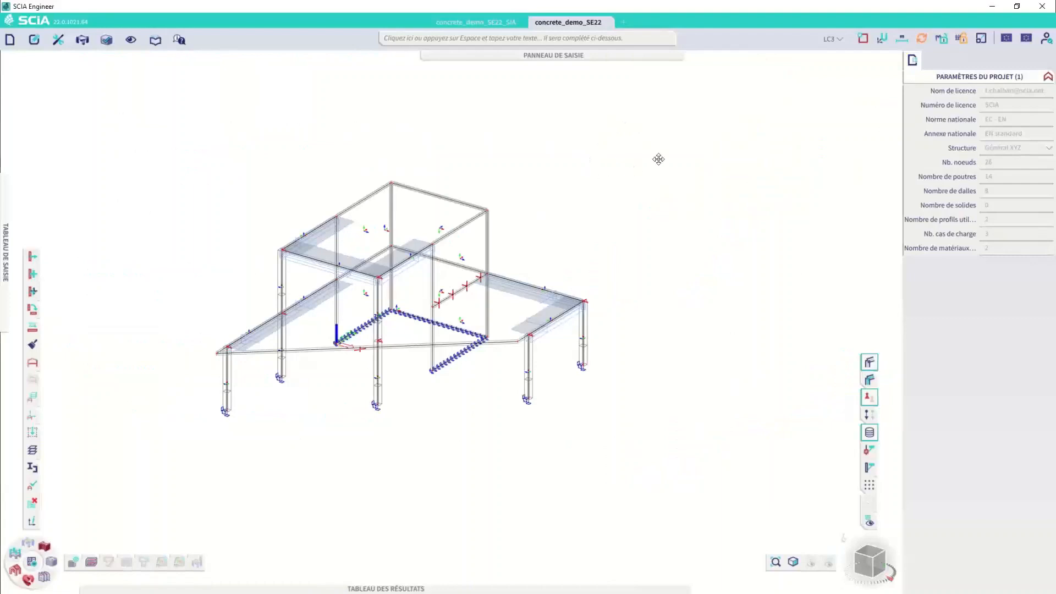
Step: Start a plate rib on the lower slab with section CS3 - Rectangle (300; 300), alignment Bas and automatic rib shape
{"action": "left_click_drag", "start_coordinate": [873, 555], "coordinate": [869, 562]}
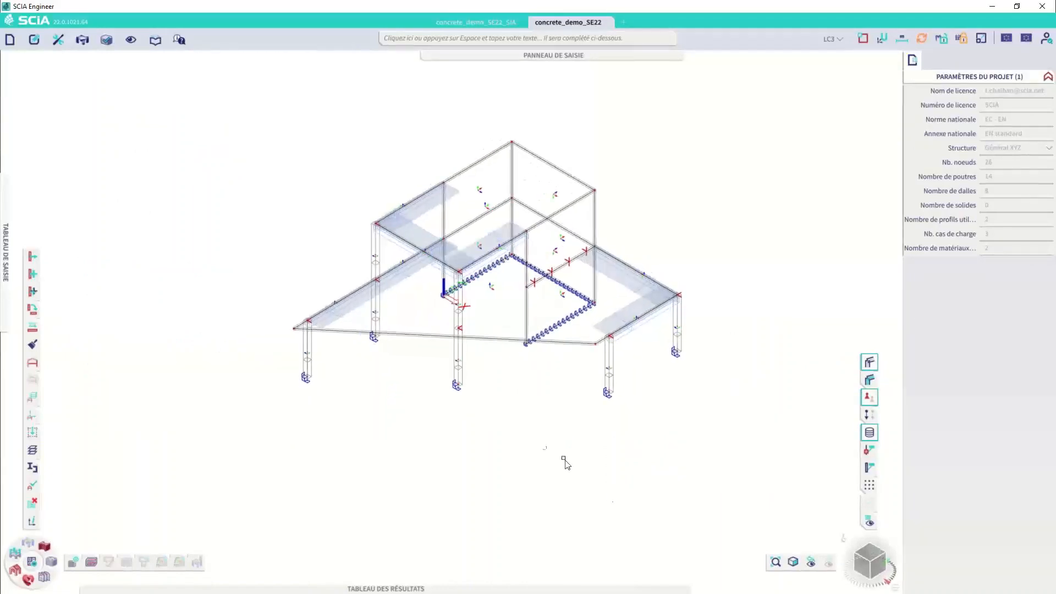
{"action": "scroll", "coordinate": [416, 318], "scroll_direction": "up", "scroll_amount": 2}
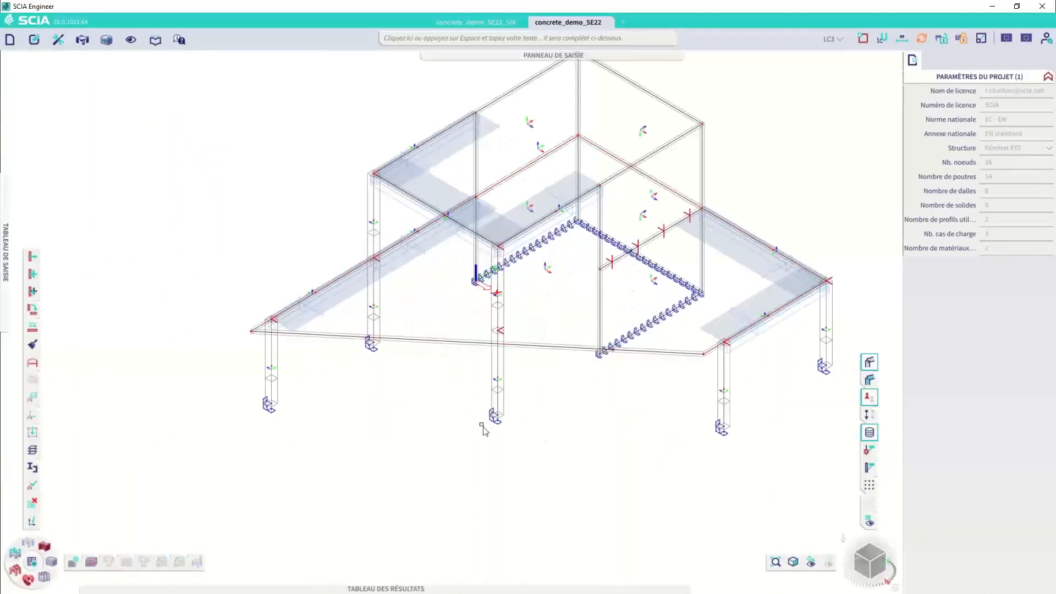
{"action": "mouse_move", "coordinate": [589, 61]}
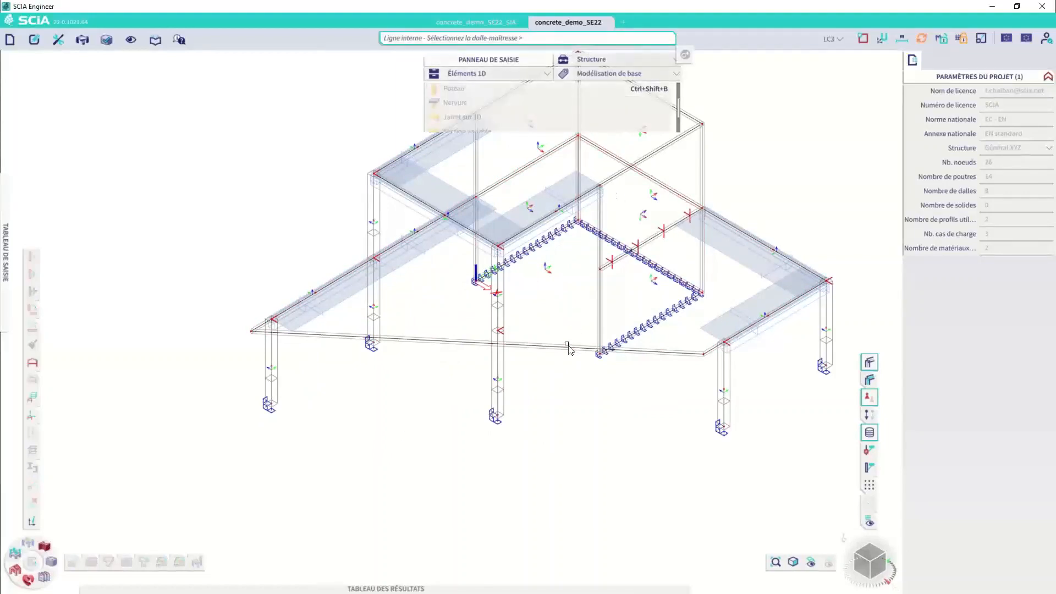
{"action": "left_click", "coordinate": [593, 347]}
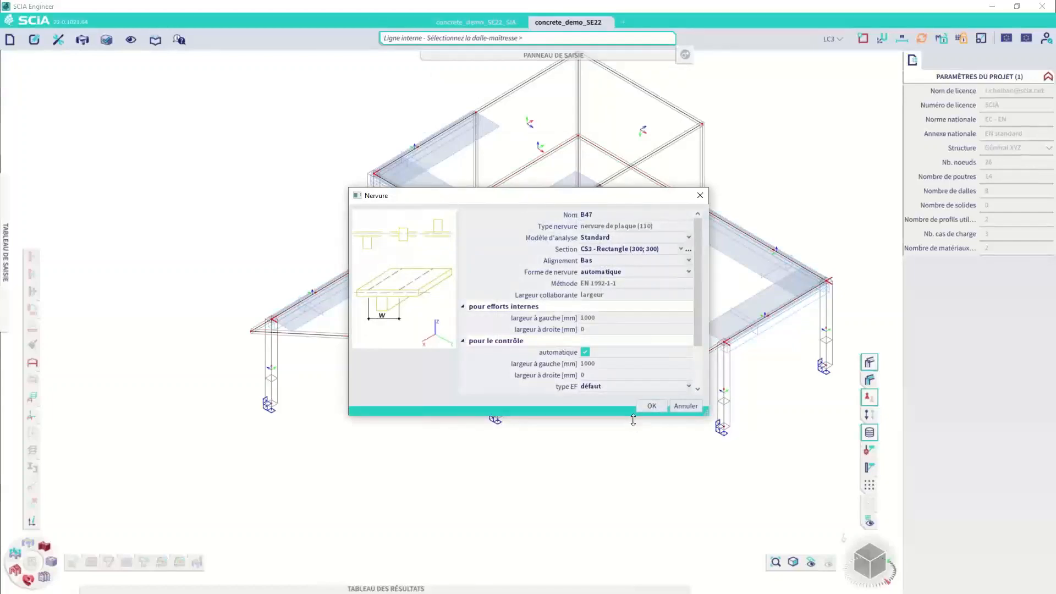
{"action": "left_click", "coordinate": [651, 406]}
Step: Place two consecutive ribs along the lower slab's slanted edge, joining the tops of its three columns
{"action": "scroll", "coordinate": [273, 323], "scroll_direction": "up", "scroll_amount": 4}
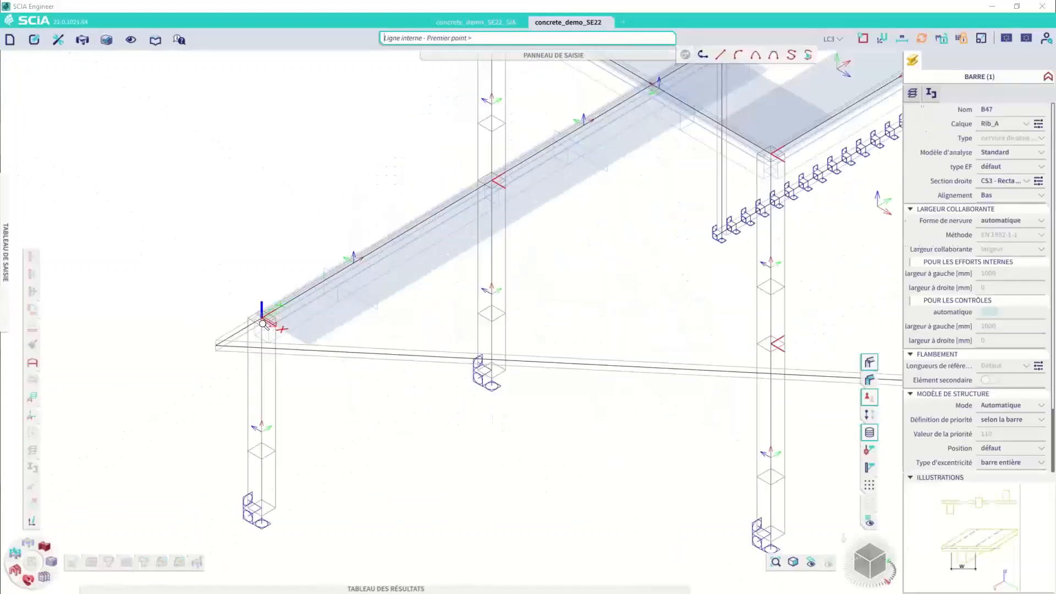
{"action": "left_click", "coordinate": [262, 318]}
{"action": "middle_click_drag", "start_coordinate": [630, 343], "coordinate": [536, 350]}
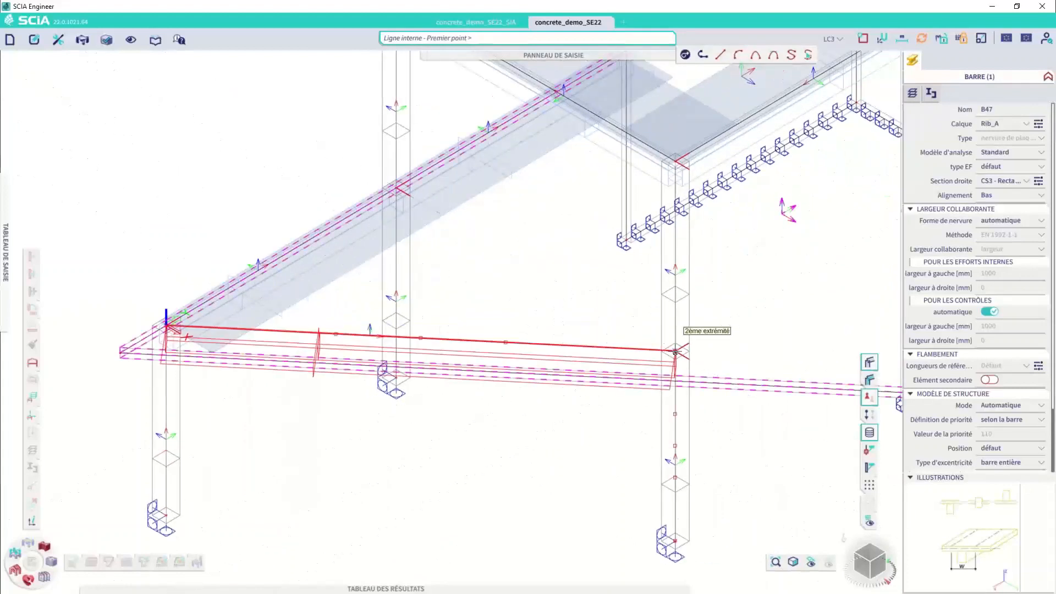
{"action": "middle_click_drag", "start_coordinate": [693, 358], "coordinate": [472, 360]}
{"action": "middle_click_drag", "start_coordinate": [666, 359], "coordinate": [379, 352]}
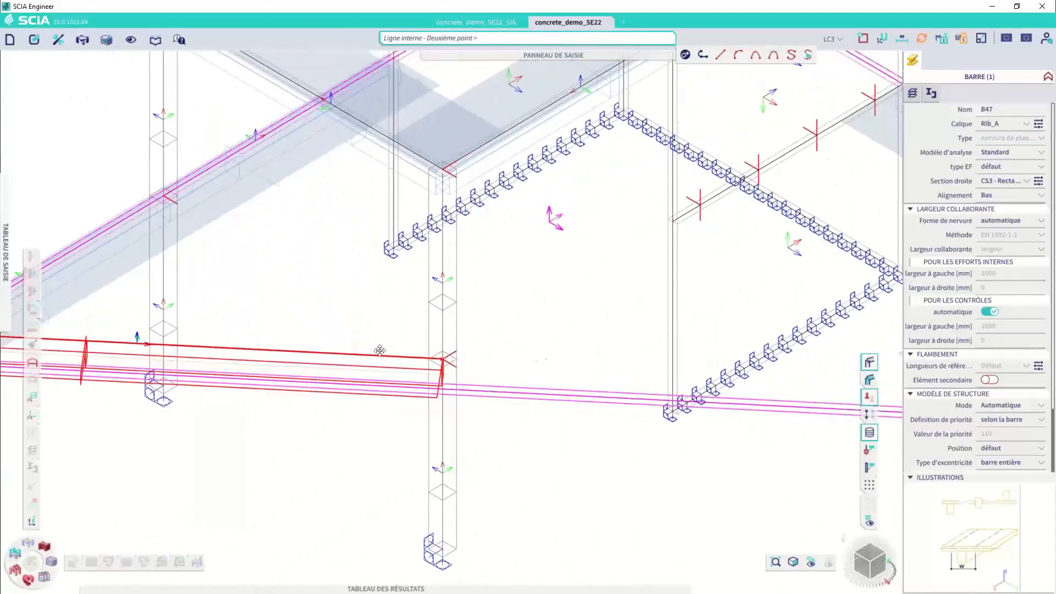
{"action": "left_click", "coordinate": [660, 379]}
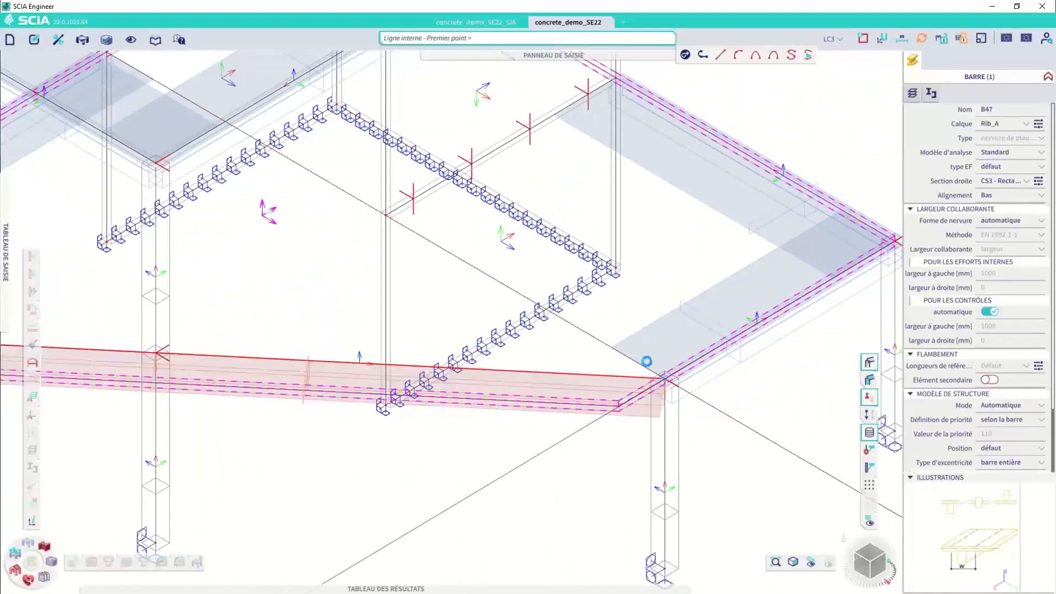
{"action": "key", "text": "Escape"}
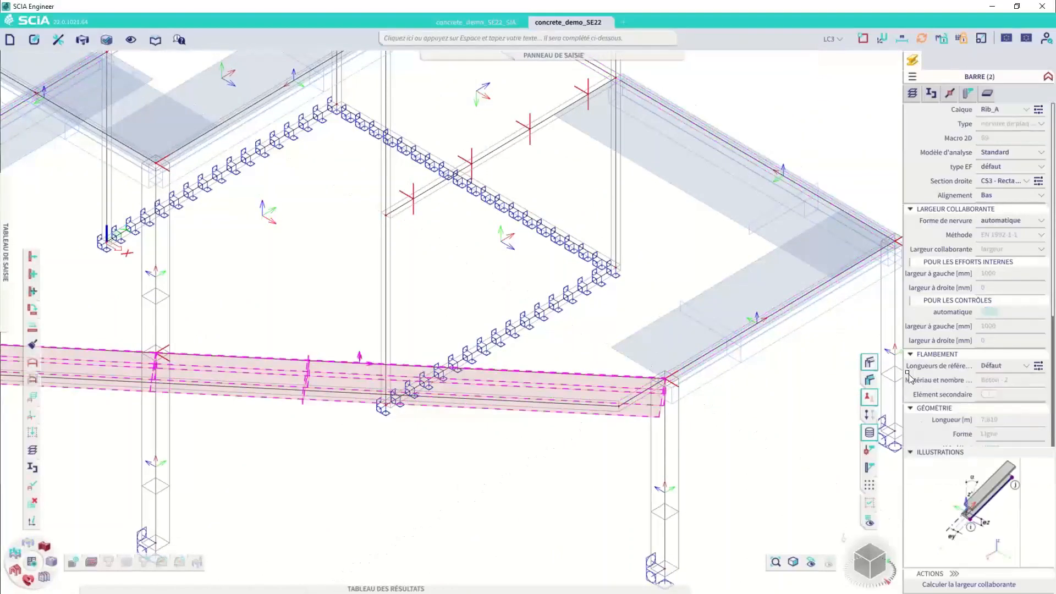
Step: Calculate the effective width of the two ribs along the slanted edge and inspect it in the model
{"action": "left_click", "coordinate": [967, 584]}
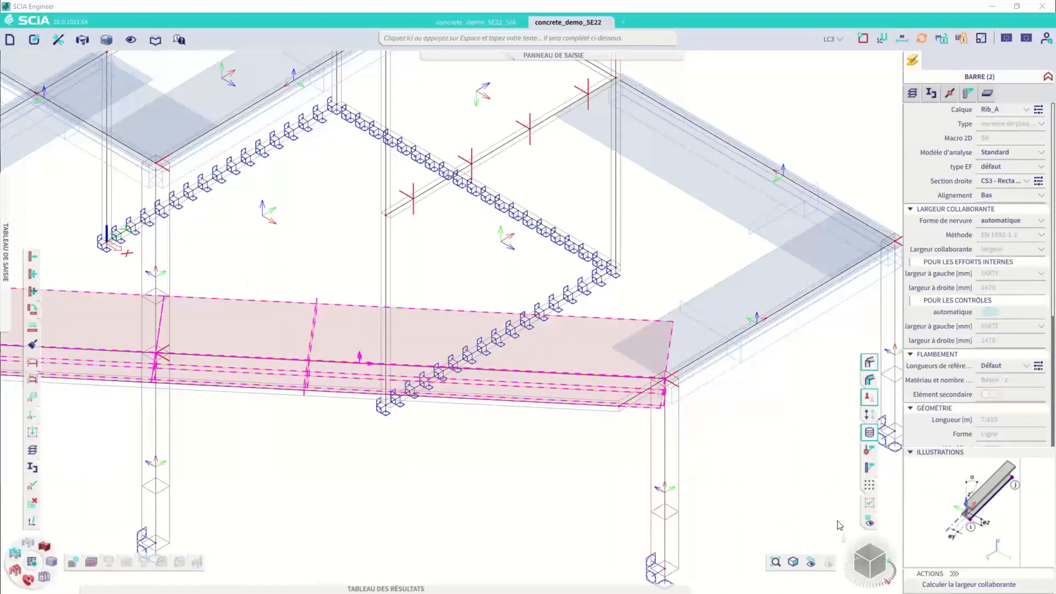
{"action": "left_click_drag", "start_coordinate": [862, 556], "coordinate": [878, 560]}
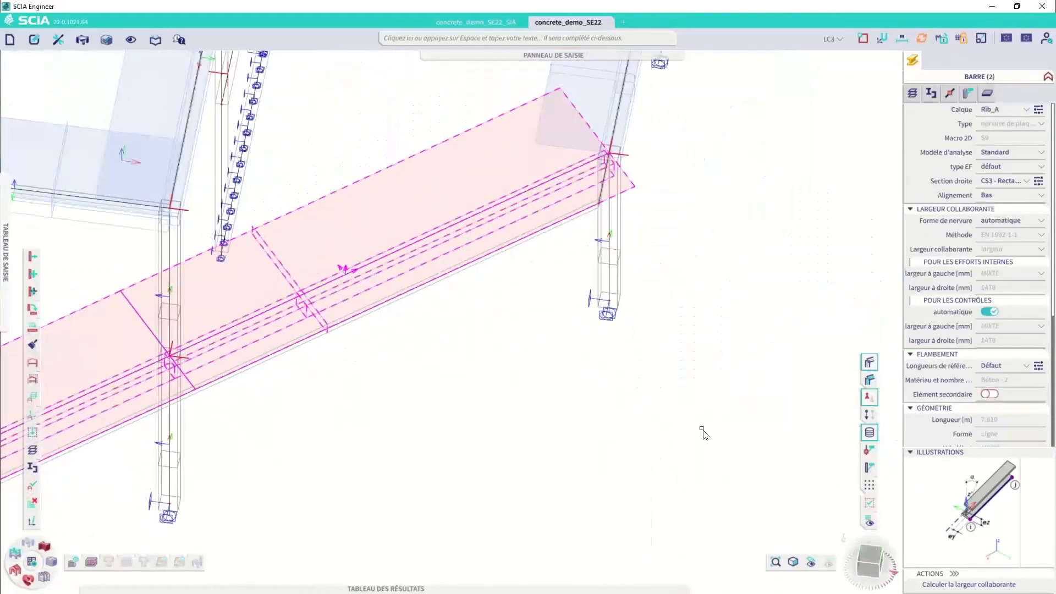
{"action": "left_click", "coordinate": [873, 562]}
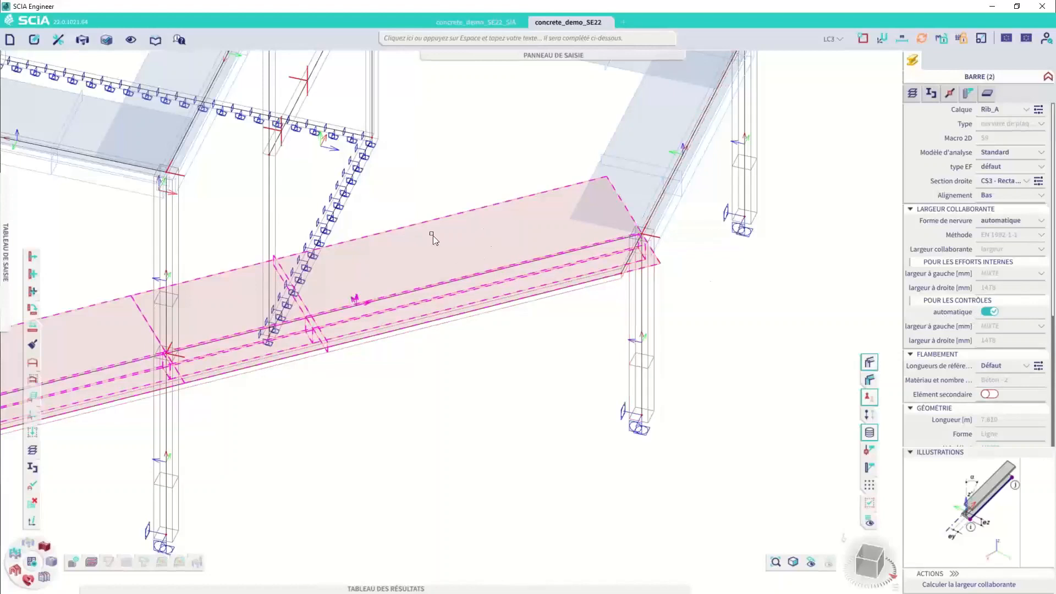
{"action": "middle_click_drag", "start_coordinate": [302, 301], "coordinate": [417, 270]}
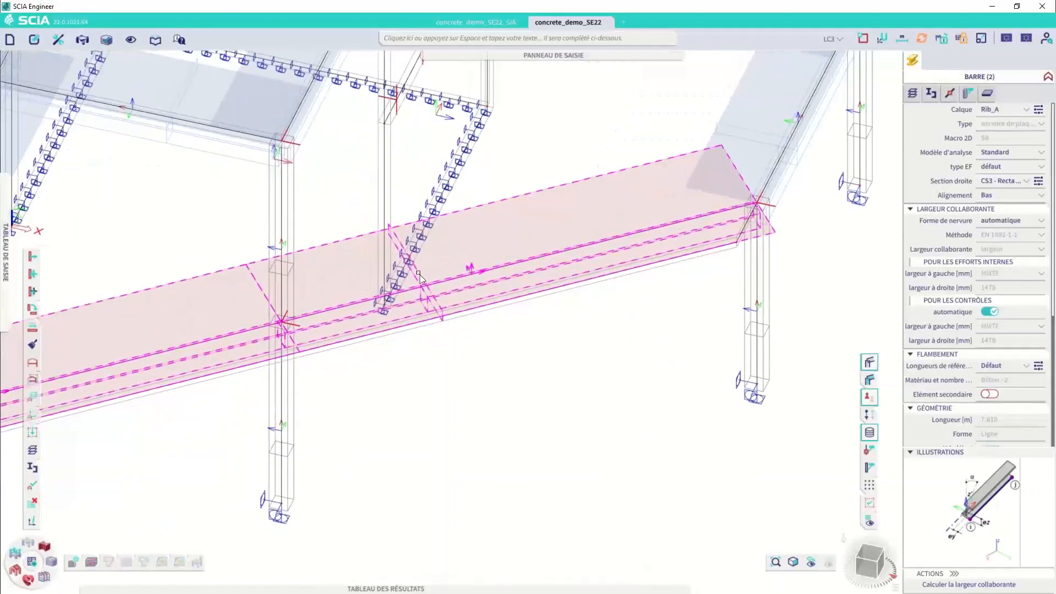
Step: Disable the automatic width for checks on both ribs and set their left and right check widths to 600 mm
{"action": "left_click", "coordinate": [991, 312]}
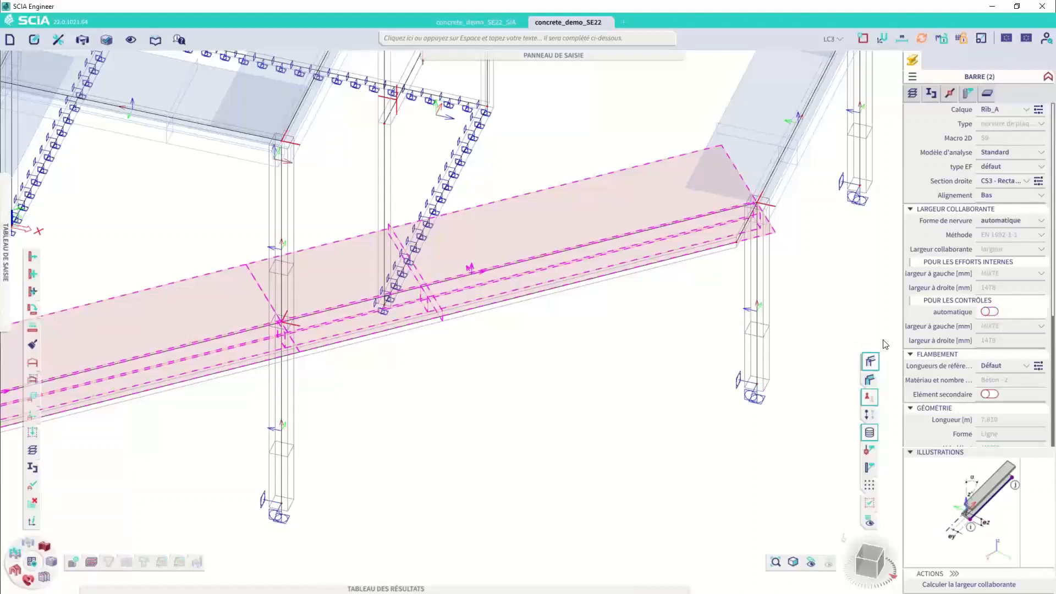
{"action": "left_click", "coordinate": [1001, 341]}
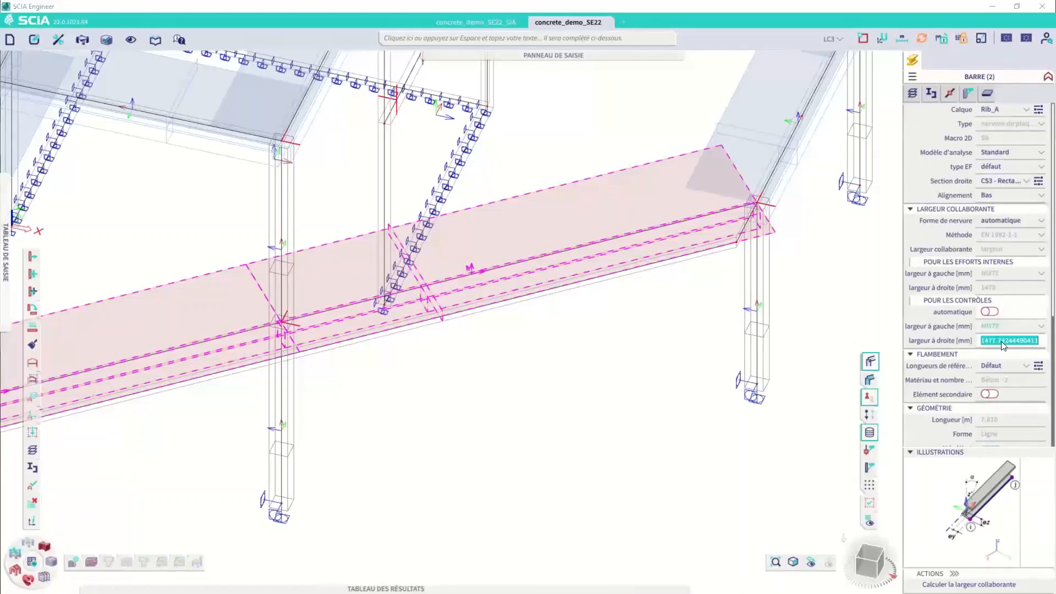
{"action": "type", "text": "600"}
{"action": "key", "text": "Return"}
{"action": "left_click", "coordinate": [1004, 326]}
{"action": "type", "text": "600"}
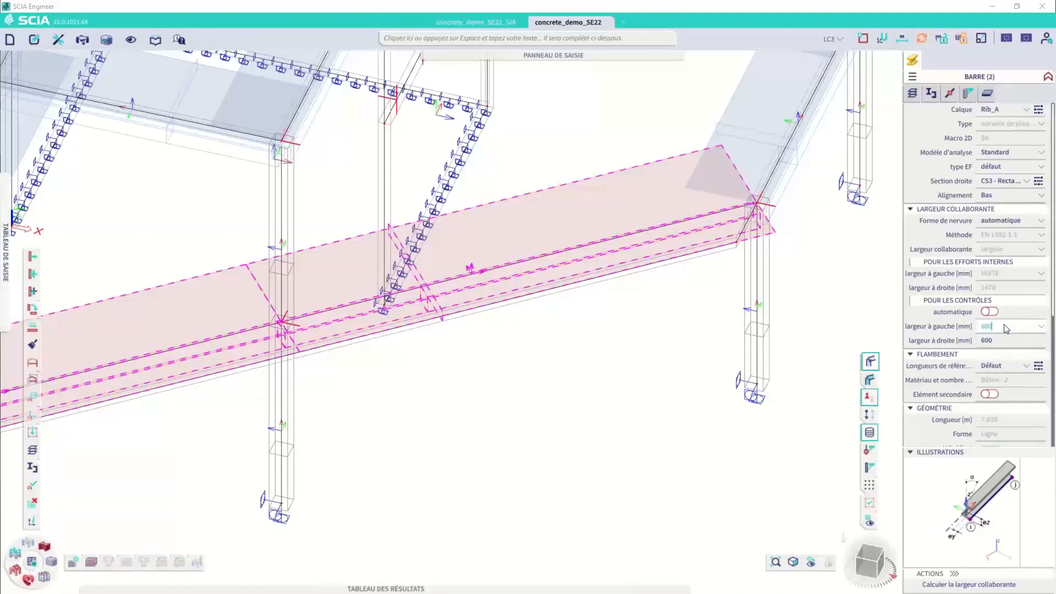
{"action": "key", "text": "Return"}
{"action": "left_click", "coordinate": [682, 329]}
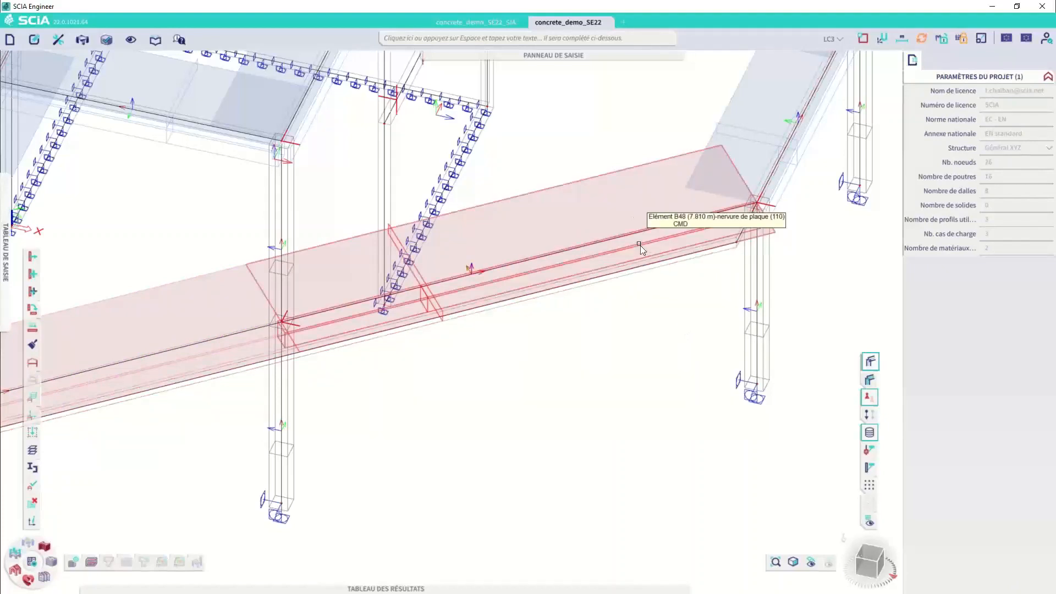
Step: Run the linear finite element analysis of the structure
{"action": "middle_click_drag", "start_coordinate": [472, 267], "coordinate": [582, 220]}
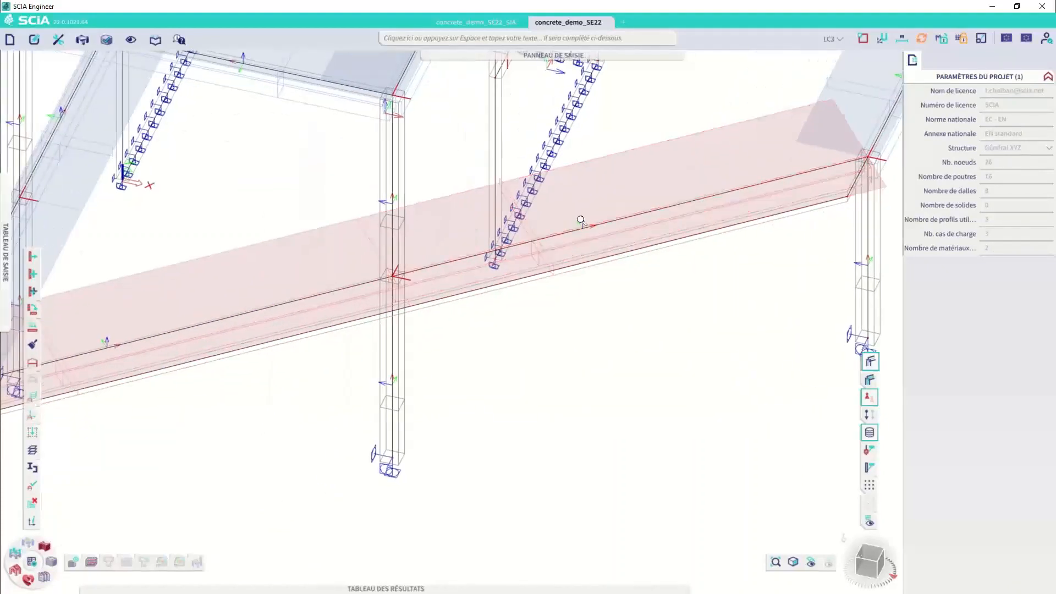
{"action": "scroll", "coordinate": [582, 220], "scroll_direction": "down", "scroll_amount": 2}
{"action": "left_click", "coordinate": [30, 564]}
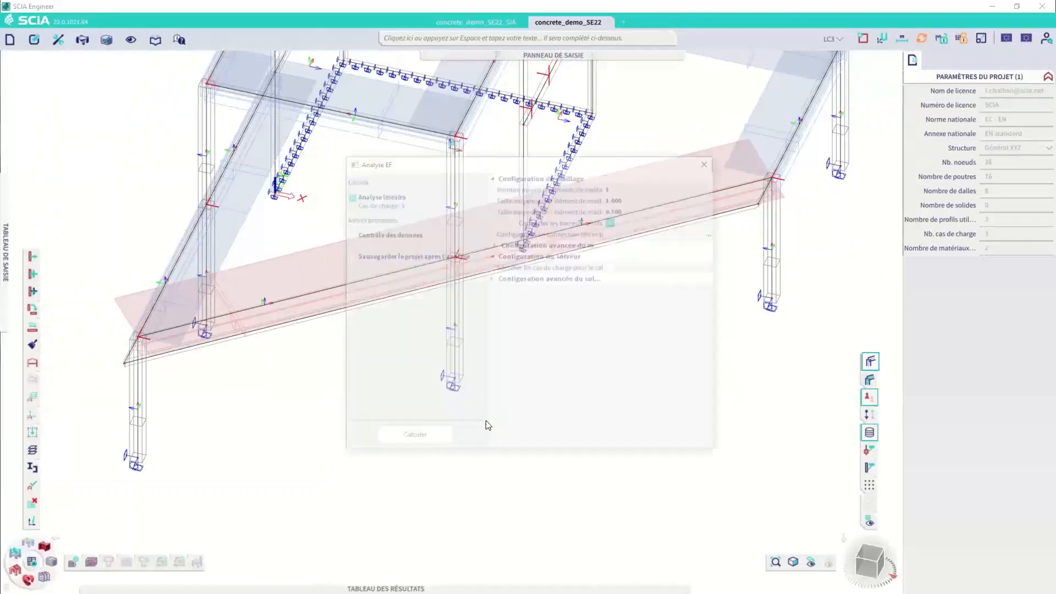
{"action": "left_click", "coordinate": [425, 442]}
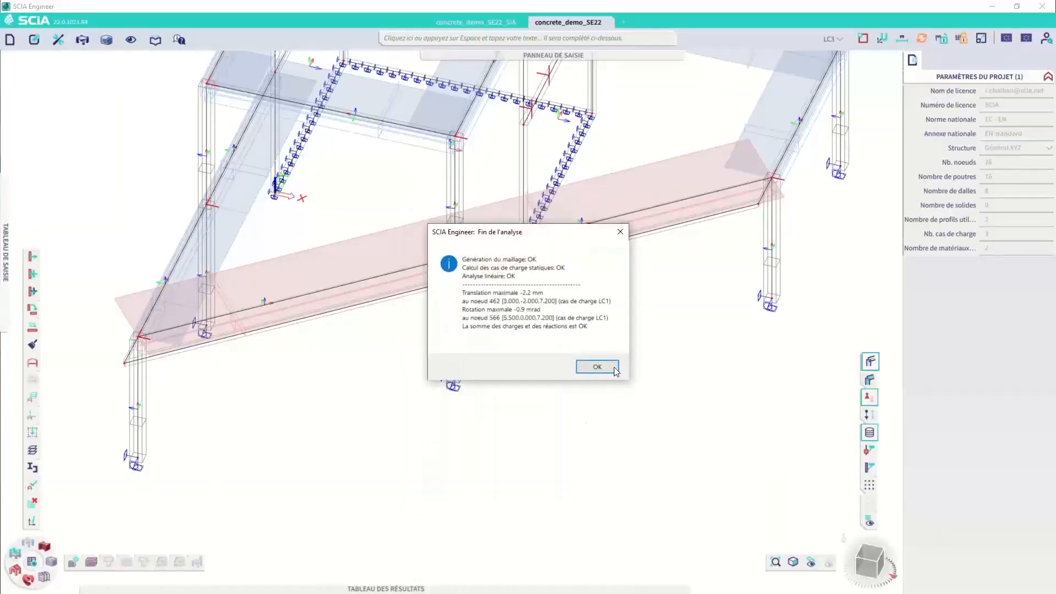
{"action": "left_click", "coordinate": [597, 367]}
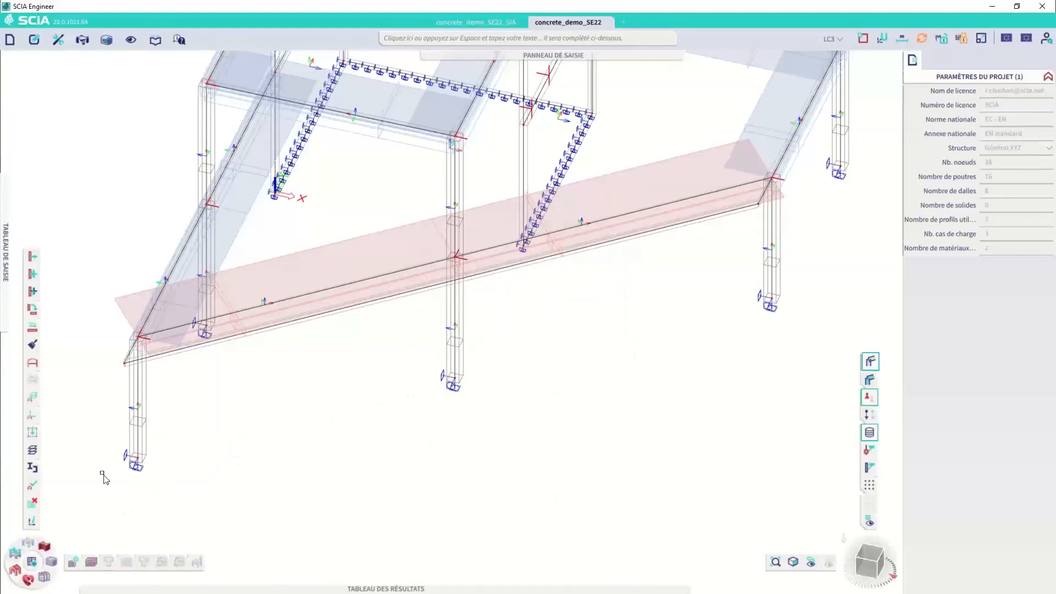
Step: View the 3D displacements U_total for the ULS-Set B (auto) combination with Filaire enabled, and close the results
{"action": "left_click", "coordinate": [35, 550]}
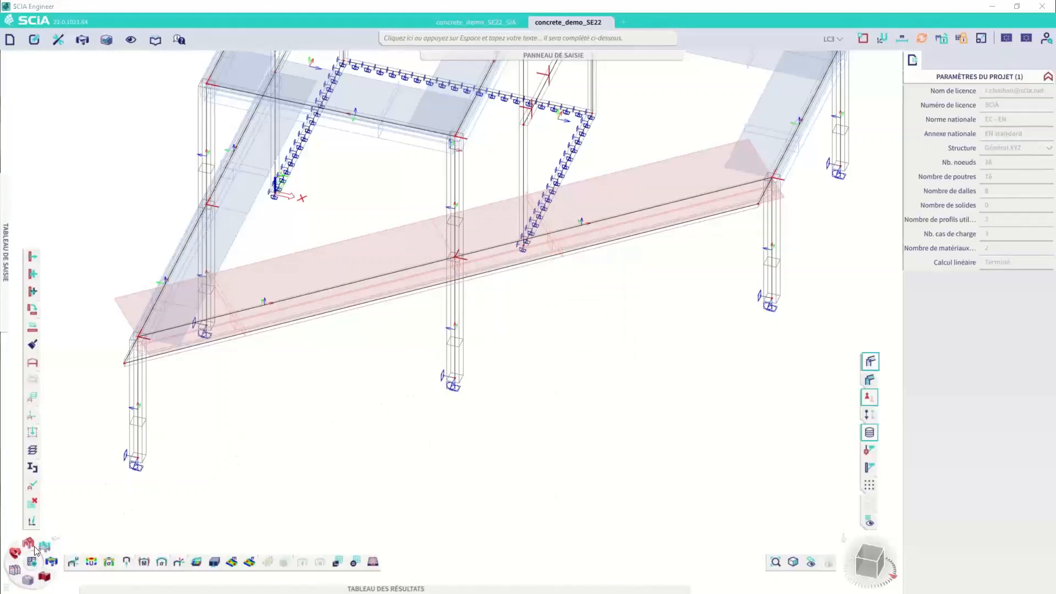
{"action": "left_click", "coordinate": [98, 566]}
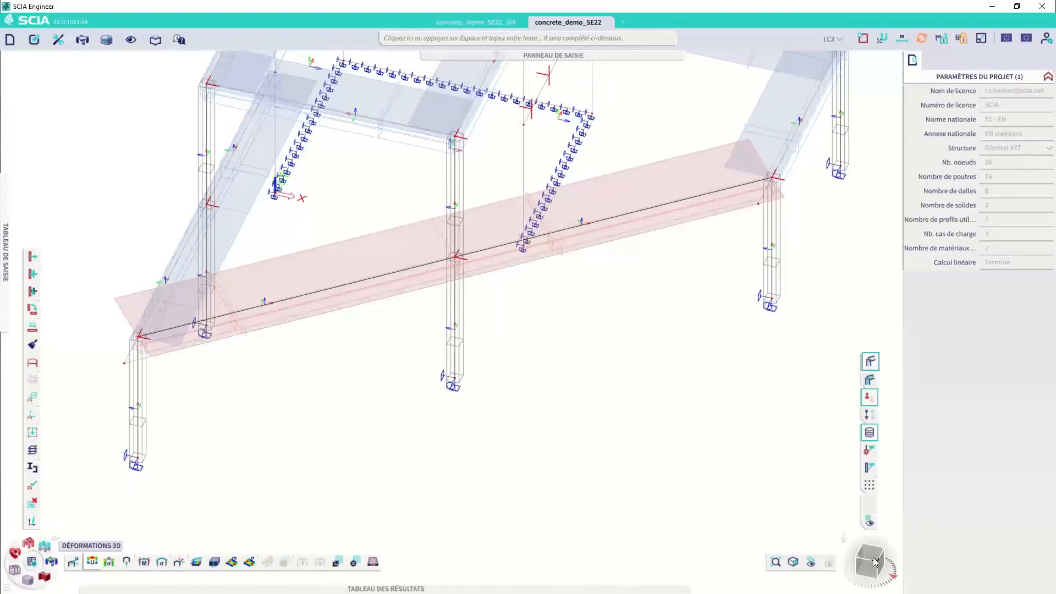
{"action": "left_click", "coordinate": [996, 200]}
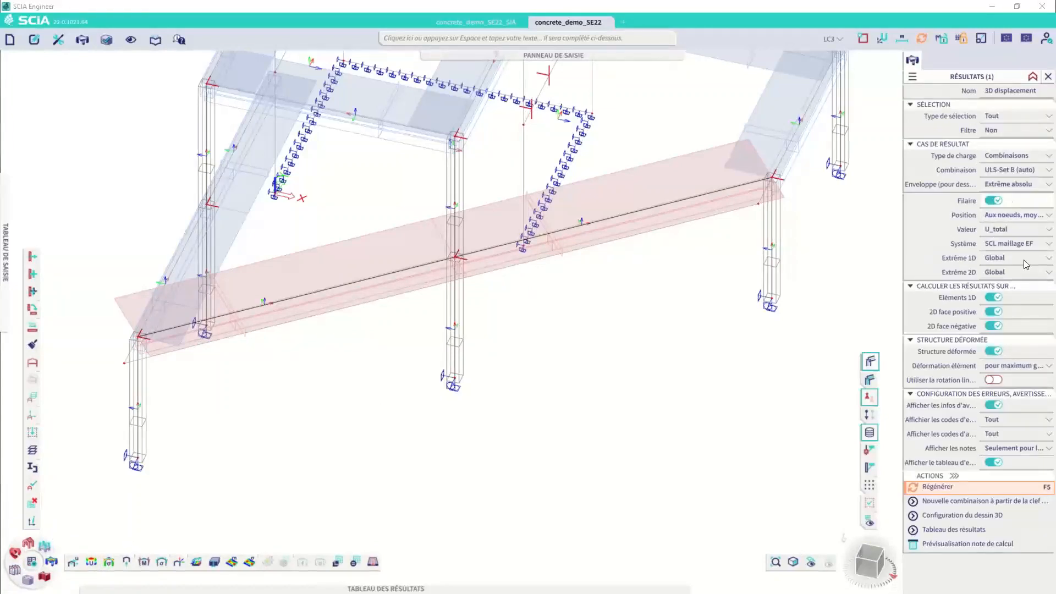
{"action": "left_click", "coordinate": [958, 458]}
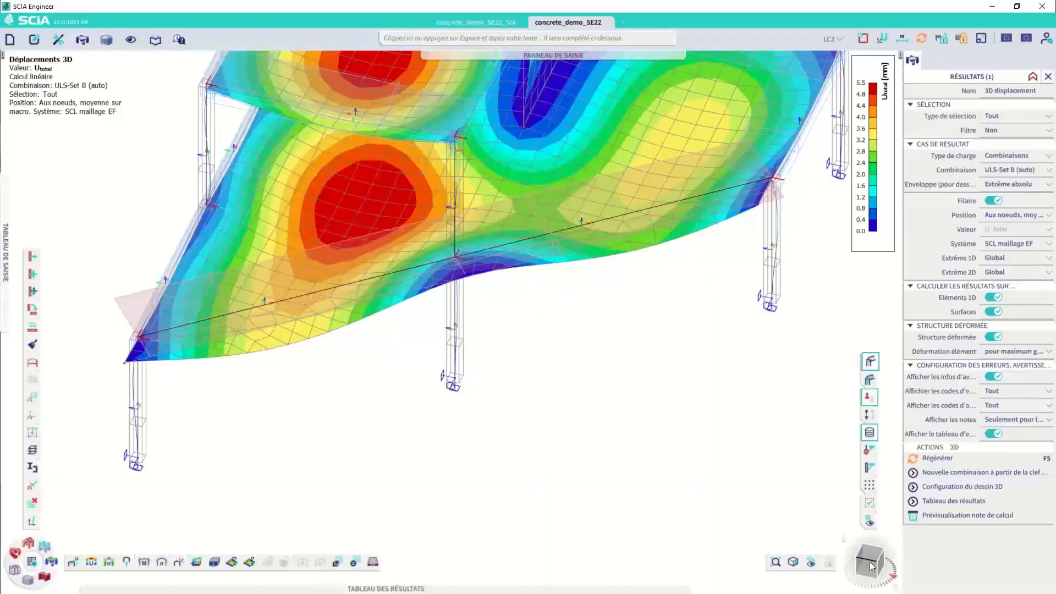
{"action": "mouse_move", "coordinate": [864, 559]}
{"action": "left_mouse_down"}
{"action": "mouse_move", "coordinate": [859, 537]}
{"action": "mouse_move", "coordinate": [842, 550]}
{"action": "mouse_move", "coordinate": [861, 560]}
{"action": "left_mouse_up"}
{"action": "left_click", "coordinate": [1047, 75]}
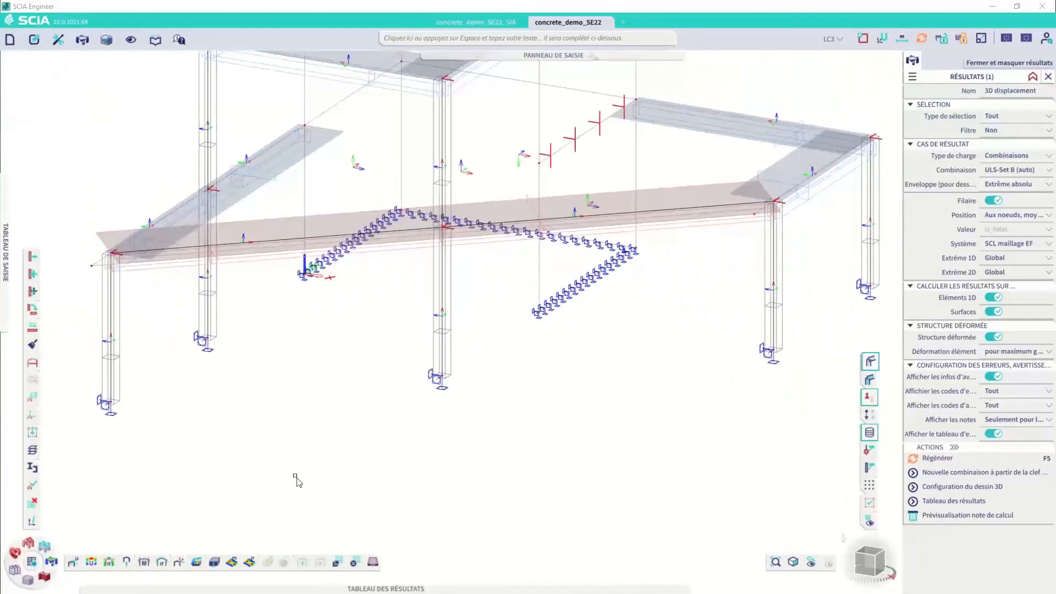
Step: Select the two ribs along the slanted edge and display their 1D concrete member data
{"action": "left_click", "coordinate": [341, 214]}
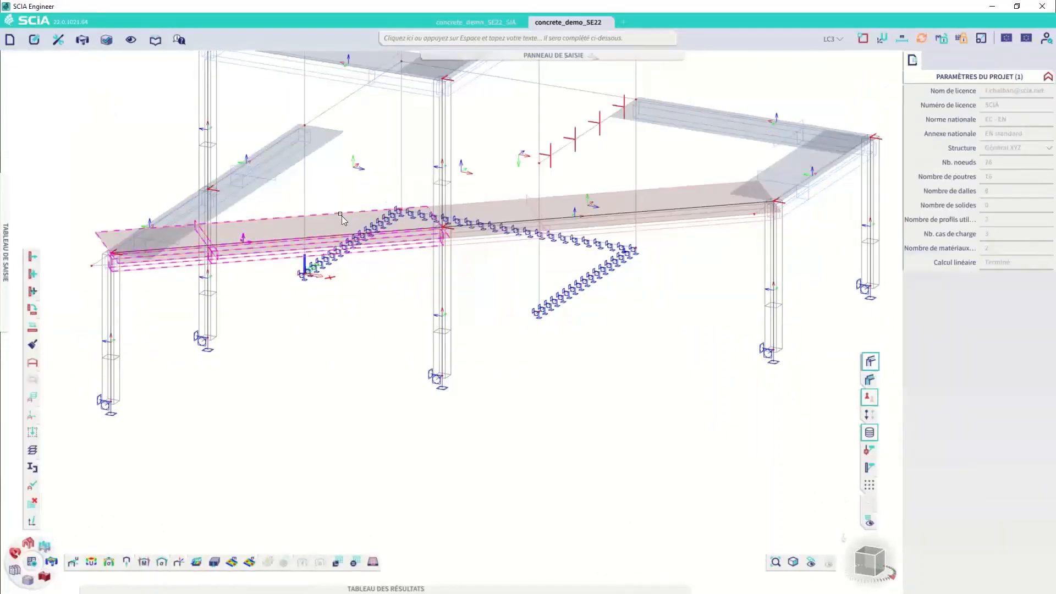
{"action": "left_click", "coordinate": [481, 203]}
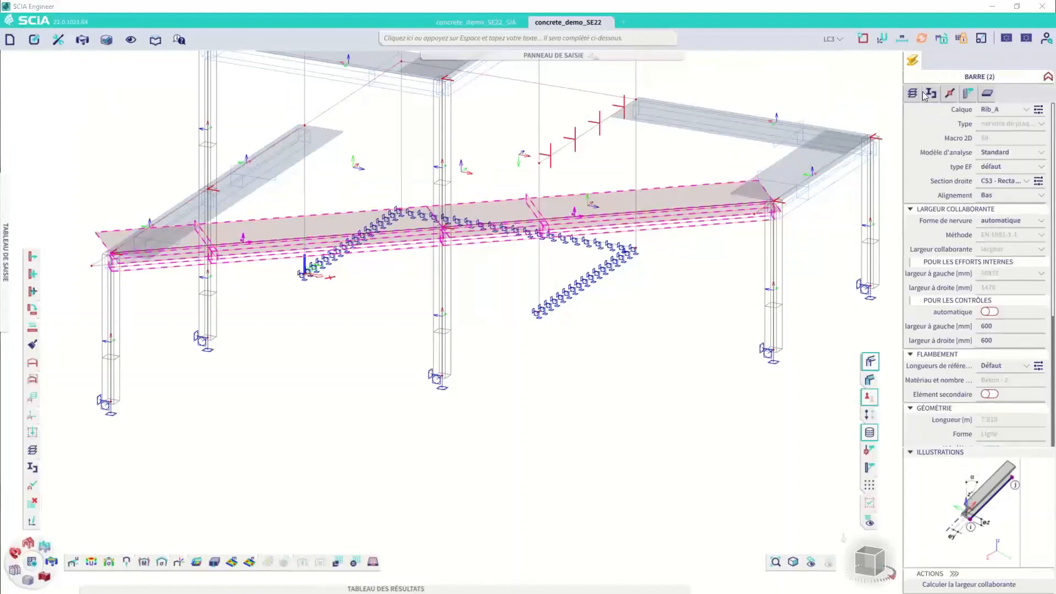
{"action": "left_click", "coordinate": [965, 98]}
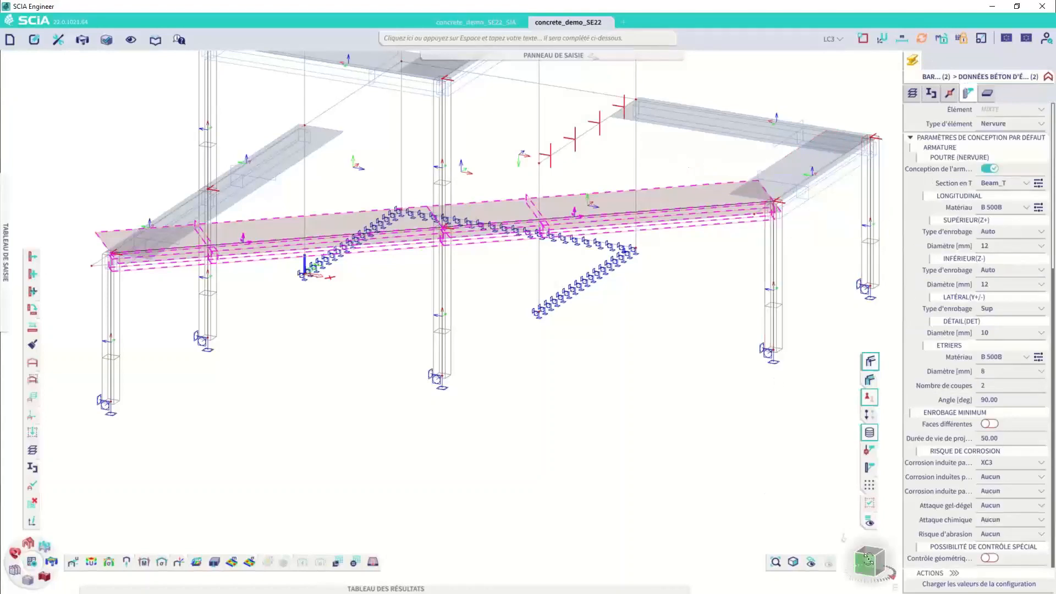
{"action": "left_click_drag", "start_coordinate": [869, 559], "coordinate": [881, 566]}
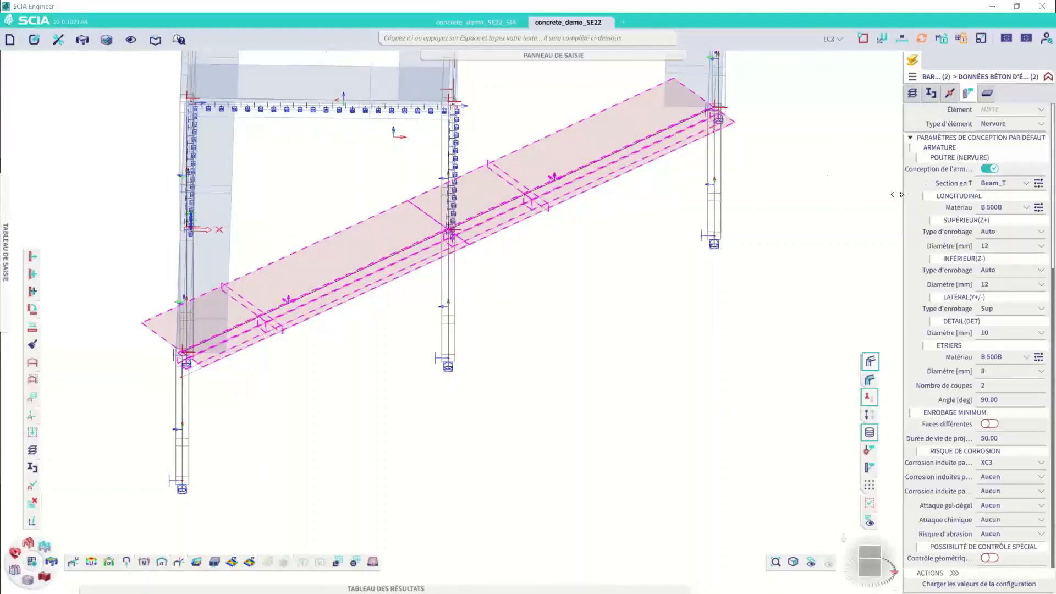
{"action": "left_click_drag", "start_coordinate": [898, 194], "coordinate": [855, 196]}
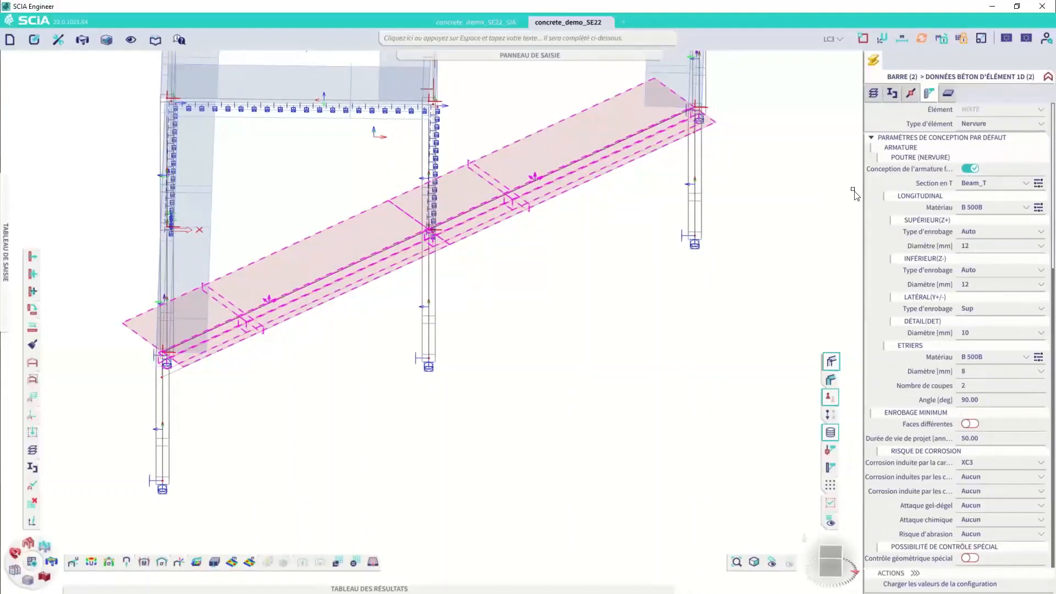
Step: Turn off the "Conception de l'armature" option for both ribs and review their internal force modification settings
{"action": "left_click", "coordinate": [971, 170]}
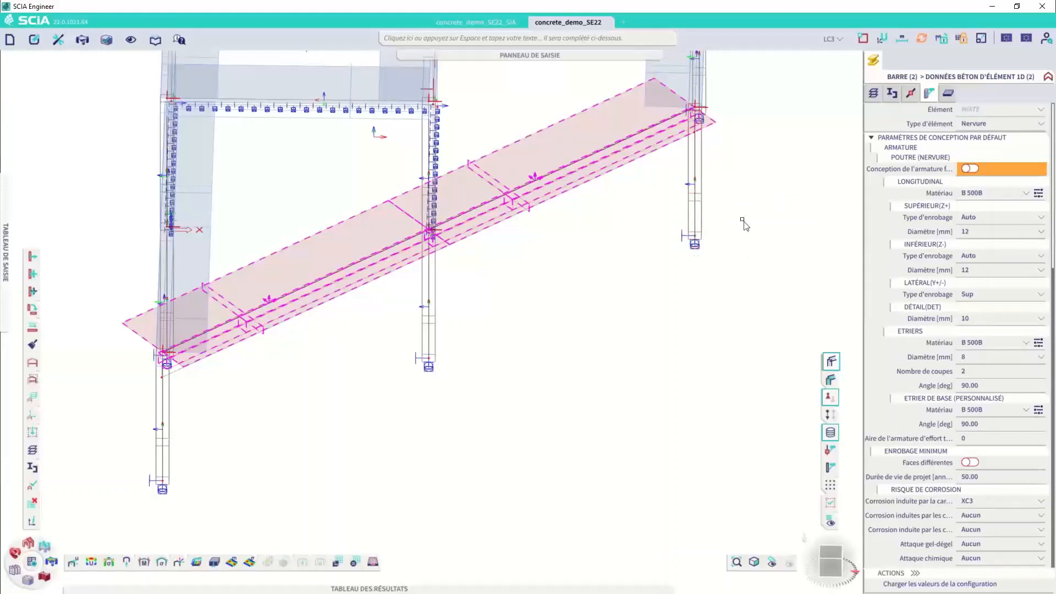
{"action": "scroll", "coordinate": [951, 275], "scroll_direction": "down", "scroll_amount": 15}
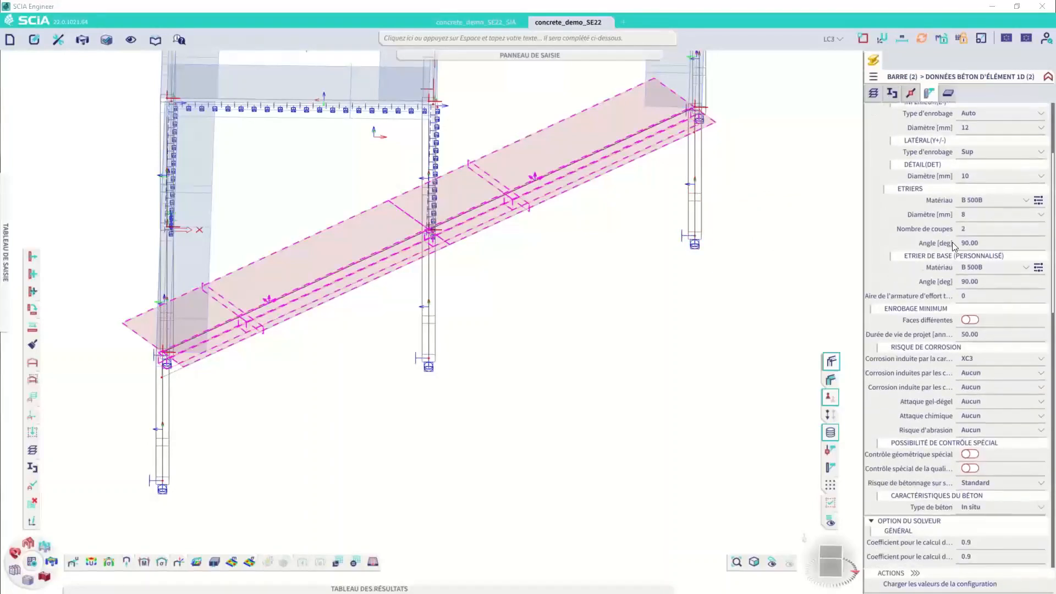
{"action": "scroll", "coordinate": [954, 244], "scroll_direction": "down", "scroll_amount": 10}
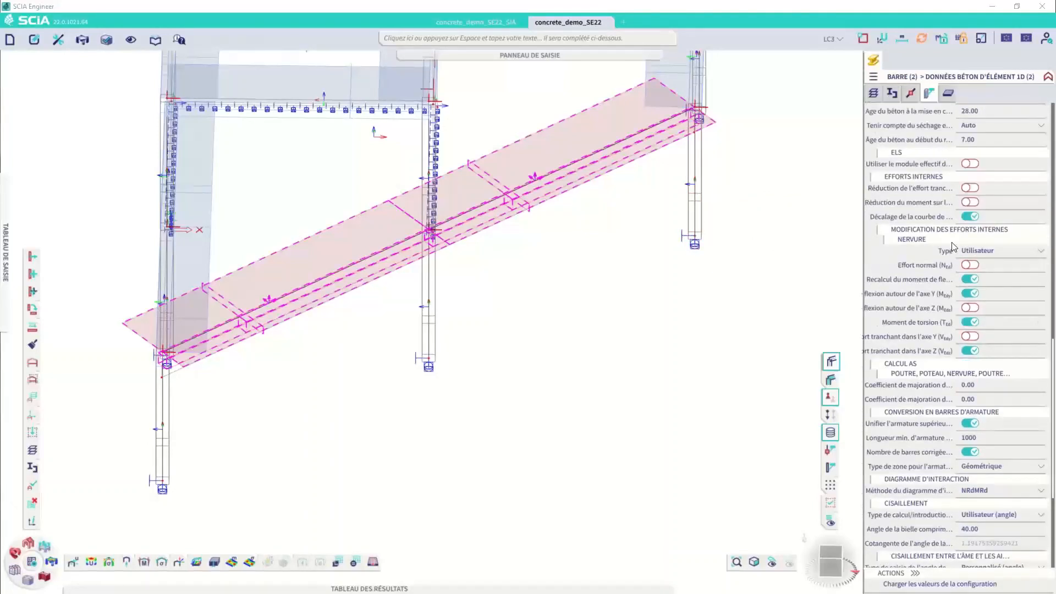
{"action": "scroll", "coordinate": [948, 212], "scroll_direction": "up", "scroll_amount": 1}
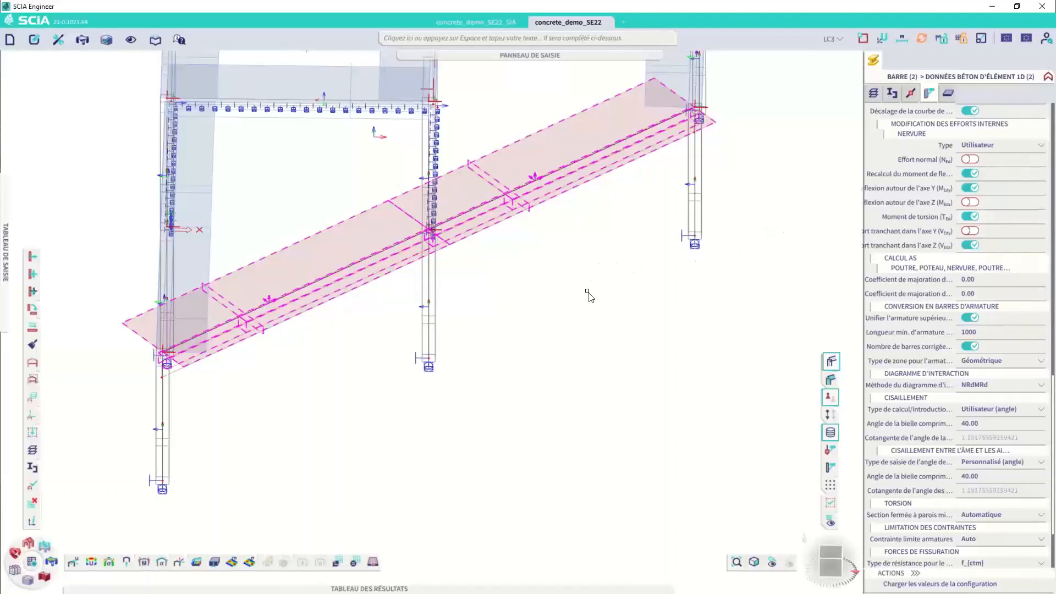
Step: Open the 1D reinforcement design results and turn off "Dimensionnement ELS (ouverture fissures)"
{"action": "left_click", "coordinate": [51, 562]}
{"action": "mouse_move", "coordinate": [113, 562]}
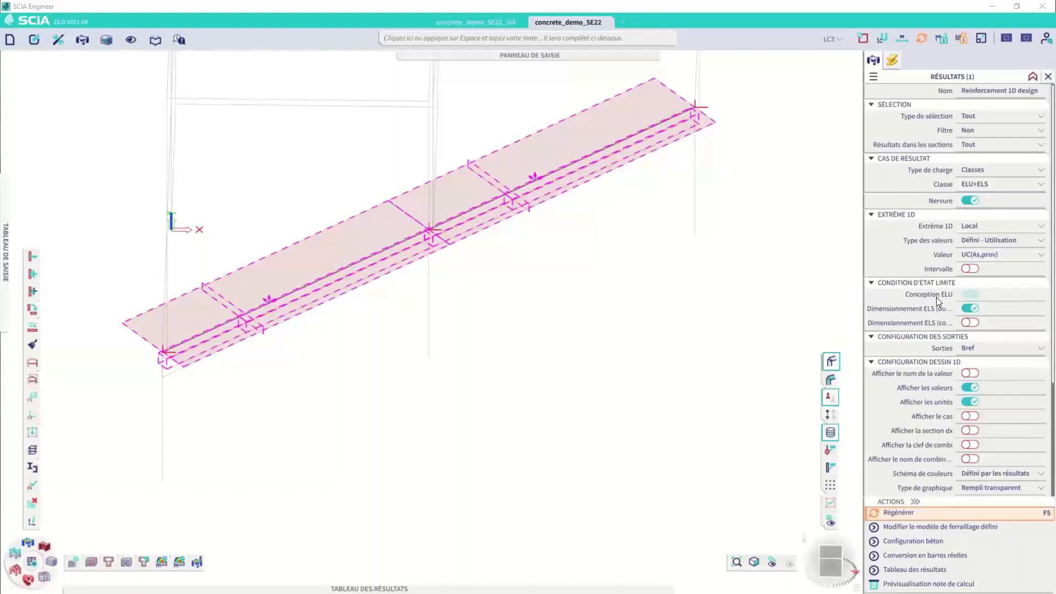
{"action": "left_click", "coordinate": [970, 309]}
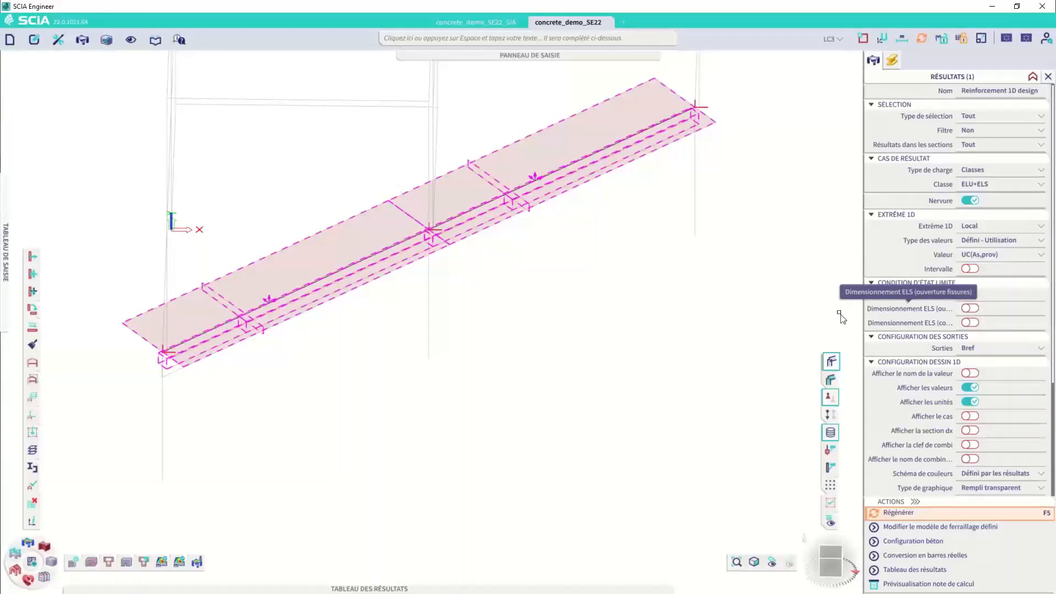
Step: Set the value type to Requis and display the required reinforcement area As,req along the two ribs
{"action": "left_click", "coordinate": [1005, 243]}
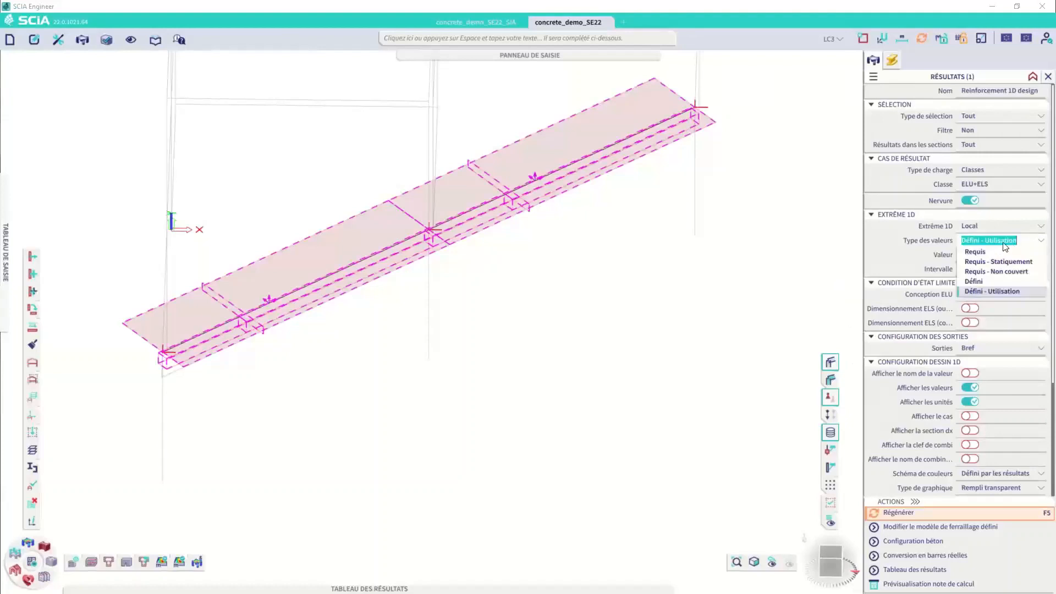
{"action": "left_click", "coordinate": [997, 251]}
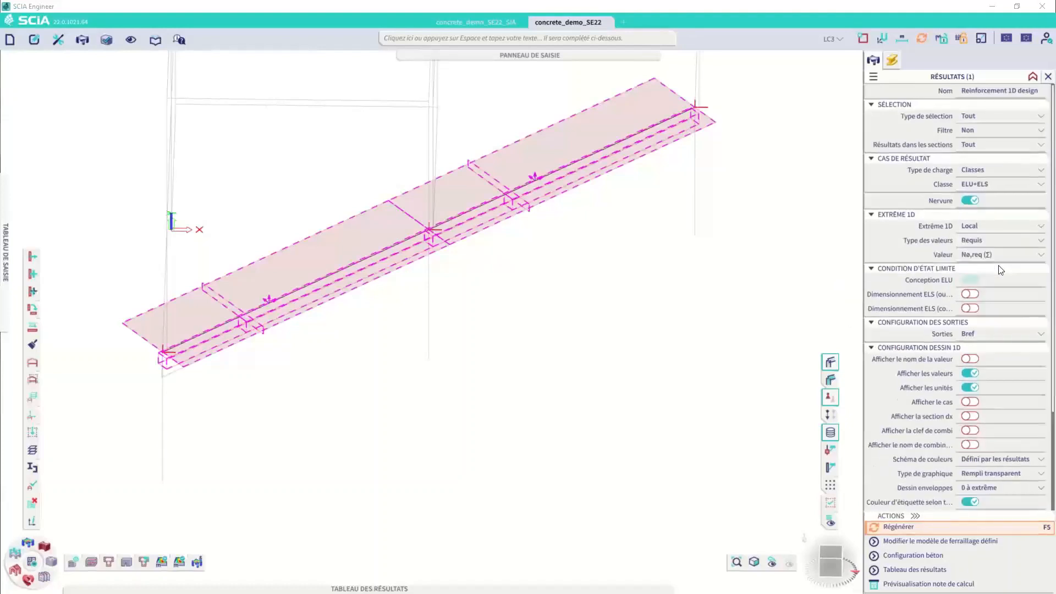
{"action": "left_click", "coordinate": [991, 255]}
{"action": "left_click", "coordinate": [975, 266]}
{"action": "left_click", "coordinate": [903, 526]}
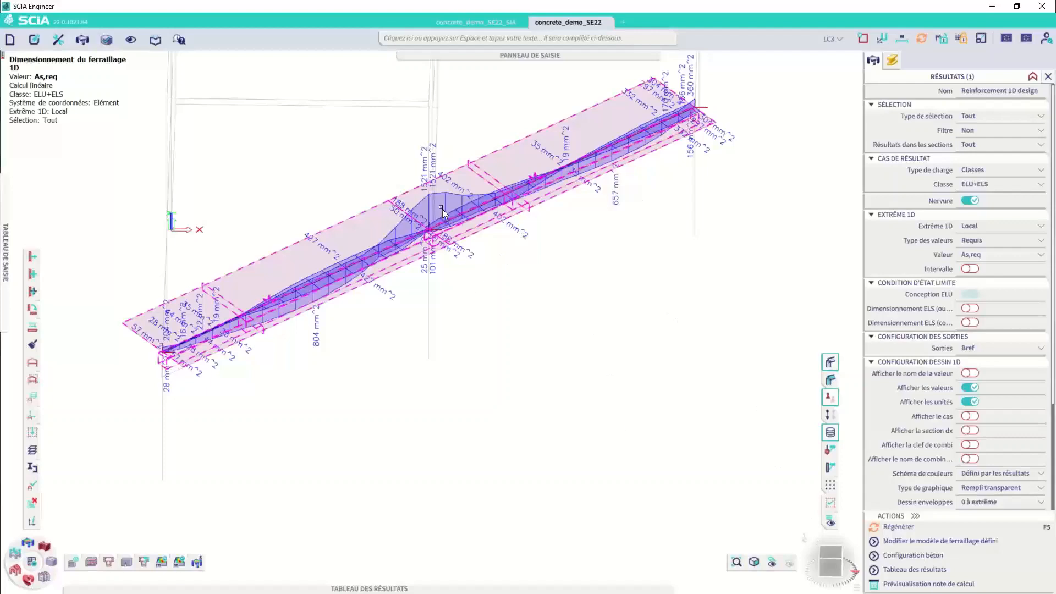
{"action": "scroll", "coordinate": [437, 201], "scroll_direction": "up", "scroll_amount": 3}
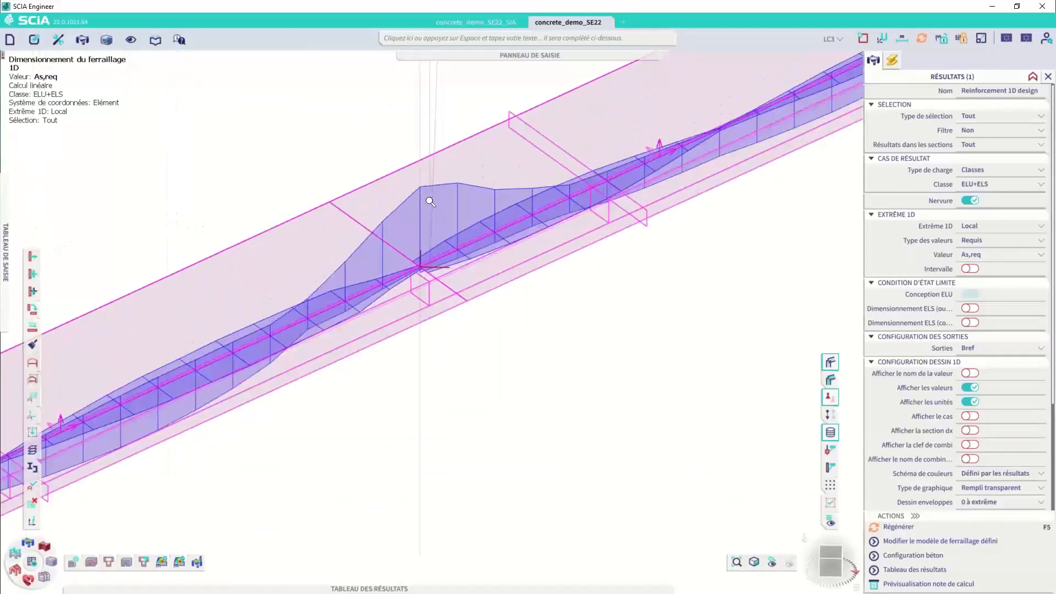
{"action": "scroll", "coordinate": [445, 190], "scroll_direction": "down", "scroll_amount": 2}
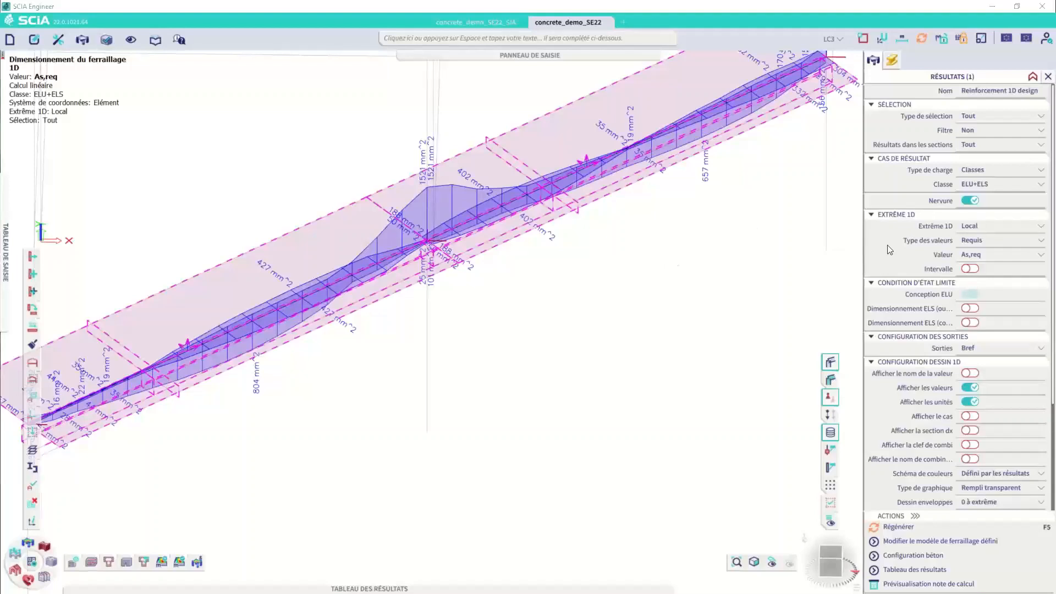
Step: Display the required number of bars Nø,req along the ribs and inspect the diagram around the middle support in 3D
{"action": "left_click", "coordinate": [982, 255]}
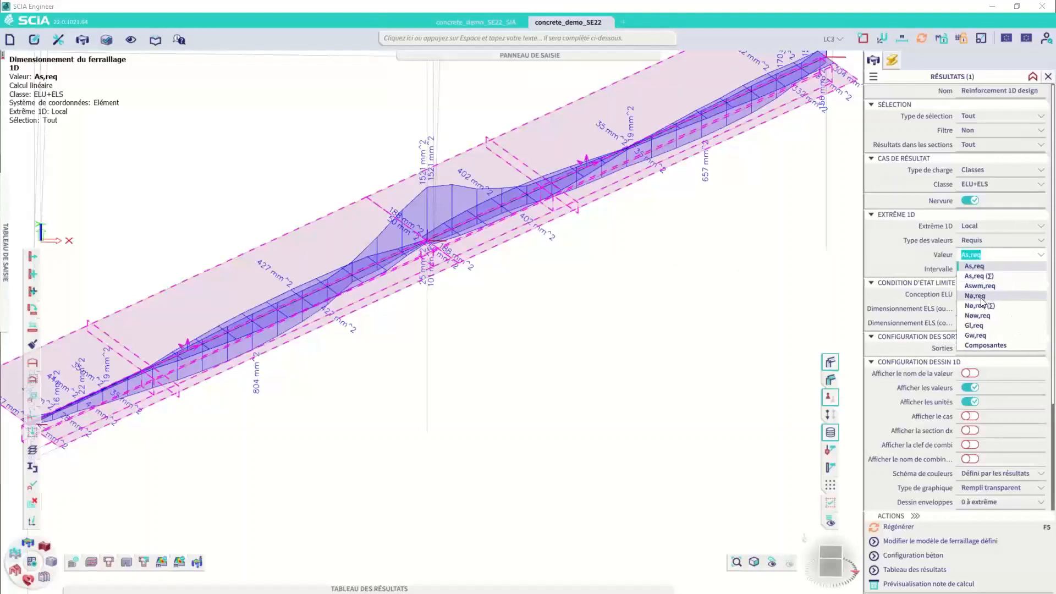
{"action": "left_click", "coordinate": [982, 298]}
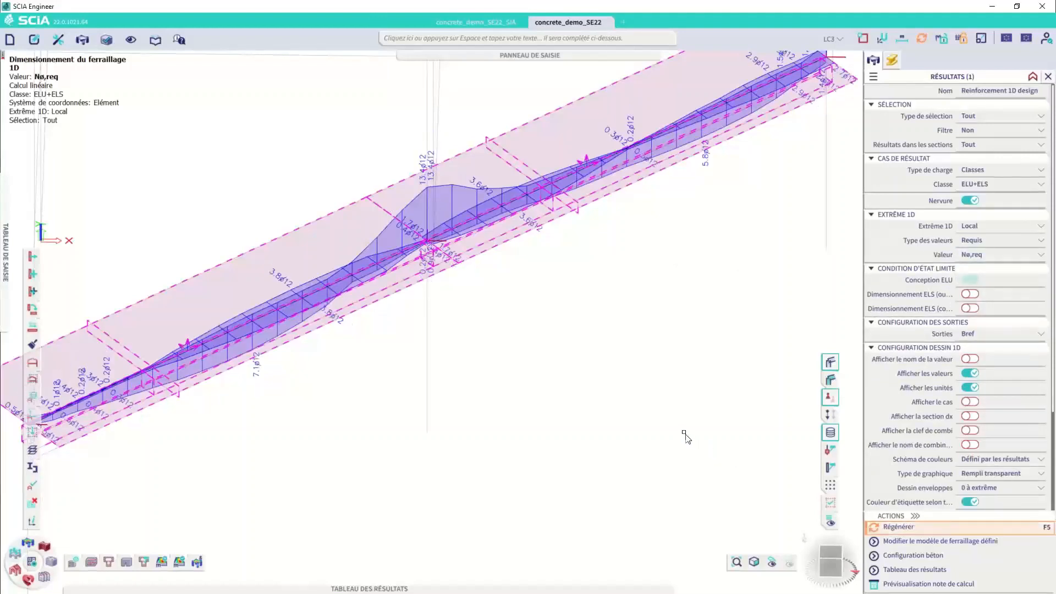
{"action": "left_click", "coordinate": [829, 564]}
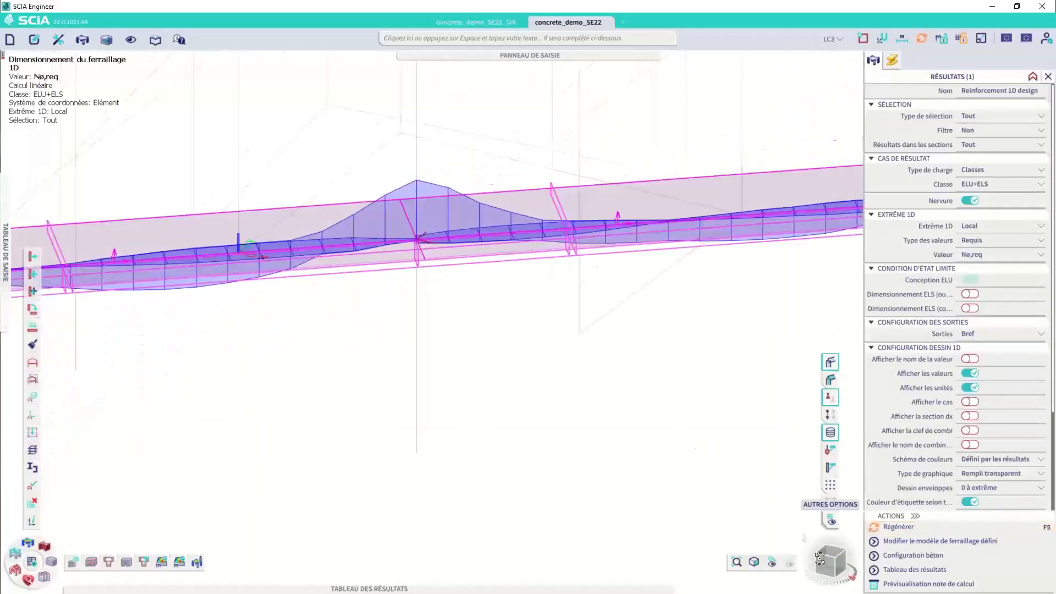
{"action": "scroll", "coordinate": [414, 176], "scroll_direction": "up", "scroll_amount": 2}
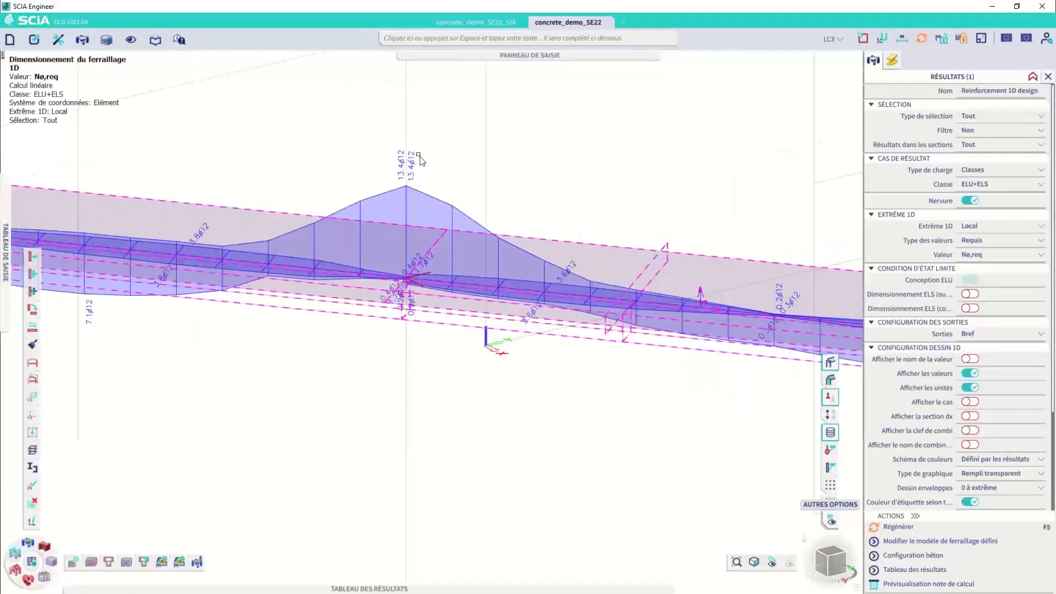
{"action": "scroll", "coordinate": [418, 181], "scroll_direction": "down", "scroll_amount": 2}
Step: Review the longitudinal bar diameters in the ribs' 1D concrete member data and return to the reinforcement results
{"action": "left_click", "coordinate": [892, 59]}
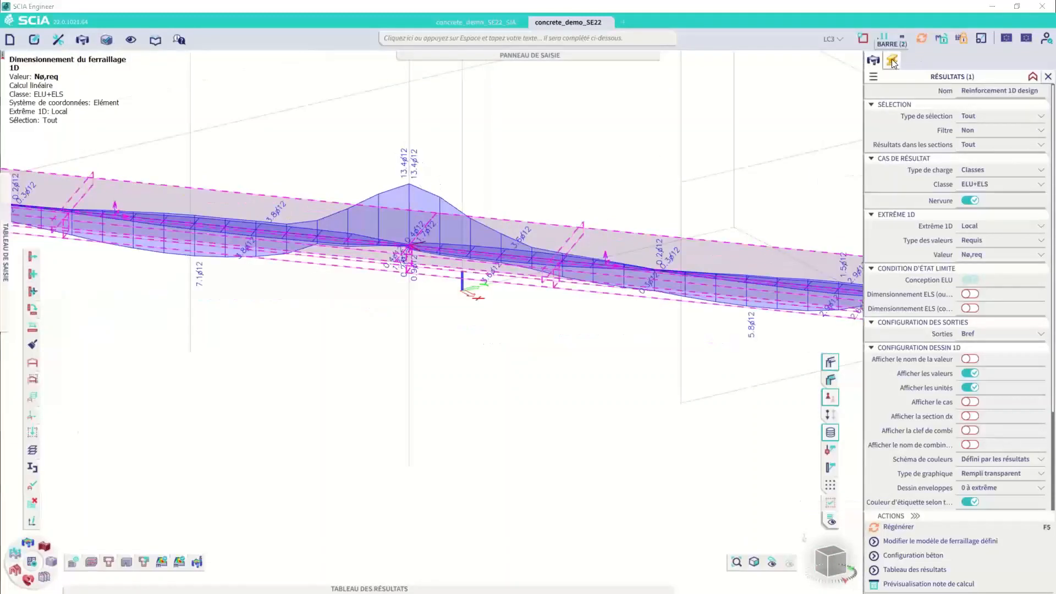
{"action": "left_click", "coordinate": [929, 96]}
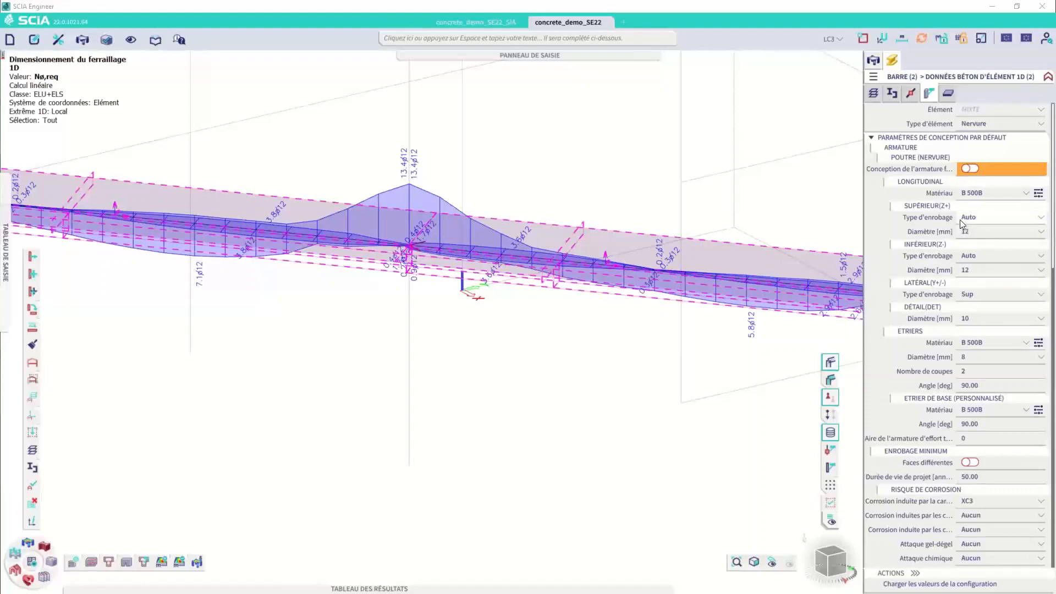
{"action": "left_click", "coordinate": [875, 59]}
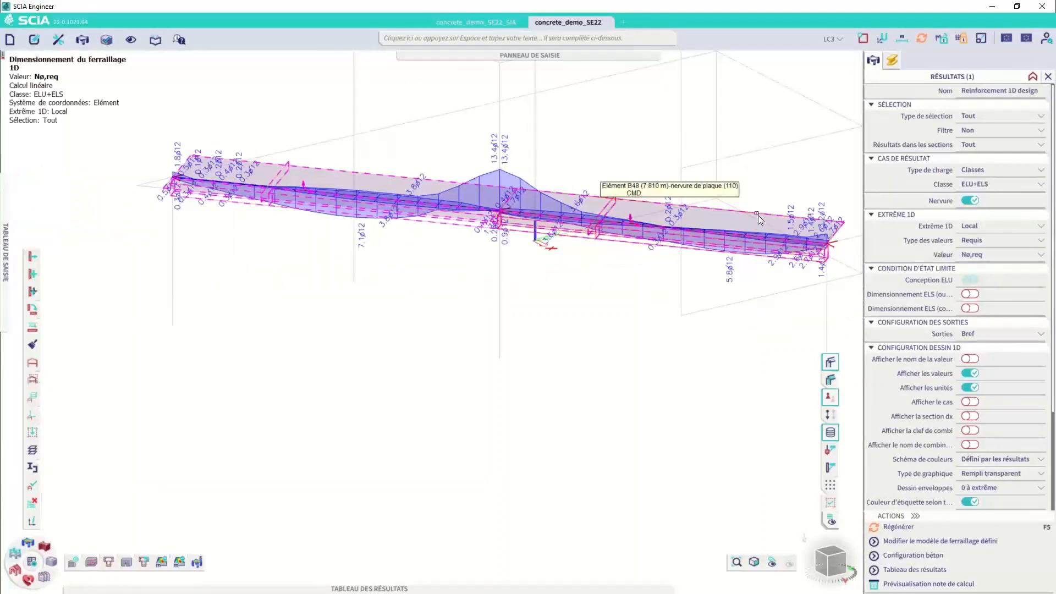
Step: Display the total required number of bars Nø,req (Σ) along the ribs
{"action": "left_click", "coordinate": [992, 254]}
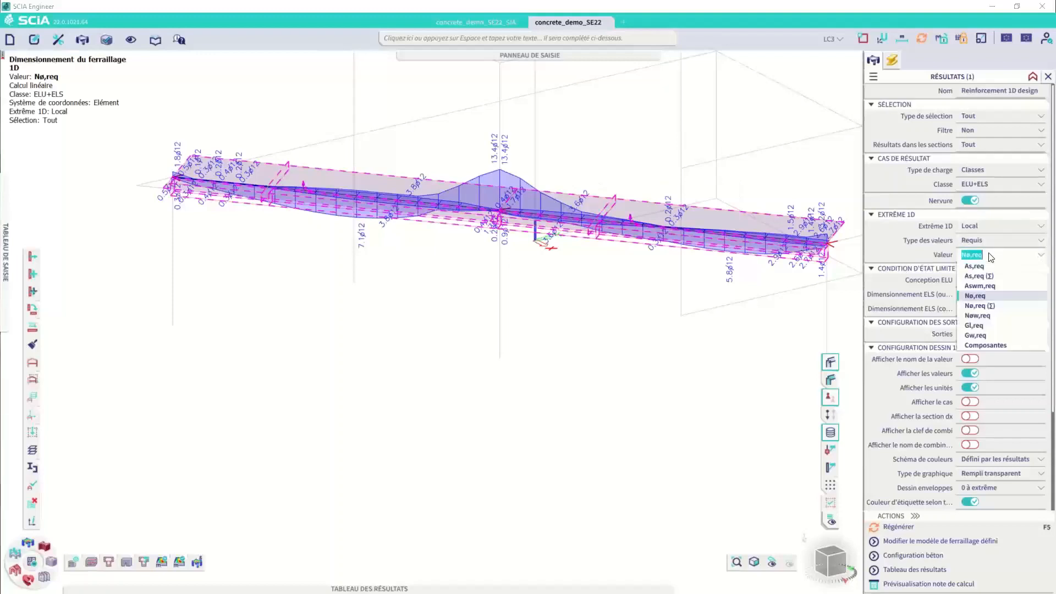
{"action": "left_click", "coordinate": [983, 307]}
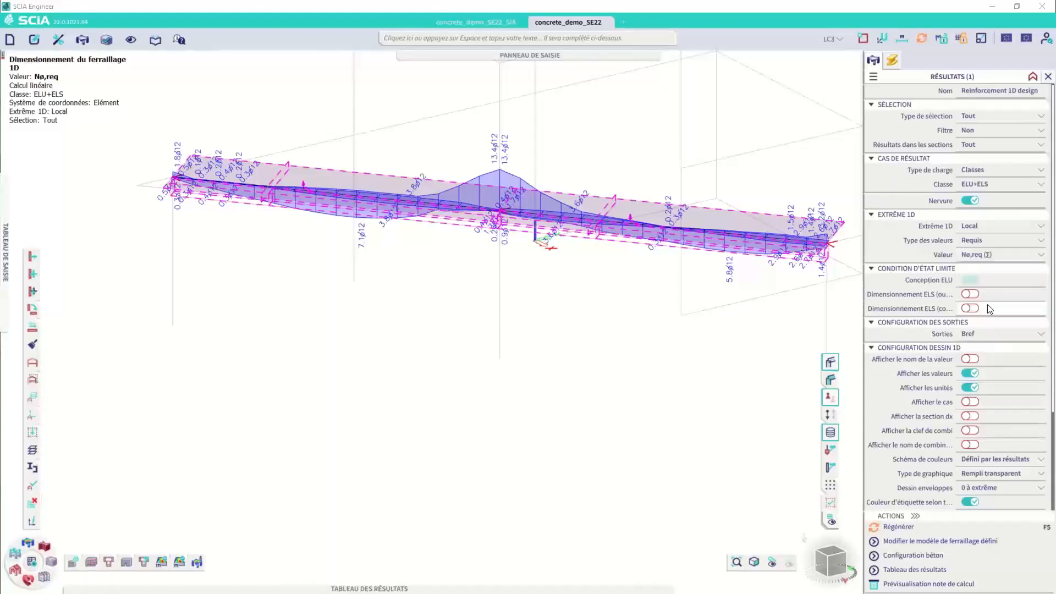
{"action": "left_click", "coordinate": [899, 528]}
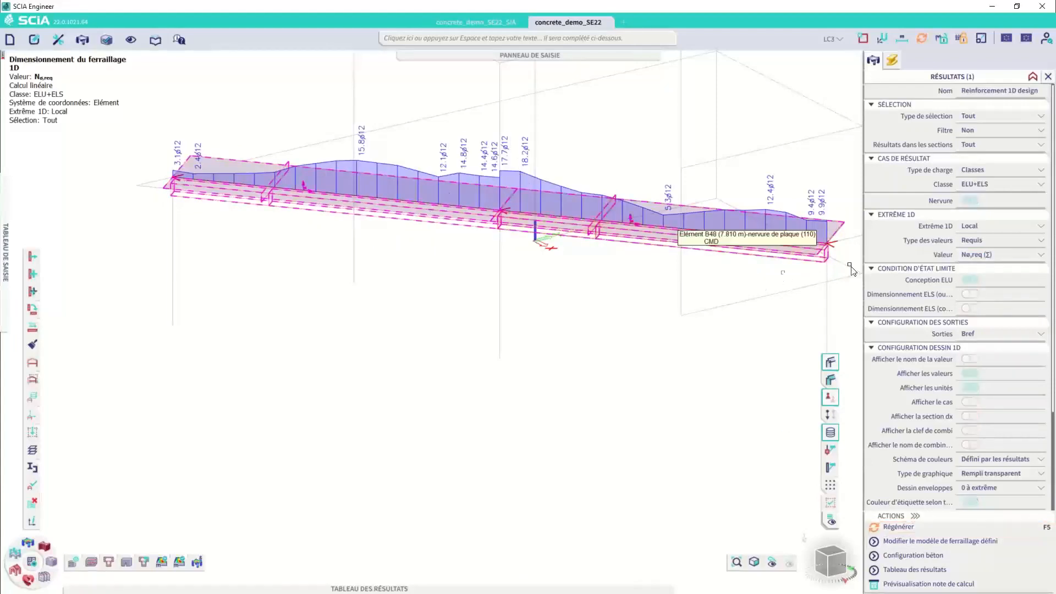
Step: Display the required reinforcement weights per concrete volume along the ribs, first Gl,req and then Gw,req
{"action": "left_click", "coordinate": [985, 255]}
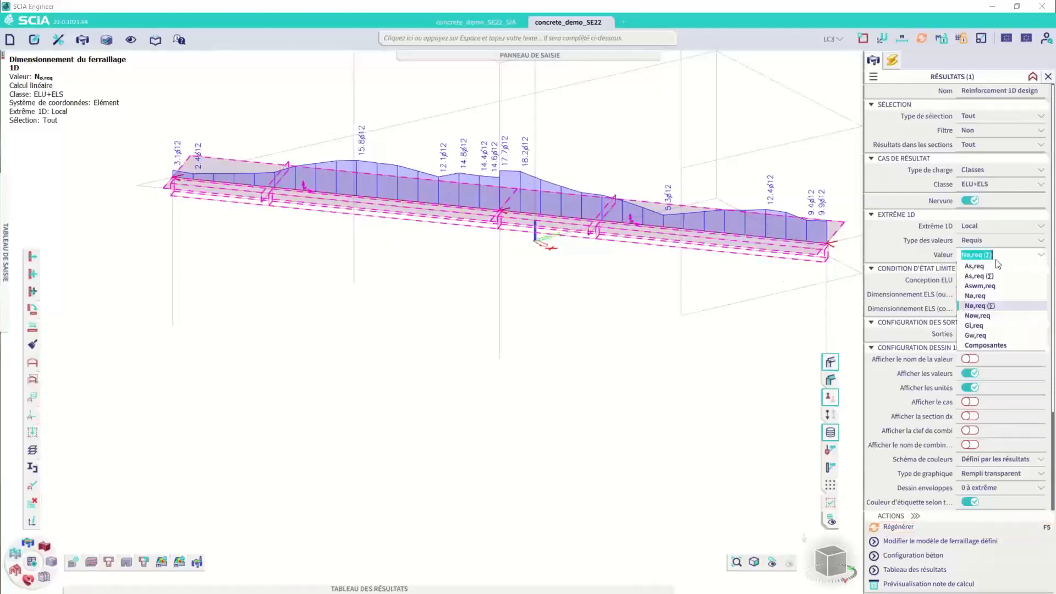
{"action": "left_click", "coordinate": [974, 327]}
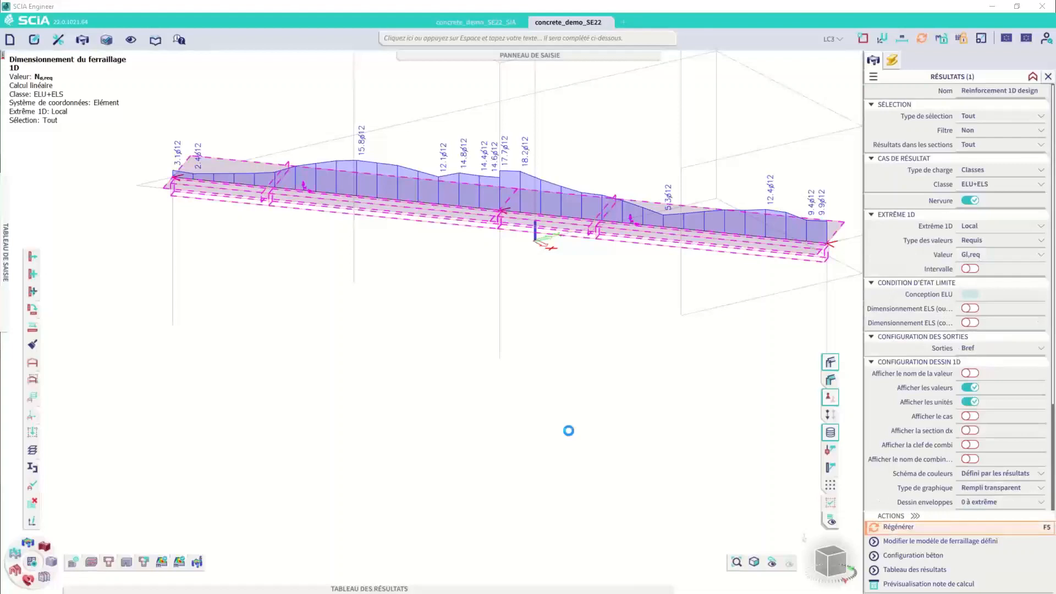
{"action": "scroll", "coordinate": [530, 162], "scroll_direction": "up", "scroll_amount": 2}
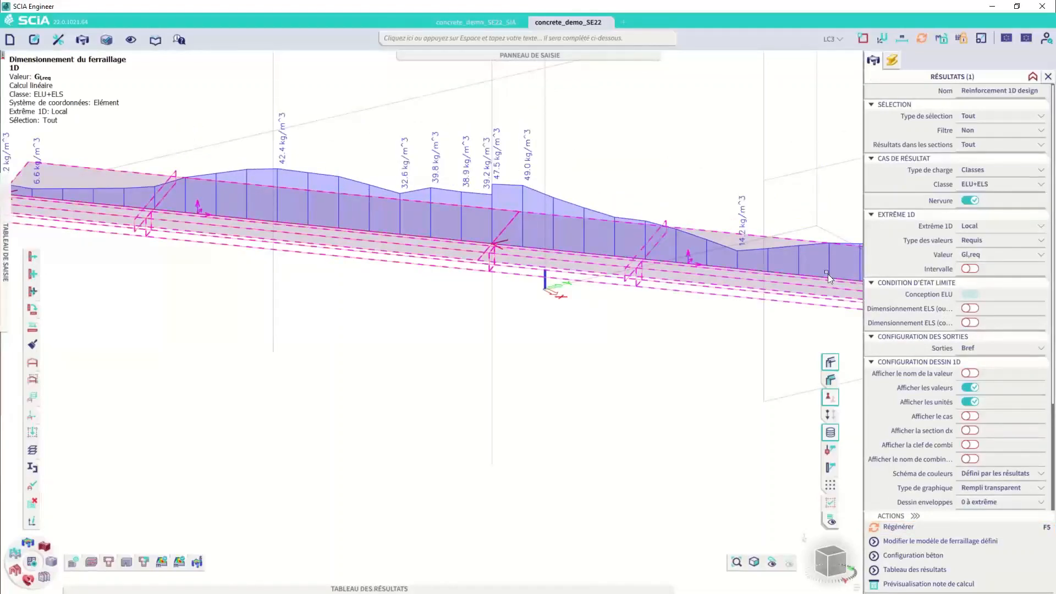
{"action": "left_click", "coordinate": [982, 255]}
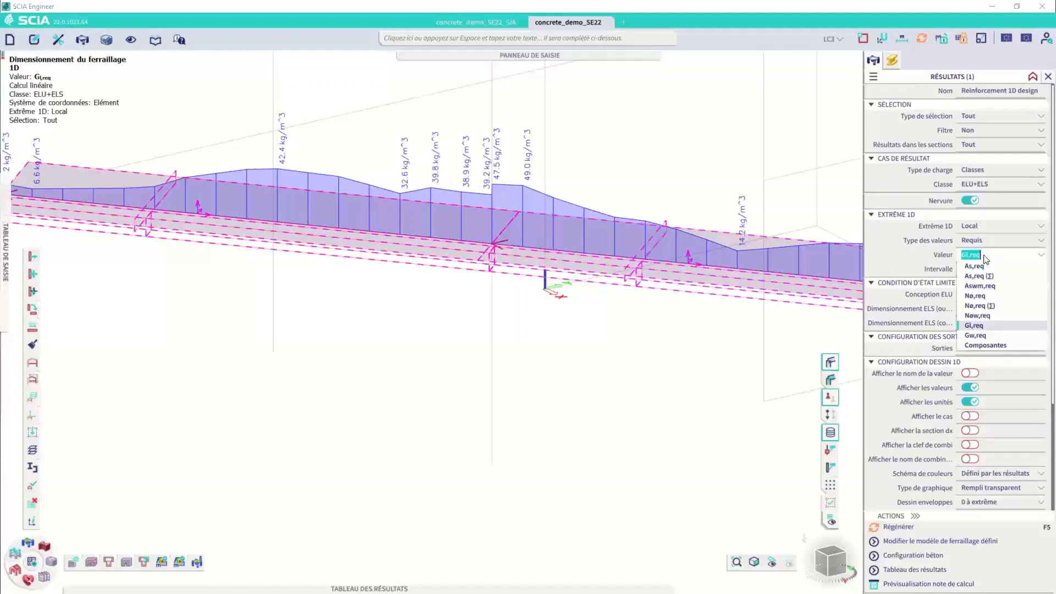
{"action": "left_click", "coordinate": [978, 335]}
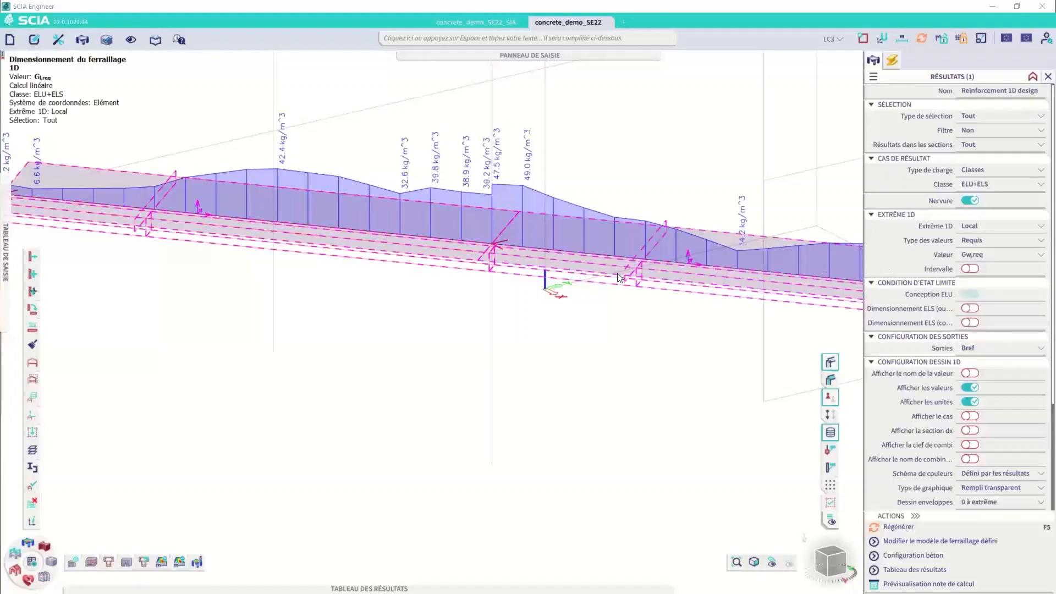
{"action": "left_click", "coordinate": [907, 527]}
{"action": "scroll", "coordinate": [439, 285], "scroll_direction": "down", "scroll_amount": 2}
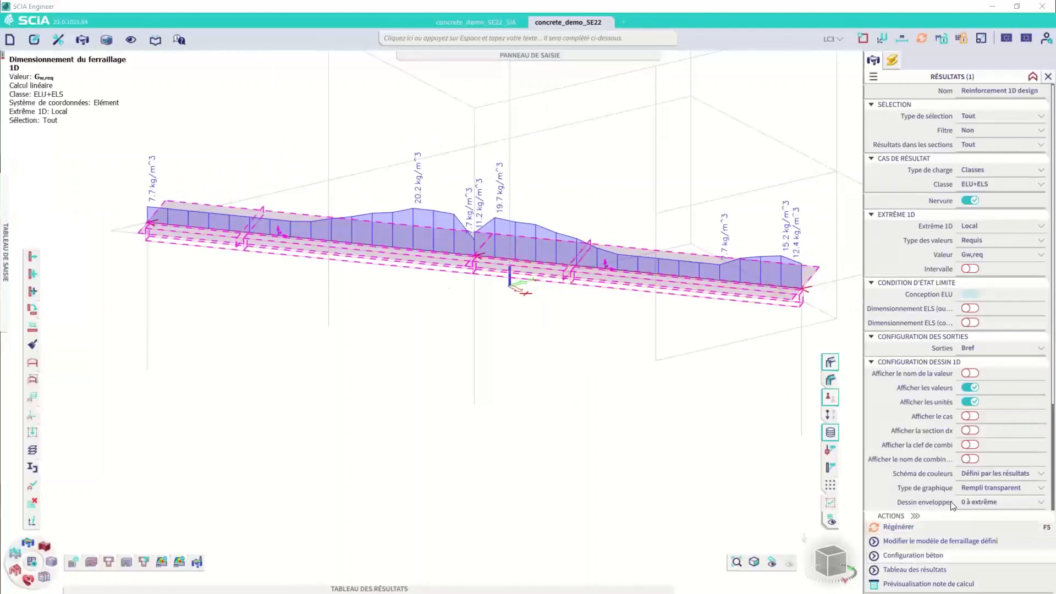
Step: Preview the calculation note for the 1D reinforcement design, read its tables down to the reinforcement weight summary, and close it
{"action": "left_click", "coordinate": [929, 583]}
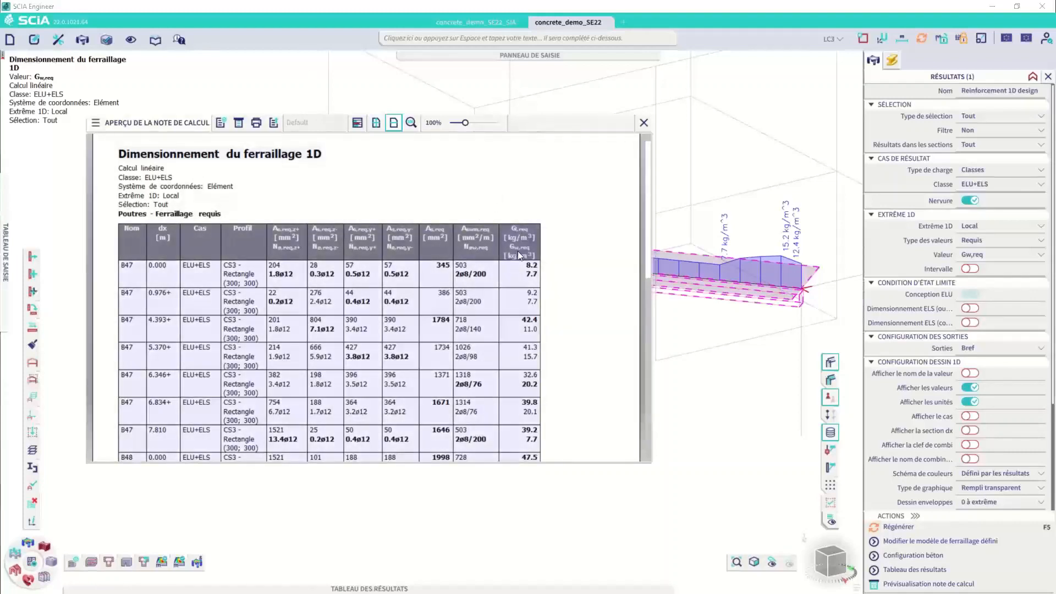
{"action": "scroll", "coordinate": [522, 268], "scroll_direction": "down", "scroll_amount": 1}
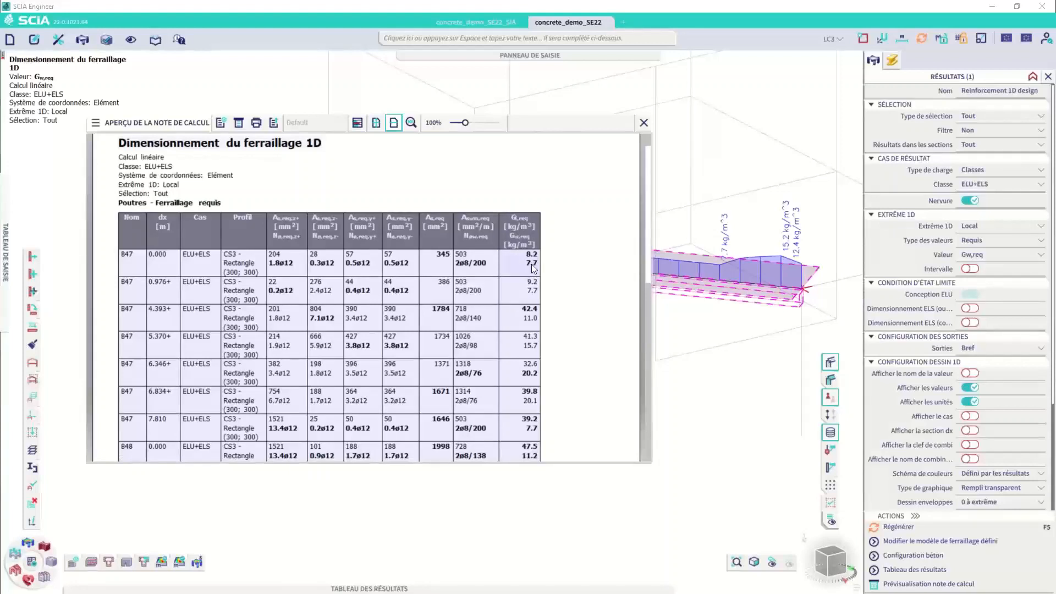
{"action": "scroll", "coordinate": [598, 260], "scroll_direction": "down", "scroll_amount": 5}
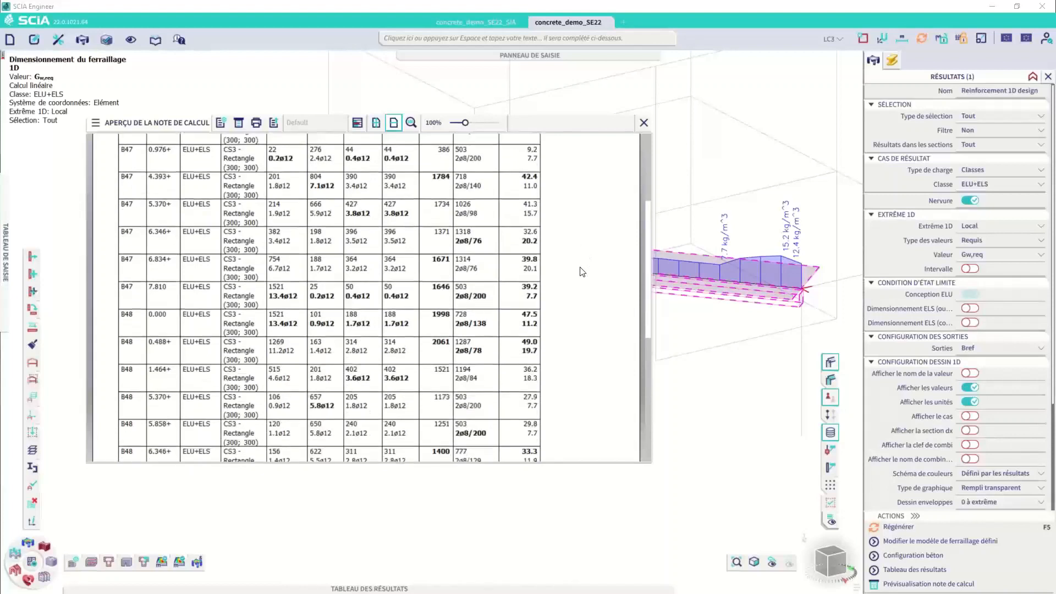
{"action": "scroll", "coordinate": [582, 271], "scroll_direction": "down", "scroll_amount": 4}
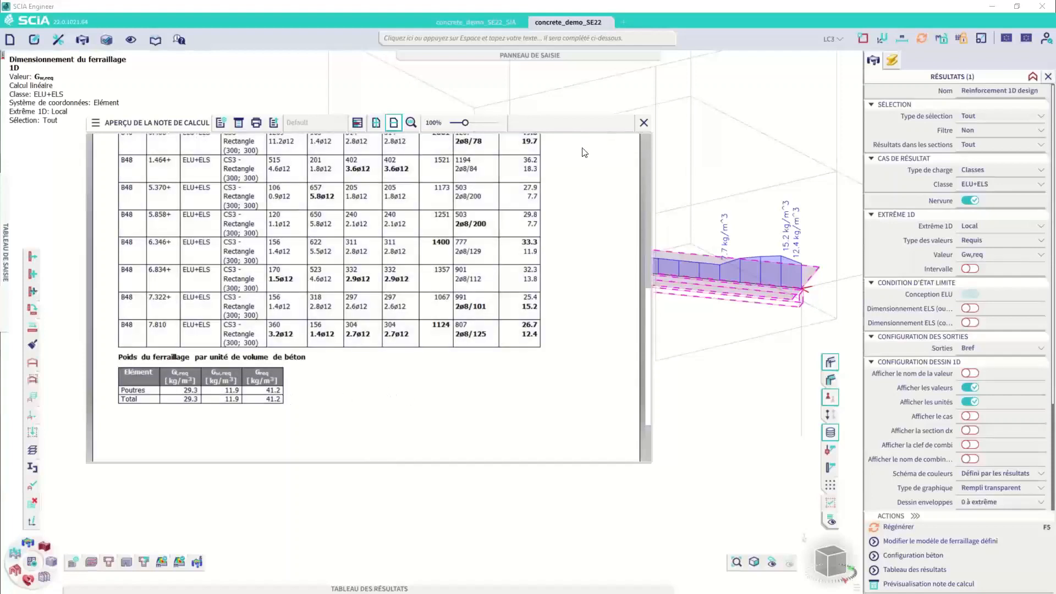
{"action": "left_click", "coordinate": [644, 123]}
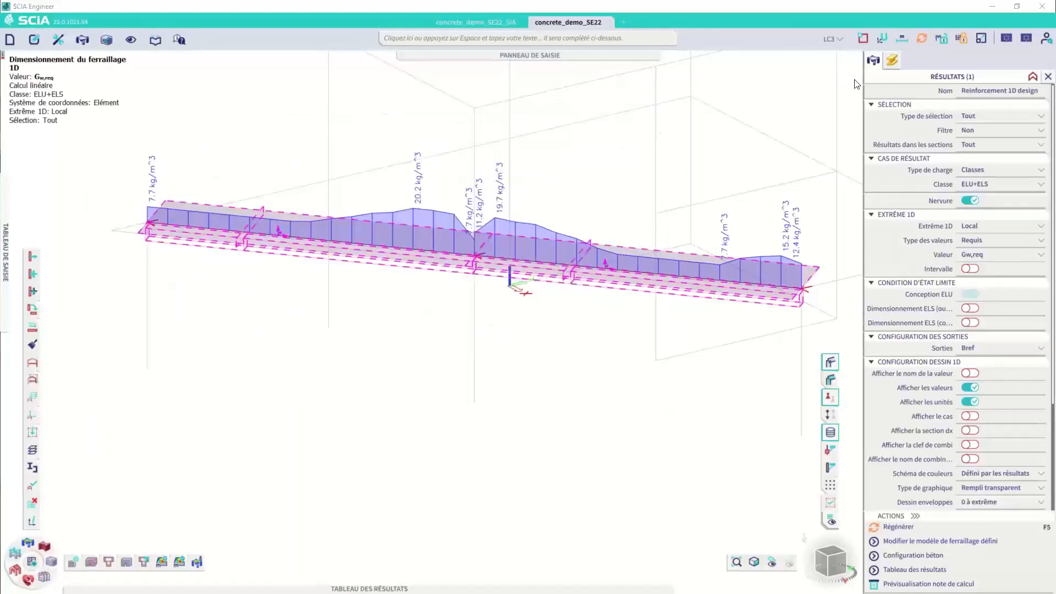
Step: Set the upper (Z+) and lower (Z-) longitudinal bar diameters of both ribs to 16 mm in their concrete member data
{"action": "left_click", "coordinate": [893, 59]}
{"action": "left_click", "coordinate": [929, 93]}
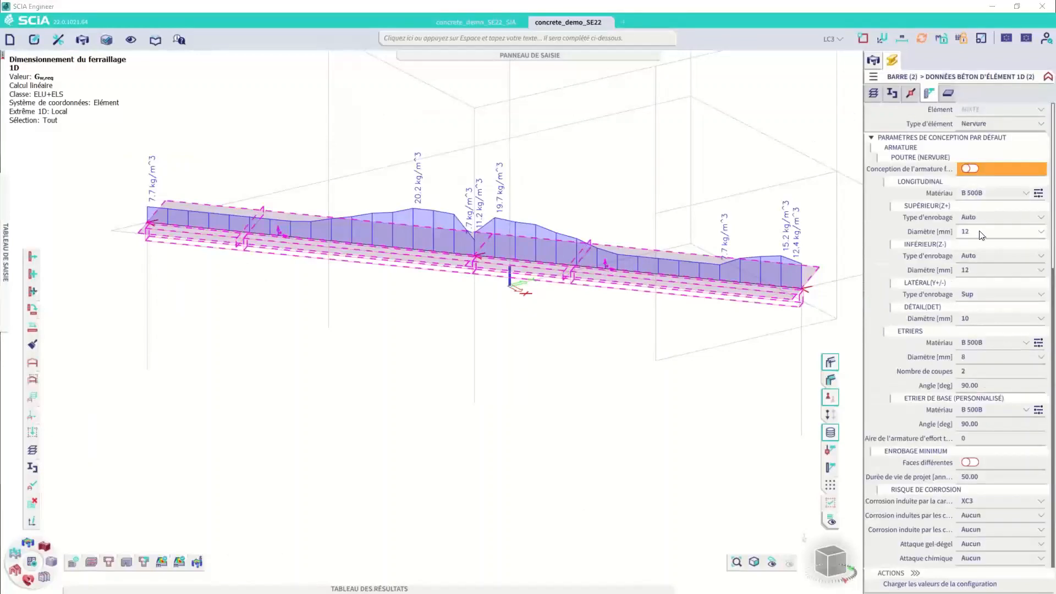
{"action": "left_click", "coordinate": [983, 231]}
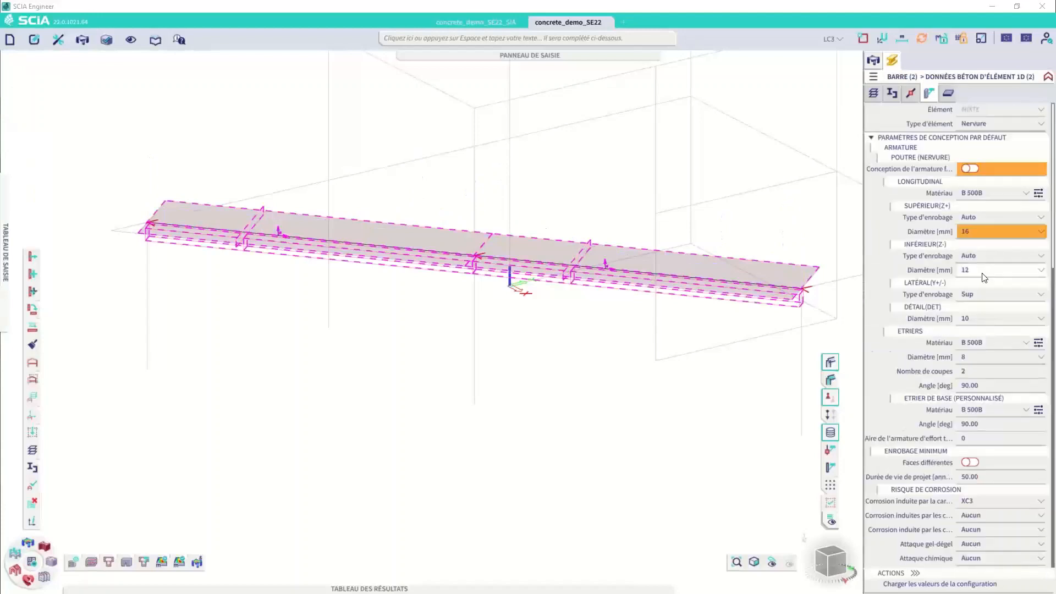
{"action": "left_click", "coordinate": [983, 271]}
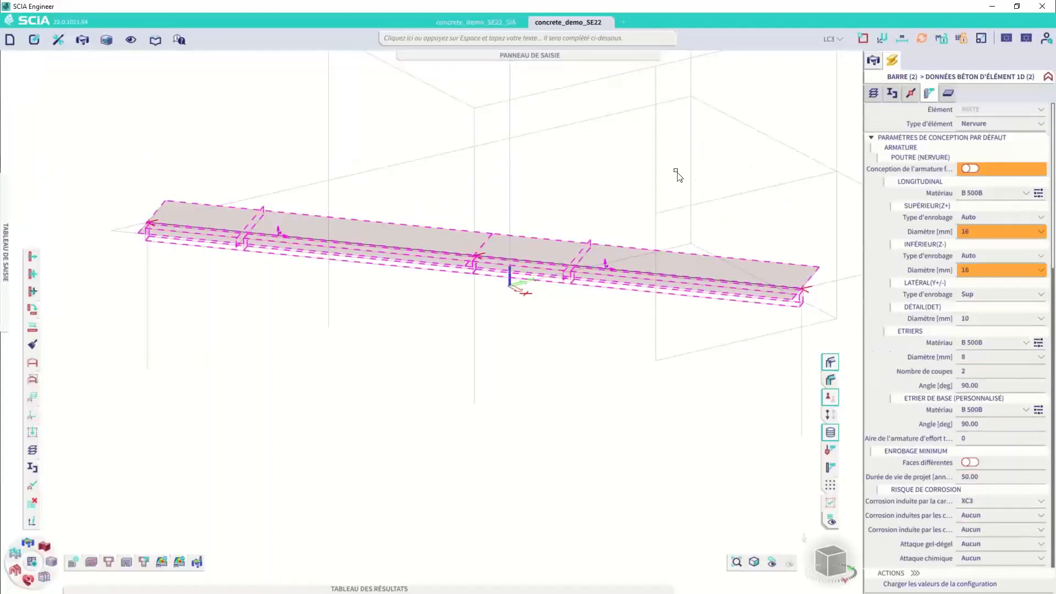
Step: Turn on "Dimensionnement ELS (ouverture fissures)" in the reinforcement results and regenerate the Gw,req diagram
{"action": "left_click", "coordinate": [874, 61]}
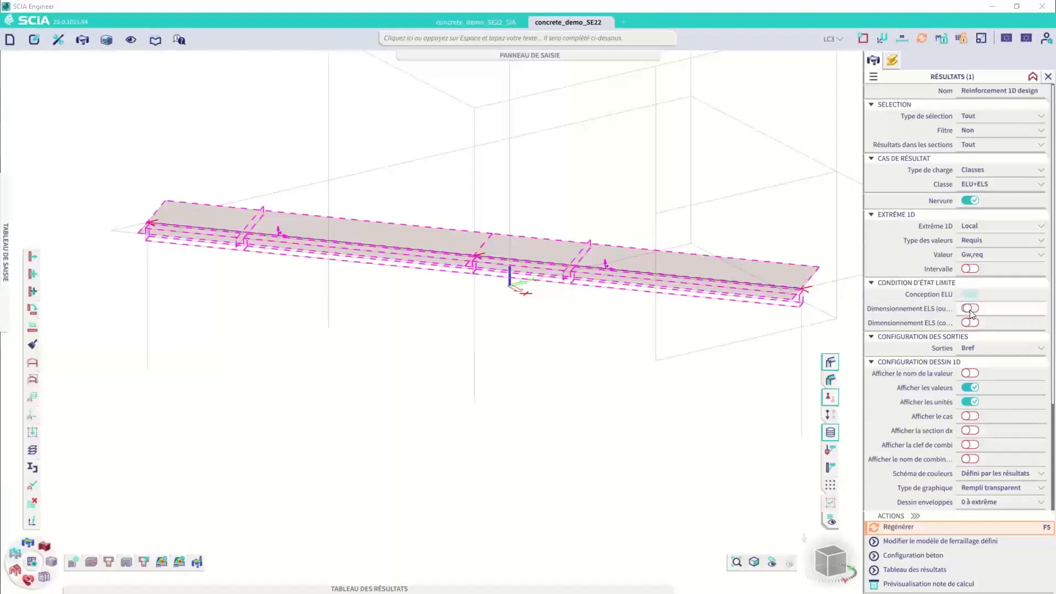
{"action": "left_click", "coordinate": [970, 309]}
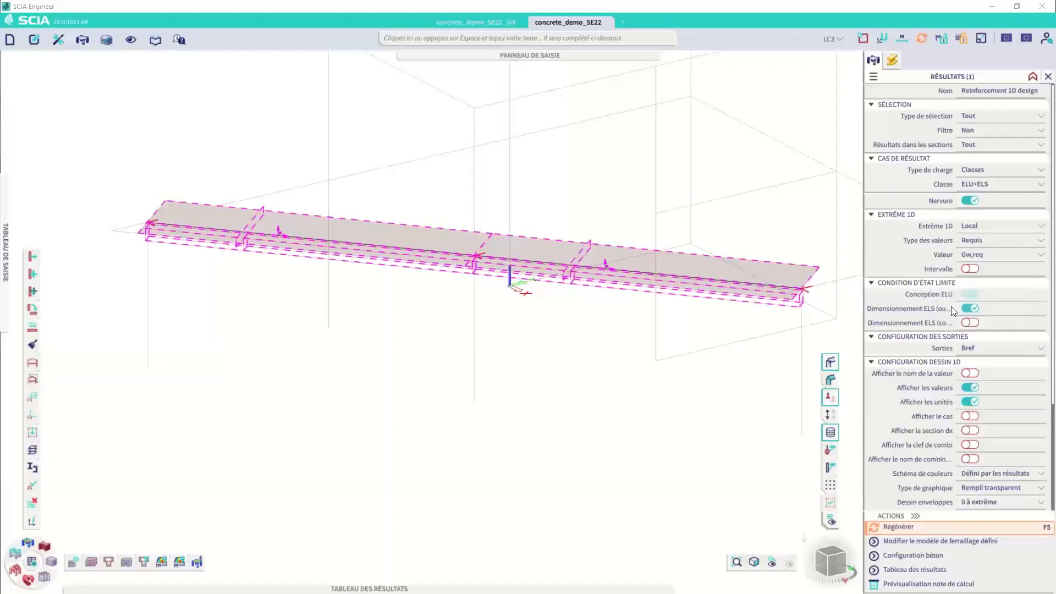
{"action": "left_click", "coordinate": [927, 528]}
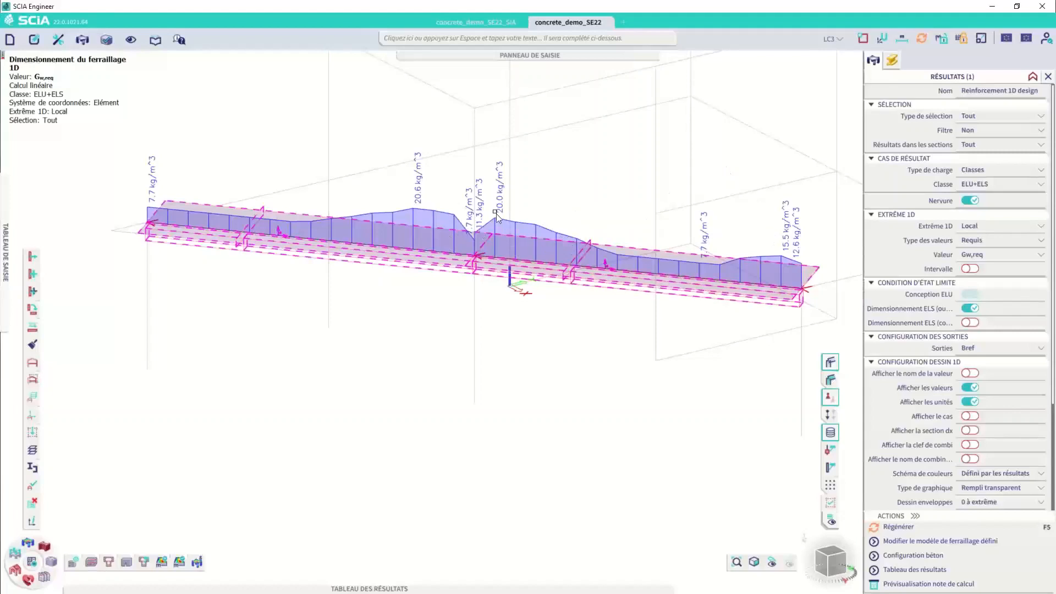
Step: Switch the displayed result to the required number of bars Nø,req and regenerate the diagram
{"action": "left_click", "coordinate": [987, 259]}
{"action": "left_click", "coordinate": [986, 296]}
{"action": "left_click", "coordinate": [916, 528]}
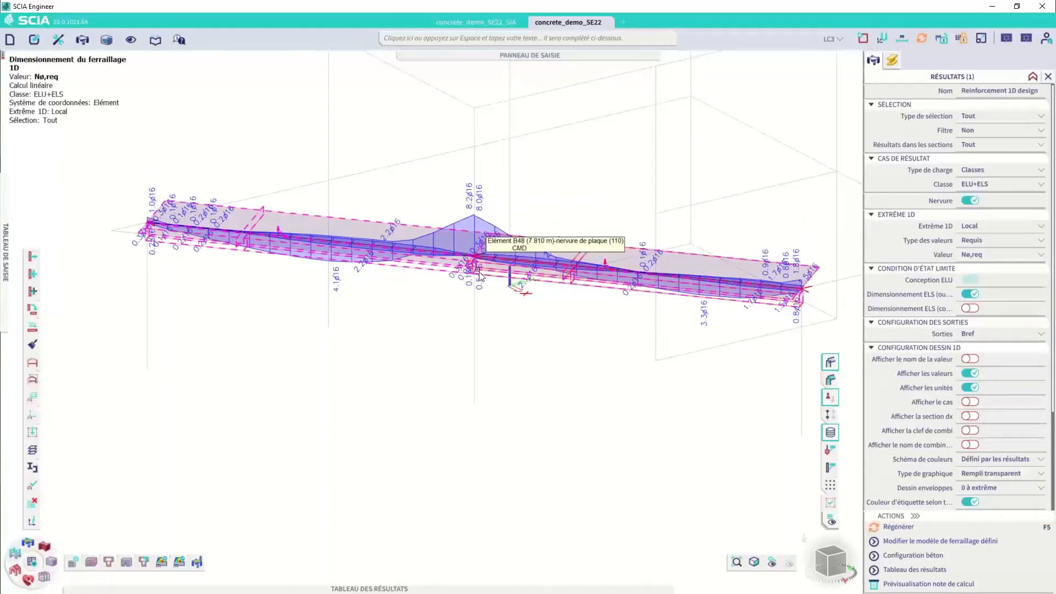
Step: Set the value type to "Requis - Statiquement" with As,ult as the displayed value, and regenerate the rib diagram
{"action": "scroll", "coordinate": [706, 325], "scroll_direction": "up", "scroll_amount": 2}
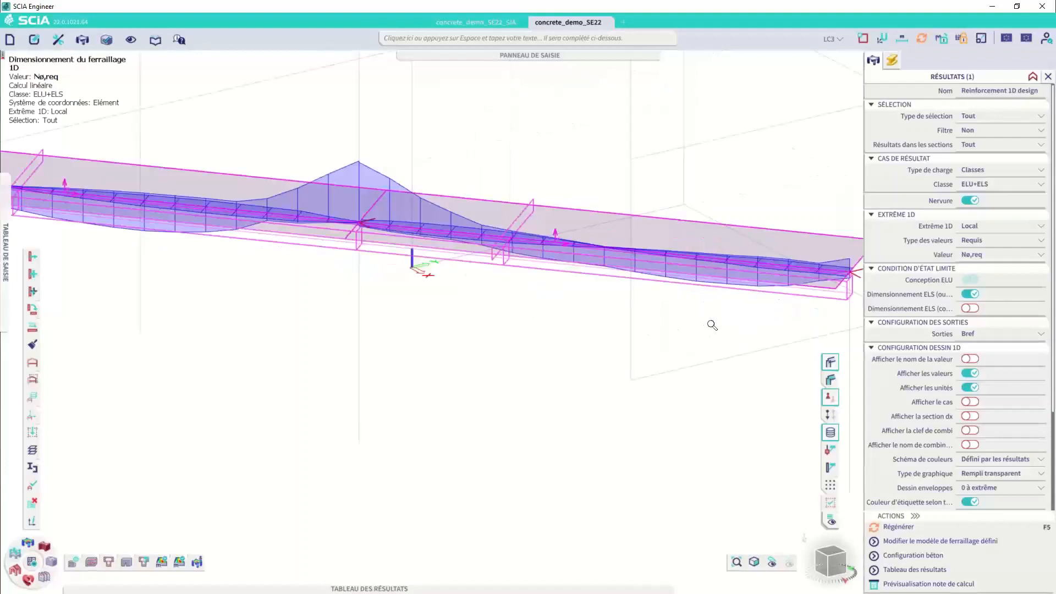
{"action": "scroll", "coordinate": [702, 310], "scroll_direction": "down", "scroll_amount": 2}
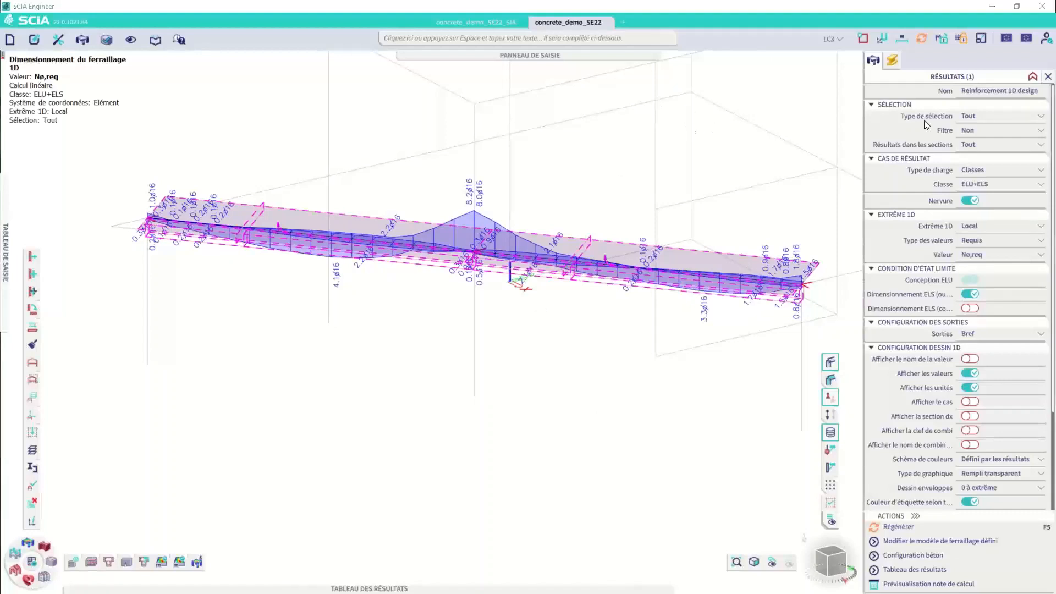
{"action": "left_click", "coordinate": [977, 240]}
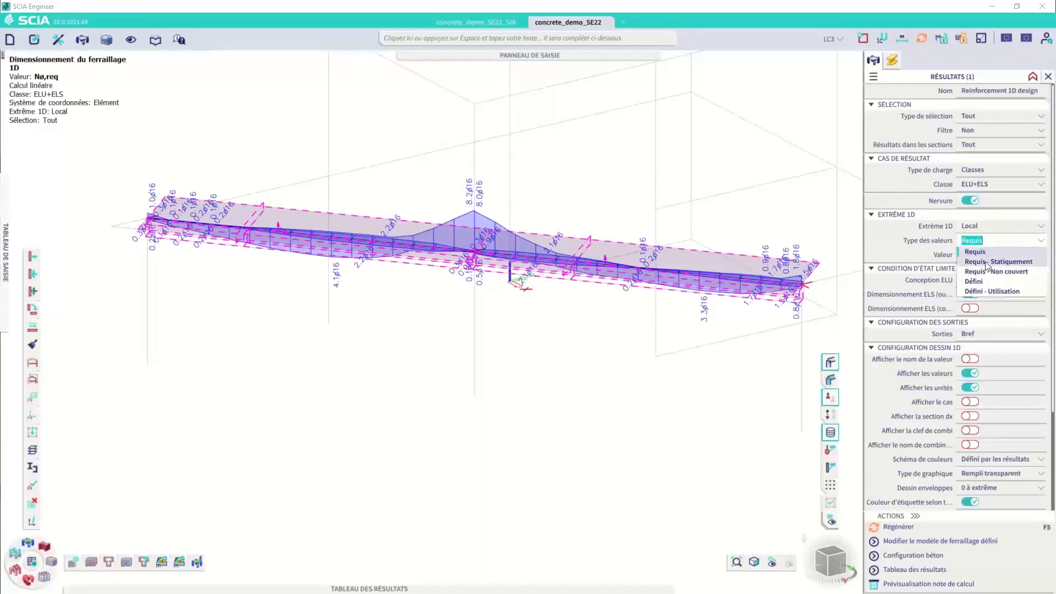
{"action": "left_click", "coordinate": [994, 262]}
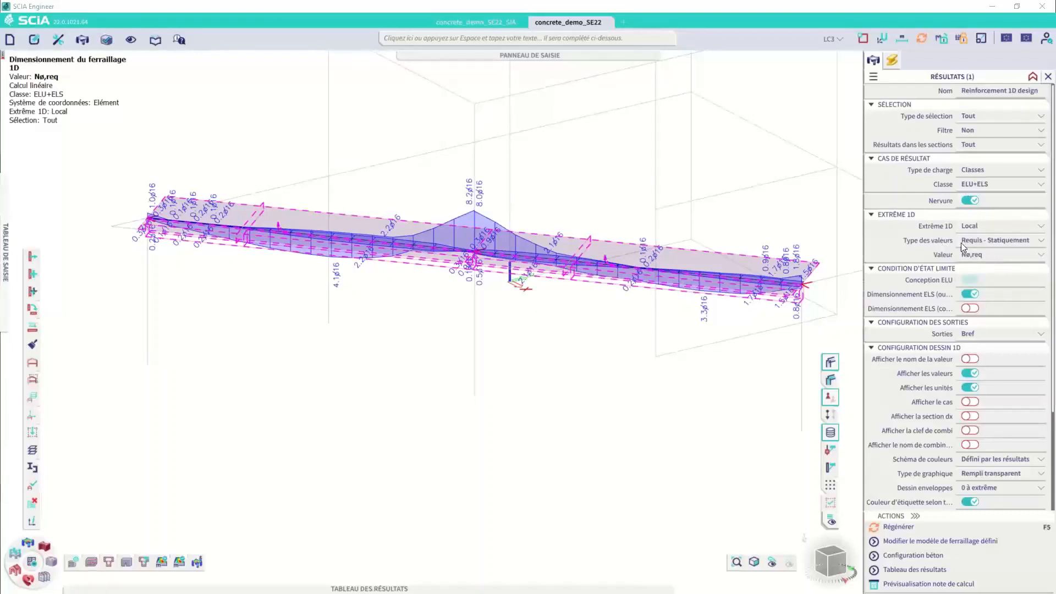
{"action": "left_click", "coordinate": [989, 256]}
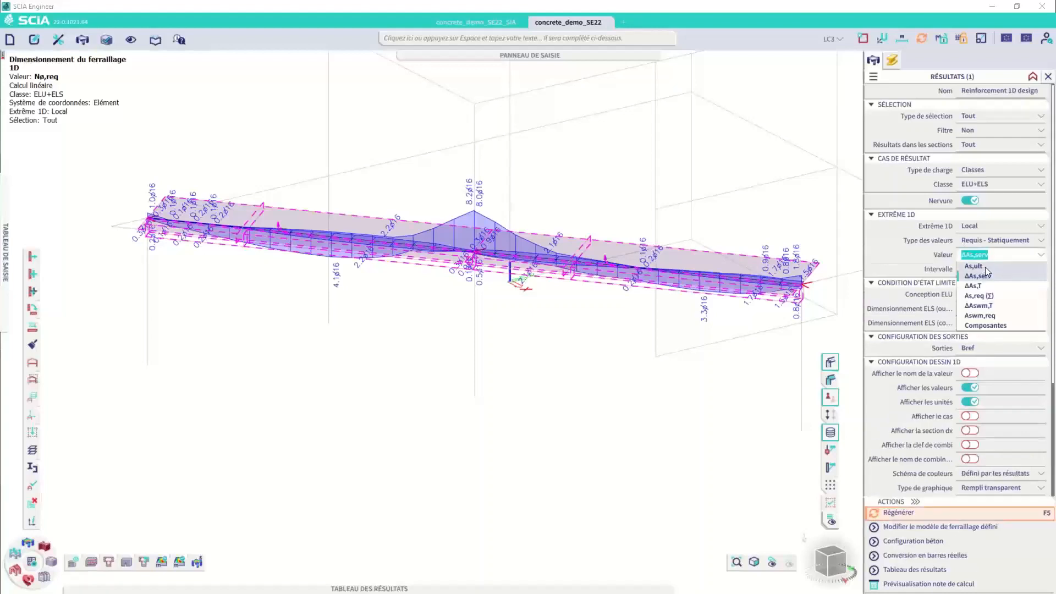
{"action": "left_click", "coordinate": [985, 266]}
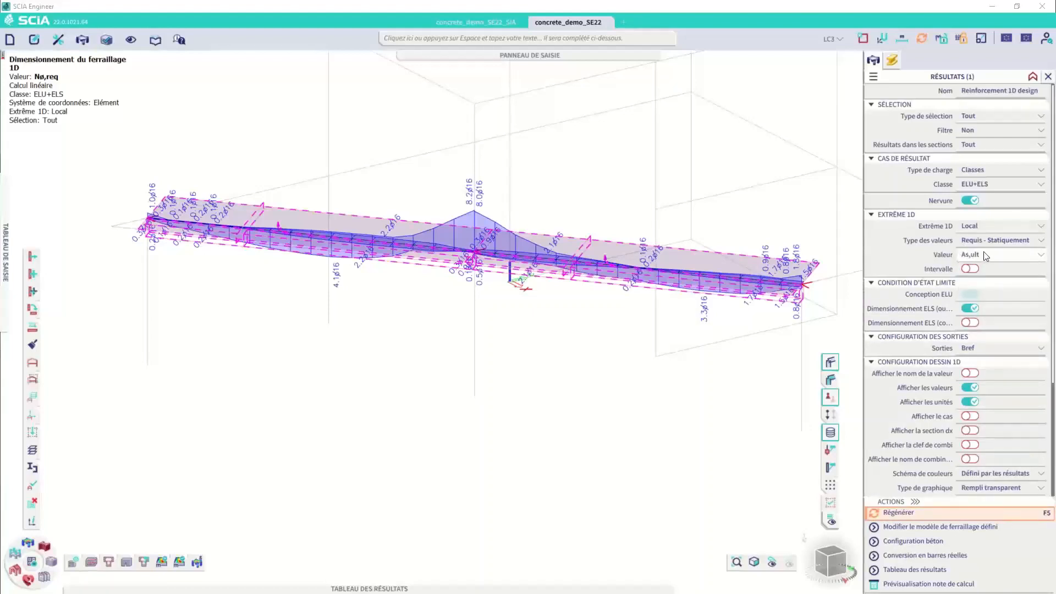
{"action": "left_click", "coordinate": [917, 512]}
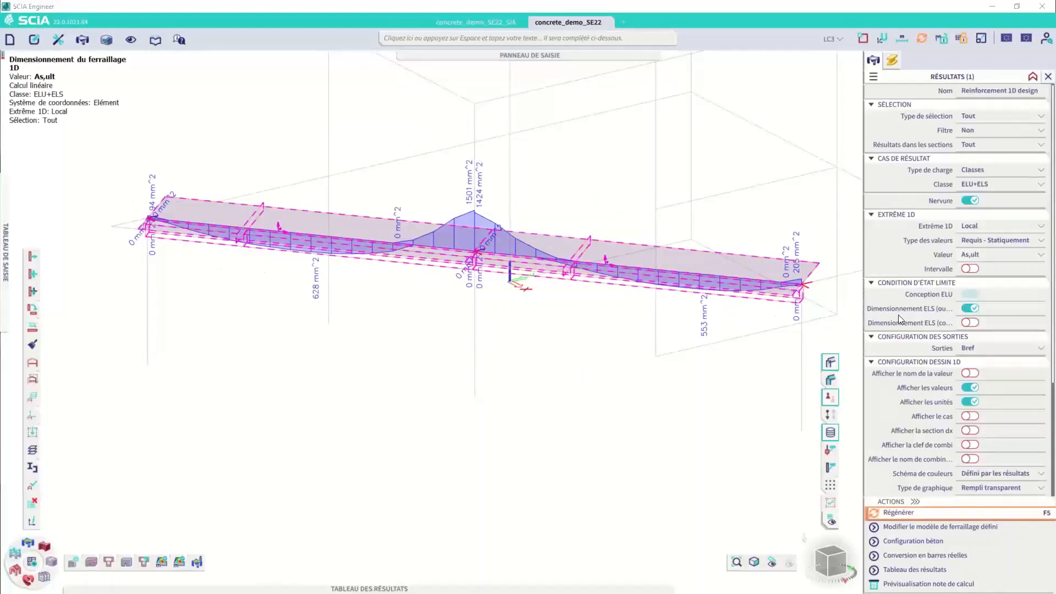
Step: Switch the displayed value to the serviceability reinforcement increment ΔAs,serv and regenerate the diagram
{"action": "left_click", "coordinate": [1004, 255]}
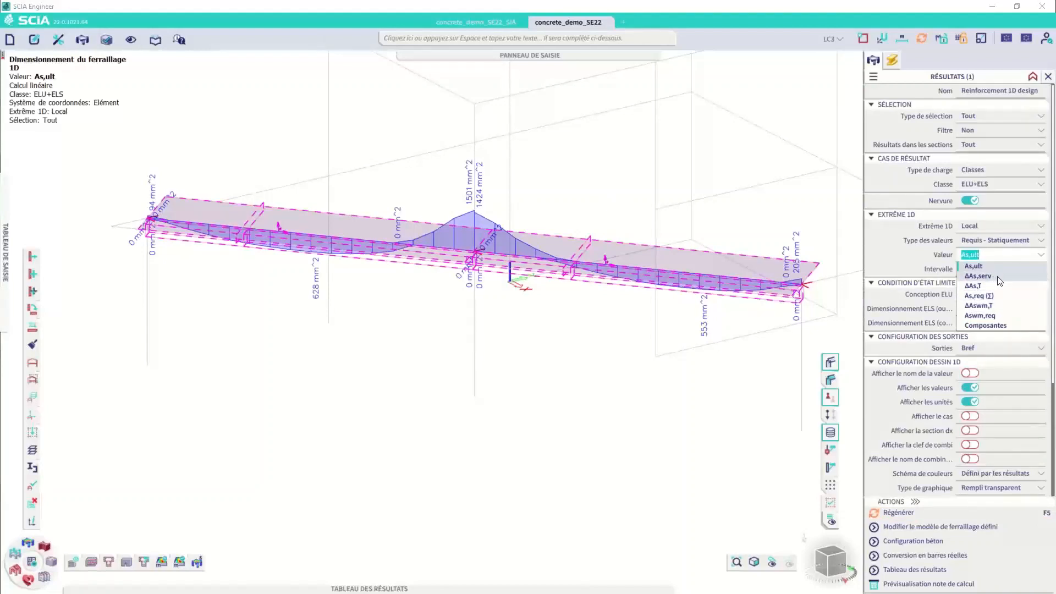
{"action": "left_click", "coordinate": [999, 277]}
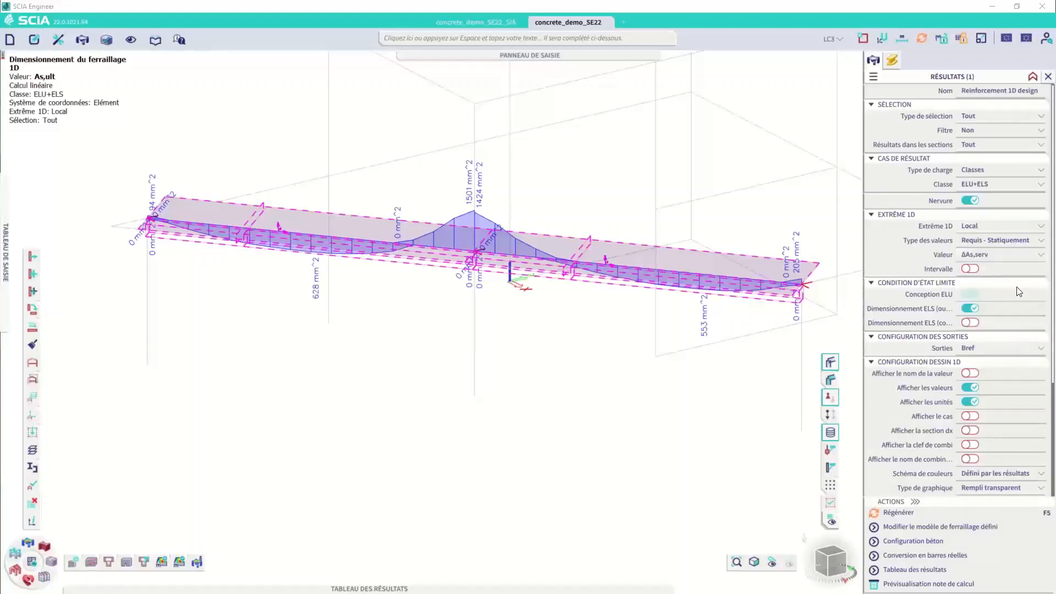
{"action": "left_click", "coordinate": [909, 516]}
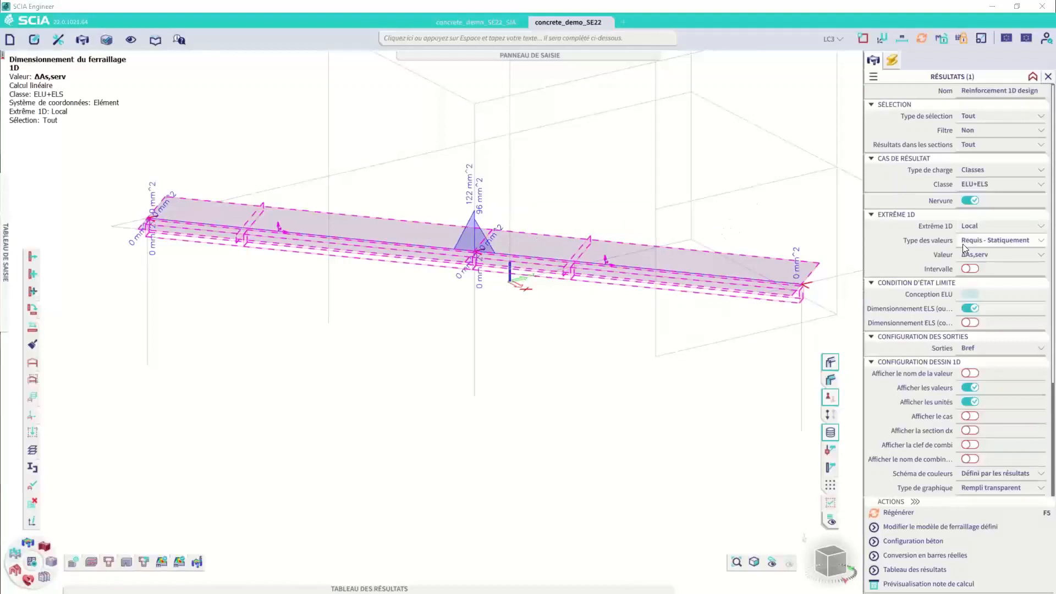
Step: Switch the displayed value to the torsional reinforcement ΔAs,T and regenerate the diagram
{"action": "left_click", "coordinate": [982, 254]}
{"action": "left_click", "coordinate": [984, 288]}
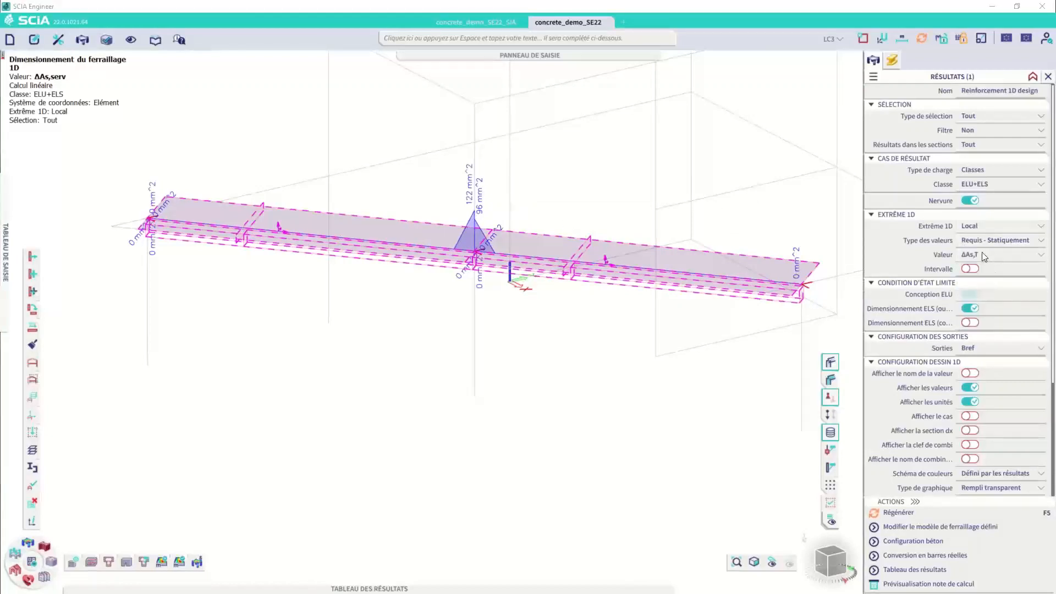
{"action": "left_click", "coordinate": [941, 514]}
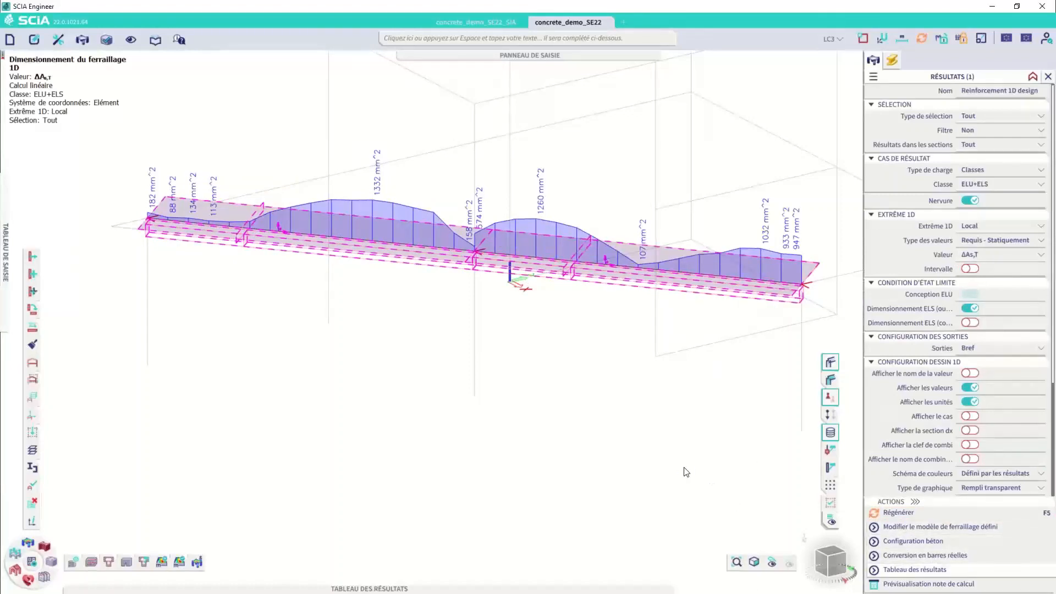
Step: Sort the 1D reinforcement design results table by ΔAs,T in descending order and highlight its first row in the model
{"action": "left_click", "coordinate": [436, 587]}
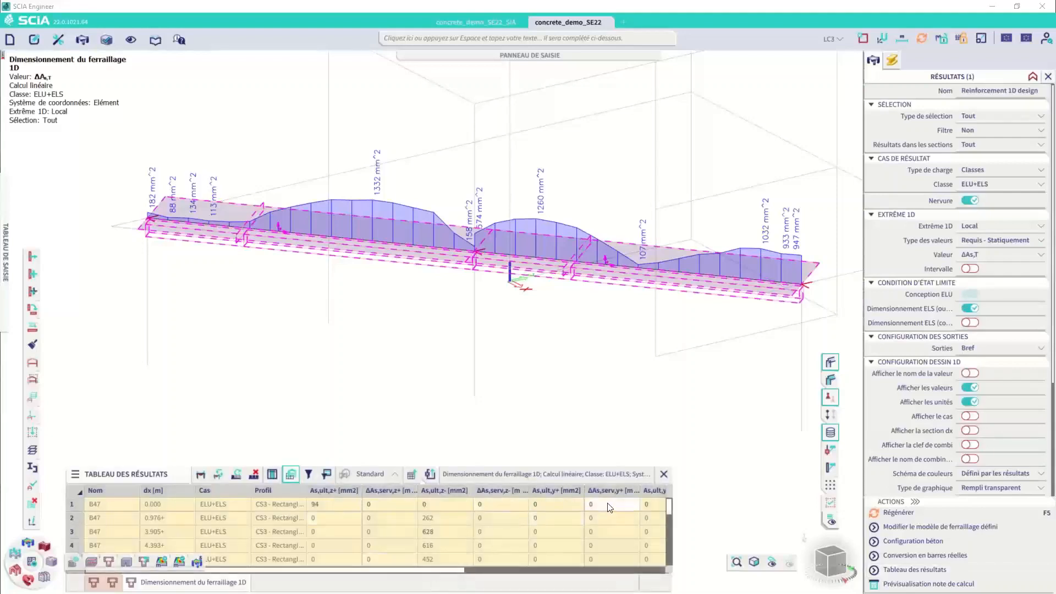
{"action": "left_click_drag", "start_coordinate": [439, 570], "coordinate": [651, 571]}
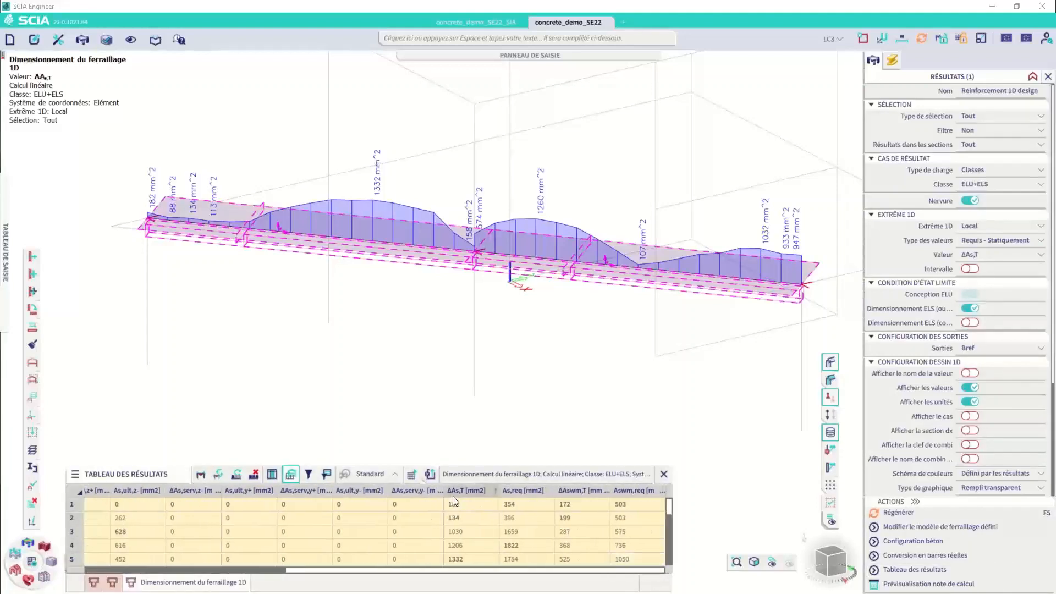
{"action": "left_click", "coordinate": [472, 490]}
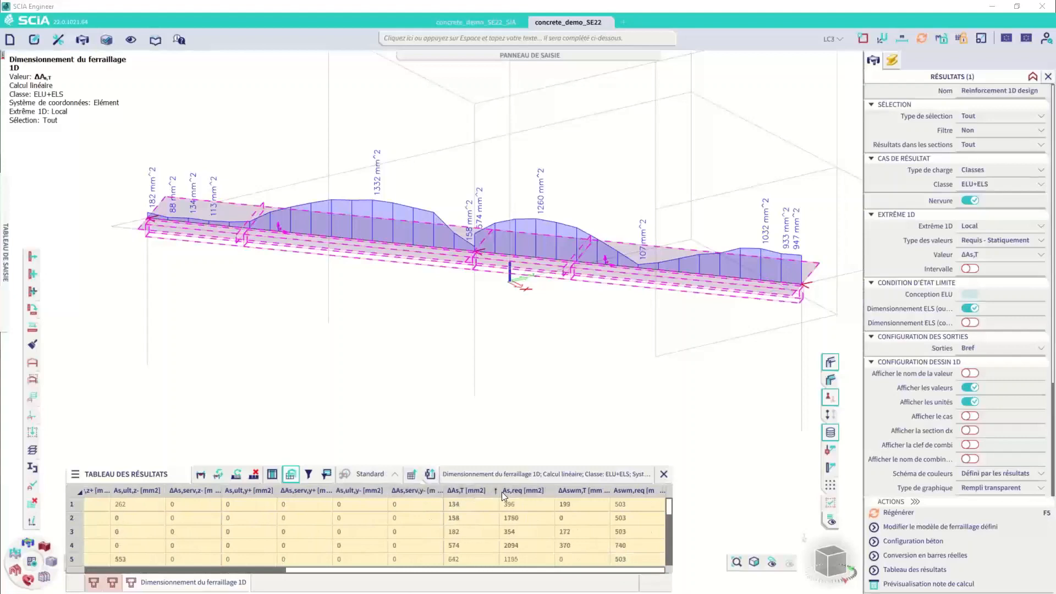
{"action": "left_click", "coordinate": [485, 491]}
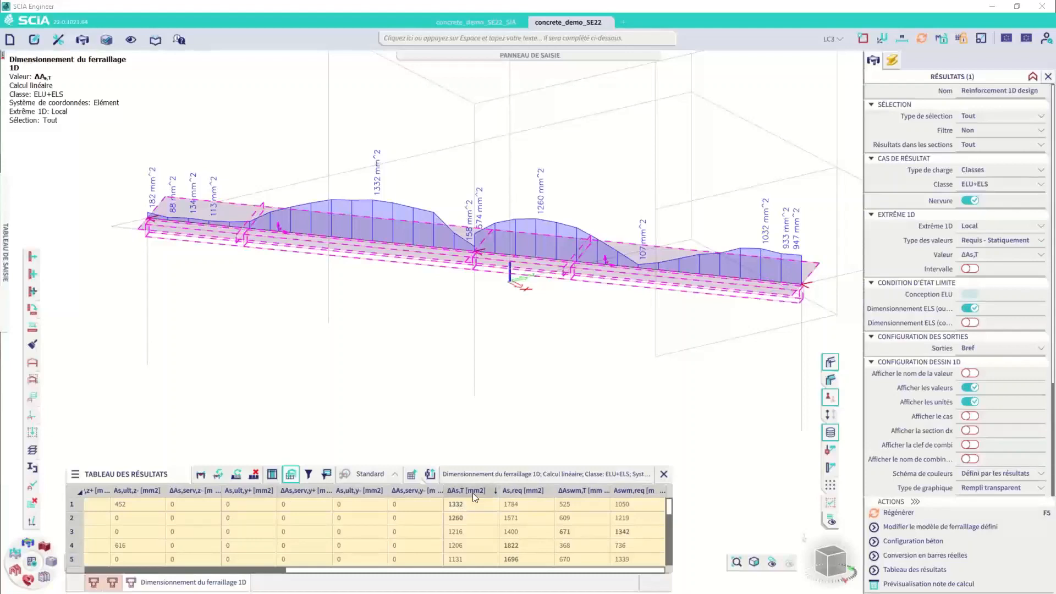
{"action": "right_click", "coordinate": [472, 502]}
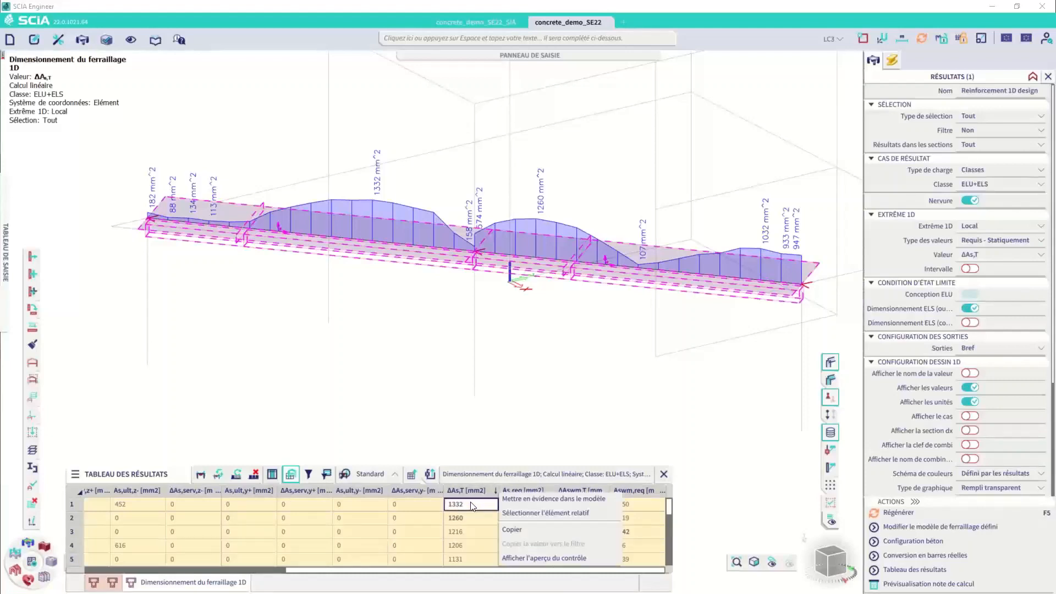
{"action": "left_click", "coordinate": [547, 497]}
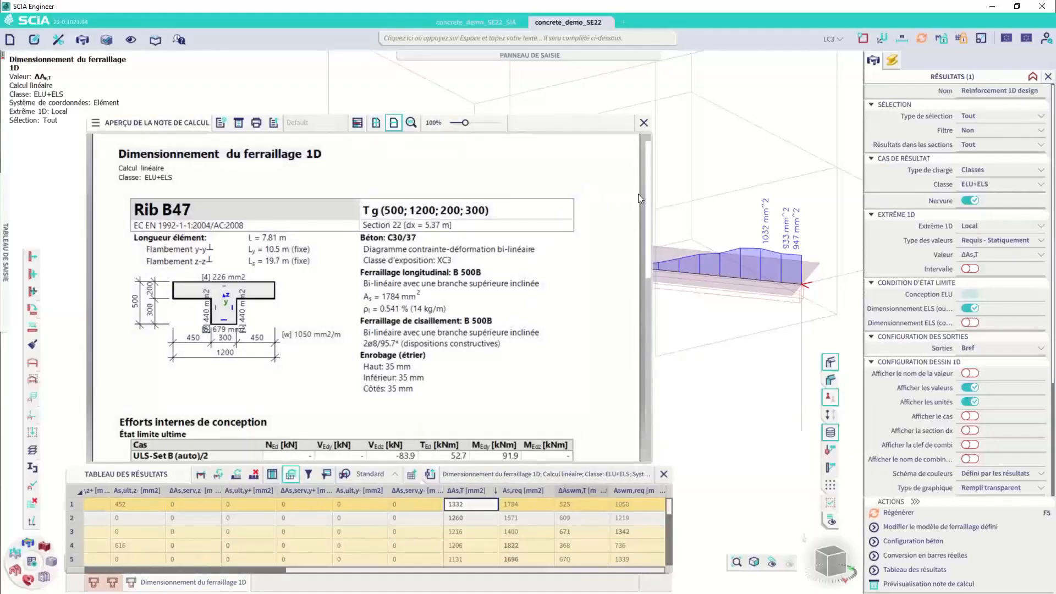
Step: Read rib B47's calculation note preview for that section, from the design internal forces to the longitudinal and shear reinforcement tables, and close it
{"action": "left_click_drag", "start_coordinate": [648, 209], "coordinate": [647, 231]}
{"action": "scroll", "coordinate": [330, 341], "scroll_direction": "down", "scroll_amount": 1}
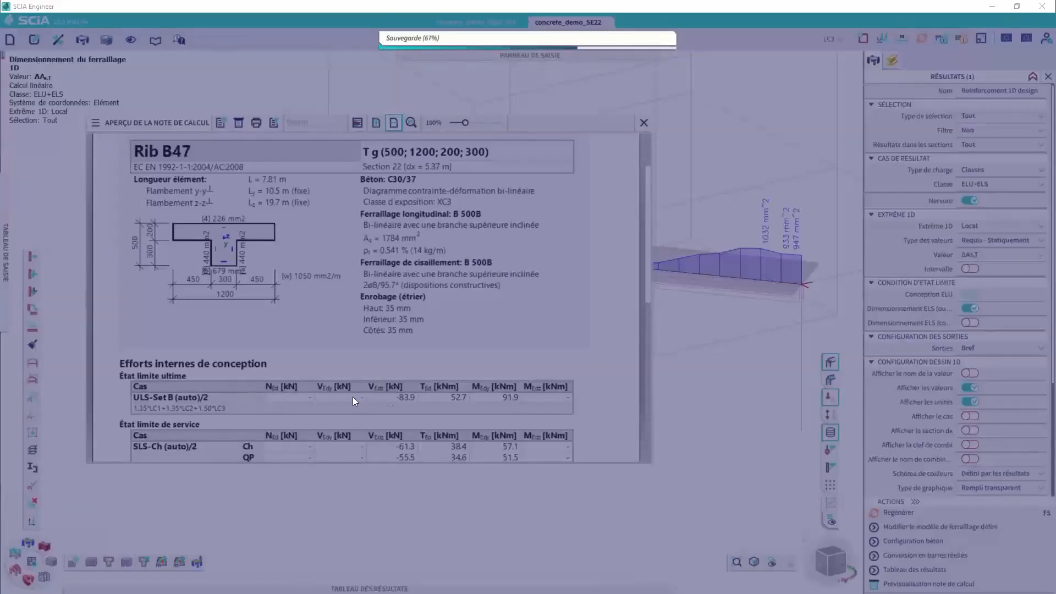
{"action": "scroll", "coordinate": [493, 371], "scroll_direction": "down", "scroll_amount": 2}
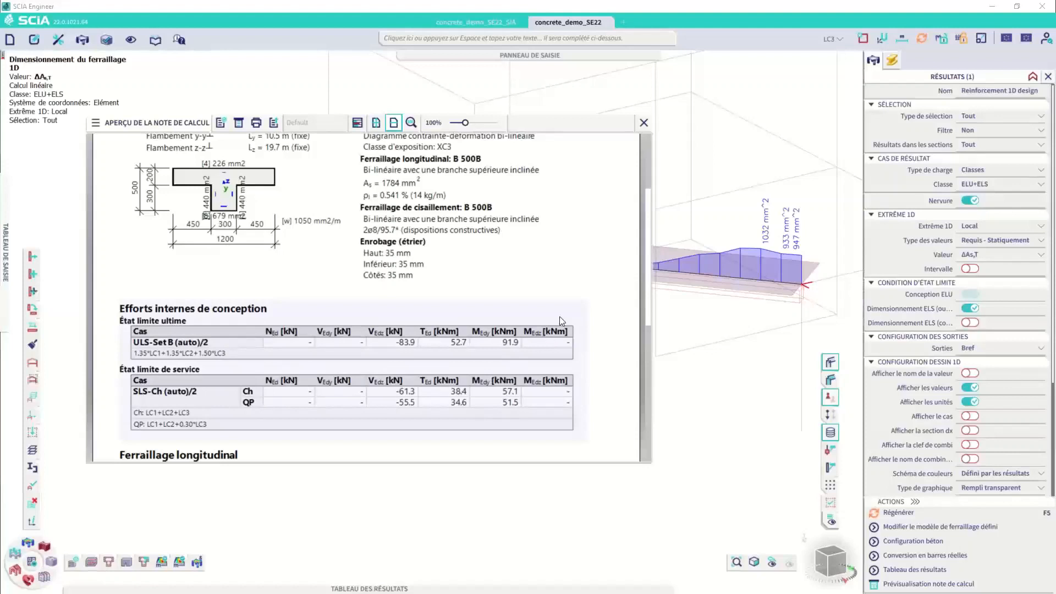
{"action": "scroll", "coordinate": [561, 321], "scroll_direction": "down", "scroll_amount": 1}
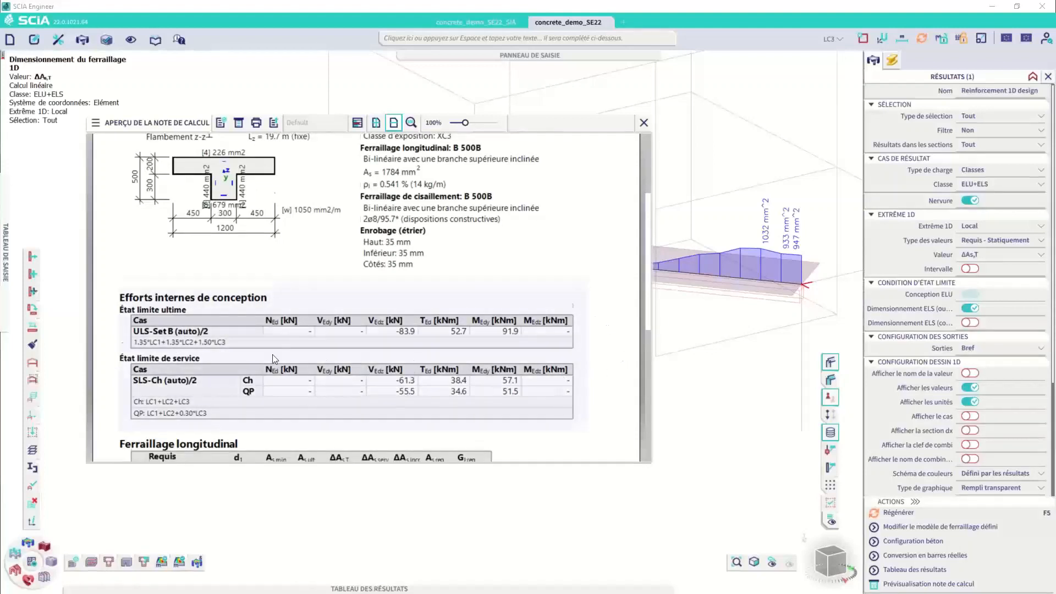
{"action": "scroll", "coordinate": [272, 354], "scroll_direction": "down", "scroll_amount": 3}
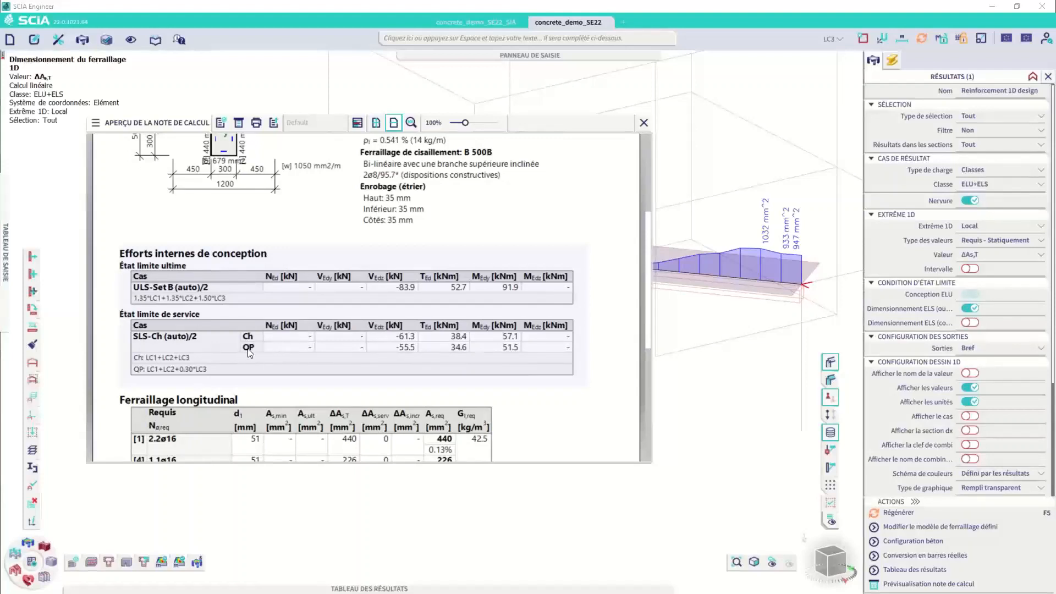
{"action": "scroll", "coordinate": [451, 352], "scroll_direction": "down", "scroll_amount": 3}
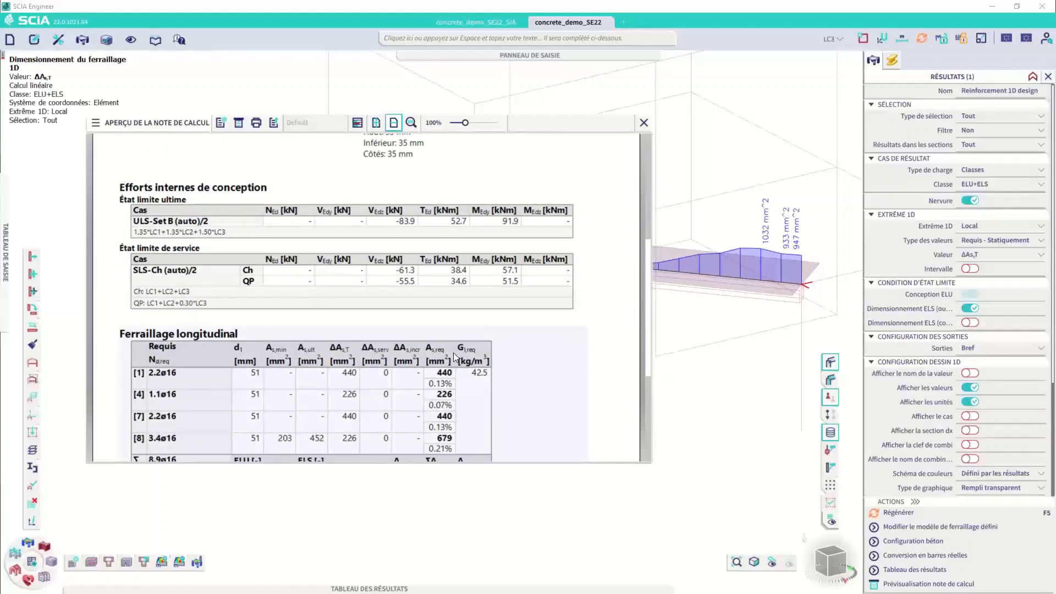
{"action": "scroll", "coordinate": [455, 353], "scroll_direction": "down", "scroll_amount": 3}
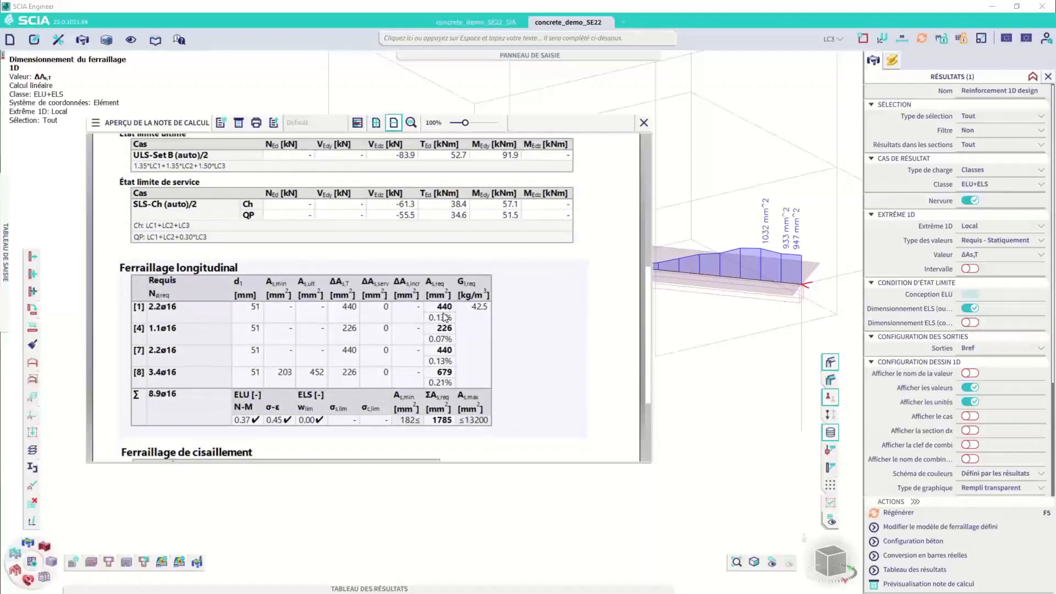
{"action": "scroll", "coordinate": [444, 318], "scroll_direction": "down", "scroll_amount": 1}
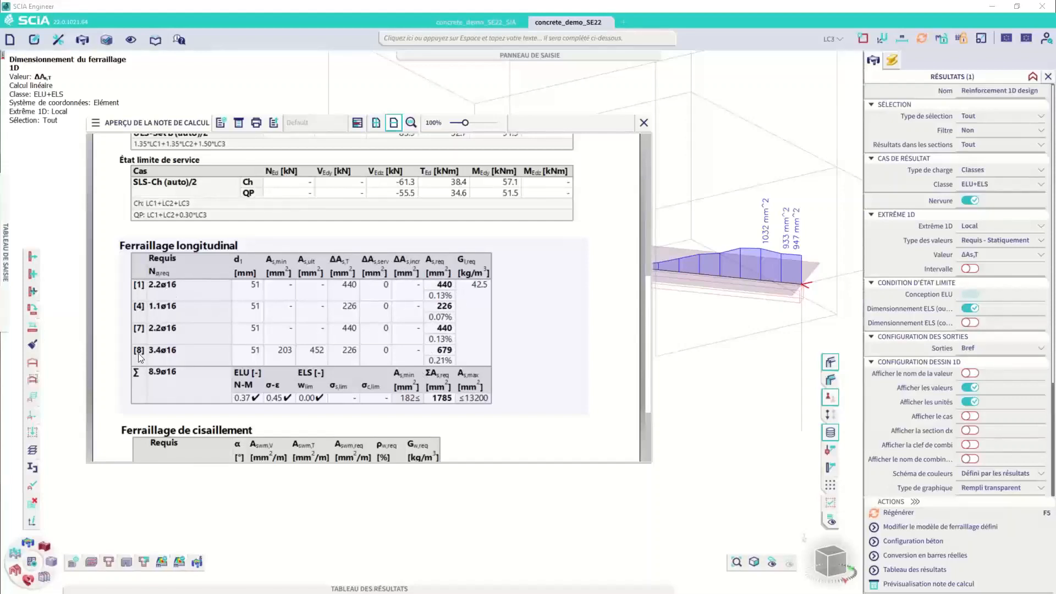
{"action": "scroll", "coordinate": [363, 292], "scroll_direction": "down", "scroll_amount": 1}
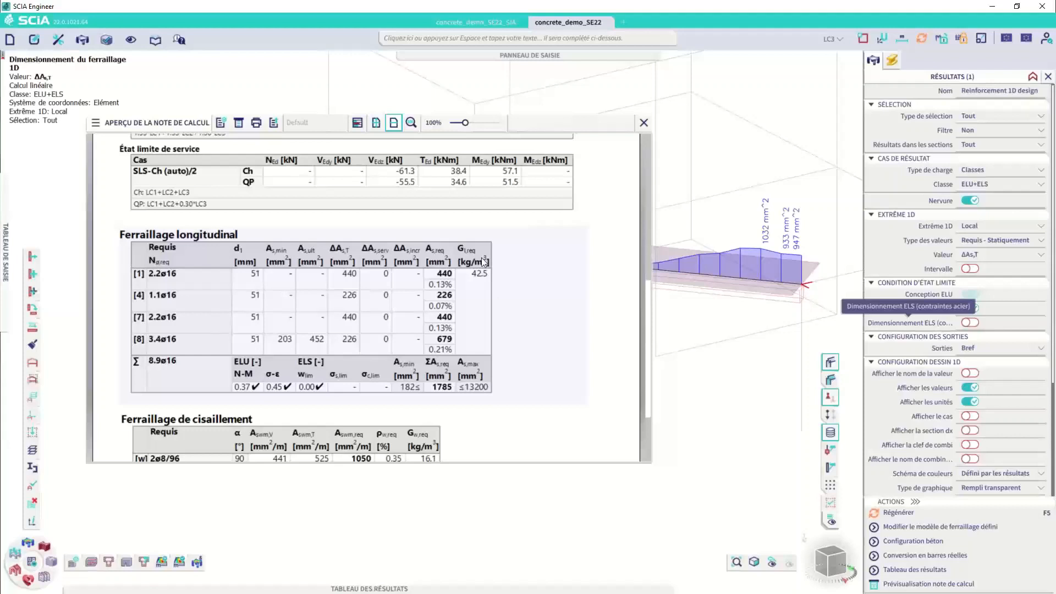
{"action": "scroll", "coordinate": [484, 311], "scroll_direction": "down", "scroll_amount": 3}
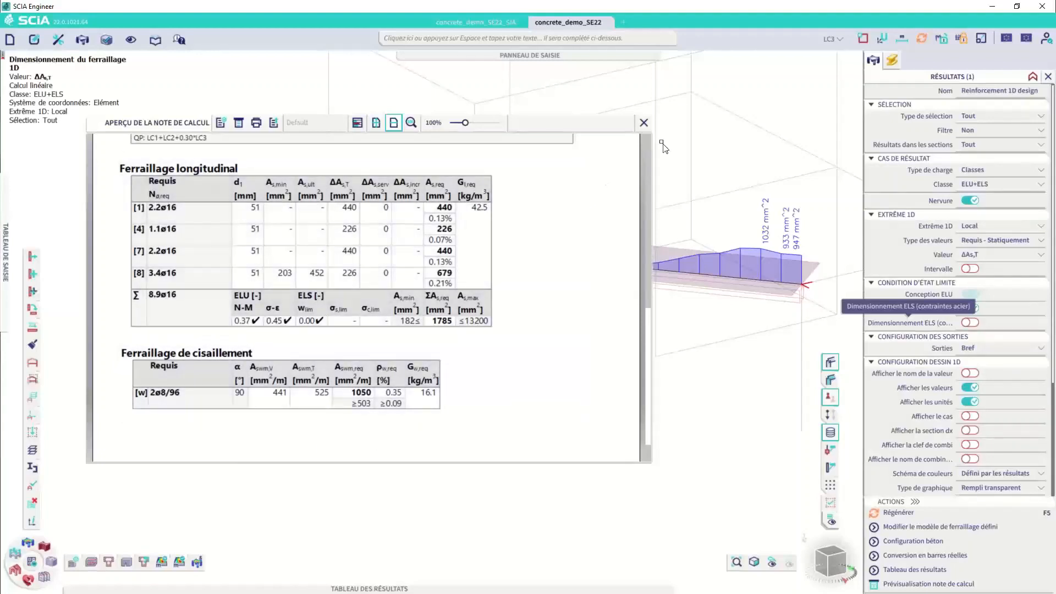
{"action": "left_click", "coordinate": [642, 124]}
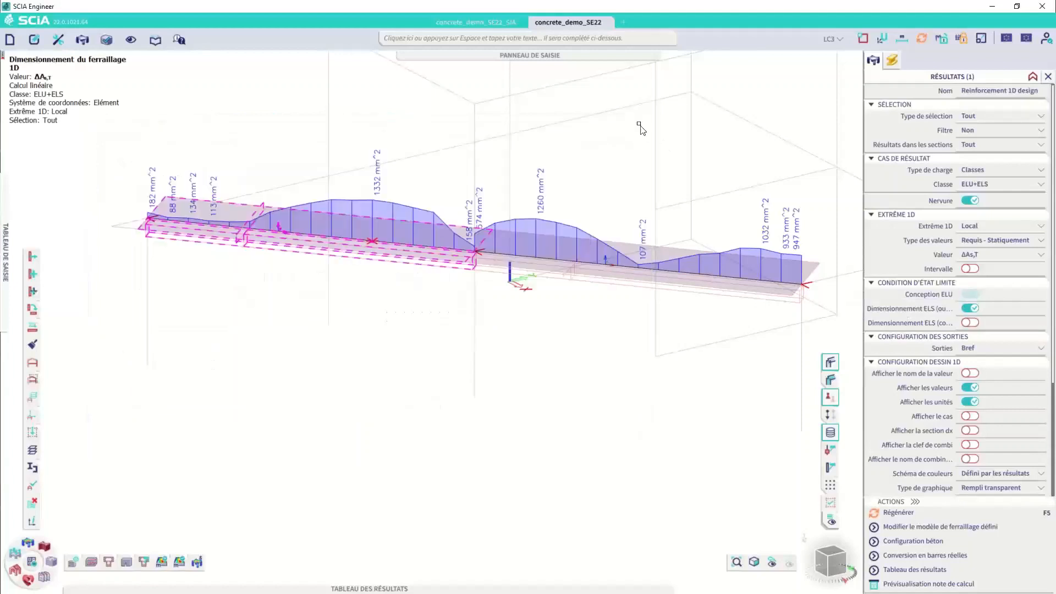
Step: Set the results table's output detail level to "Détails" and preview the calculation note for the row with the largest ΔAs,T
{"action": "left_click", "coordinate": [480, 591]}
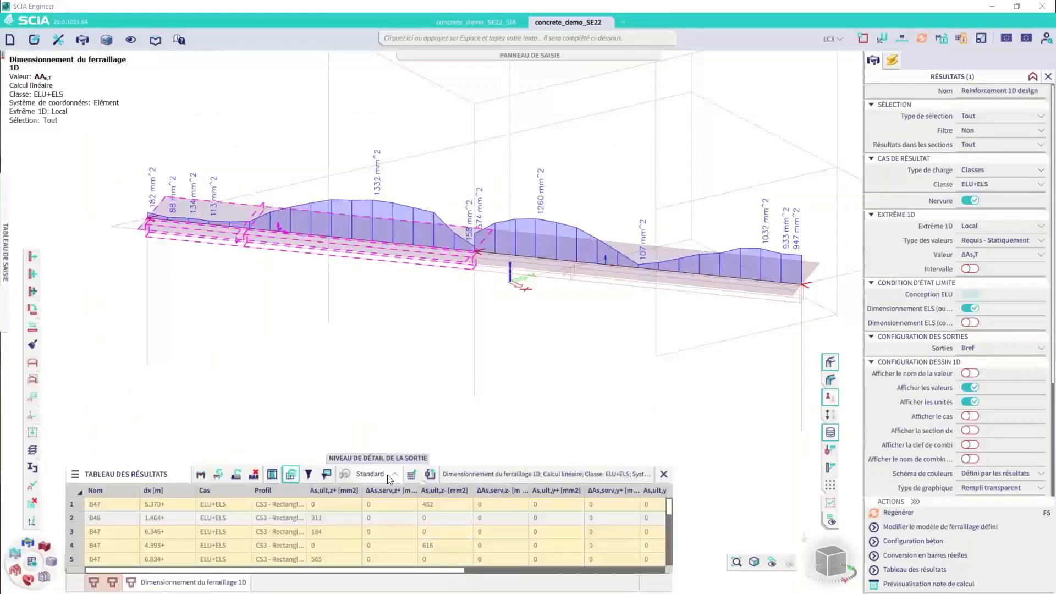
{"action": "left_click", "coordinate": [368, 474]}
{"action": "left_click", "coordinate": [384, 498]}
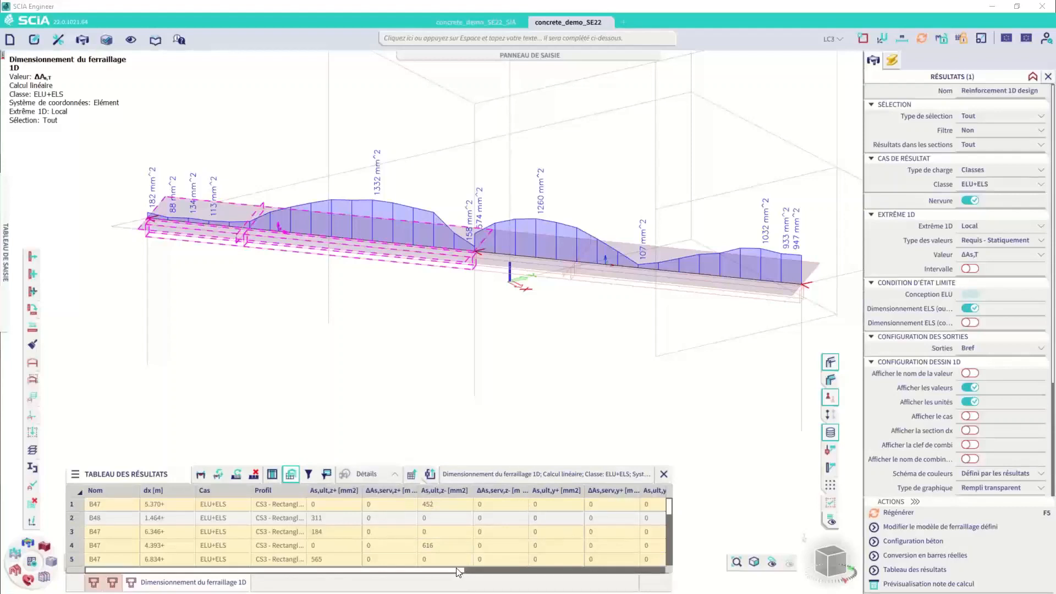
{"action": "left_click_drag", "start_coordinate": [457, 570], "coordinate": [658, 557]}
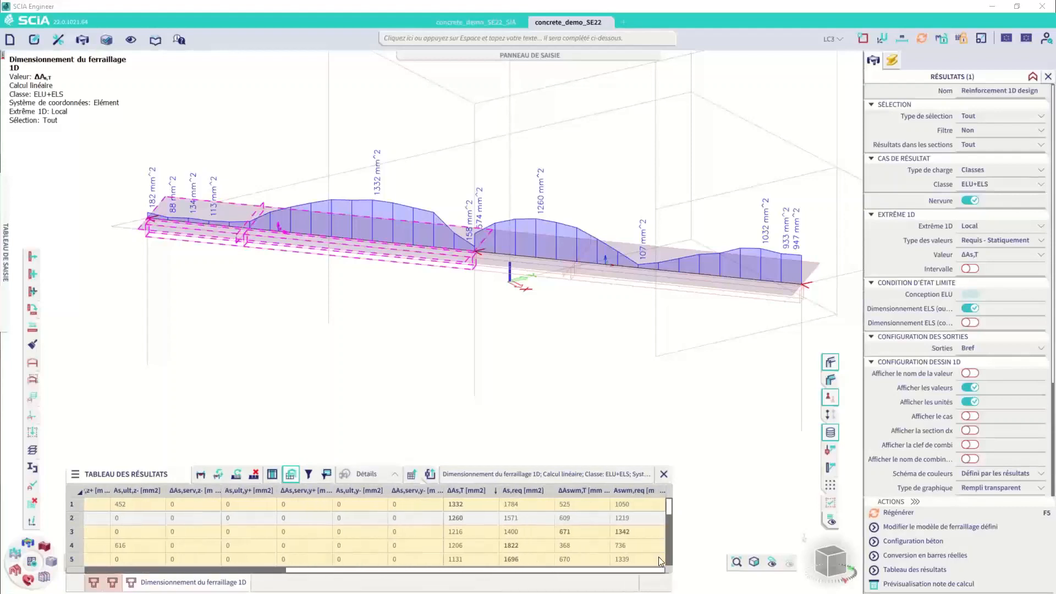
{"action": "left_click", "coordinate": [478, 505]}
{"action": "double_click", "coordinate": [478, 504]}
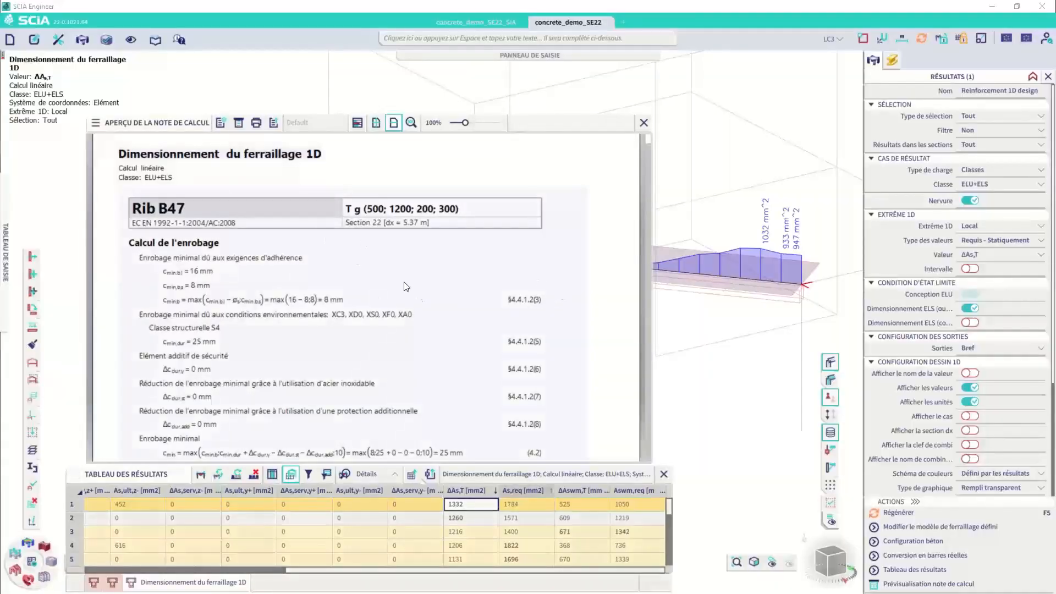
Step: Read rib B47's detailed calculation note, including the interaction diagram, stress and strain distribution and deformation plane, and close it
{"action": "scroll", "coordinate": [403, 279], "scroll_direction": "down", "scroll_amount": 1}
{"action": "scroll", "coordinate": [402, 278], "scroll_direction": "down", "scroll_amount": 5}
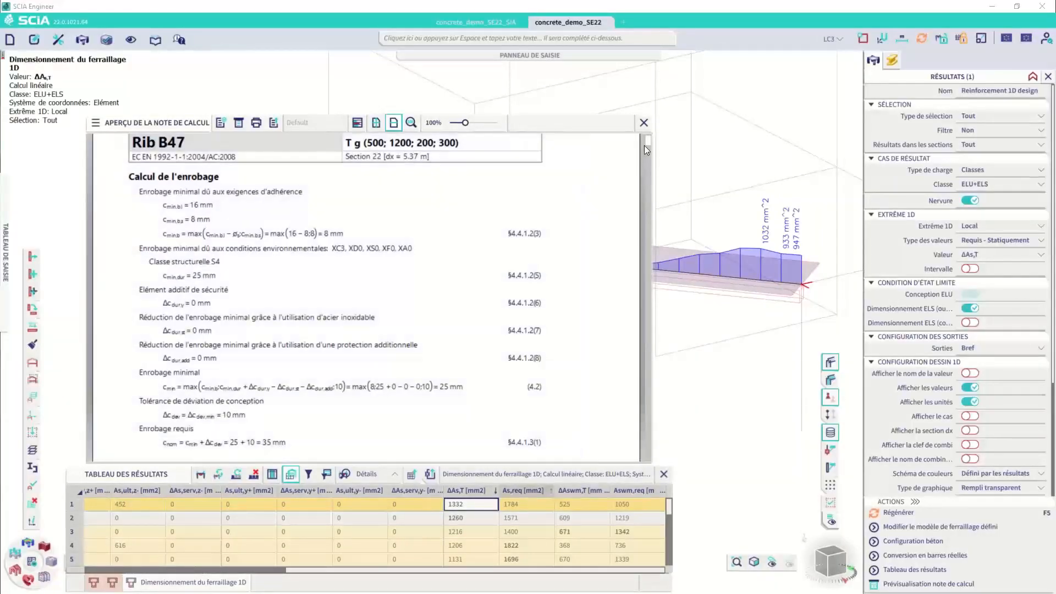
{"action": "left_click_drag", "start_coordinate": [649, 143], "coordinate": [637, 188]}
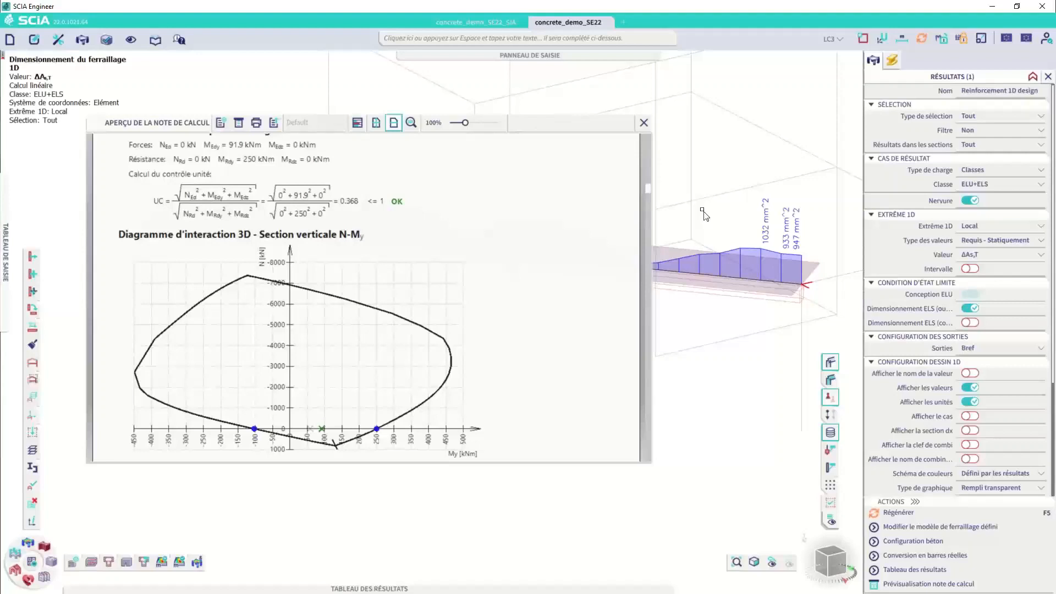
{"action": "scroll", "coordinate": [421, 269], "scroll_direction": "down", "scroll_amount": 3}
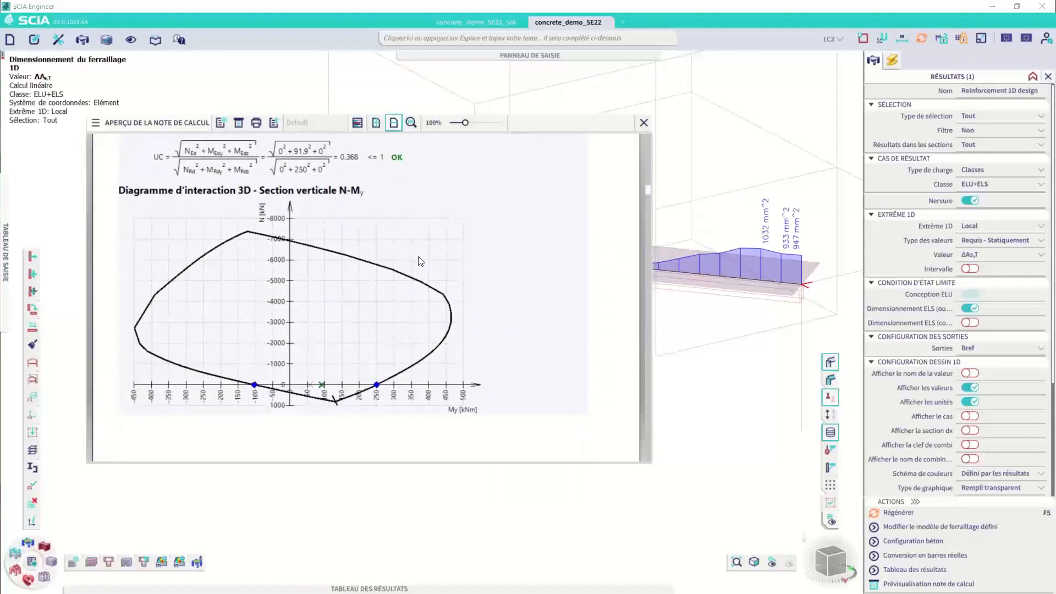
{"action": "scroll", "coordinate": [424, 273], "scroll_direction": "down", "scroll_amount": 2}
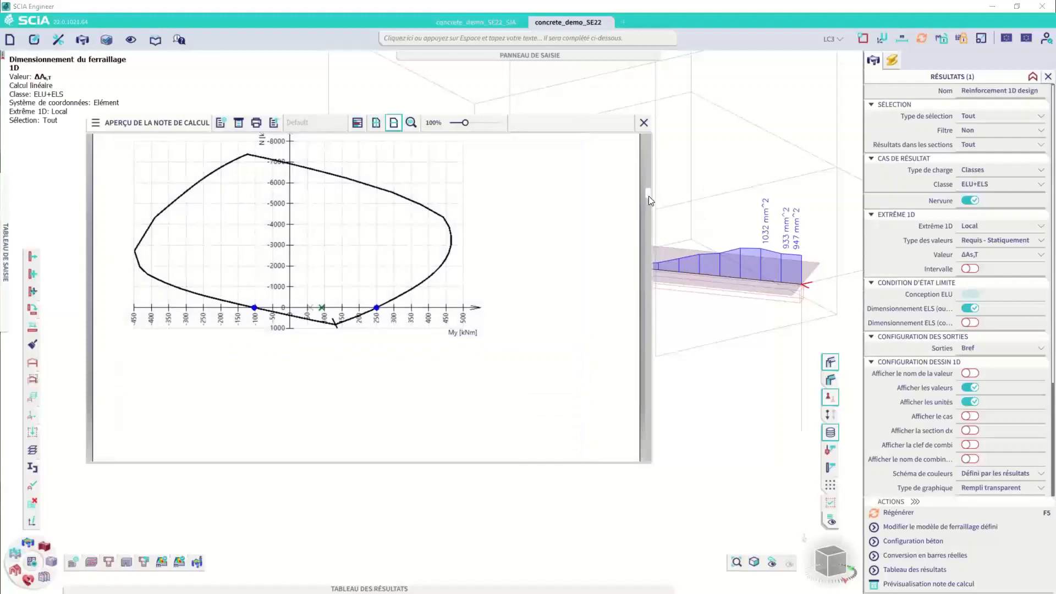
{"action": "left_click_drag", "start_coordinate": [649, 196], "coordinate": [649, 228]}
{"action": "scroll", "coordinate": [476, 257], "scroll_direction": "up", "scroll_amount": 4}
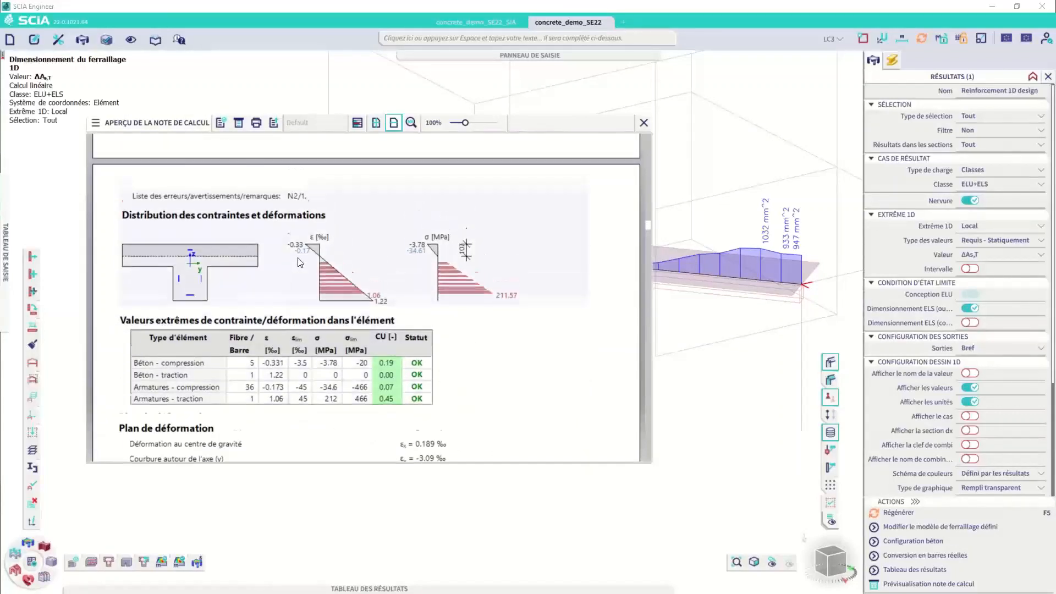
{"action": "scroll", "coordinate": [300, 263], "scroll_direction": "up", "scroll_amount": 1}
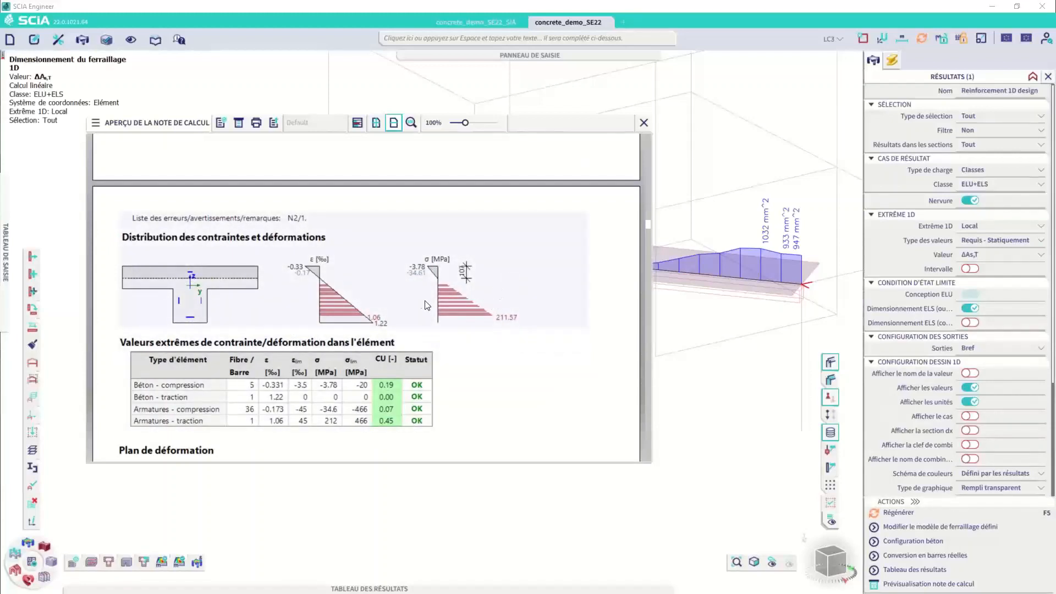
{"action": "scroll", "coordinate": [428, 293], "scroll_direction": "down", "scroll_amount": 3}
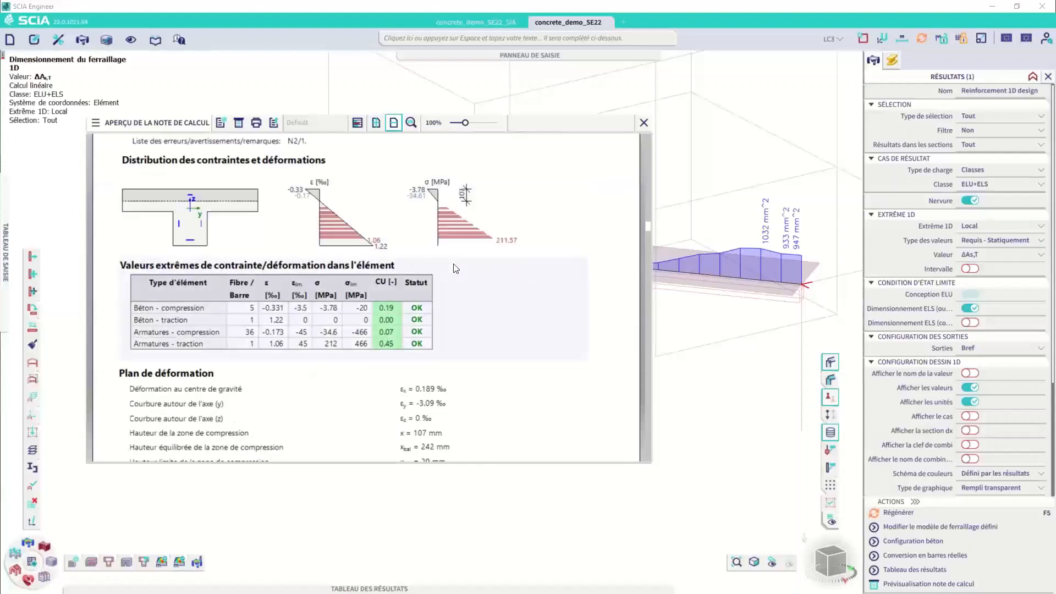
{"action": "scroll", "coordinate": [450, 264], "scroll_direction": "down", "scroll_amount": 5}
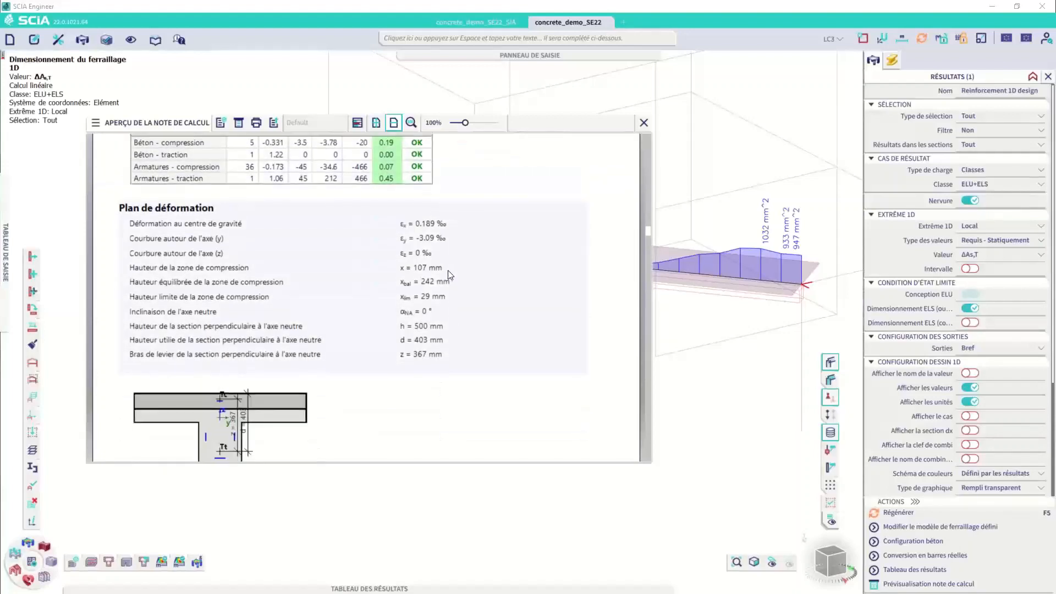
{"action": "left_click", "coordinate": [643, 123]}
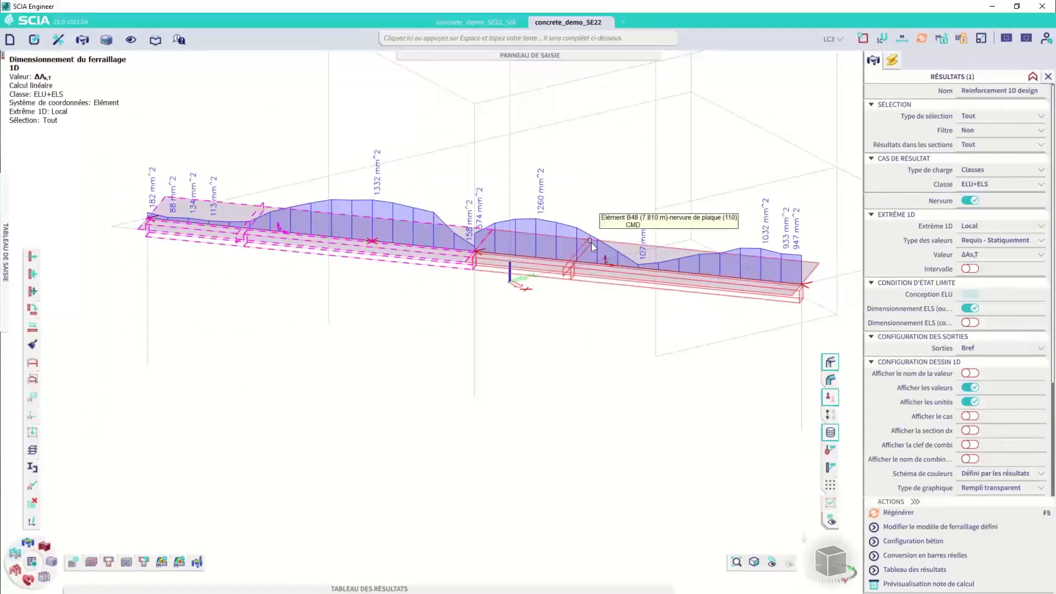
Step: Add rib B48 to the selection and enable the defined reinforcement design in both ribs' 1D concrete data
{"action": "left_click", "coordinate": [630, 246]}
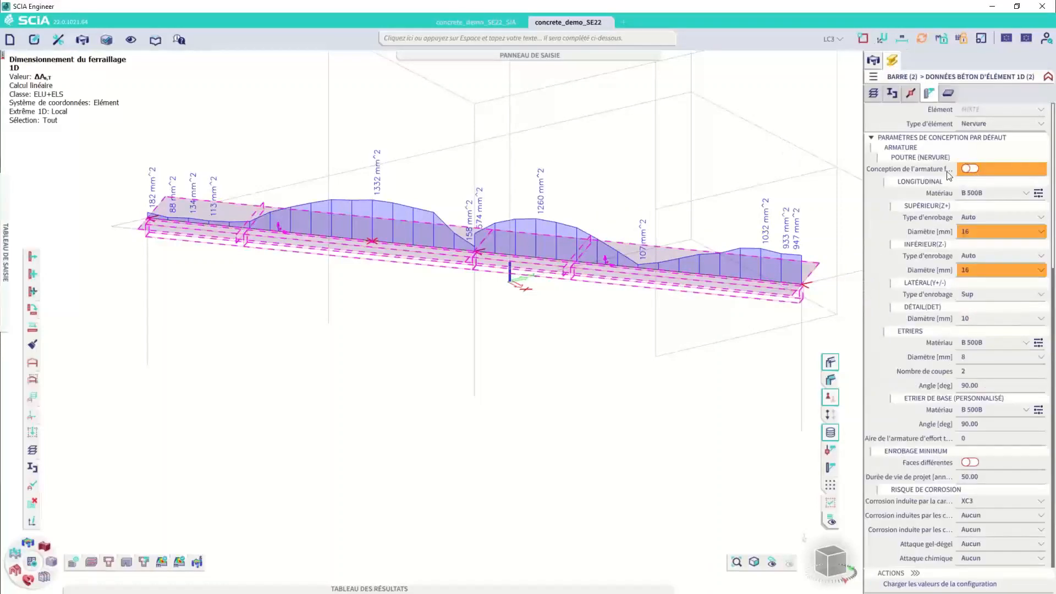
{"action": "left_click", "coordinate": [971, 169]}
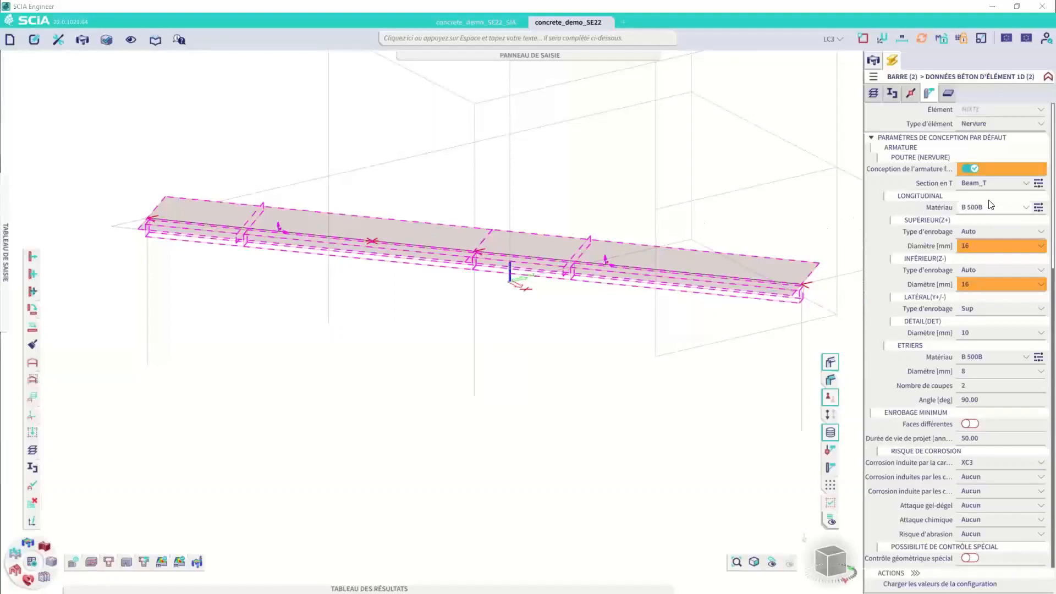
Step: Inspect the Beam_T reinforcement template, its web and flange stirrup layouts and its longitudinal bar settings, and close it without saving
{"action": "left_click", "coordinate": [1039, 187]}
{"action": "left_click", "coordinate": [481, 456]}
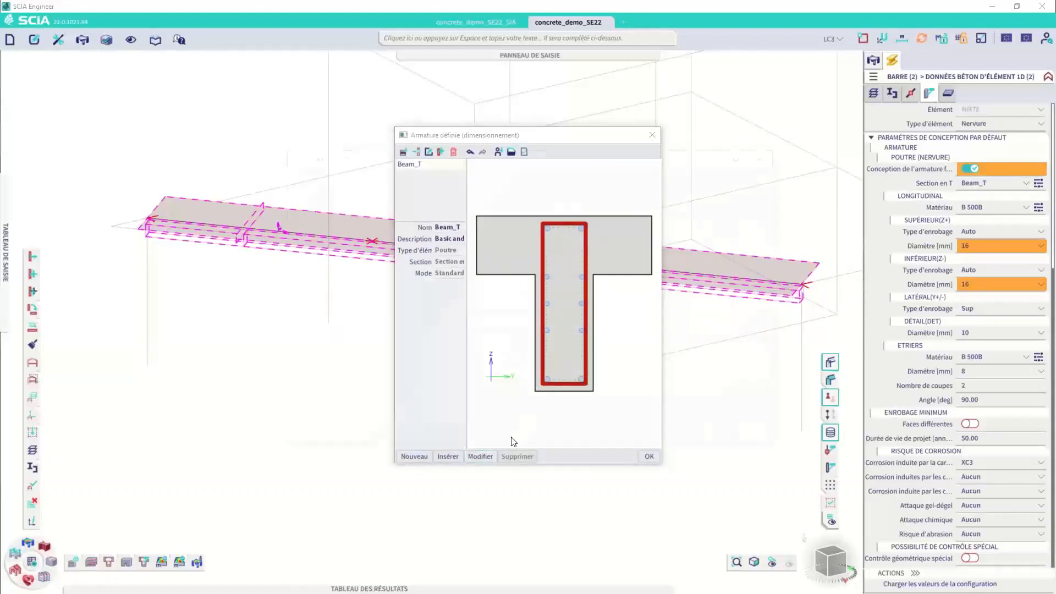
{"action": "left_click", "coordinate": [438, 184]}
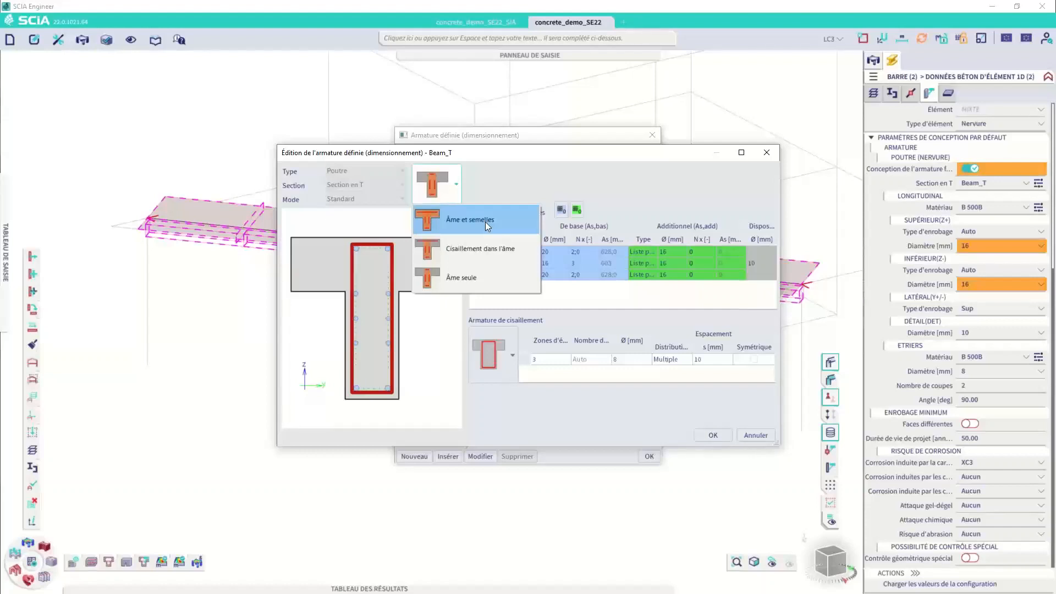
{"action": "left_click", "coordinate": [472, 282]}
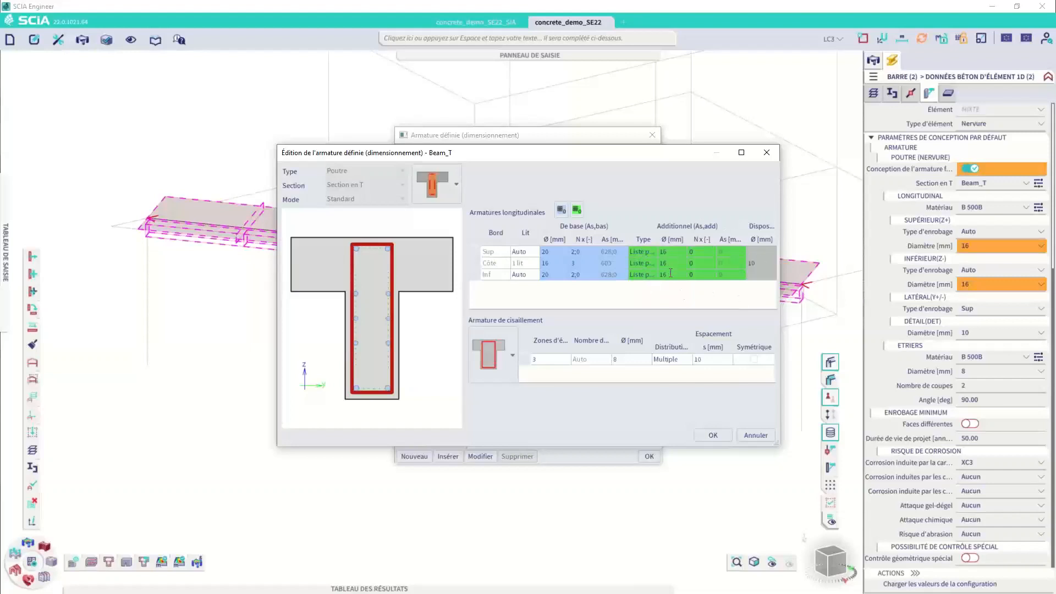
{"action": "left_click", "coordinate": [768, 153]}
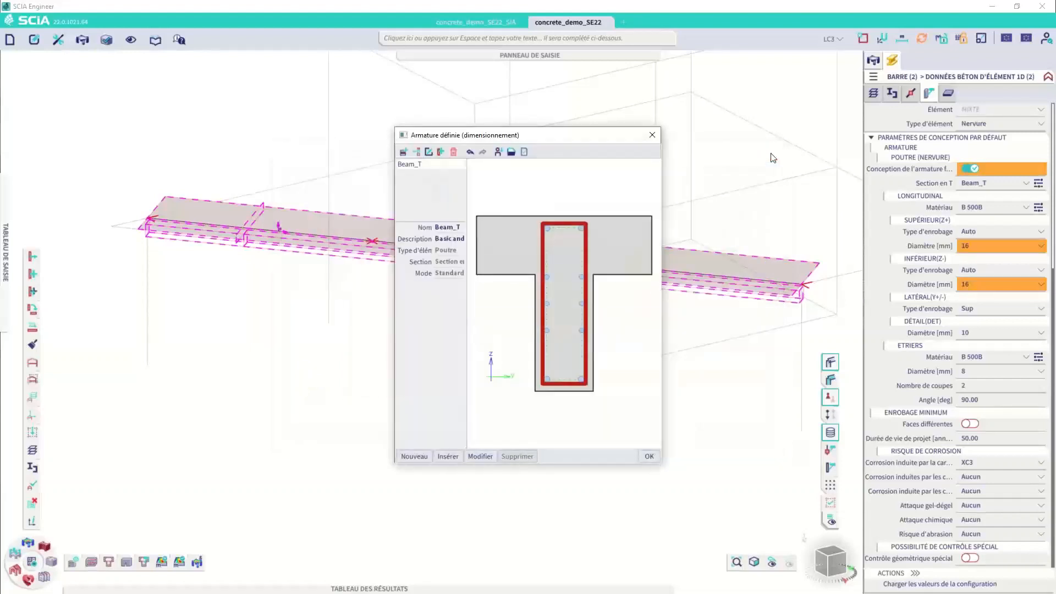
{"action": "left_click", "coordinate": [655, 137]}
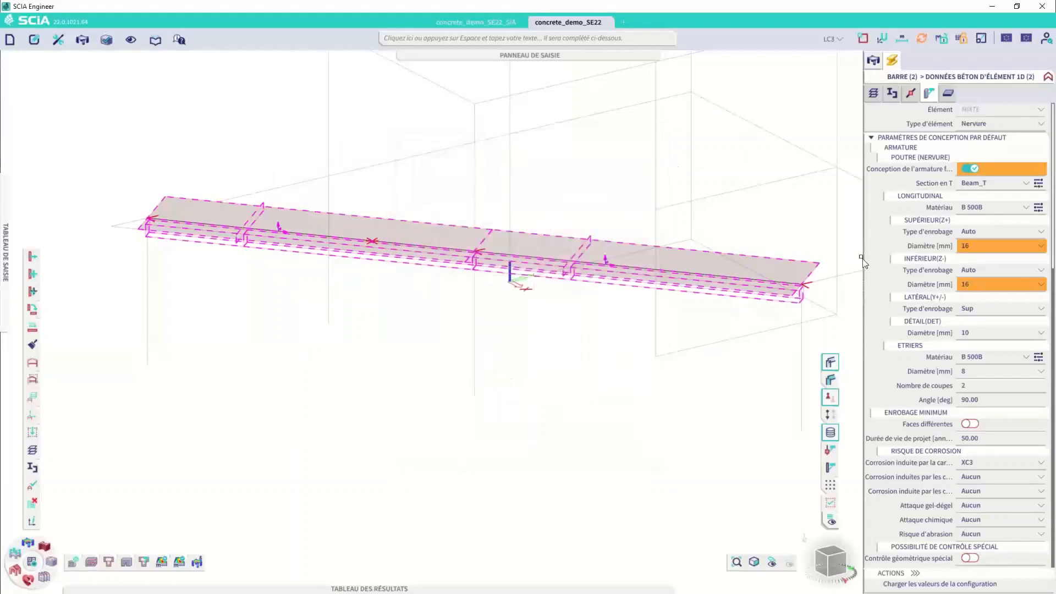
Step: Set the increase coefficient for the statically required reinforcement on the beams' lower face to 0.2 for both ribs
{"action": "scroll", "coordinate": [1009, 355], "scroll_direction": "down", "scroll_amount": 10}
{"action": "scroll", "coordinate": [1010, 347], "scroll_direction": "up", "scroll_amount": 3}
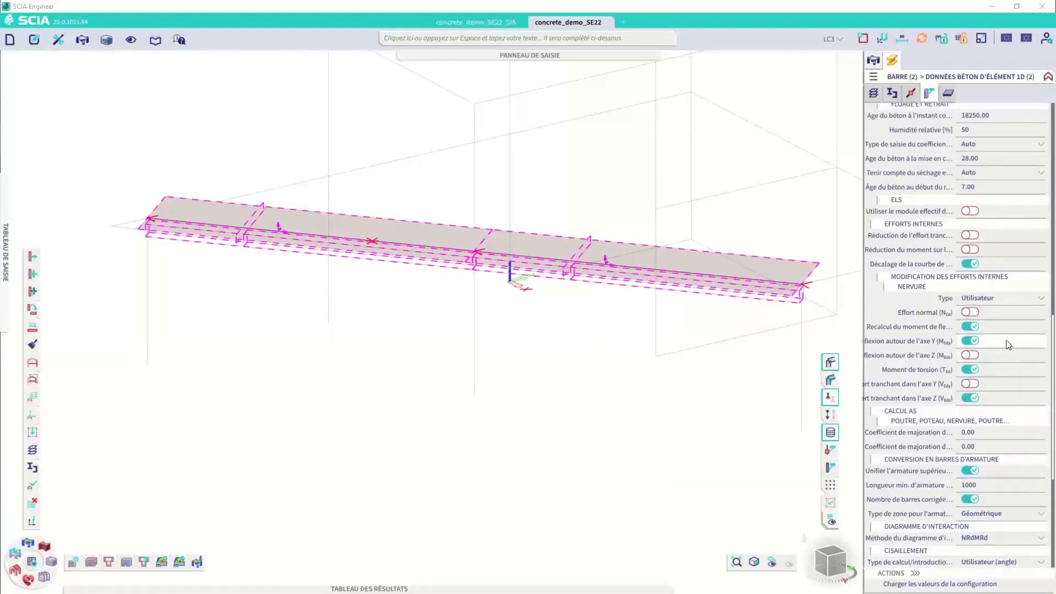
{"action": "scroll", "coordinate": [986, 290], "scroll_direction": "up", "scroll_amount": 3}
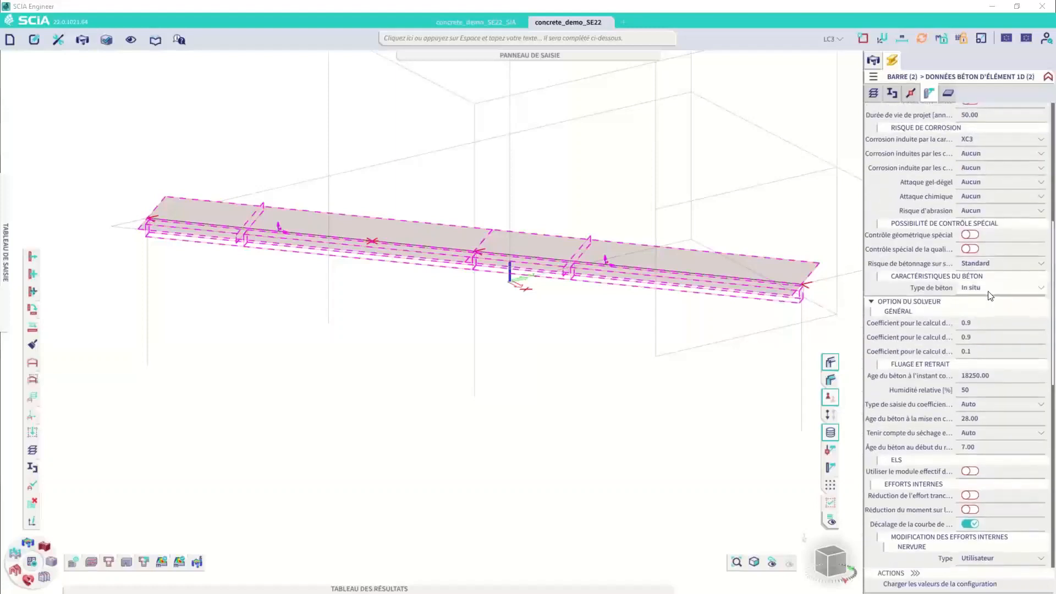
{"action": "scroll", "coordinate": [987, 290], "scroll_direction": "down", "scroll_amount": 6}
{"action": "scroll", "coordinate": [989, 290], "scroll_direction": "up", "scroll_amount": 3}
{"action": "scroll", "coordinate": [989, 292], "scroll_direction": "up", "scroll_amount": 3}
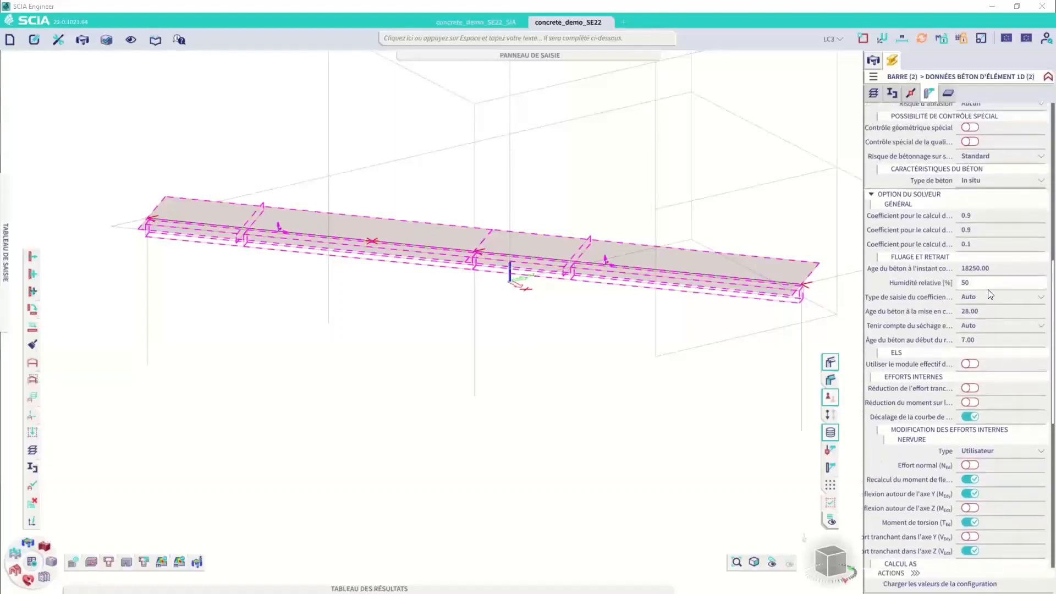
{"action": "scroll", "coordinate": [987, 301], "scroll_direction": "down", "scroll_amount": 5}
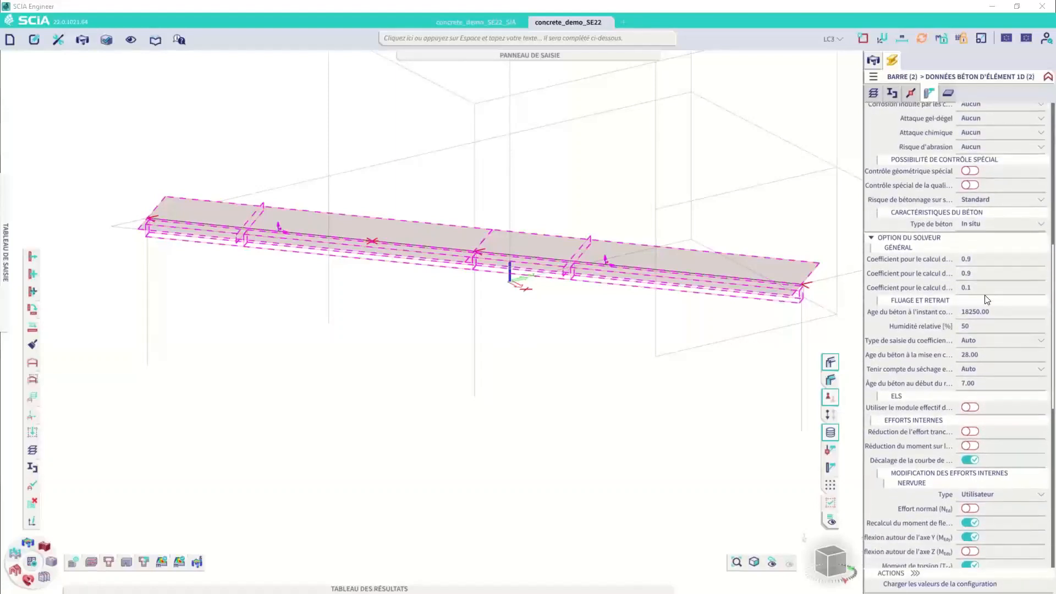
{"action": "scroll", "coordinate": [985, 301], "scroll_direction": "down", "scroll_amount": 4}
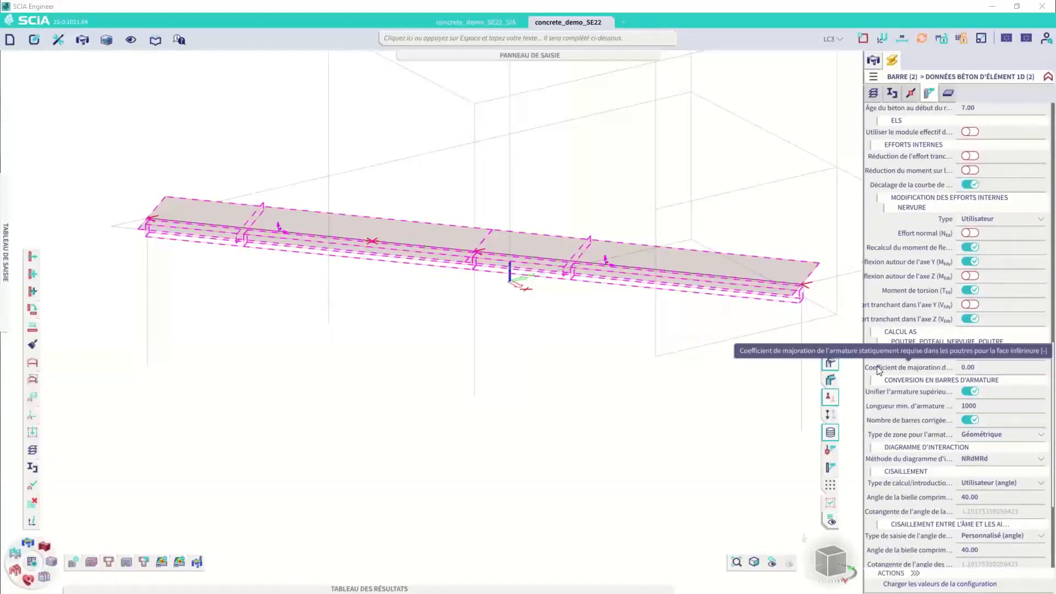
{"action": "left_click", "coordinate": [978, 369]}
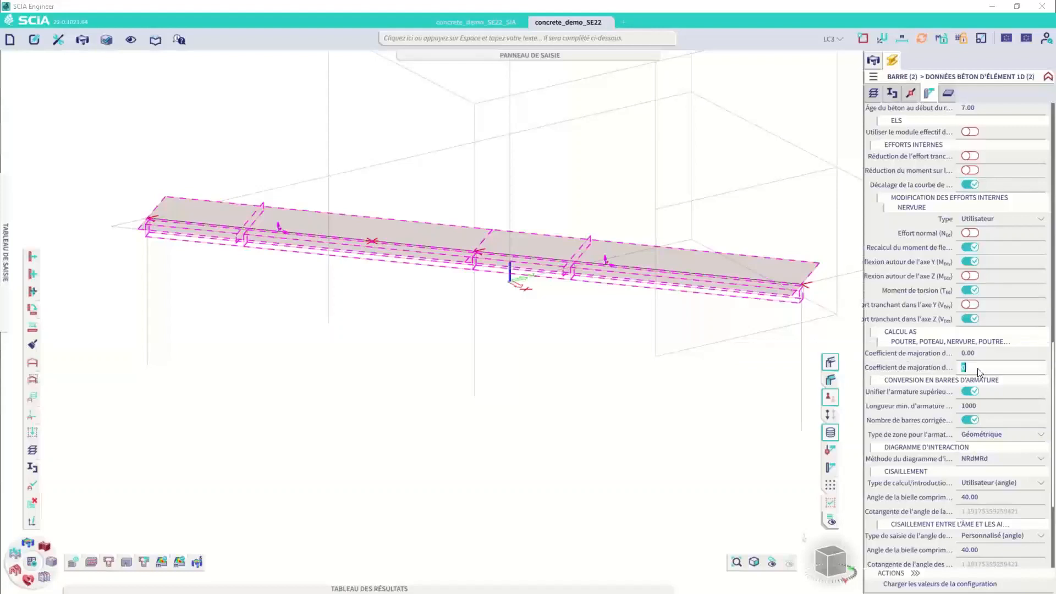
{"action": "type", "text": "0.2"}
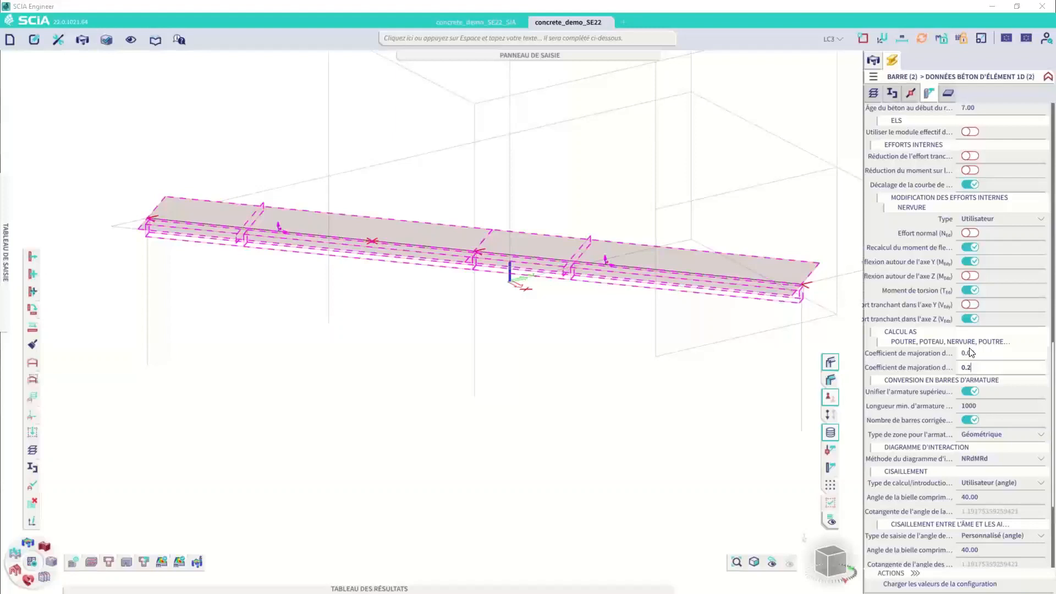
Step: Return to the 1D reinforcement design results and display As,déf with the value type "Défini"
{"action": "left_click", "coordinate": [873, 60]}
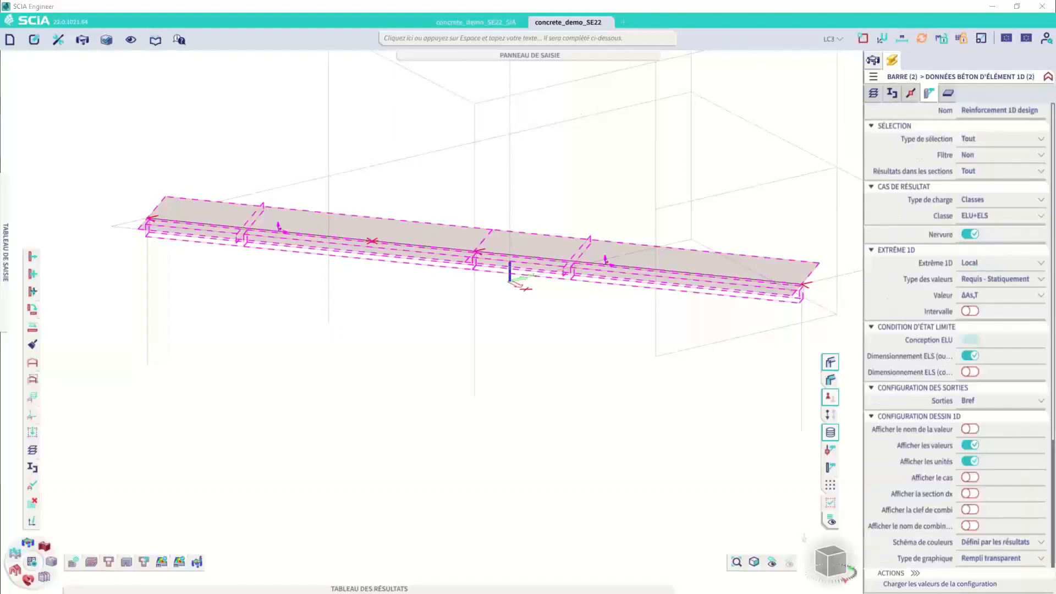
{"action": "left_click", "coordinate": [873, 61]}
{"action": "left_click", "coordinate": [874, 61]}
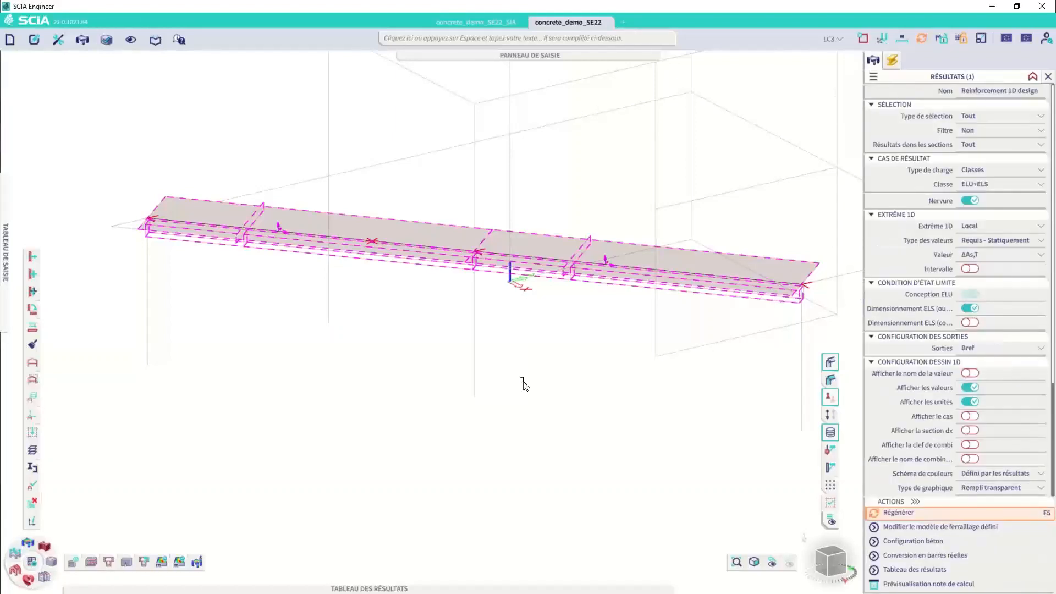
{"action": "left_click", "coordinate": [1002, 243]}
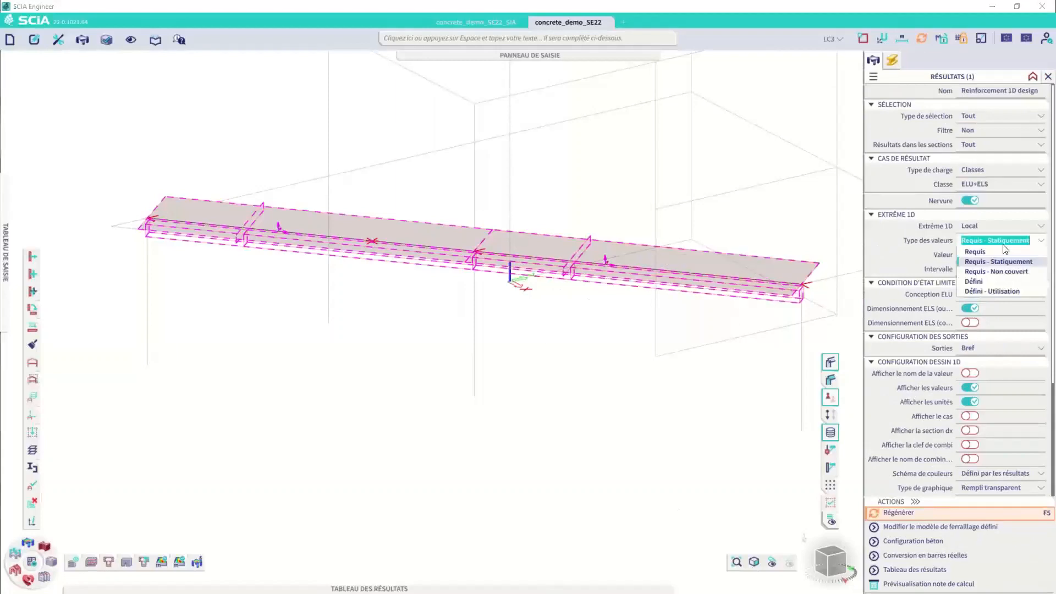
{"action": "left_click", "coordinate": [994, 281]}
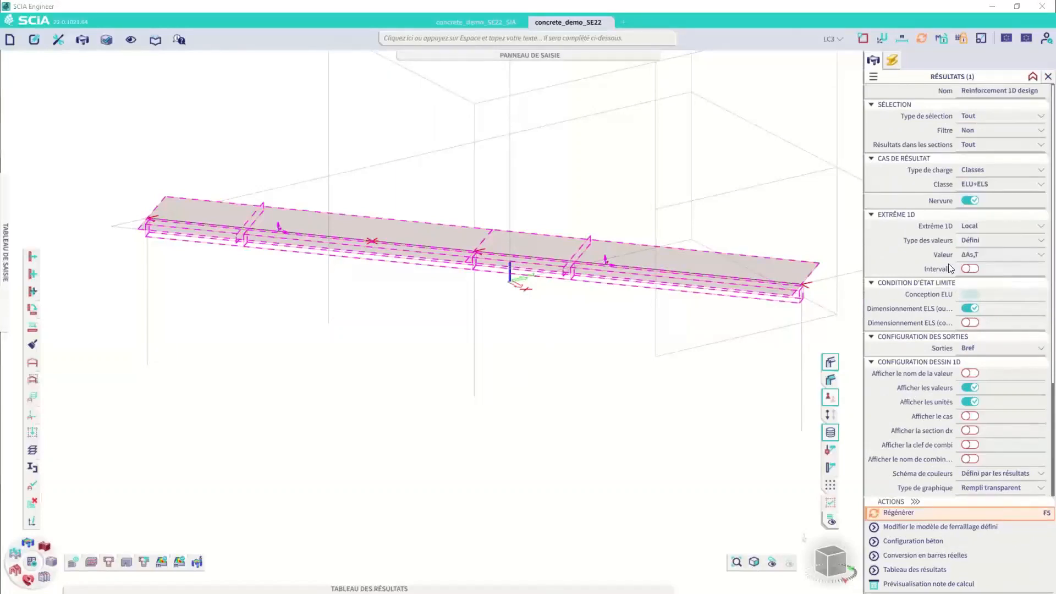
{"action": "left_click", "coordinate": [997, 255]}
{"action": "left_click", "coordinate": [979, 266]}
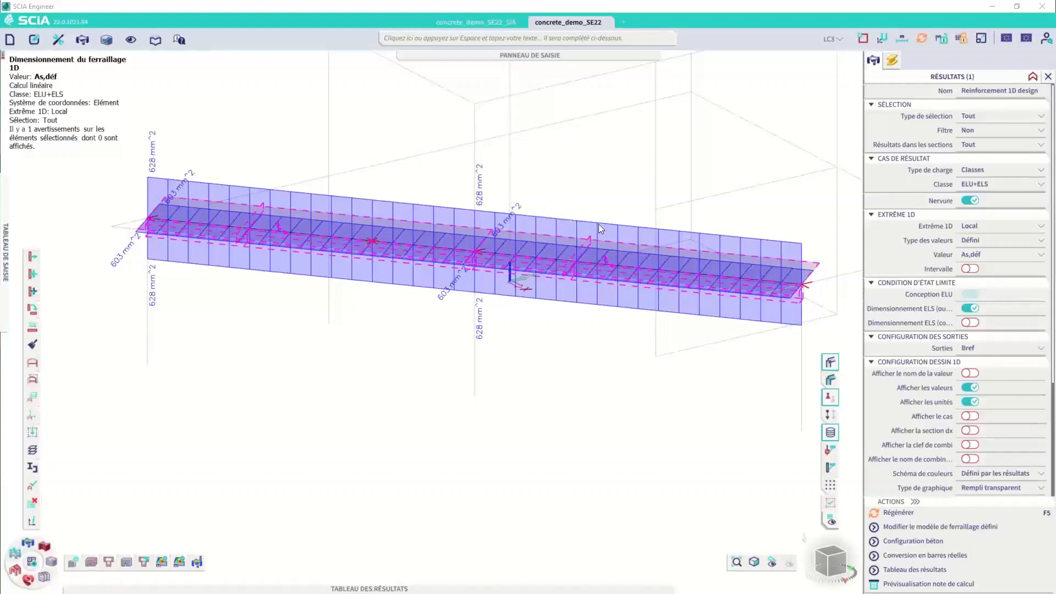
Step: Switch the displayed value to the provided bars Nø,prov and regenerate the diagram
{"action": "left_click", "coordinate": [1011, 256]}
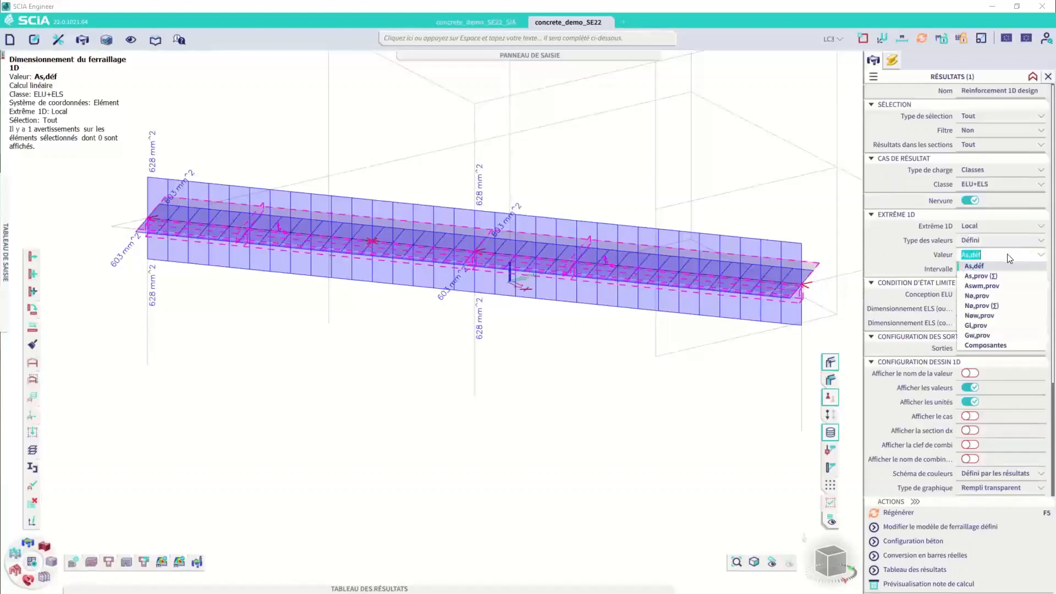
{"action": "left_click", "coordinate": [983, 297]}
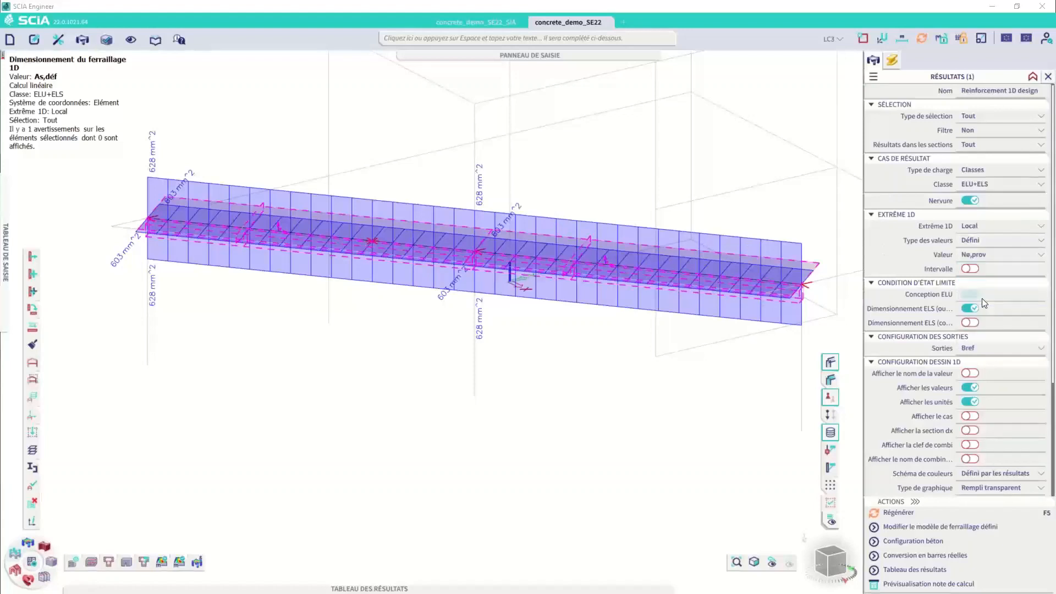
{"action": "left_click", "coordinate": [910, 515]}
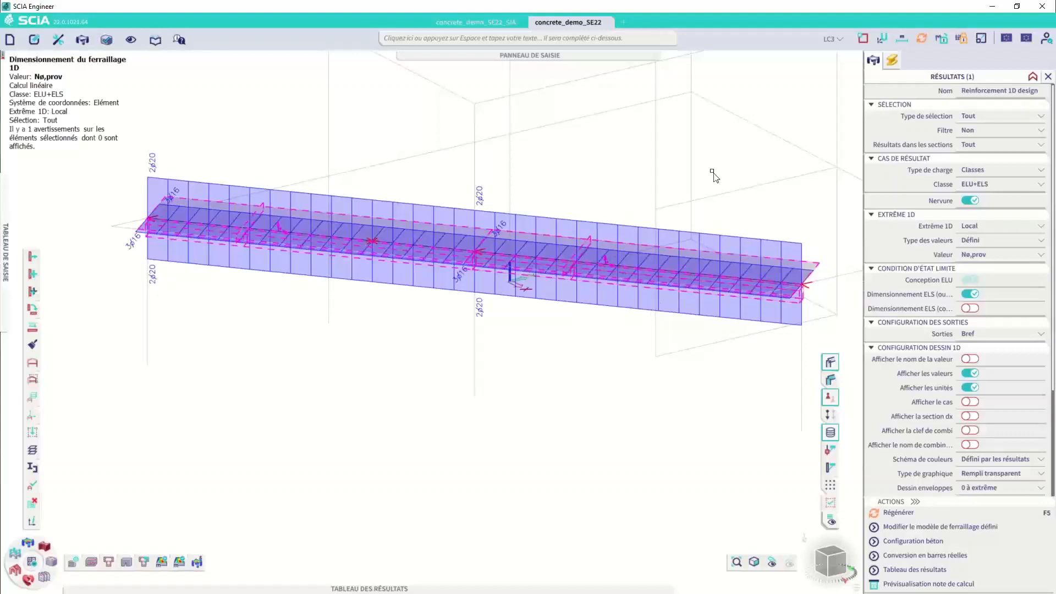
Step: Display the uncovered required reinforcement ΔAs,req with the value type "Requis - Non couvert" and regenerate the diagram
{"action": "left_click", "coordinate": [998, 245]}
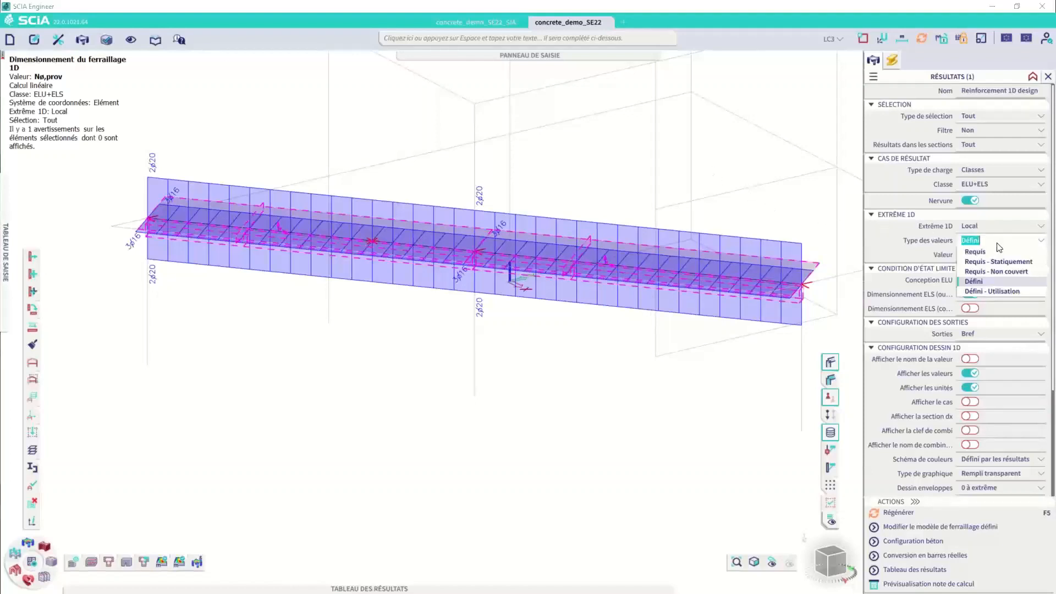
{"action": "left_click", "coordinate": [998, 271]}
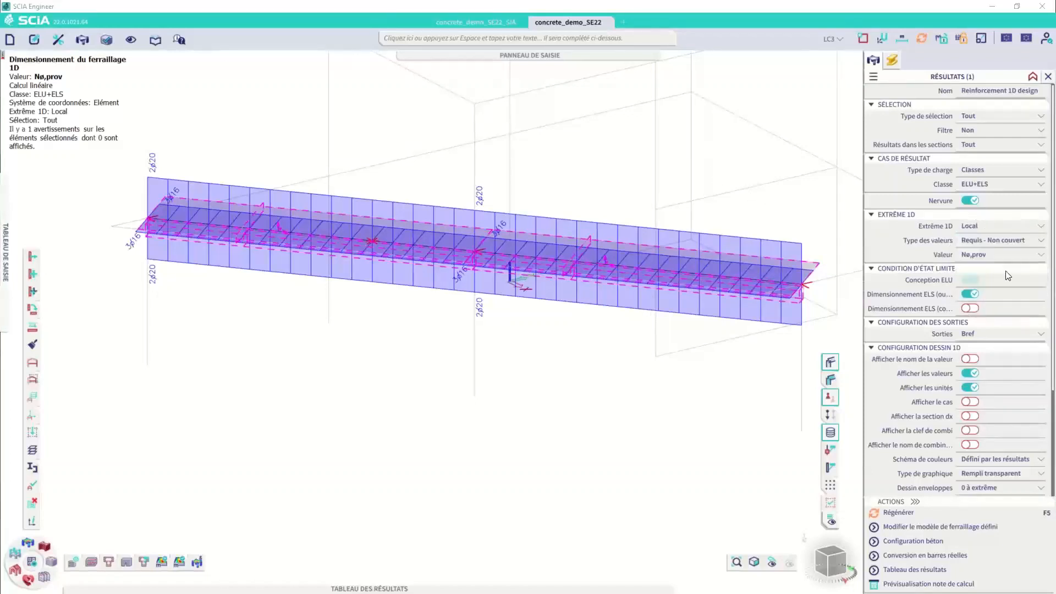
{"action": "left_click", "coordinate": [983, 254]}
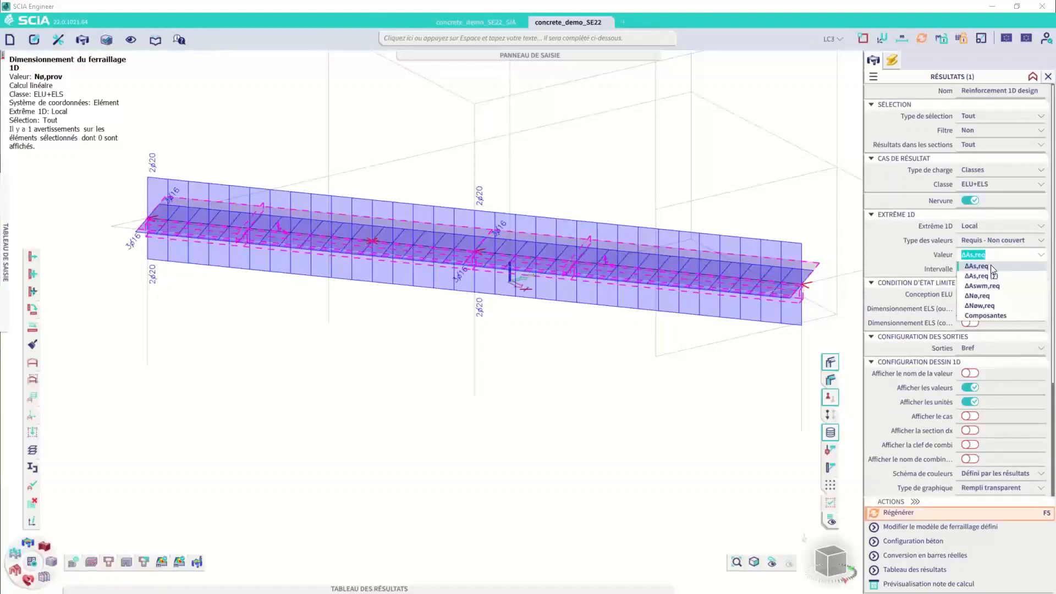
{"action": "left_click", "coordinate": [989, 264]}
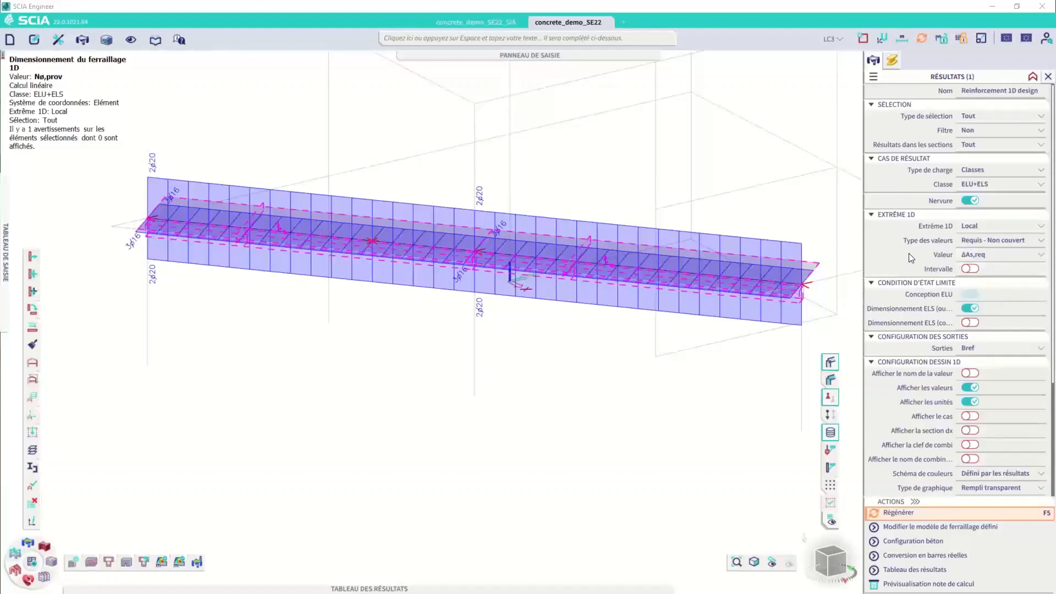
{"action": "left_click", "coordinate": [906, 517]}
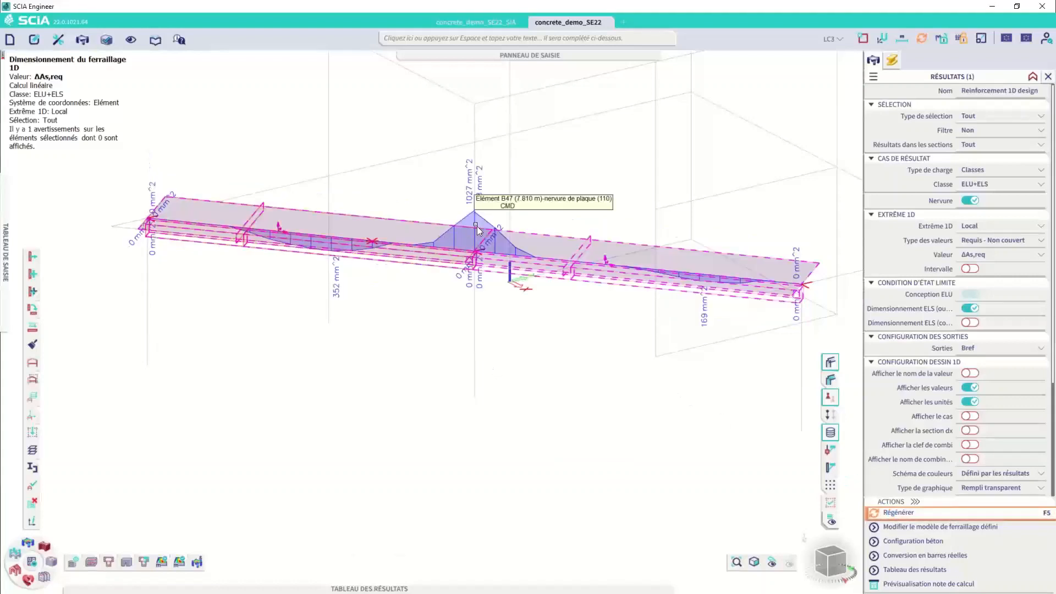
Step: Switch the displayed value to the uncovered required bars ΔNø,req and regenerate the diagram
{"action": "left_click", "coordinate": [995, 256]}
{"action": "left_click", "coordinate": [990, 296]}
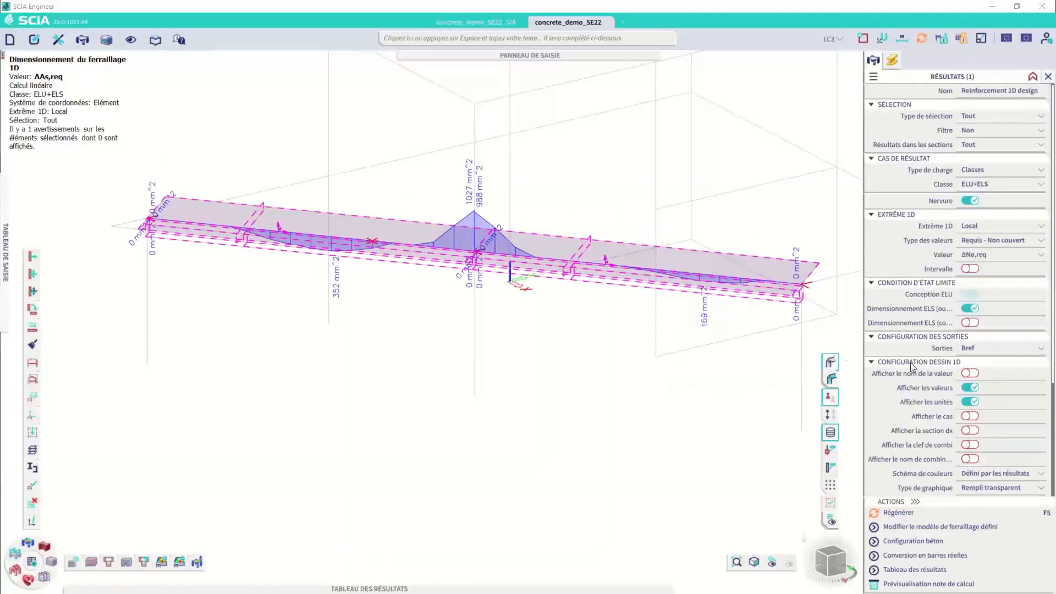
{"action": "left_click", "coordinate": [915, 516]}
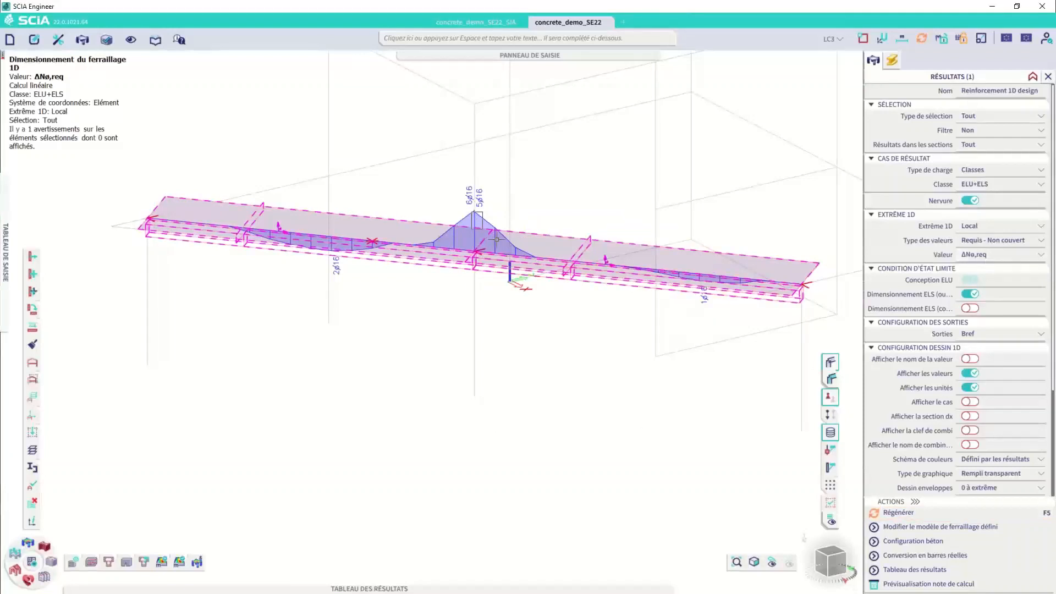
Step: Select both ribs and open the Beam_T reinforcement template from their concrete member data for editing, widening its dialog
{"action": "left_click", "coordinate": [474, 212]}
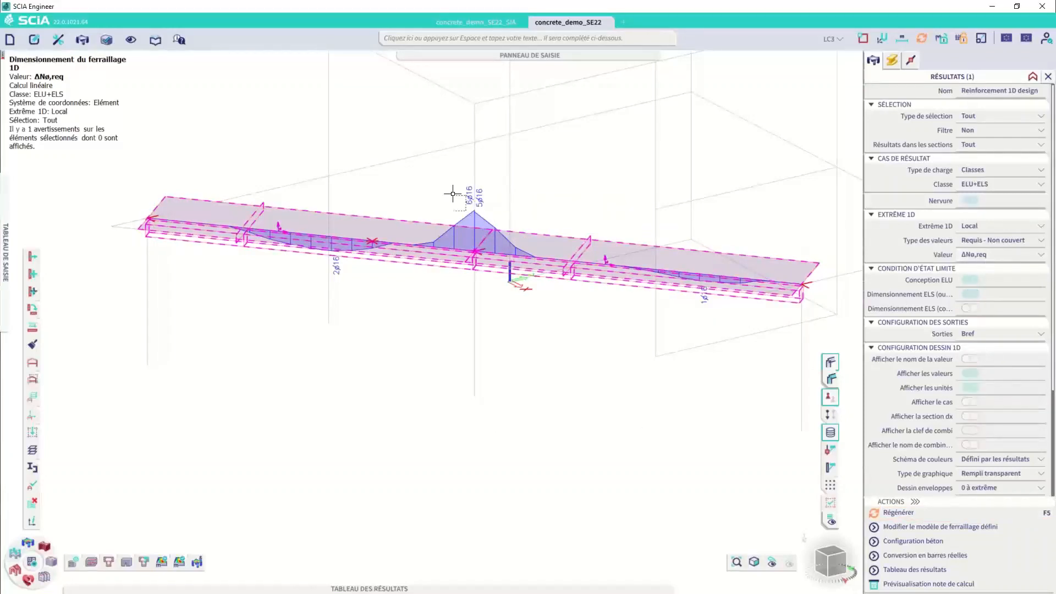
{"action": "scroll", "coordinate": [482, 258], "scroll_direction": "up", "scroll_amount": 2}
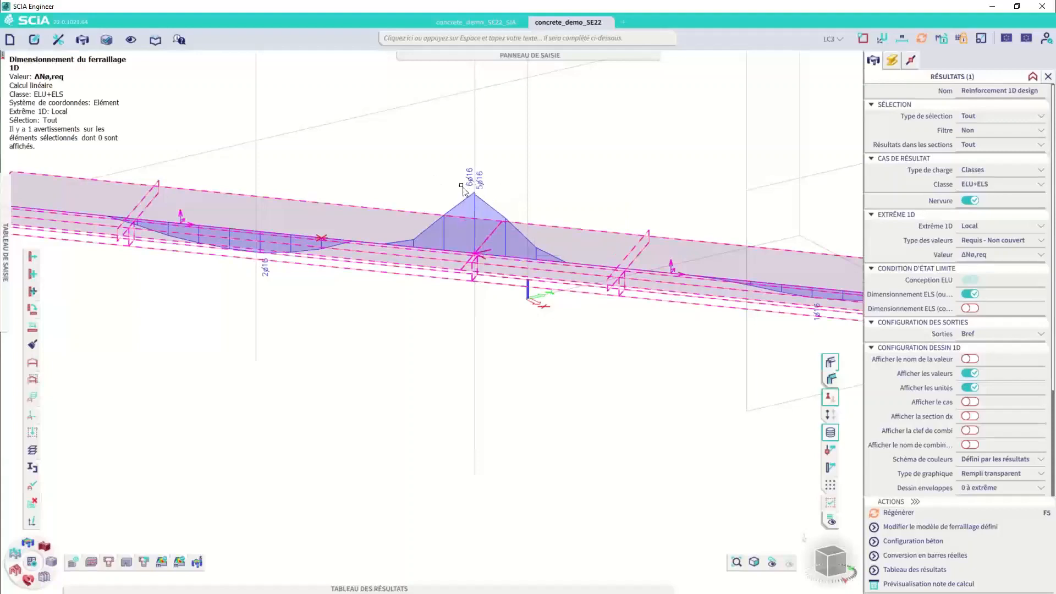
{"action": "scroll", "coordinate": [451, 185], "scroll_direction": "down", "scroll_amount": 2}
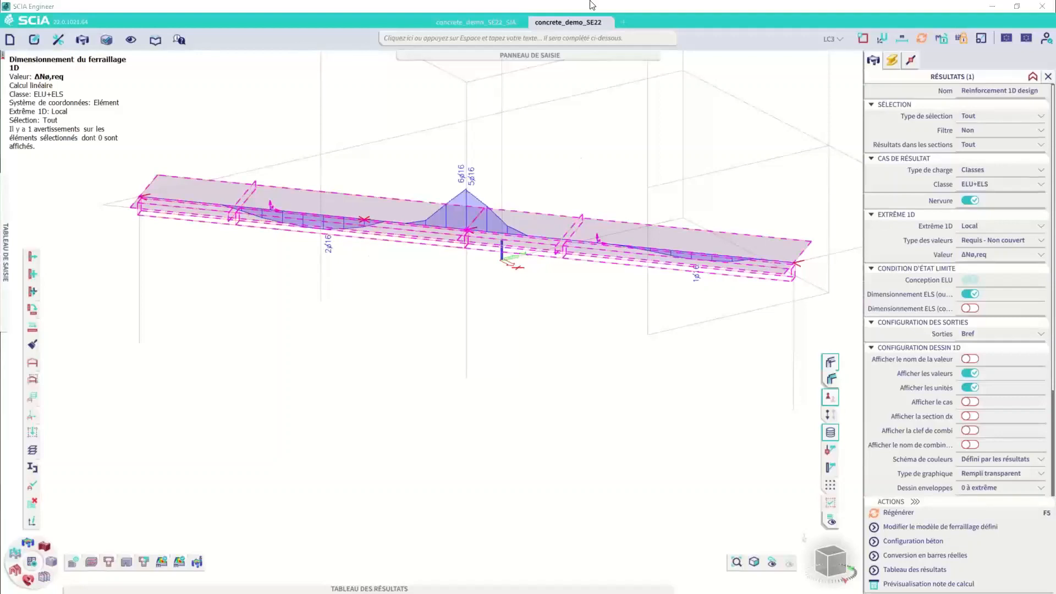
{"action": "left_click", "coordinate": [892, 61]}
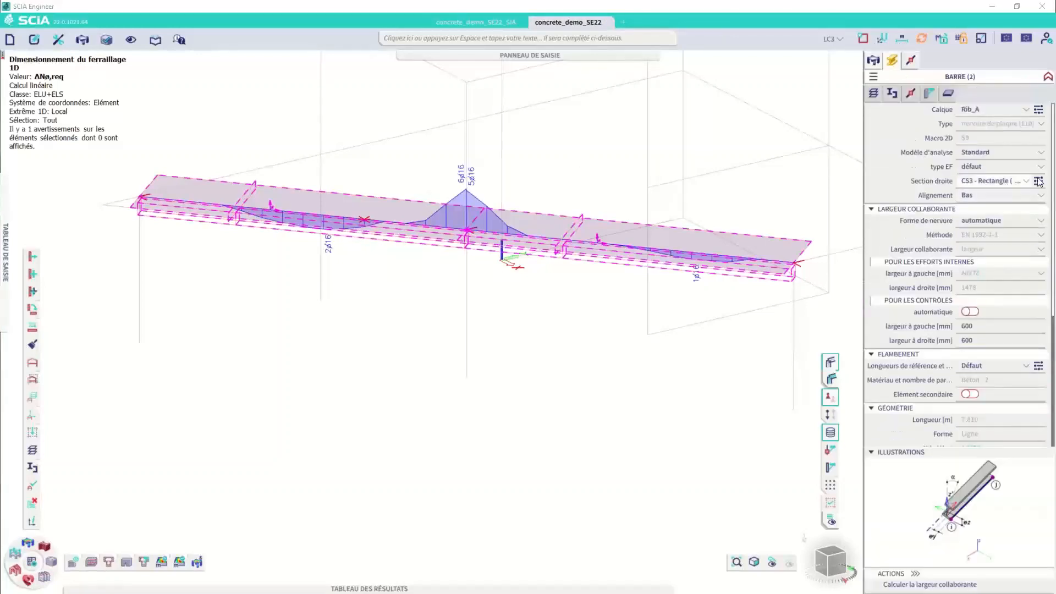
{"action": "left_click", "coordinate": [930, 92]}
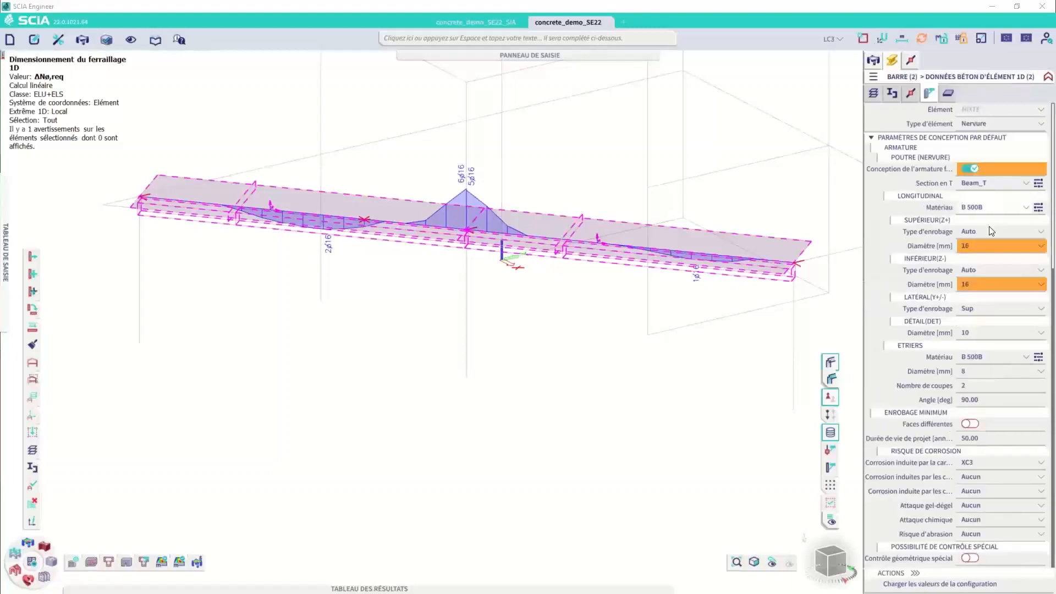
{"action": "left_click", "coordinate": [1039, 185]}
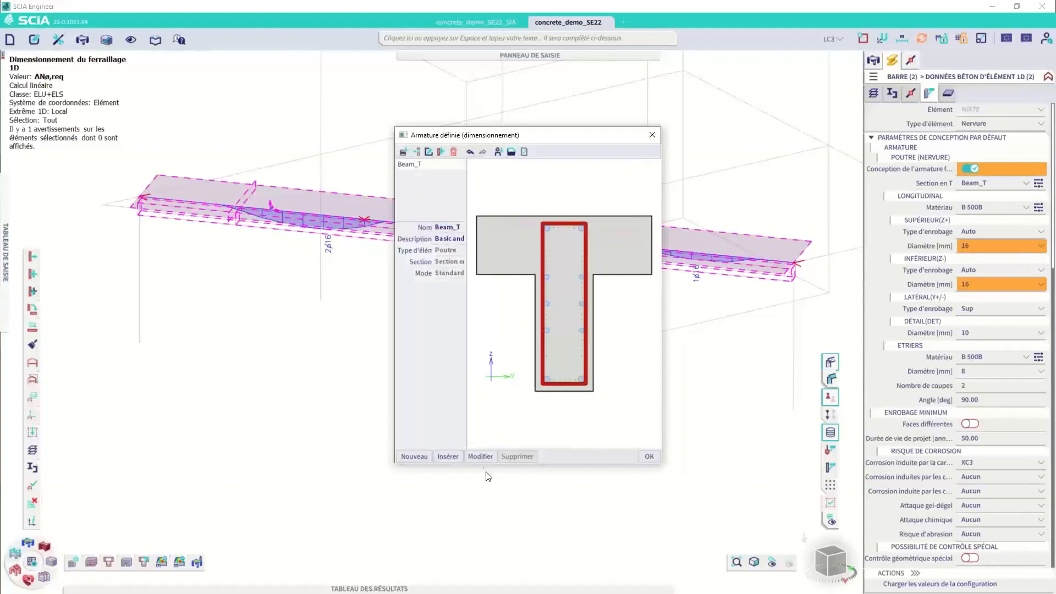
{"action": "left_click", "coordinate": [484, 457]}
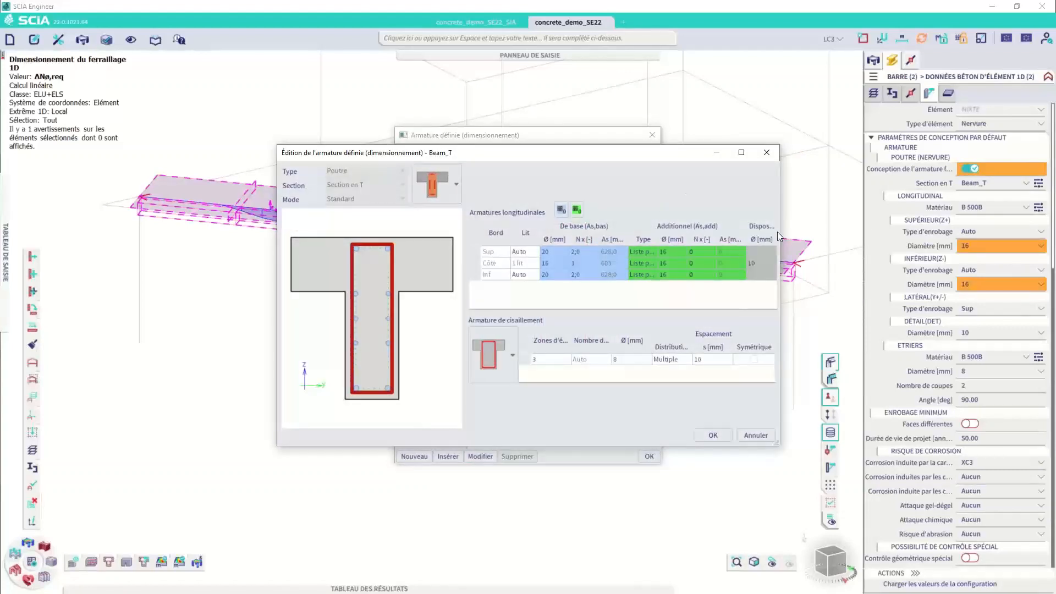
{"action": "left_click_drag", "start_coordinate": [779, 232], "coordinate": [851, 232]}
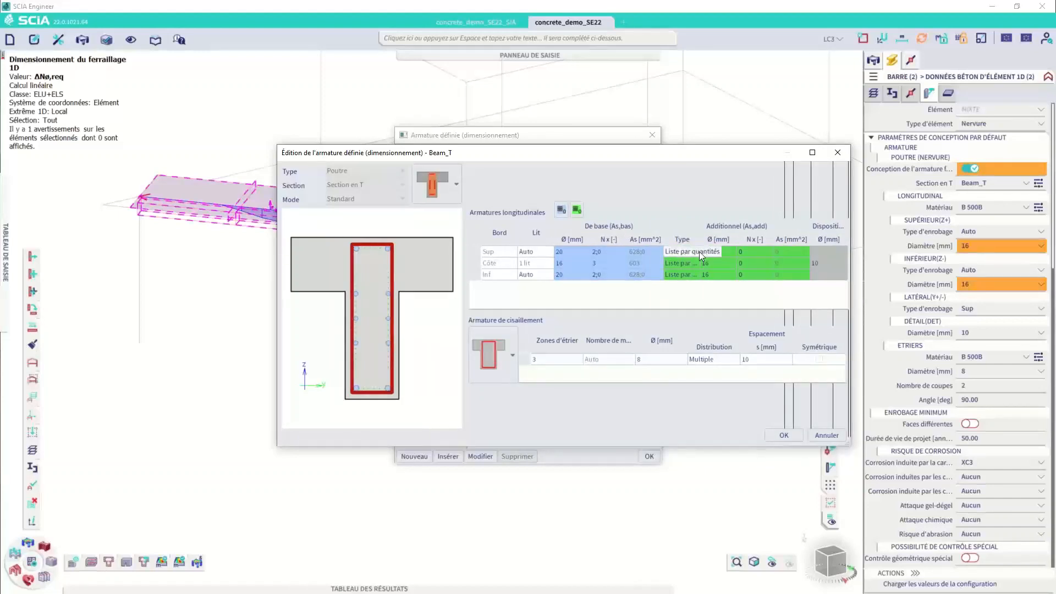
Step: Set the allowed numbers of additional 16 mm bars on the upper edge of Beam_T to 0 and 6
{"action": "left_click", "coordinate": [757, 251]}
{"action": "left_click", "coordinate": [768, 251]}
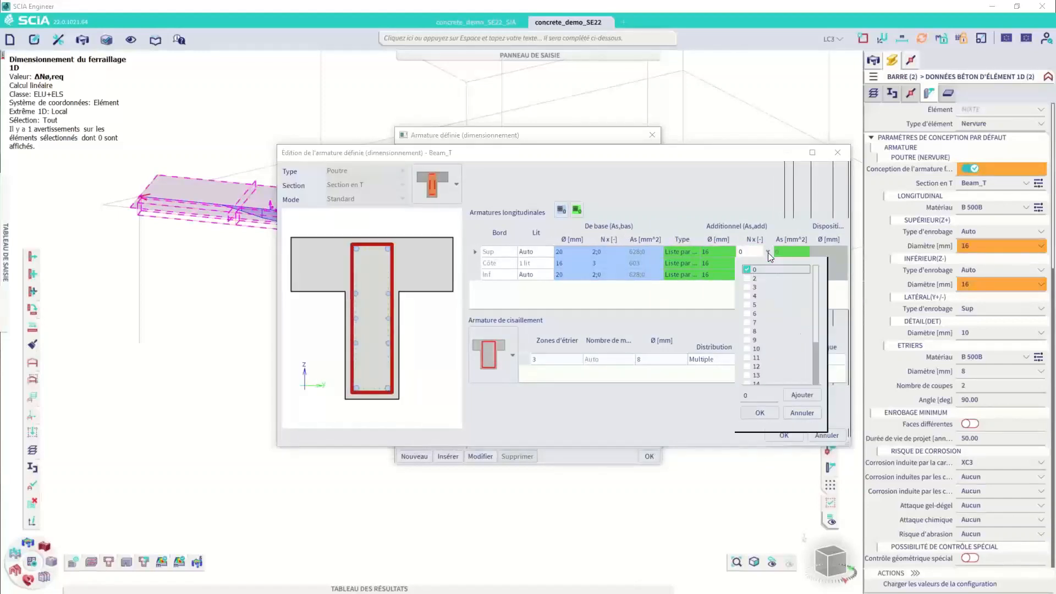
{"action": "left_click", "coordinate": [750, 314]}
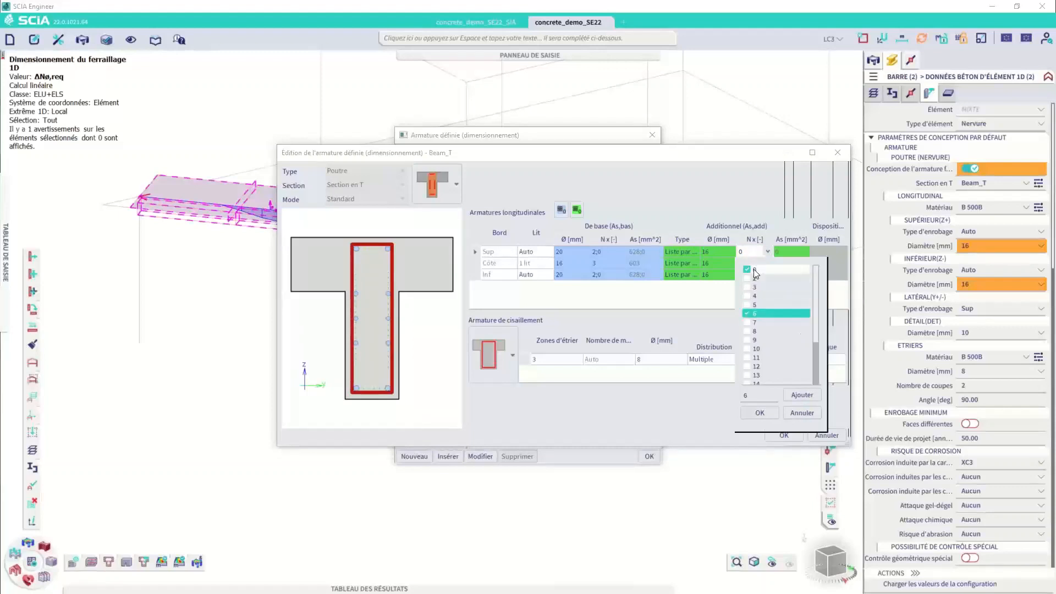
{"action": "left_click", "coordinate": [761, 413]}
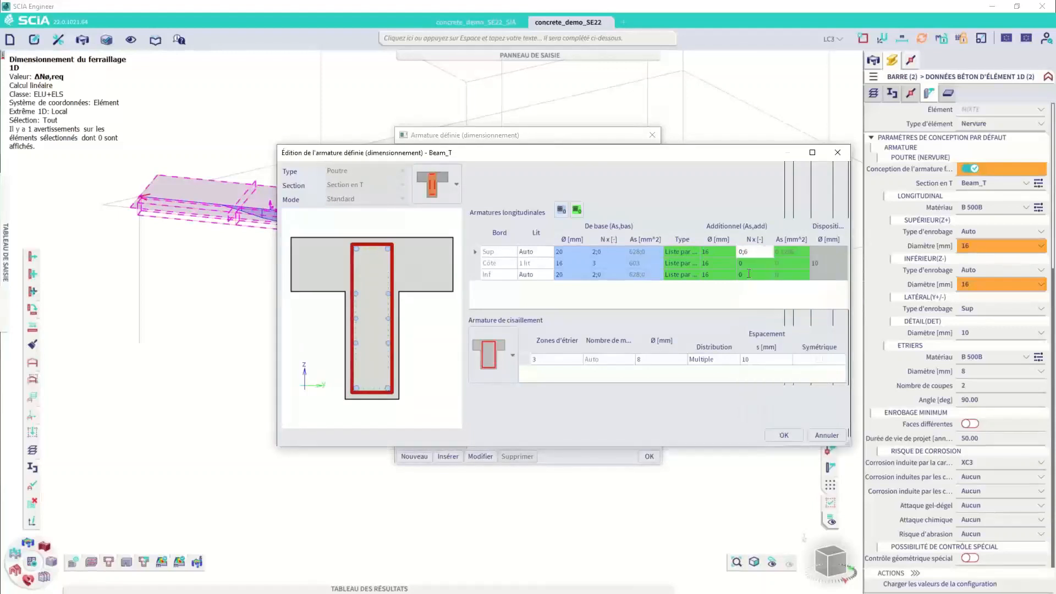
Step: Allow 0, 1 or 2 additional 16 mm bars on the lower edge of Beam_T and save the template
{"action": "left_click", "coordinate": [757, 274]}
{"action": "left_click", "coordinate": [768, 274]}
{"action": "left_click", "coordinate": [748, 302]}
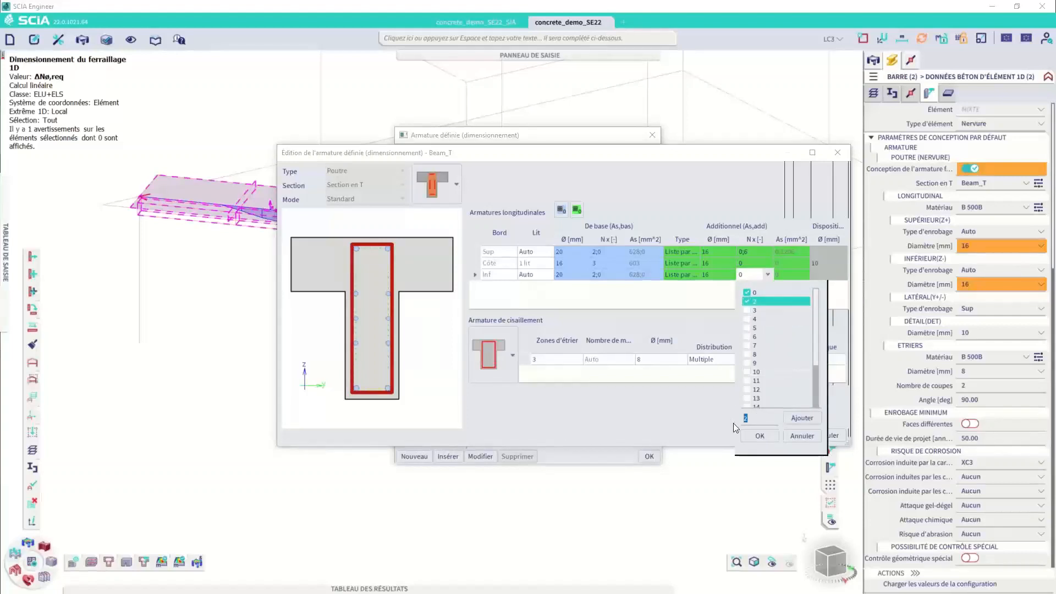
{"action": "type", "text": "1"}
{"action": "left_click", "coordinate": [801, 417]}
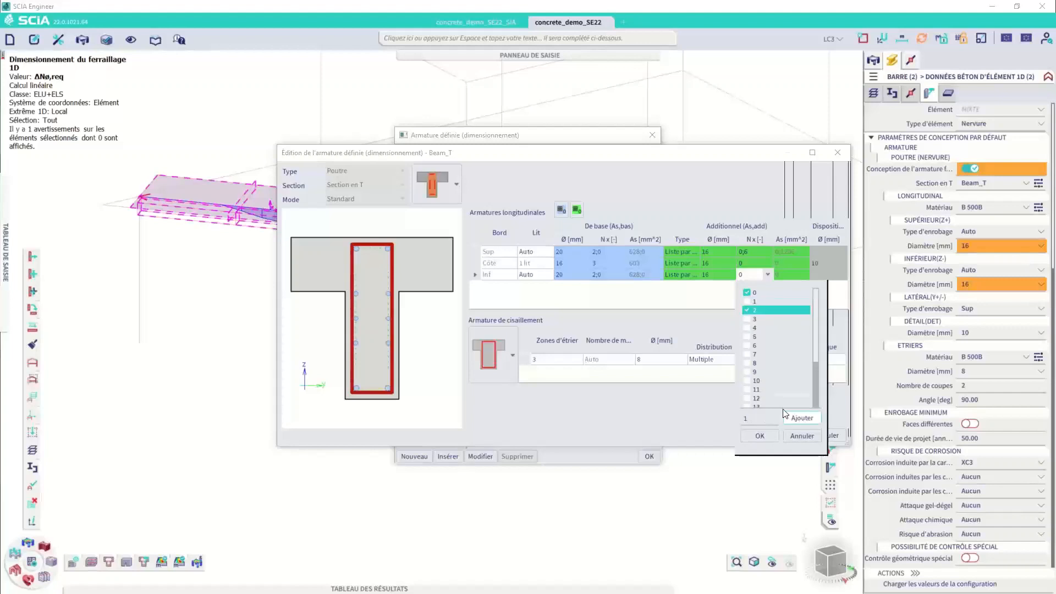
{"action": "left_click", "coordinate": [749, 301]}
{"action": "left_click", "coordinate": [760, 436]}
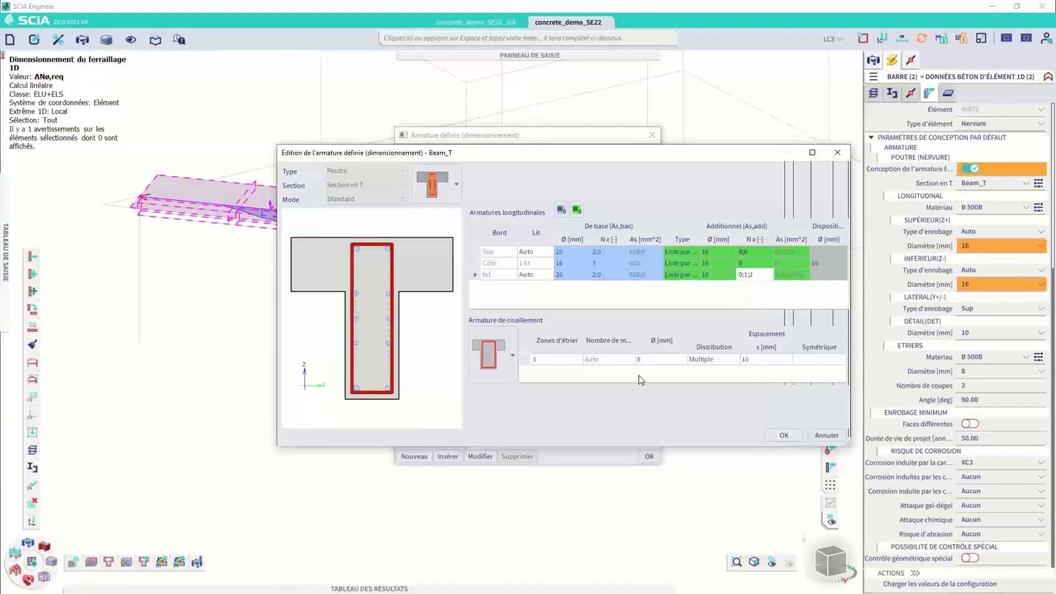
{"action": "left_click", "coordinate": [784, 435]}
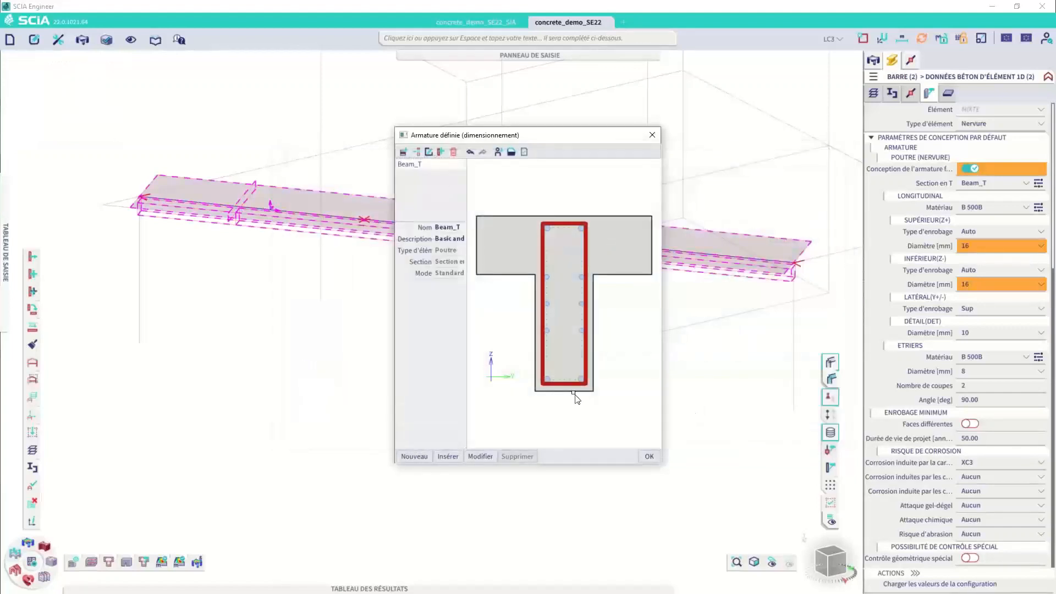
{"action": "left_click", "coordinate": [649, 456]}
Step: Display the provided bars Nø,prov with the value type "Défini", regenerate, and examine the added bars along the ribs
{"action": "left_click", "coordinate": [876, 61]}
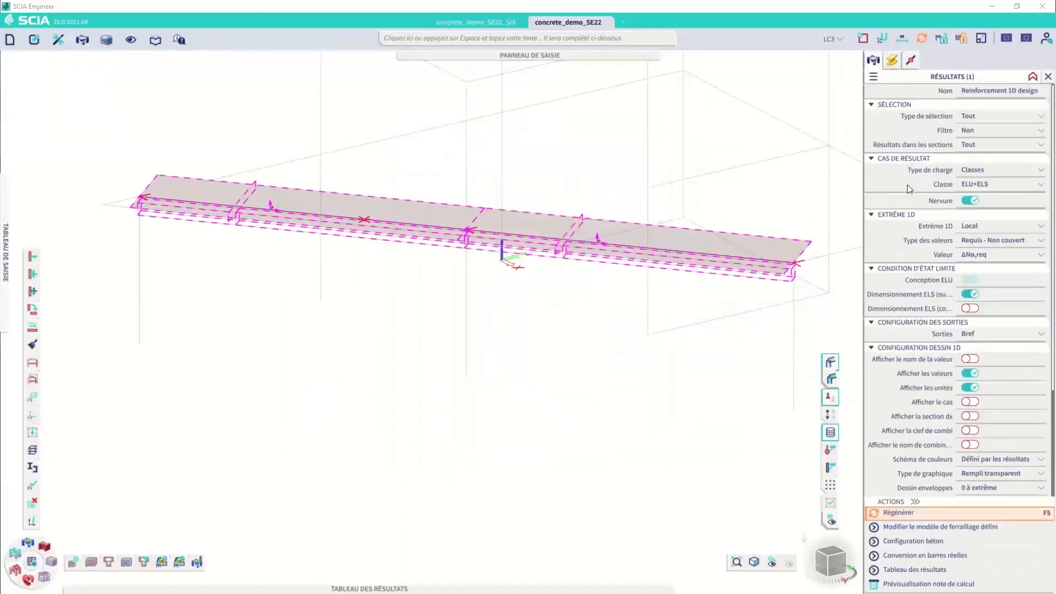
{"action": "left_click", "coordinate": [987, 242]}
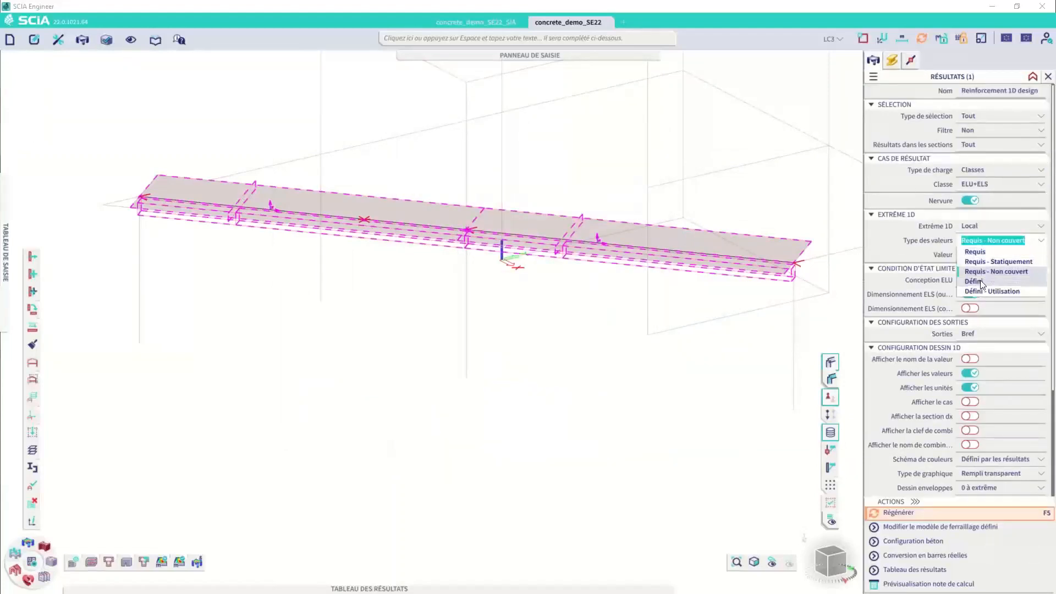
{"action": "left_click", "coordinate": [1024, 284]}
{"action": "left_click", "coordinate": [982, 257]}
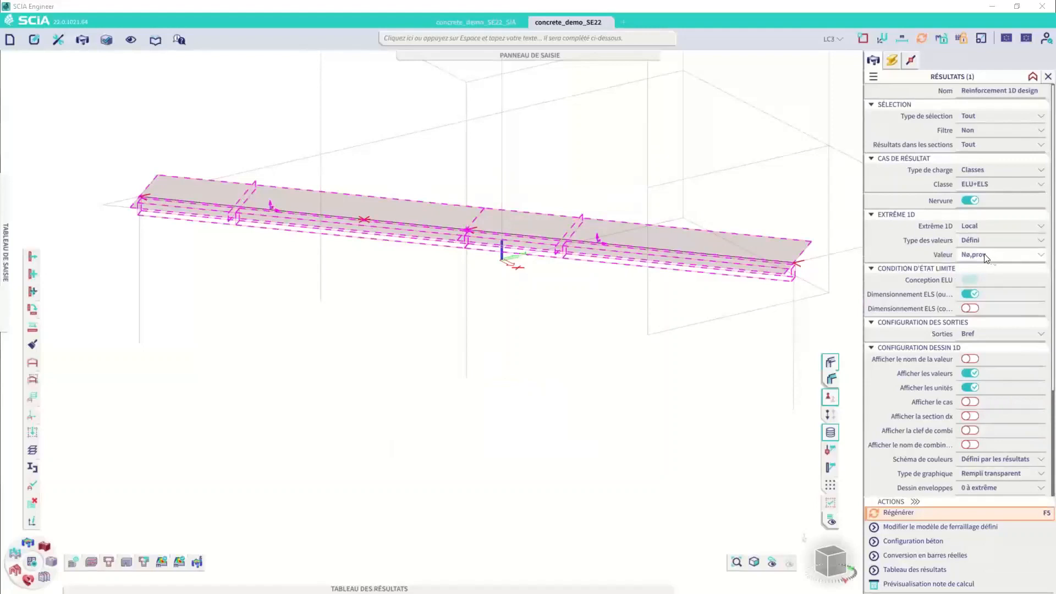
{"action": "left_click", "coordinate": [910, 512]}
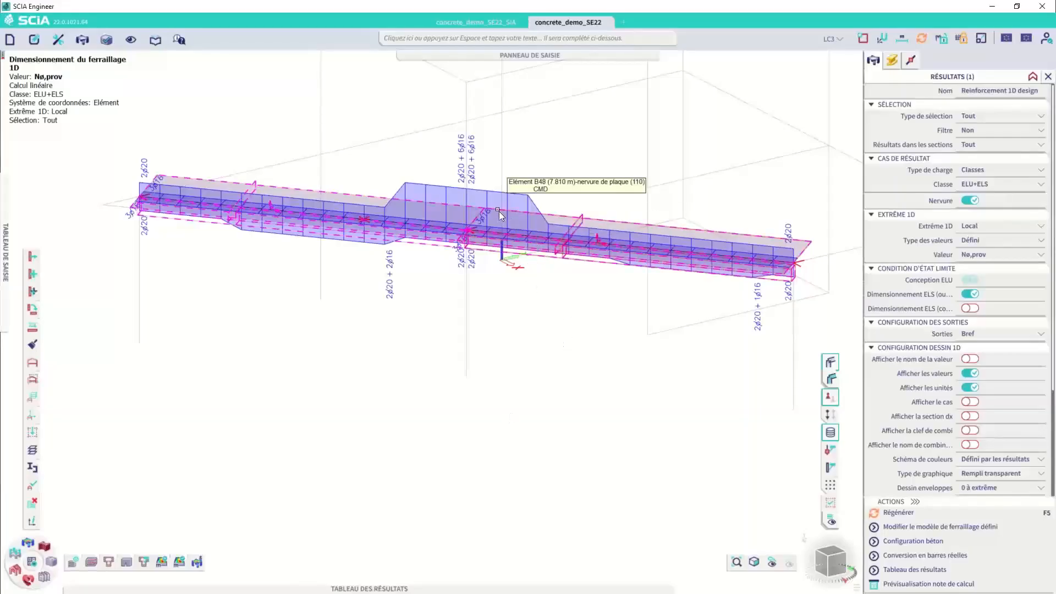
{"action": "scroll", "coordinate": [471, 175], "scroll_direction": "up", "scroll_amount": 2}
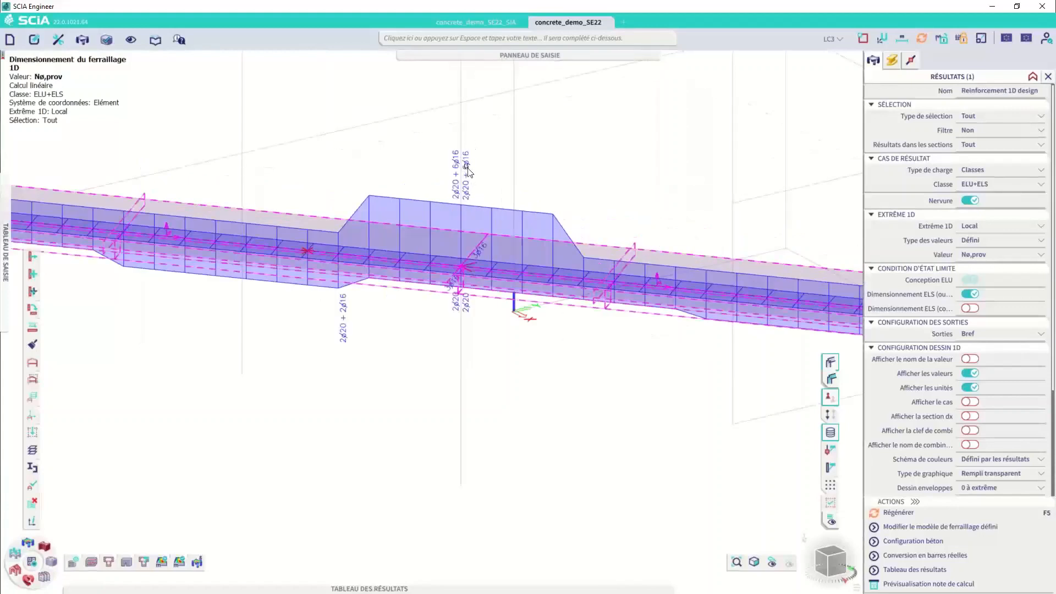
{"action": "scroll", "coordinate": [478, 179], "scroll_direction": "down", "scroll_amount": 2}
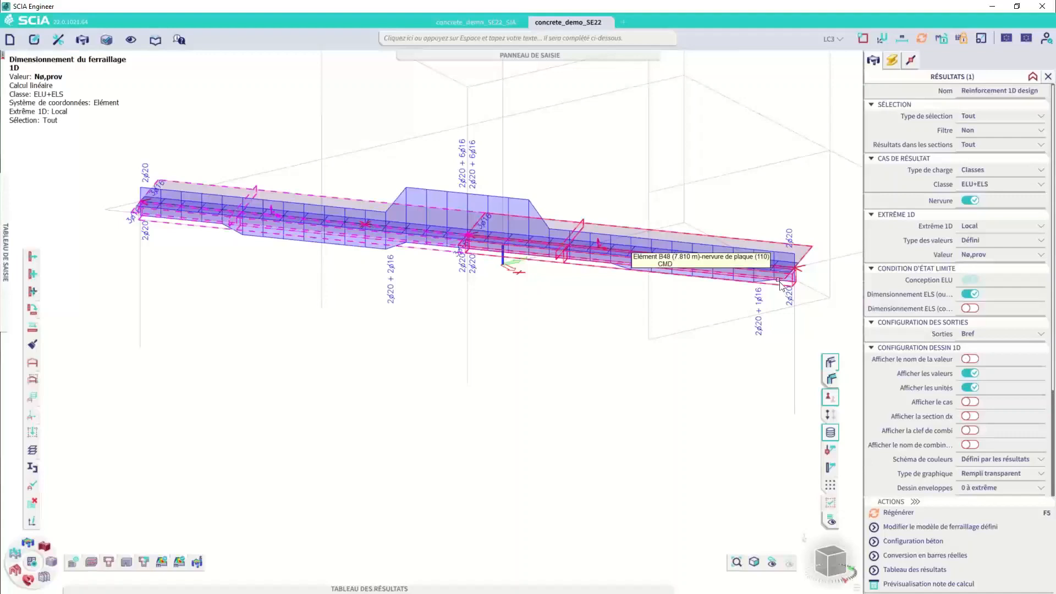
Step: Recheck the uncovered bars ΔNø,req with the value type "Requis - Non couvert" by regenerating the results
{"action": "left_click", "coordinate": [990, 240]}
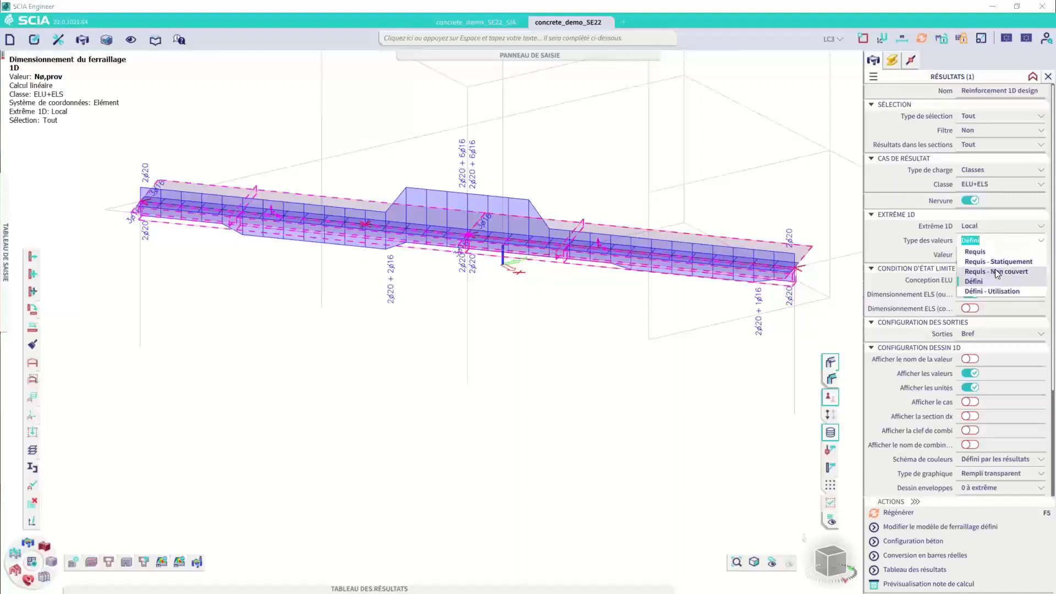
{"action": "left_click", "coordinate": [993, 272]}
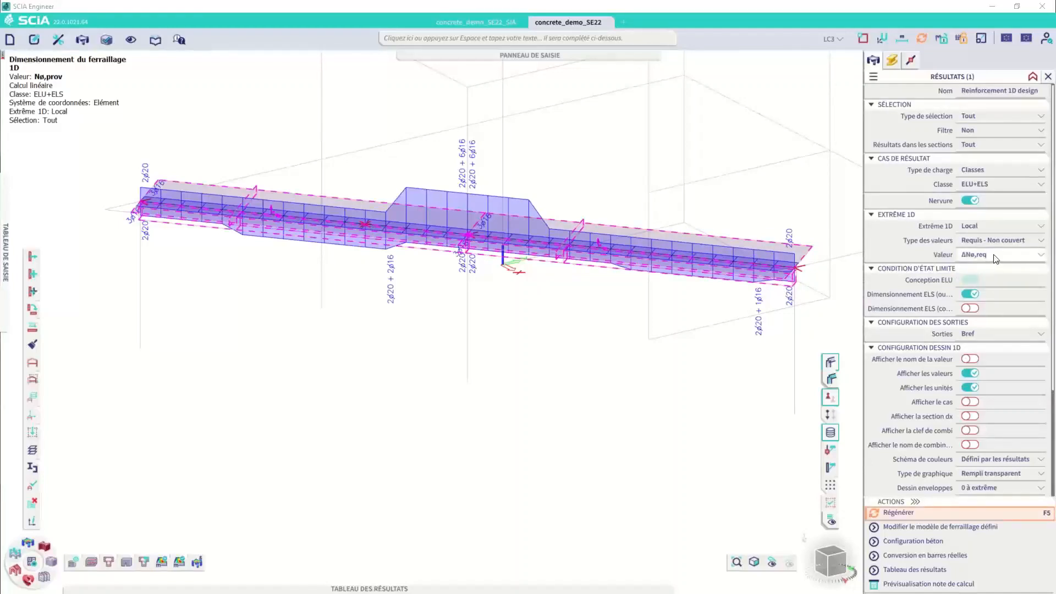
{"action": "left_click", "coordinate": [993, 256]}
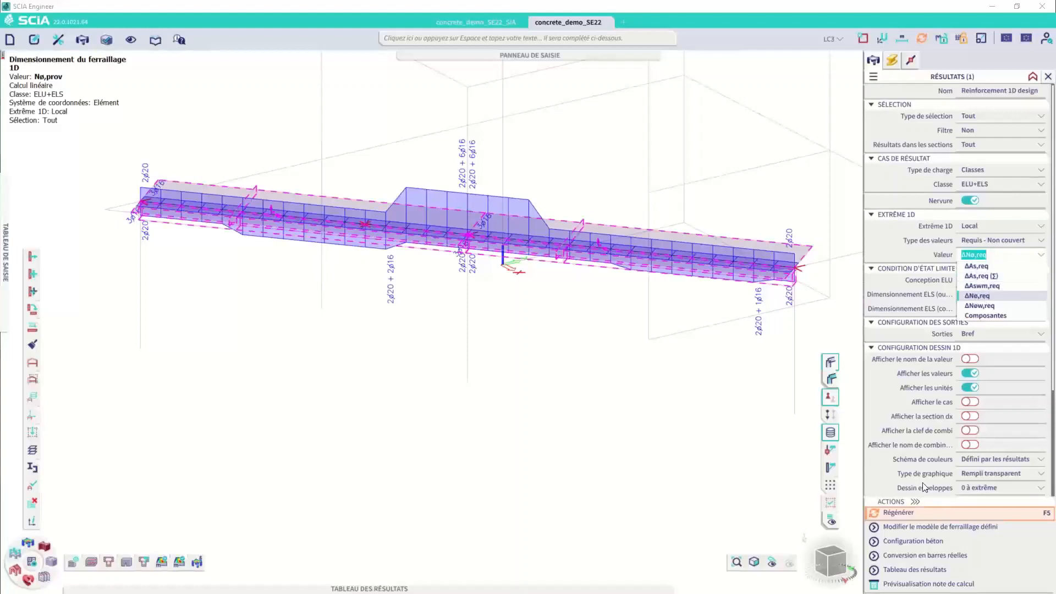
{"action": "left_click", "coordinate": [922, 514]}
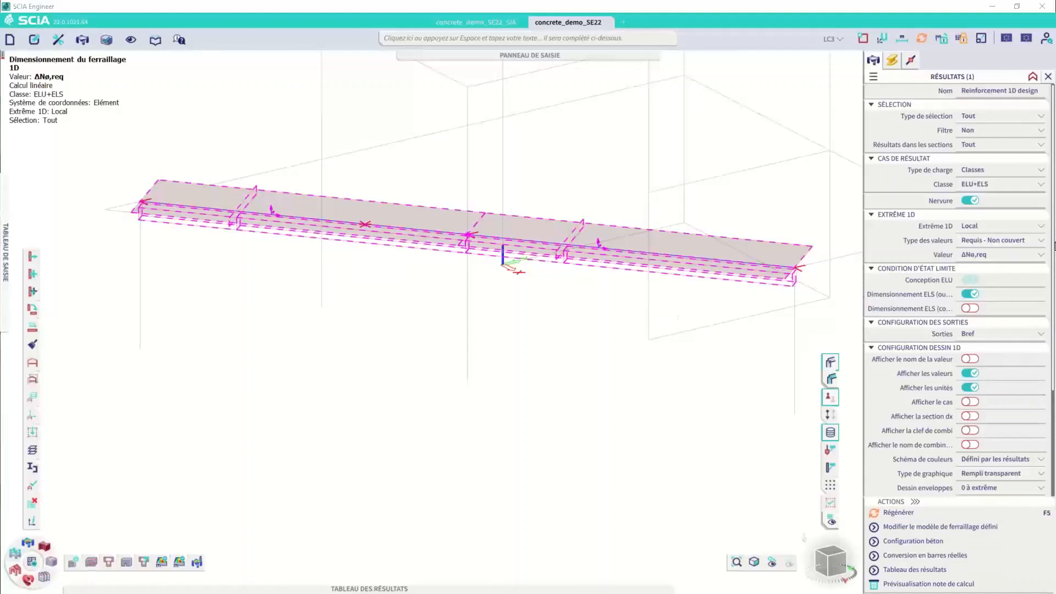
Step: Display the provided longitudinal reinforcement weight Gl,prov along the ribs with the value type "Défini" and regenerate the results
{"action": "left_click", "coordinate": [1008, 240]}
{"action": "left_click", "coordinate": [996, 281]}
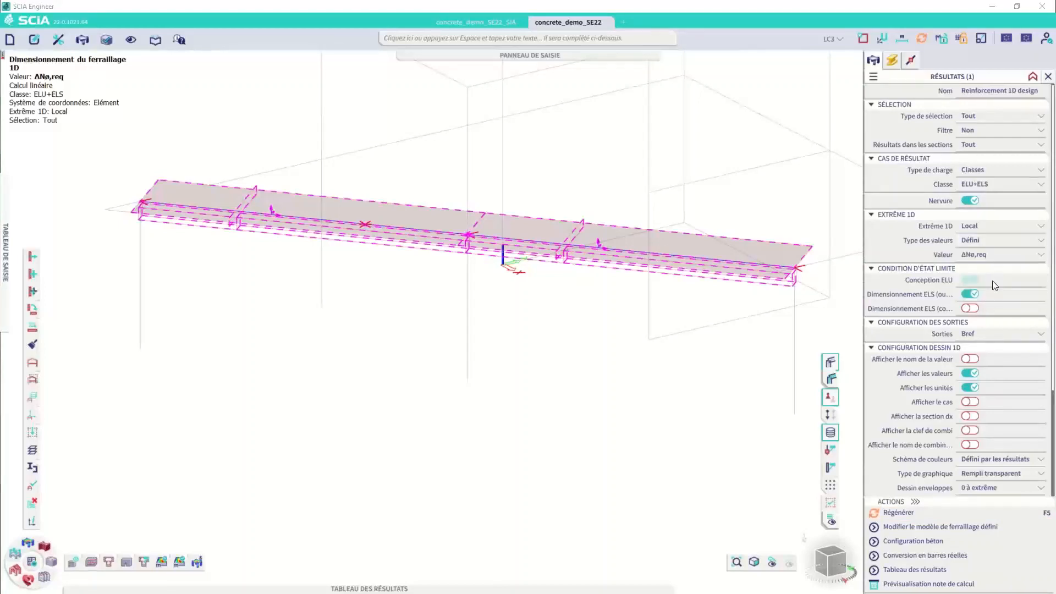
{"action": "left_click", "coordinate": [982, 253]}
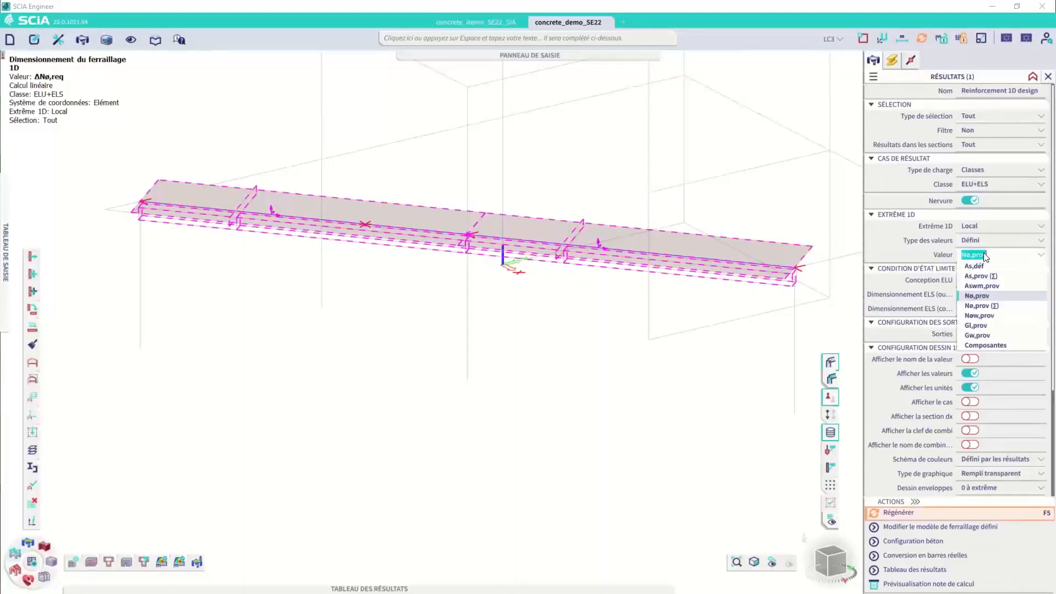
{"action": "left_click", "coordinate": [983, 325]}
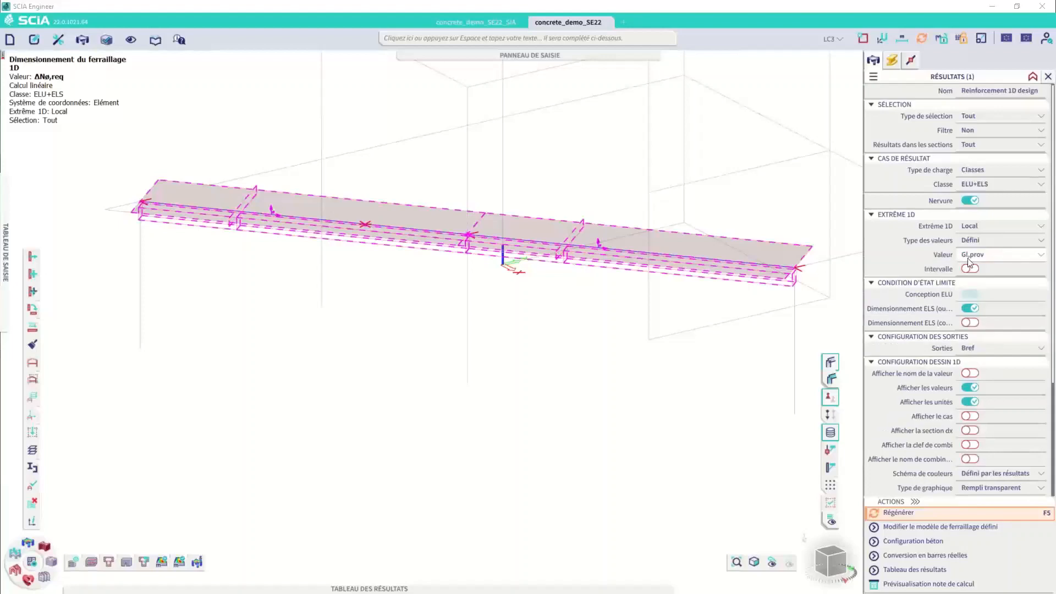
{"action": "left_click", "coordinate": [901, 512]}
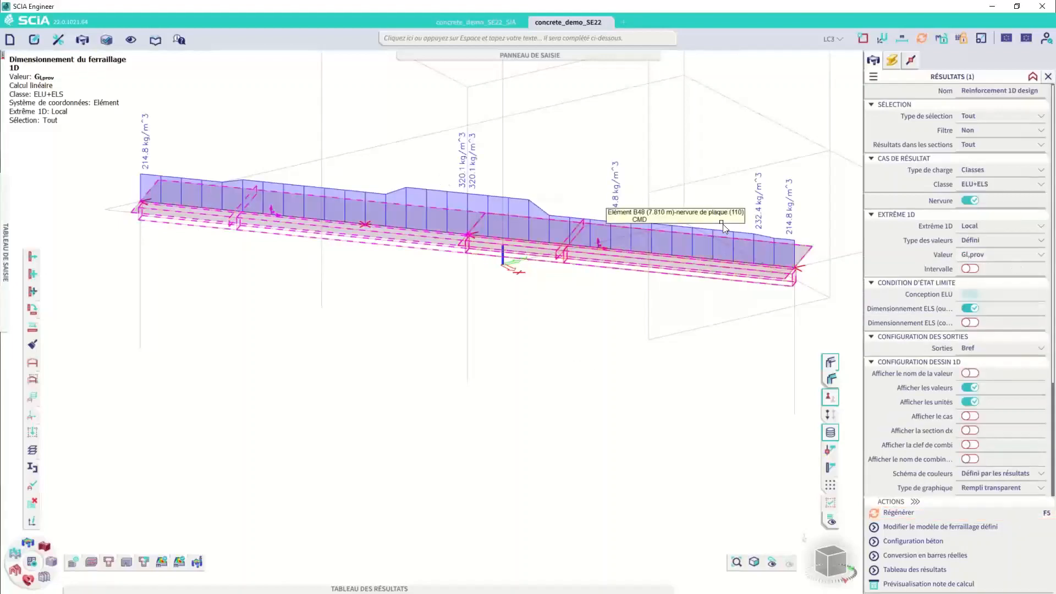
Step: Switch the displayed value to the provided shear reinforcement weight Gw,prov and regenerate the results
{"action": "left_click", "coordinate": [985, 254]}
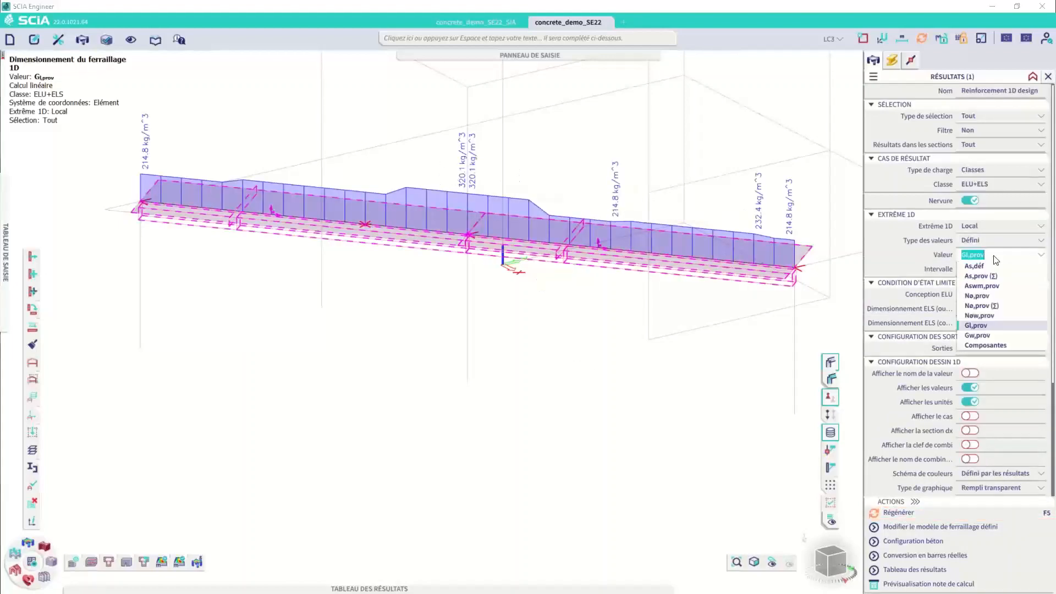
{"action": "left_click", "coordinate": [994, 336]}
{"action": "left_click", "coordinate": [900, 513]}
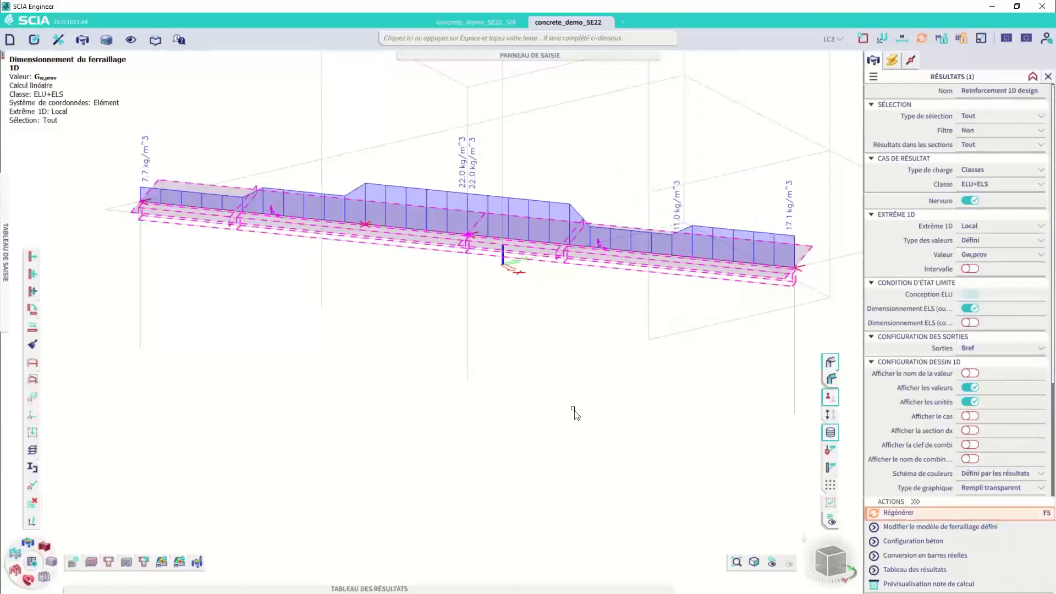
Step: Preview the 1D reinforcement design report, read the provided bars and the reinforcement weight per concrete volume, and close the preview
{"action": "left_click", "coordinate": [970, 585]}
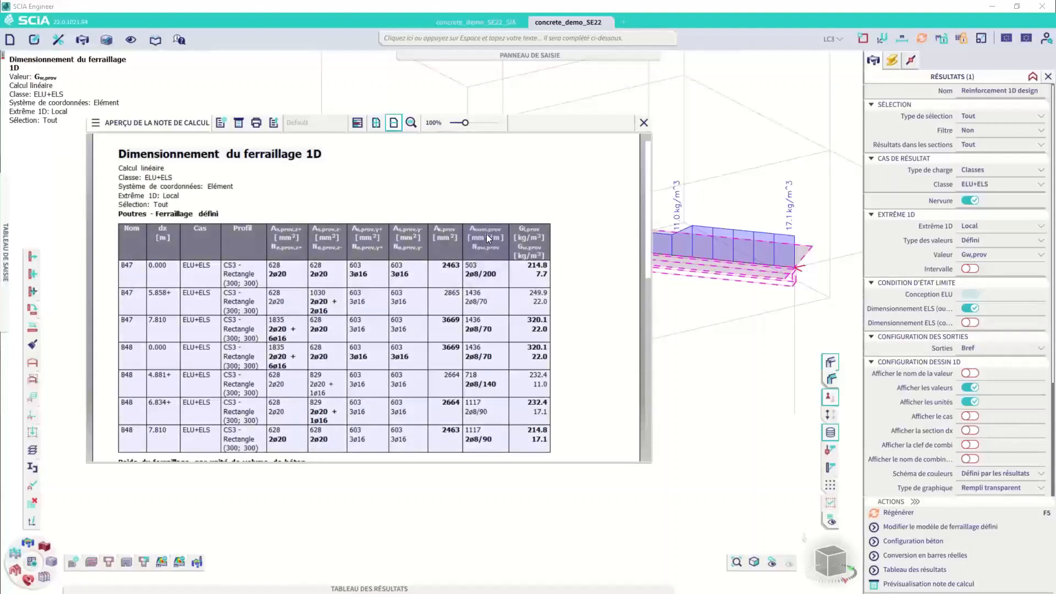
{"action": "scroll", "coordinate": [487, 235], "scroll_direction": "down", "scroll_amount": 1}
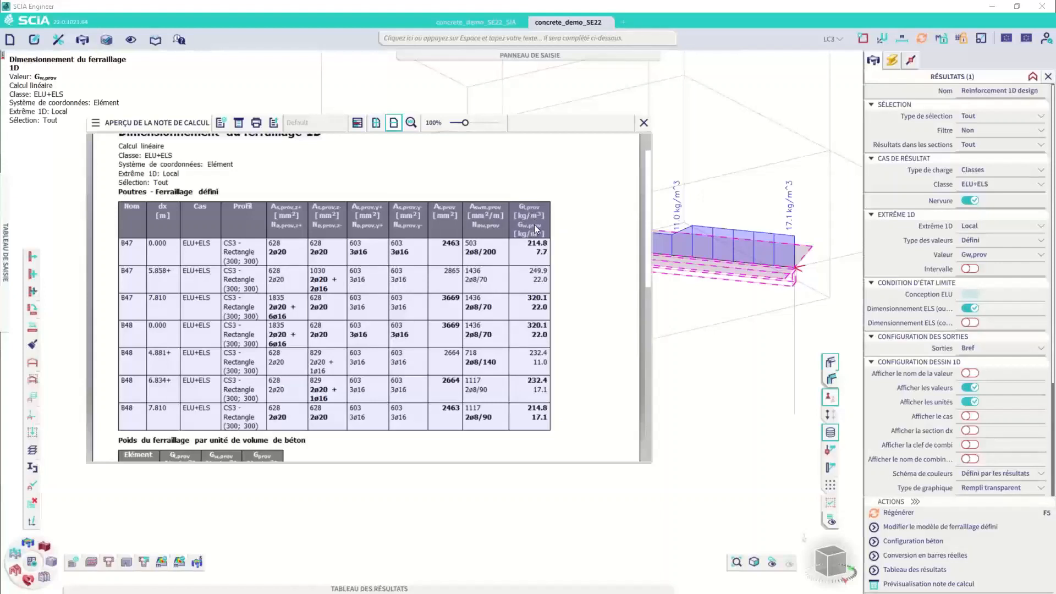
{"action": "scroll", "coordinate": [543, 249], "scroll_direction": "down", "scroll_amount": 2}
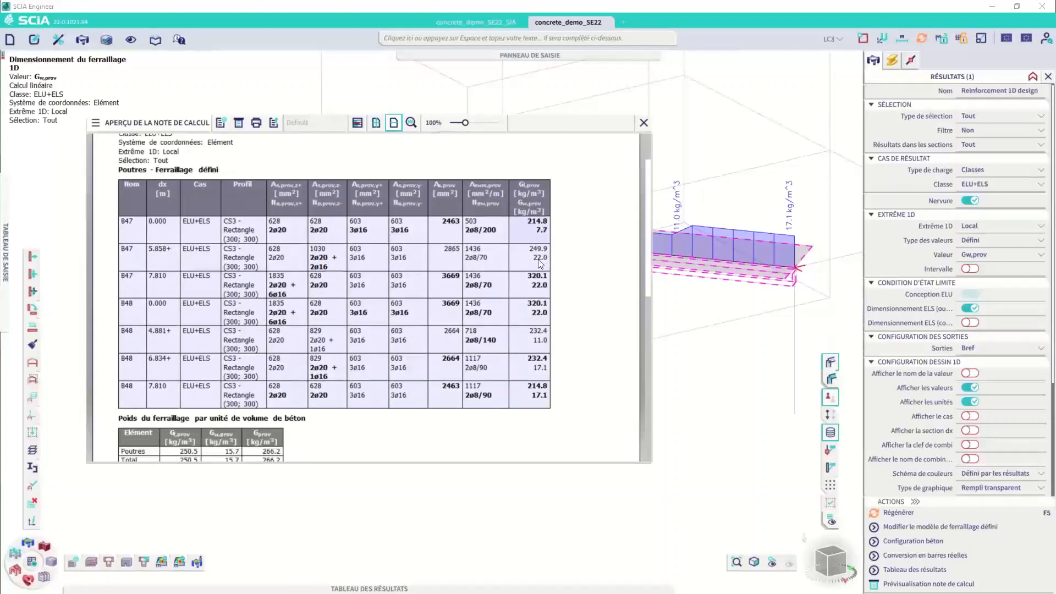
{"action": "scroll", "coordinate": [526, 258], "scroll_direction": "down", "scroll_amount": 1}
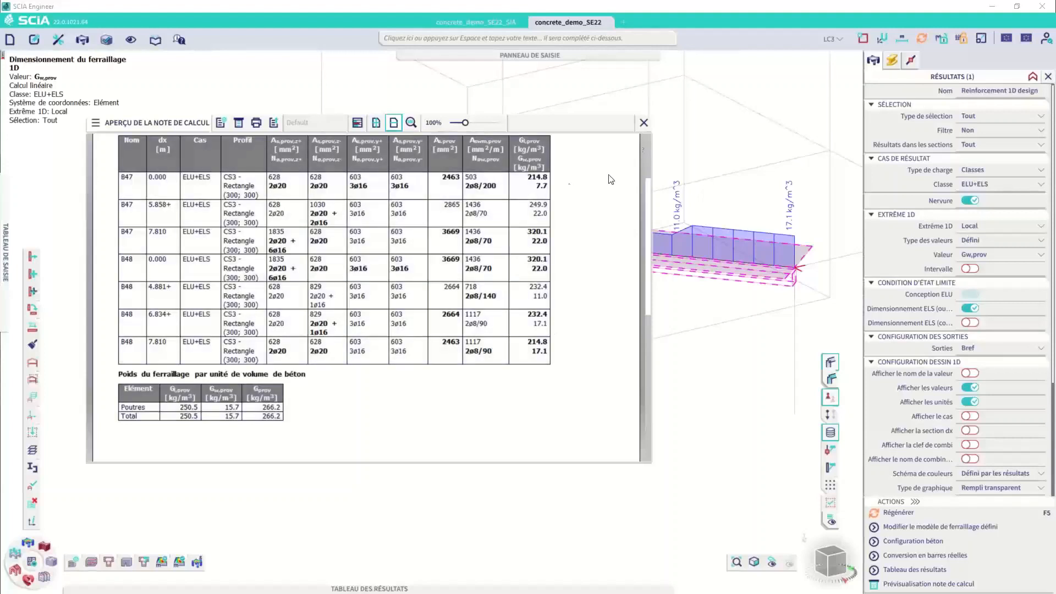
{"action": "left_click", "coordinate": [644, 123]}
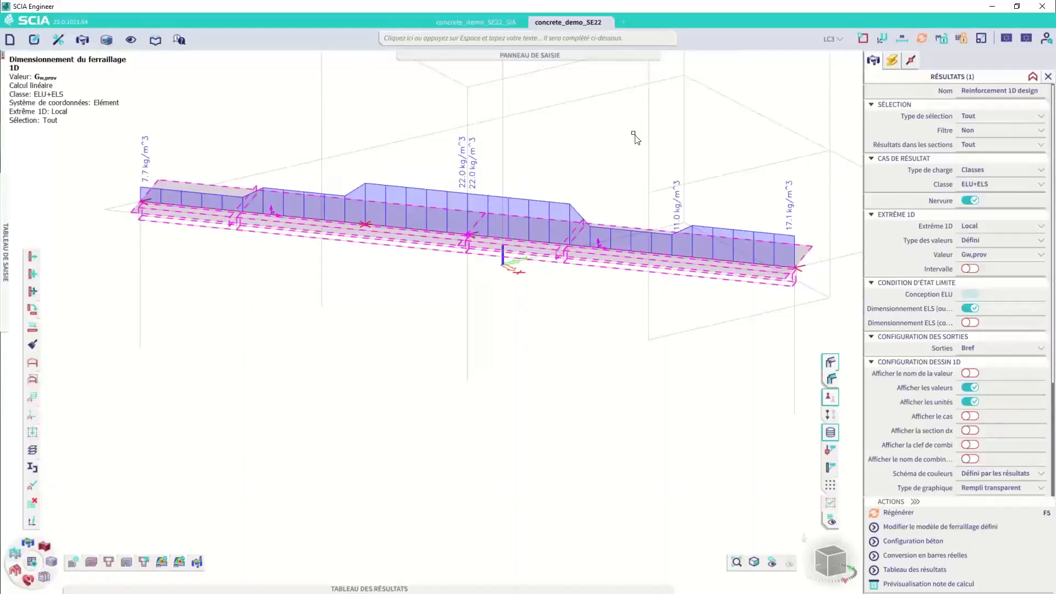
Step: Display the longitudinal reinforcement utilisation UC(As,prov) with the value type "Défini - Utilisation" and regenerate the results
{"action": "left_click", "coordinate": [991, 240]}
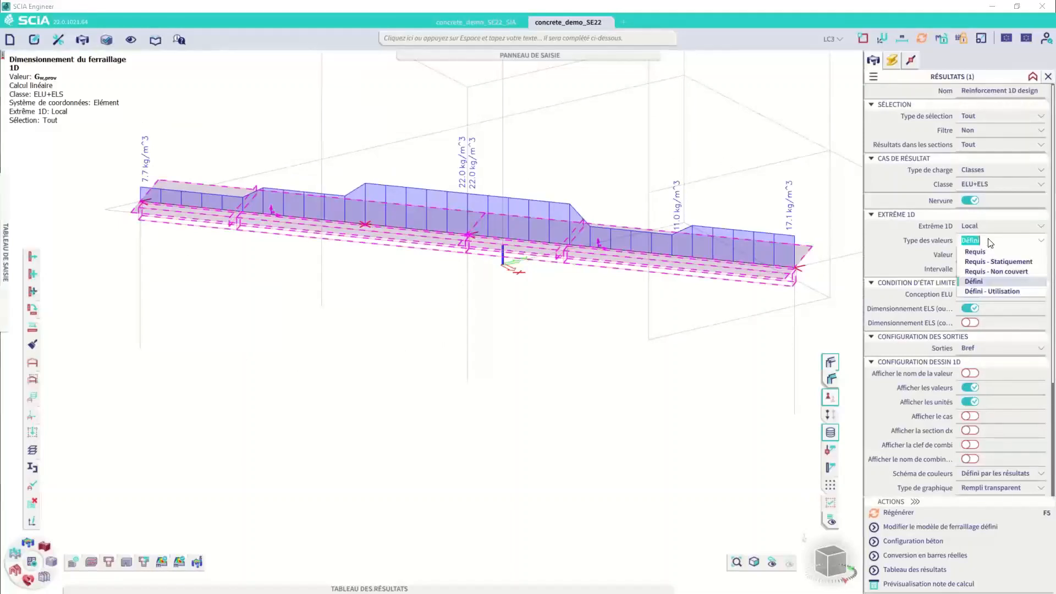
{"action": "left_click", "coordinate": [993, 291]}
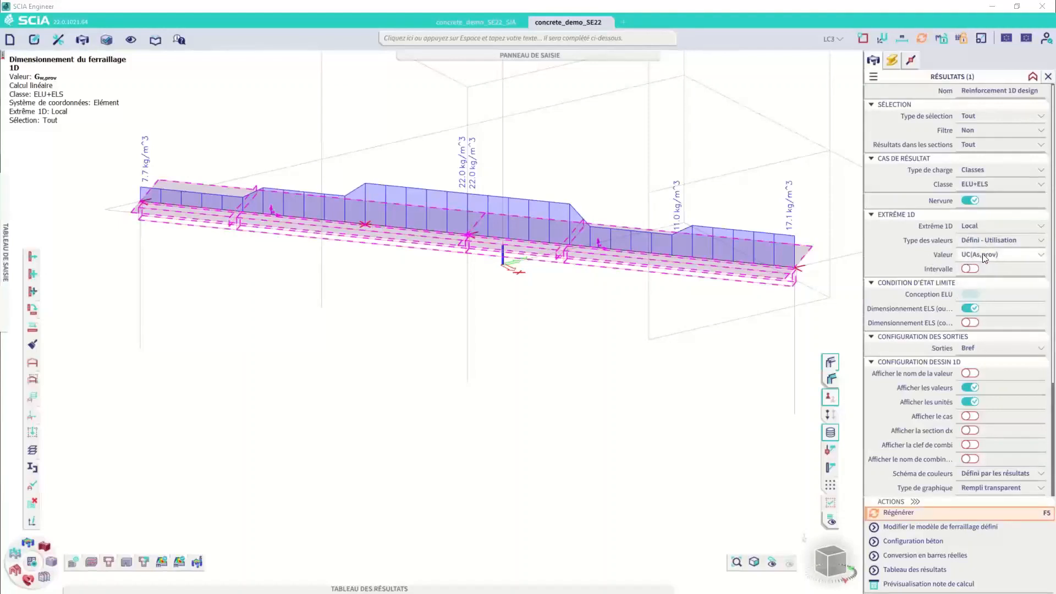
{"action": "left_click", "coordinate": [1003, 258]}
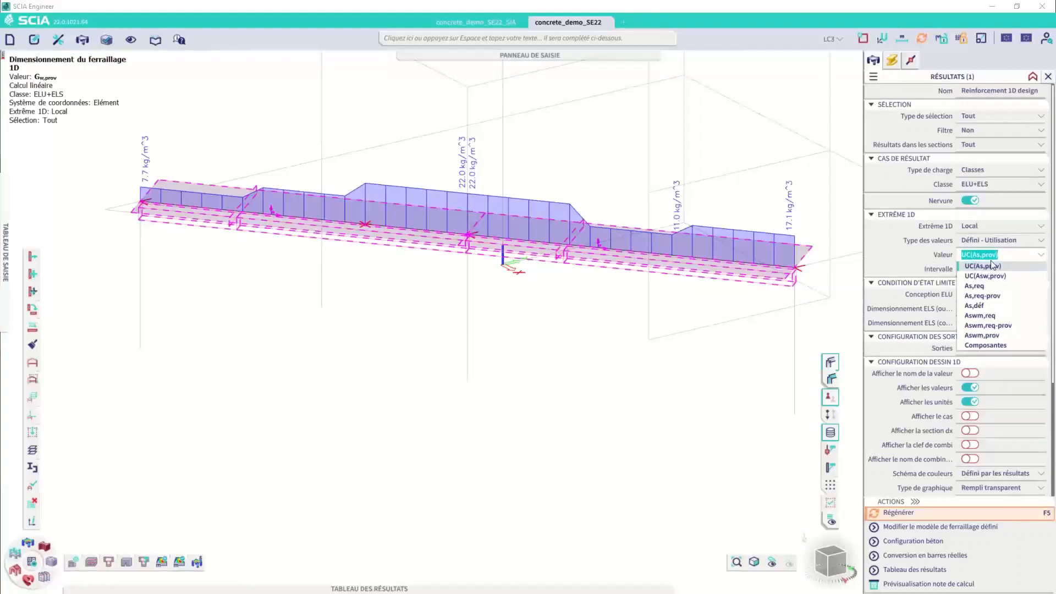
{"action": "left_click", "coordinate": [913, 512]}
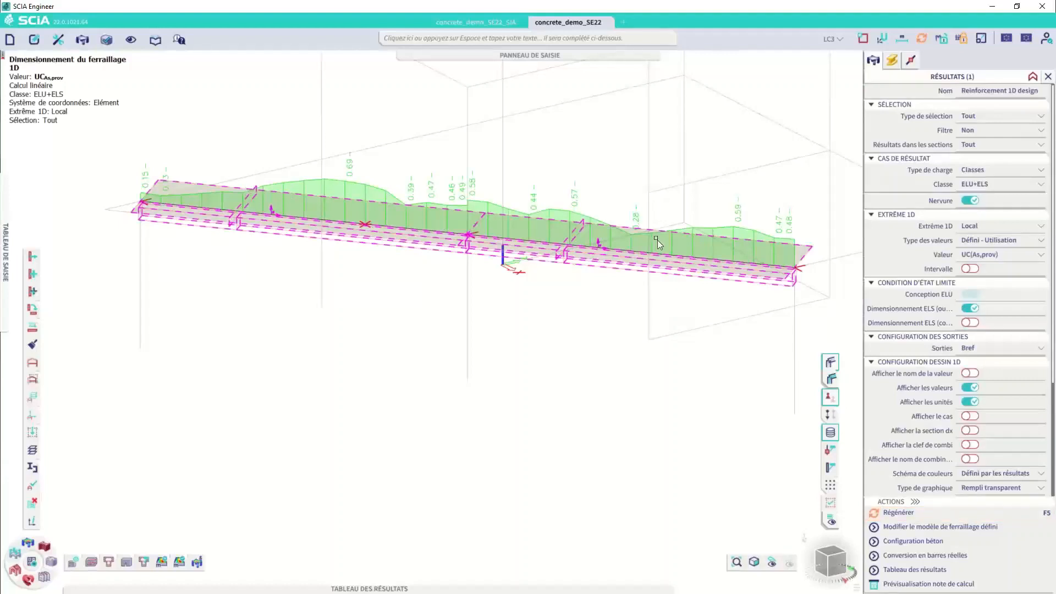
Step: Compare required and provided reinforcement areas by displaying As,req-prov and examining the diagrams around the intermediate support
{"action": "left_click", "coordinate": [1004, 255]}
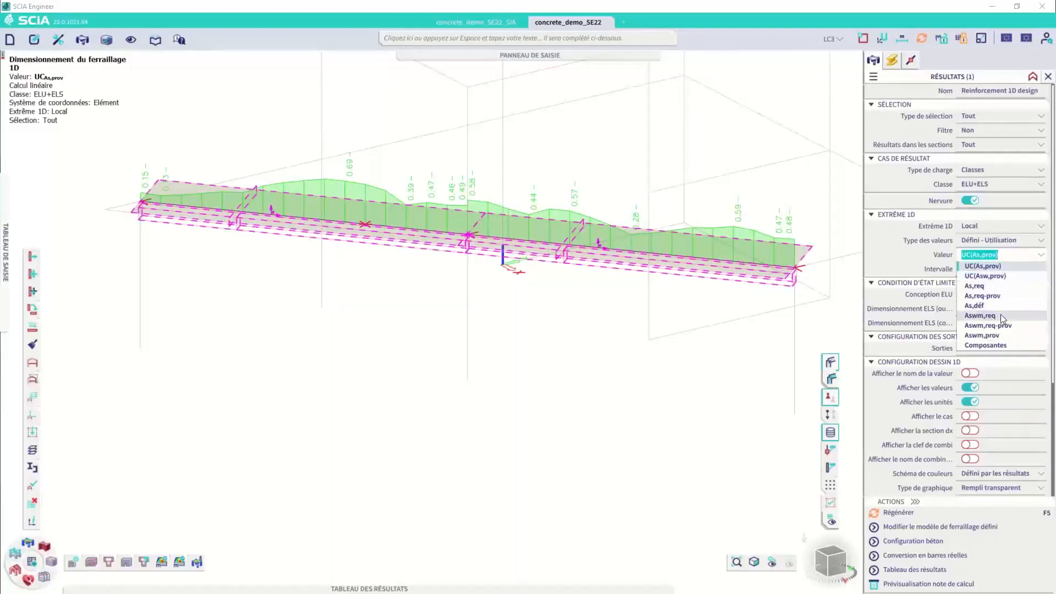
{"action": "left_click", "coordinate": [1000, 297]}
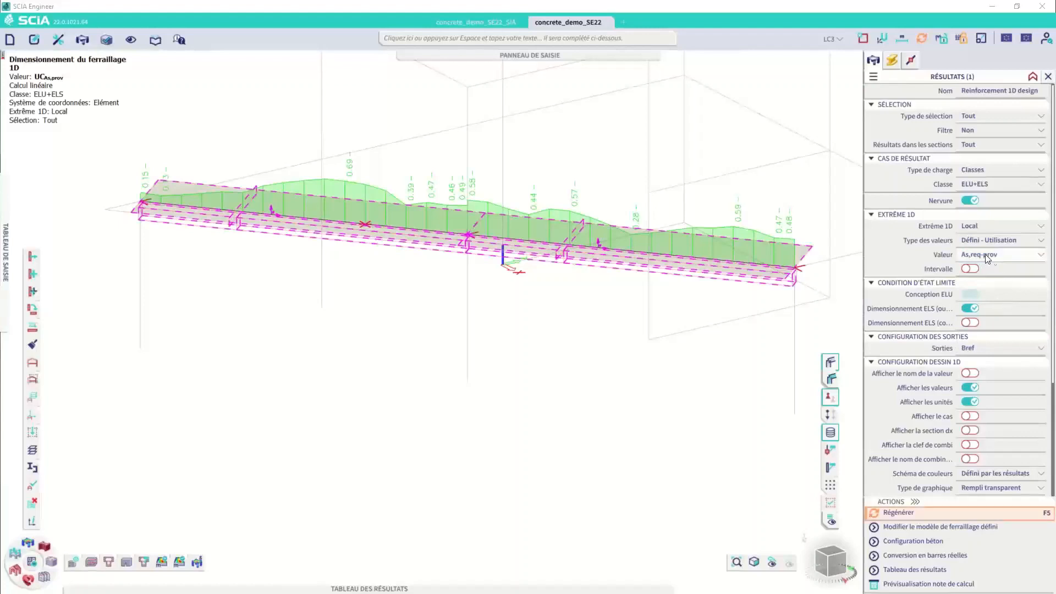
{"action": "left_click", "coordinate": [908, 516]}
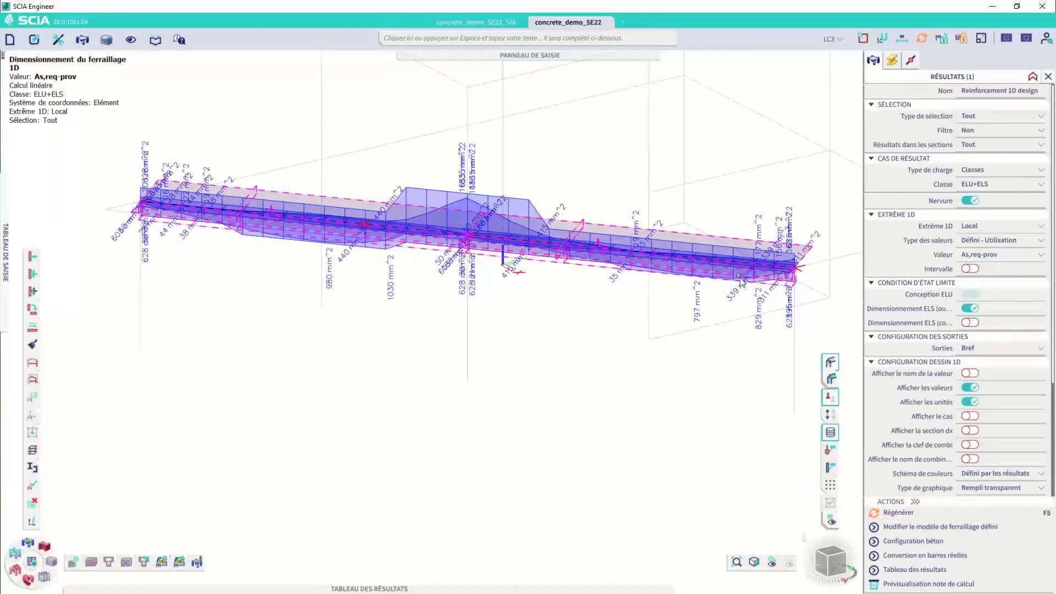
{"action": "scroll", "coordinate": [505, 245], "scroll_direction": "up", "scroll_amount": 4}
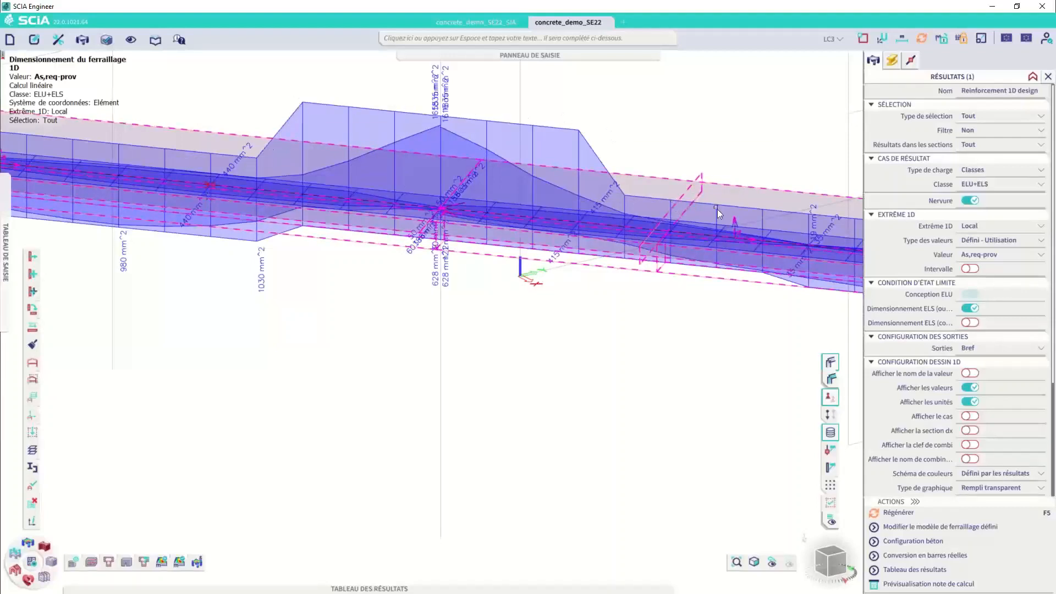
{"action": "scroll", "coordinate": [485, 187], "scroll_direction": "down", "scroll_amount": 3}
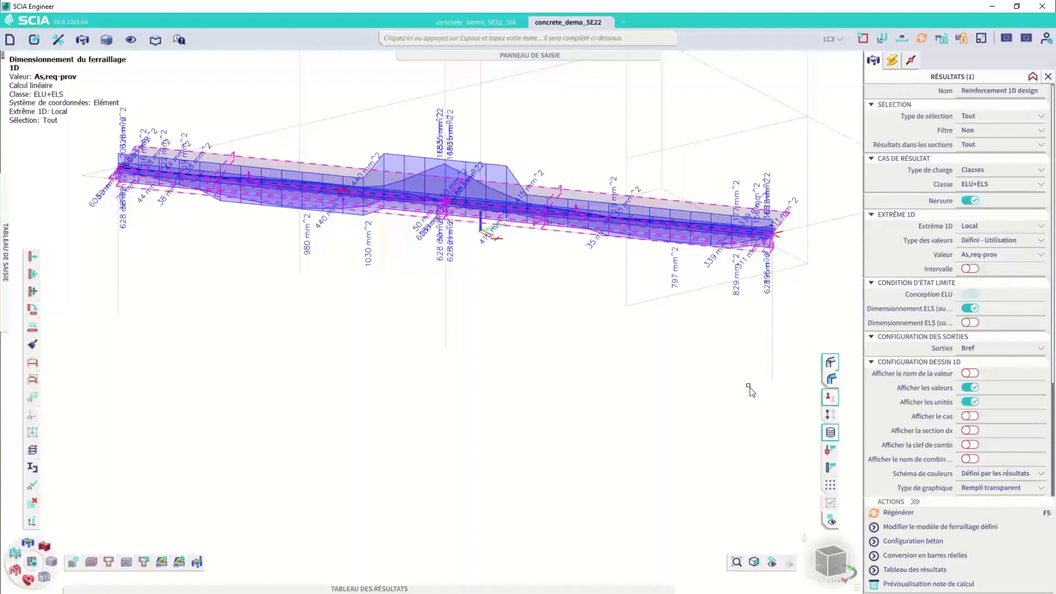
Step: Set the value type back to "Défini", convert the provided reinforcement of both ribs to real bars, and inspect the bars
{"action": "left_click", "coordinate": [996, 241]}
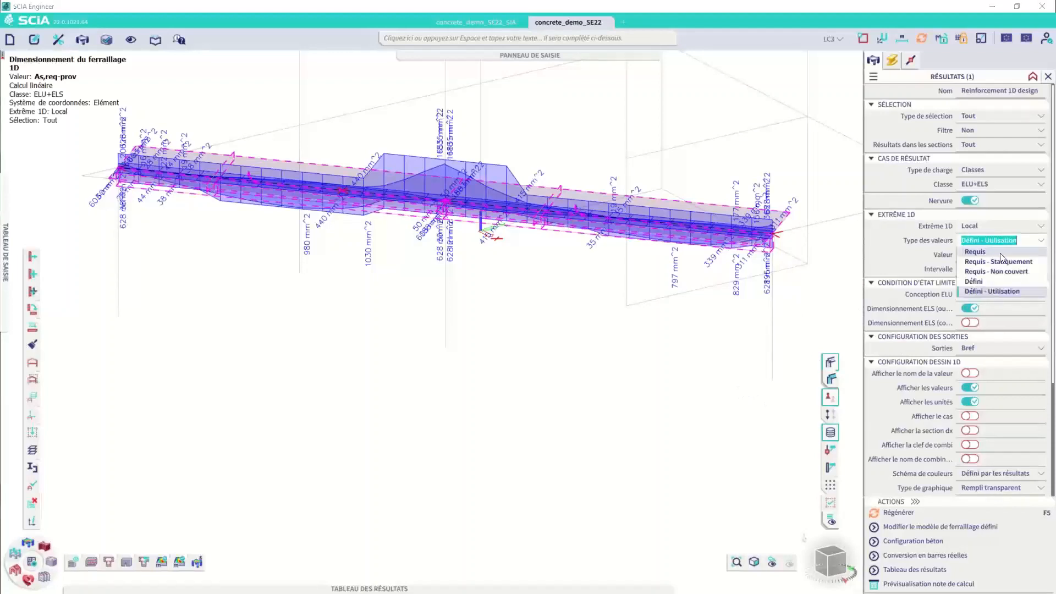
{"action": "left_click", "coordinate": [1000, 282]}
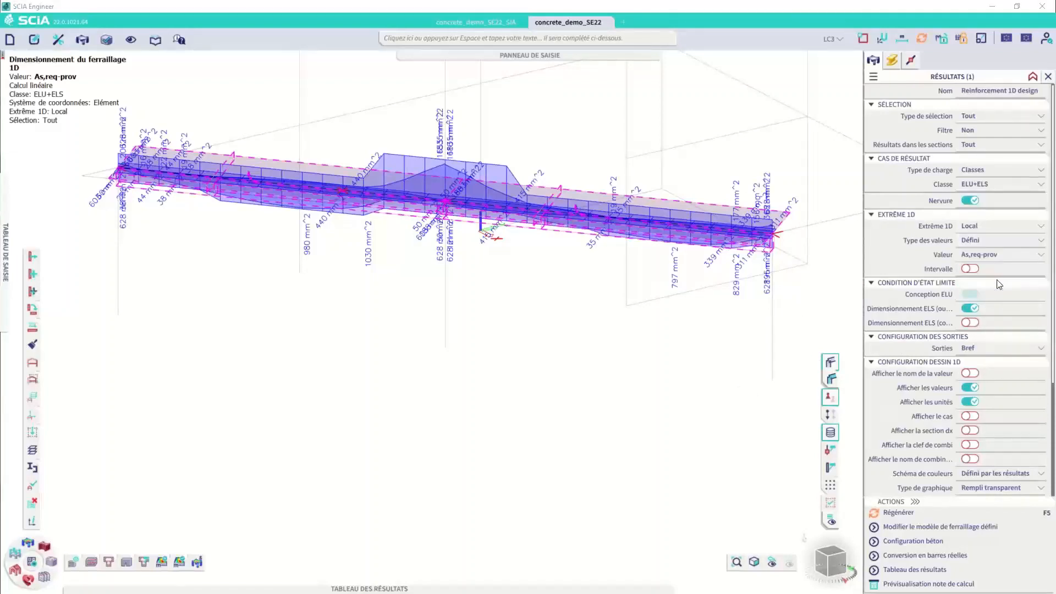
{"action": "left_click", "coordinate": [937, 555]}
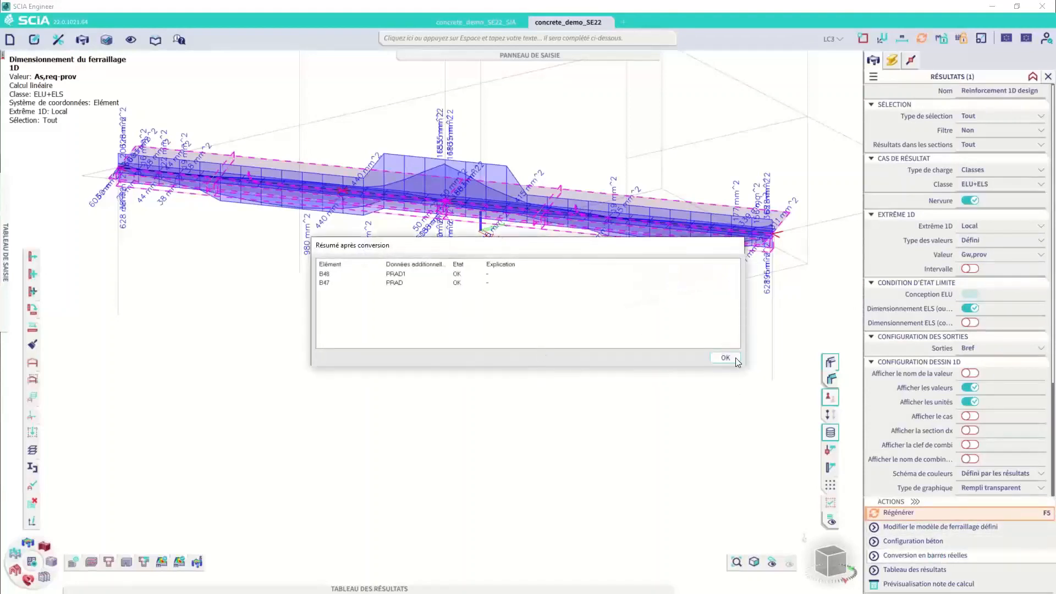
{"action": "scroll", "coordinate": [495, 209], "scroll_direction": "up", "scroll_amount": 5}
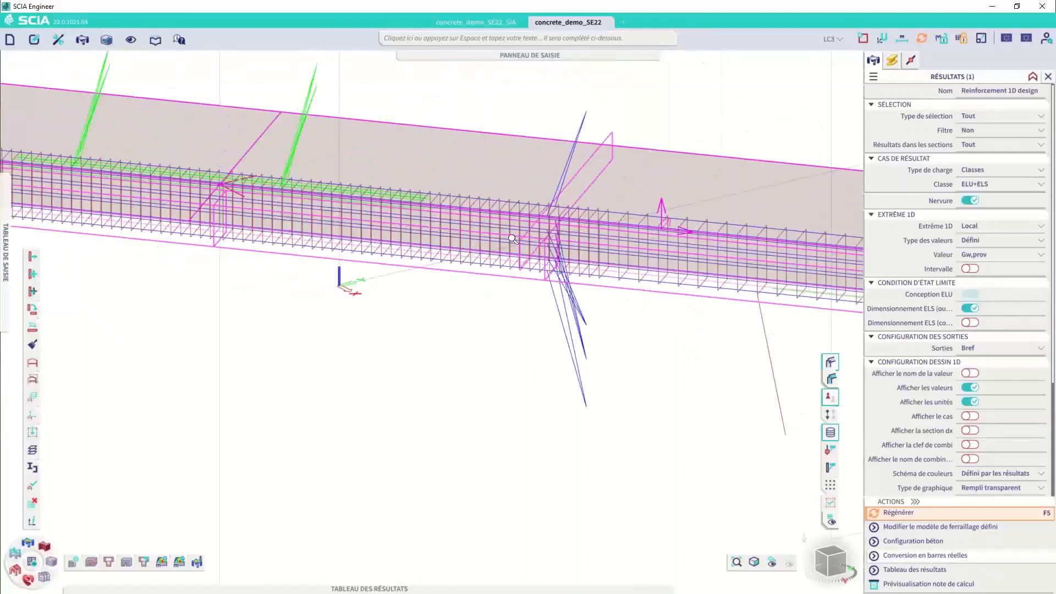
{"action": "scroll", "coordinate": [414, 223], "scroll_direction": "down", "scroll_amount": 4}
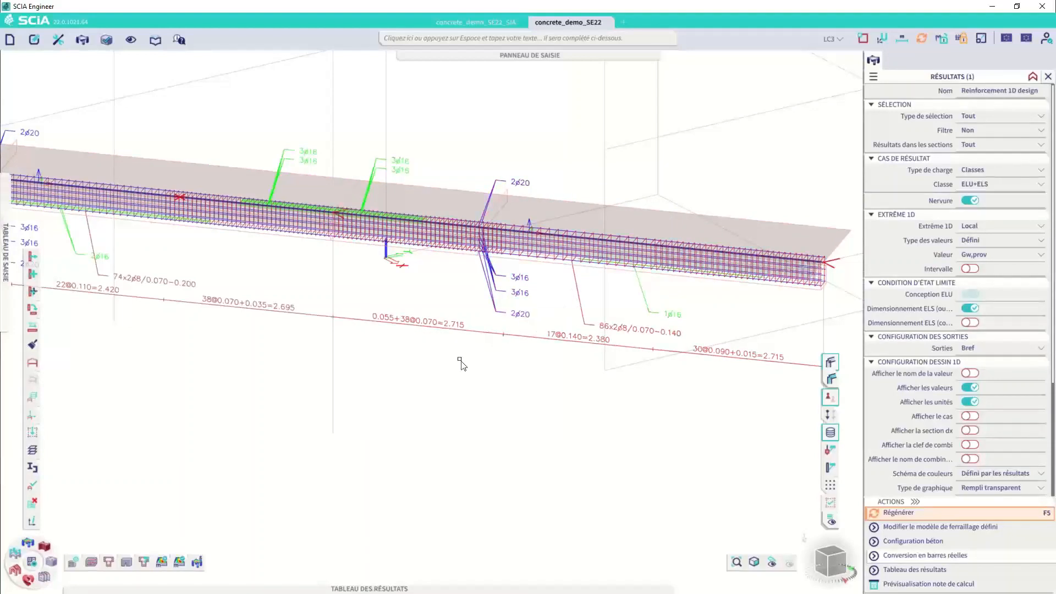
Step: Run the overall check of the 1D concrete members for UC, examine the utilisation along the ribs and its report preview, and close the preview
{"action": "mouse_move", "coordinate": [126, 560]}
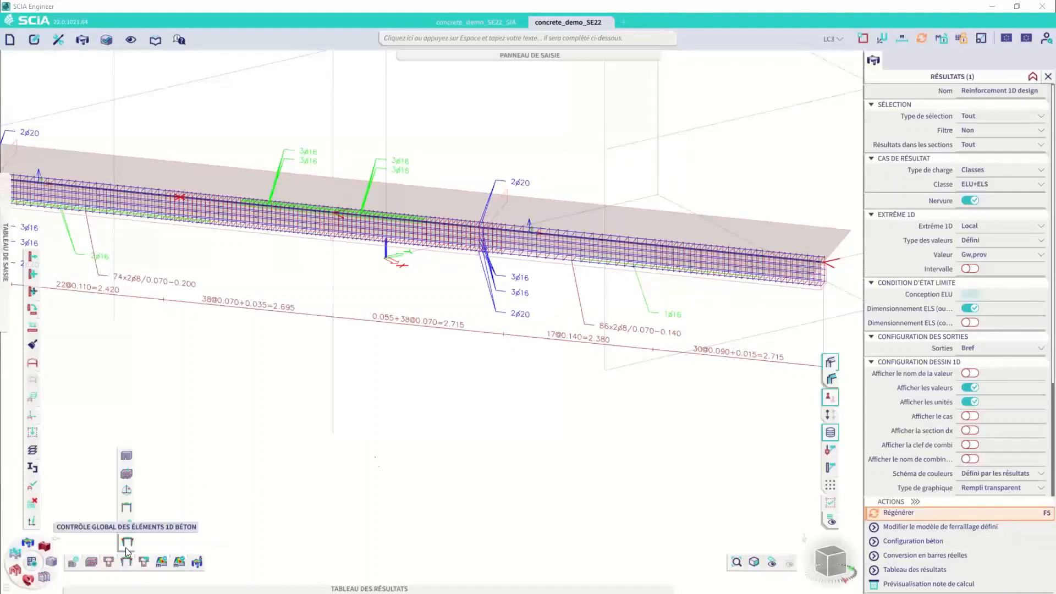
{"action": "left_click", "coordinate": [126, 544]}
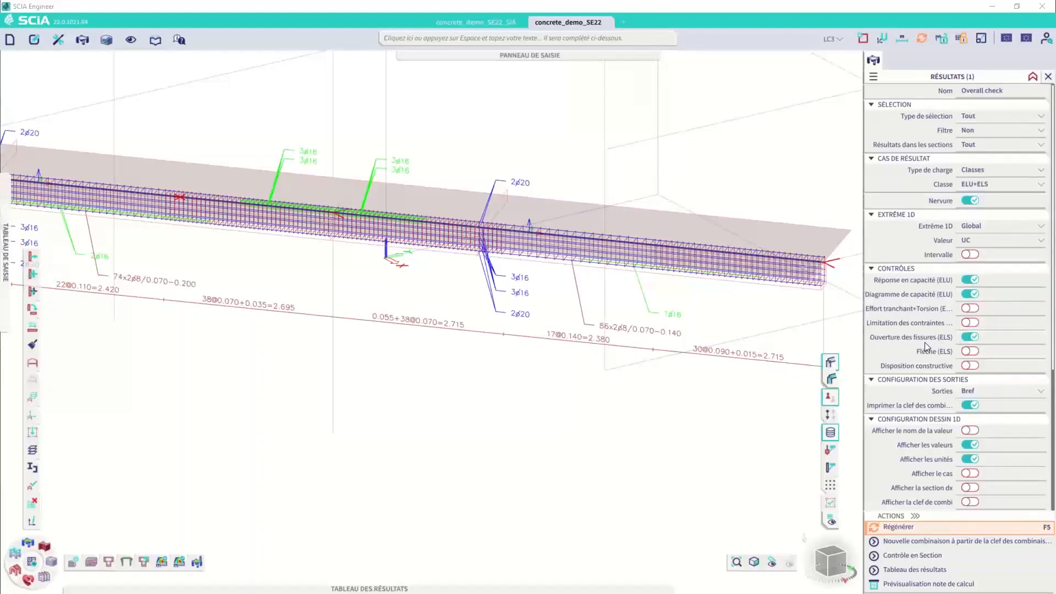
{"action": "left_click", "coordinate": [922, 526]}
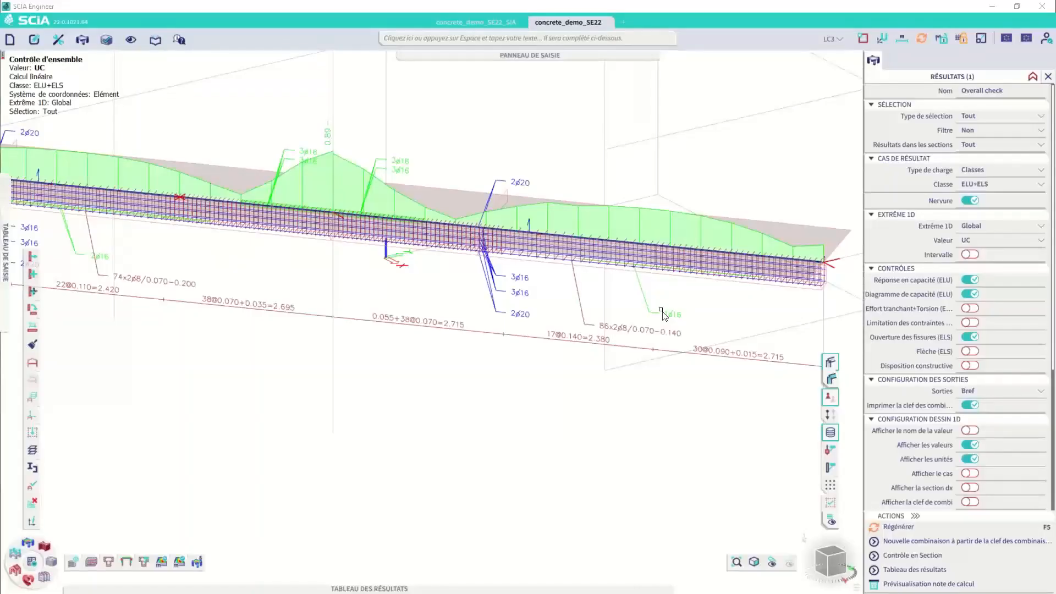
{"action": "middle_click_drag", "start_coordinate": [362, 224], "coordinate": [538, 301]}
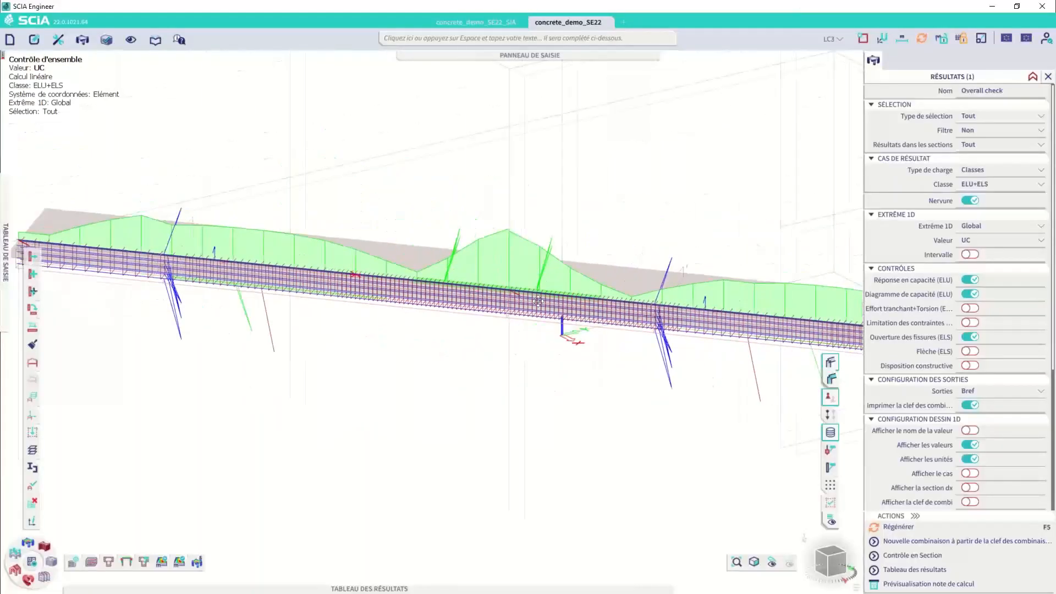
{"action": "scroll", "coordinate": [519, 242], "scroll_direction": "down", "scroll_amount": 3}
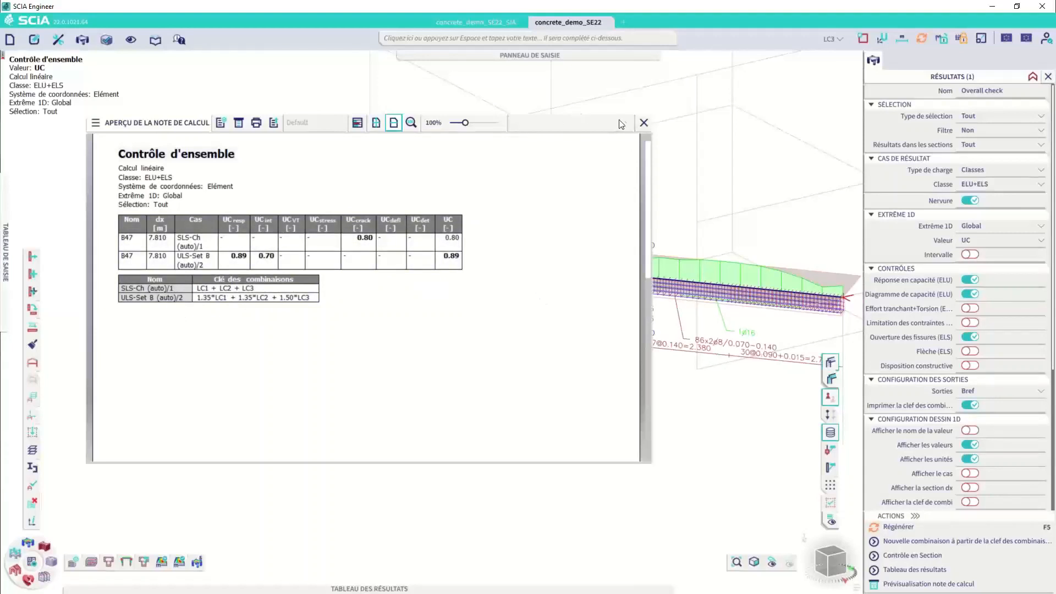
{"action": "left_click", "coordinate": [645, 122]}
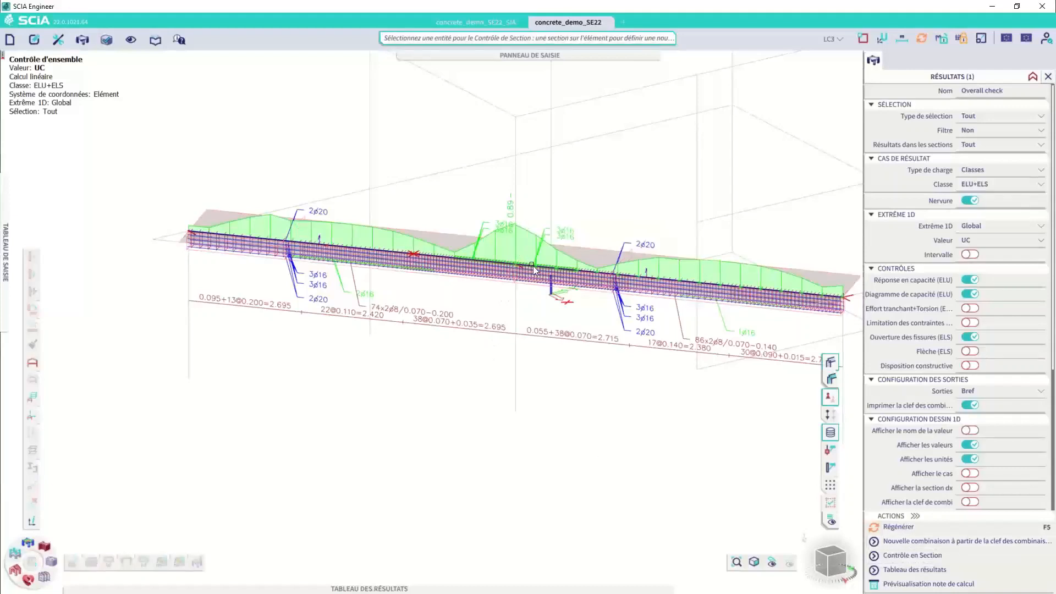
Step: Open the section check at the intermediate support between the two ribs and enlarge its window and calculation report area
{"action": "left_click", "coordinate": [516, 266]}
{"action": "scroll", "coordinate": [518, 266], "scroll_direction": "up", "scroll_amount": 5}
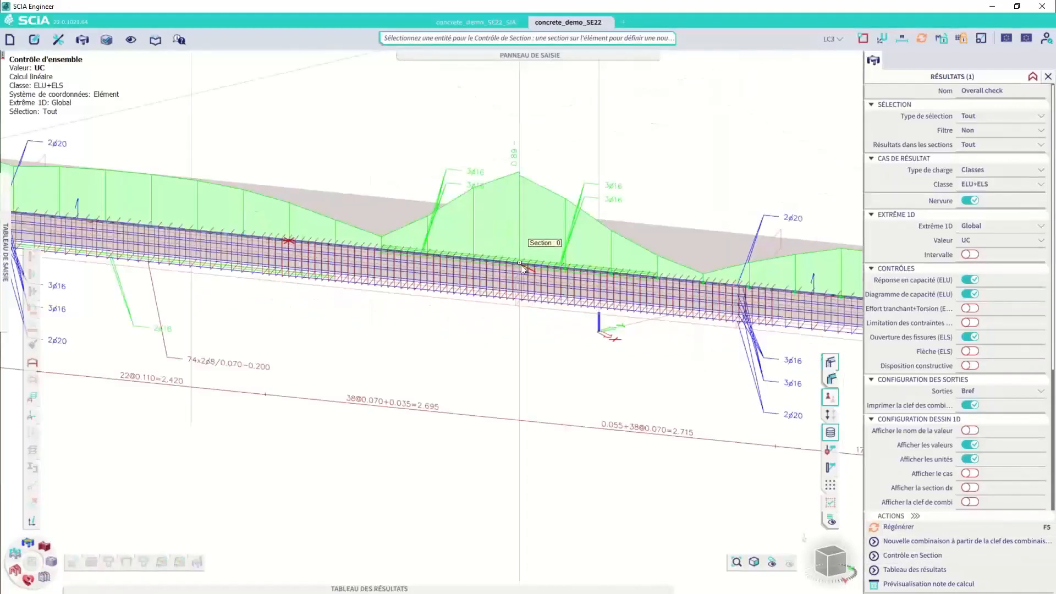
{"action": "left_click", "coordinate": [500, 283]}
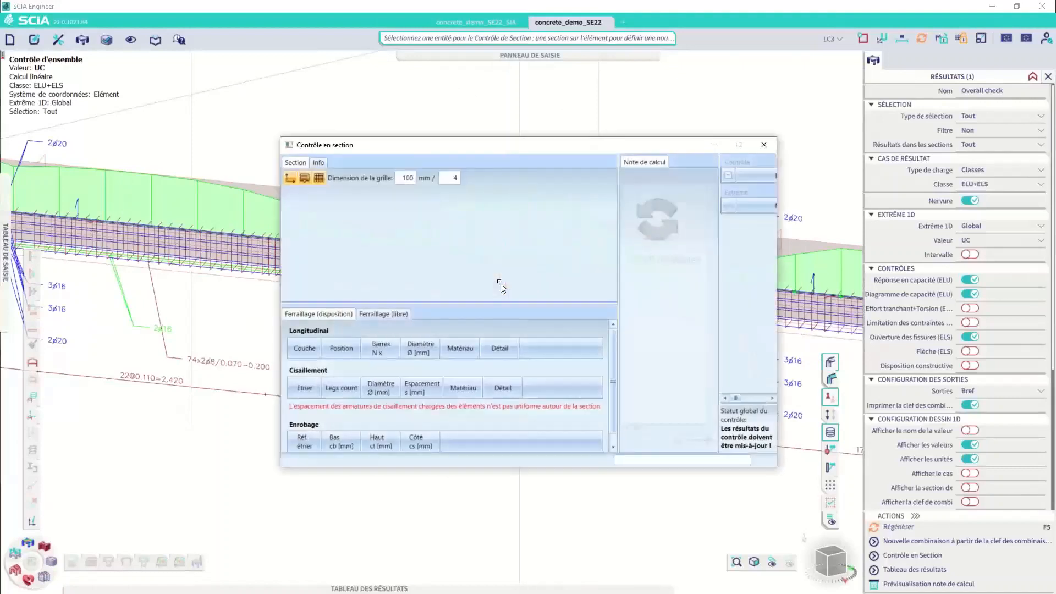
{"action": "left_click_drag", "start_coordinate": [440, 146], "coordinate": [247, 59]}
{"action": "left_click_drag", "start_coordinate": [589, 383], "coordinate": [1050, 593]}
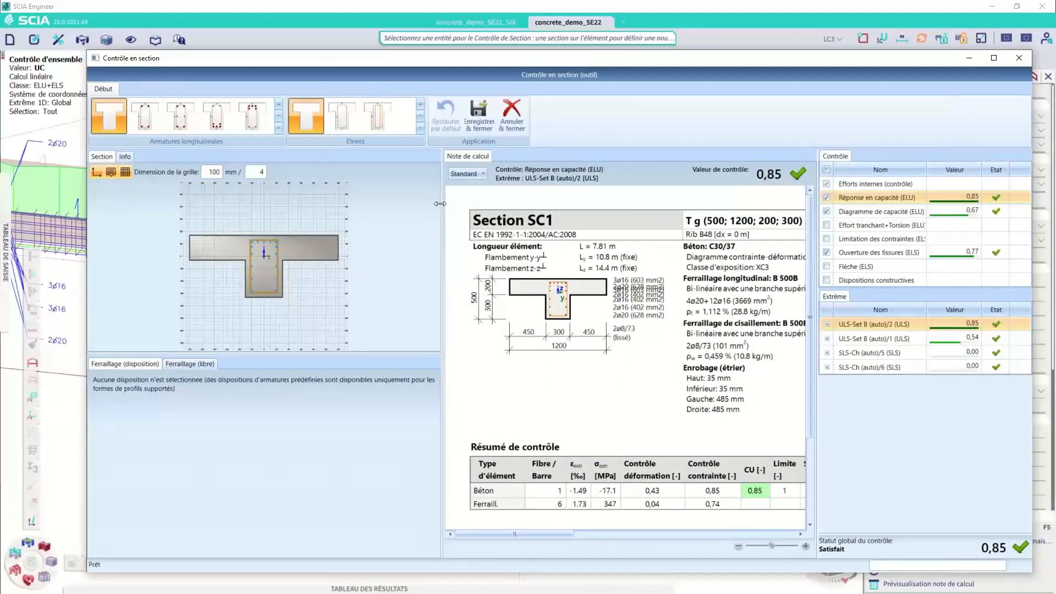
{"action": "left_click_drag", "start_coordinate": [440, 203], "coordinate": [329, 204]}
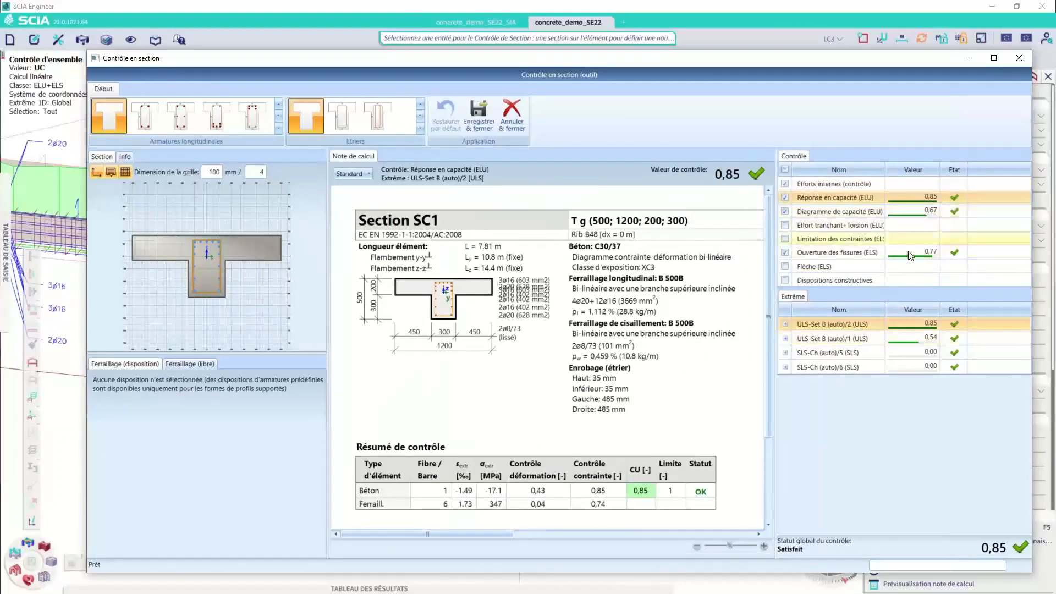
Step: Examine the standard calculation report of the "Réponse en capacité (ELU)" section check, from the reinforcement data to the check summary
{"action": "scroll", "coordinate": [544, 275], "scroll_direction": "down", "scroll_amount": 3}
{"action": "scroll", "coordinate": [556, 401], "scroll_direction": "up", "scroll_amount": 3}
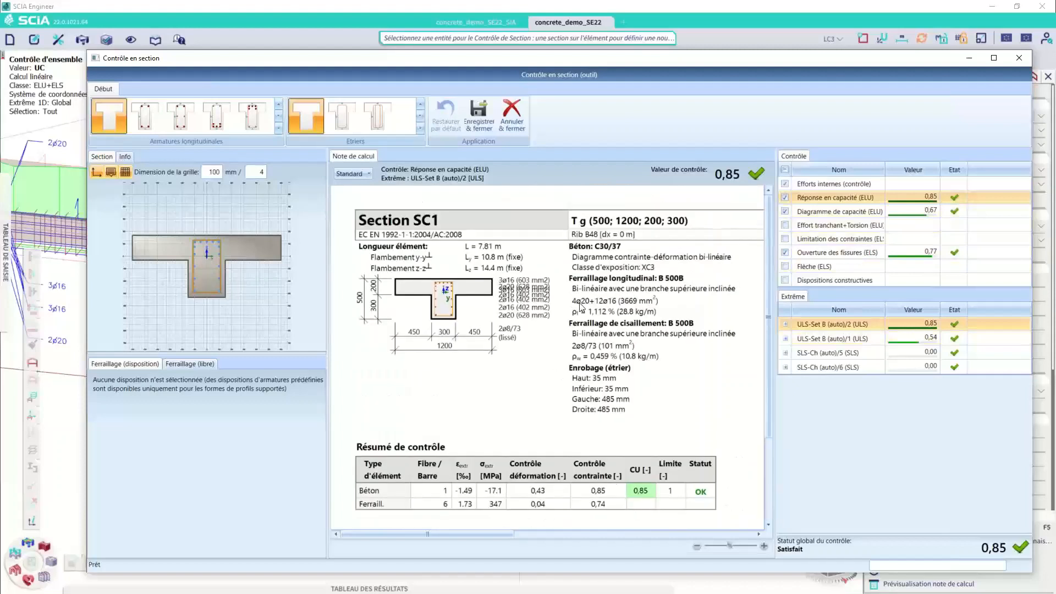
{"action": "scroll", "coordinate": [521, 251], "scroll_direction": "down", "scroll_amount": 2}
{"action": "scroll", "coordinate": [495, 248], "scroll_direction": "up", "scroll_amount": 2}
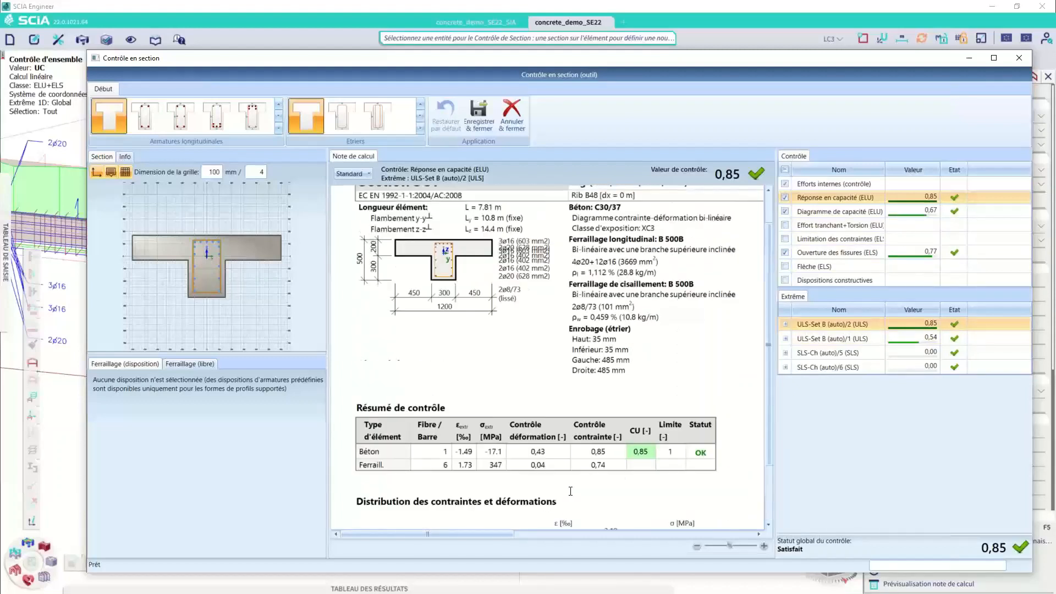
{"action": "scroll", "coordinate": [434, 245], "scroll_direction": "up", "scroll_amount": 1}
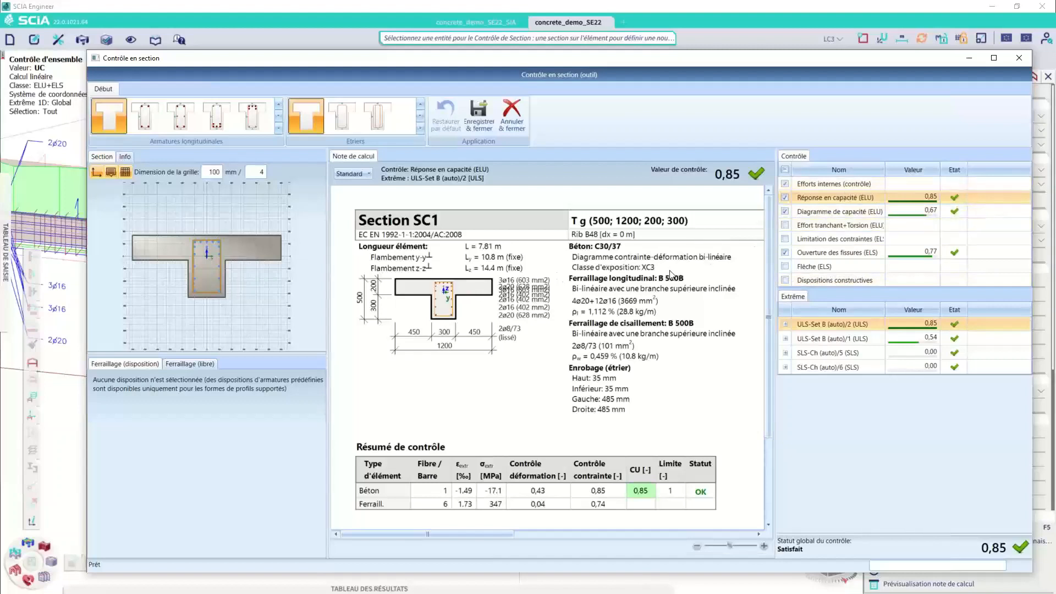
{"action": "scroll", "coordinate": [549, 286], "scroll_direction": "down", "scroll_amount": 2}
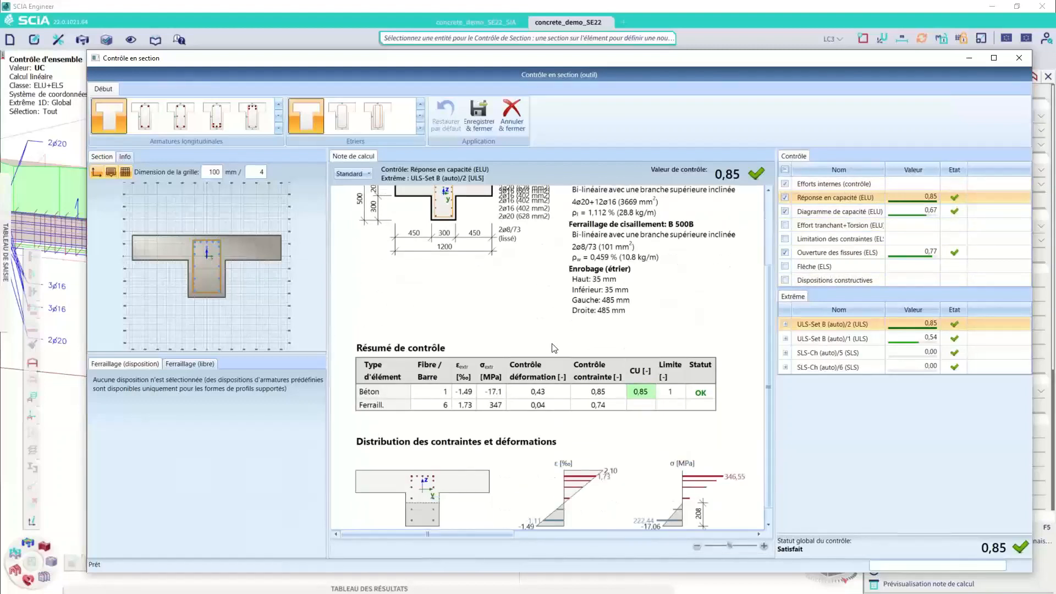
{"action": "scroll", "coordinate": [553, 355], "scroll_direction": "up", "scroll_amount": 1}
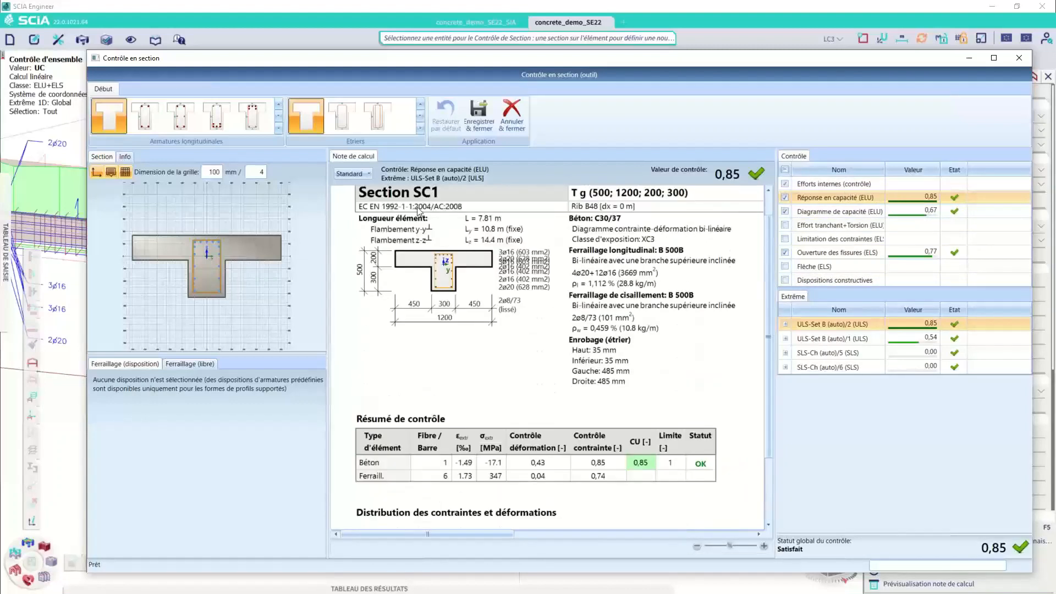
Step: Set the capacity response report to "Détails" and examine its material, internal force and section property calculations
{"action": "left_click", "coordinate": [366, 174]}
{"action": "left_click", "coordinate": [352, 195]}
{"action": "scroll", "coordinate": [594, 239], "scroll_direction": "down", "scroll_amount": 10}
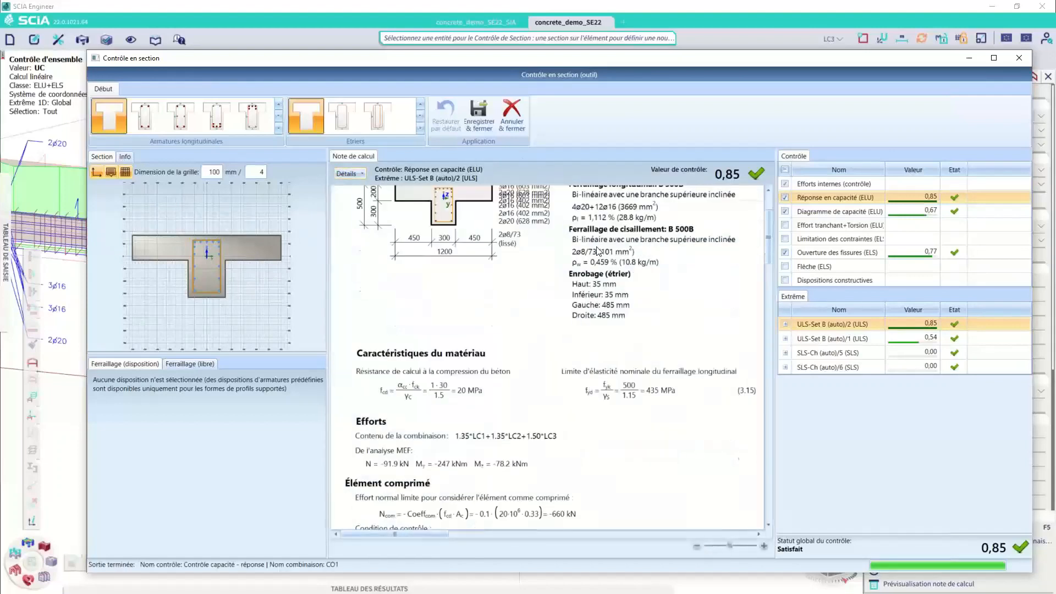
{"action": "scroll", "coordinate": [603, 245], "scroll_direction": "down", "scroll_amount": 8}
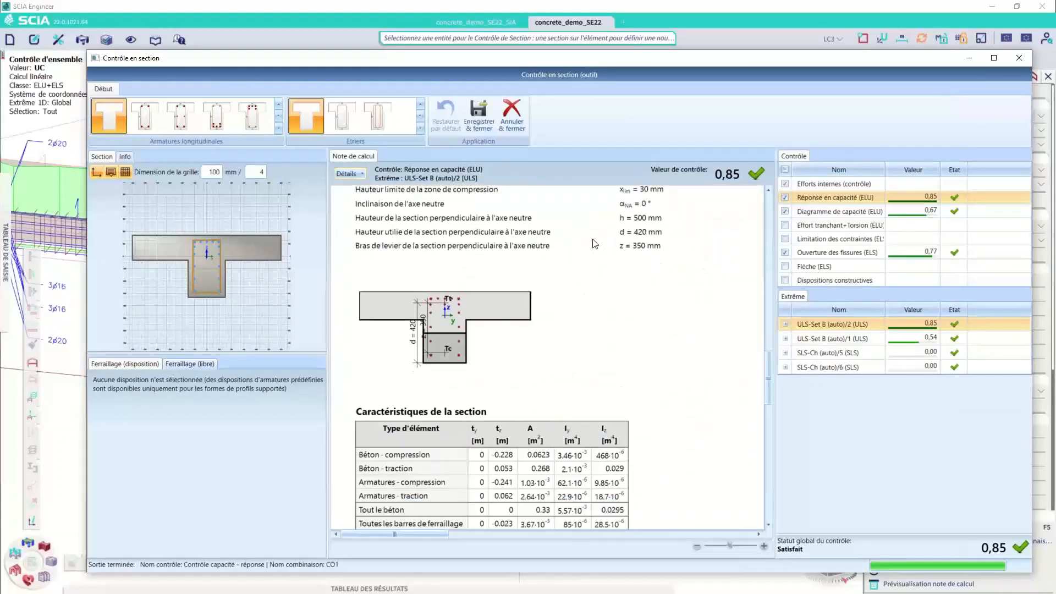
{"action": "scroll", "coordinate": [610, 249], "scroll_direction": "up", "scroll_amount": 5}
Step: Display the "Ouverture des fissures (ELS)" check in "Détails" output, examine the crack width calculation, and close the section check
{"action": "left_click", "coordinate": [836, 253]}
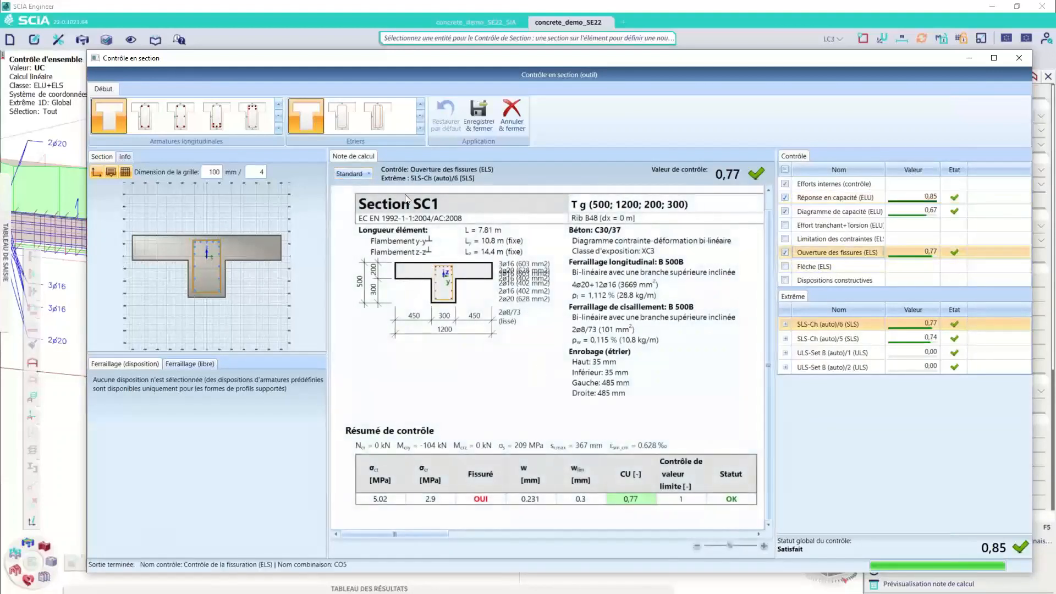
{"action": "left_click", "coordinate": [367, 175]}
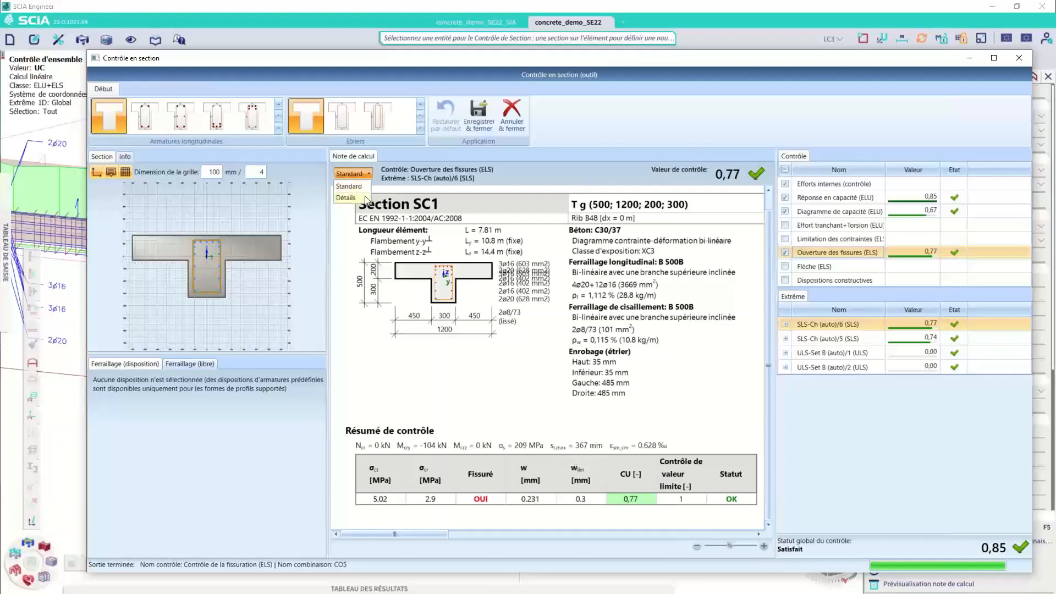
{"action": "left_click", "coordinate": [360, 199]}
{"action": "scroll", "coordinate": [600, 277], "scroll_direction": "down", "scroll_amount": 20}
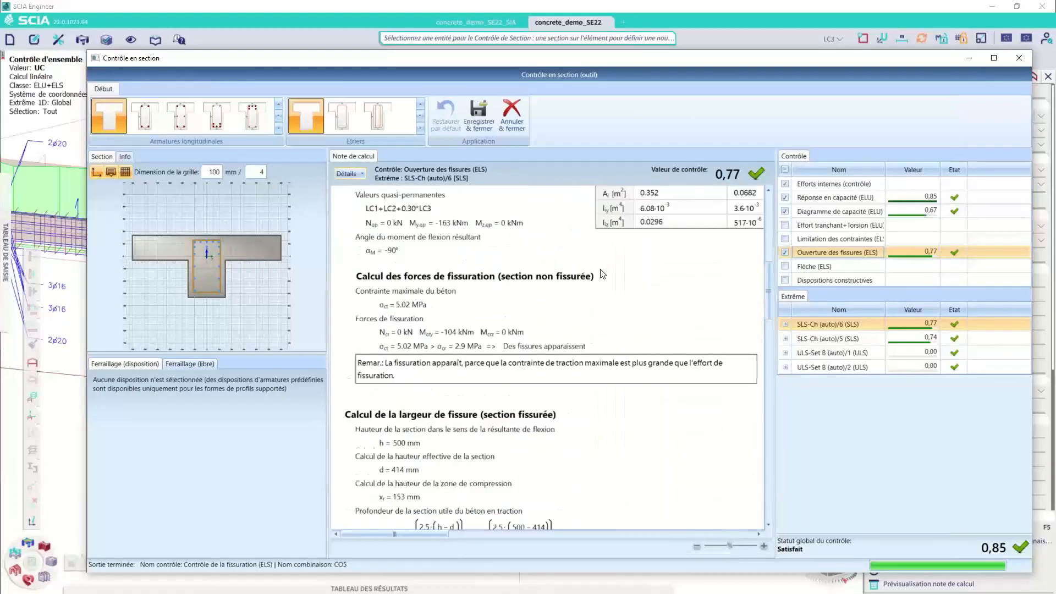
{"action": "scroll", "coordinate": [598, 298], "scroll_direction": "down", "scroll_amount": 6}
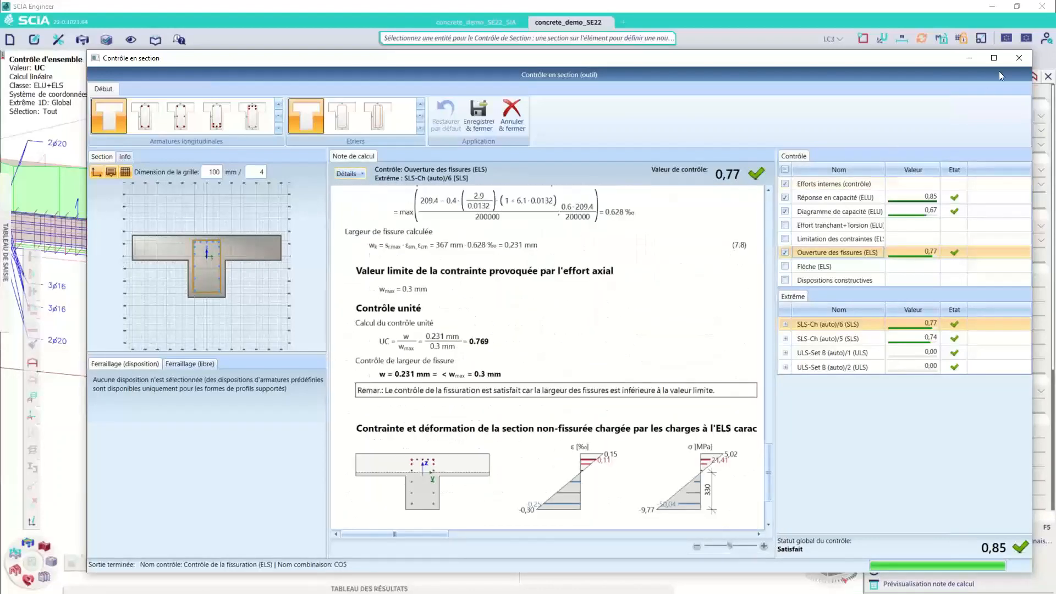
{"action": "left_click", "coordinate": [1018, 58]}
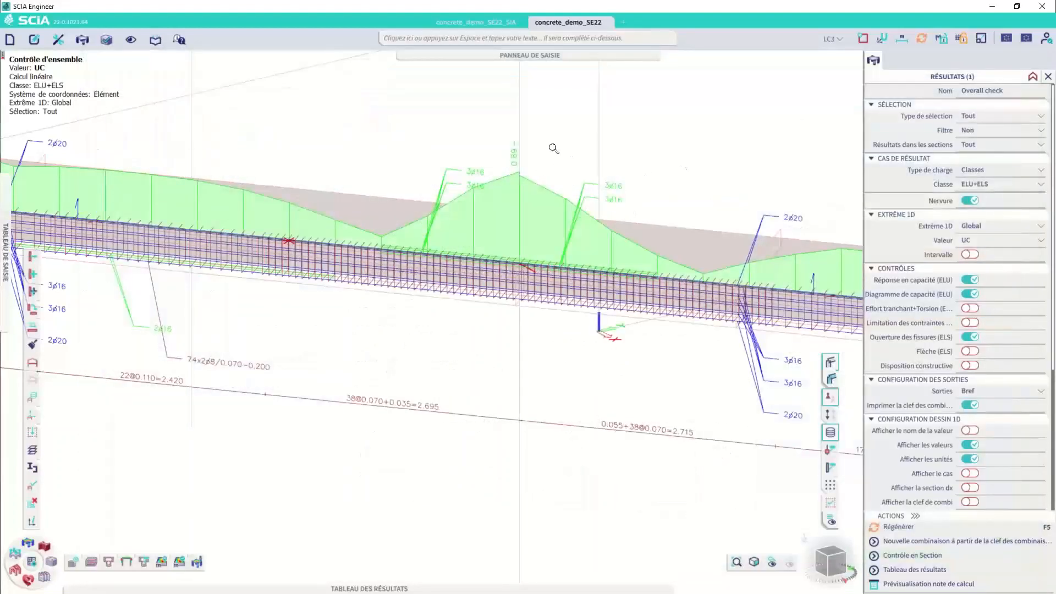
Step: Show the whole structure again, isolate the column under the intermediate rib support, and turn off its surface display
{"action": "scroll", "coordinate": [554, 148], "scroll_direction": "down", "scroll_amount": 5}
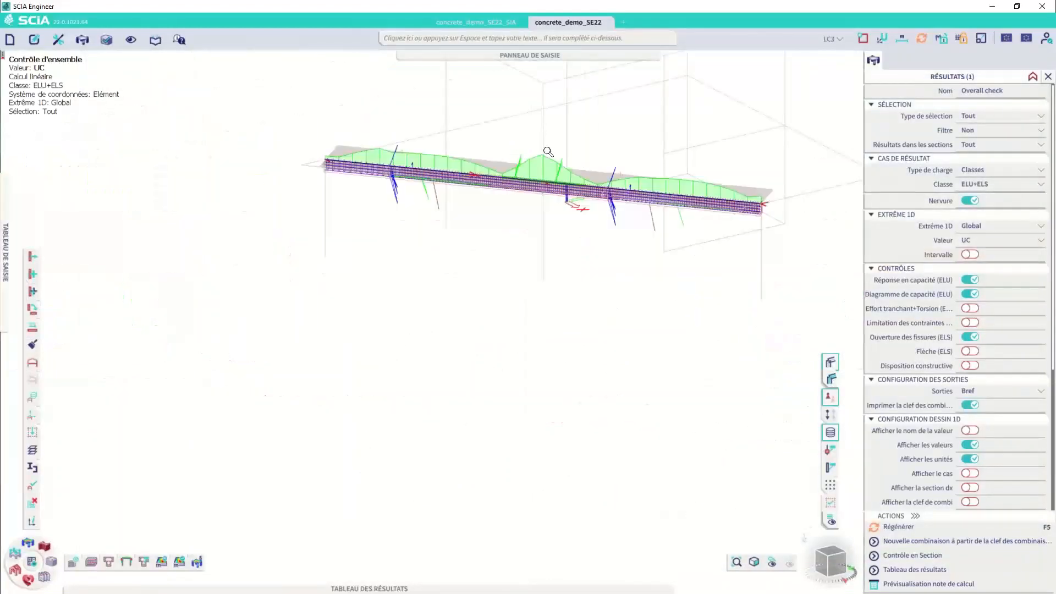
{"action": "left_click", "coordinate": [40, 366]}
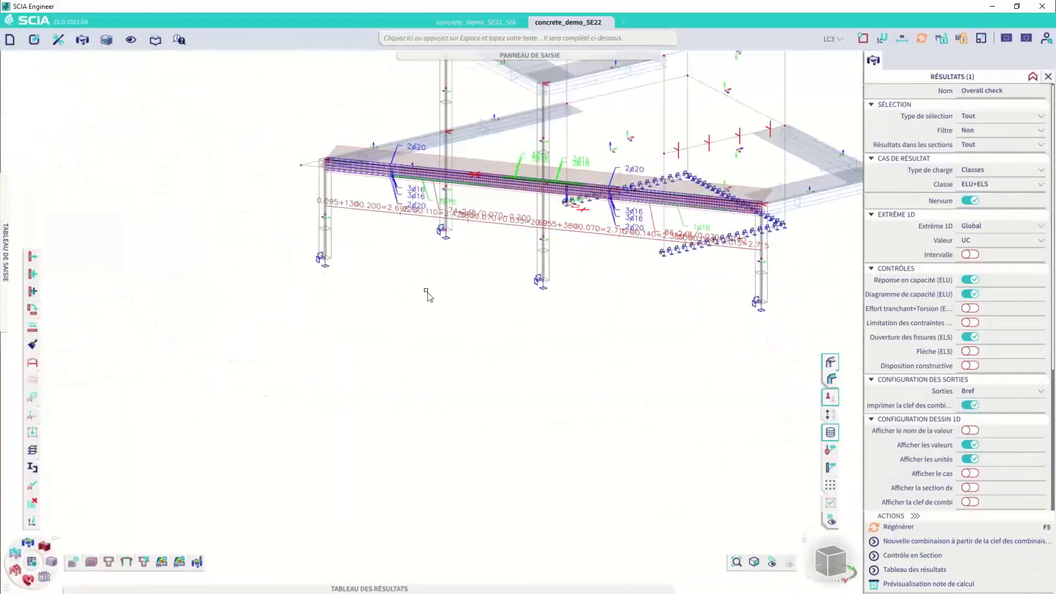
{"action": "left_click", "coordinate": [542, 263]}
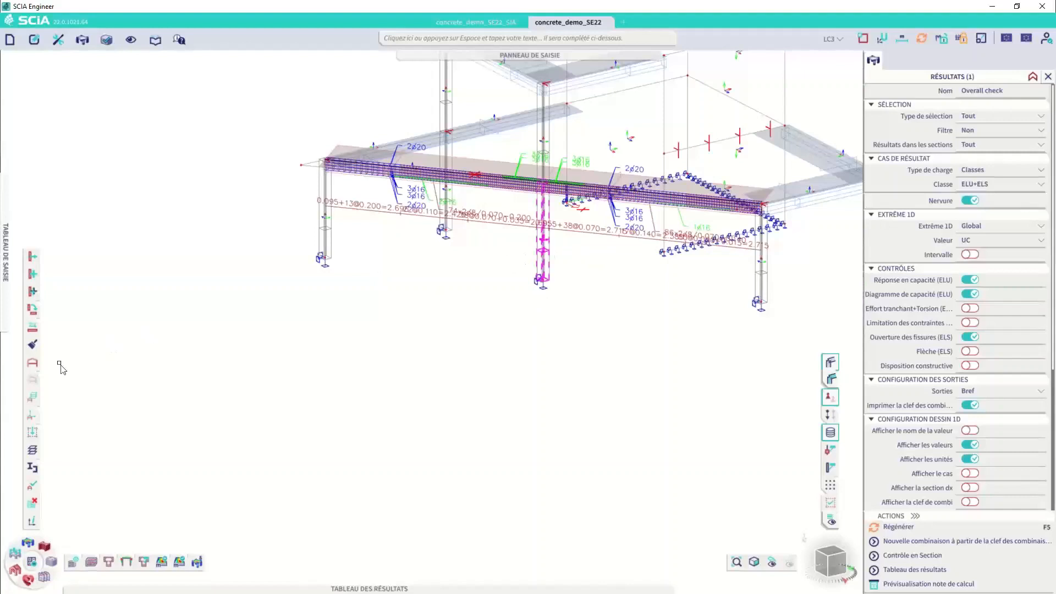
{"action": "left_click", "coordinate": [33, 380]}
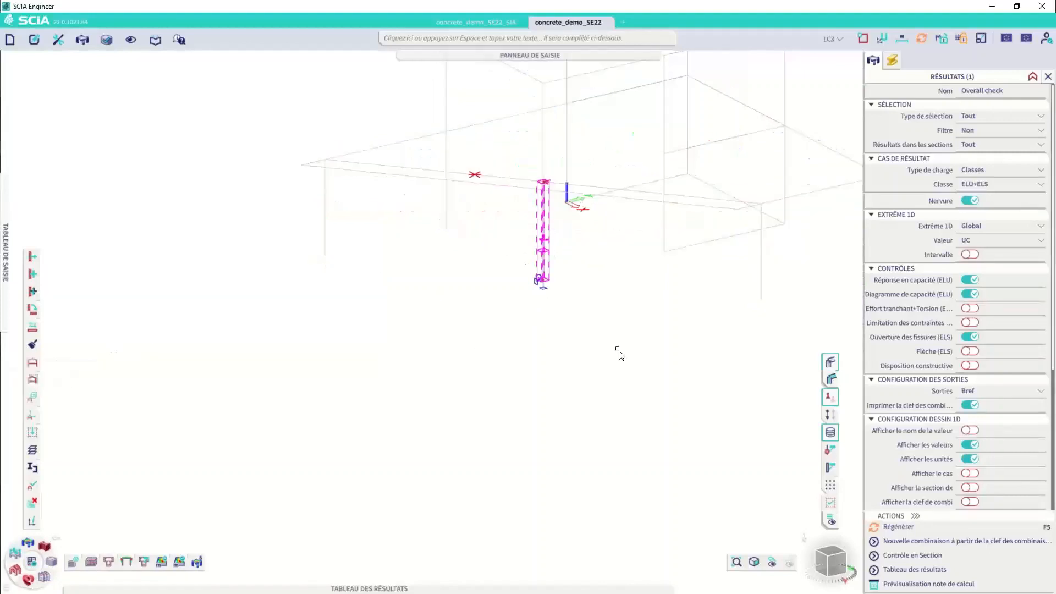
{"action": "left_click", "coordinate": [830, 363]}
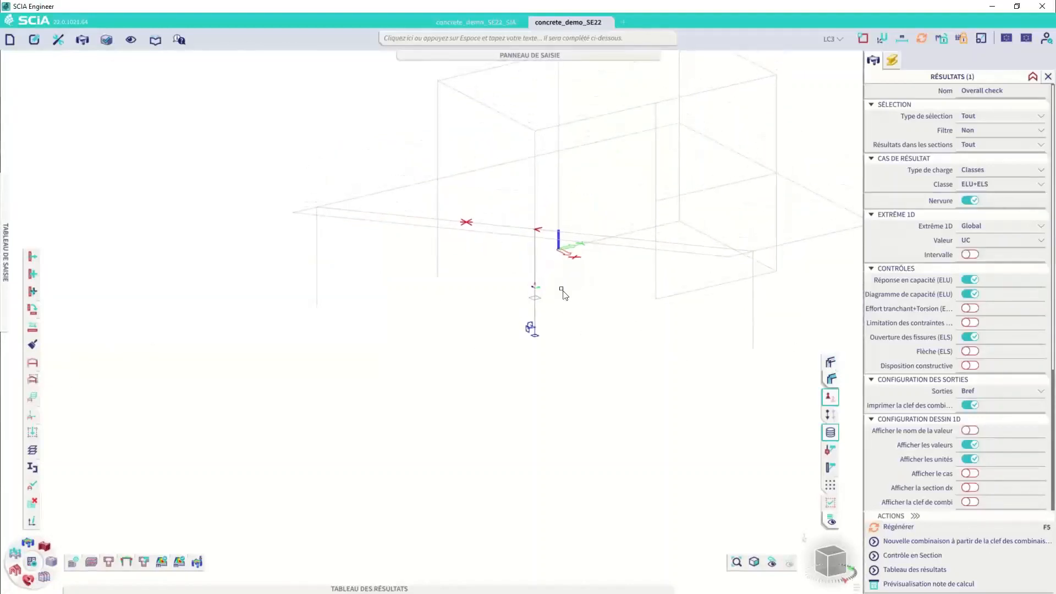
Step: Display the isolated column's 1D concrete member data and open its Column_Rect reinforcement template for editing
{"action": "left_click", "coordinate": [535, 273]}
{"action": "left_click", "coordinate": [892, 61]}
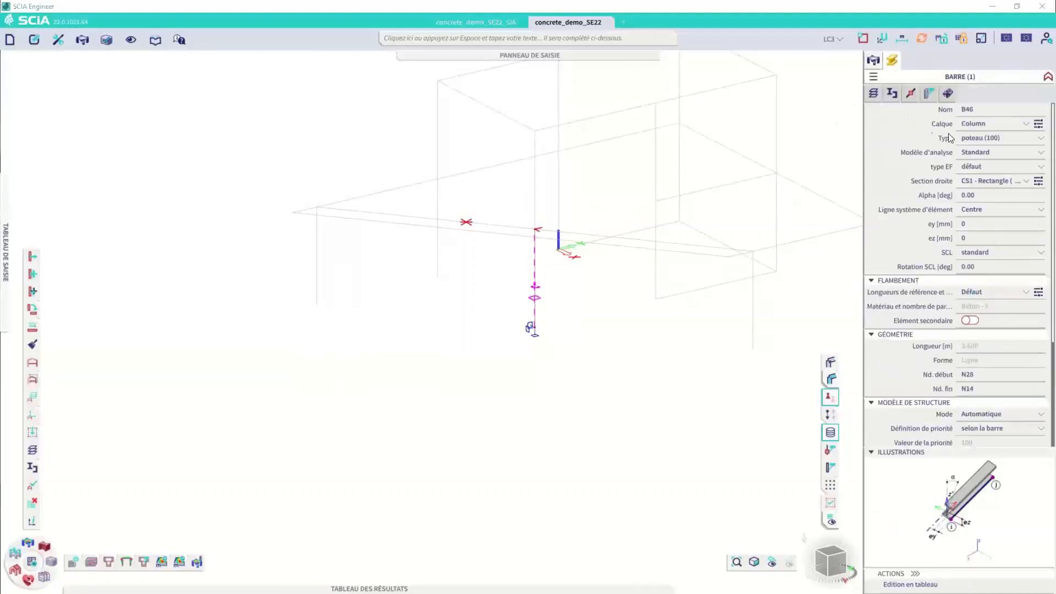
{"action": "left_click", "coordinate": [929, 94]}
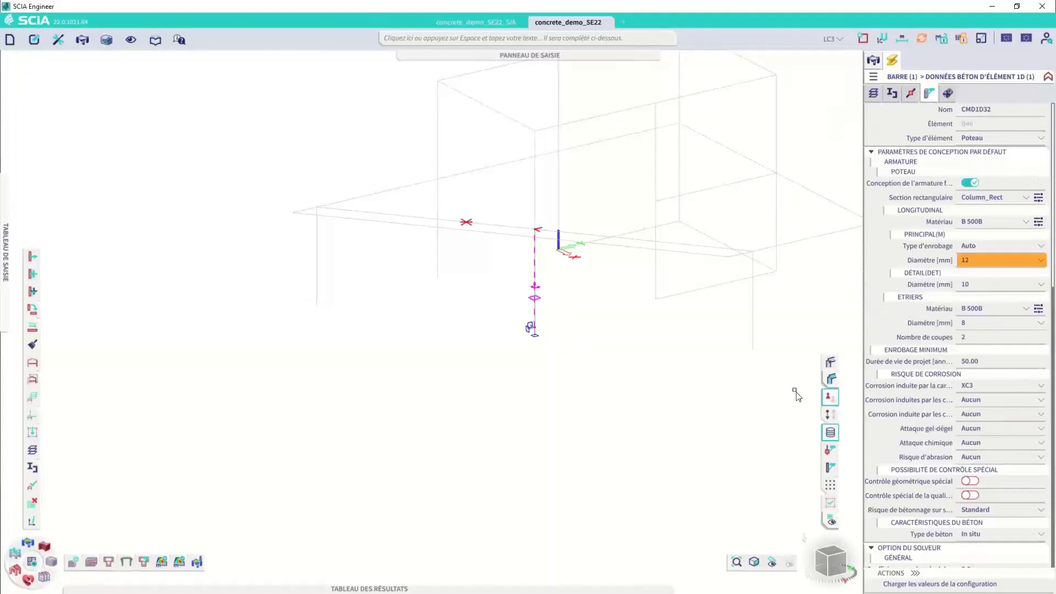
{"action": "left_click", "coordinate": [1038, 197]}
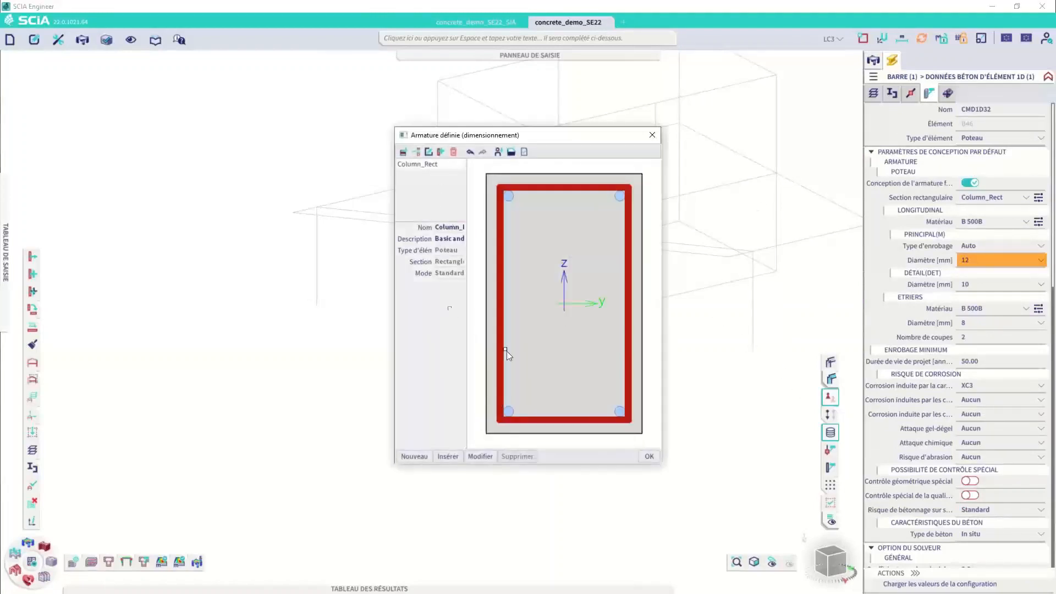
{"action": "left_click", "coordinate": [482, 457]}
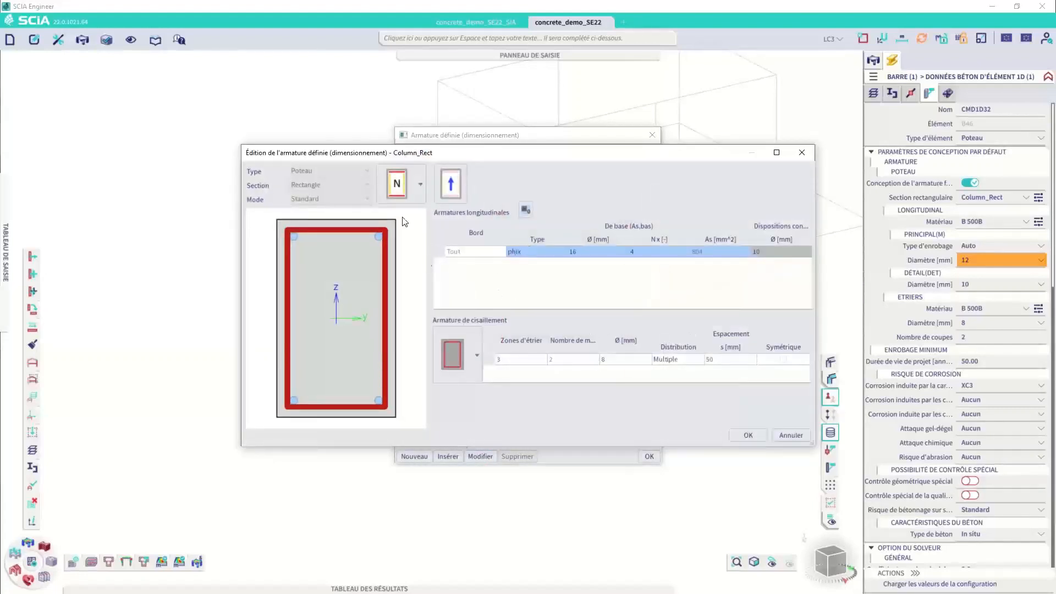
Step: Keep the "Nombre" bar layout, try the "Liste par diamètre" type for the longitudinal bars, and view the selectable diameters
{"action": "left_click", "coordinate": [400, 186]}
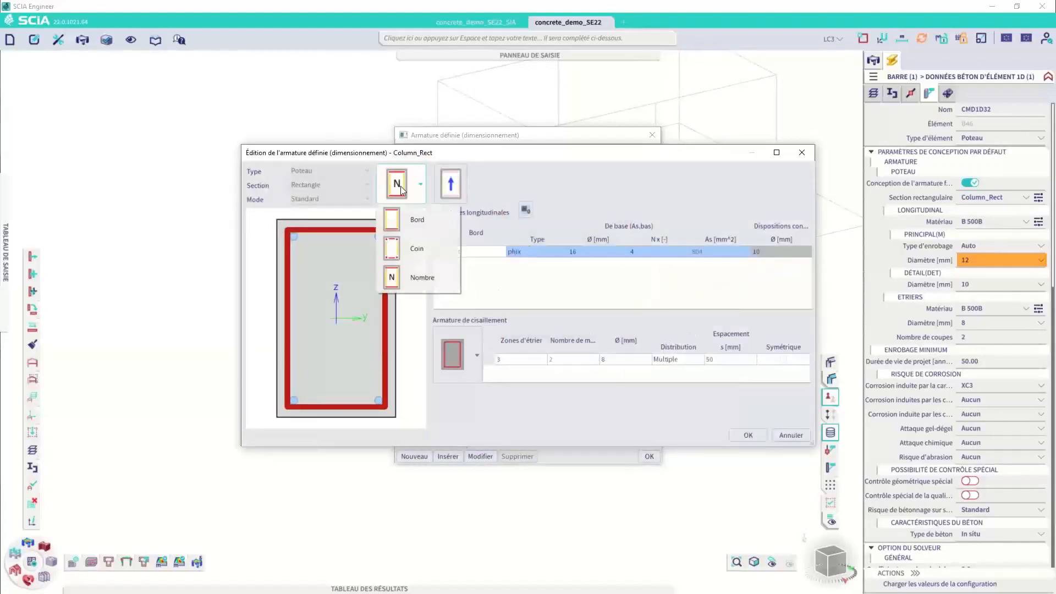
{"action": "left_click", "coordinate": [431, 281]}
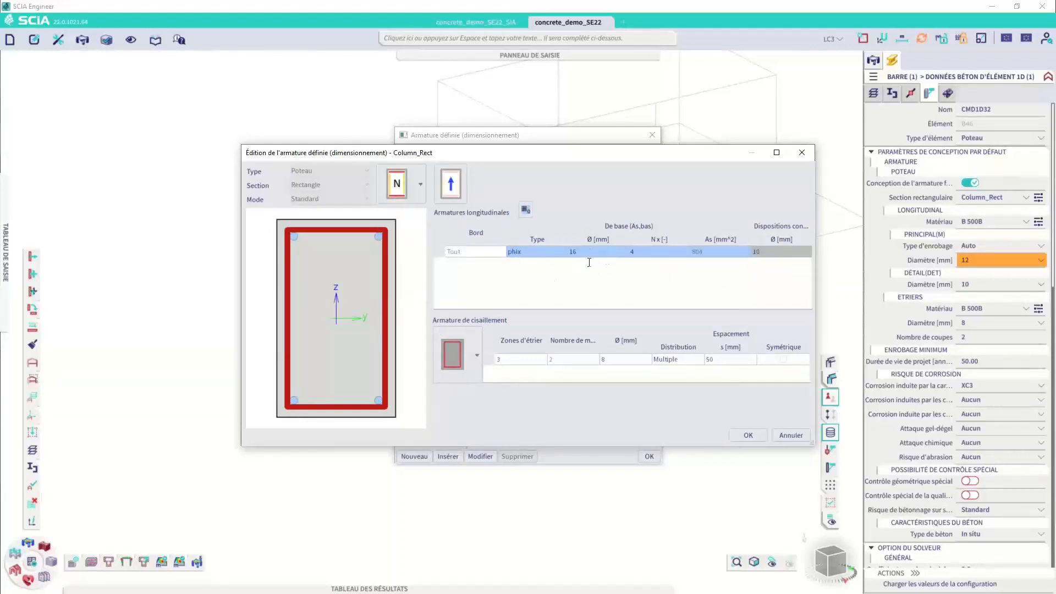
{"action": "left_click", "coordinate": [647, 254]}
{"action": "left_click", "coordinate": [549, 251]}
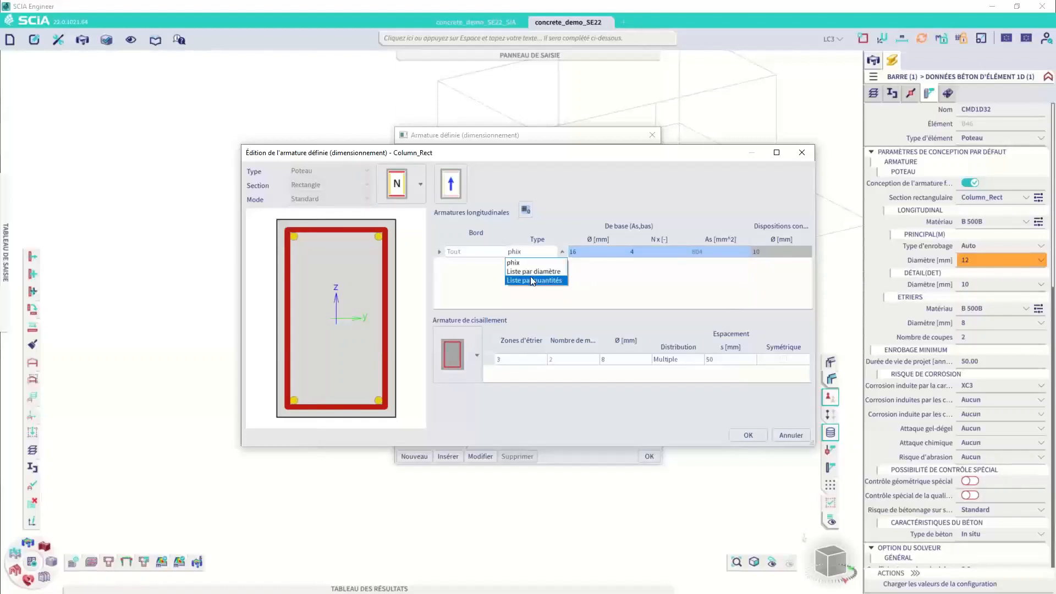
{"action": "left_click", "coordinate": [533, 272]}
{"action": "left_click", "coordinate": [594, 252]}
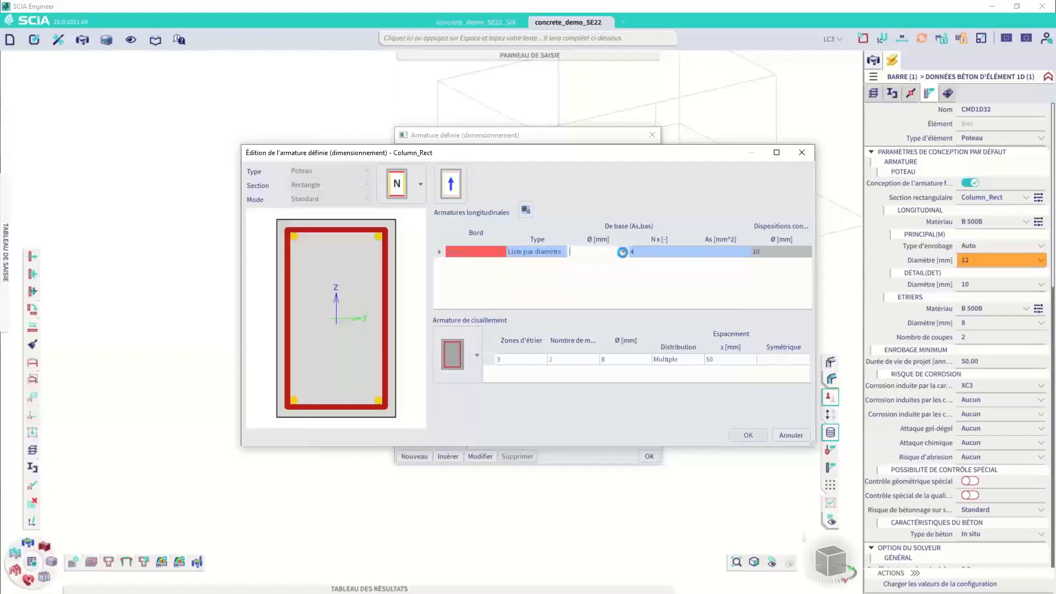
{"action": "left_click", "coordinate": [623, 252]}
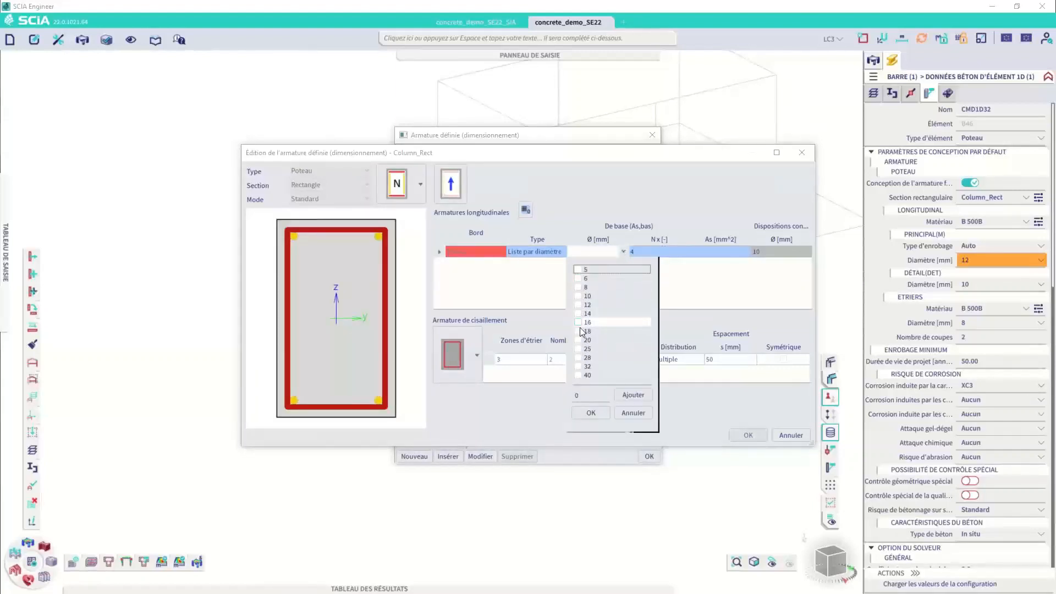
Step: Try the "Liste par quantités" type, view the selectable bar counts, discard the template changes, and close the template library
{"action": "left_click", "coordinate": [558, 270]}
{"action": "left_click", "coordinate": [560, 256]}
{"action": "left_click", "coordinate": [534, 275]}
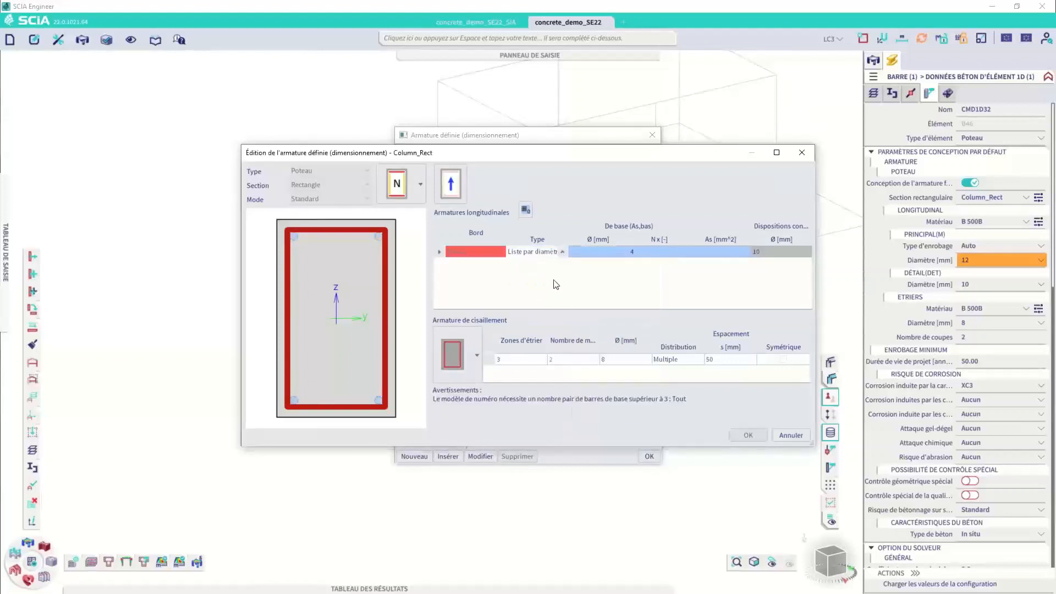
{"action": "left_click", "coordinate": [649, 255]}
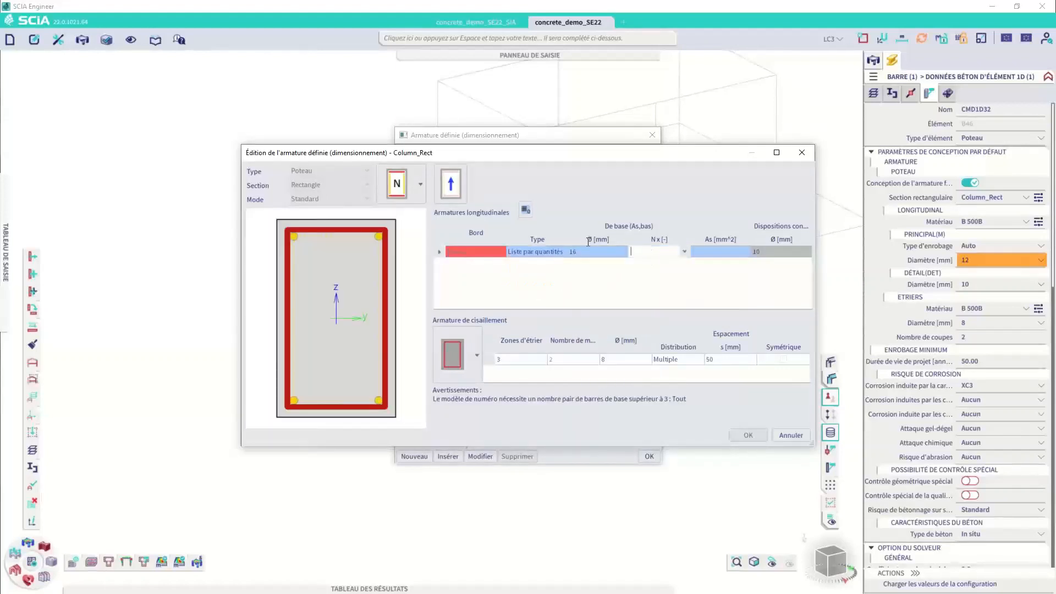
{"action": "left_click", "coordinate": [684, 252]}
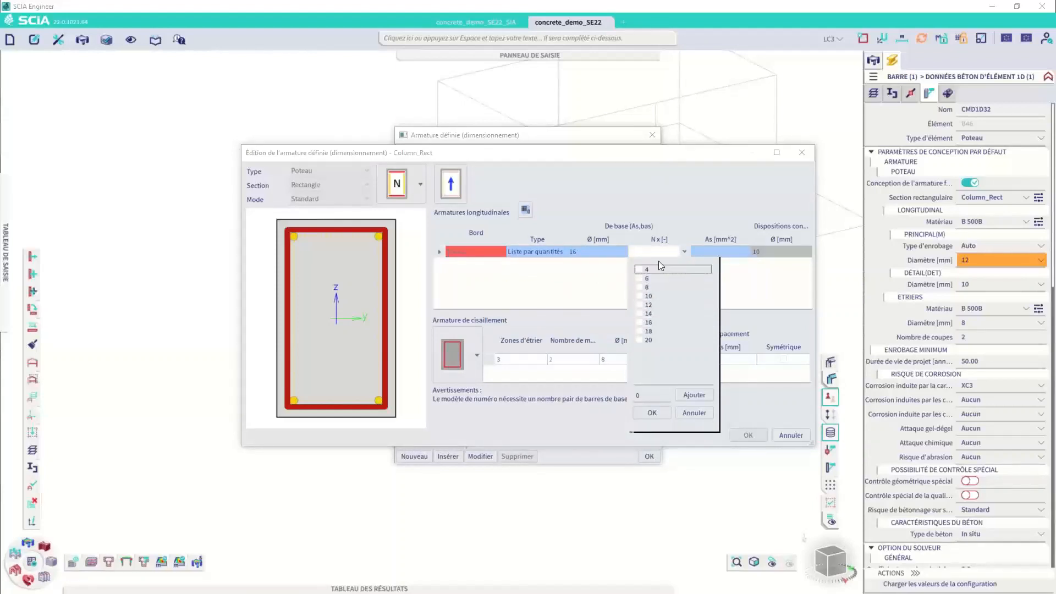
{"action": "left_click", "coordinate": [695, 412]}
{"action": "left_click", "coordinate": [790, 436]}
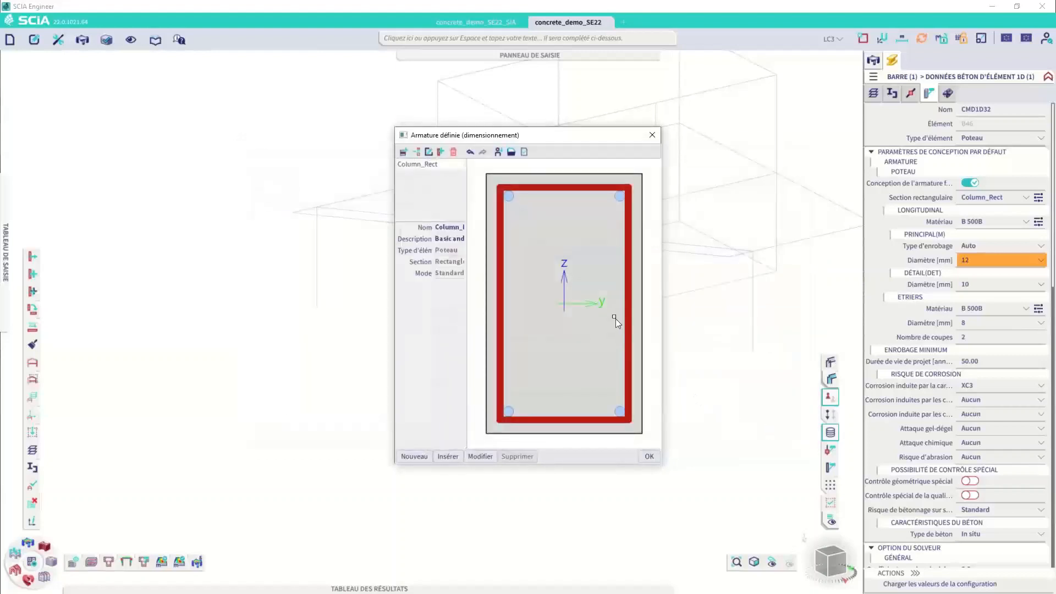
{"action": "left_click", "coordinate": [652, 134]}
Step: Run the 1D reinforcement design on the isolated column with value type "Requis" and value As,req
{"action": "left_click", "coordinate": [876, 61]}
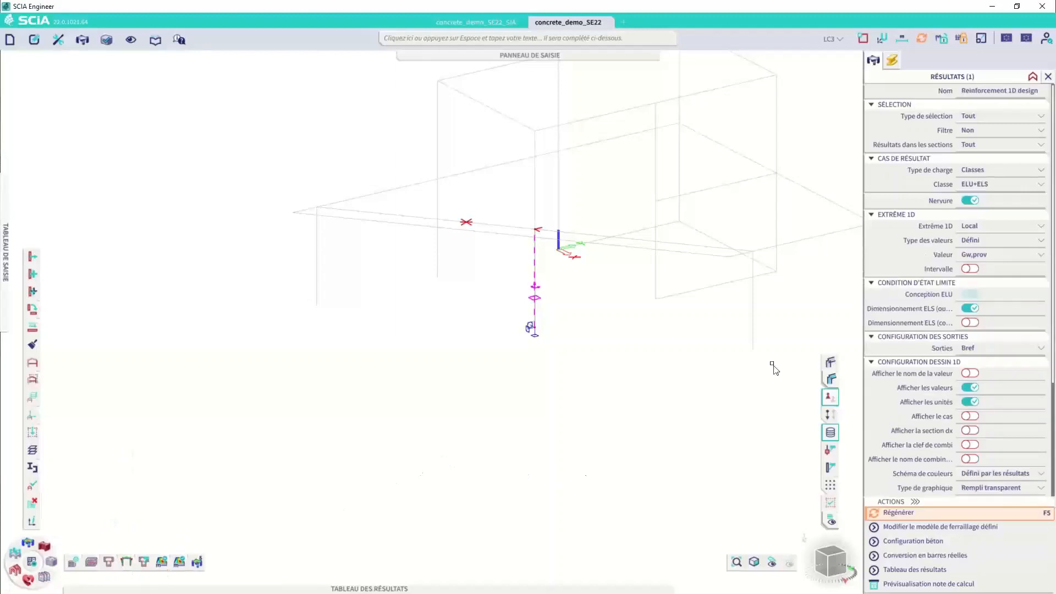
{"action": "left_click", "coordinate": [989, 241]}
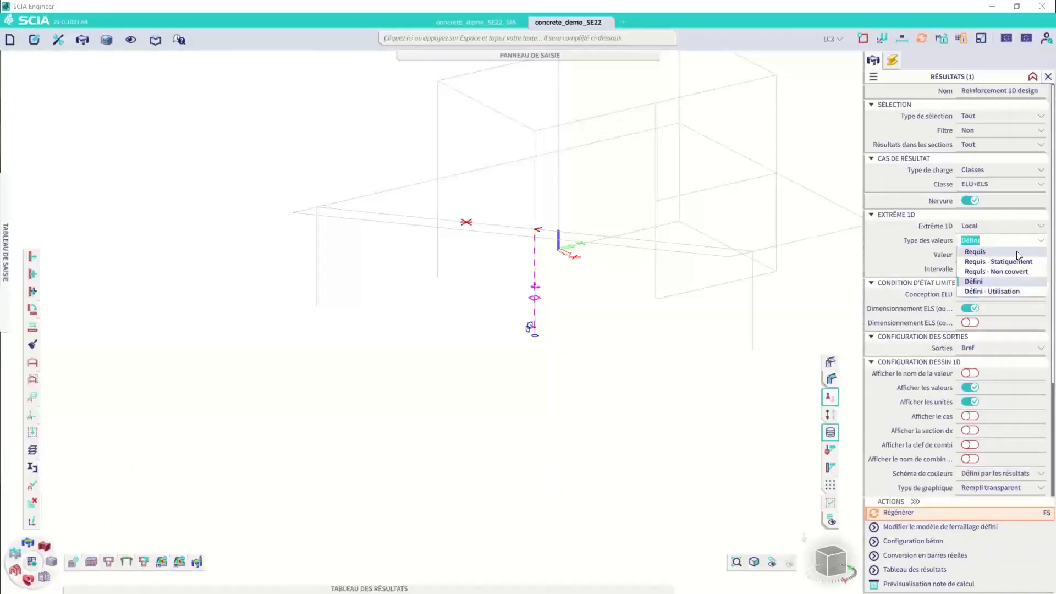
{"action": "left_click", "coordinate": [975, 251]}
{"action": "left_click", "coordinate": [972, 254]}
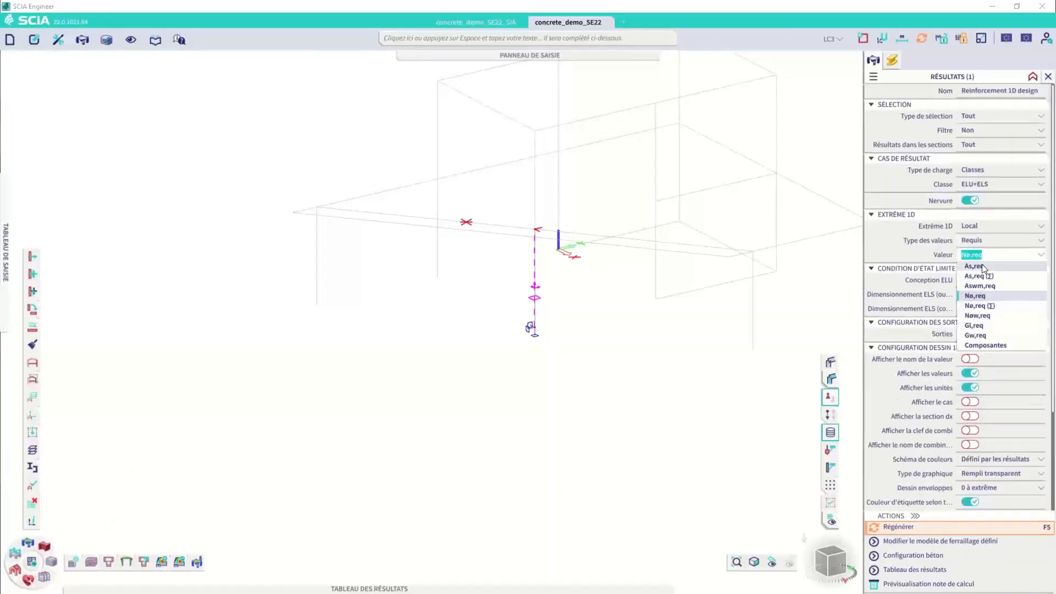
{"action": "left_click", "coordinate": [1033, 292]}
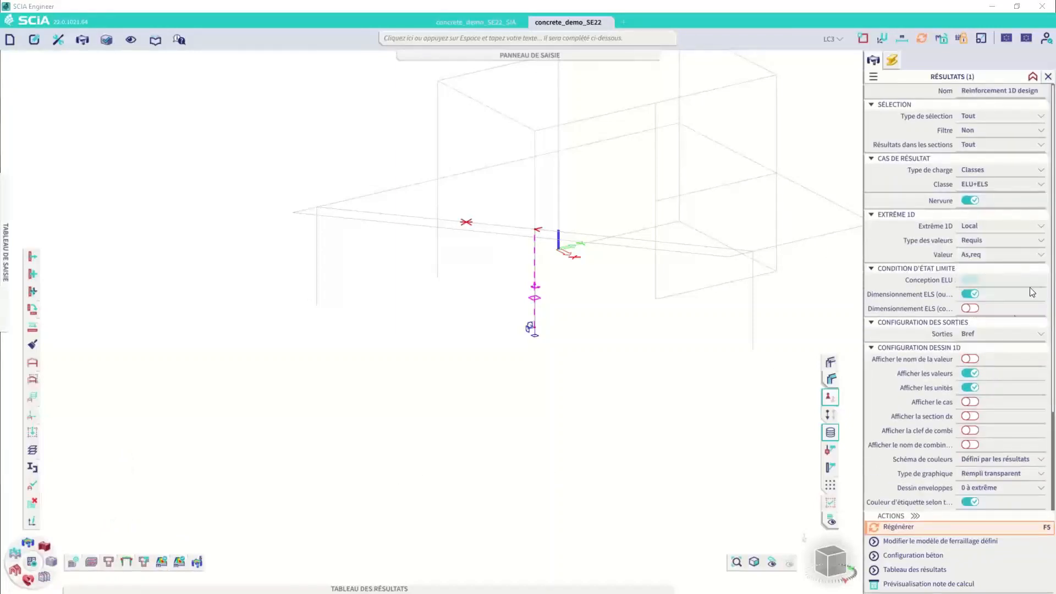
{"action": "left_click", "coordinate": [908, 527]}
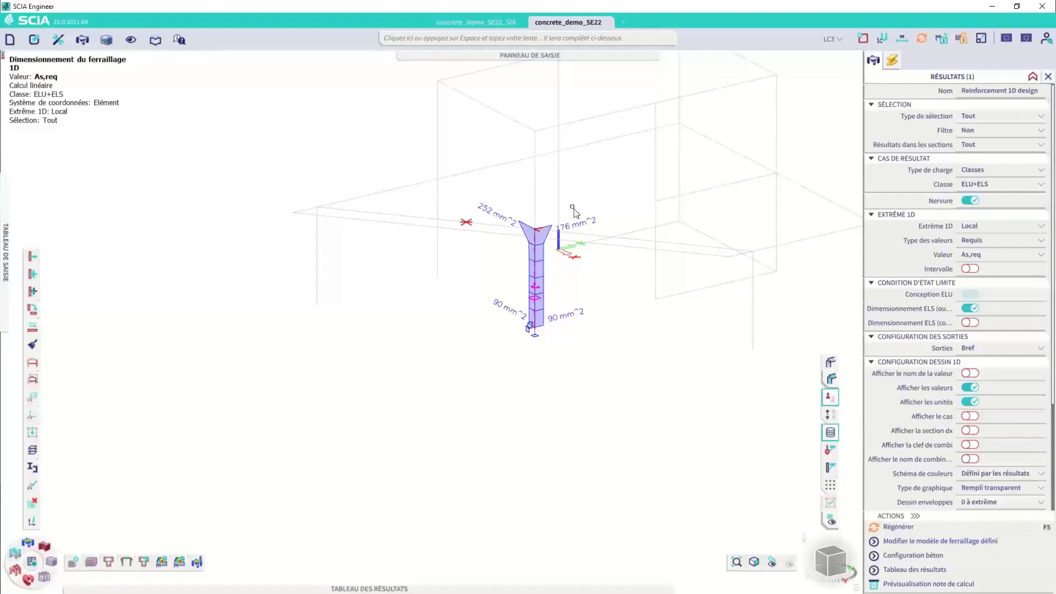
Step: Examine the required reinforcement areas along the isolated column and show its local axis labels
{"action": "scroll", "coordinate": [538, 215], "scroll_direction": "up", "scroll_amount": 2}
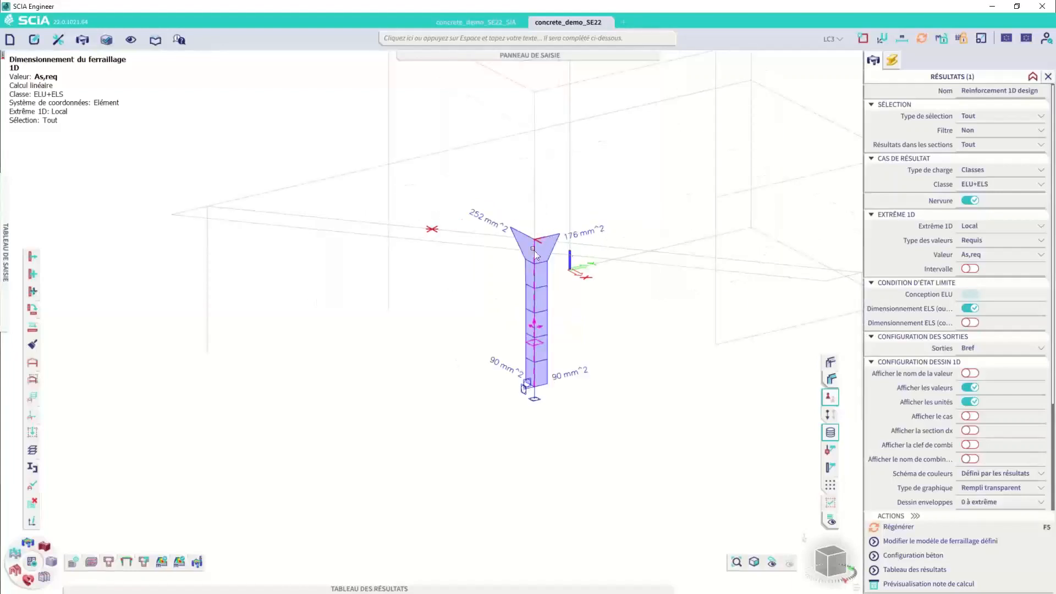
{"action": "scroll", "coordinate": [493, 221], "scroll_direction": "up", "scroll_amount": 3}
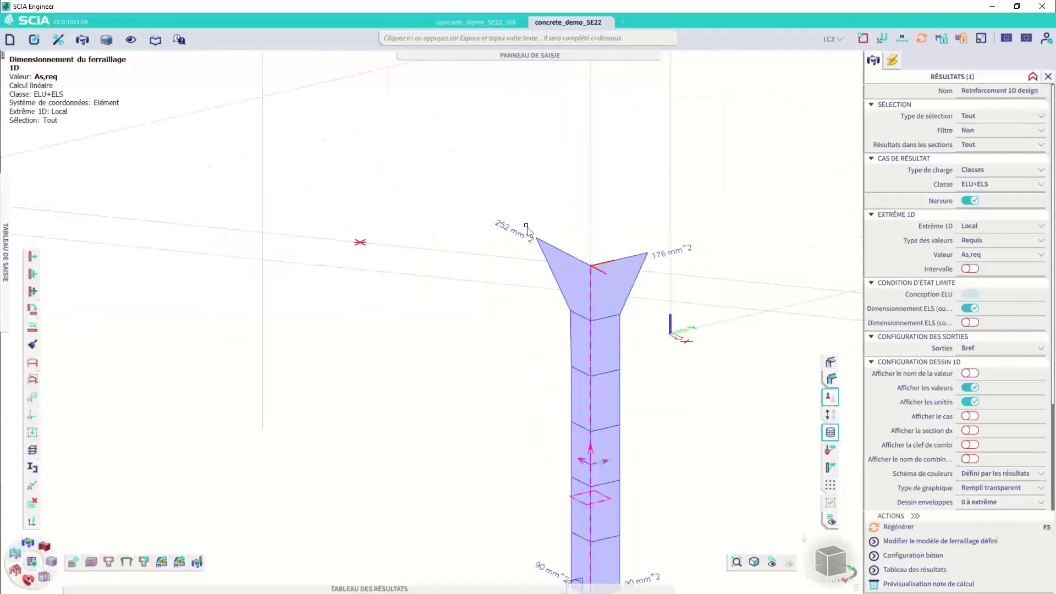
{"action": "scroll", "coordinate": [512, 241], "scroll_direction": "down", "scroll_amount": 3}
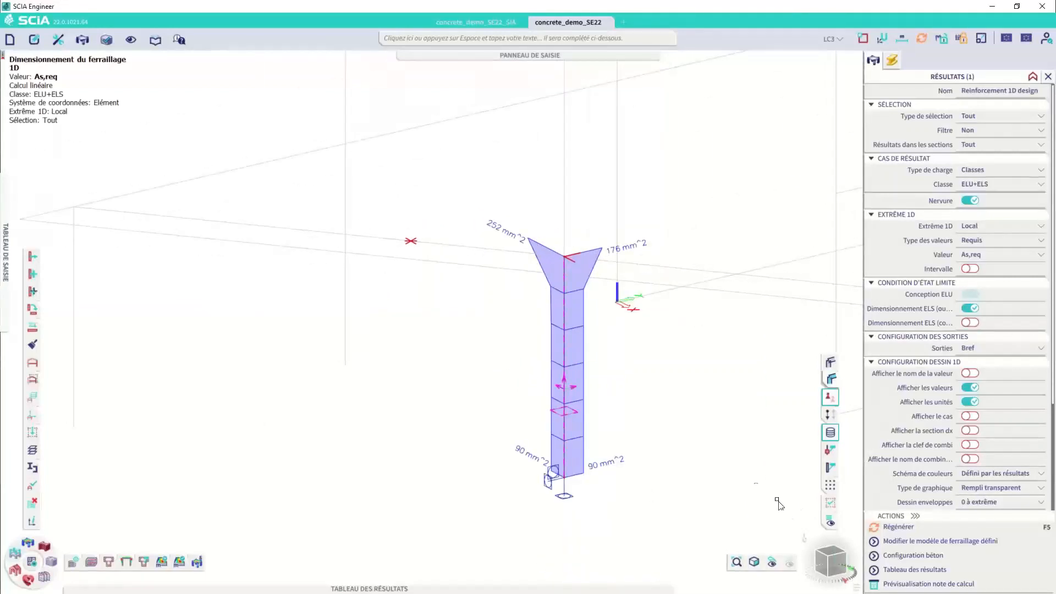
{"action": "left_click", "coordinate": [829, 522]}
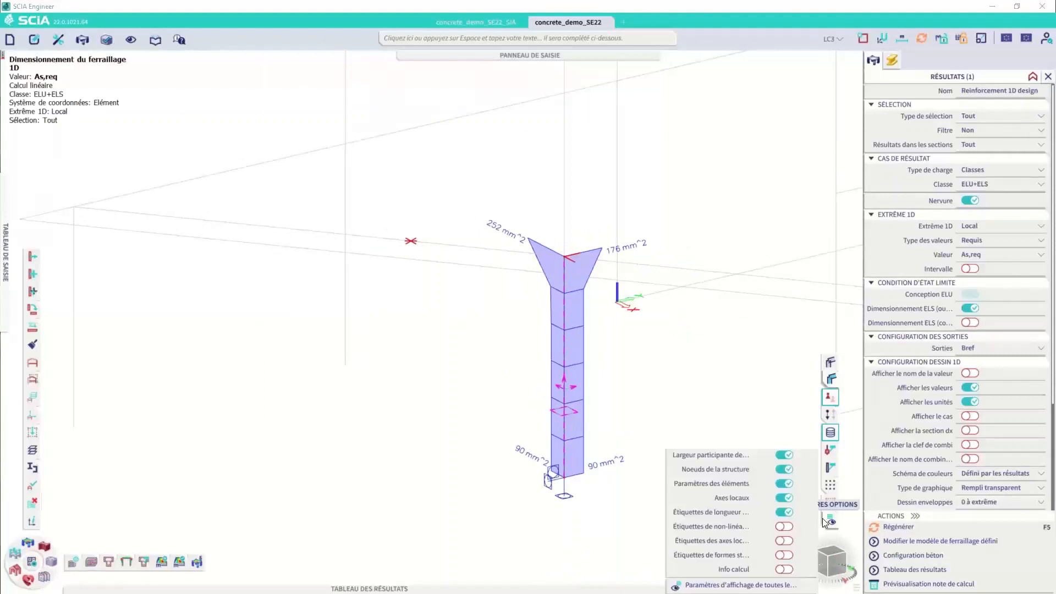
{"action": "left_click", "coordinate": [784, 541]}
{"action": "scroll", "coordinate": [553, 380], "scroll_direction": "up", "scroll_amount": 3}
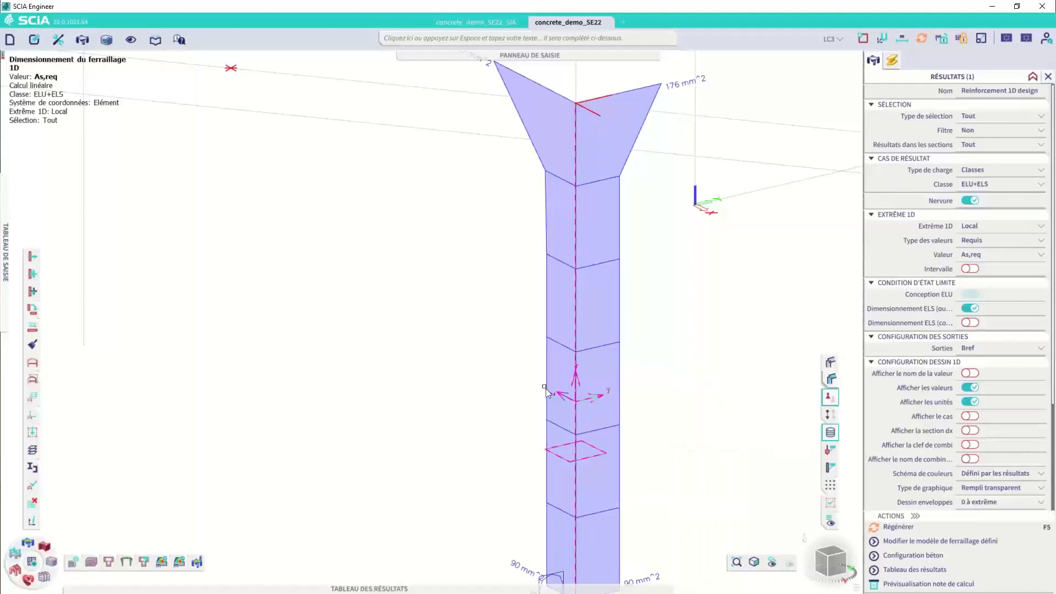
{"action": "scroll", "coordinate": [577, 409], "scroll_direction": "down", "scroll_amount": 2}
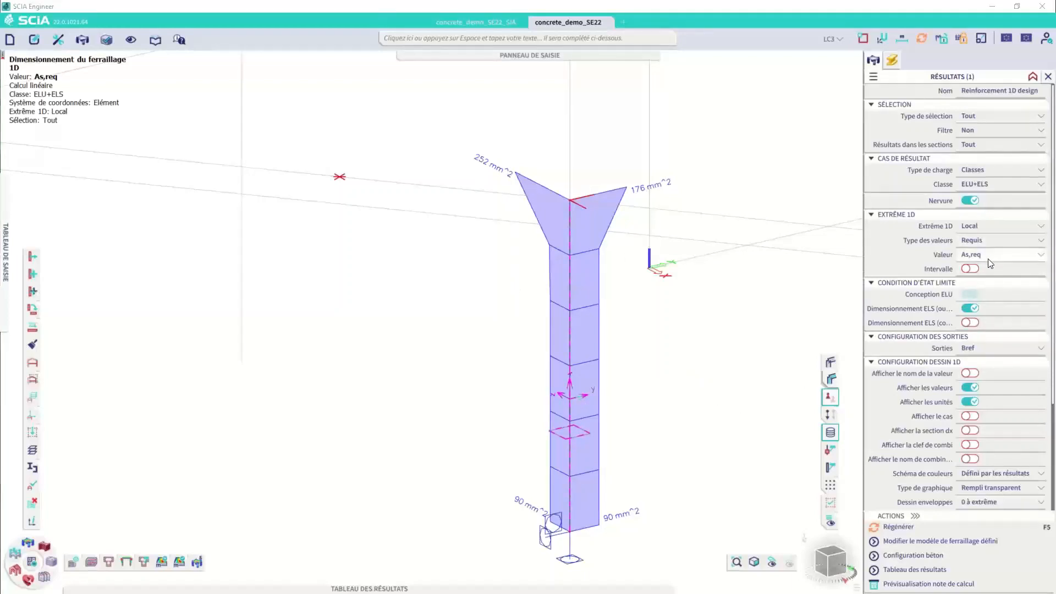
Step: Display the column's 1D design results with value type "Défini - Utilisation" and value As,req-prov
{"action": "left_click", "coordinate": [990, 241]}
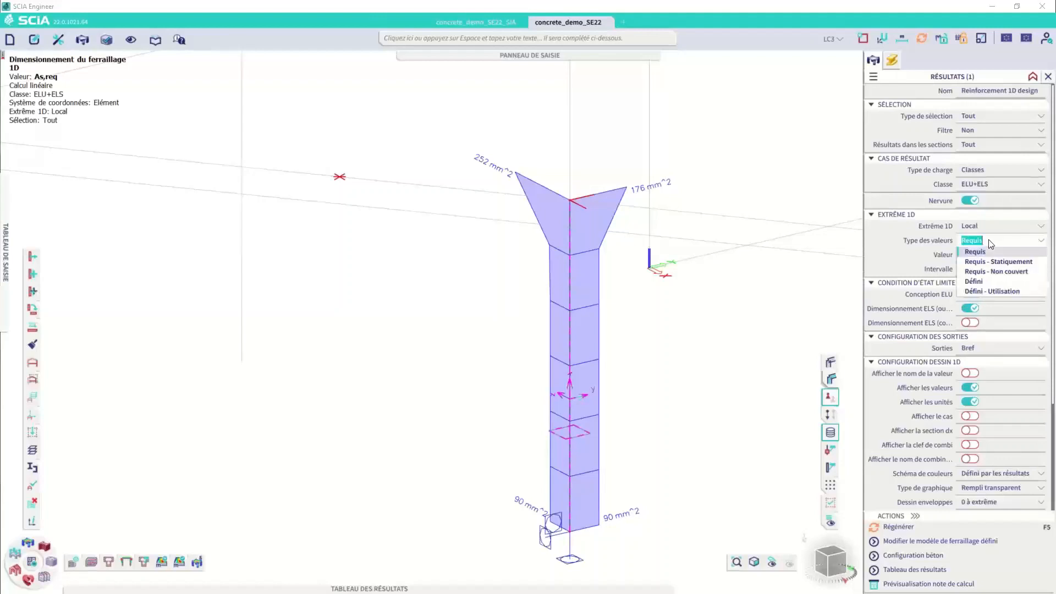
{"action": "left_click", "coordinate": [993, 291]}
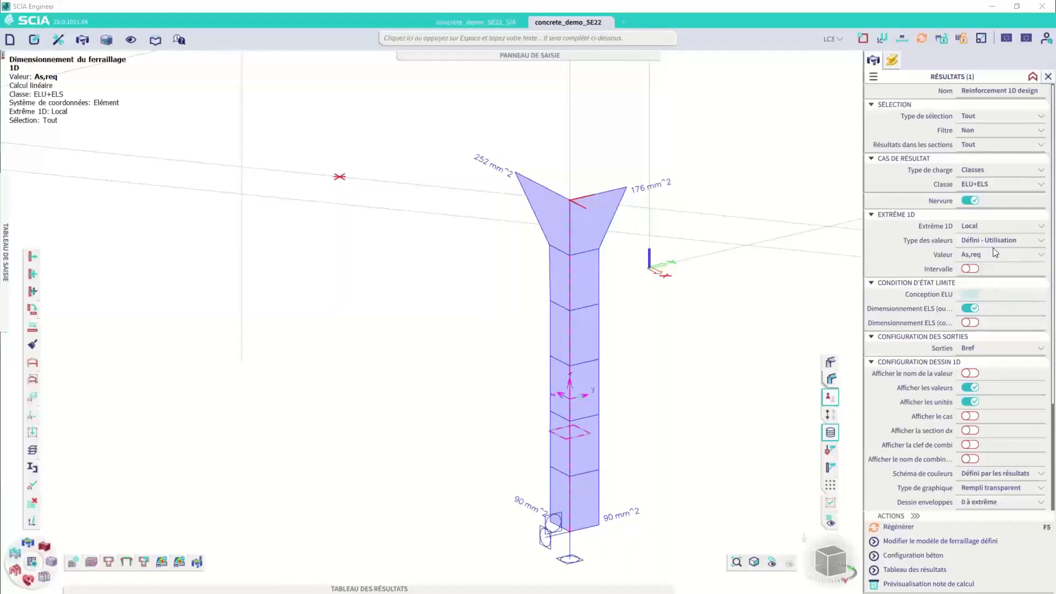
{"action": "left_click", "coordinate": [987, 254]}
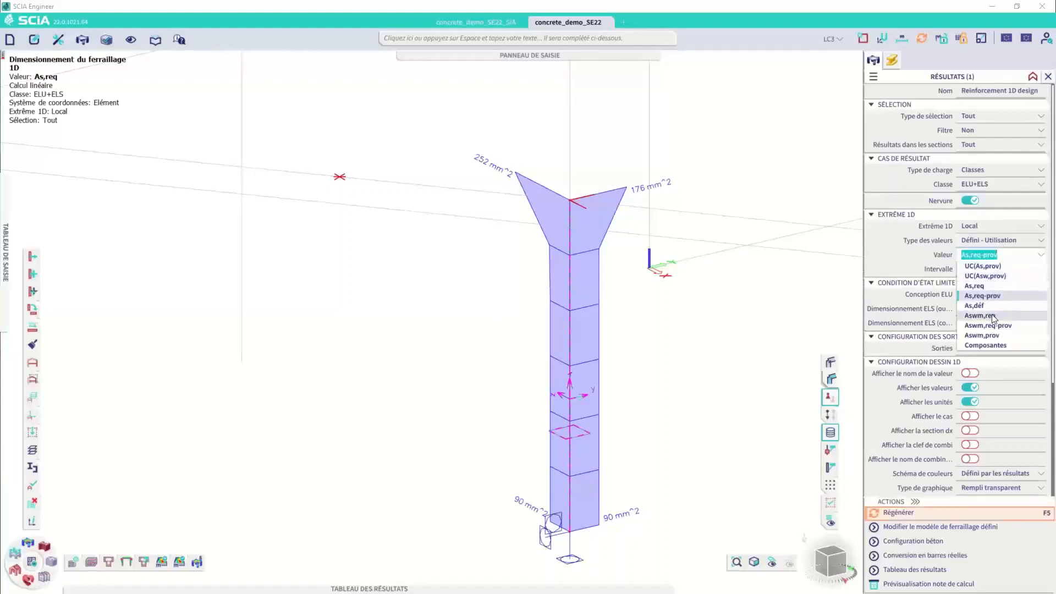
{"action": "left_click", "coordinate": [984, 296]}
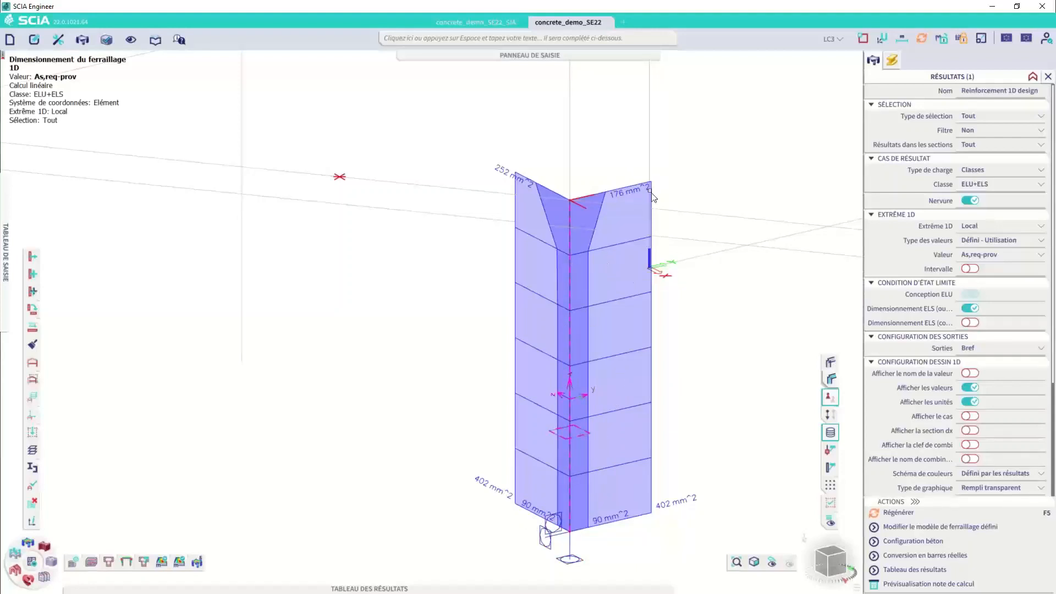
Step: Set the longitudinal bar diameter in the column's Column_Rect reinforcement template to 12 mm and save the template
{"action": "left_click", "coordinate": [893, 64]}
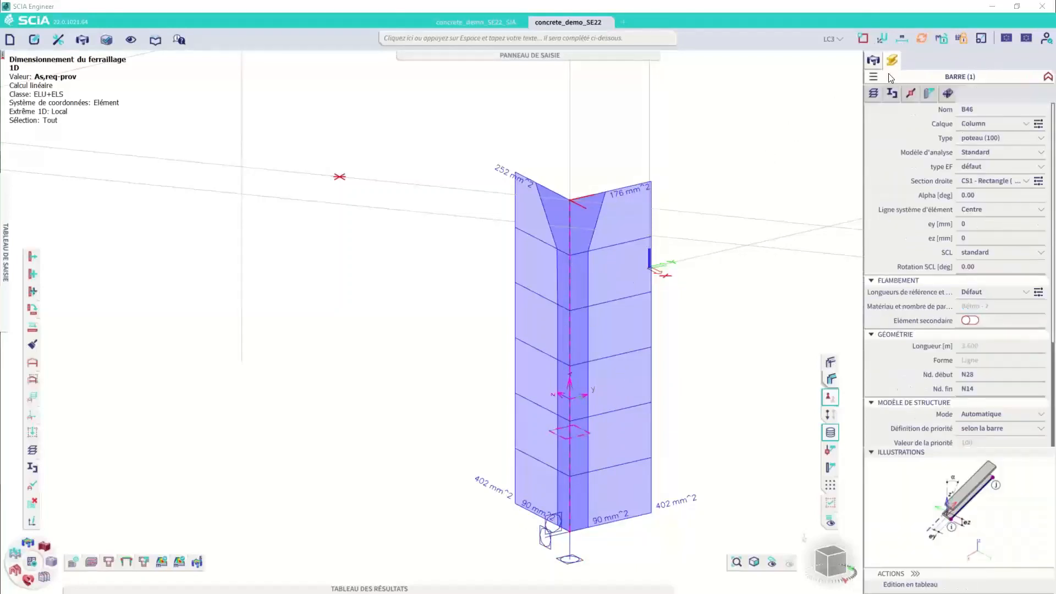
{"action": "left_click", "coordinate": [929, 94]}
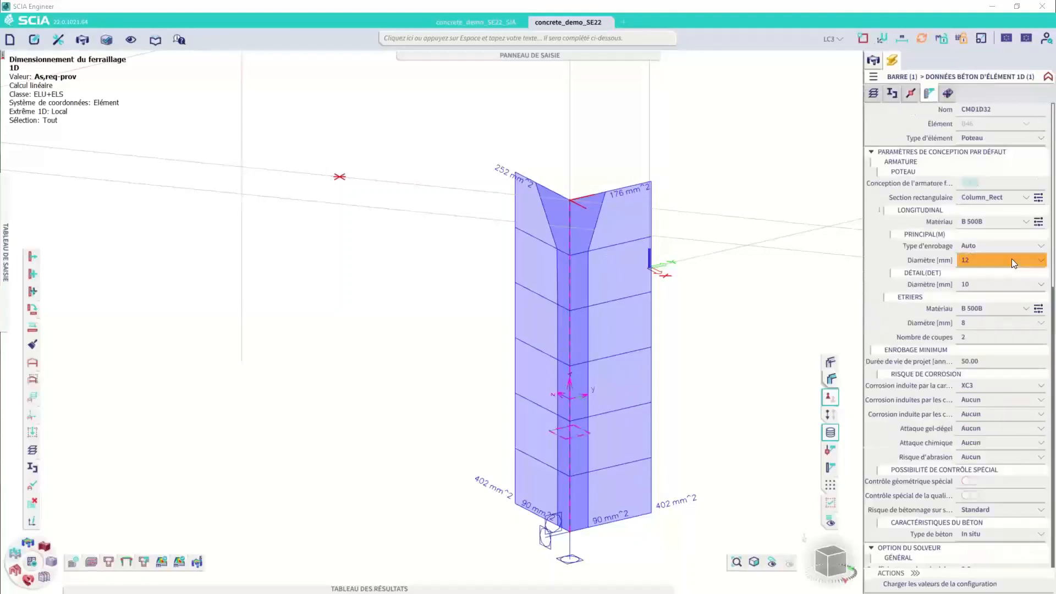
{"action": "left_click", "coordinate": [1039, 197]}
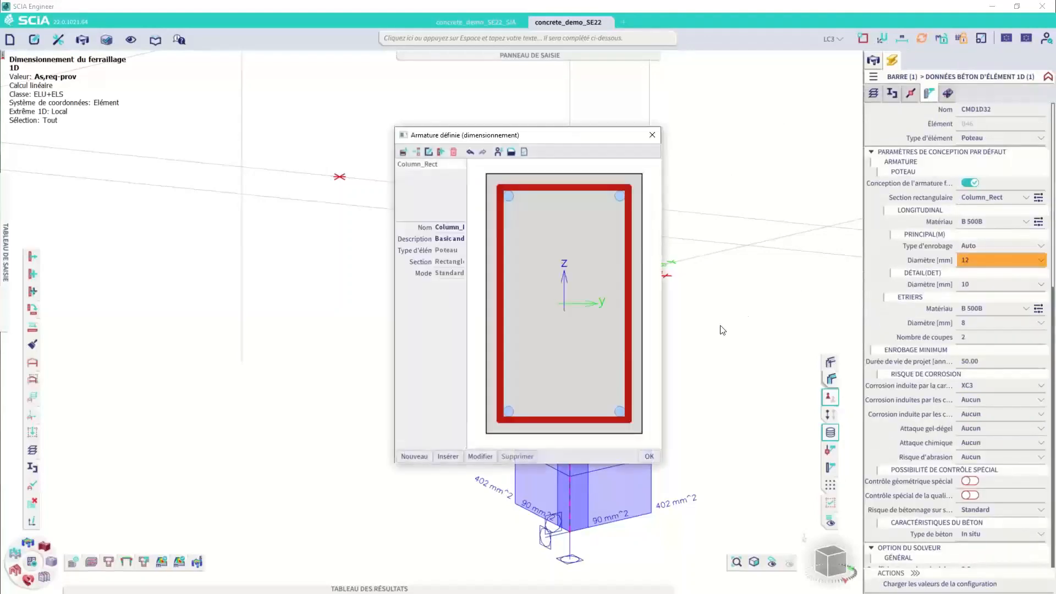
{"action": "left_click", "coordinate": [480, 456]}
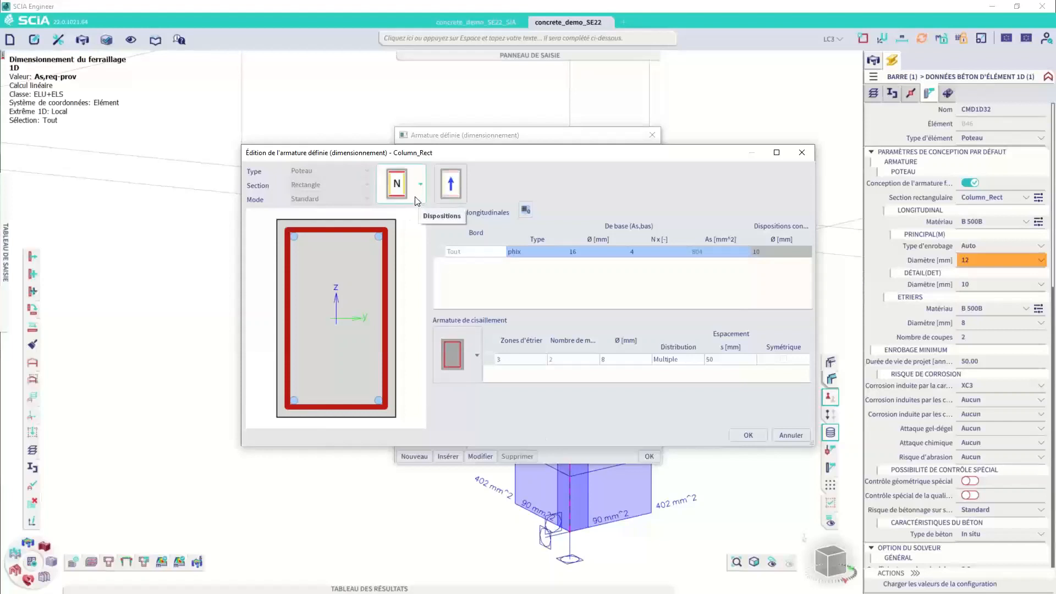
{"action": "left_click", "coordinate": [592, 251]}
{"action": "left_click", "coordinate": [623, 251]}
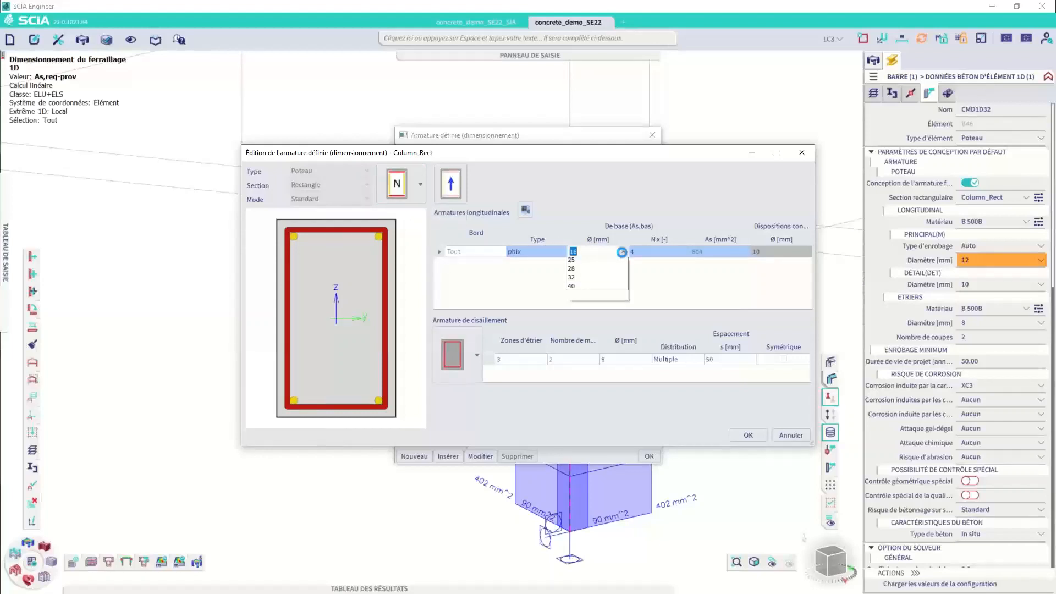
{"action": "left_click", "coordinate": [585, 298]}
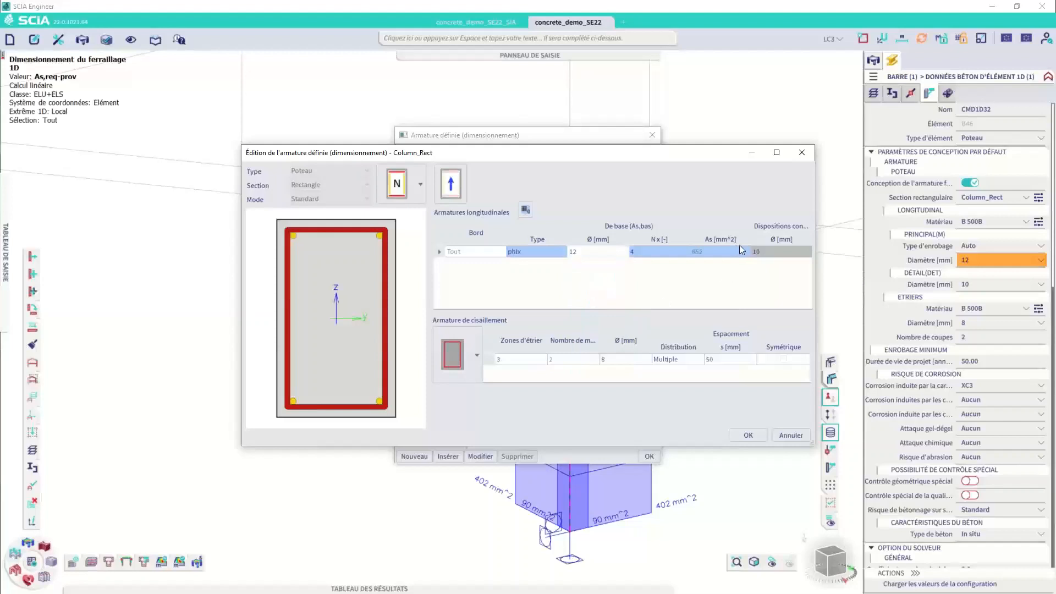
{"action": "left_click", "coordinate": [749, 436]}
{"action": "left_click", "coordinate": [650, 456]}
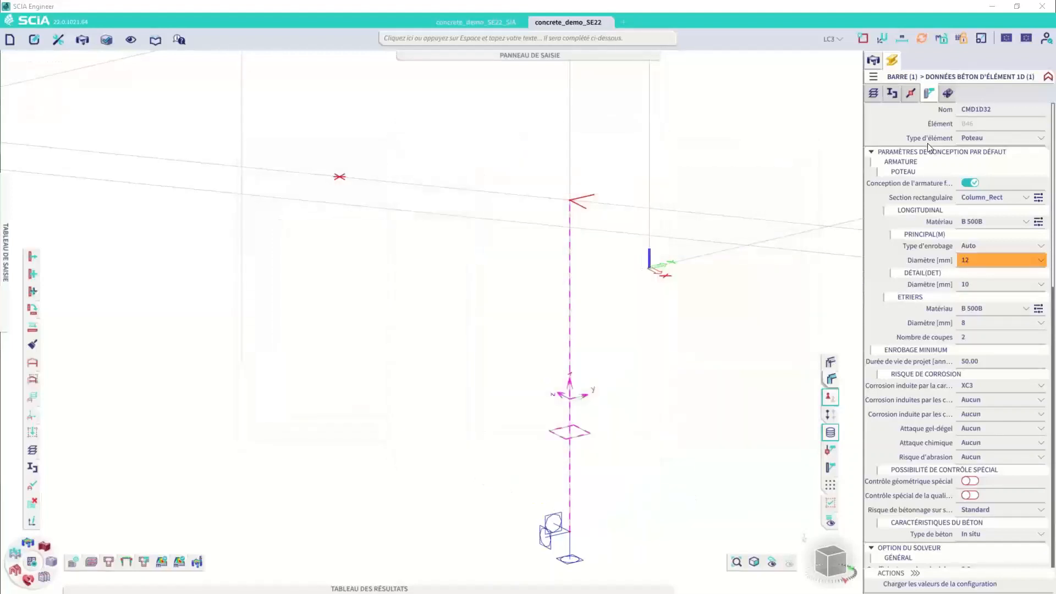
Step: Regenerate the column's As,req-prov results with the 12 mm bars and compare required with provided areas at the column head
{"action": "left_click", "coordinate": [879, 59]}
{"action": "left_click", "coordinate": [915, 512]}
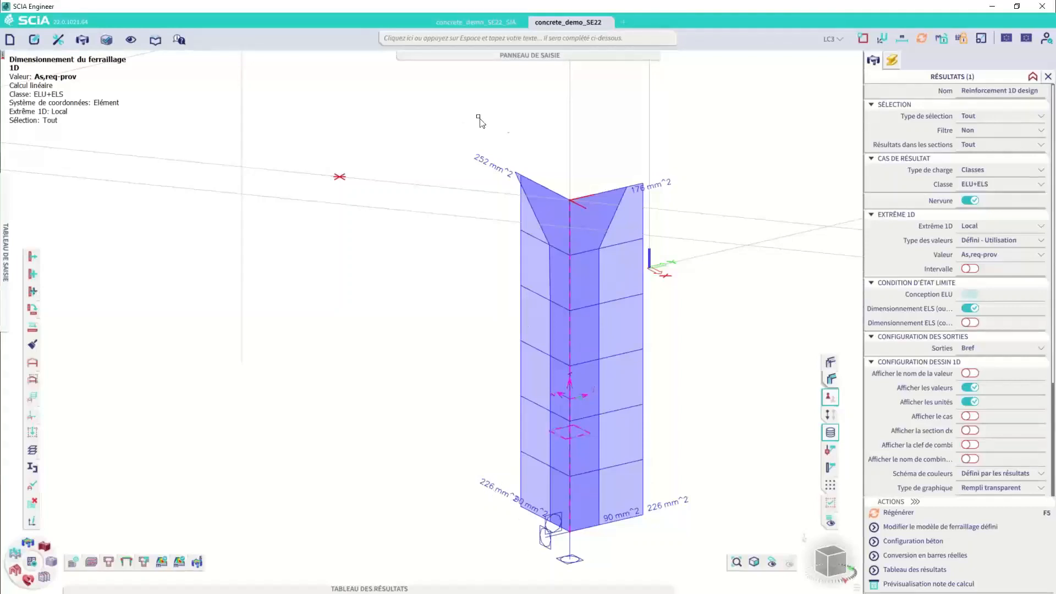
{"action": "scroll", "coordinate": [525, 177], "scroll_direction": "up", "scroll_amount": 2}
{"action": "key", "text": "ctrl+s"}
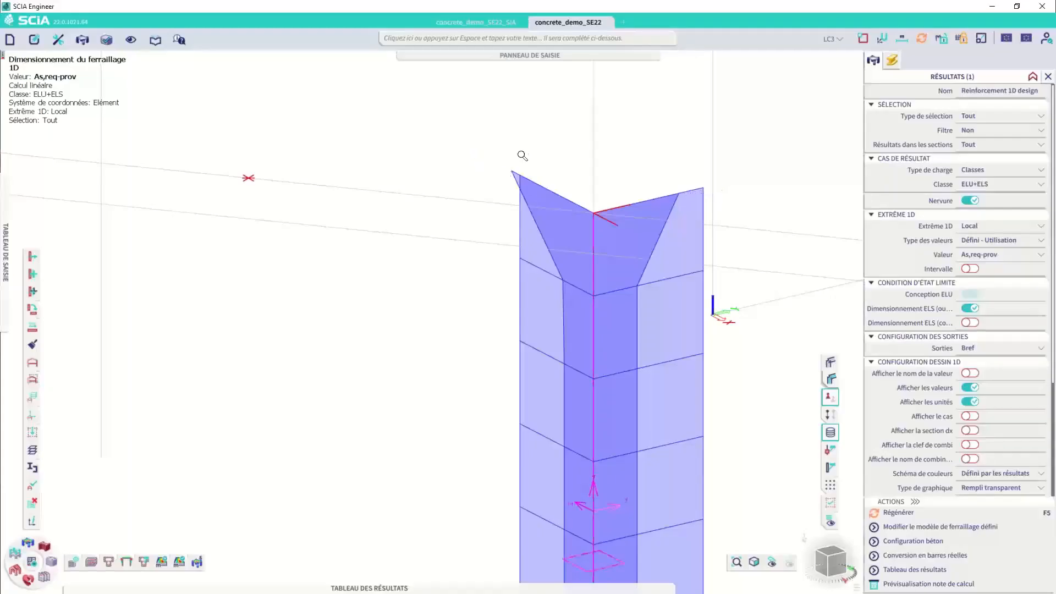
{"action": "scroll", "coordinate": [536, 311], "scroll_direction": "down", "scroll_amount": 3}
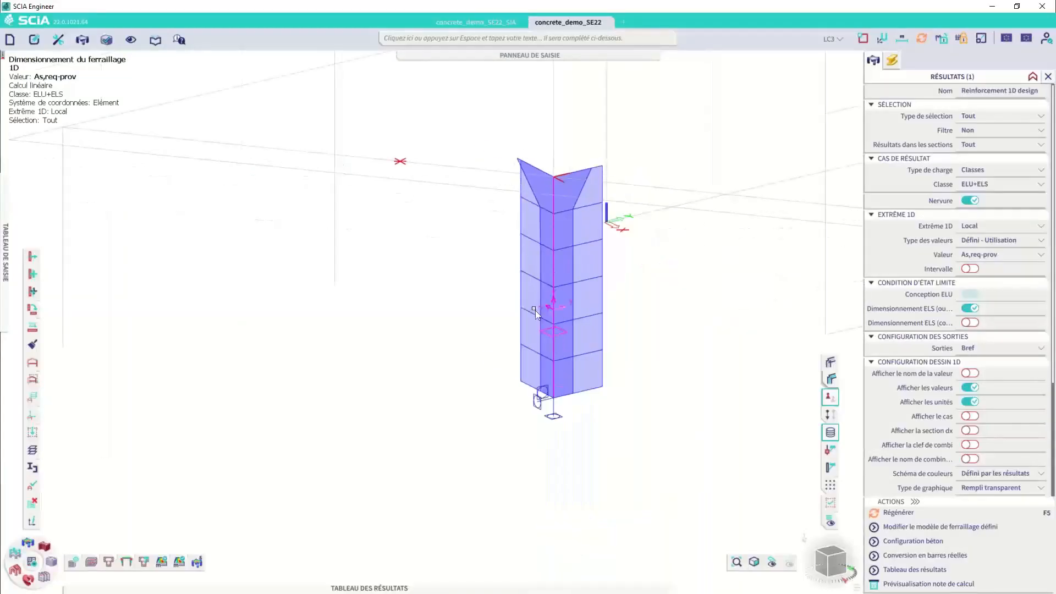
Step: Set the number of longitudinal bars in the Column_Rect template to 6, check the alternative bar orientation, and save the template
{"action": "left_click", "coordinate": [893, 58]}
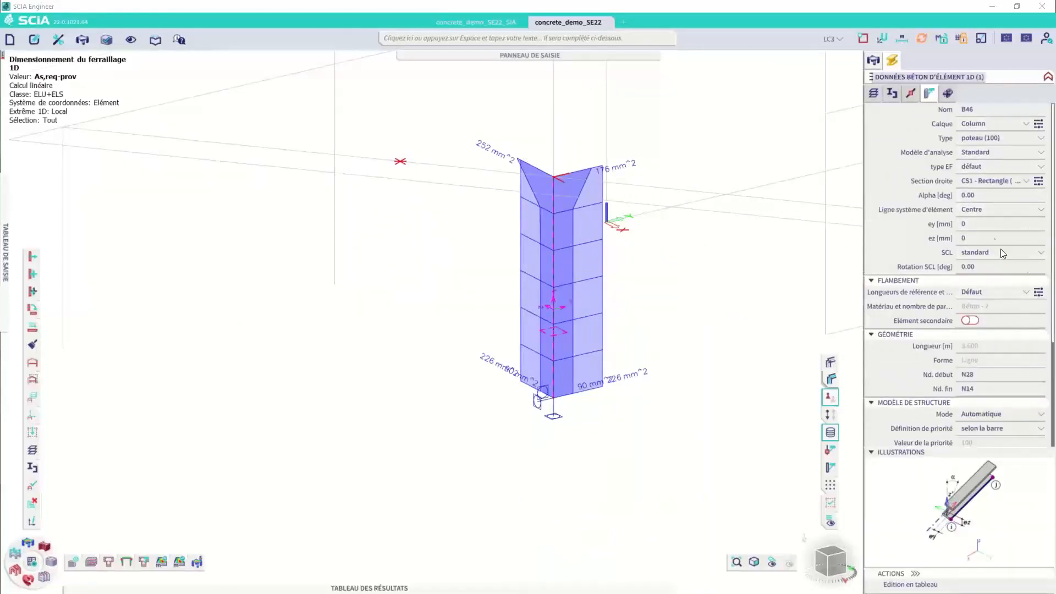
{"action": "left_click", "coordinate": [1039, 197]}
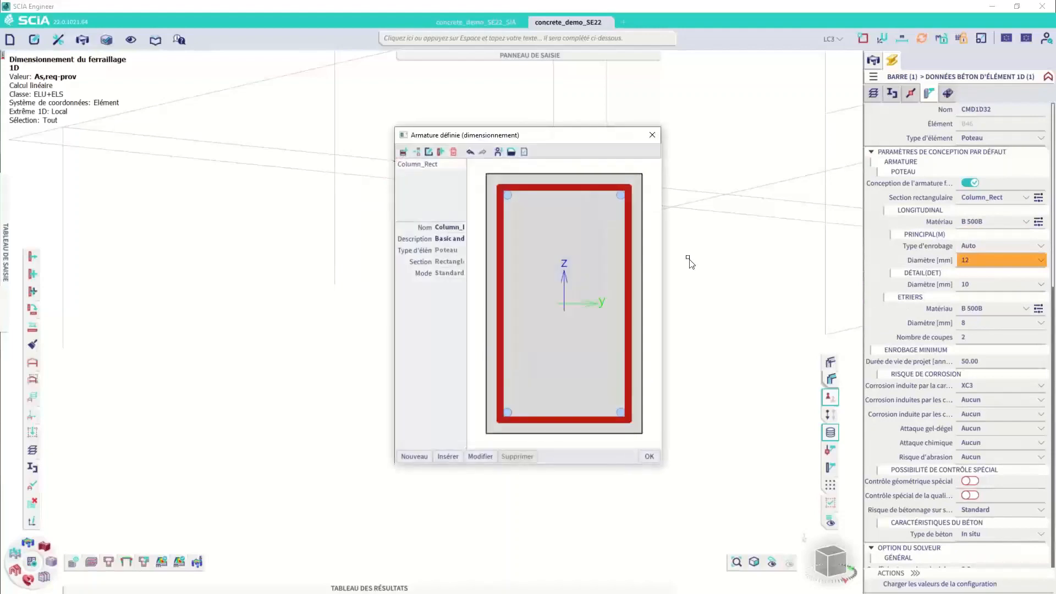
{"action": "left_click", "coordinate": [494, 455]}
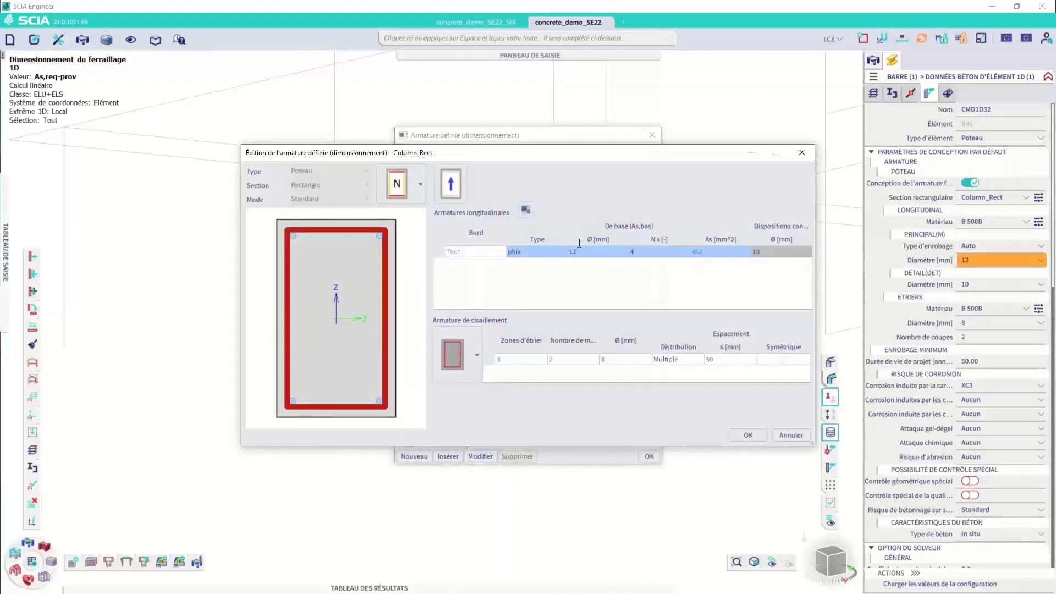
{"action": "left_click", "coordinate": [662, 257]}
{"action": "key", "text": "BackSpace"}
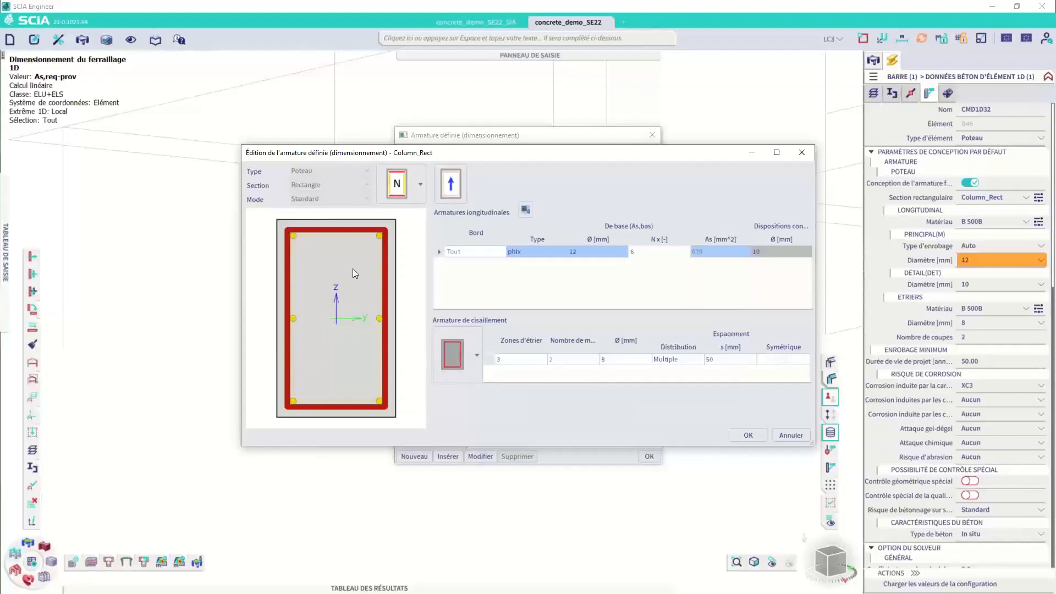
{"action": "left_click", "coordinate": [445, 192]}
{"action": "left_click", "coordinate": [455, 187]}
{"action": "left_click", "coordinate": [747, 436]}
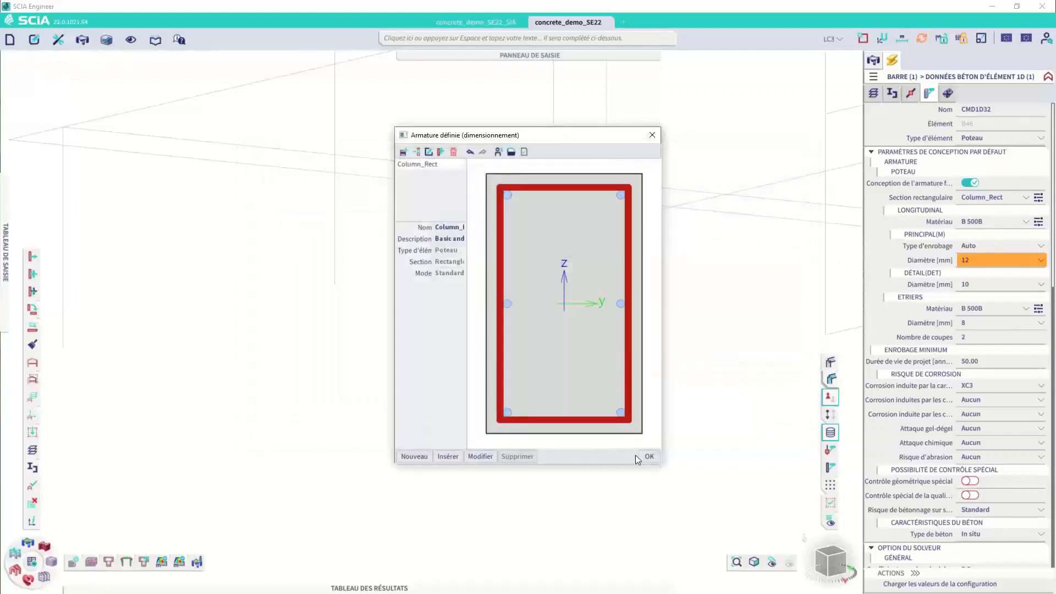
{"action": "left_click", "coordinate": [649, 456]}
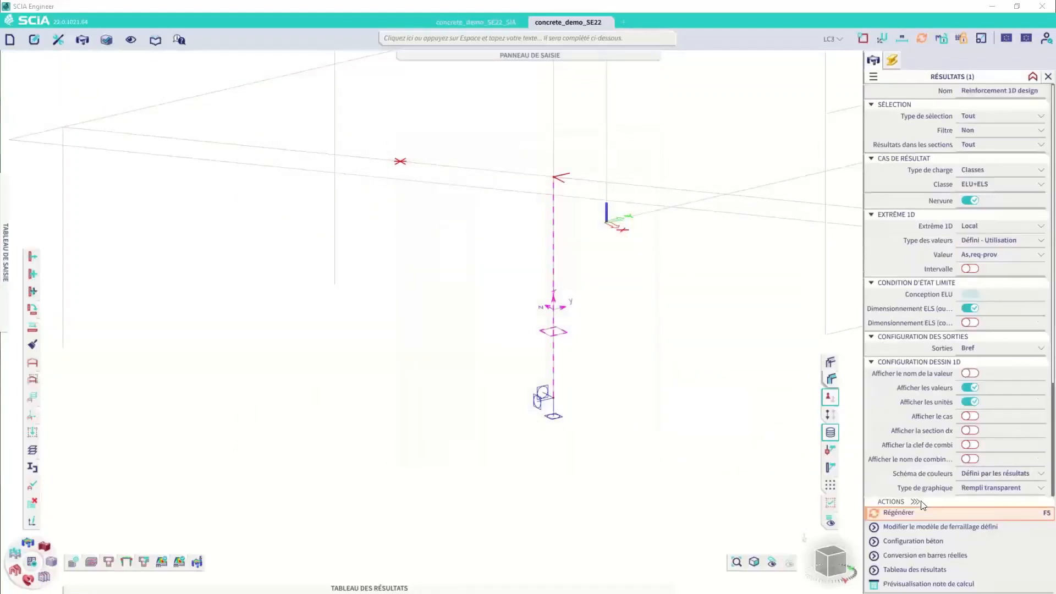
Step: Regenerate the column's As,req-prov results with six bars and examine the provided areas in both local directions
{"action": "left_click", "coordinate": [925, 512]}
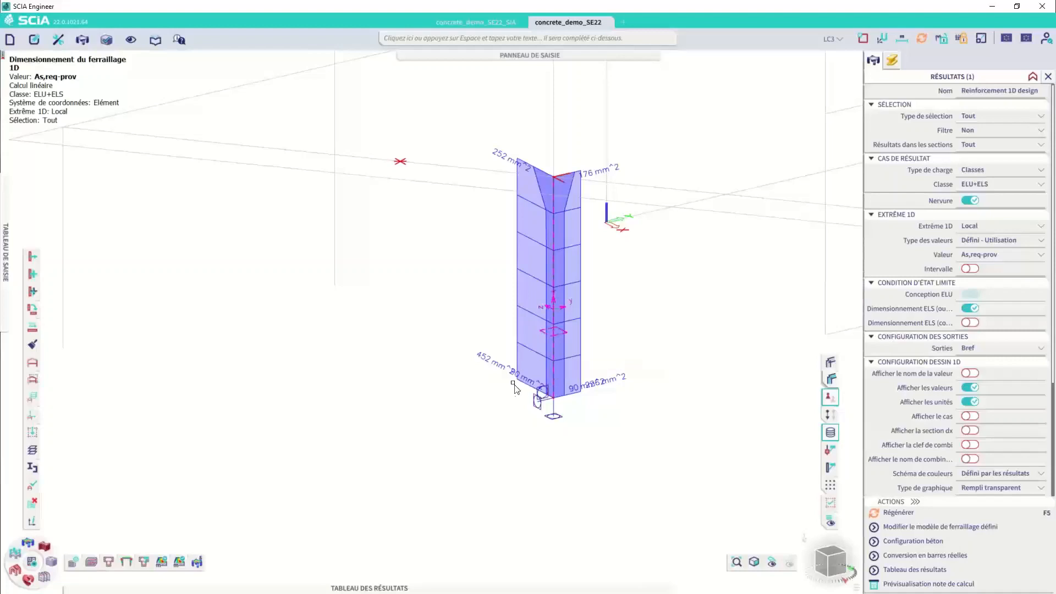
{"action": "scroll", "coordinate": [573, 396], "scroll_direction": "up", "scroll_amount": 2}
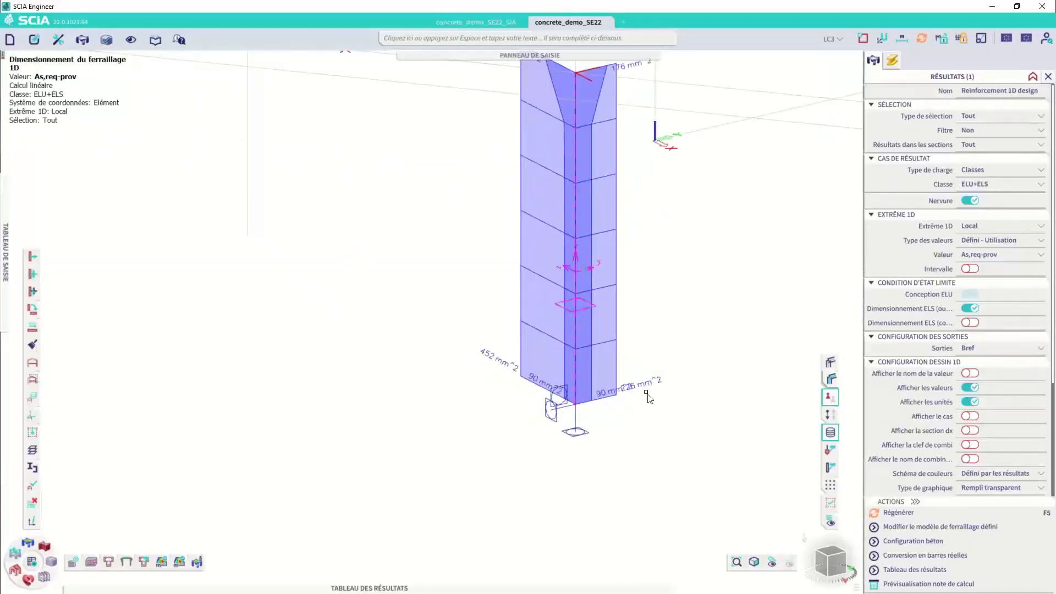
{"action": "scroll", "coordinate": [622, 389], "scroll_direction": "up", "scroll_amount": 2}
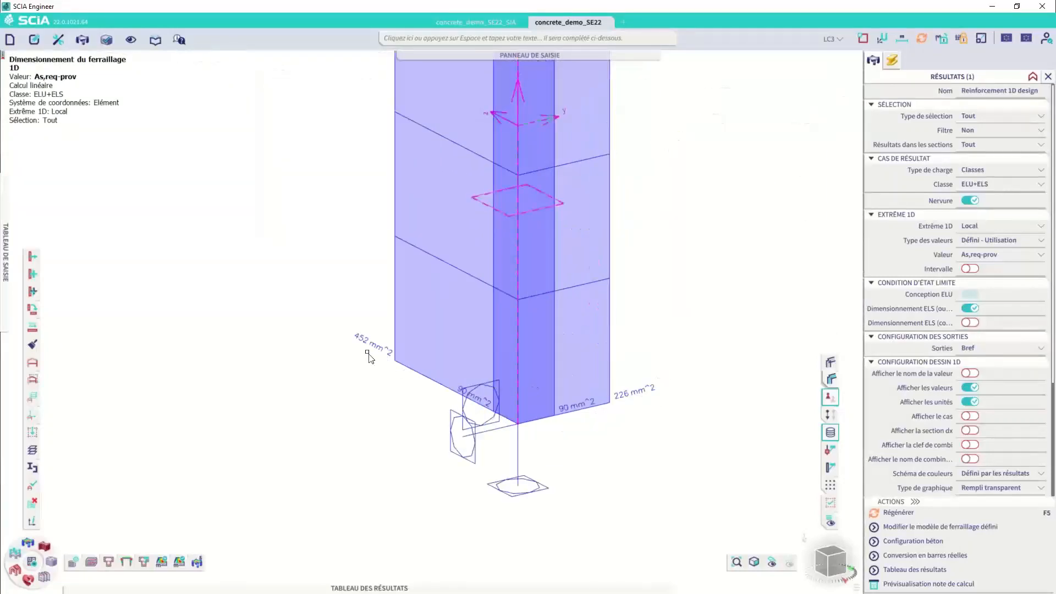
{"action": "scroll", "coordinate": [385, 346], "scroll_direction": "down", "scroll_amount": 3}
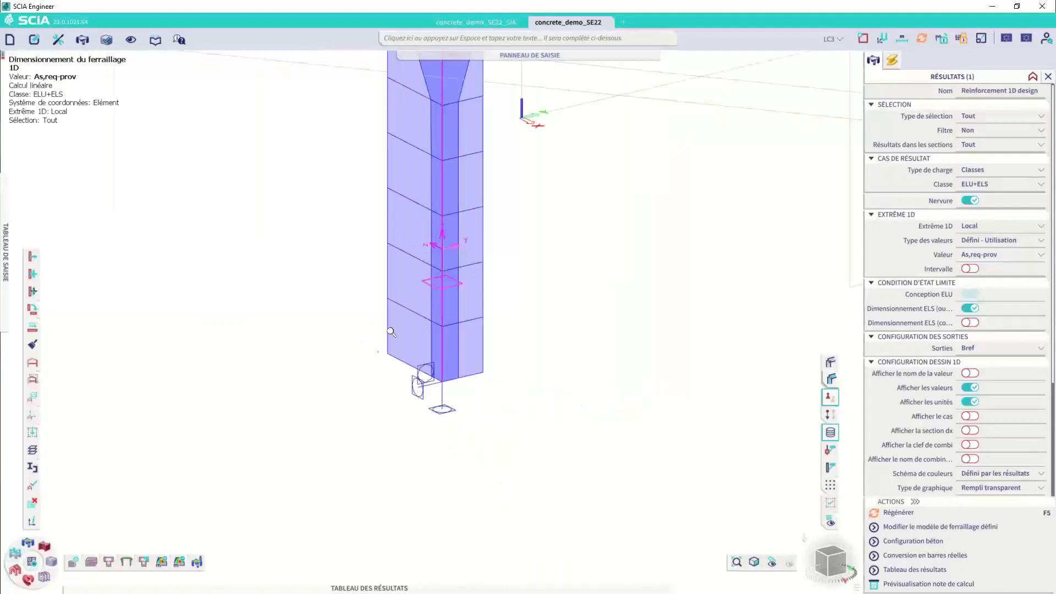
{"action": "middle_click_drag", "start_coordinate": [425, 338], "coordinate": [437, 401]}
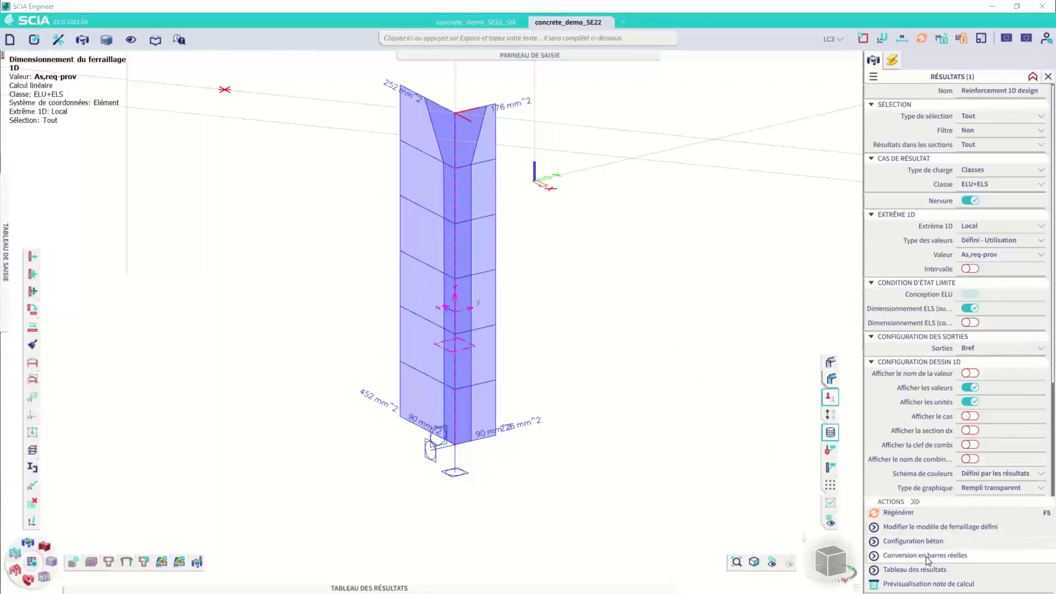
Step: Convert the column's provided reinforcement to real bars and inspect the longitudinal bars and stirrups in 3D
{"action": "left_click", "coordinate": [737, 361]}
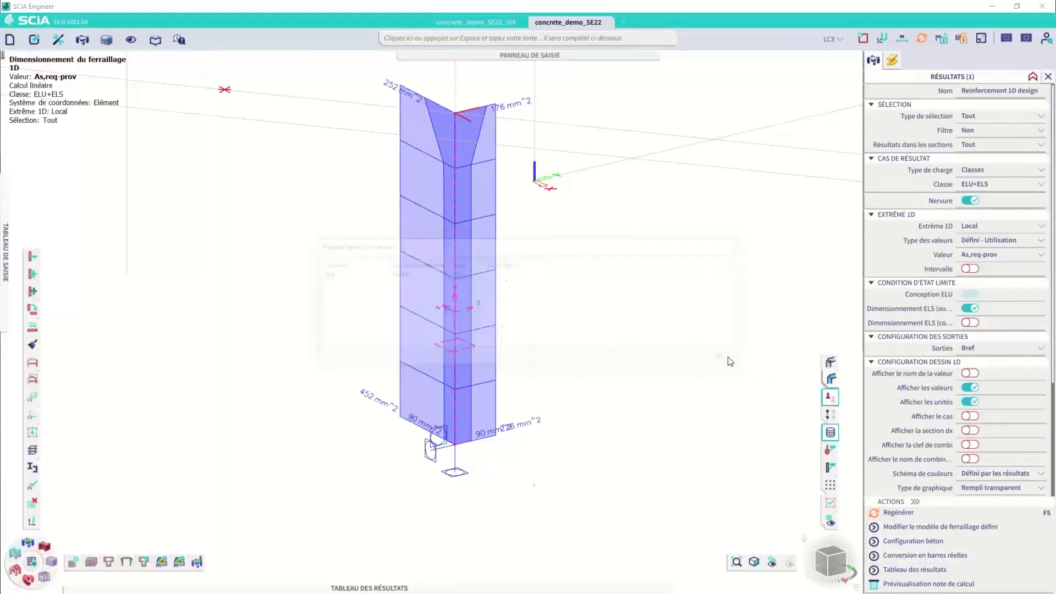
{"action": "scroll", "coordinate": [506, 344], "scroll_direction": "up", "scroll_amount": 5}
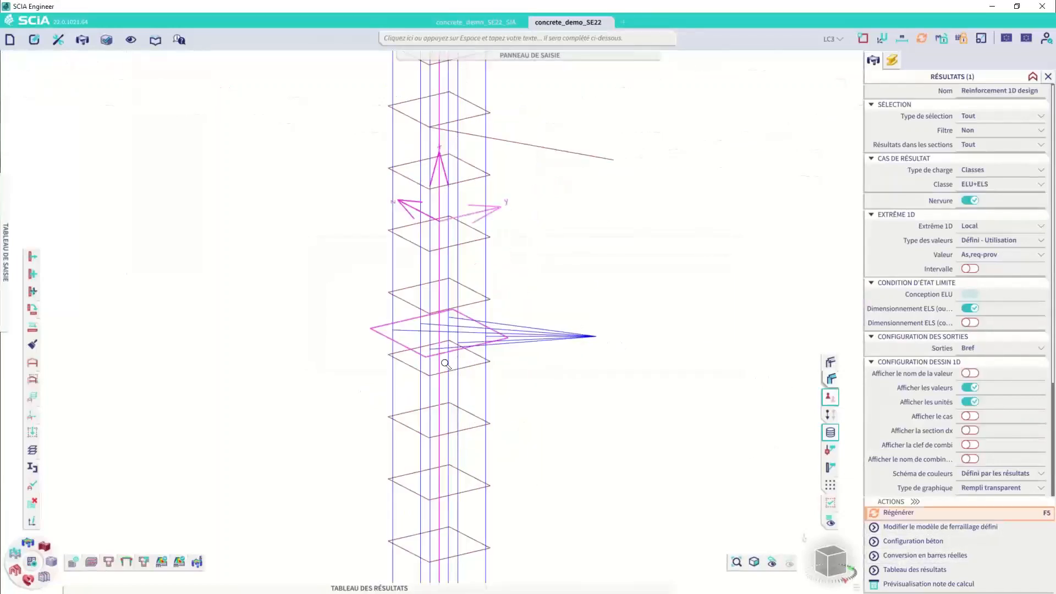
{"action": "scroll", "coordinate": [779, 432], "scroll_direction": "down", "scroll_amount": 2}
{"action": "left_click_drag", "start_coordinate": [835, 559], "coordinate": [837, 570]}
{"action": "scroll", "coordinate": [548, 456], "scroll_direction": "up", "scroll_amount": 3}
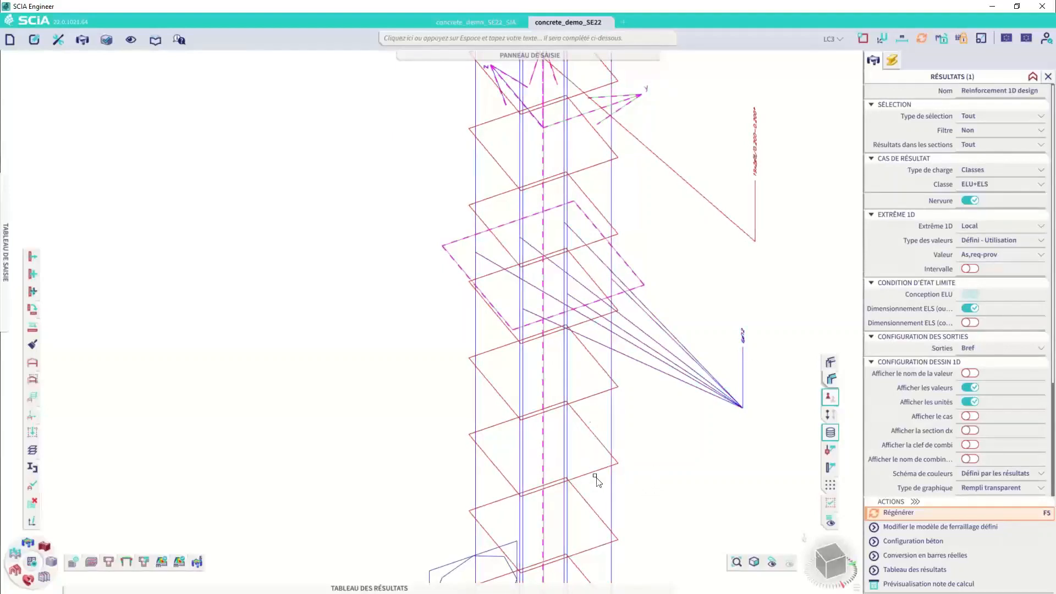
{"action": "scroll", "coordinate": [632, 318], "scroll_direction": "down", "scroll_amount": 2}
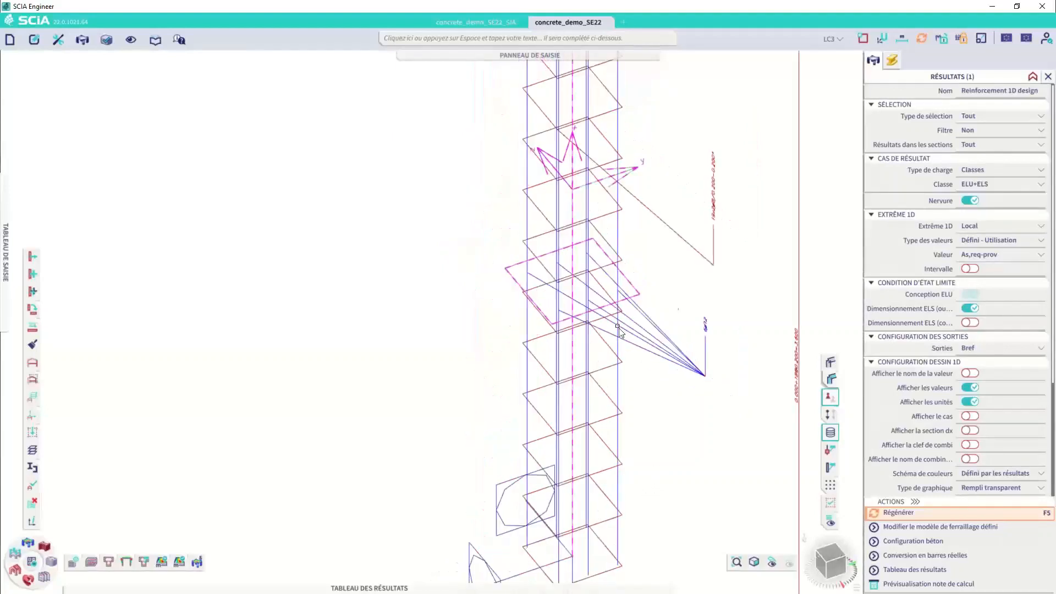
Step: Set the 1D reinforcement results to value type Défini and value Nø,prov, and regenerate them for the column
{"action": "left_click", "coordinate": [998, 240]}
{"action": "left_click", "coordinate": [974, 281]}
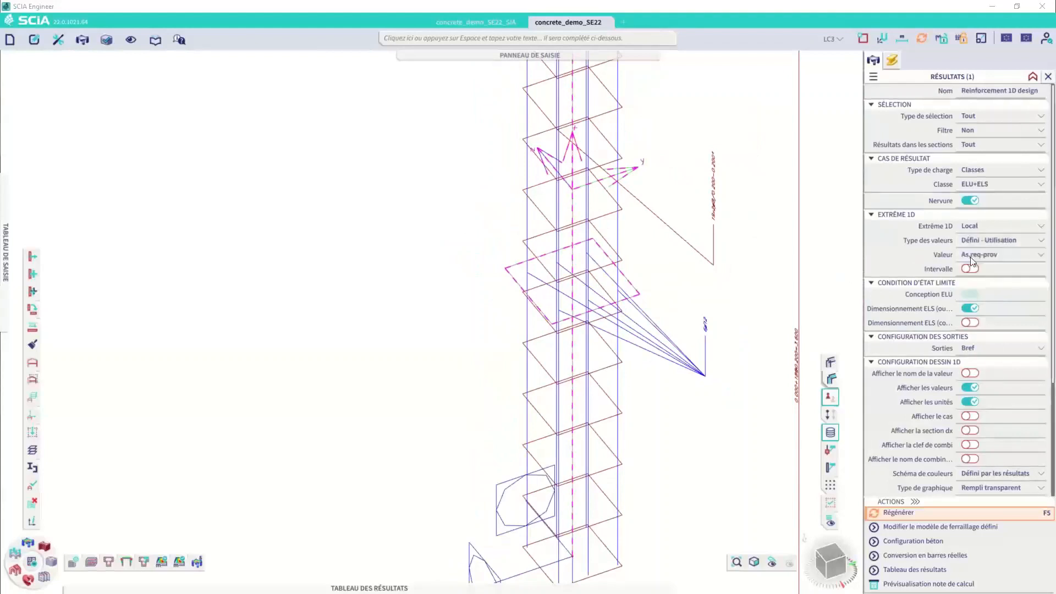
{"action": "left_click", "coordinate": [985, 256]}
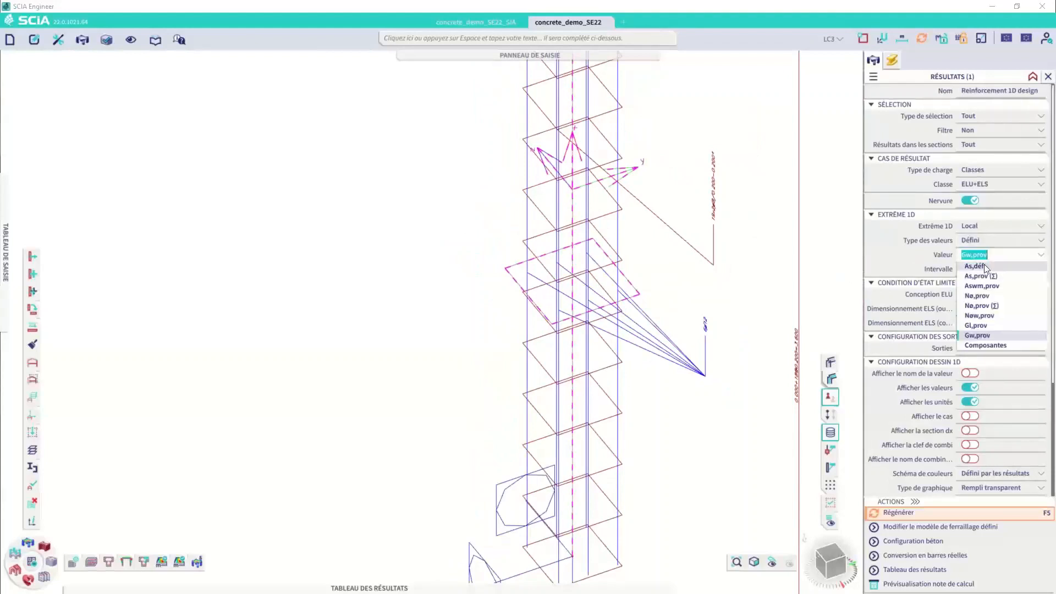
{"action": "left_click", "coordinate": [996, 296]}
{"action": "left_click", "coordinate": [866, 514]}
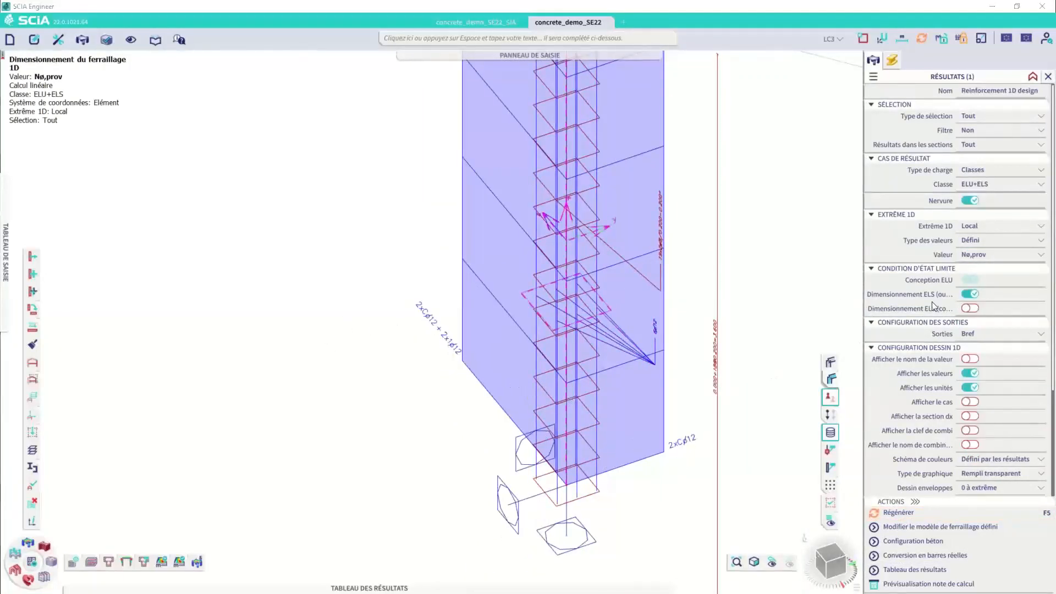
Step: Change the displayed value to Nø,prov (Σ) and regenerate the column's results to read the total bars
{"action": "left_click", "coordinate": [982, 254]}
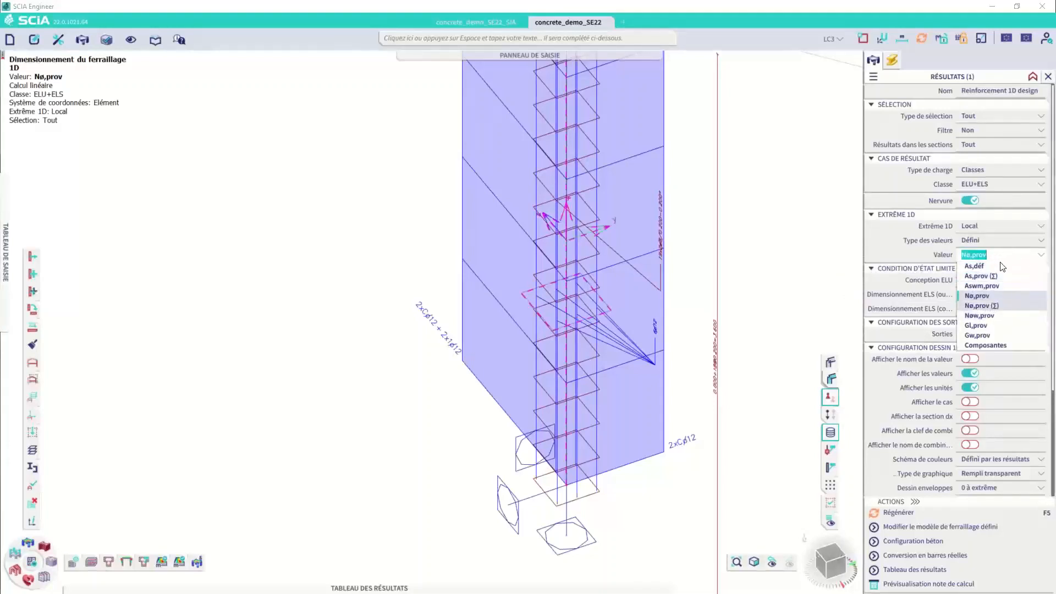
{"action": "left_click", "coordinate": [983, 305]}
{"action": "left_click", "coordinate": [942, 517]}
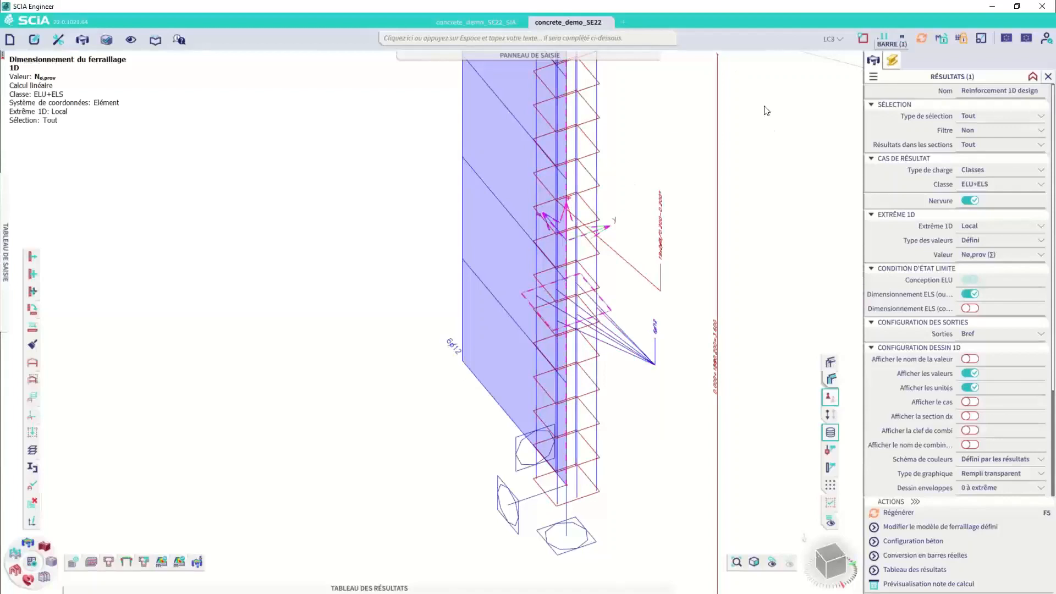
Step: Create a new rectangular column reinforcement template from the column's concrete data, using the Coin bar layout
{"action": "left_click", "coordinate": [808, 69]}
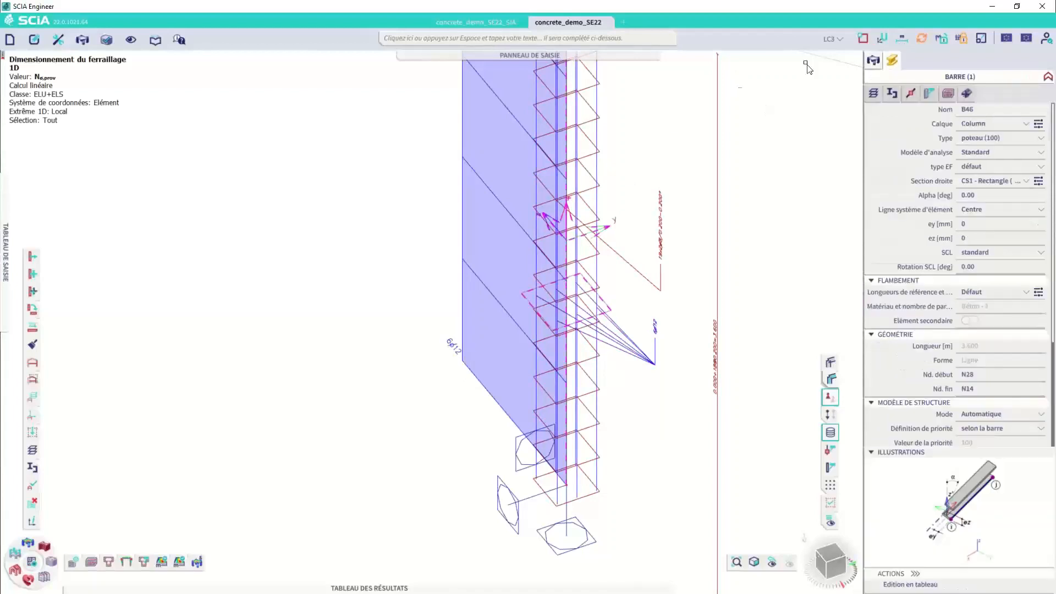
{"action": "left_click", "coordinate": [936, 96]}
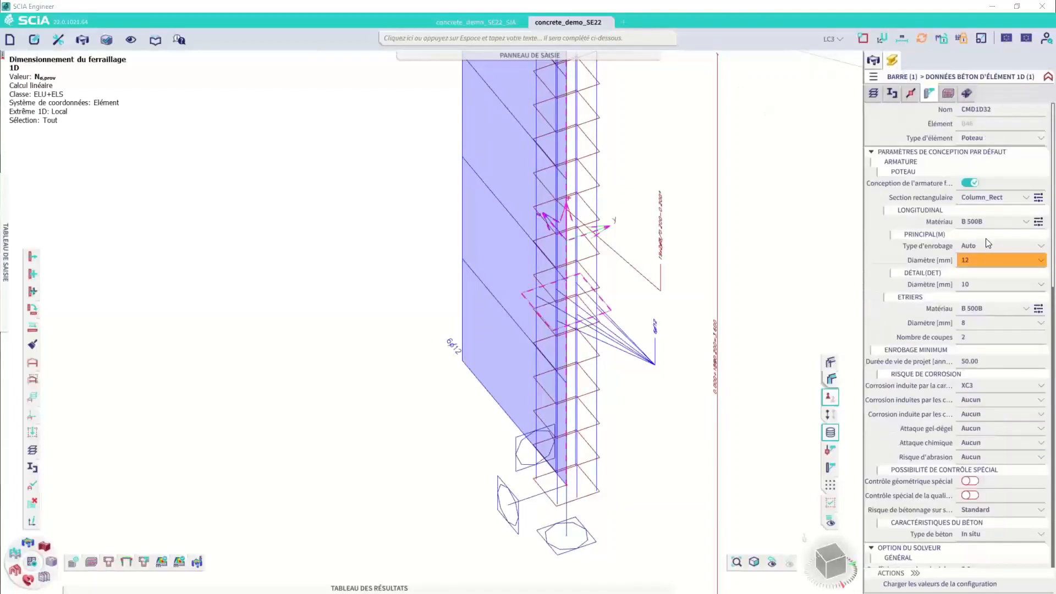
{"action": "left_click", "coordinate": [1040, 199]}
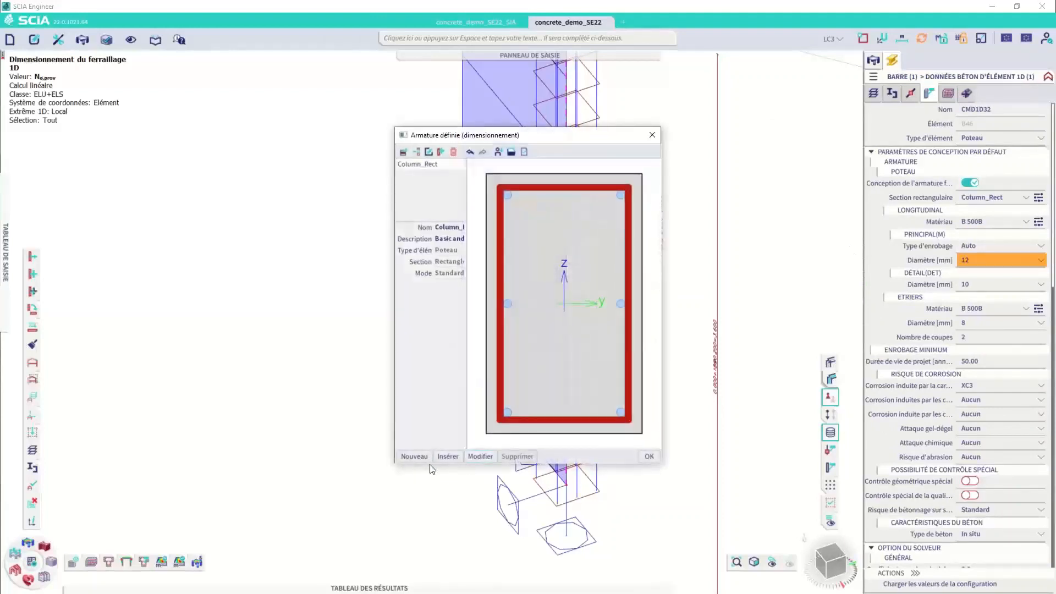
{"action": "left_click", "coordinate": [424, 455]}
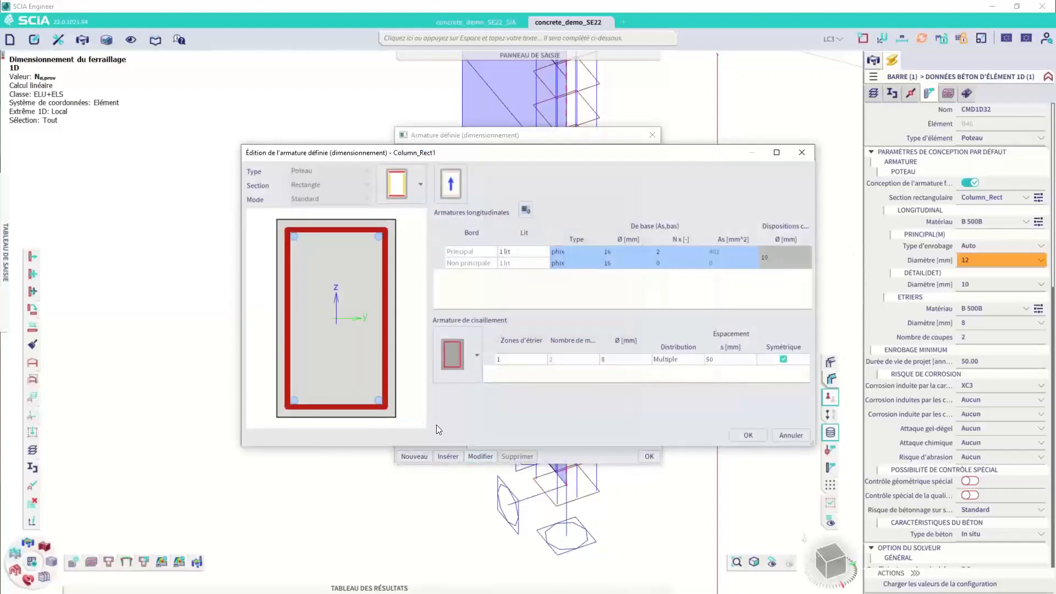
{"action": "left_click", "coordinate": [421, 188]}
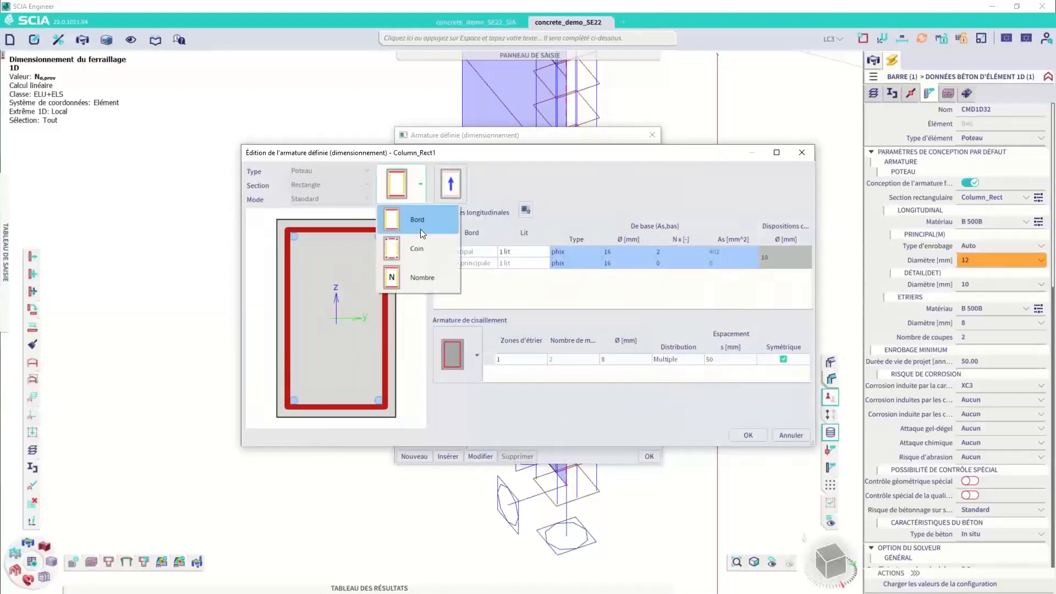
{"action": "left_click", "coordinate": [407, 249]}
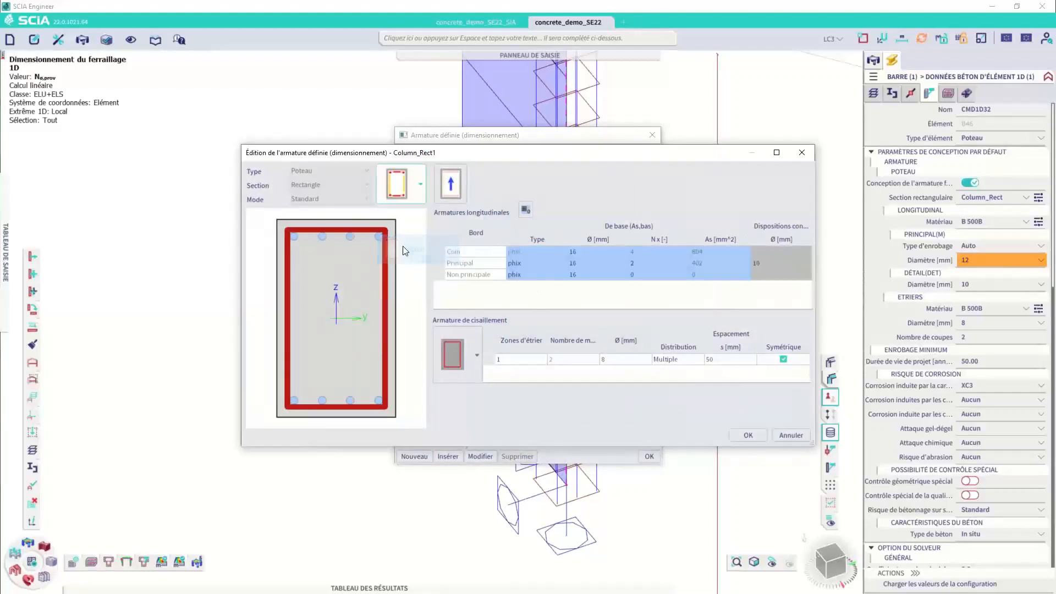
Step: Set the corner and principal edge bars to 12 mm diameter, with one intermediate bar per principal edge
{"action": "left_click", "coordinate": [596, 251]}
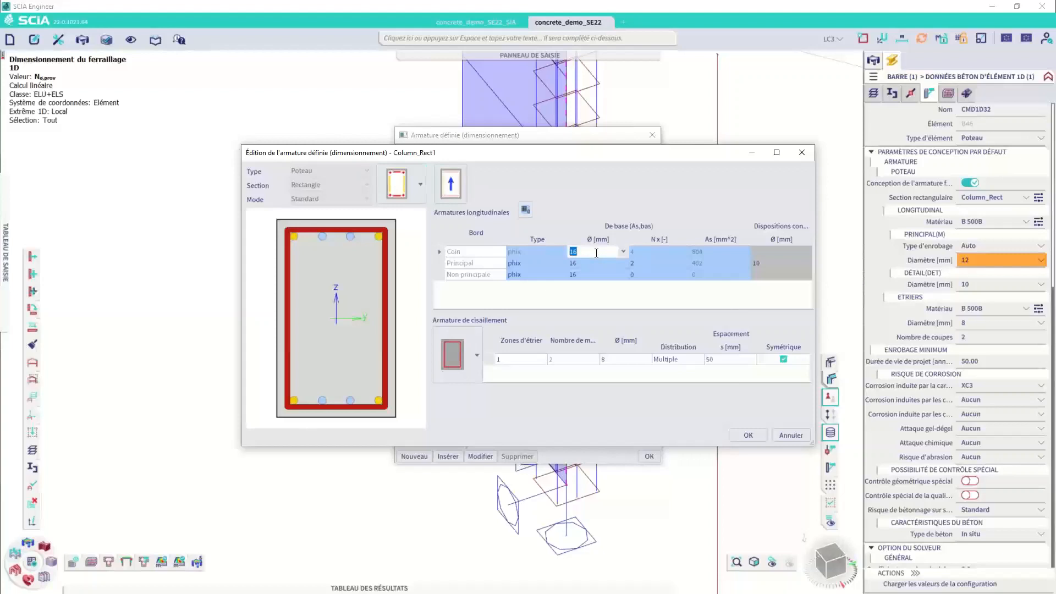
{"action": "type", "text": "&é"}
{"action": "key", "text": "Return"}
{"action": "left_click", "coordinate": [577, 263]}
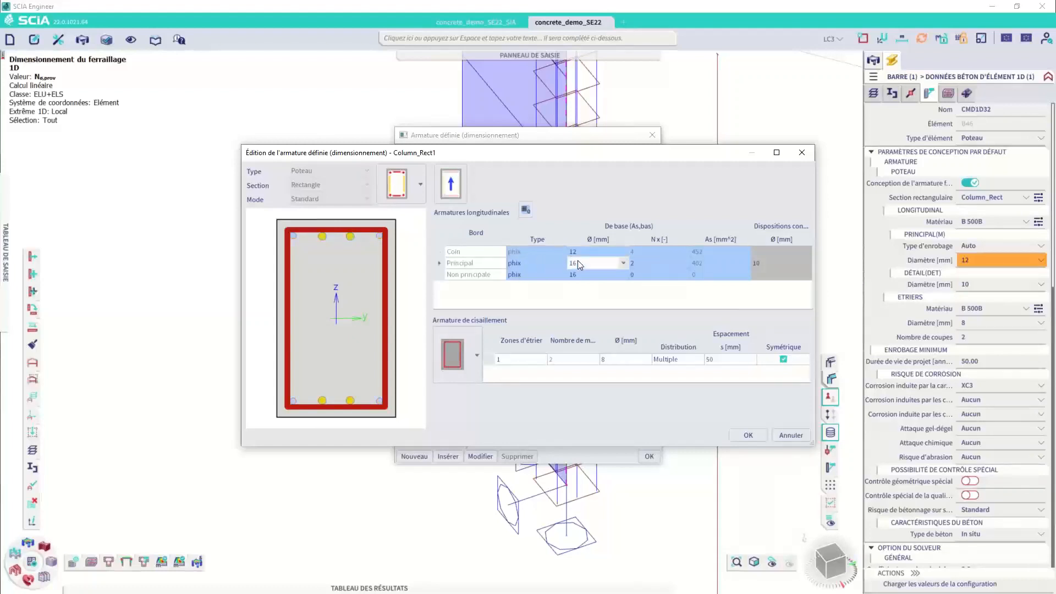
{"action": "left_click", "coordinate": [648, 266]}
{"action": "type", "text": "1"}
{"action": "left_click", "coordinate": [645, 257]}
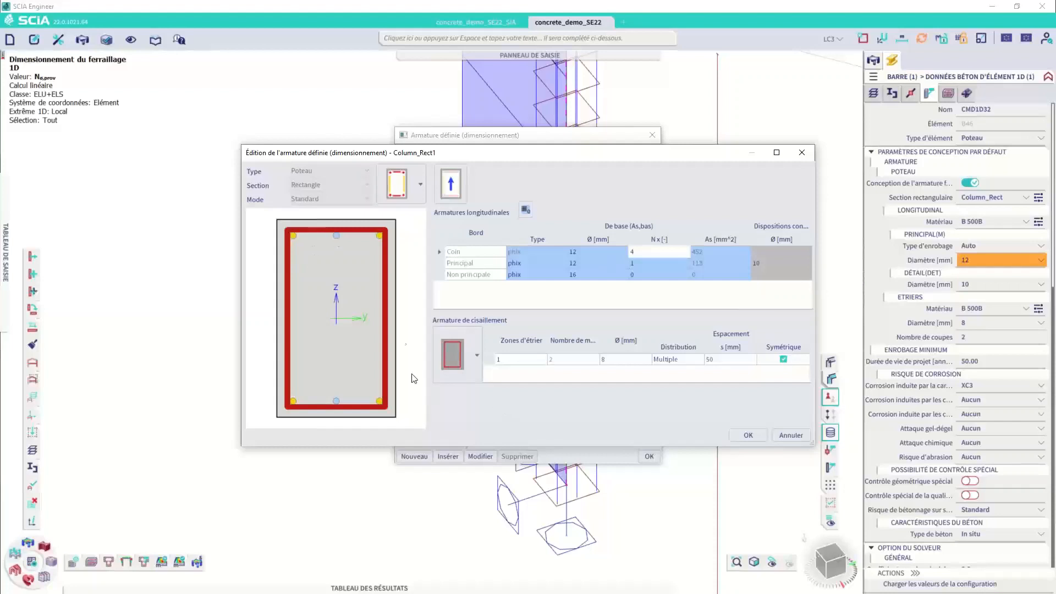
Step: Check the new template's main bar direction, save it, and assign Poteau_Rectangle as the column's rectangular section template
{"action": "left_click", "coordinate": [448, 189]}
{"action": "left_click", "coordinate": [751, 437]}
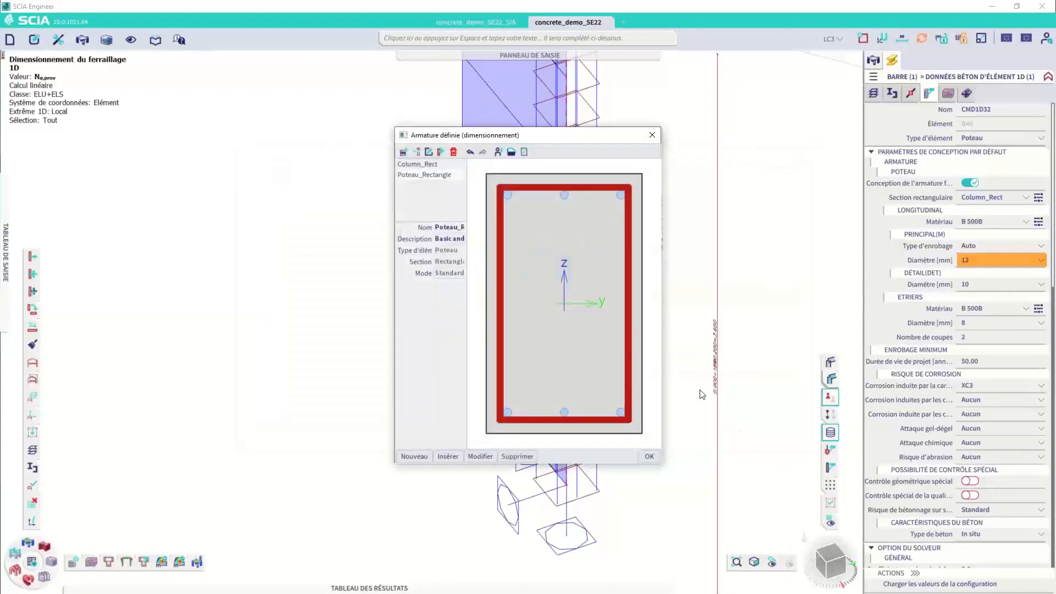
{"action": "left_click", "coordinate": [650, 456]}
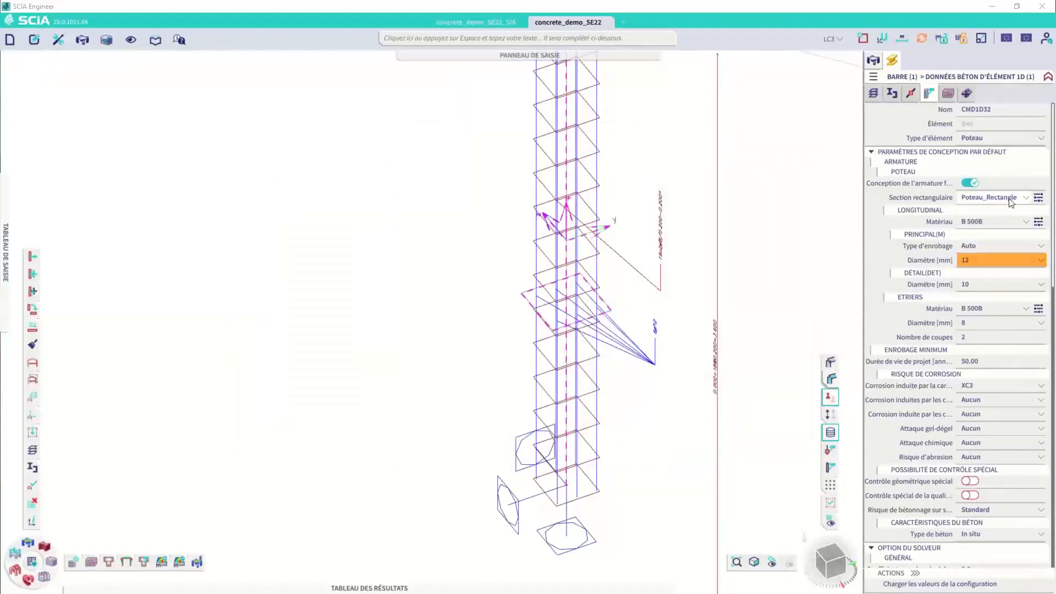
{"action": "left_click", "coordinate": [1002, 200]}
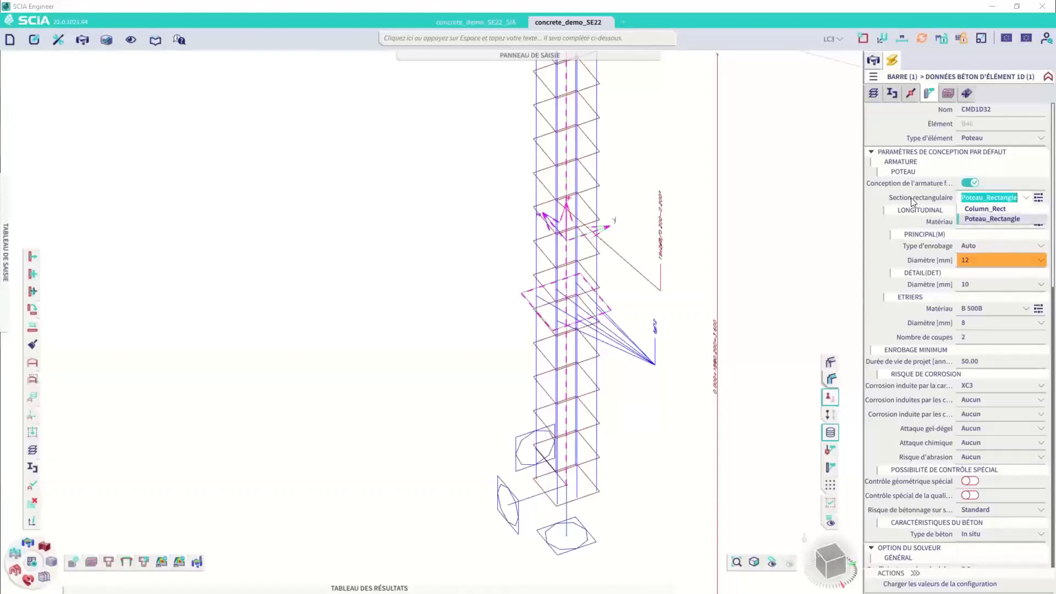
{"action": "left_click", "coordinate": [992, 218]}
Step: Regenerate the column's Nø,prov results with the new template and examine the bars along both local directions
{"action": "left_click", "coordinate": [873, 60]}
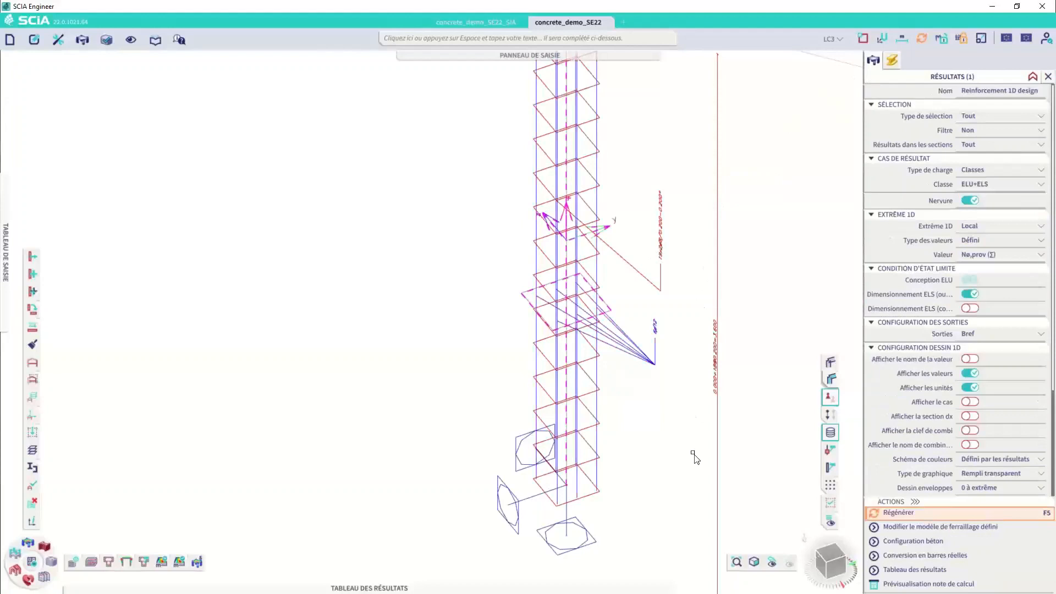
{"action": "left_click", "coordinate": [996, 255]}
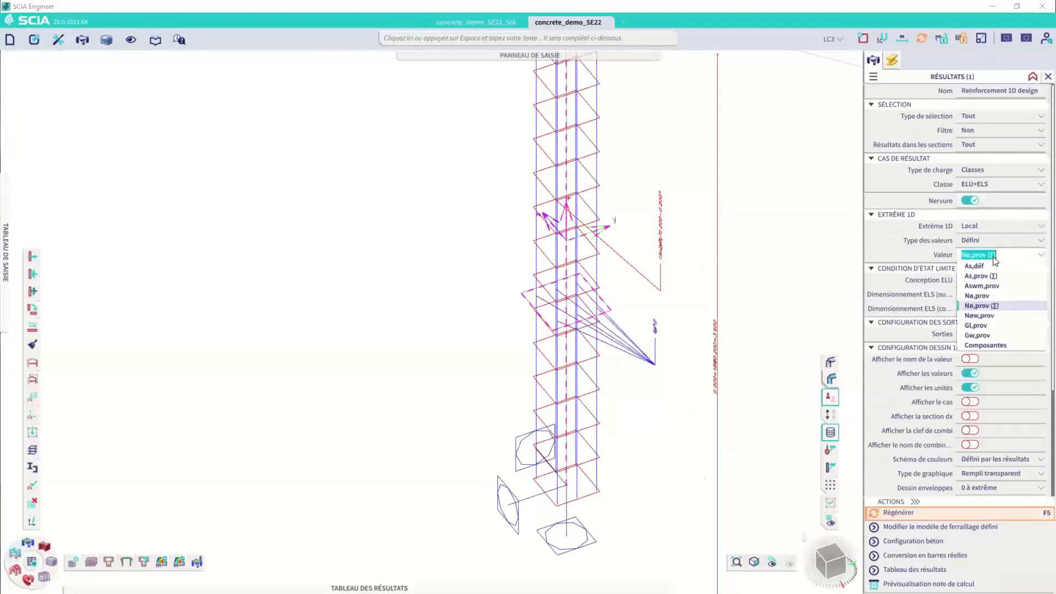
{"action": "left_click", "coordinate": [991, 297]}
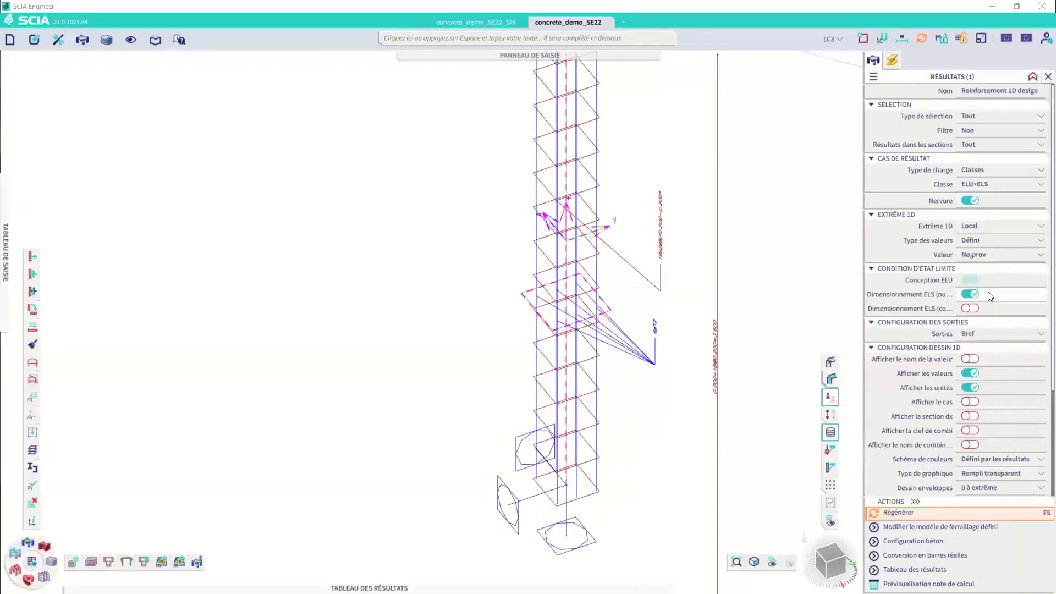
{"action": "left_click", "coordinate": [926, 515]}
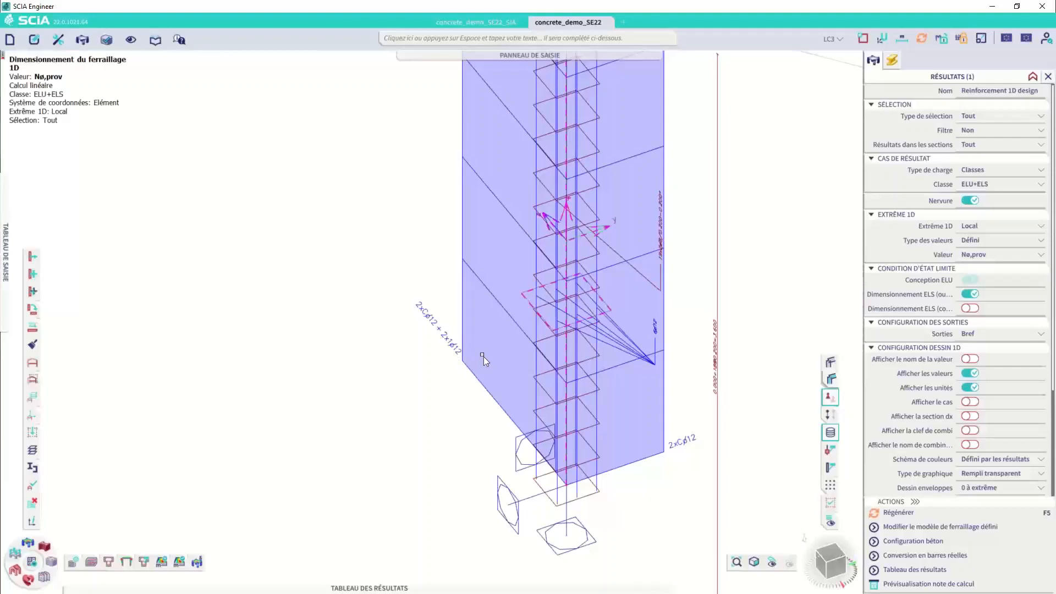
Step: Show only slab S9 in the view and hide the intermediate column's remaining reinforcement
{"action": "scroll", "coordinate": [478, 356], "scroll_direction": "down", "scroll_amount": 2}
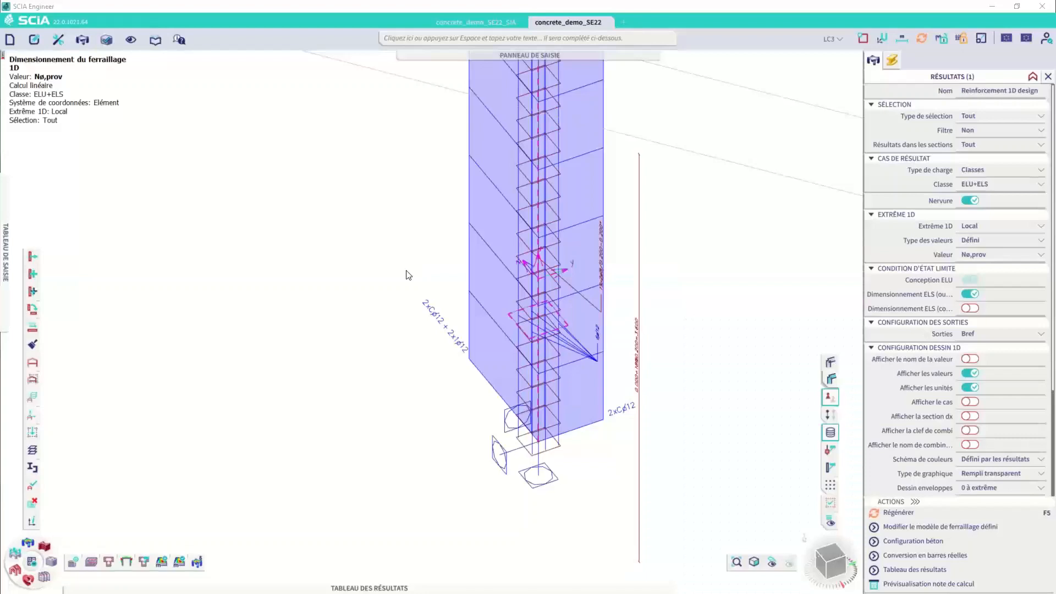
{"action": "scroll", "coordinate": [647, 286], "scroll_direction": "down", "scroll_amount": 5}
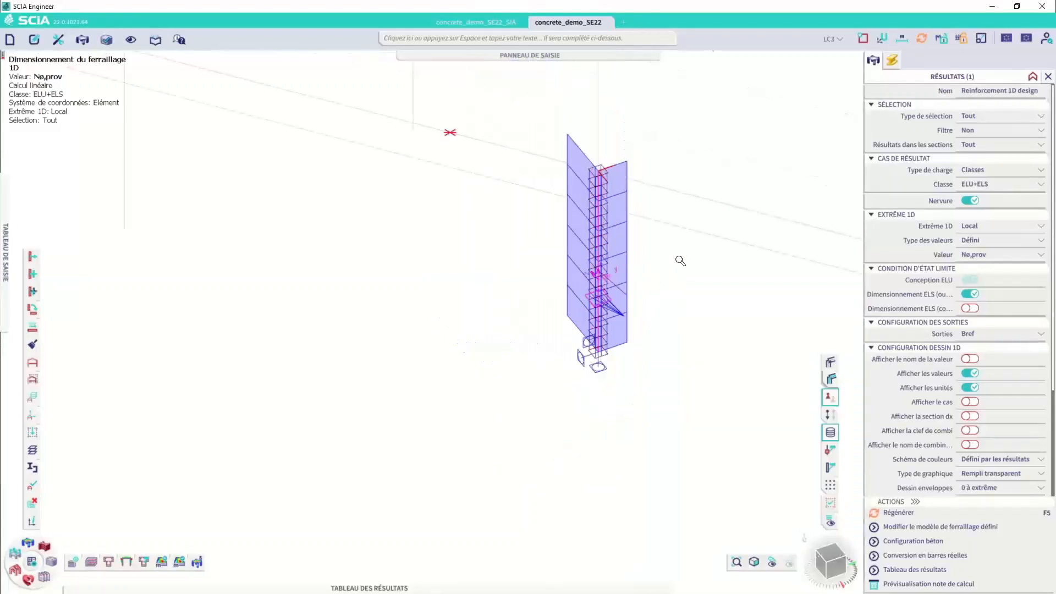
{"action": "scroll", "coordinate": [602, 306], "scroll_direction": "down", "scroll_amount": 3}
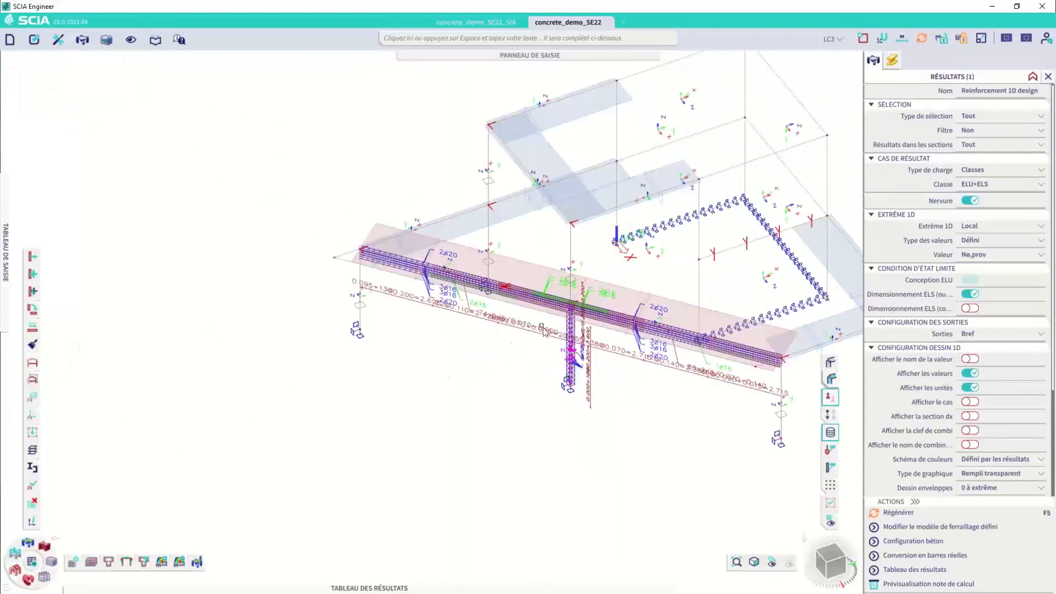
{"action": "left_click", "coordinate": [696, 140]}
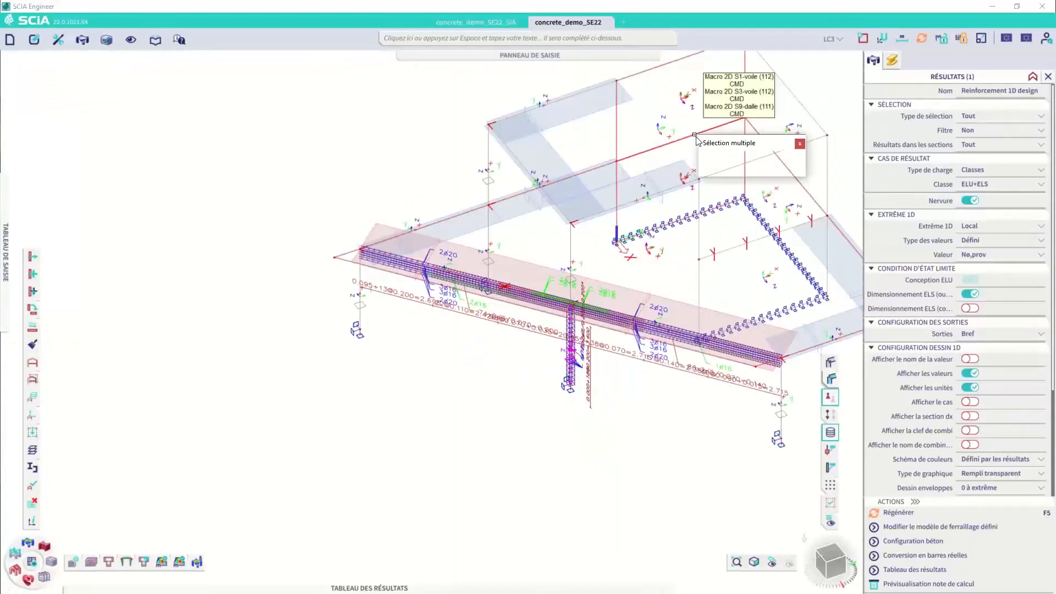
{"action": "left_click", "coordinate": [726, 166]}
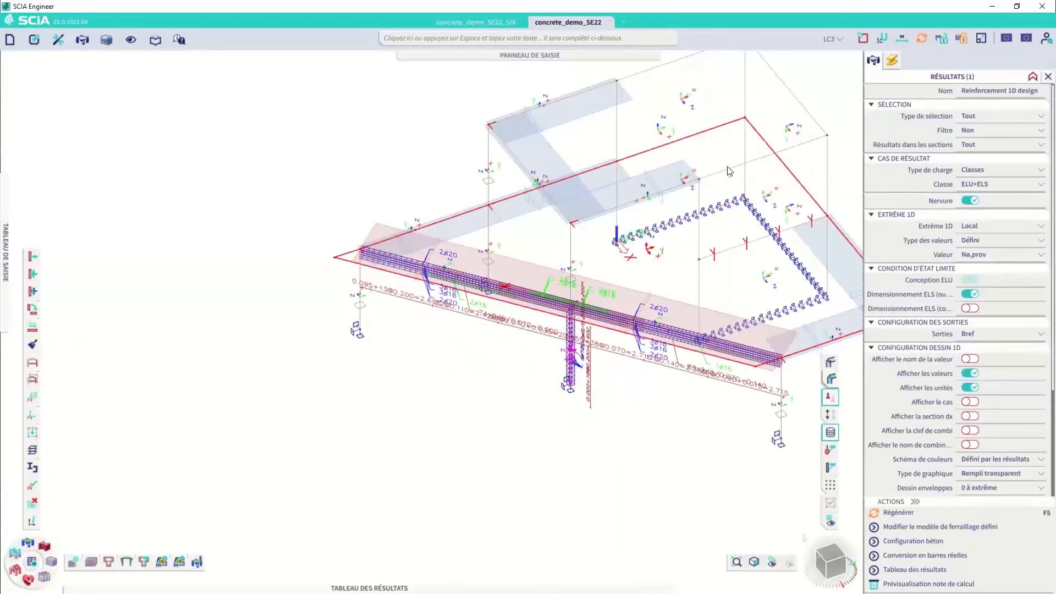
{"action": "left_click", "coordinate": [34, 380]}
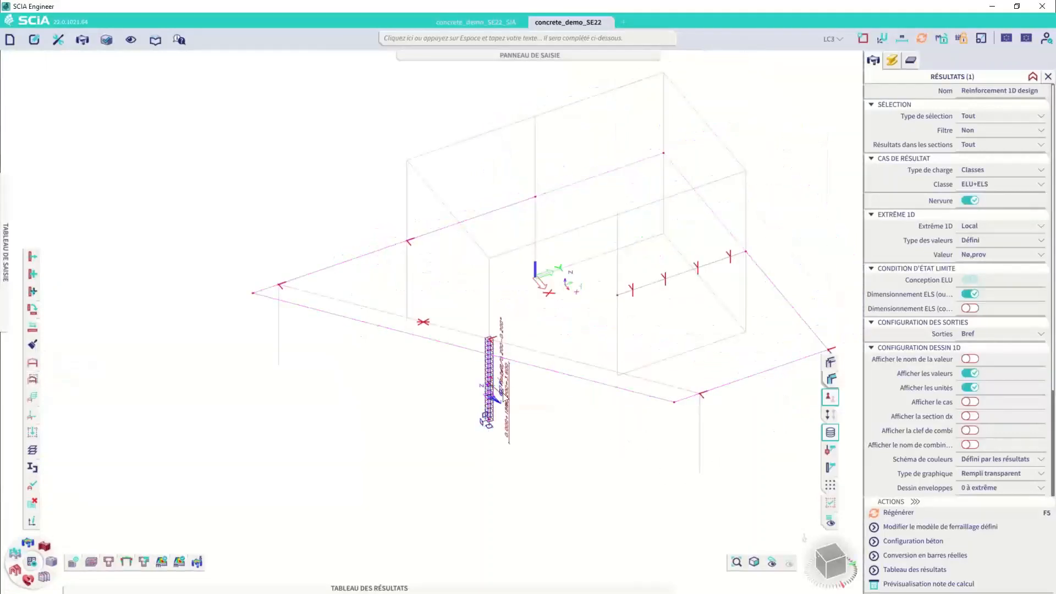
{"action": "key", "text": "Escape"}
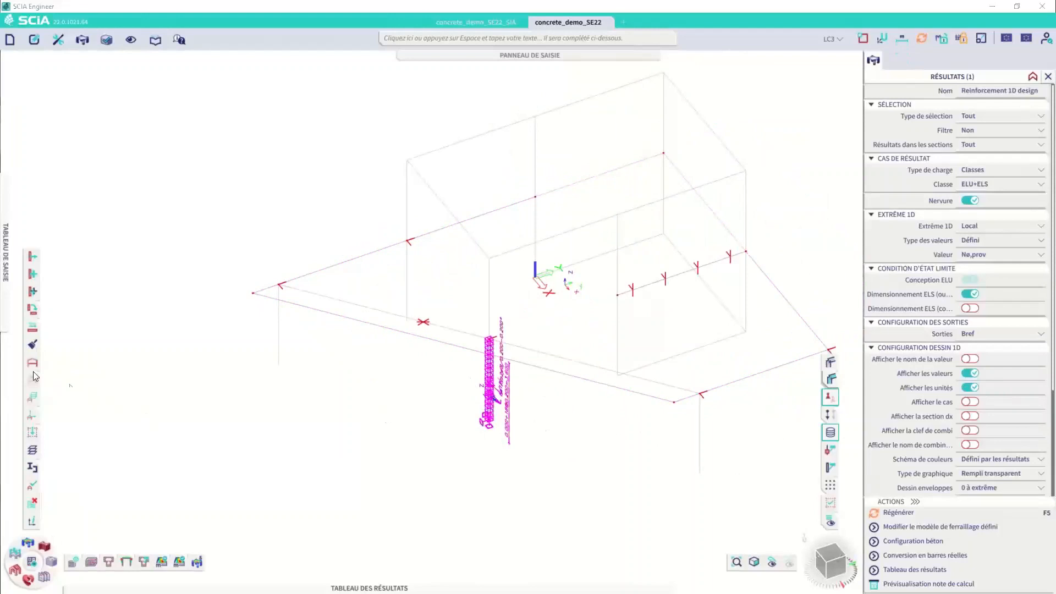
{"action": "left_click", "coordinate": [65, 379]}
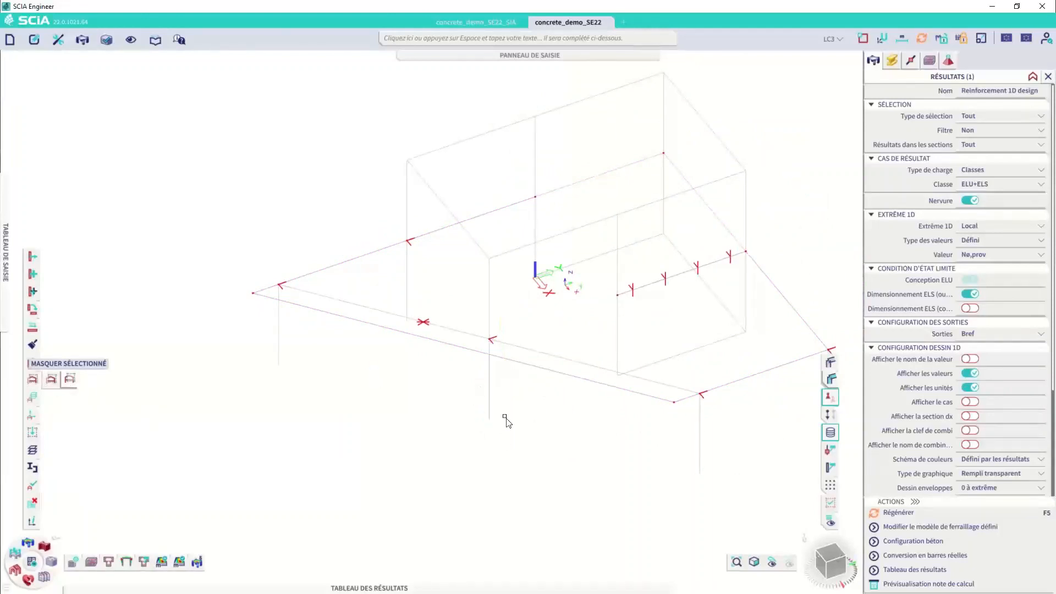
{"action": "left_click_drag", "start_coordinate": [831, 583], "coordinate": [848, 570]}
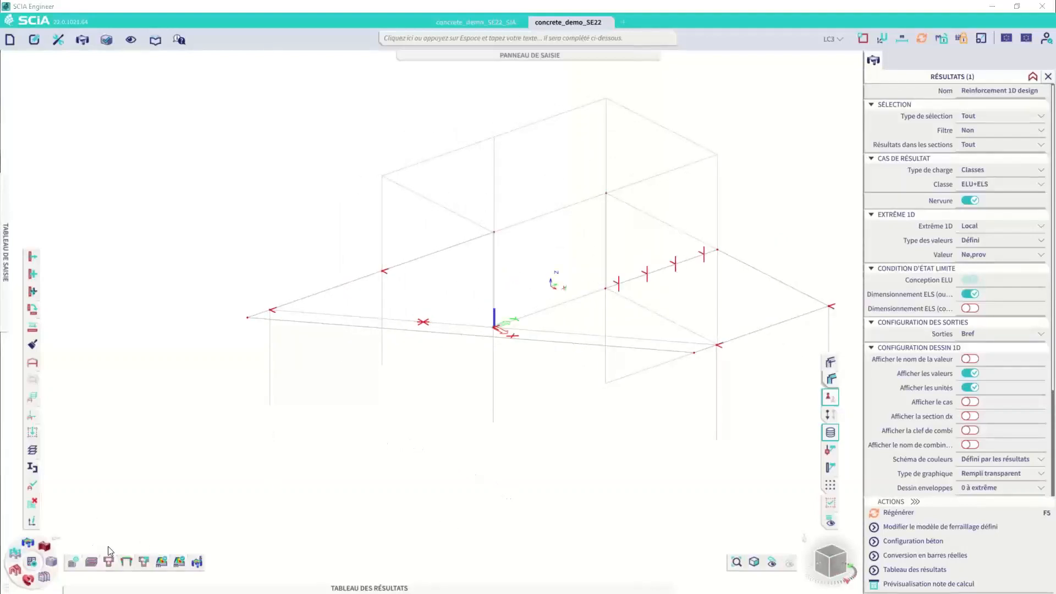
Step: Open the 2D reinforcement design results, set the value type to Requis, and display As,req,1+ on the slab
{"action": "mouse_move", "coordinate": [161, 562]}
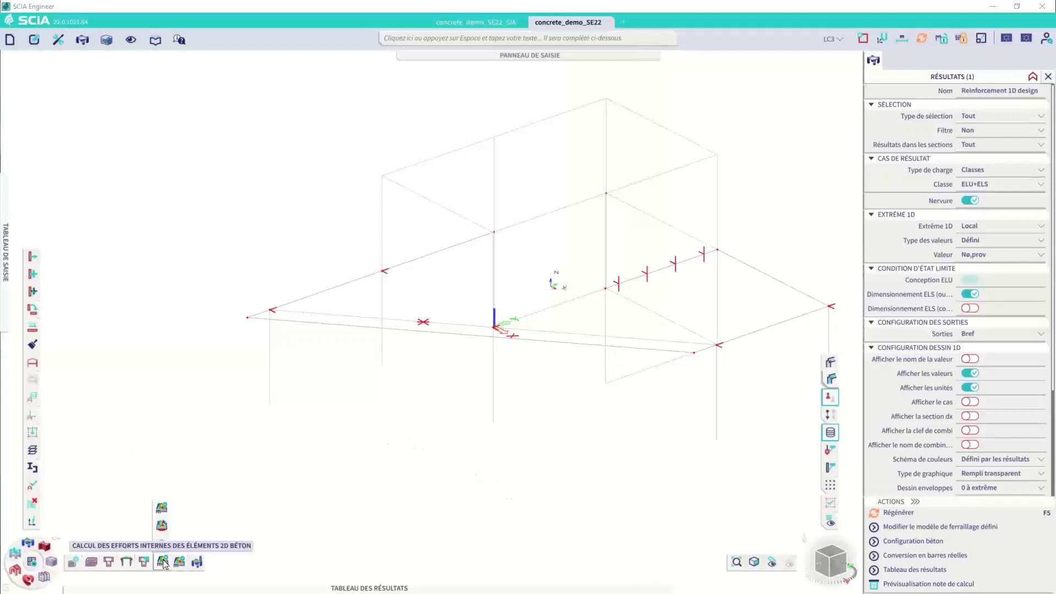
{"action": "left_click", "coordinate": [163, 527]}
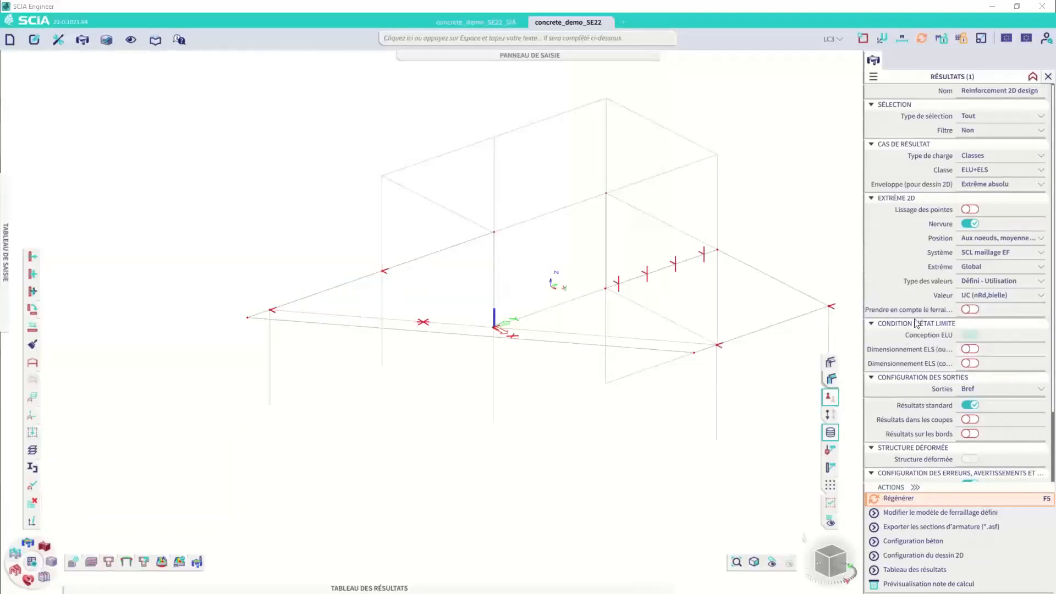
{"action": "left_click", "coordinate": [979, 282]}
{"action": "left_click", "coordinate": [977, 292]}
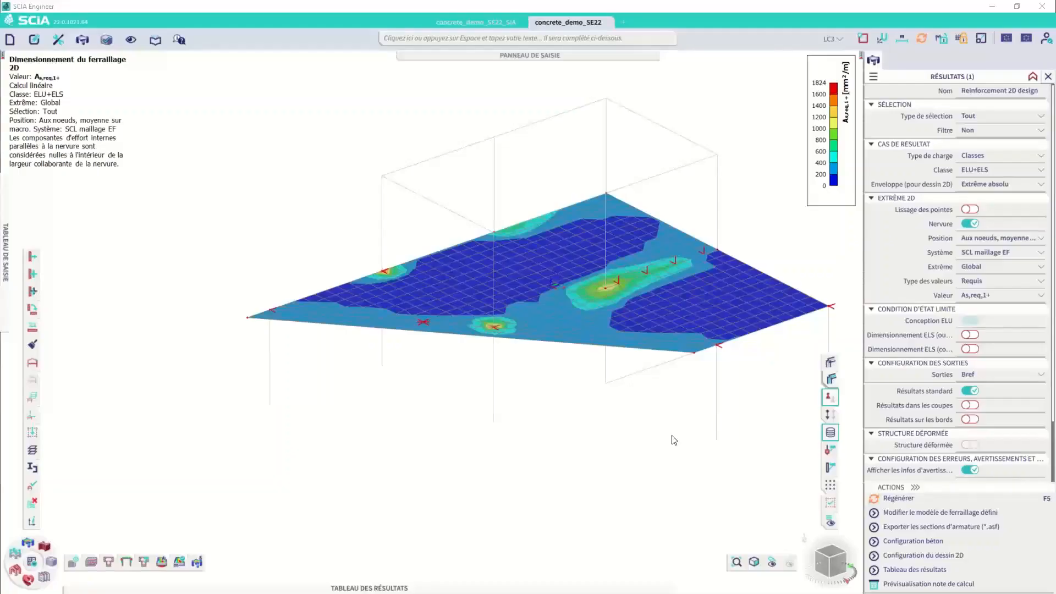
{"action": "middle_click_drag", "start_coordinate": [490, 302], "coordinate": [464, 298]}
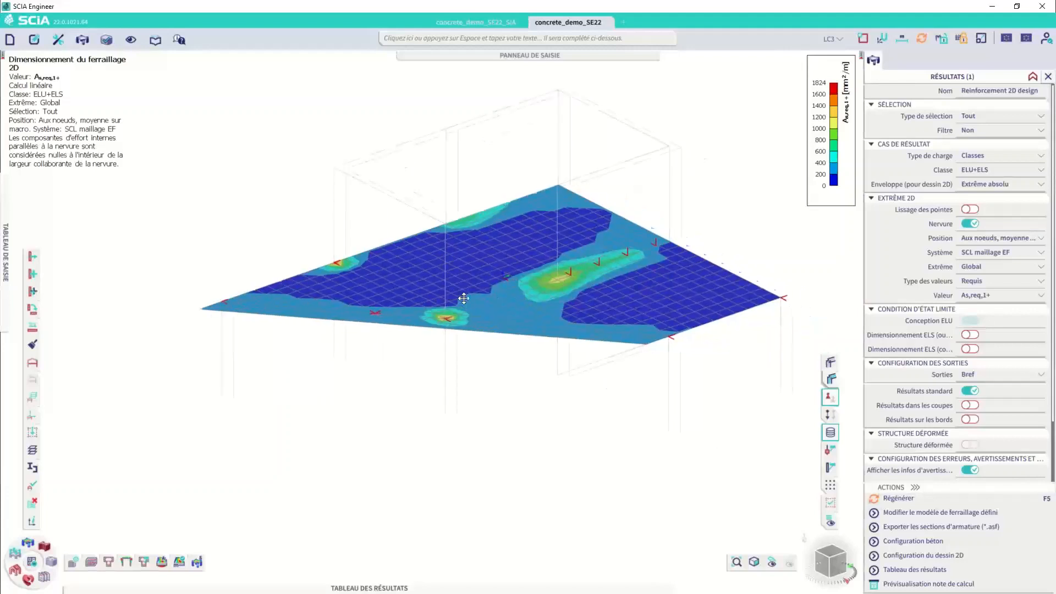
{"action": "mouse_move", "coordinate": [829, 567]}
{"action": "left_mouse_down"}
{"action": "mouse_move", "coordinate": [840, 576]}
{"action": "mouse_move", "coordinate": [832, 565]}
{"action": "left_mouse_up"}
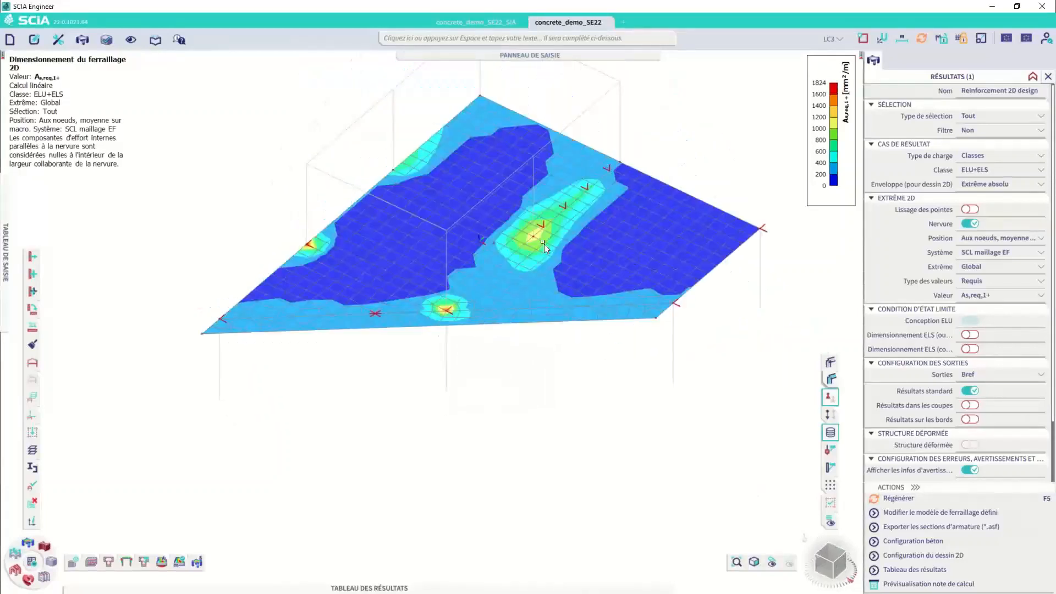
Step: Display the slab's required reinforcement for As,req,2+ and As,req,1-, regenerating the results for each value
{"action": "left_click", "coordinate": [999, 297]}
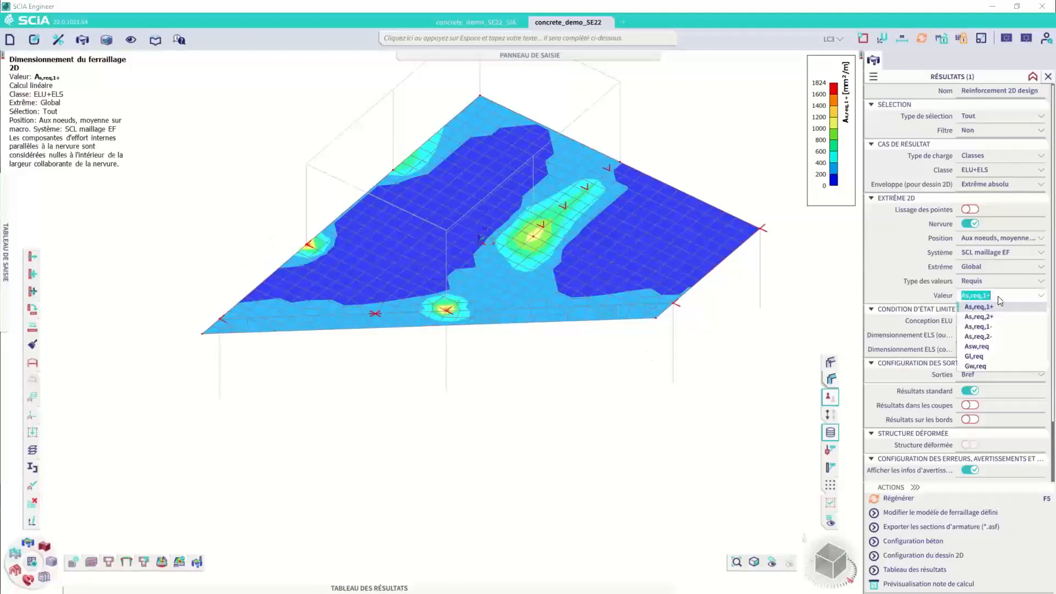
{"action": "left_click", "coordinate": [913, 499]}
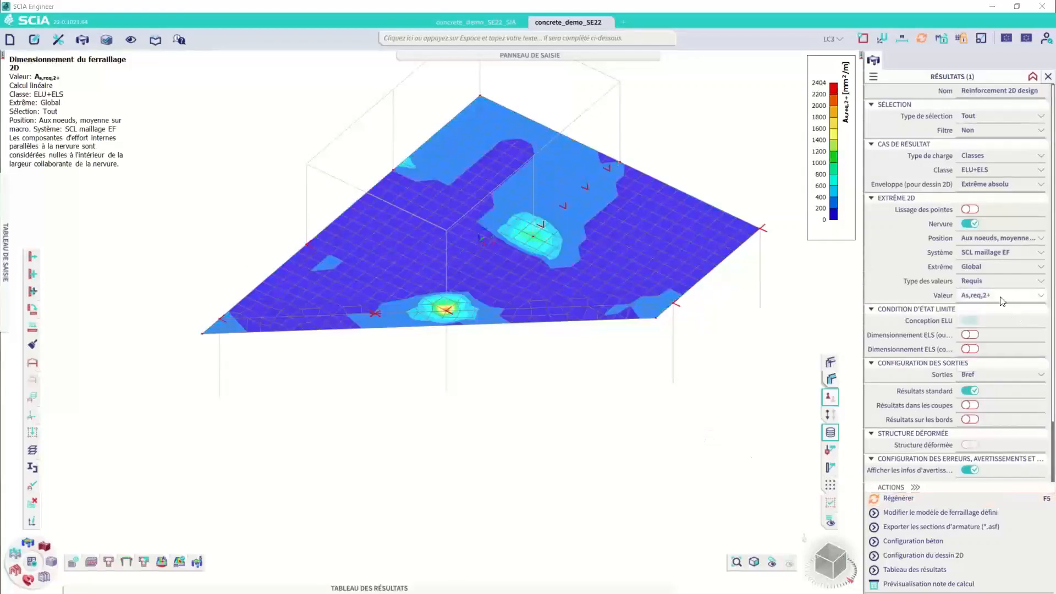
{"action": "left_click", "coordinate": [1001, 296]}
{"action": "left_click", "coordinate": [998, 325]}
{"action": "left_click", "coordinate": [911, 498]}
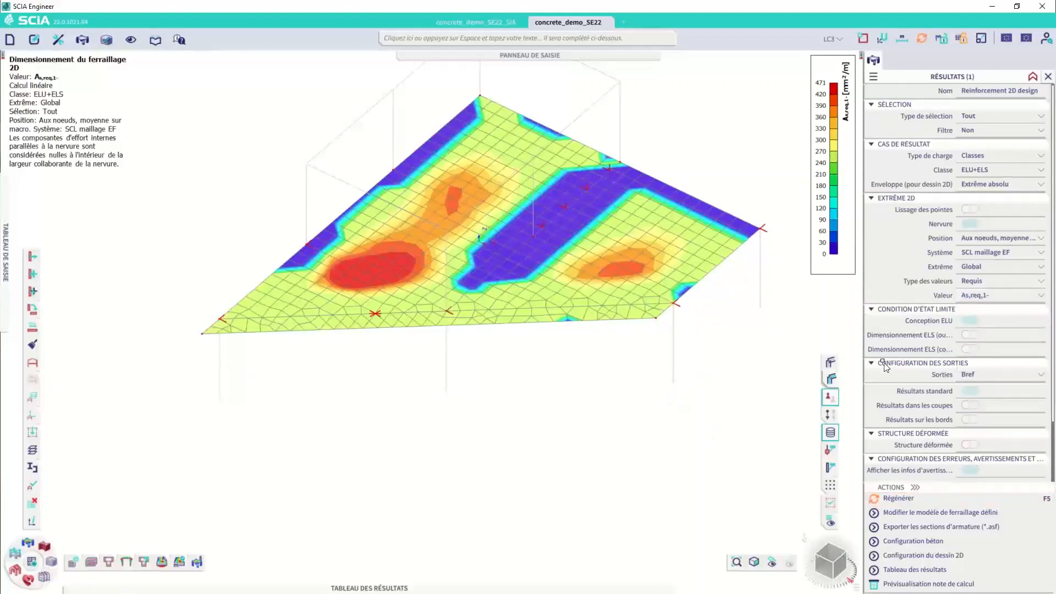
{"action": "left_click", "coordinate": [1010, 296]}
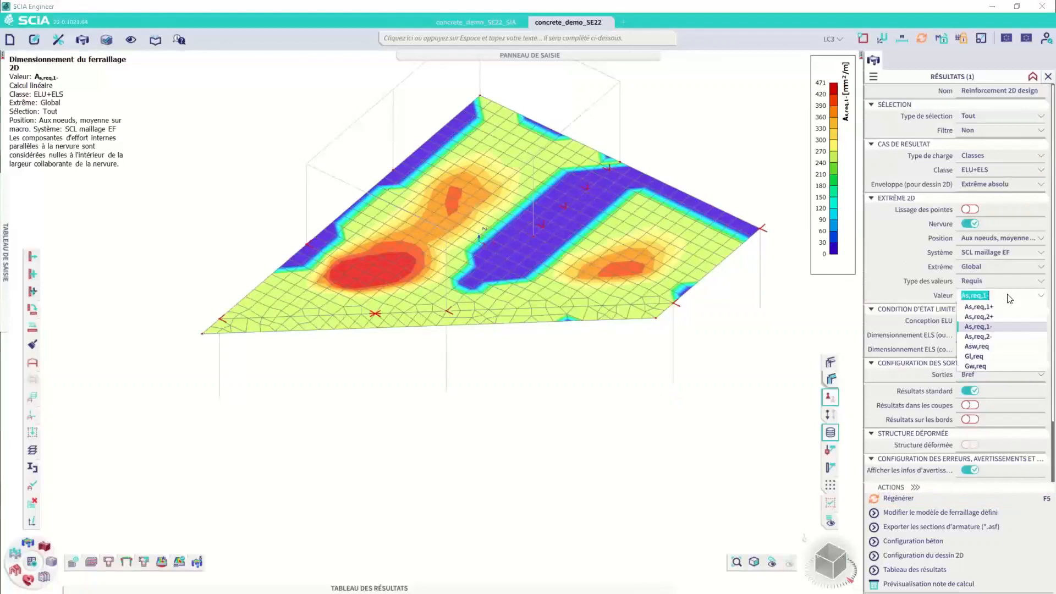
Step: Regenerate the slab's required reinforcement plot for the Gl,req value and for the Gw,req value
{"action": "left_click", "coordinate": [985, 357]}
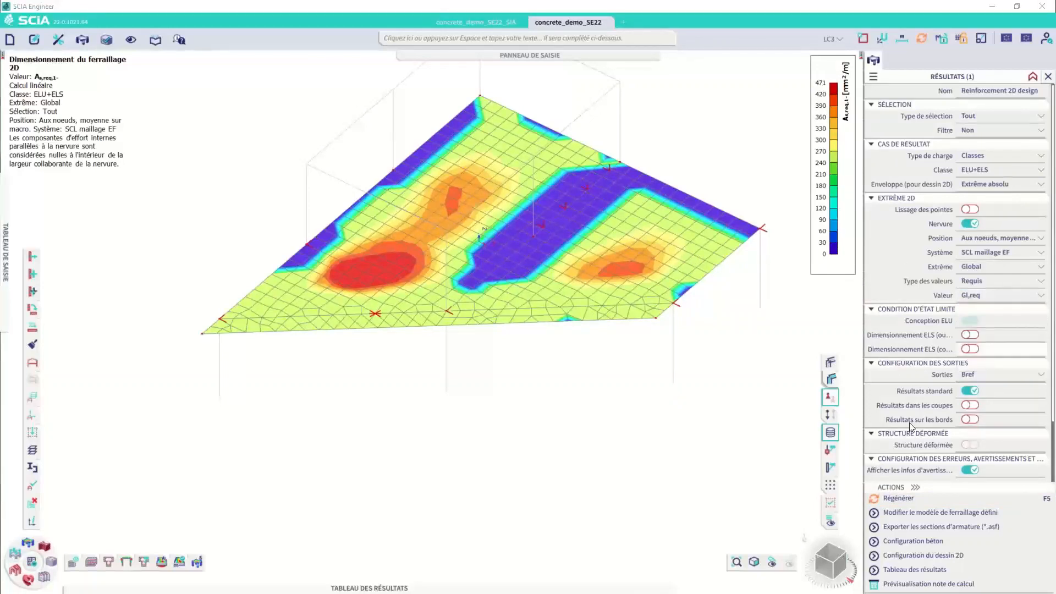
{"action": "left_click", "coordinate": [909, 498]}
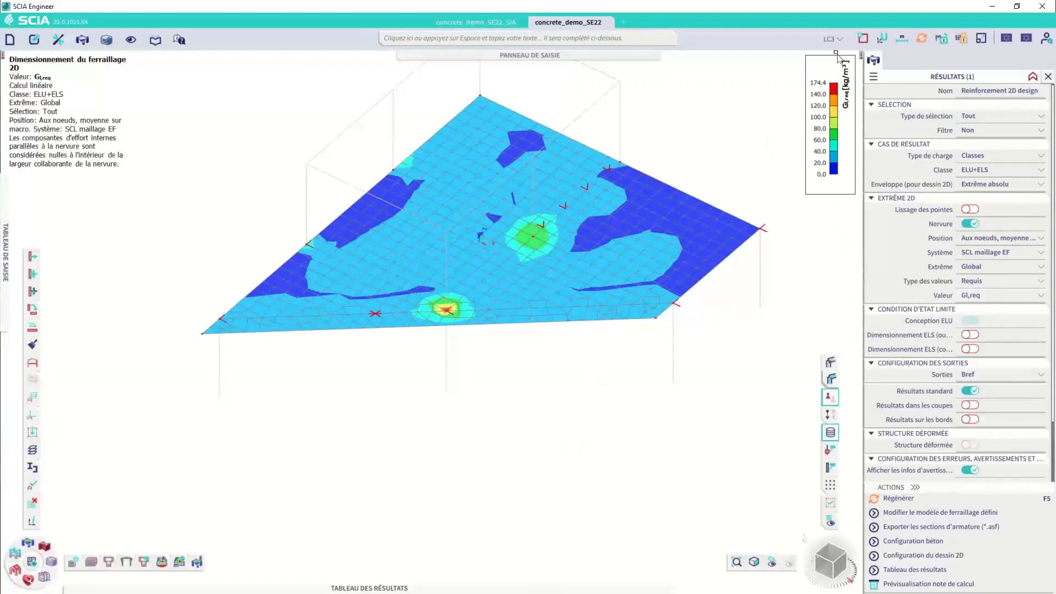
{"action": "left_click", "coordinate": [999, 296]}
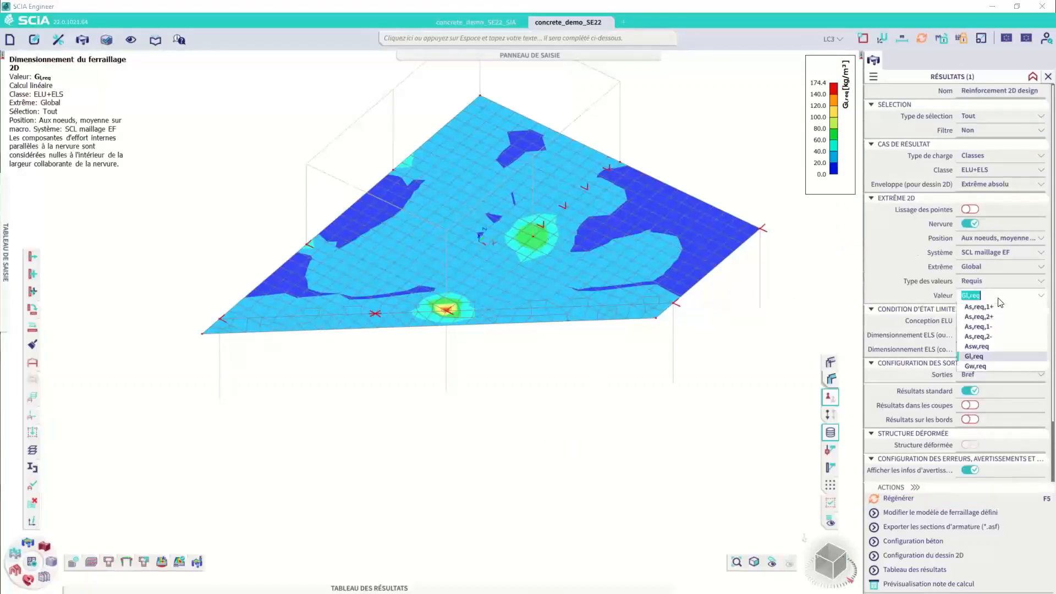
{"action": "left_click", "coordinate": [977, 366]}
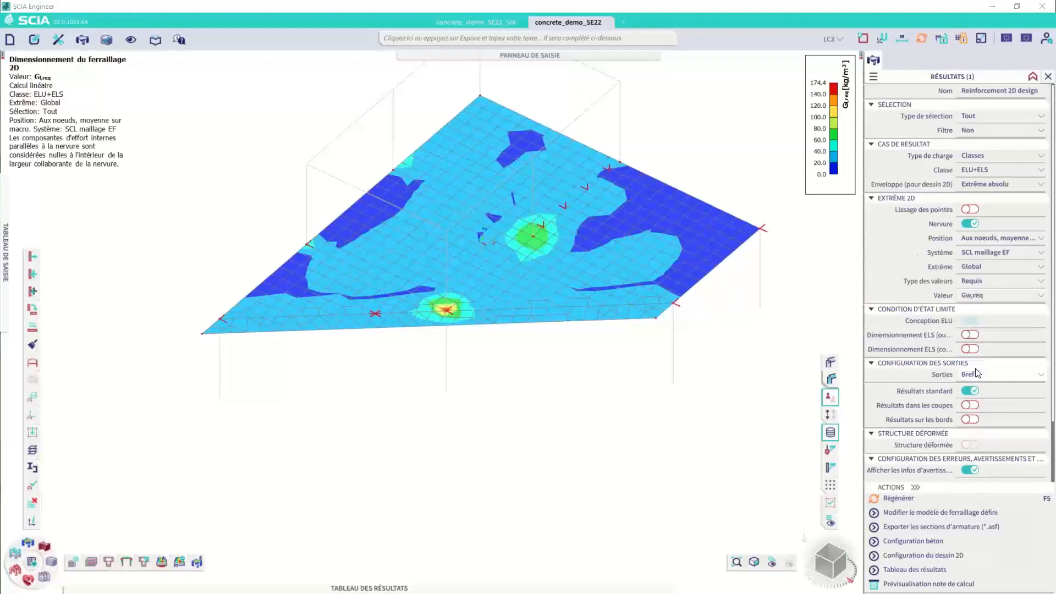
{"action": "left_click", "coordinate": [905, 499]}
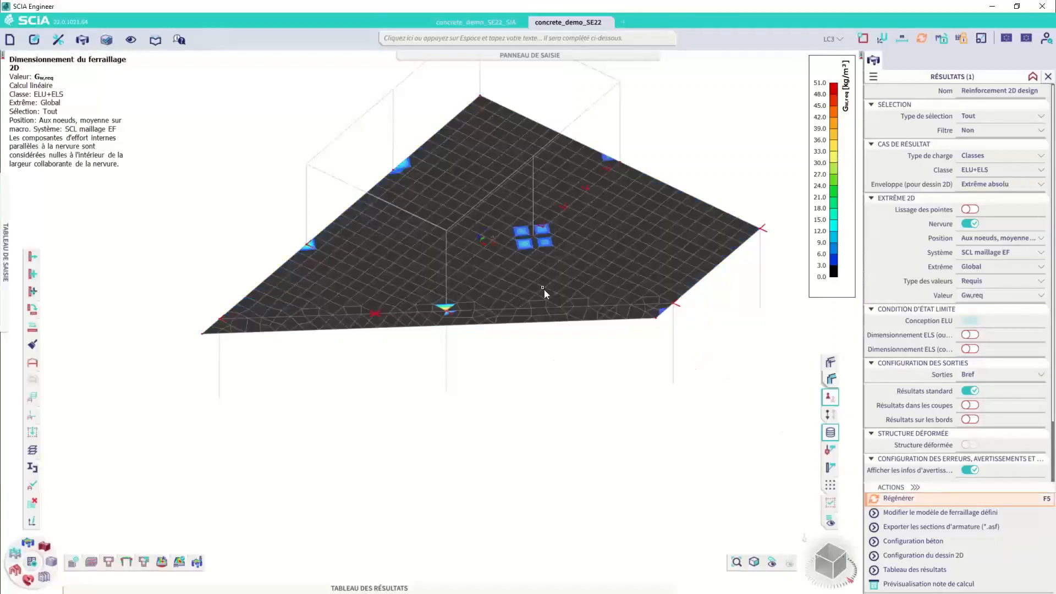
{"action": "left_click_drag", "start_coordinate": [833, 560], "coordinate": [828, 551]}
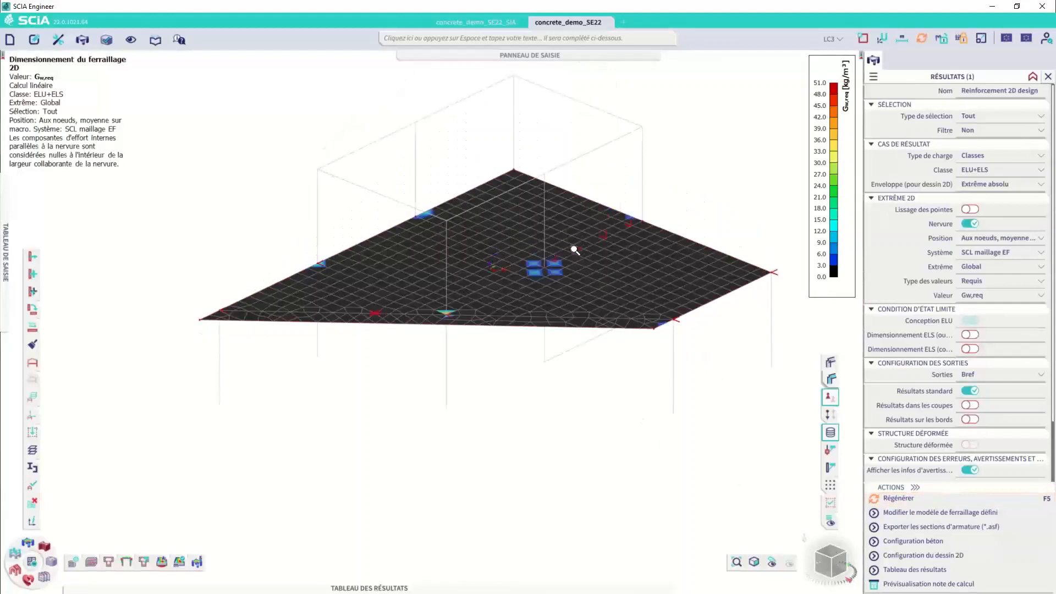
{"action": "scroll", "coordinate": [550, 253], "scroll_direction": "up", "scroll_amount": 2}
{"action": "scroll", "coordinate": [543, 242], "scroll_direction": "up", "scroll_amount": 2}
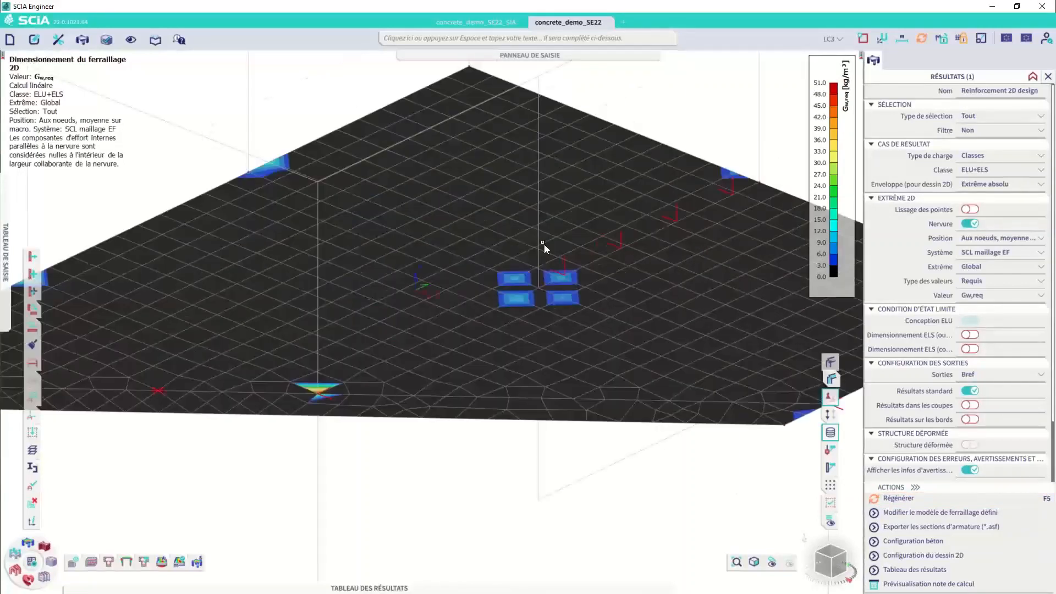
{"action": "scroll", "coordinate": [542, 242], "scroll_direction": "down", "scroll_amount": 2}
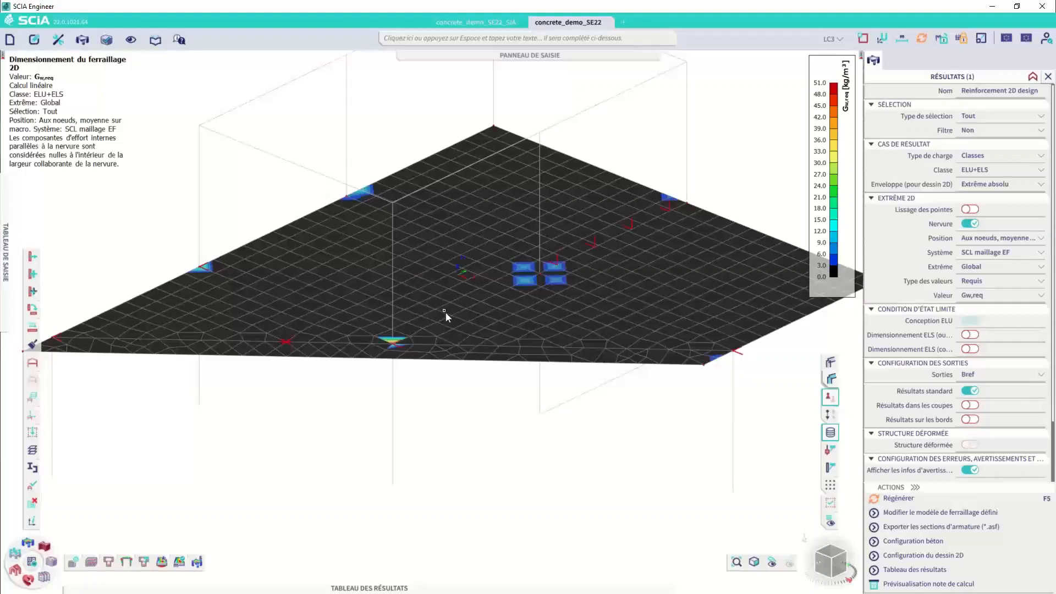
Step: Set the value type to Requis - Statiquement with the value As,ult,1+ and regenerate the slab results
{"action": "left_click", "coordinate": [1005, 281]}
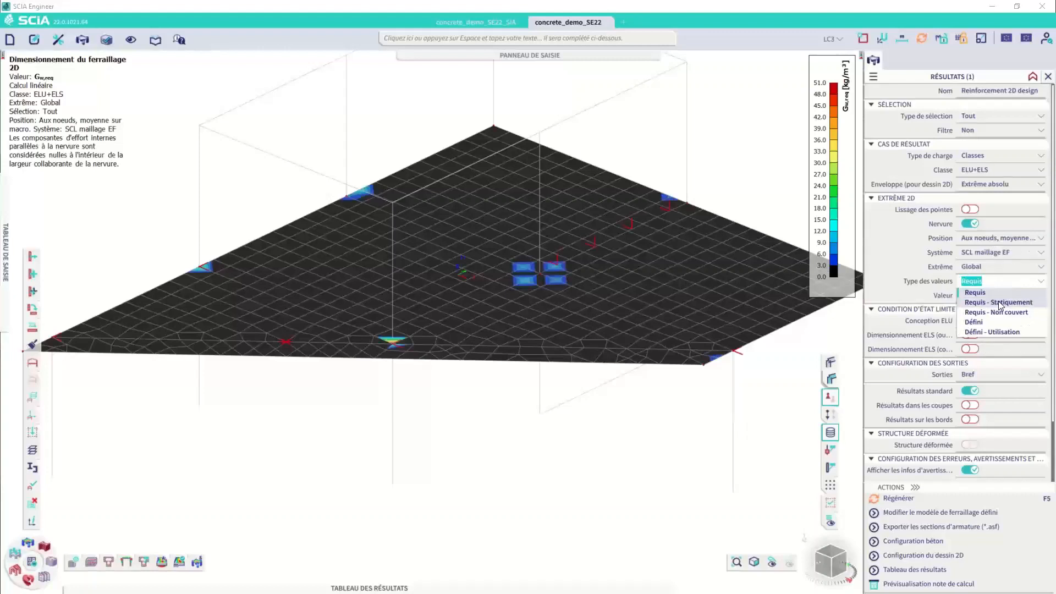
{"action": "left_click", "coordinate": [1001, 303]}
{"action": "left_click", "coordinate": [987, 297]}
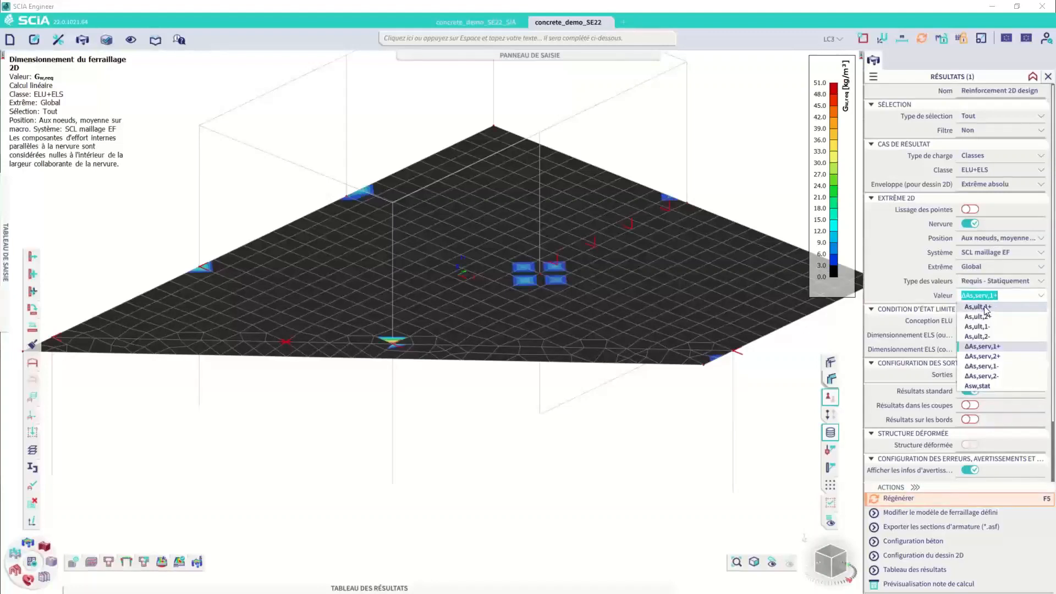
{"action": "left_click", "coordinate": [989, 308]}
{"action": "left_click", "coordinate": [925, 501]}
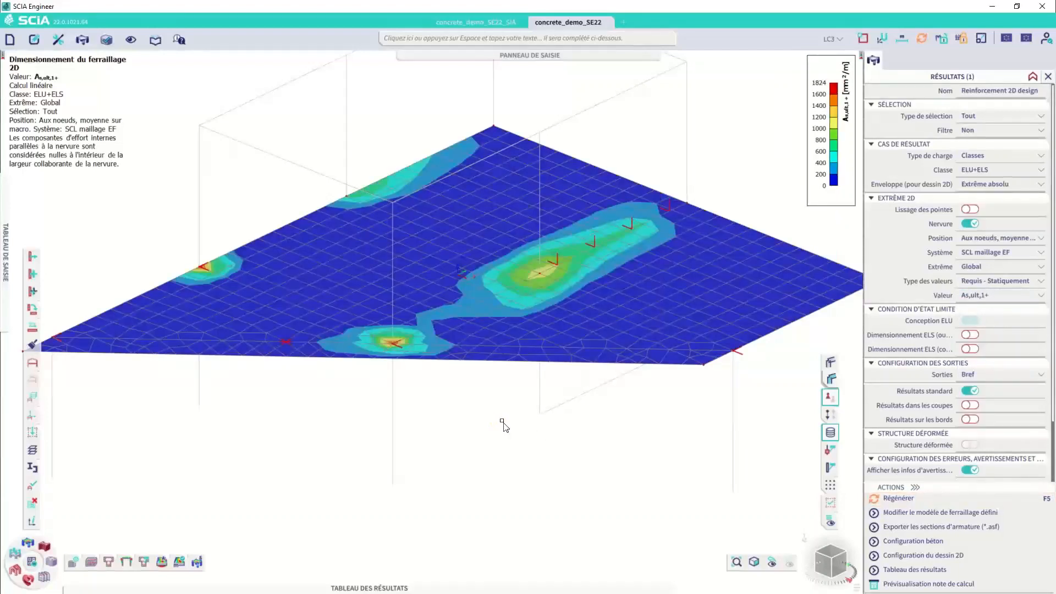
Step: Enable the first ELS design option, "Dimensionnement ELS (ou…", and regenerate the slab results for the value ΔAs,serv,1+
{"action": "left_click", "coordinate": [971, 335]}
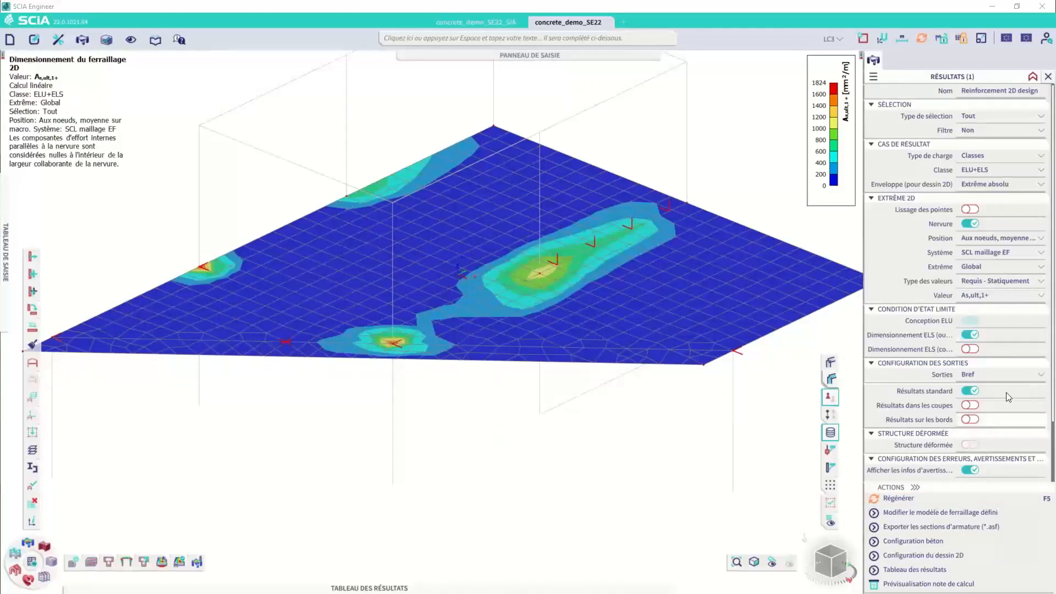
{"action": "left_click", "coordinate": [907, 504]}
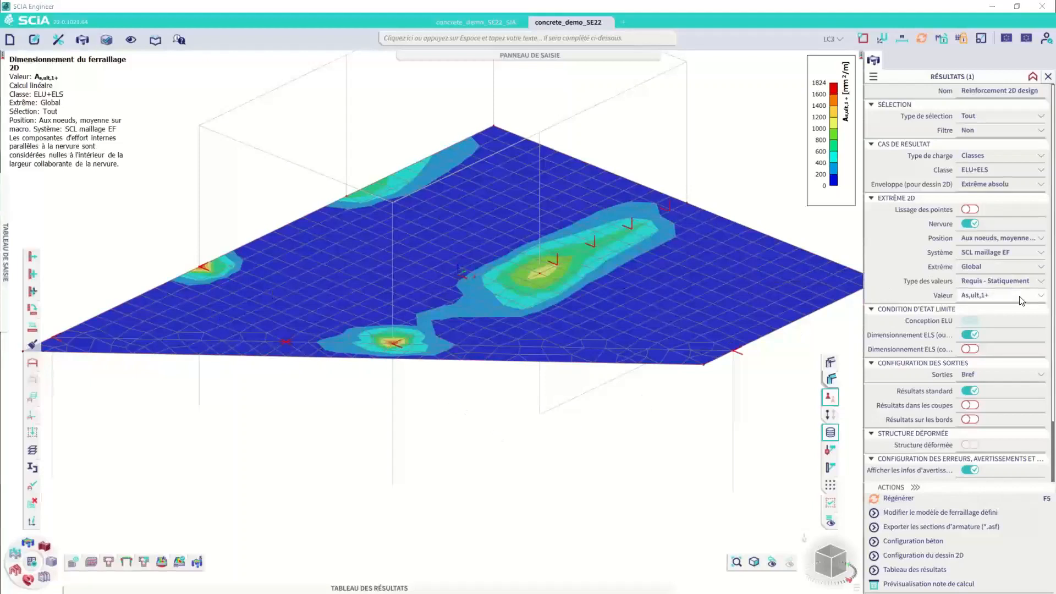
{"action": "left_click", "coordinate": [995, 297]}
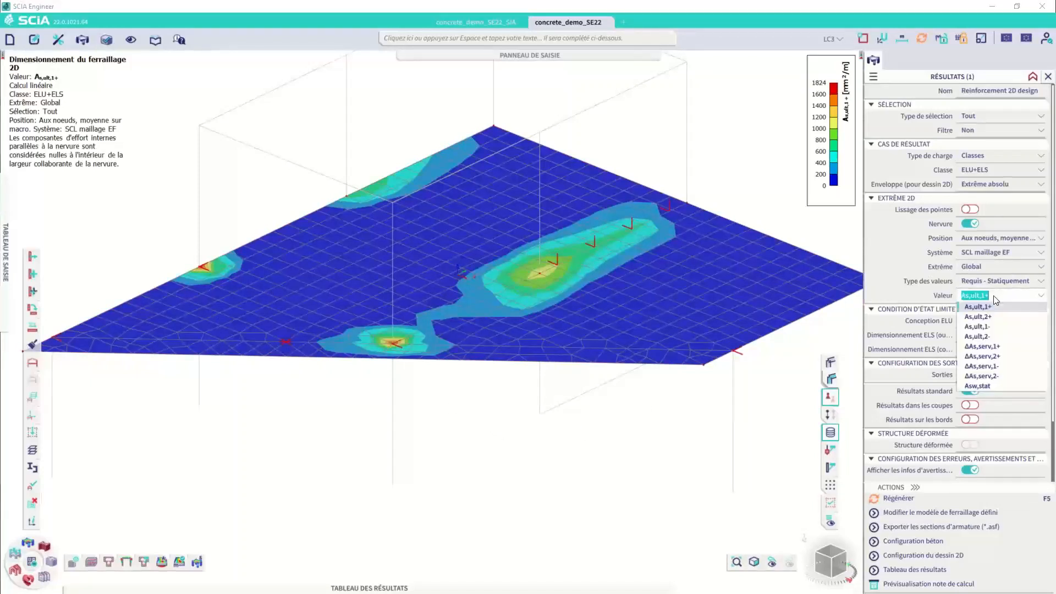
{"action": "left_click", "coordinate": [989, 349]}
{"action": "left_click", "coordinate": [920, 499]}
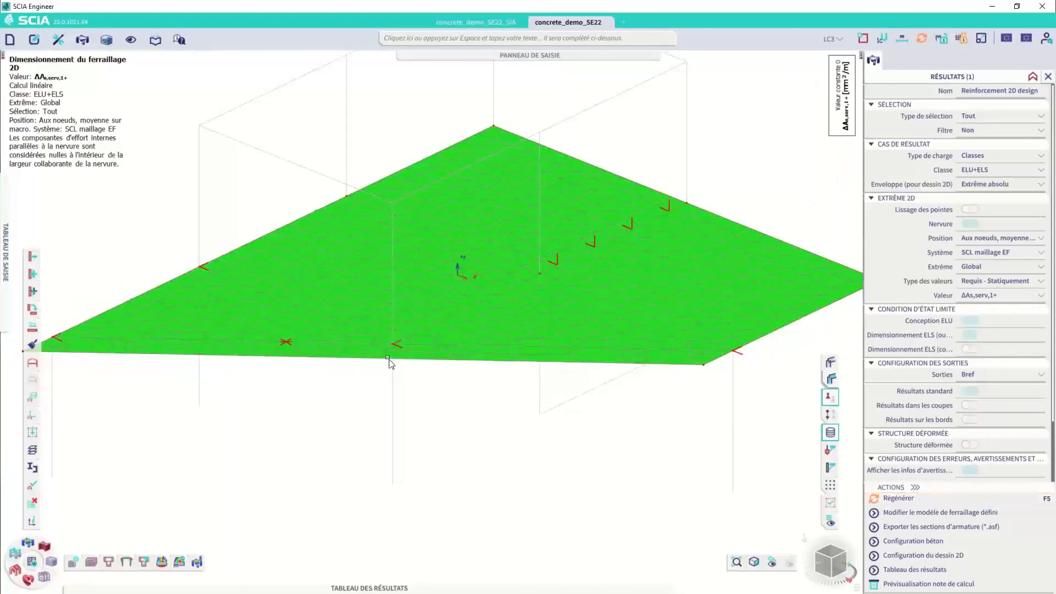
Step: Set the value type to Requis - Non couvert with the value ΔAs,req,1+ and regenerate the slab results
{"action": "left_click", "coordinate": [982, 281]}
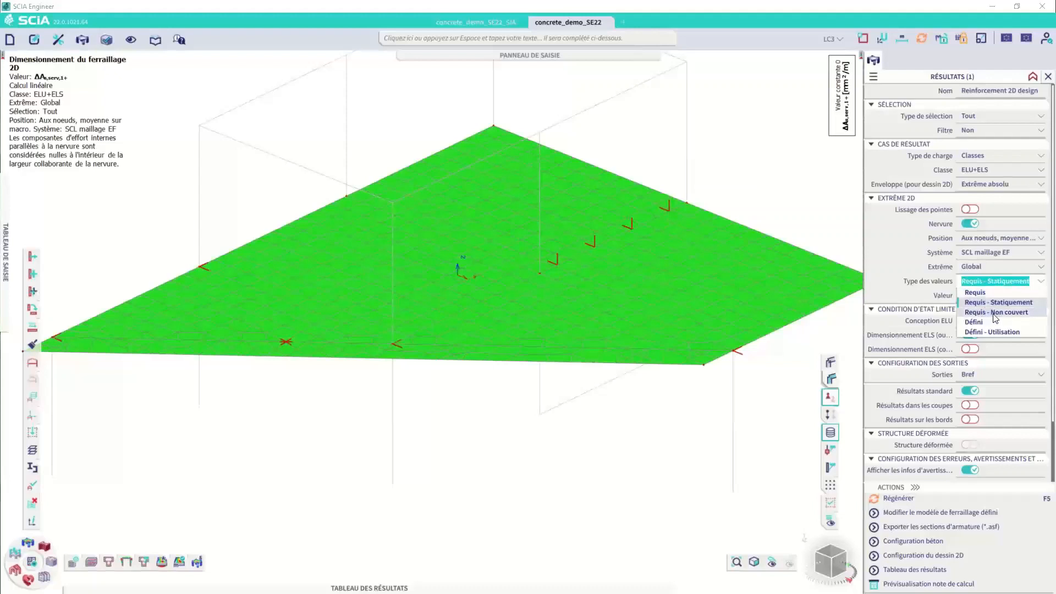
{"action": "left_click", "coordinate": [1003, 312]}
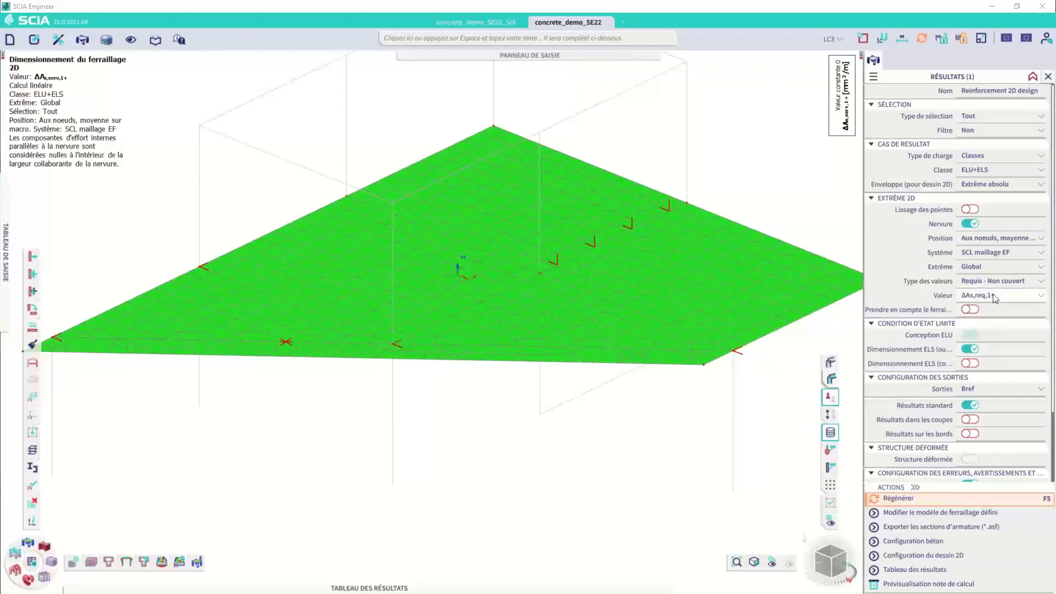
{"action": "left_click", "coordinate": [994, 296]}
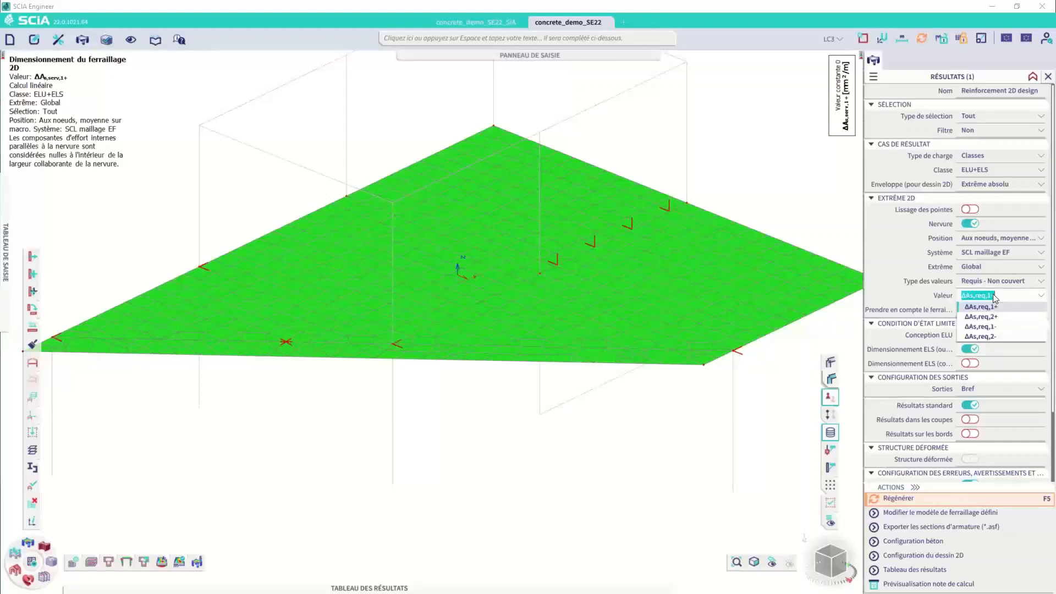
{"action": "left_click", "coordinate": [904, 498]}
{"action": "left_click", "coordinate": [905, 498]}
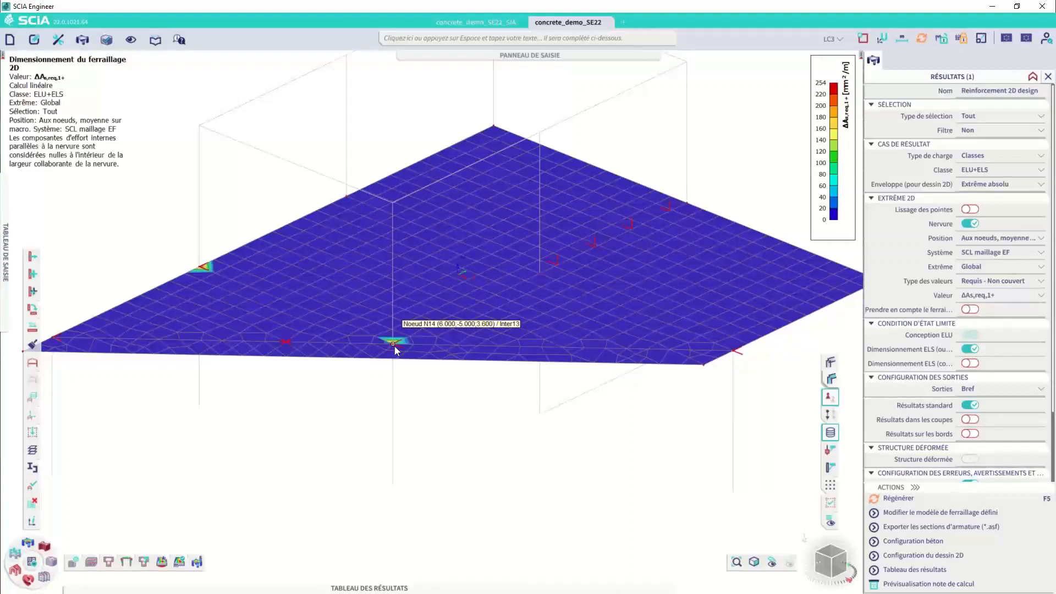
Step: Select the slab and review the default reinforcement design parameters in its 2D member concrete data
{"action": "left_click", "coordinate": [728, 224]}
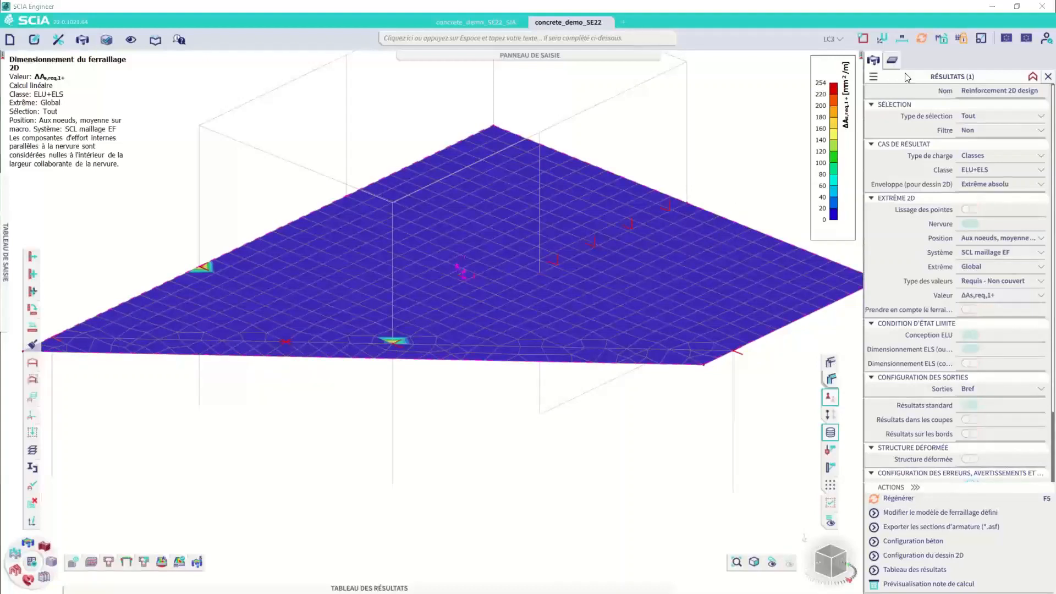
{"action": "left_click", "coordinate": [894, 61]}
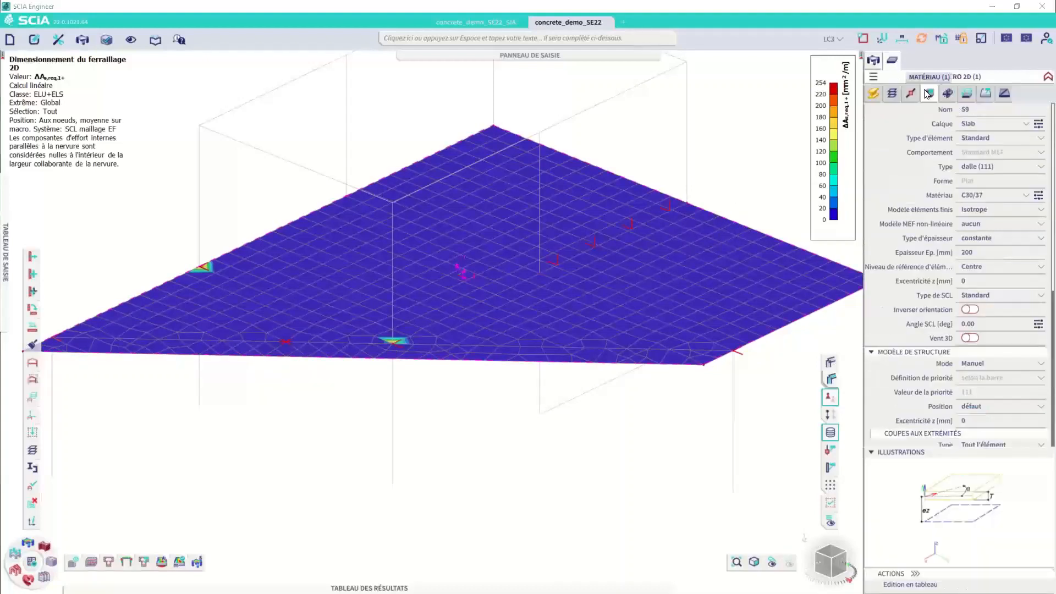
{"action": "left_click", "coordinate": [986, 94]}
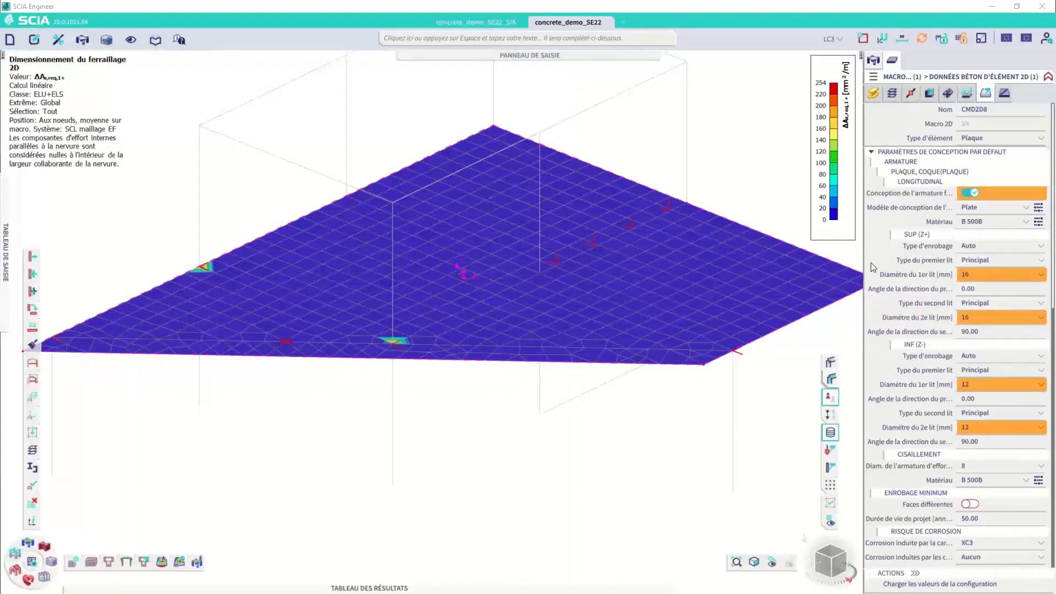
{"action": "scroll", "coordinate": [883, 216], "scroll_direction": "down", "scroll_amount": 15}
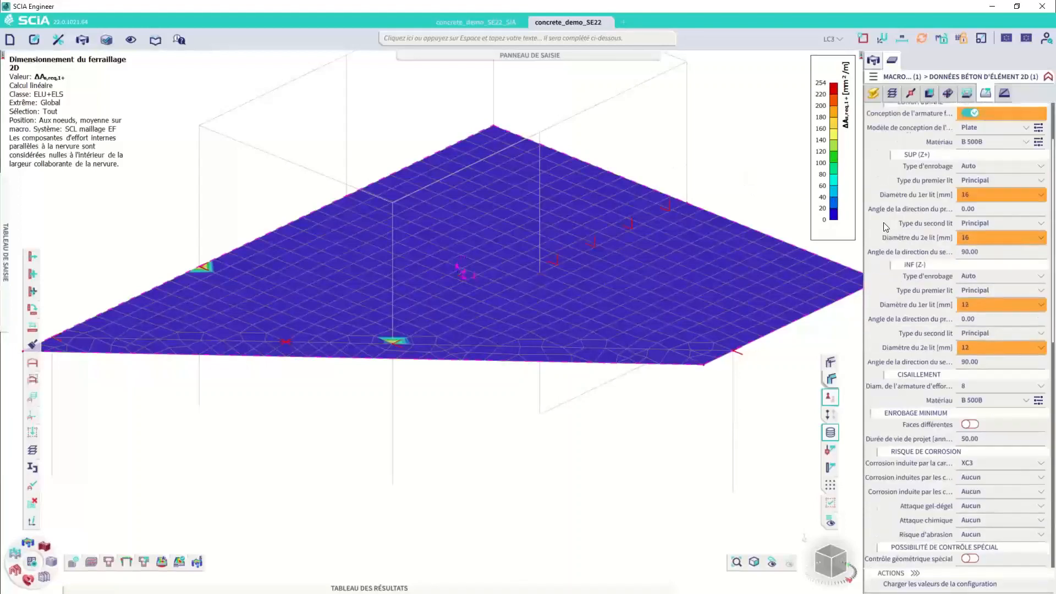
{"action": "scroll", "coordinate": [925, 275], "scroll_direction": "up", "scroll_amount": 15}
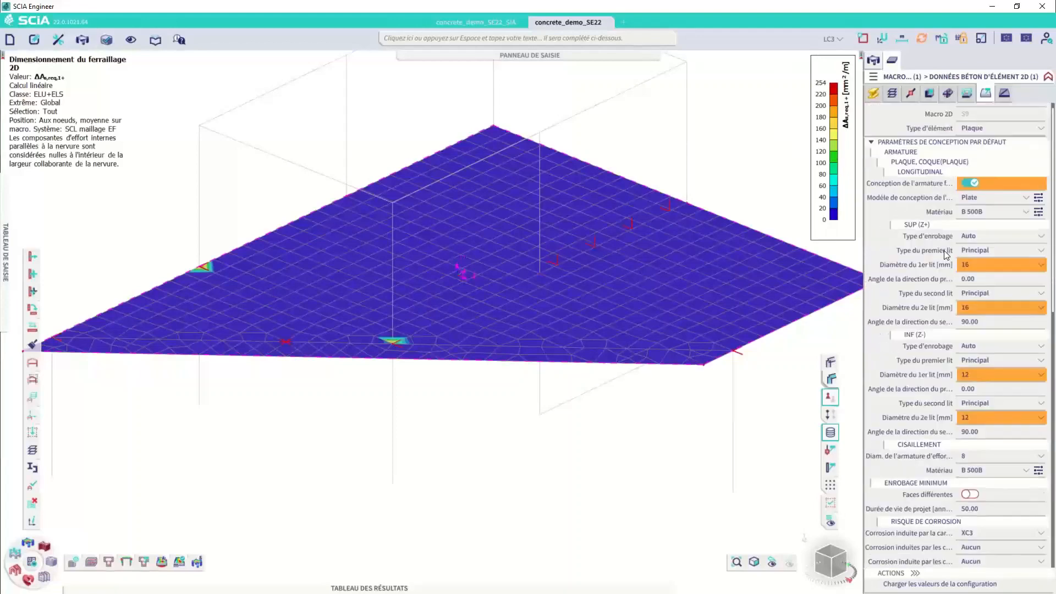
Step: Inspect the basic and additional longitudinal reinforcement of the slab's Plate template, leaving it without changes
{"action": "left_click", "coordinate": [1039, 208]}
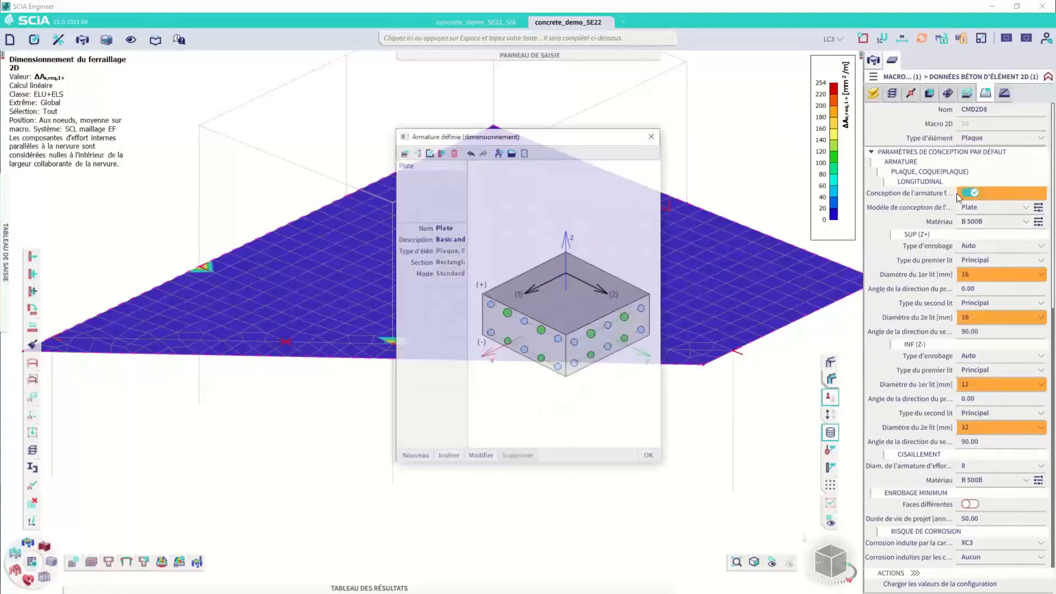
{"action": "left_click", "coordinate": [481, 456]}
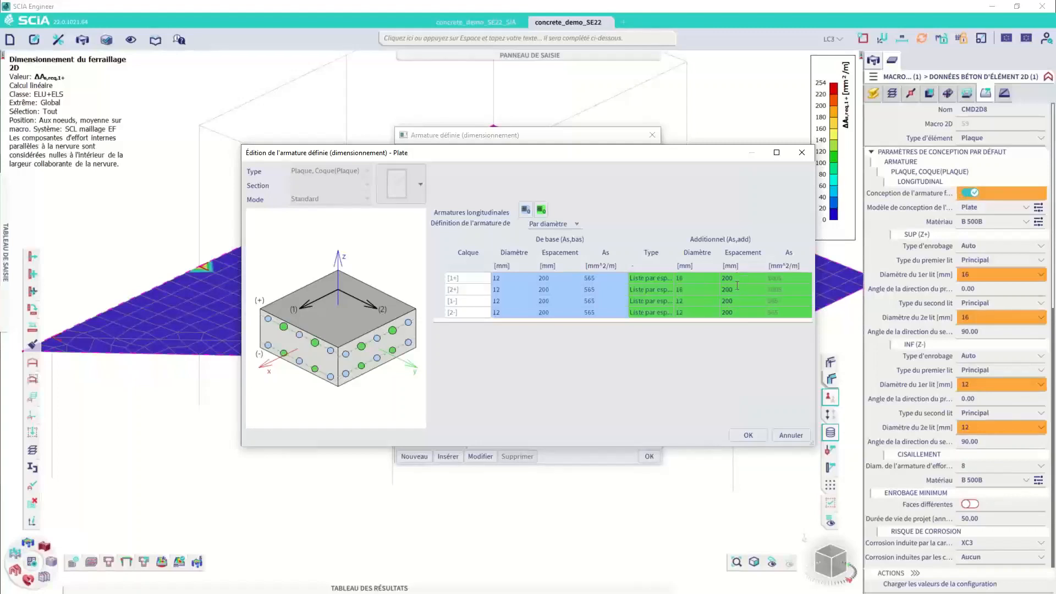
{"action": "left_click", "coordinate": [789, 438]}
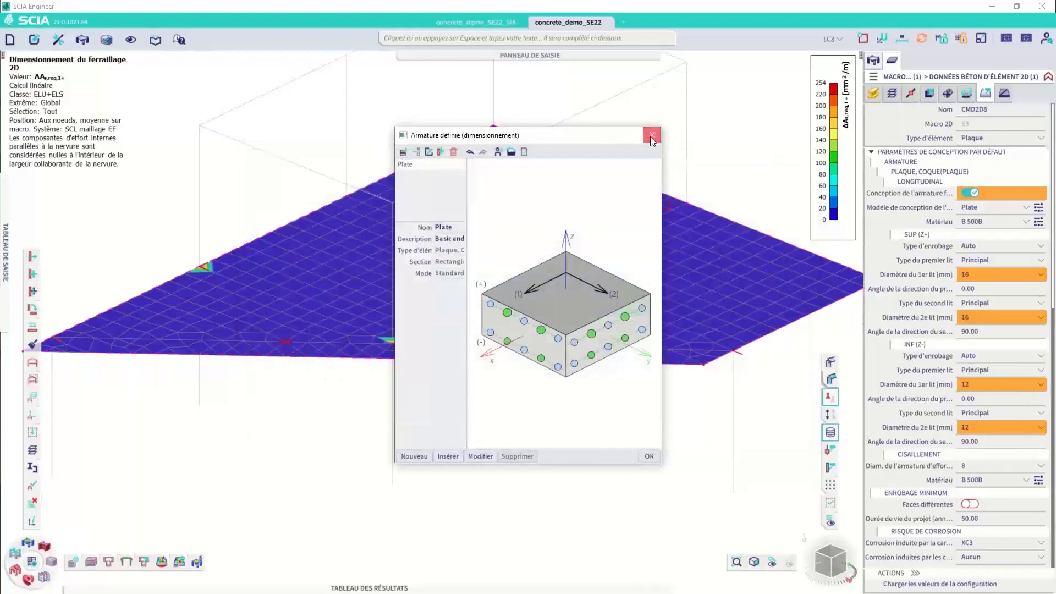
{"action": "left_click", "coordinate": [652, 136]}
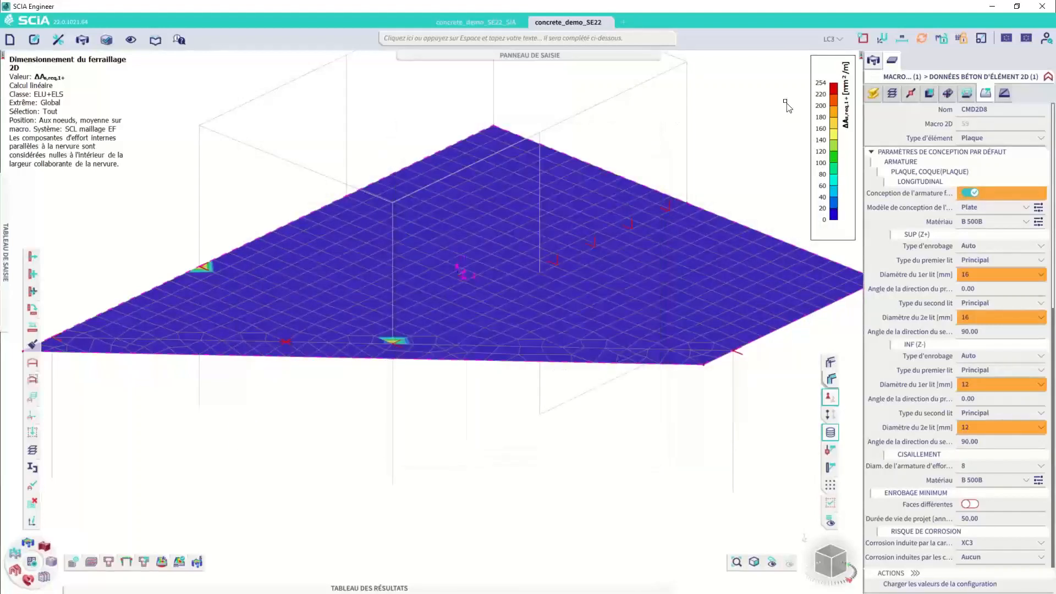
Step: Return to the reinforcement results and regenerate them with value type Défini and value Nø,prov,1+
{"action": "left_click", "coordinate": [876, 61]}
{"action": "left_click", "coordinate": [995, 281]}
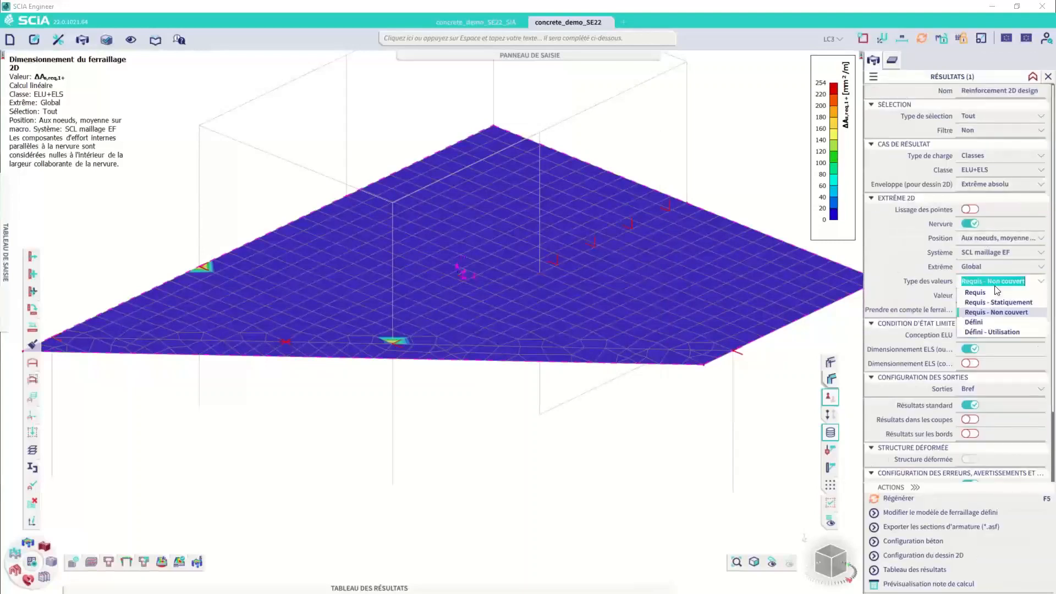
{"action": "left_click", "coordinate": [981, 322]}
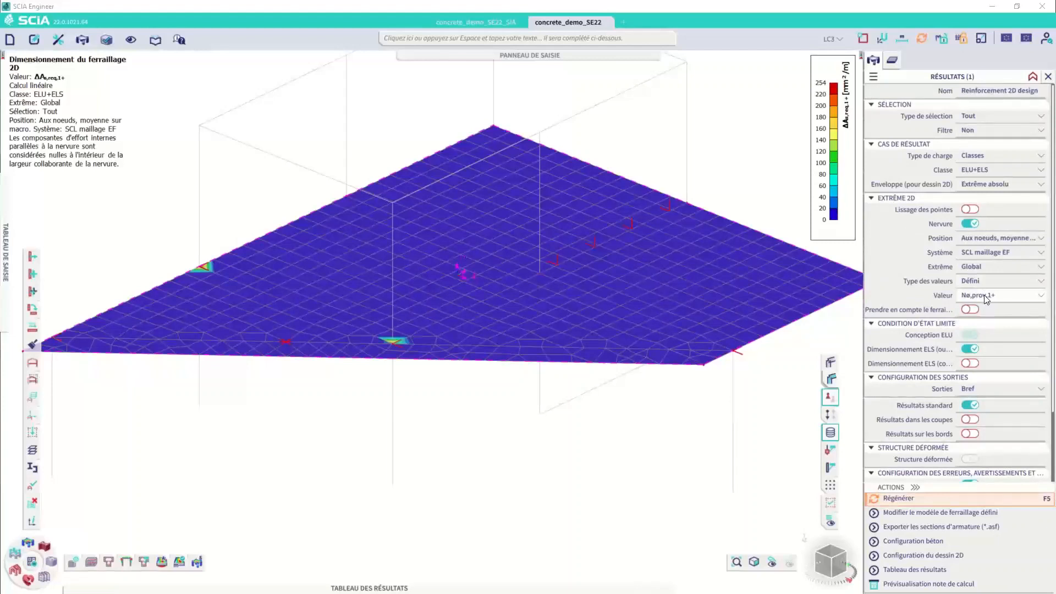
{"action": "left_click", "coordinate": [985, 297]}
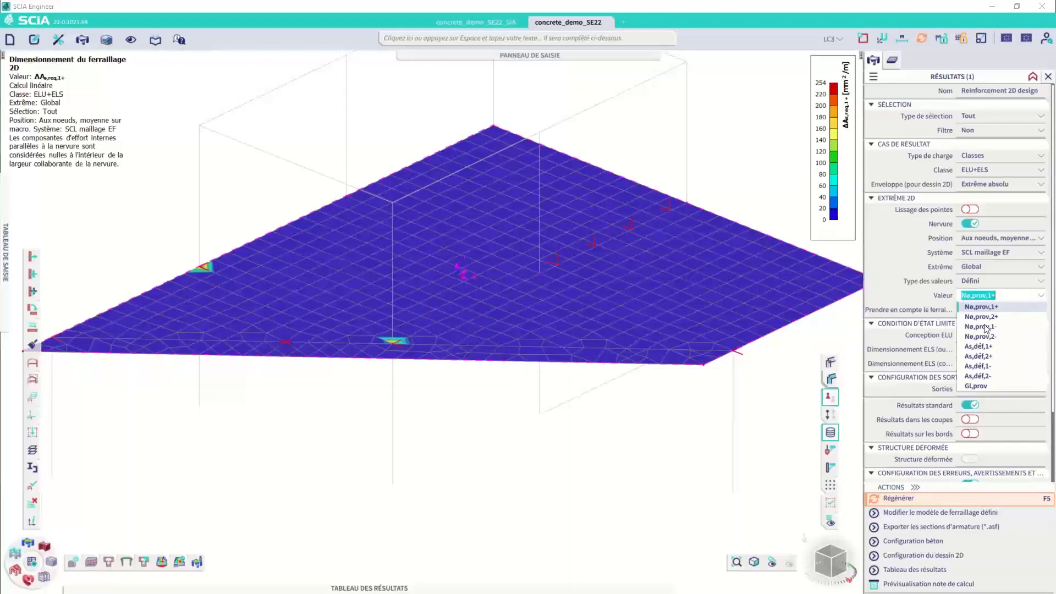
{"action": "left_click", "coordinate": [910, 502]}
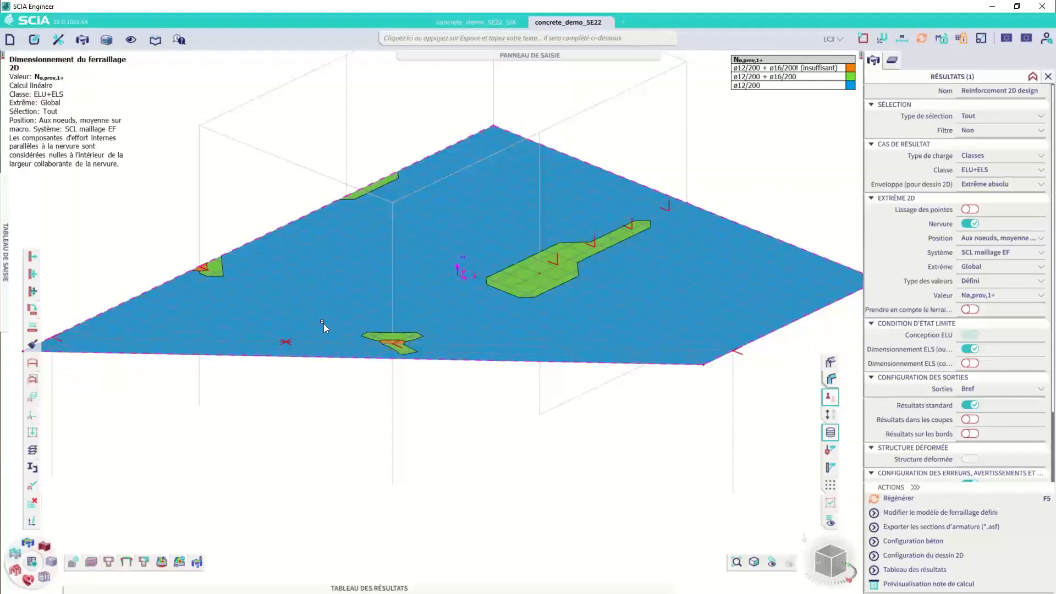
{"action": "scroll", "coordinate": [395, 344], "scroll_direction": "up", "scroll_amount": 2}
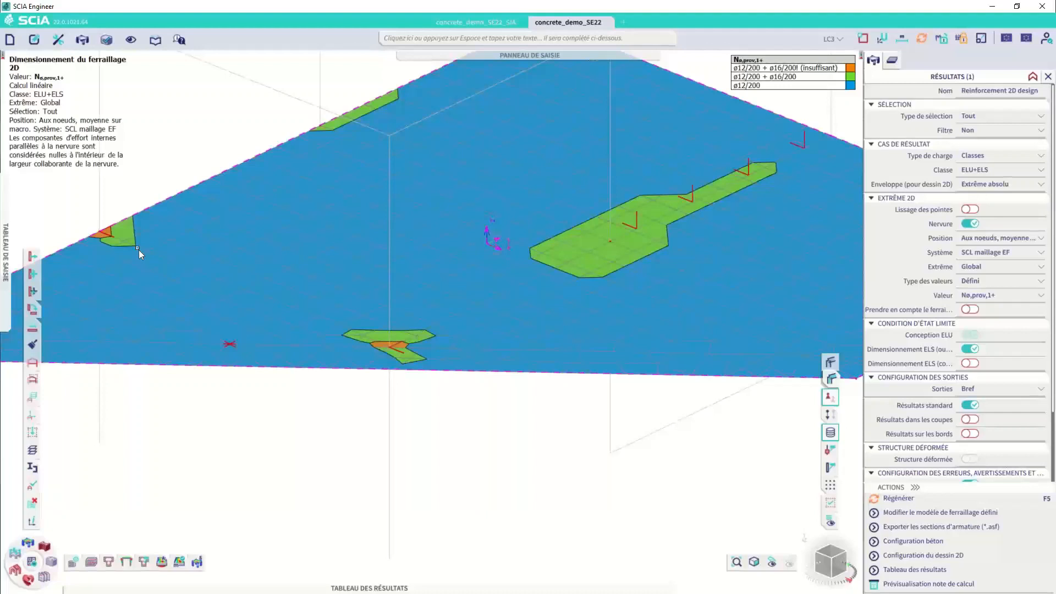
Step: Set the value type to Défini - Utilisation with the value UC(As,prov) and regenerate the slab results
{"action": "left_click", "coordinate": [991, 281]}
{"action": "left_click", "coordinate": [1003, 332]}
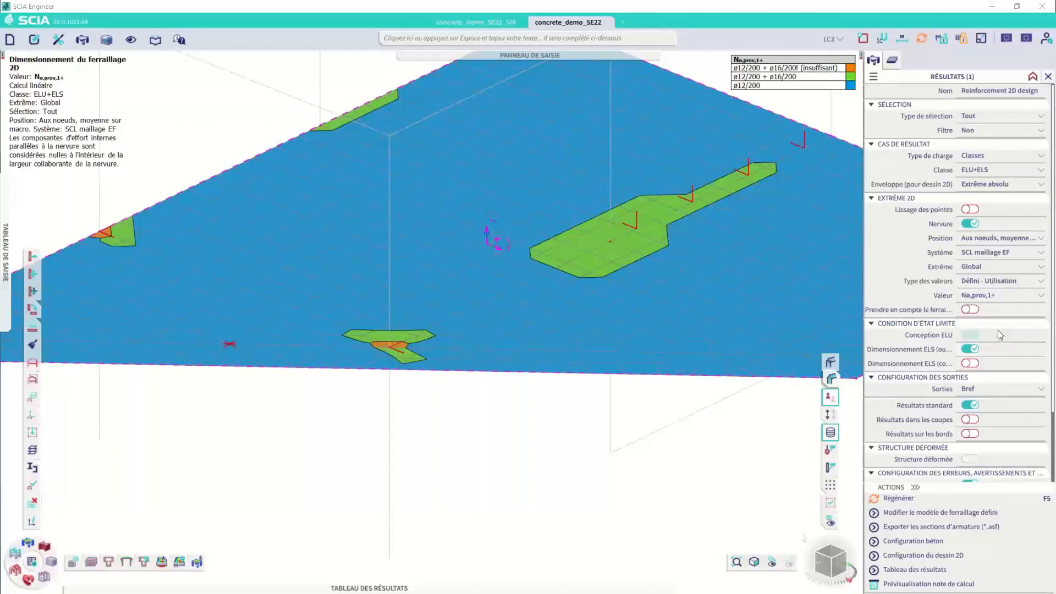
{"action": "left_click", "coordinate": [991, 296]}
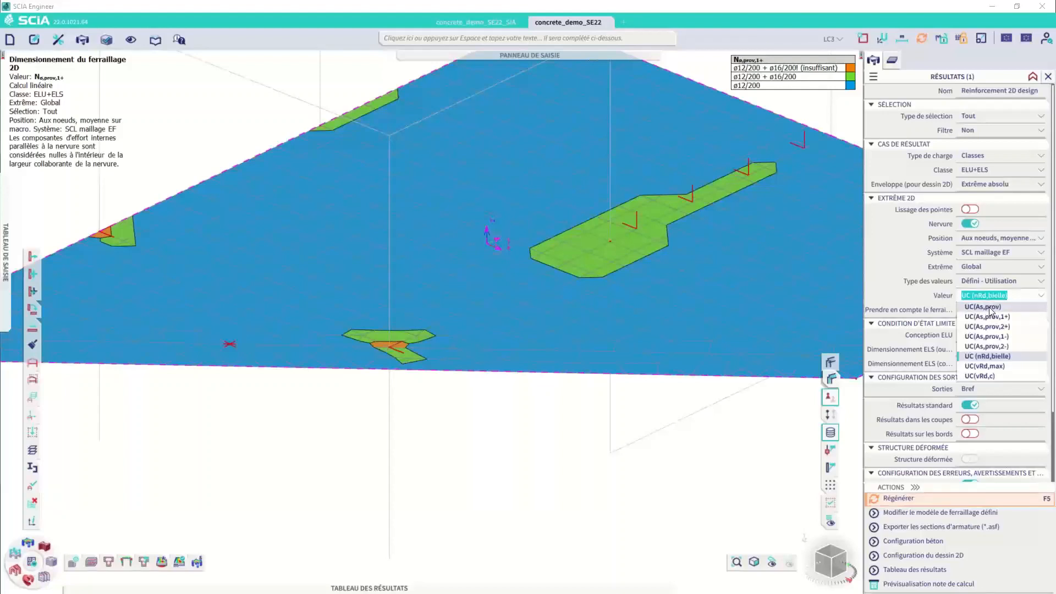
{"action": "left_click", "coordinate": [990, 306]}
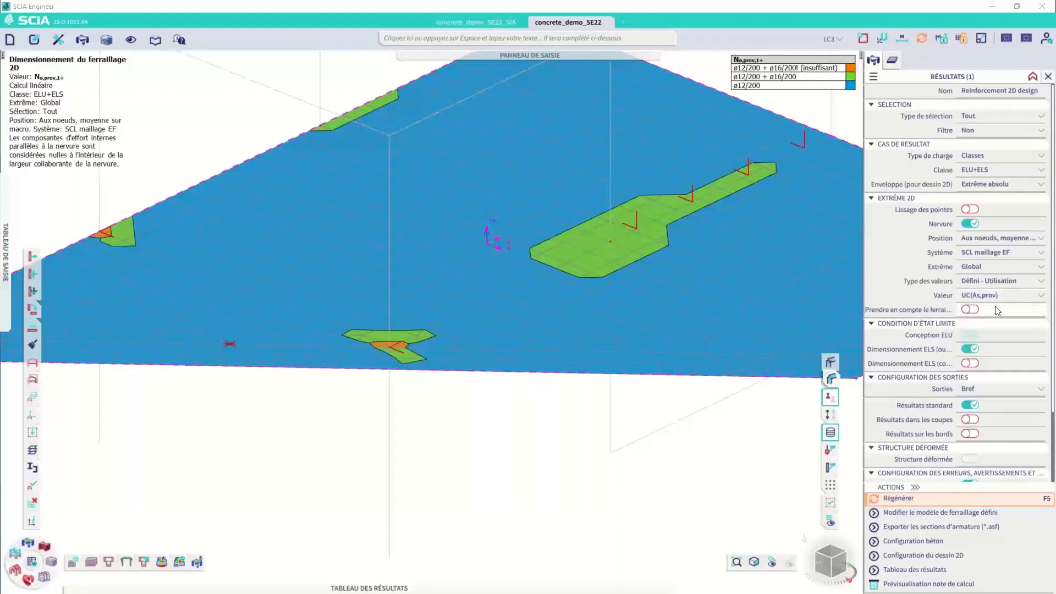
{"action": "left_click", "coordinate": [907, 503]}
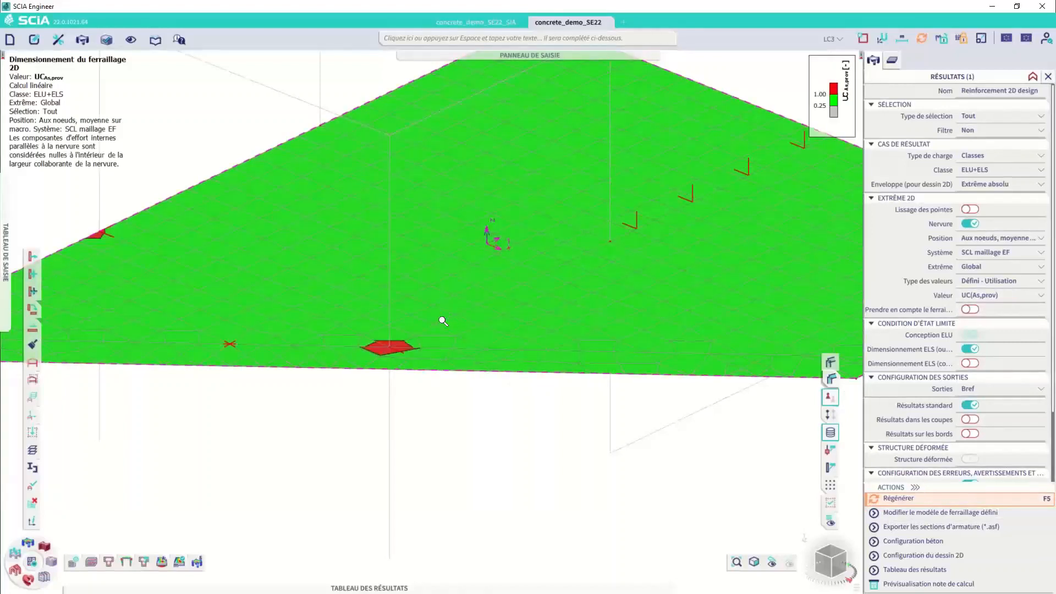
{"action": "scroll", "coordinate": [461, 319], "scroll_direction": "down", "scroll_amount": 3}
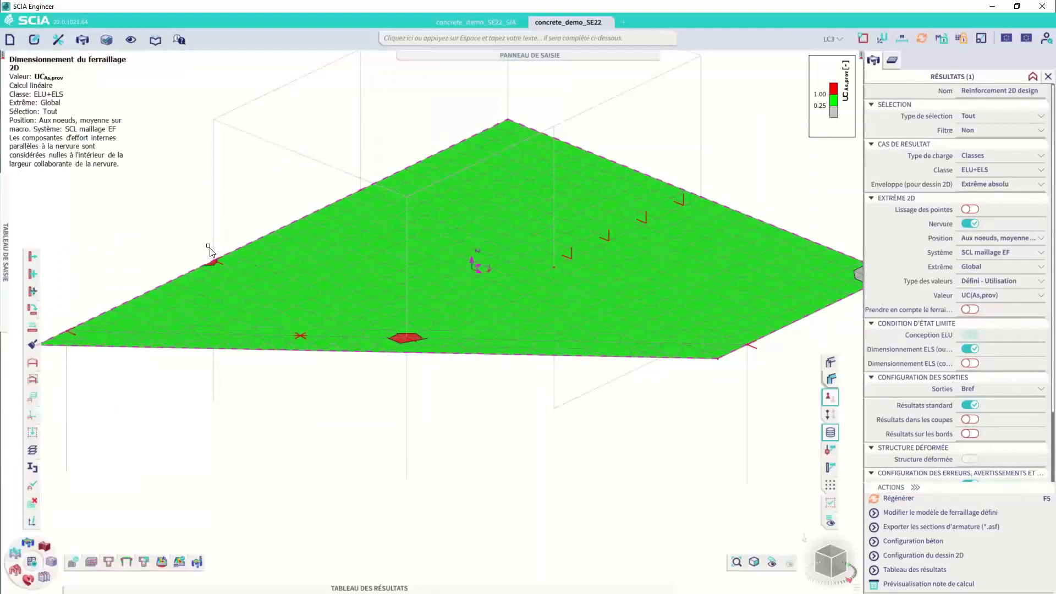
Step: Display the slab's provided reinforcement utilisation for UC(As,prov,1+) and UC(As,prov,2+), regenerating the results for each
{"action": "left_click", "coordinate": [1007, 296]}
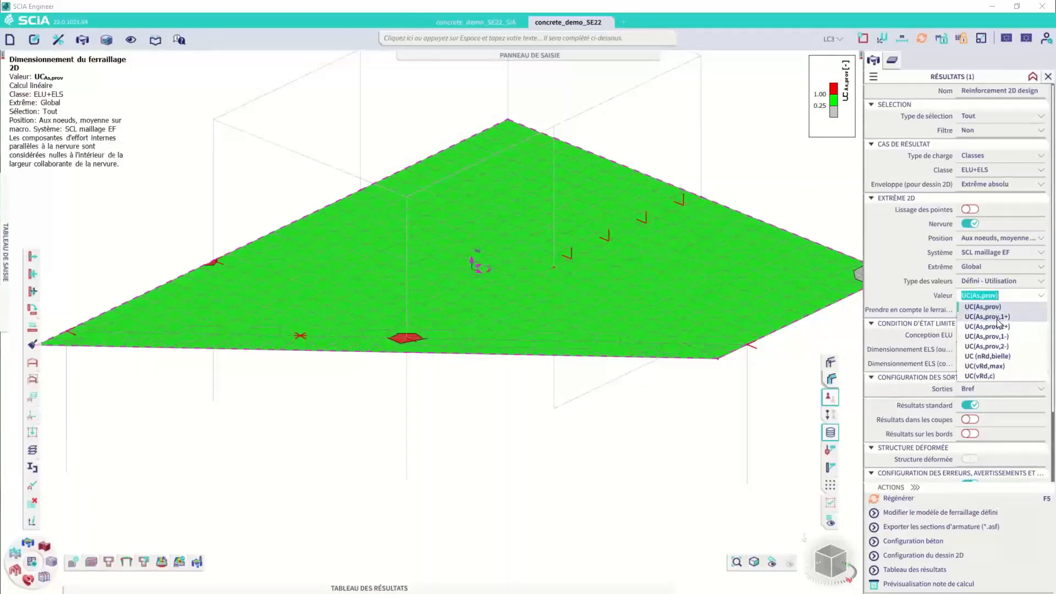
{"action": "left_click", "coordinate": [987, 316]}
{"action": "left_click", "coordinate": [909, 499]}
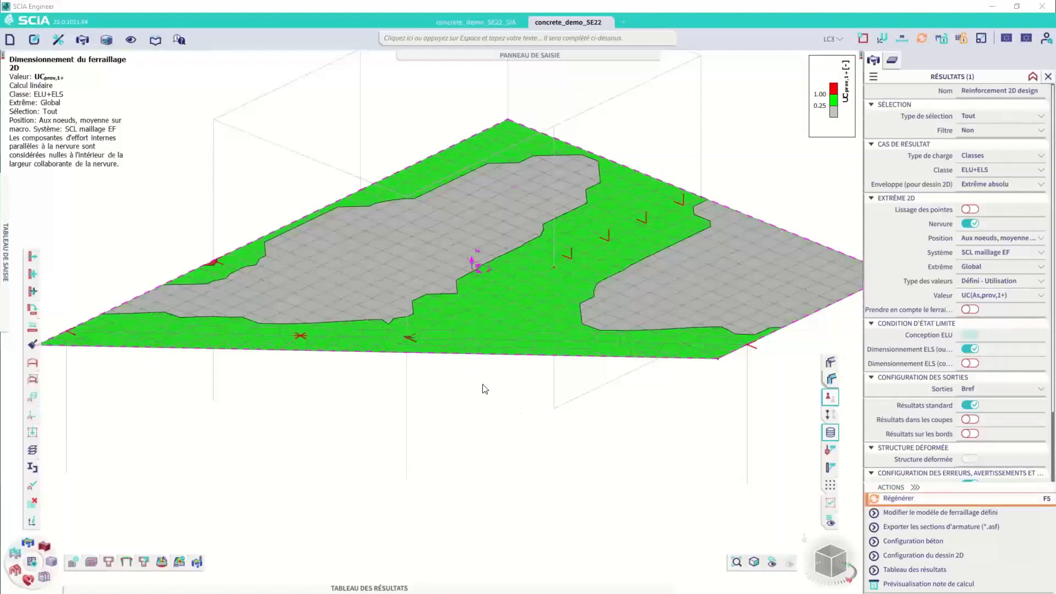
{"action": "left_click", "coordinate": [1001, 299]}
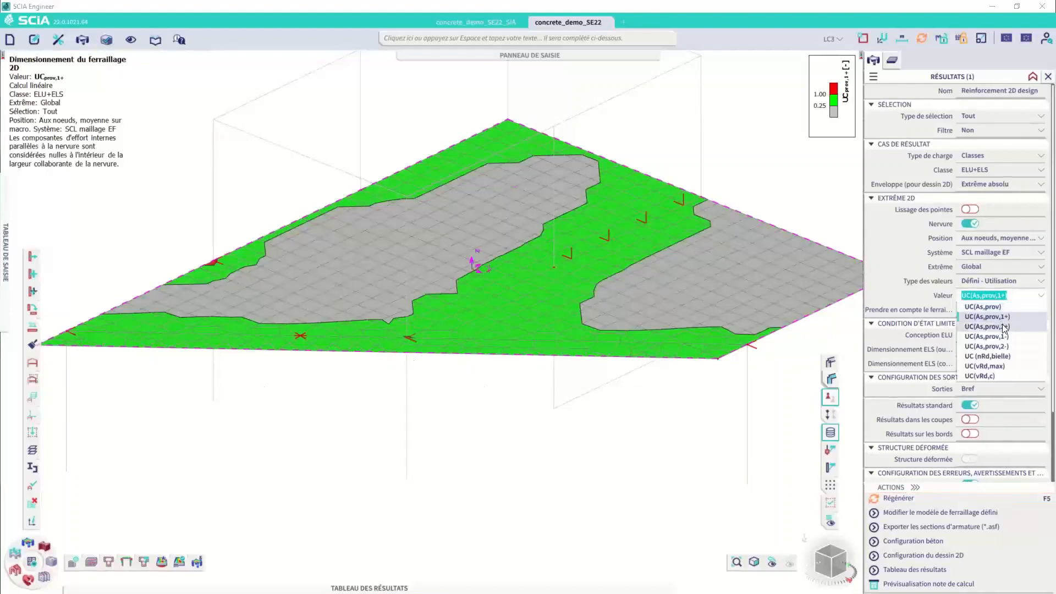
{"action": "left_click", "coordinate": [1003, 327]}
{"action": "left_click", "coordinate": [911, 499]}
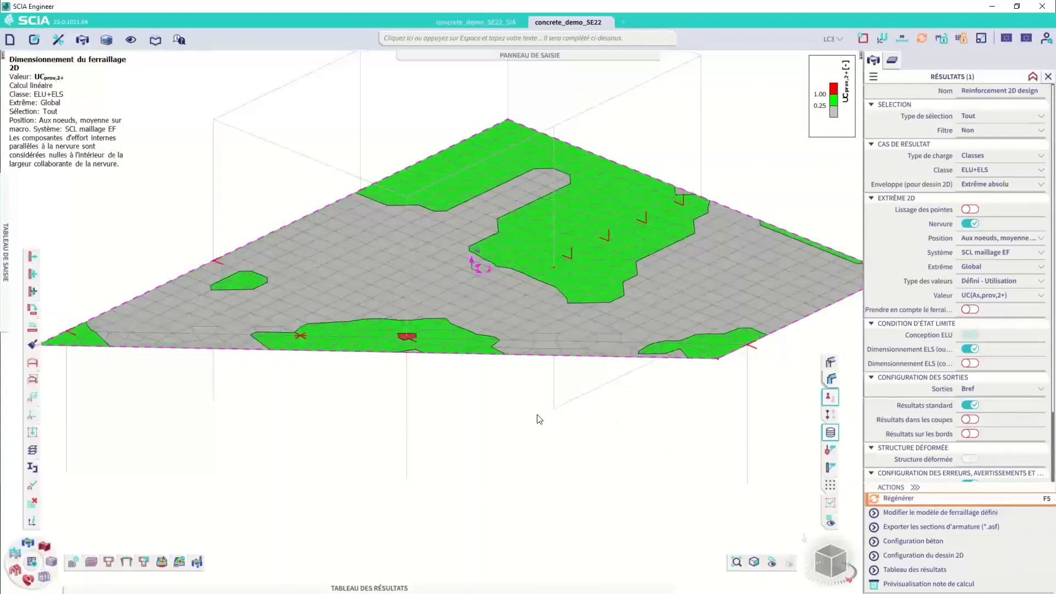
Step: Regenerate the slab utilisation results for the value UC (nRd,bielle) and again for UC(vRd,max)
{"action": "left_click", "coordinate": [1007, 295]}
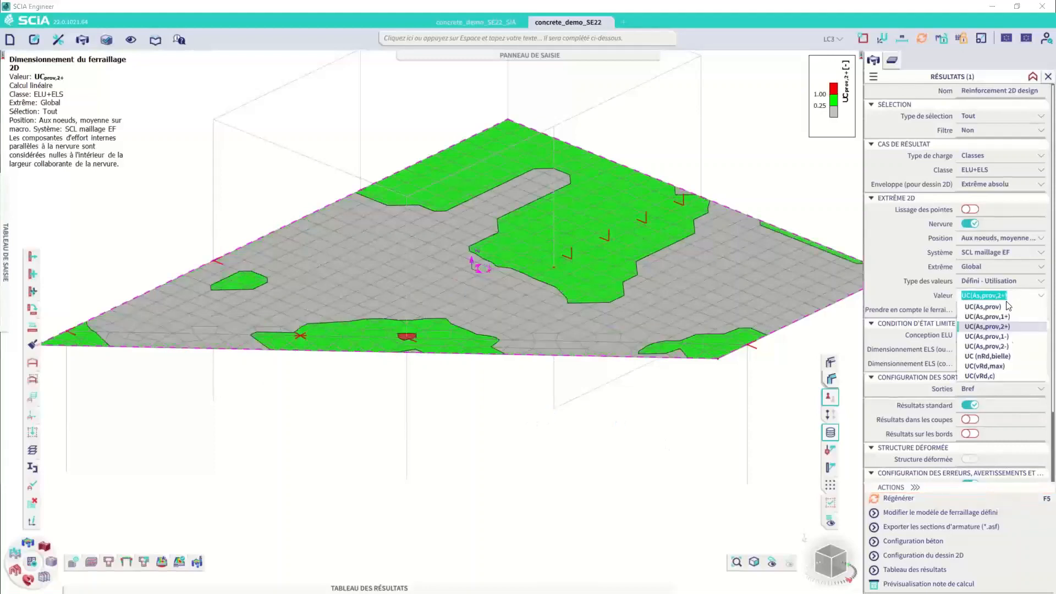
{"action": "left_click", "coordinate": [1001, 358]}
{"action": "left_click", "coordinate": [898, 499]}
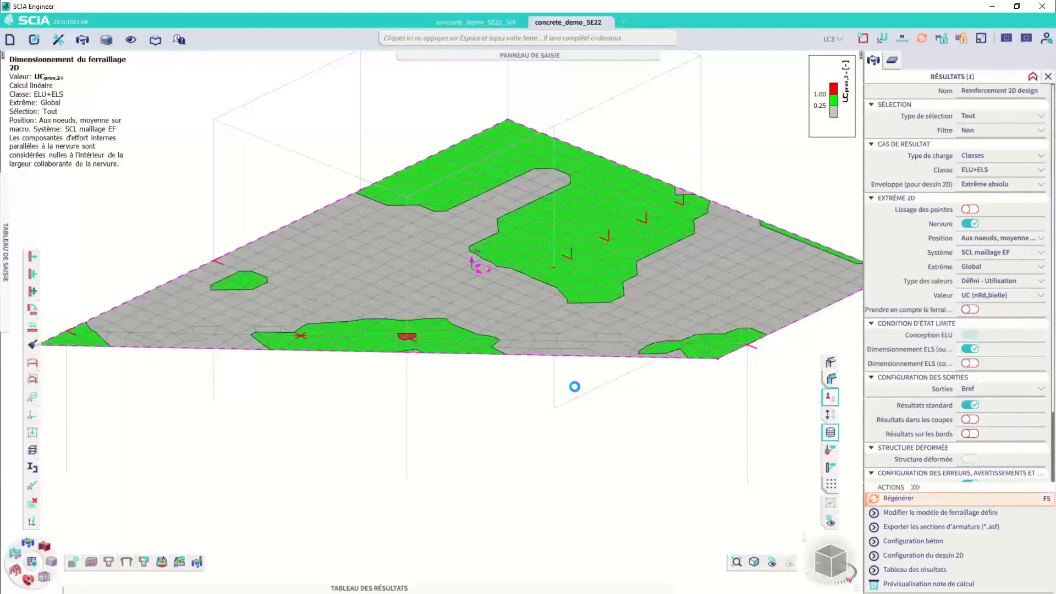
{"action": "left_click", "coordinate": [999, 296]}
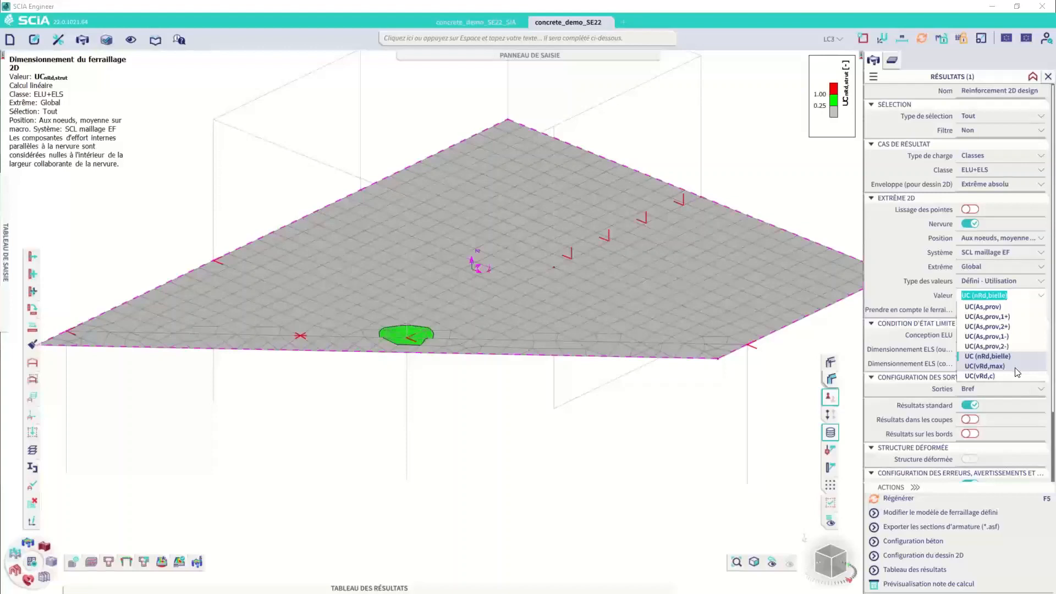
{"action": "left_click", "coordinate": [985, 366]}
{"action": "left_click", "coordinate": [926, 501]}
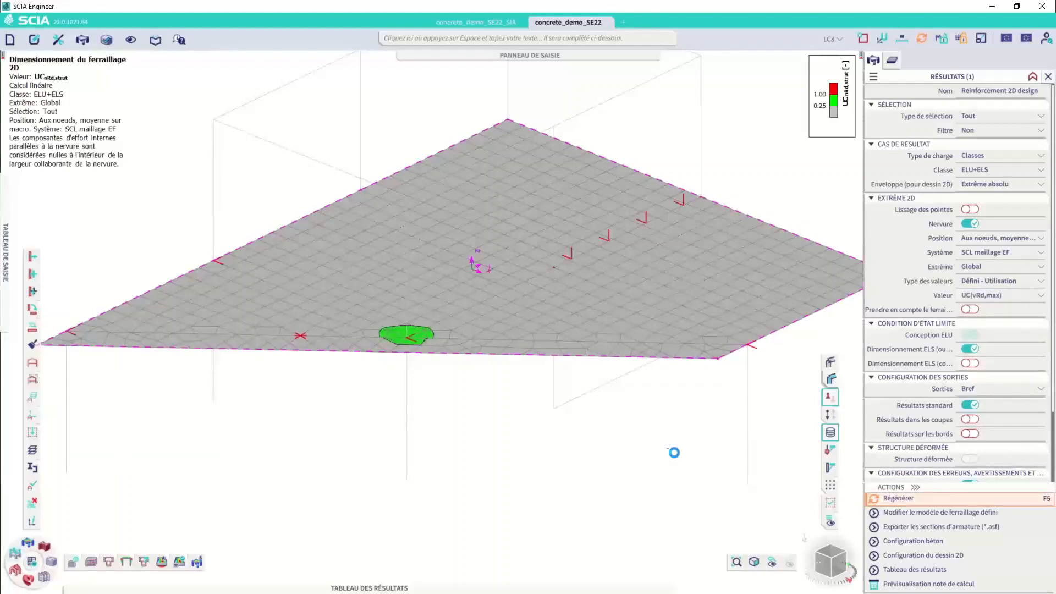
Step: Set the displayed utilisation value to UC(vRd,c) and regenerate the slab results
{"action": "left_click", "coordinate": [997, 296]}
{"action": "left_click", "coordinate": [985, 377]}
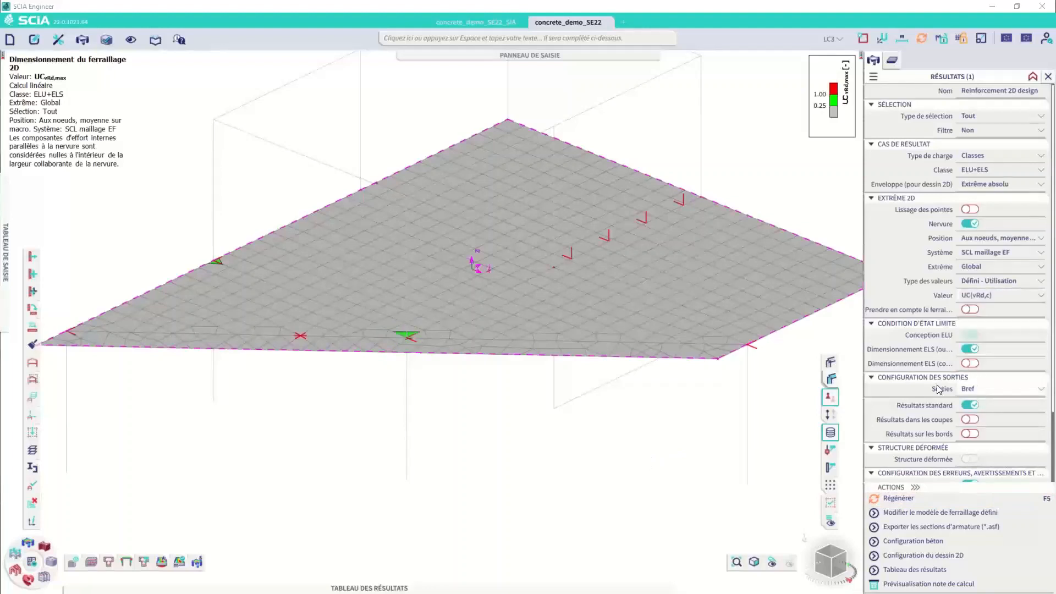
{"action": "left_click", "coordinate": [900, 499]}
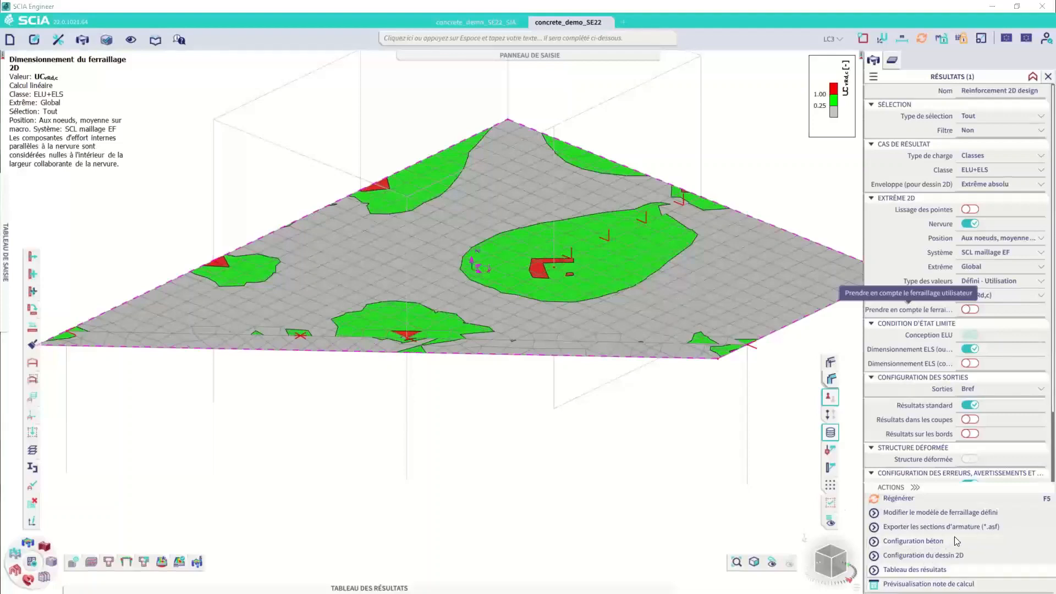
Step: Set the output to Standard and examine the longitudinal reinforcement and ELU tables in the calculation note preview
{"action": "left_click", "coordinate": [993, 390]}
{"action": "left_click", "coordinate": [993, 412]}
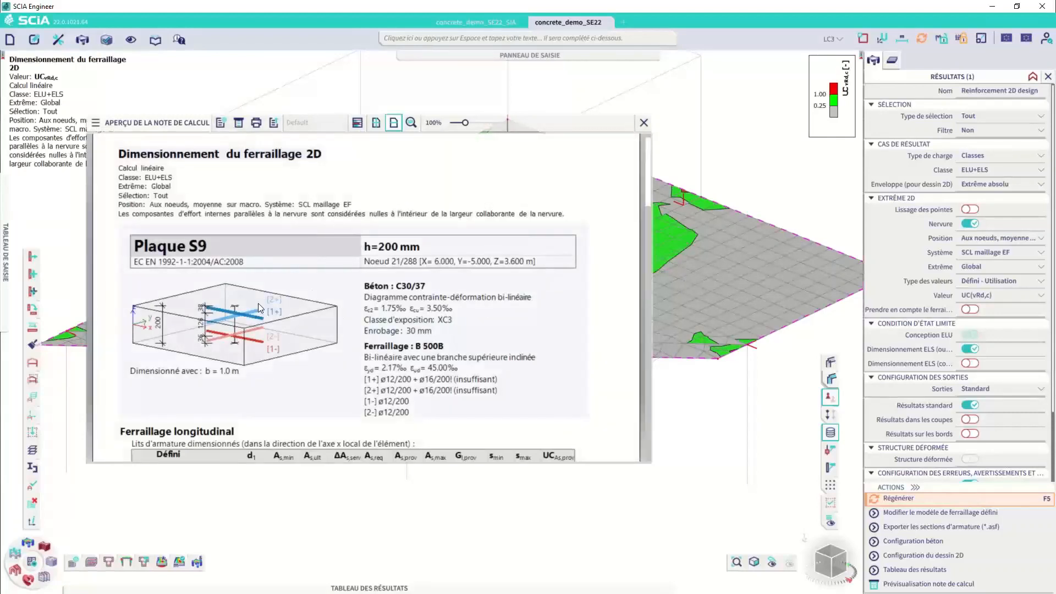
{"action": "scroll", "coordinate": [251, 345], "scroll_direction": "down", "scroll_amount": 1}
{"action": "scroll", "coordinate": [247, 271], "scroll_direction": "down", "scroll_amount": 2}
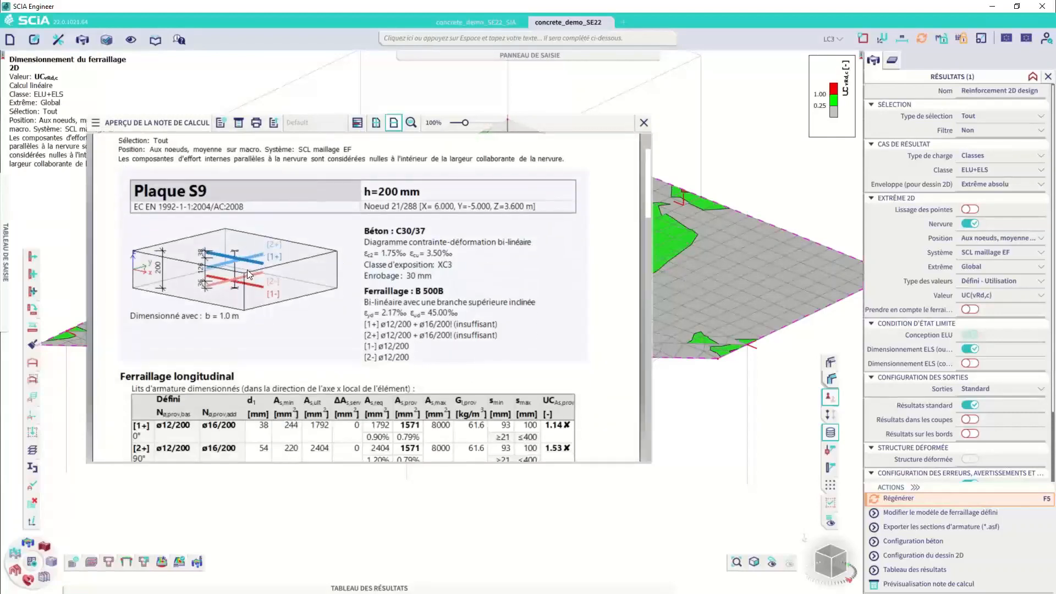
{"action": "scroll", "coordinate": [247, 272], "scroll_direction": "down", "scroll_amount": 1}
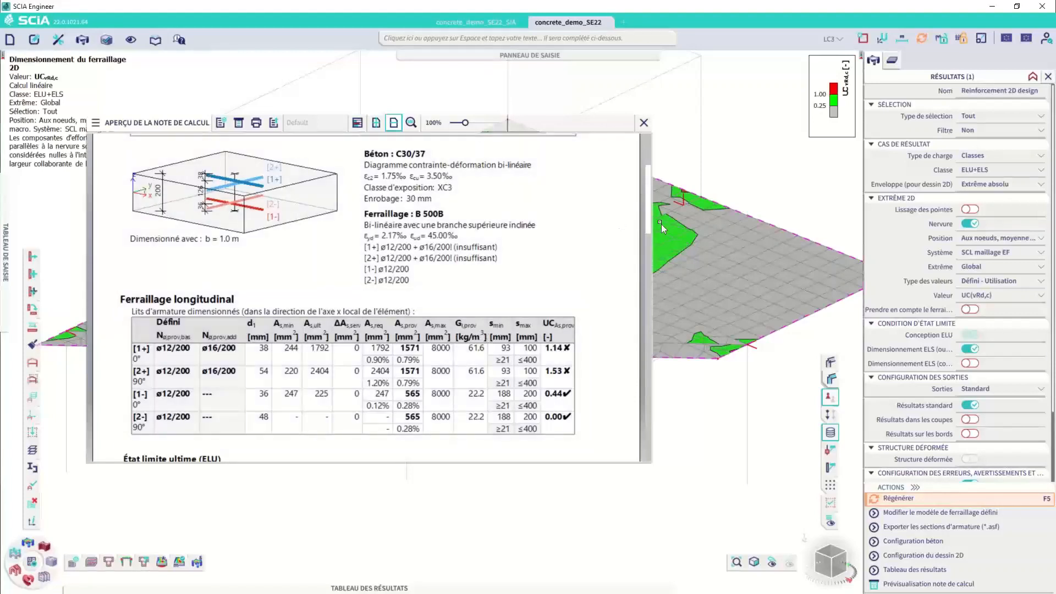
{"action": "left_click_drag", "start_coordinate": [651, 201], "coordinate": [650, 247]}
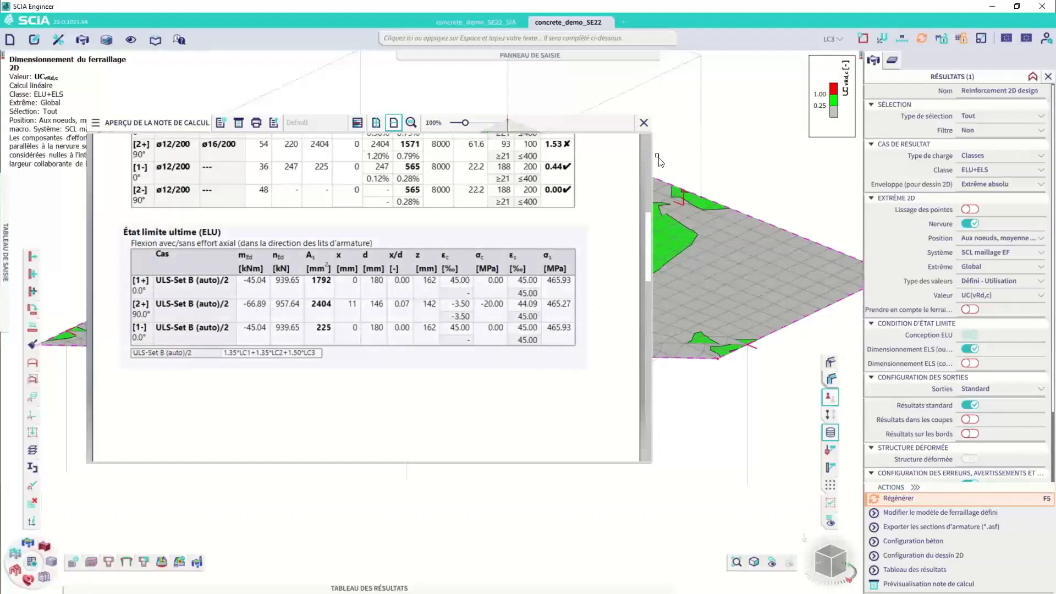
{"action": "left_click", "coordinate": [643, 122]}
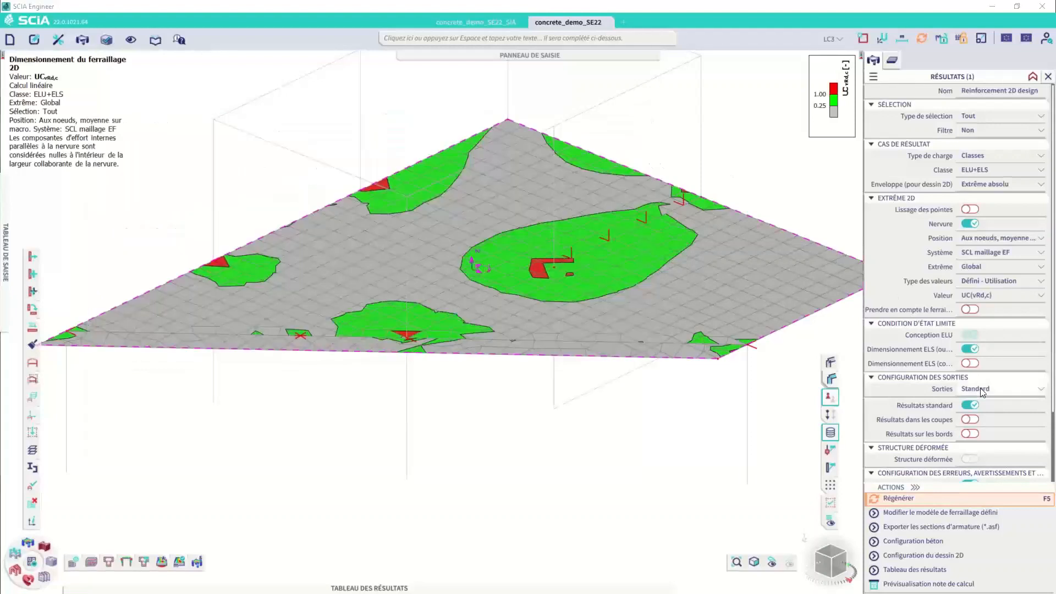
Step: Set the output to Bref and open the calculation note preview of the 2D reinforcement design
{"action": "left_click", "coordinate": [981, 392]}
{"action": "left_click", "coordinate": [978, 397]}
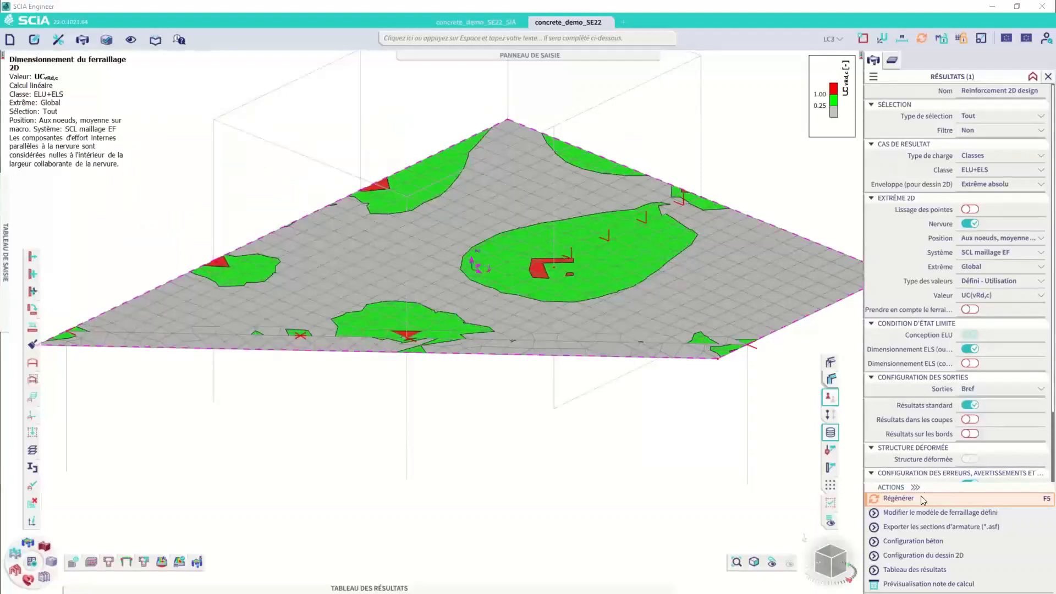
{"action": "left_click", "coordinate": [947, 584]}
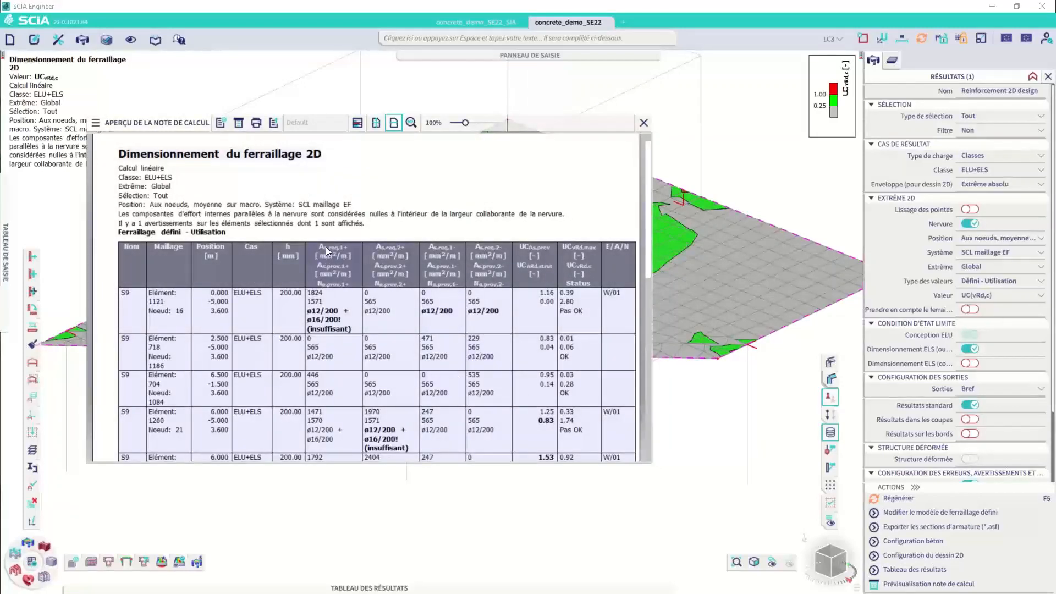
{"action": "scroll", "coordinate": [333, 250], "scroll_direction": "down", "scroll_amount": 1}
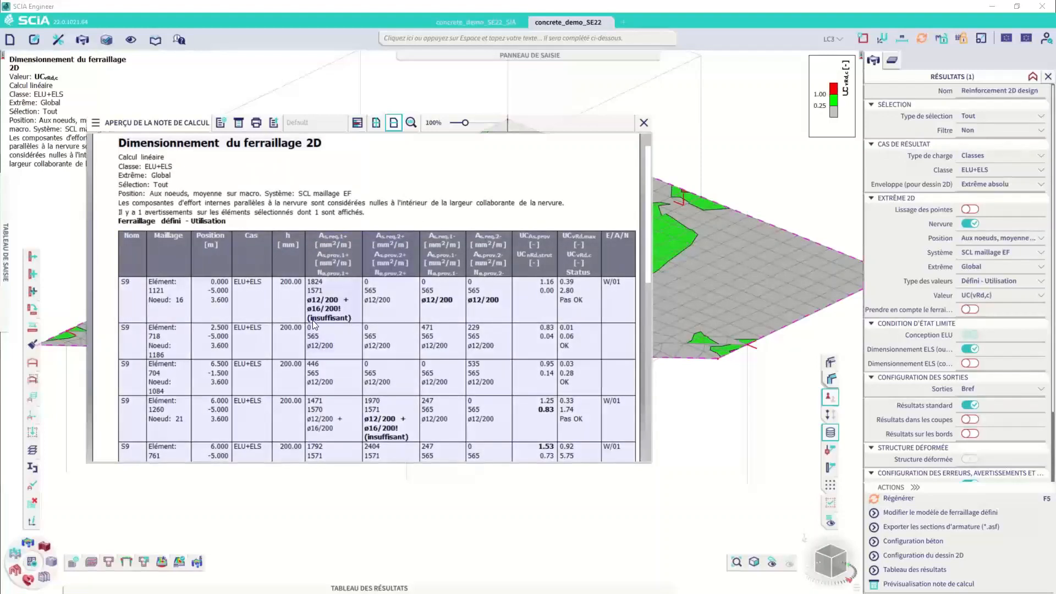
Step: Save the project and review the brief utilisation table's required and provided reinforcement, unity checks, status and warning columns
{"action": "key", "text": "ctrl+s"}
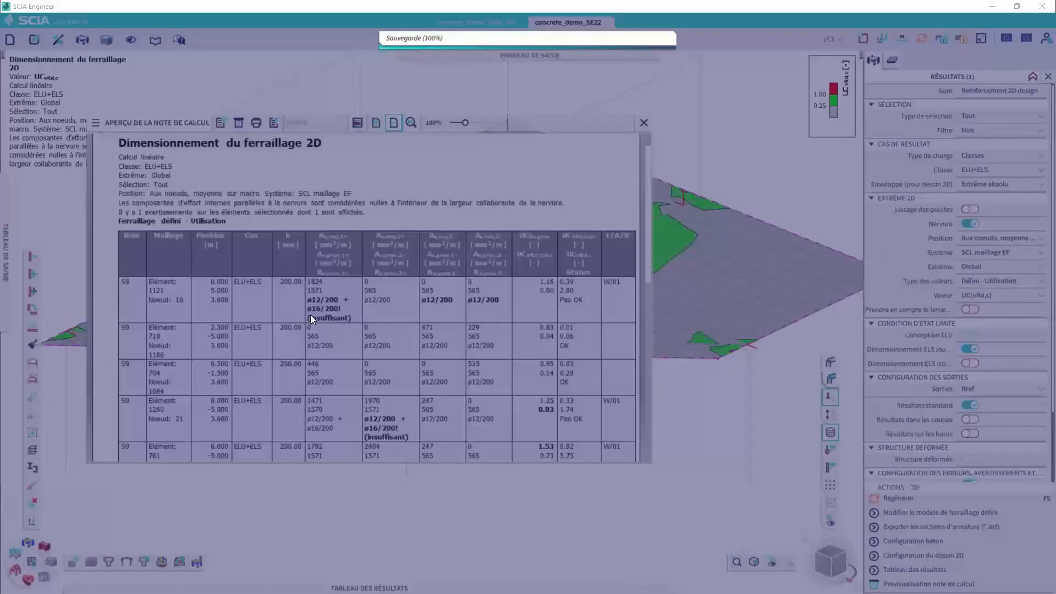
{"action": "scroll", "coordinate": [490, 338], "scroll_direction": "down", "scroll_amount": 2}
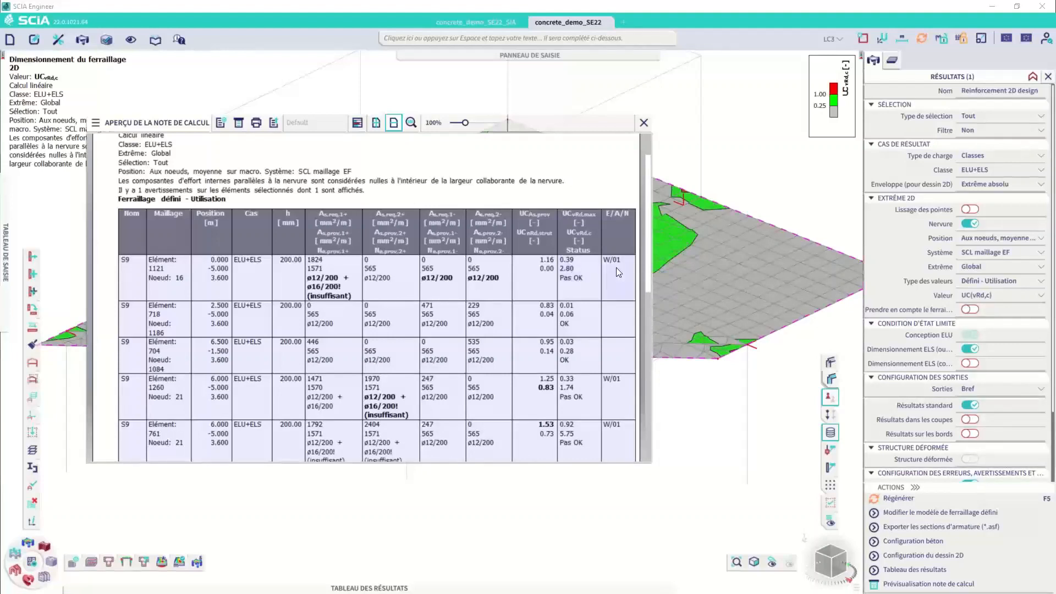
{"action": "scroll", "coordinate": [649, 277], "scroll_direction": "down", "scroll_amount": 5}
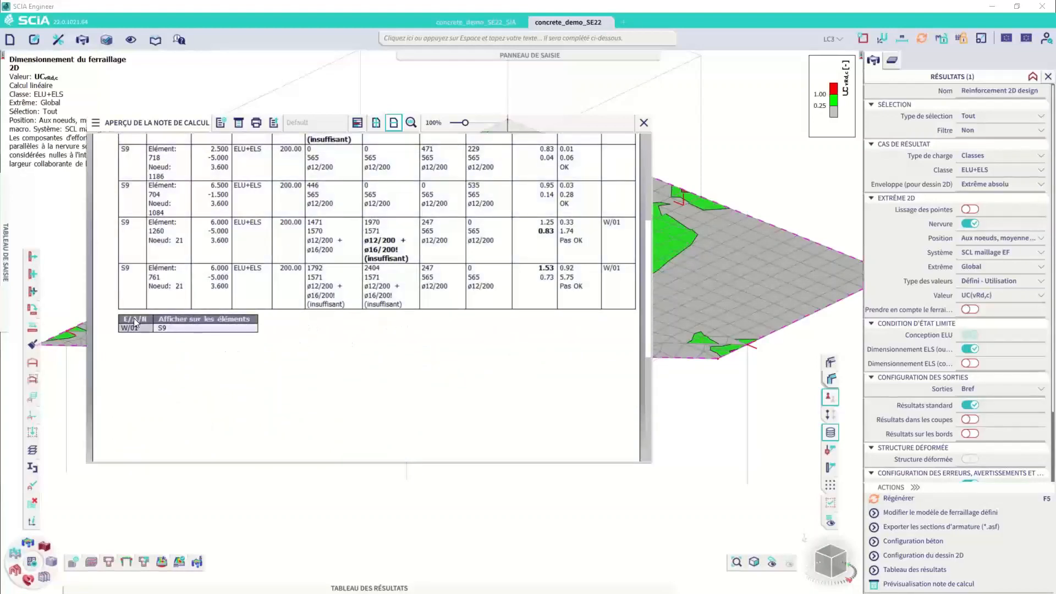
{"action": "scroll", "coordinate": [639, 237], "scroll_direction": "up", "scroll_amount": 5}
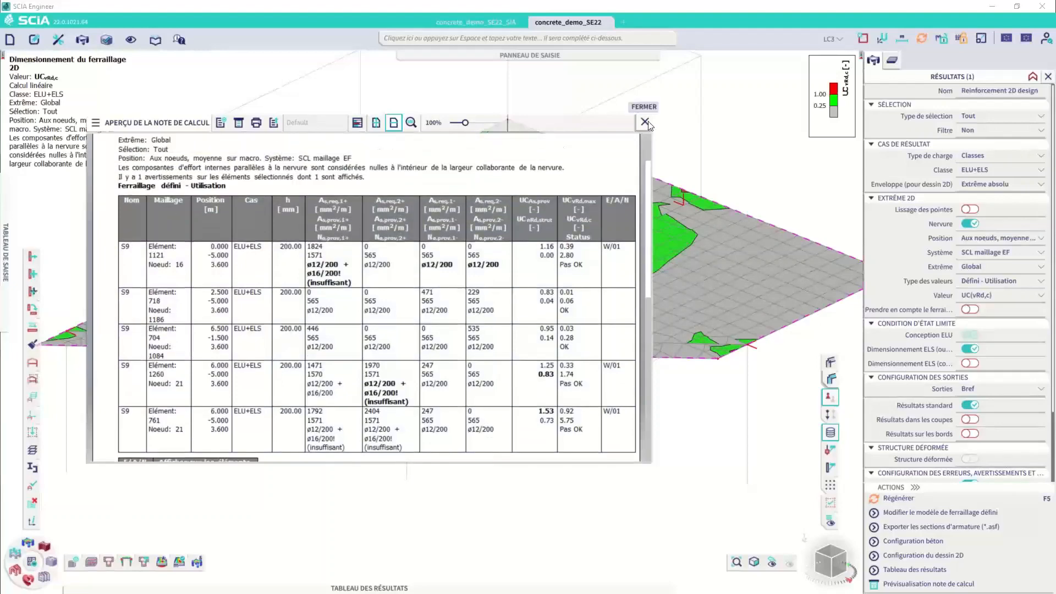
{"action": "scroll", "coordinate": [358, 361], "scroll_direction": "up", "scroll_amount": 1}
{"action": "scroll", "coordinate": [357, 362], "scroll_direction": "down", "scroll_amount": 1}
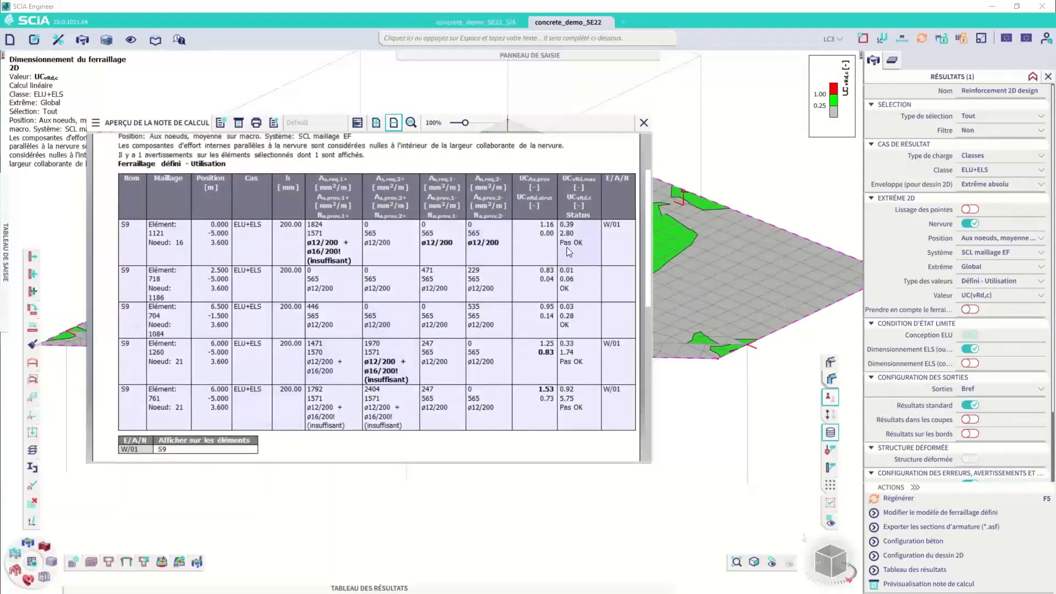
{"action": "left_click", "coordinate": [644, 122]}
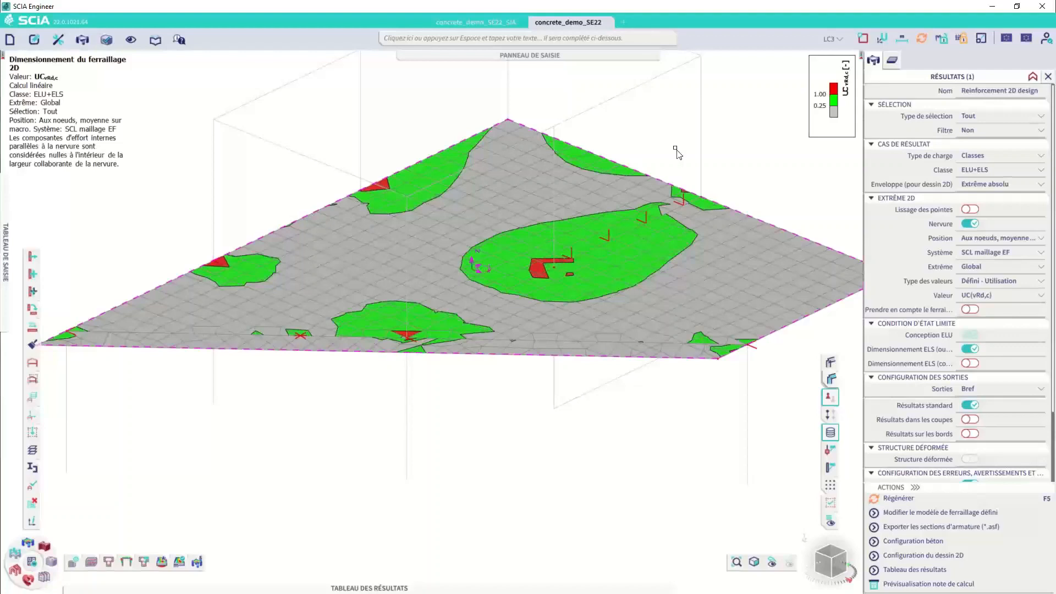
Step: Add practical reinforcement over the slab's outline: B 500B bars on surface Sup in 2 directions, 12 mm diameter, 30 mm cover, 200 mm spacing
{"action": "left_click", "coordinate": [1049, 76]}
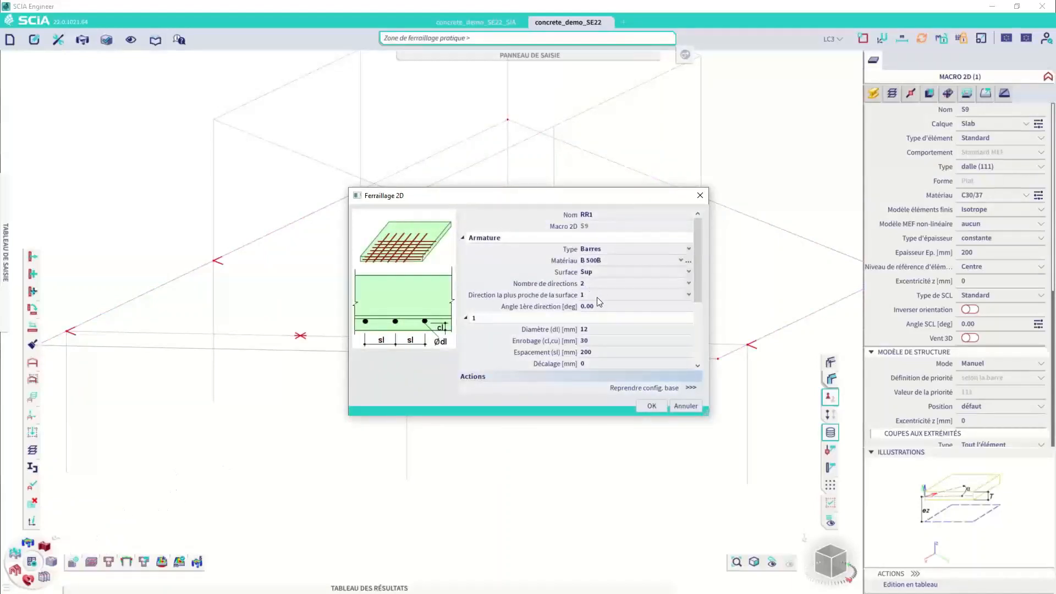
{"action": "scroll", "coordinate": [598, 300], "scroll_direction": "down", "scroll_amount": 1}
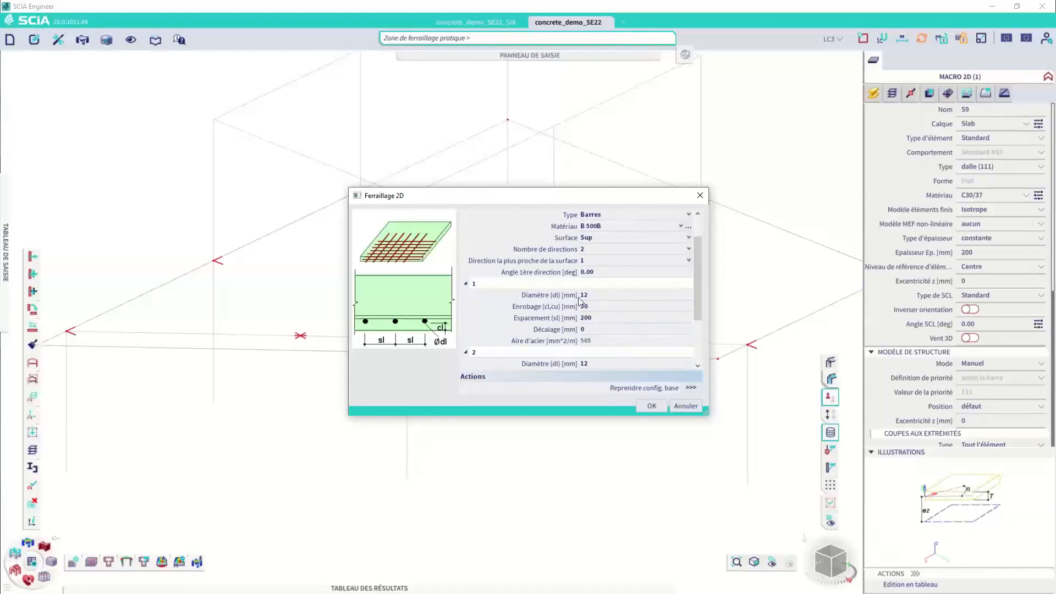
{"action": "left_click", "coordinate": [652, 406]}
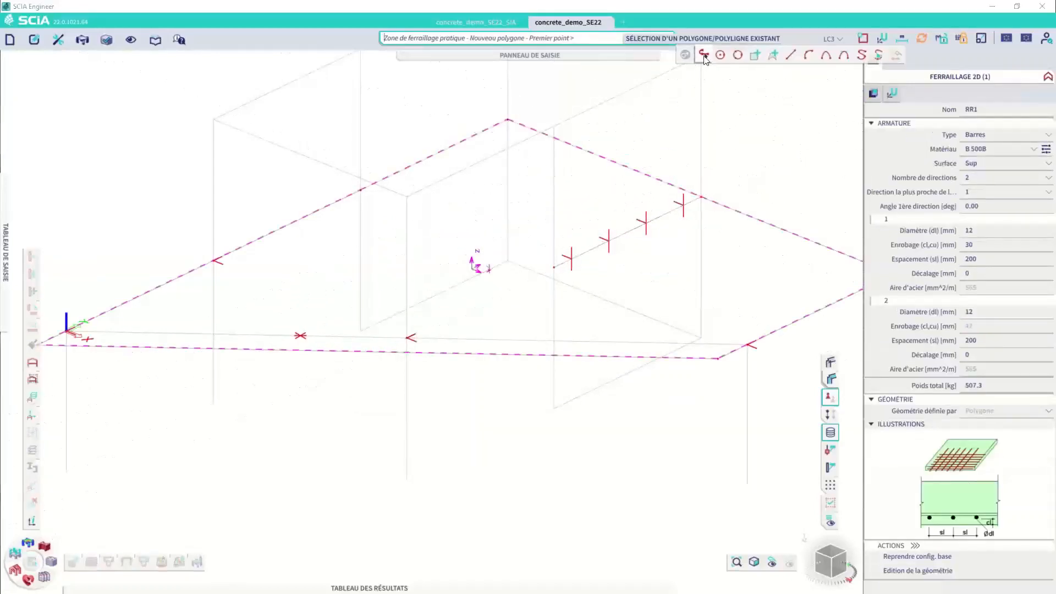
{"action": "left_click", "coordinate": [705, 55]}
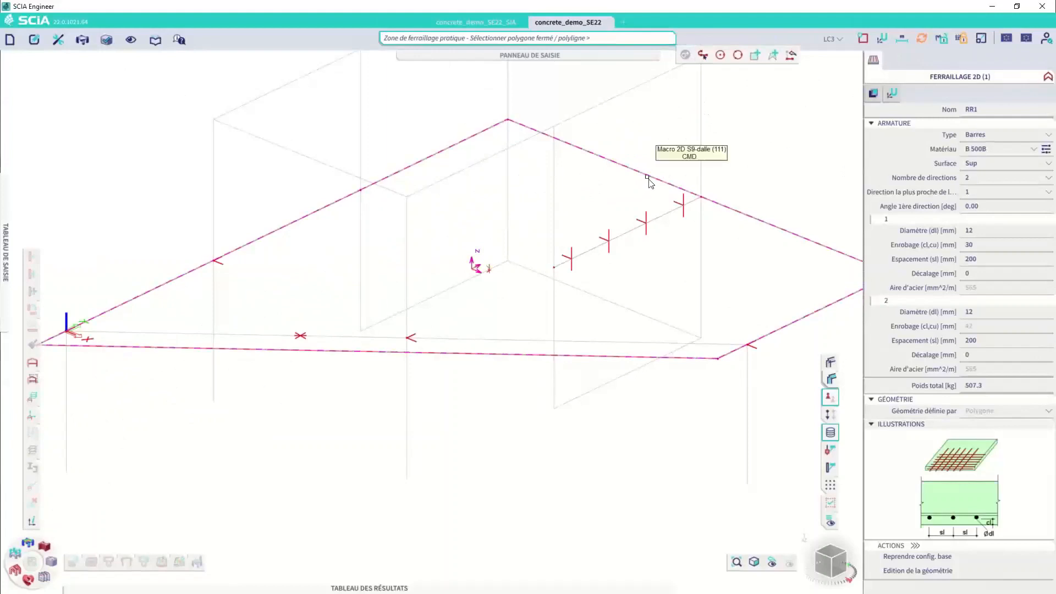
{"action": "left_click", "coordinate": [668, 177]}
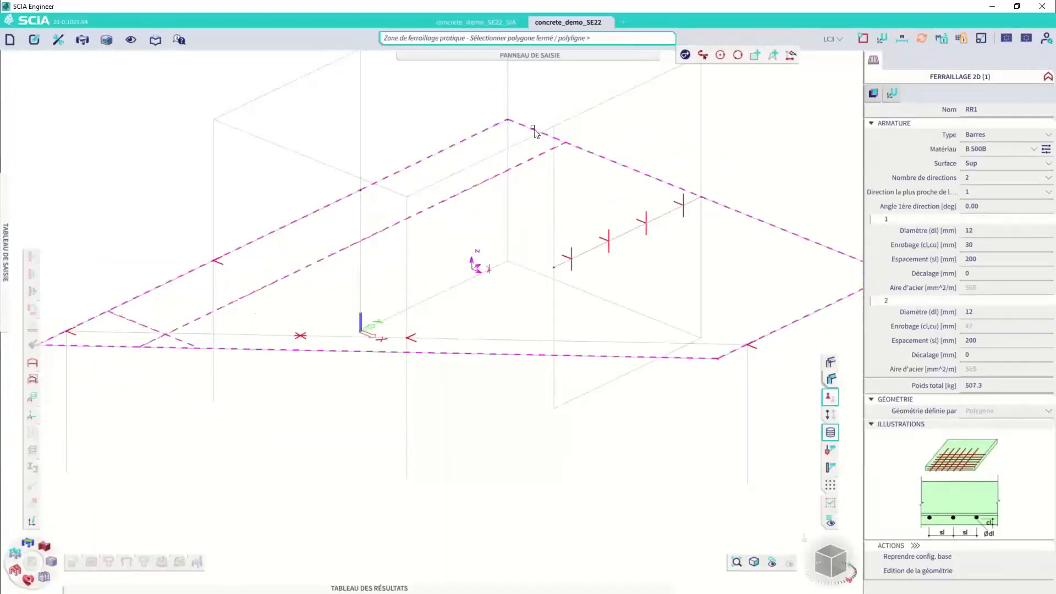
{"action": "key", "text": "Escape"}
Step: In the display settings for all entities, turn on the reinforcement section (Section d'armature) and reinforcement position labels
{"action": "right_click", "coordinate": [484, 112]}
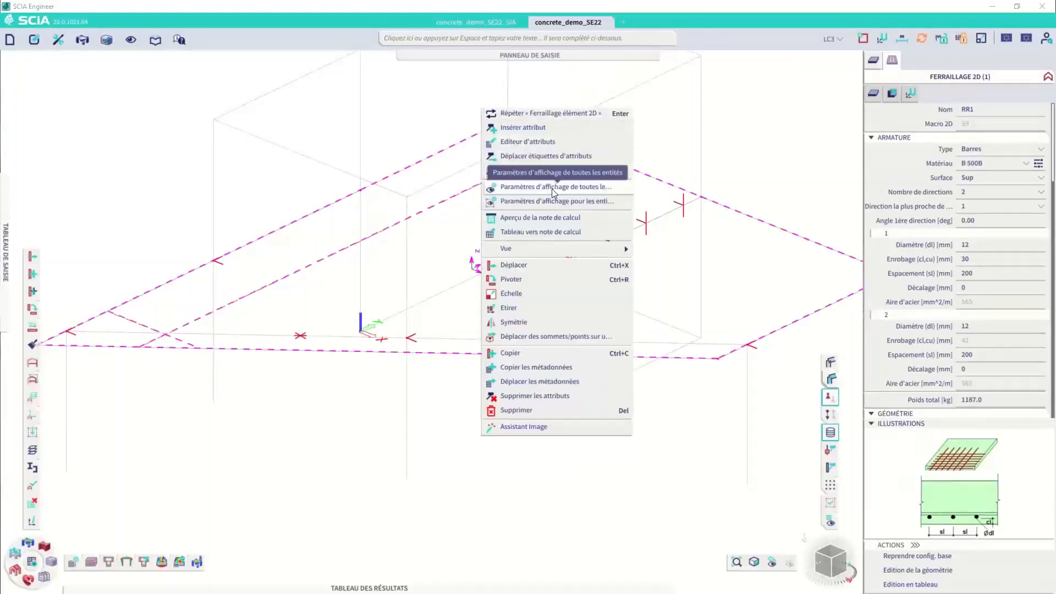
{"action": "left_click", "coordinate": [552, 187]}
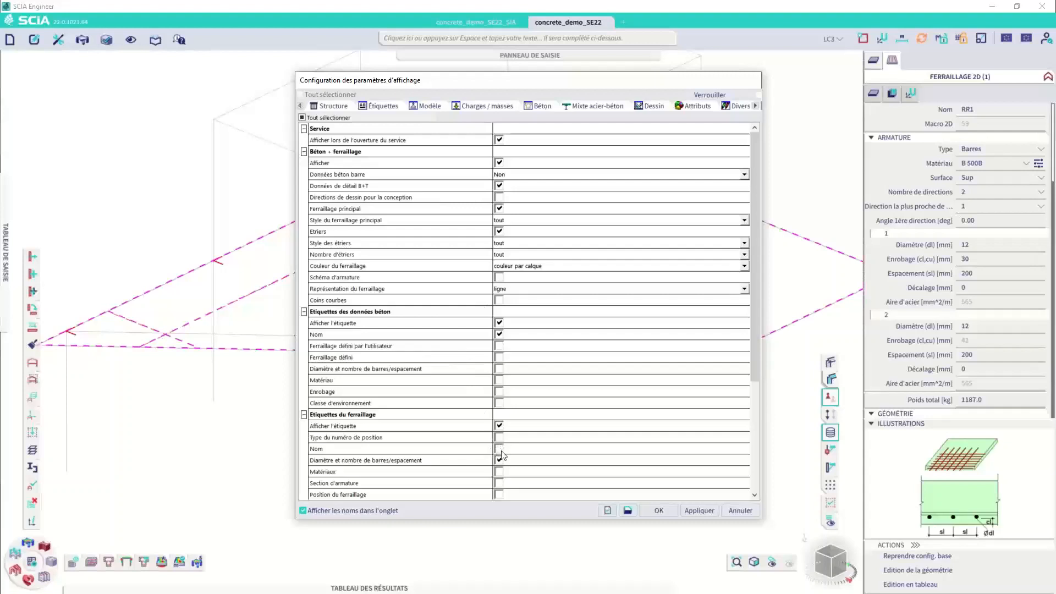
{"action": "left_click", "coordinate": [499, 484]}
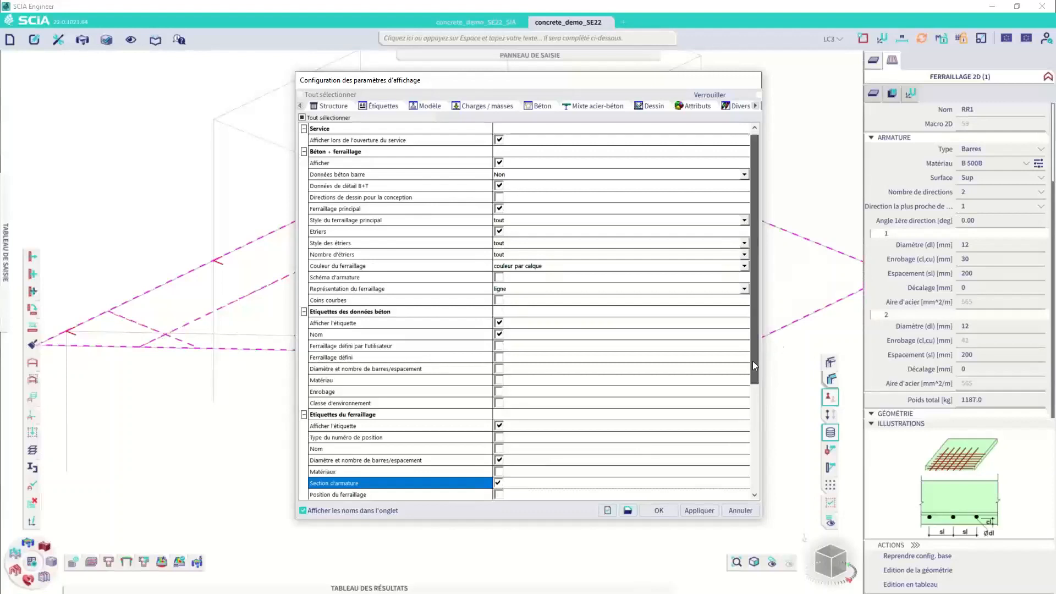
{"action": "left_click_drag", "start_coordinate": [754, 361], "coordinate": [751, 456]}
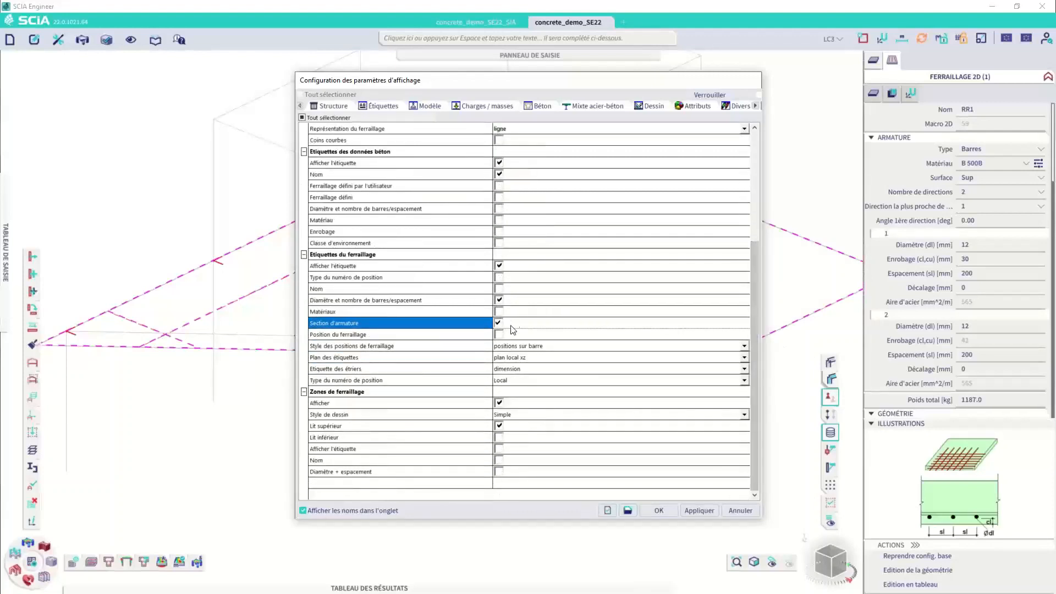
{"action": "left_click", "coordinate": [499, 334]}
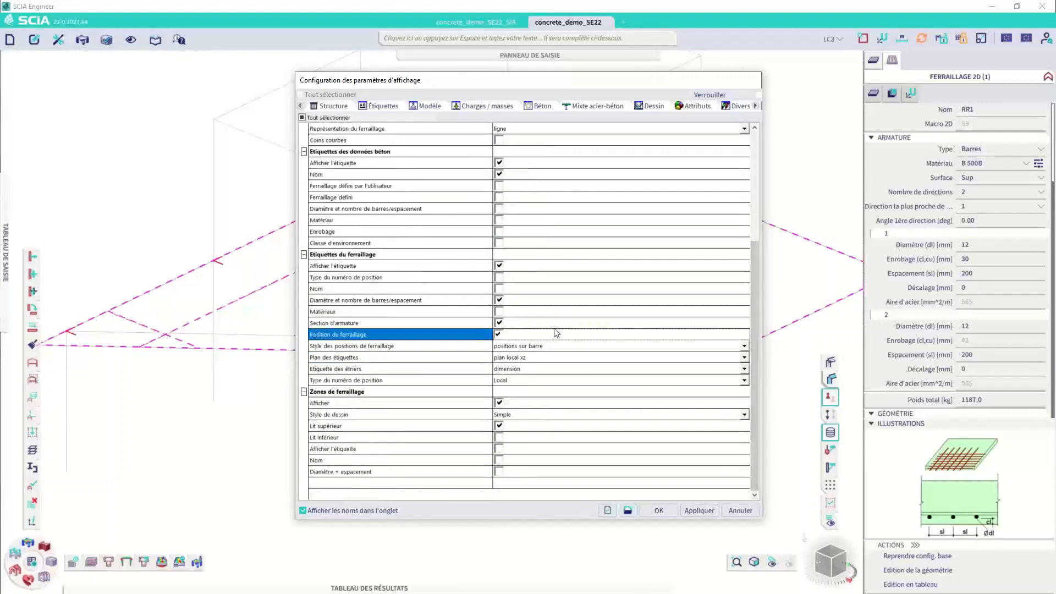
Step: Turn on the reinforcement zone labels with Diamètre + espacement, apply the display settings and clear the selection
{"action": "left_click", "coordinate": [500, 449]}
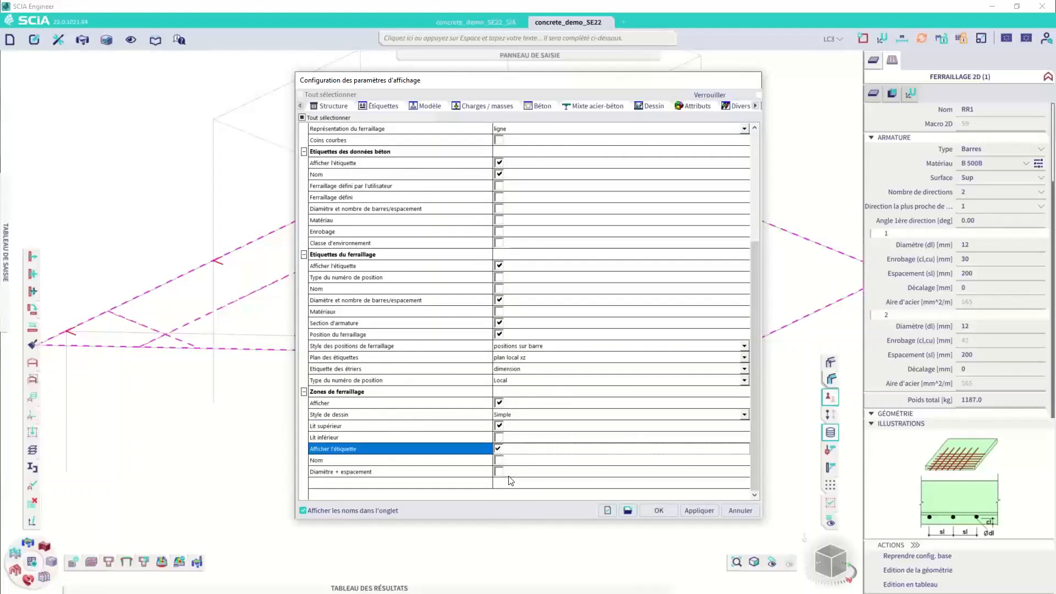
{"action": "left_click", "coordinate": [507, 475]}
{"action": "left_click", "coordinate": [507, 477]}
{"action": "left_click", "coordinate": [659, 510]}
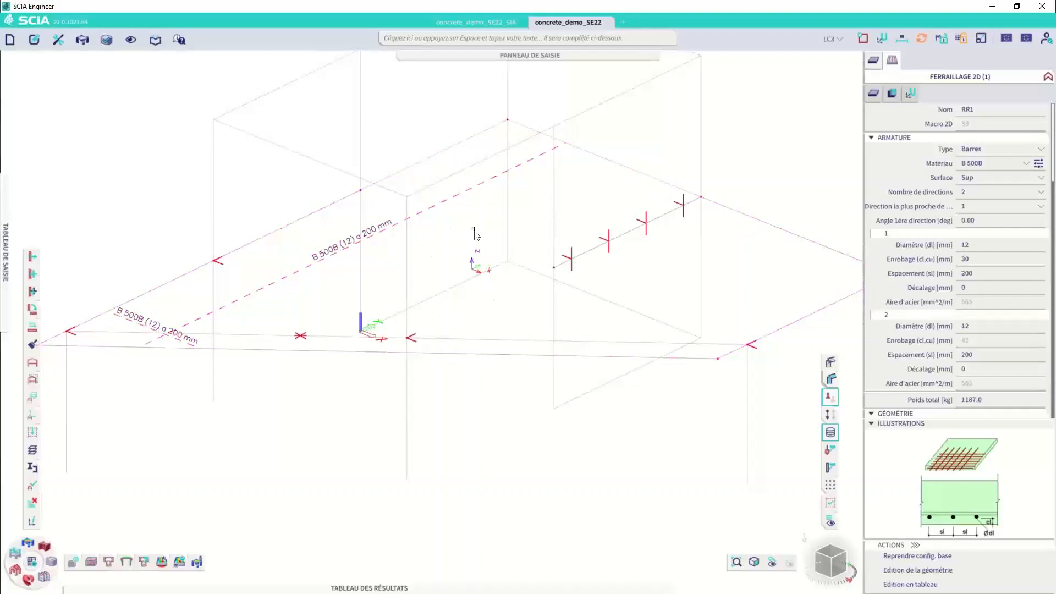
{"action": "key", "text": "Escape"}
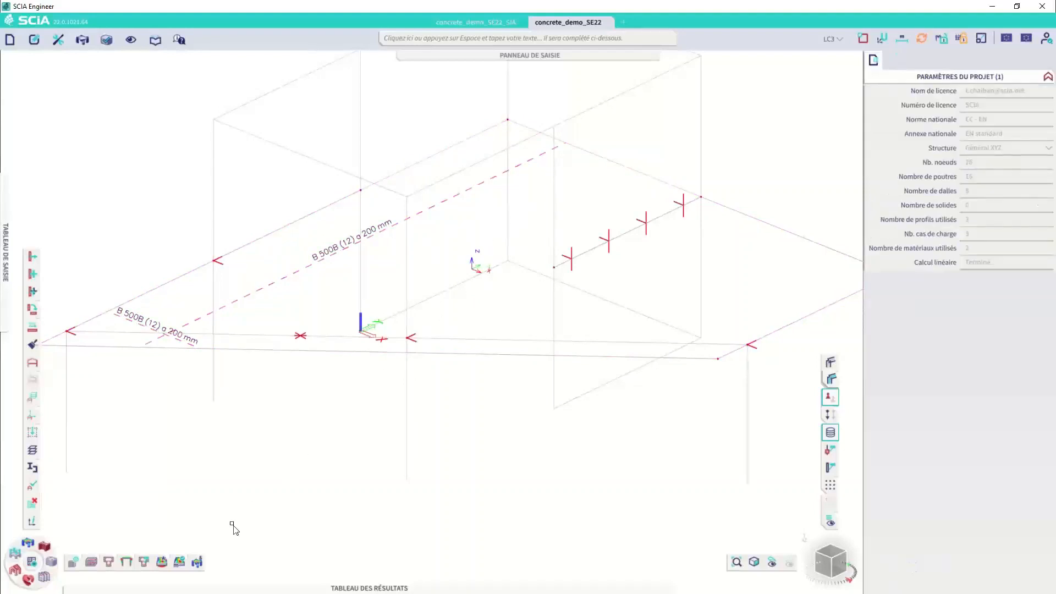
Step: Run the 2D capacity check (ULS) on the slab for combination ULS-Set B (auto), showing the UC value
{"action": "mouse_move", "coordinate": [179, 559]}
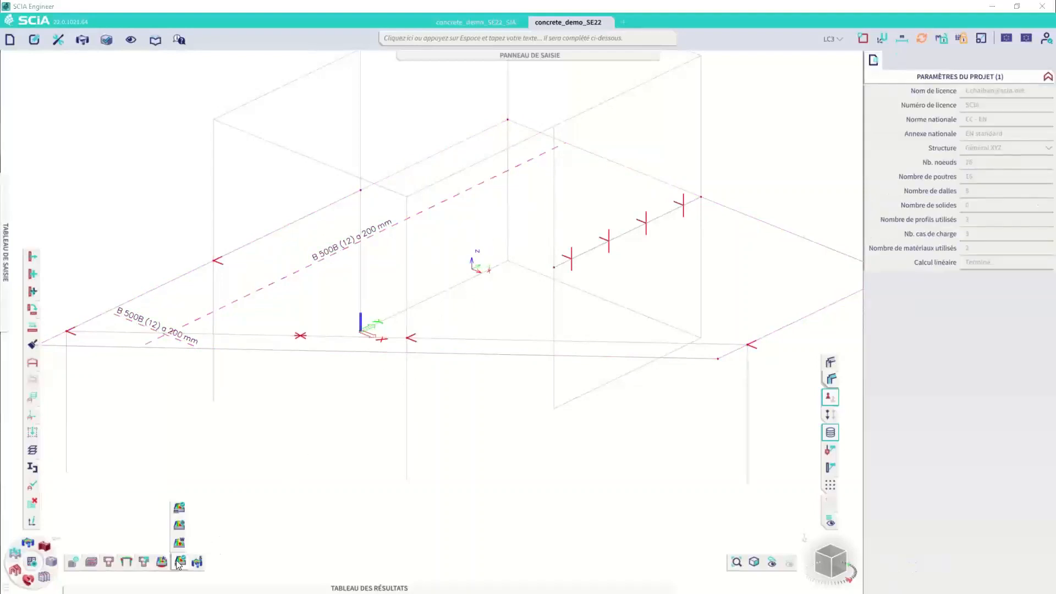
{"action": "left_click", "coordinate": [180, 526]}
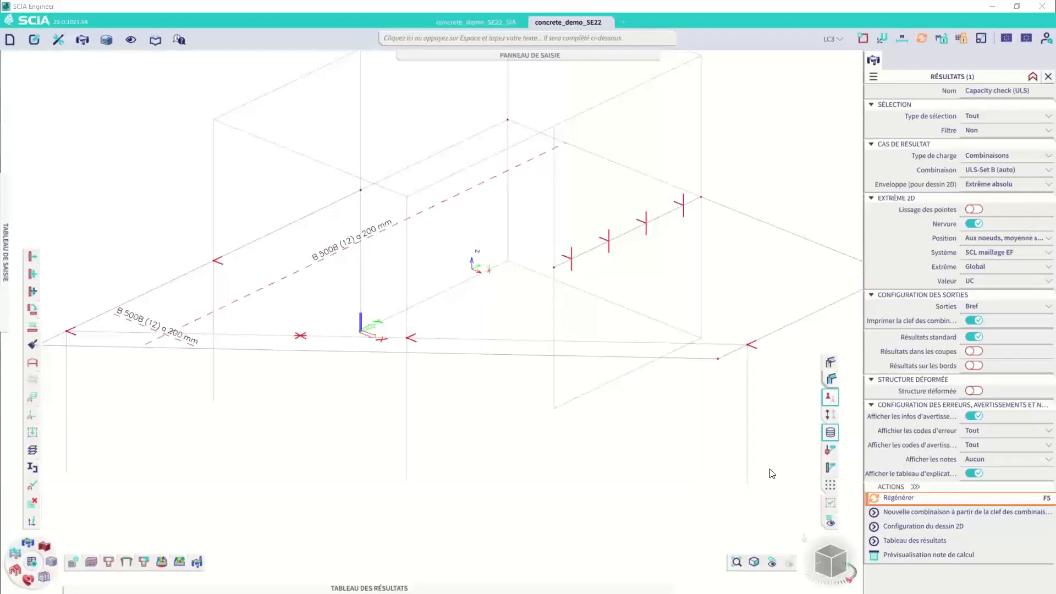
{"action": "key", "text": "F5"}
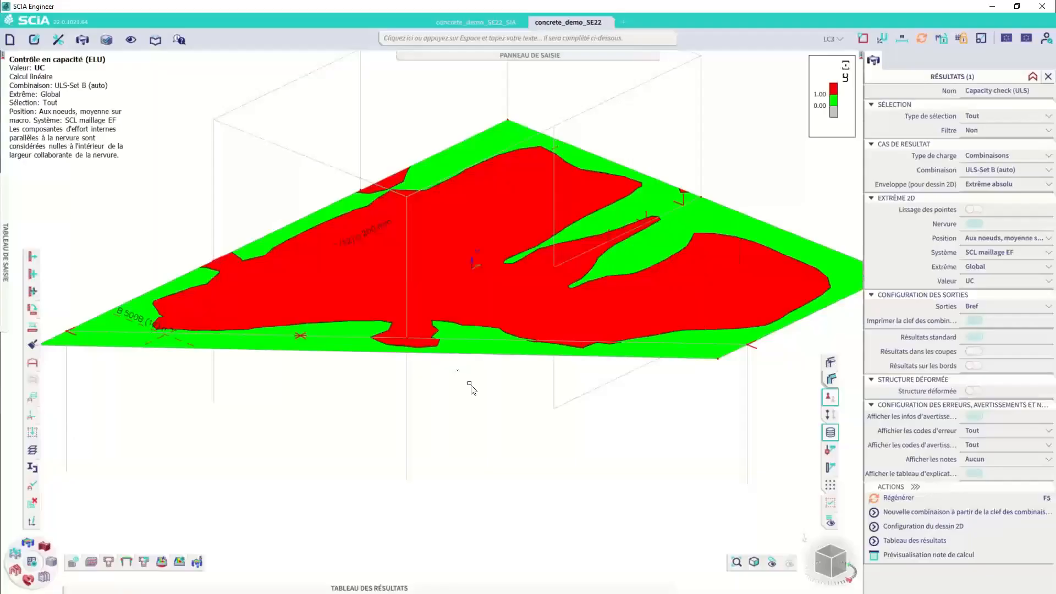
{"action": "scroll", "coordinate": [503, 290], "scroll_direction": "down", "scroll_amount": 3}
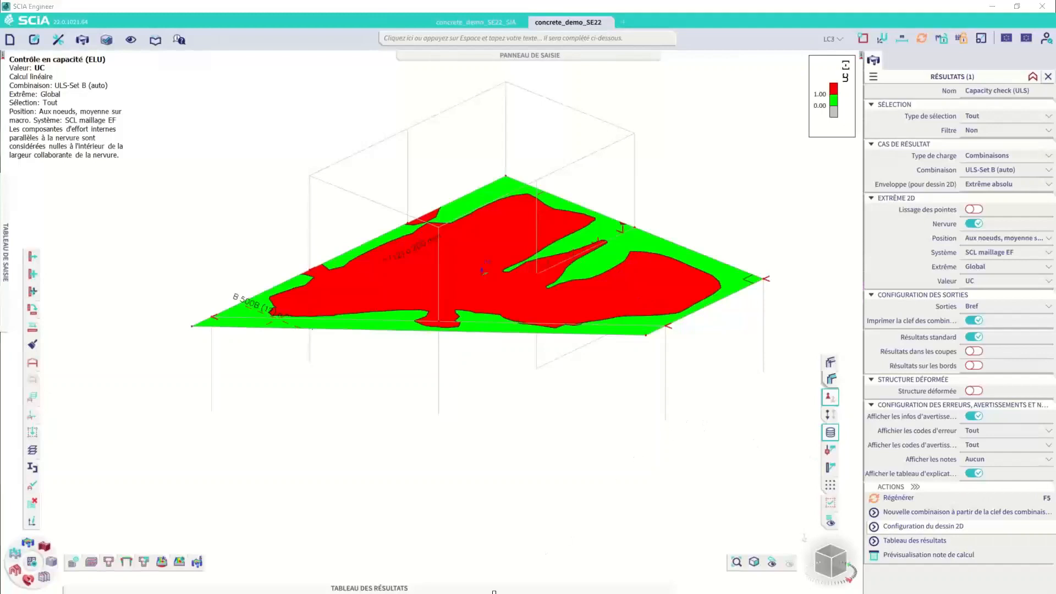
Step: Open the capacity check's results table and sort its rows by UC in descending order
{"action": "left_click", "coordinate": [493, 588]}
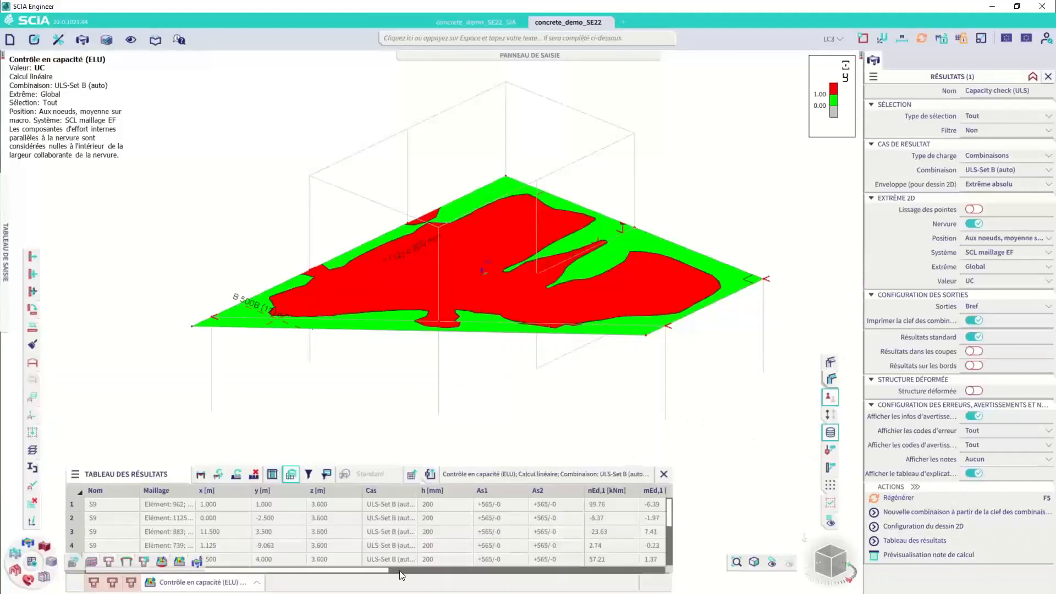
{"action": "left_click_drag", "start_coordinate": [356, 571], "coordinate": [558, 571]}
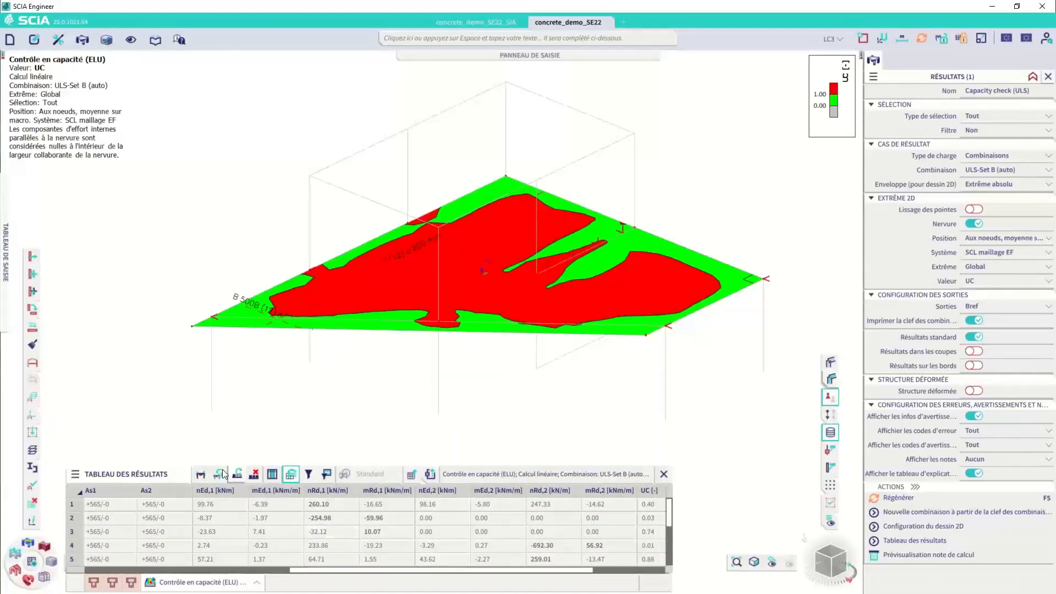
{"action": "scroll", "coordinate": [487, 554], "scroll_direction": "right", "scroll_amount": 3}
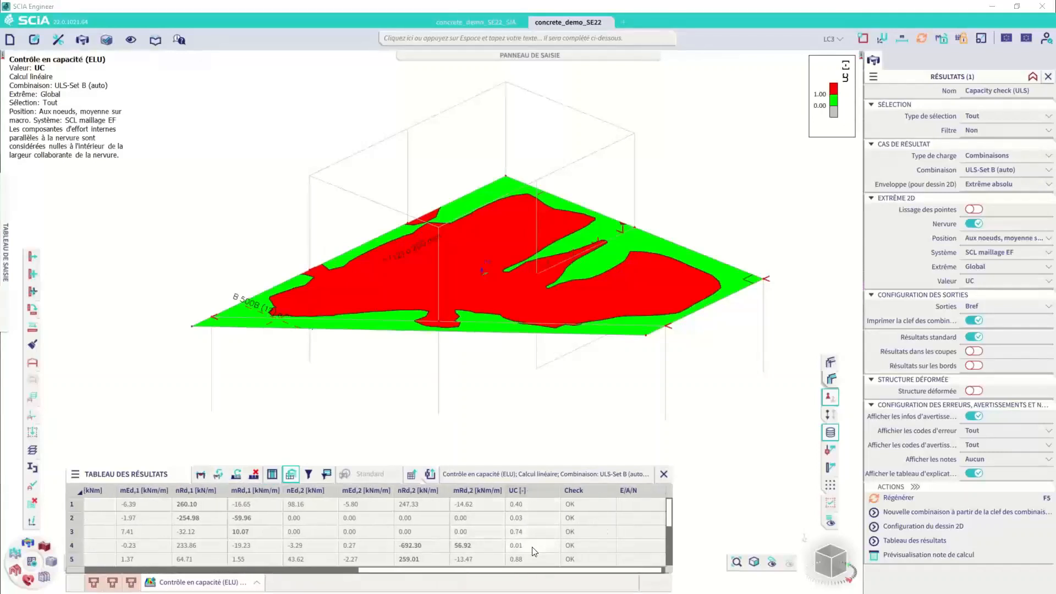
{"action": "left_click", "coordinate": [536, 490]}
{"action": "left_click", "coordinate": [537, 490]}
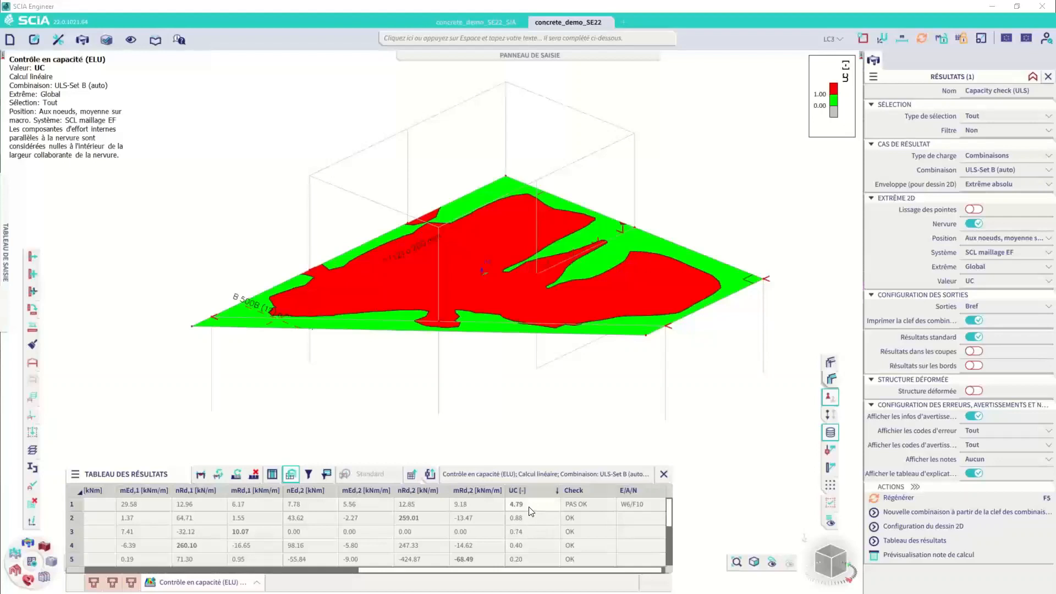
Step: Open the calculation note for the row with the highest UC and examine its reinforcement, internal forces, check summary and N-M section diagram
{"action": "double_click", "coordinate": [529, 507]}
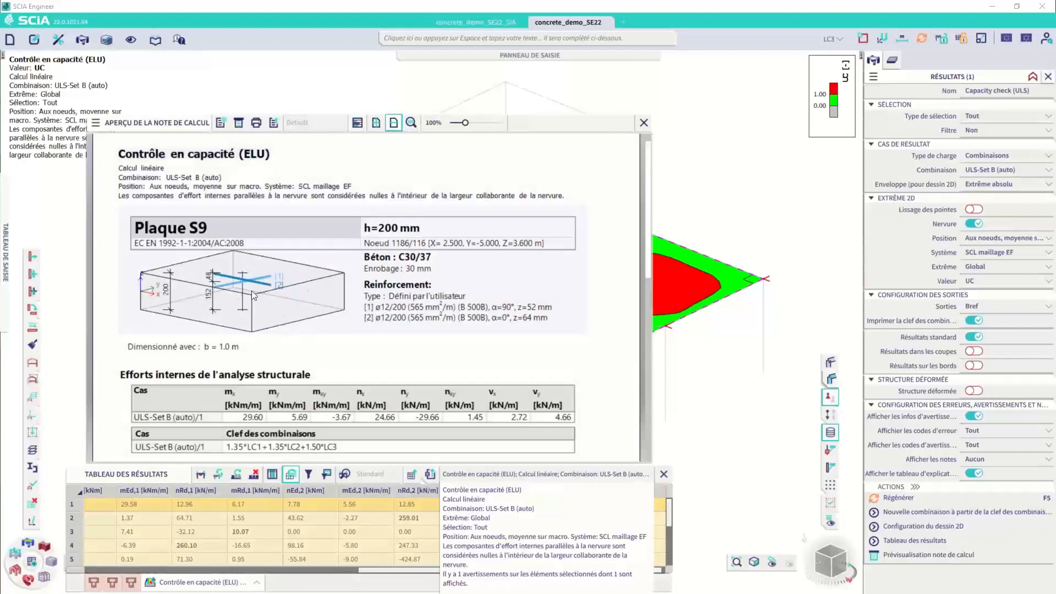
{"action": "scroll", "coordinate": [311, 265], "scroll_direction": "down", "scroll_amount": 3}
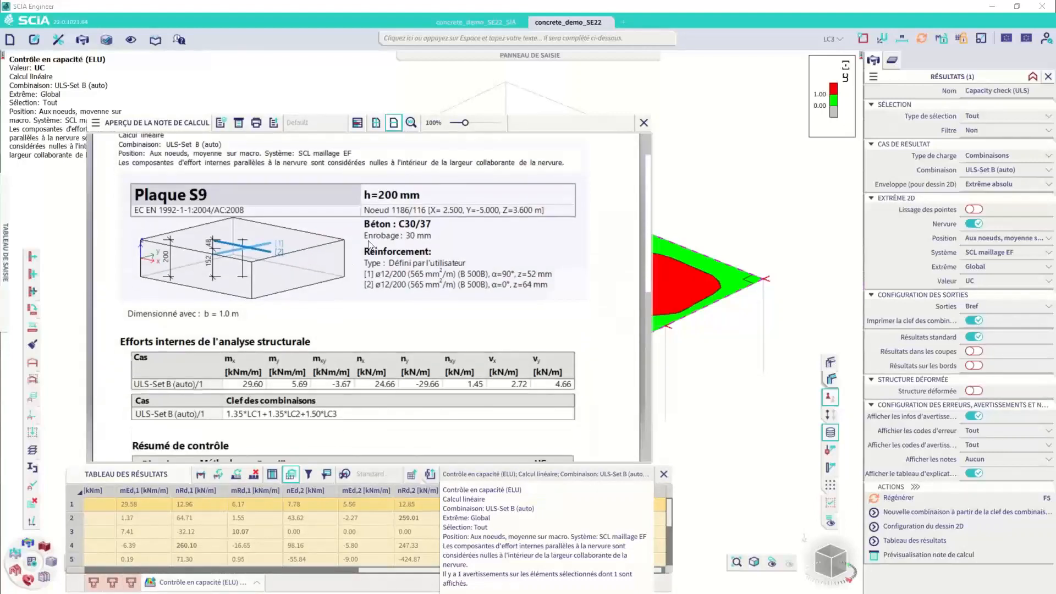
{"action": "scroll", "coordinate": [200, 269], "scroll_direction": "down", "scroll_amount": 1}
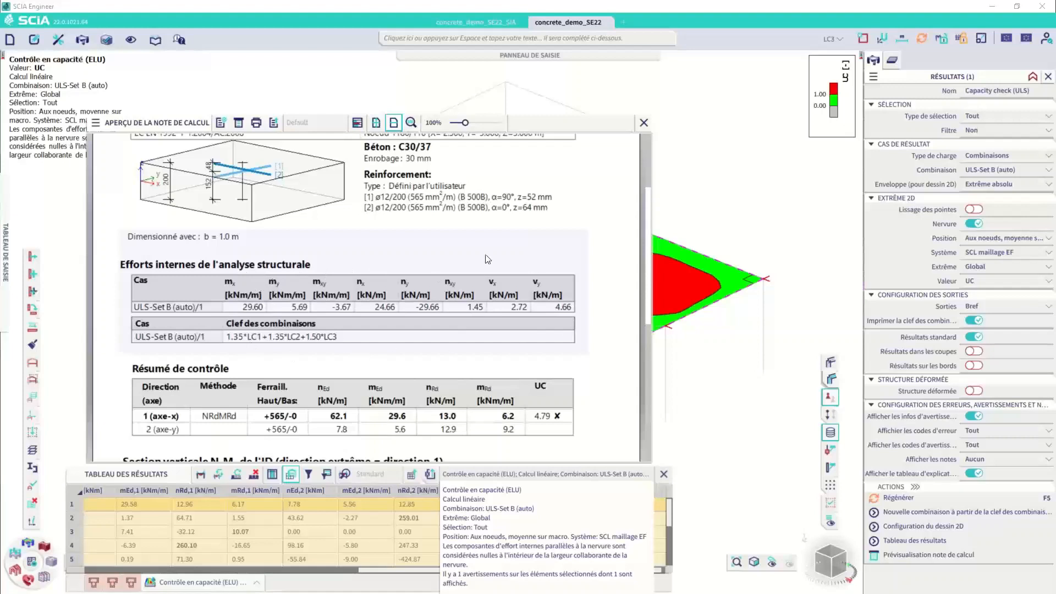
{"action": "scroll", "coordinate": [411, 264], "scroll_direction": "down", "scroll_amount": 1}
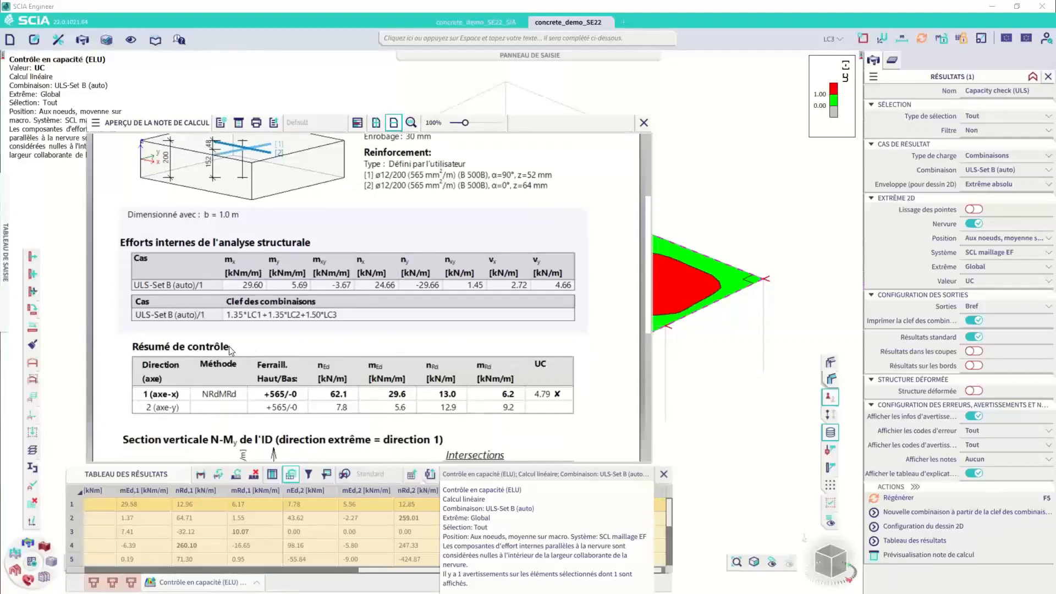
{"action": "scroll", "coordinate": [297, 388], "scroll_direction": "down", "scroll_amount": 1}
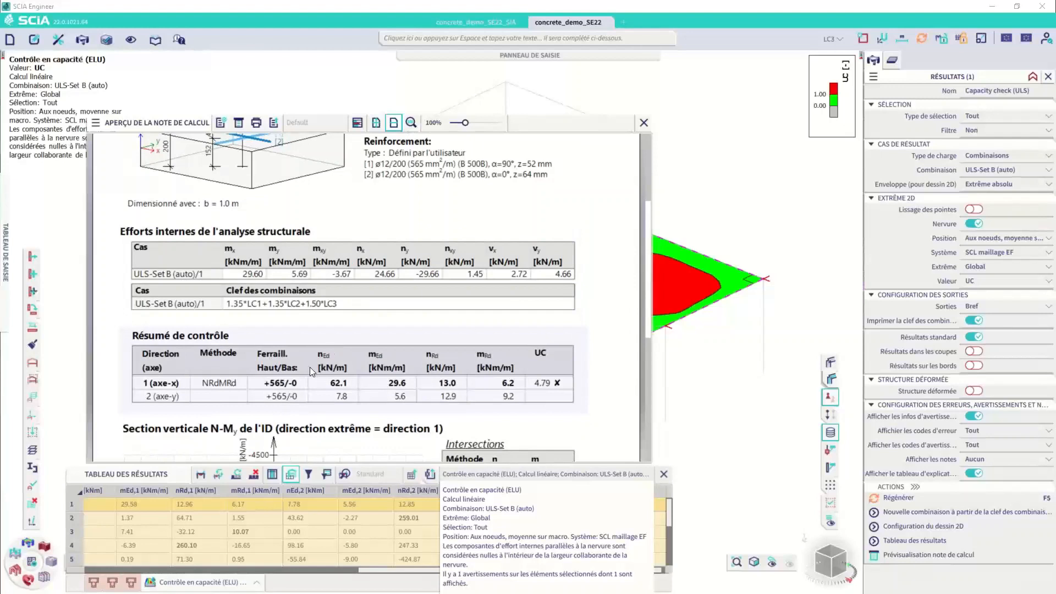
{"action": "scroll", "coordinate": [406, 329], "scroll_direction": "down", "scroll_amount": 2}
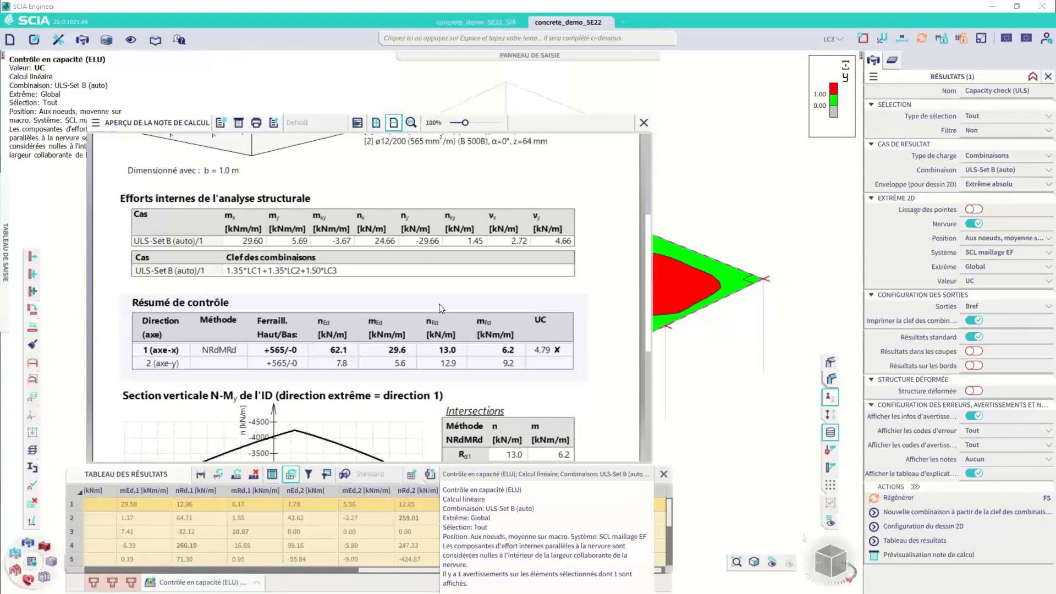
{"action": "scroll", "coordinate": [509, 363], "scroll_direction": "down", "scroll_amount": 5}
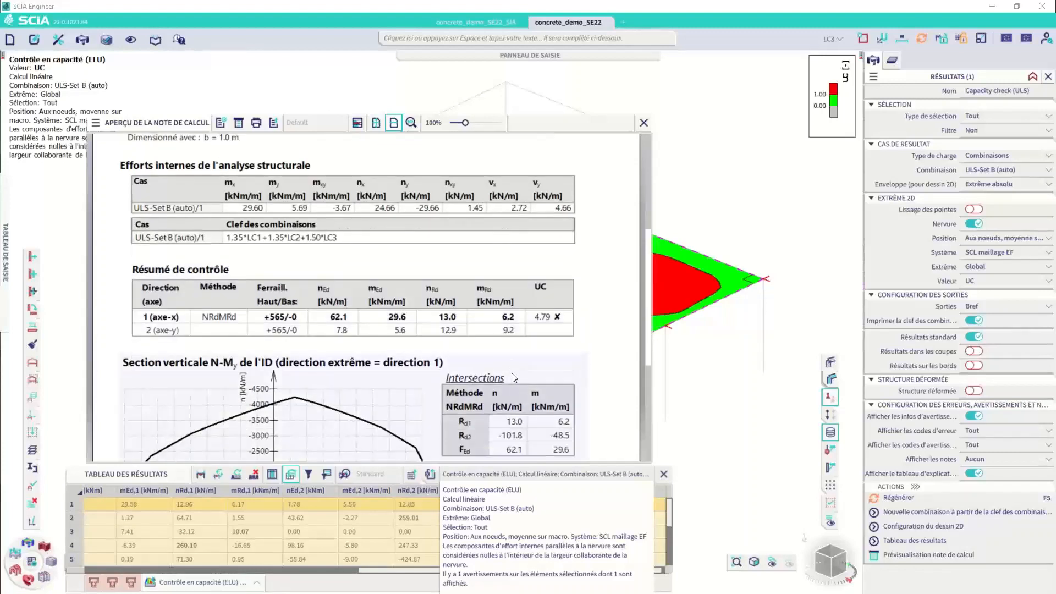
{"action": "scroll", "coordinate": [396, 364], "scroll_direction": "down", "scroll_amount": 1}
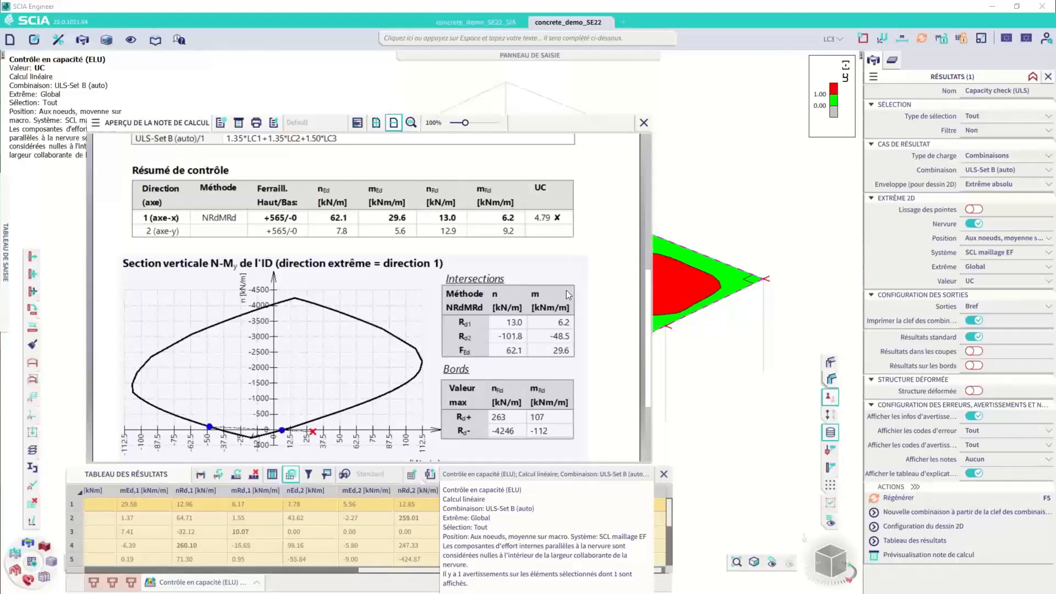
{"action": "left_click", "coordinate": [645, 123]}
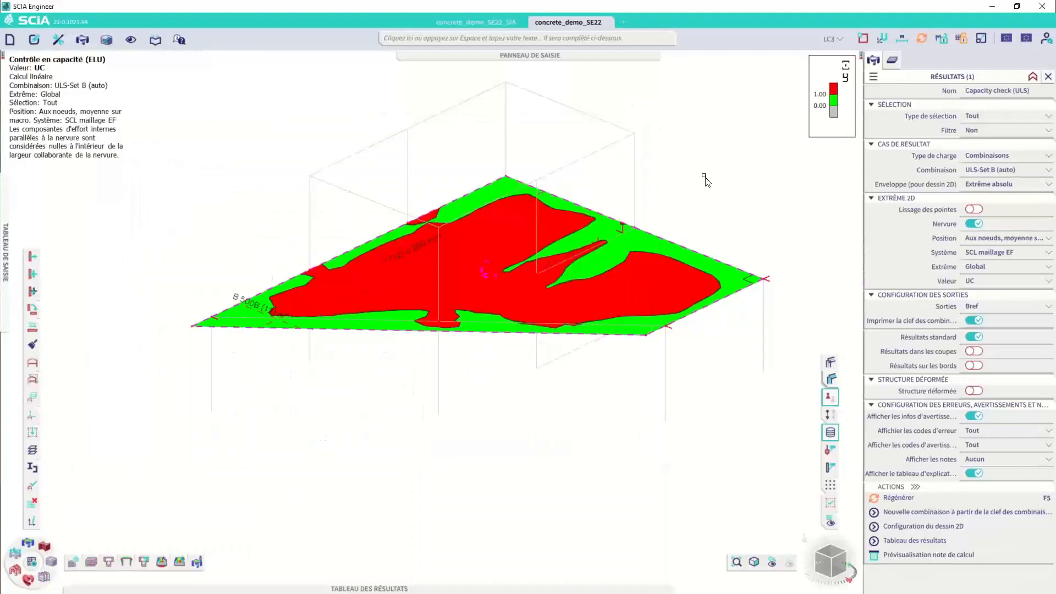
Step: Close the capacity check results and the results table
{"action": "left_click", "coordinate": [1048, 77]}
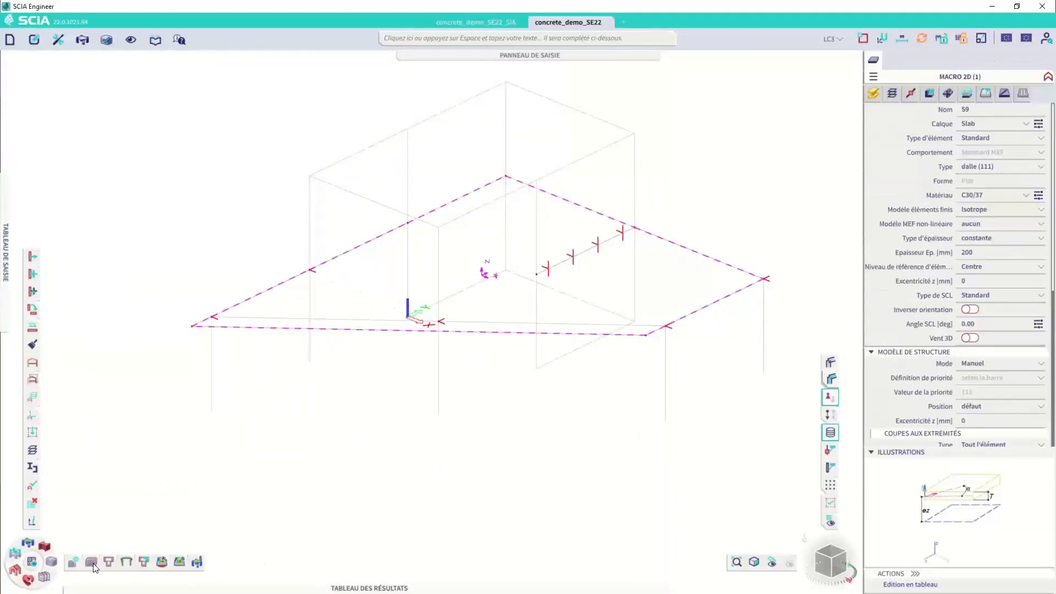
{"action": "left_click", "coordinate": [93, 564]}
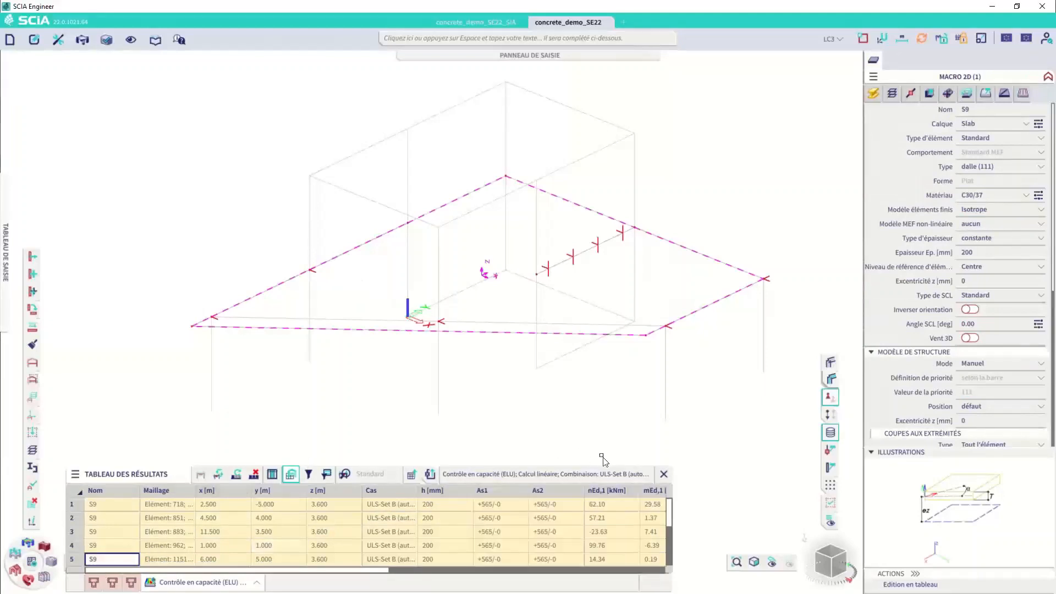
{"action": "left_click", "coordinate": [664, 474]}
Step: Define a second practical 2D reinforcement for the slab's Sup surface with 16 mm direction-1 bars at 200 mm spacing
{"action": "mouse_move", "coordinate": [85, 572]}
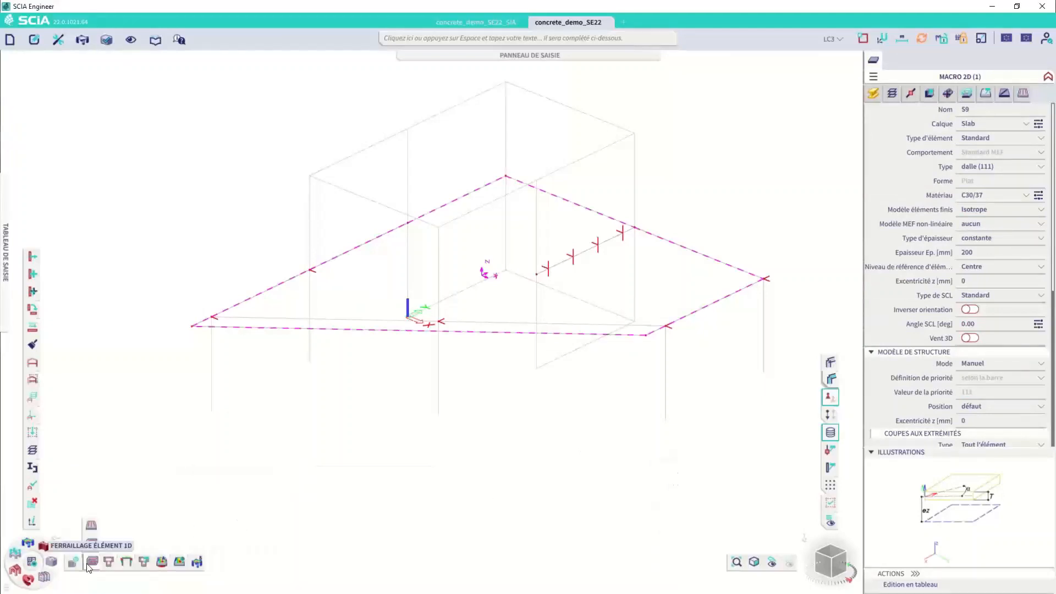
{"action": "left_click", "coordinate": [91, 525]}
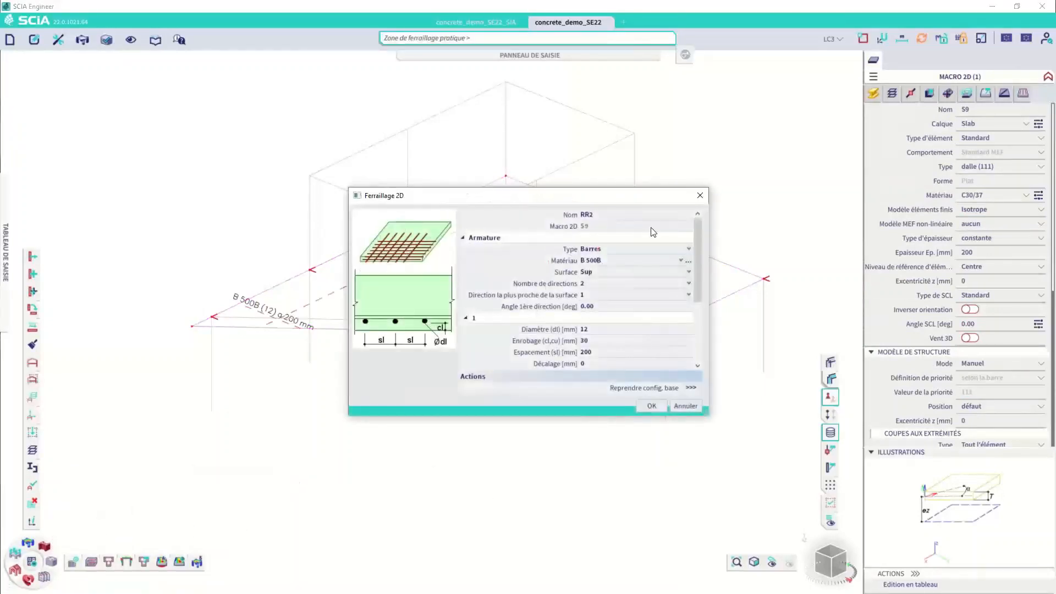
{"action": "scroll", "coordinate": [605, 330], "scroll_direction": "down", "scroll_amount": 1}
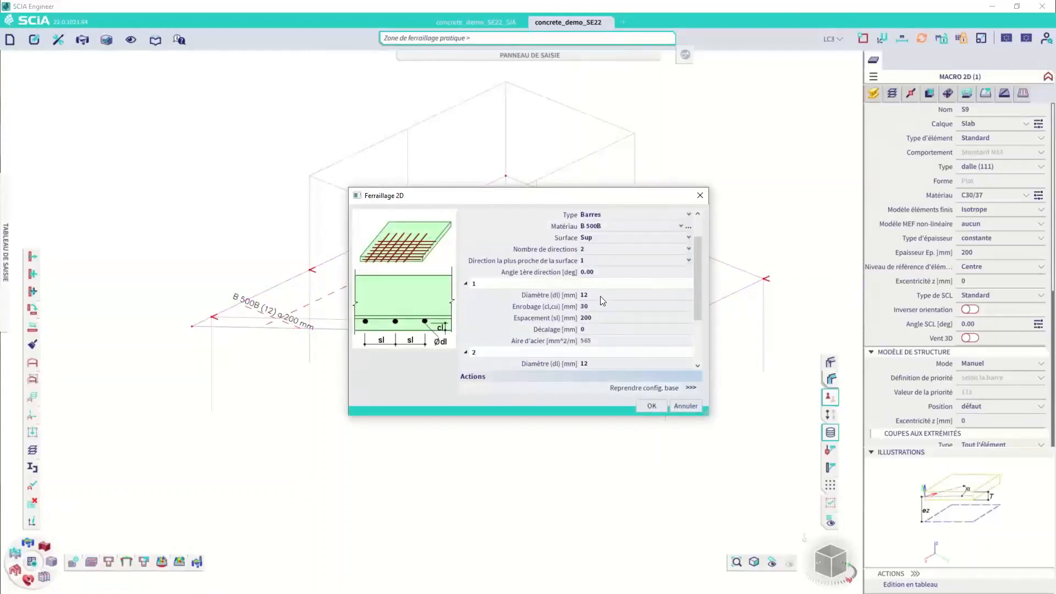
{"action": "left_click", "coordinate": [601, 296]}
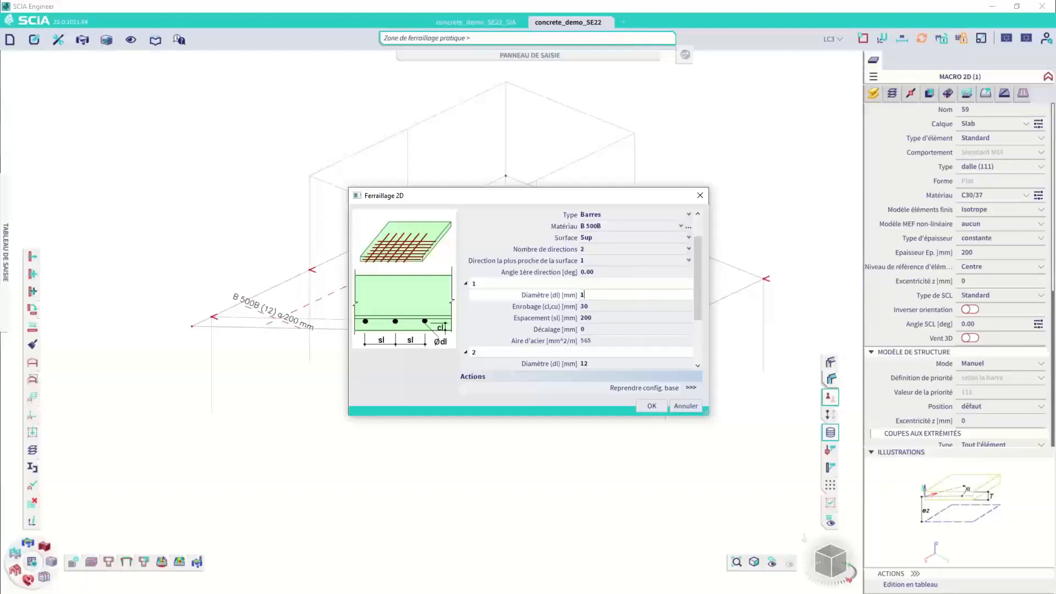
{"action": "type", "text": "16"}
{"action": "left_click", "coordinate": [608, 318]}
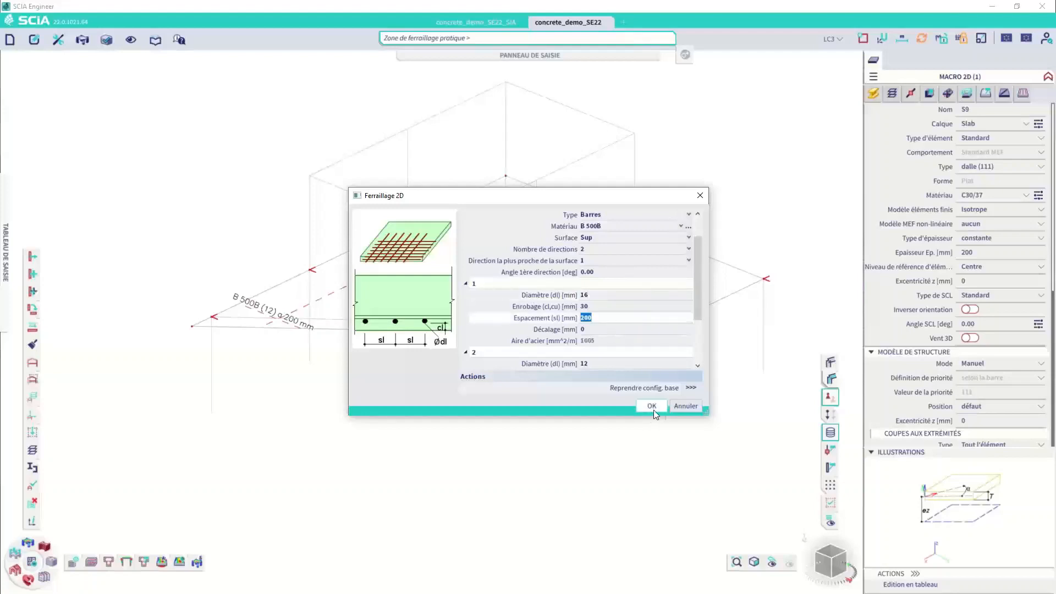
{"action": "left_click", "coordinate": [652, 406]}
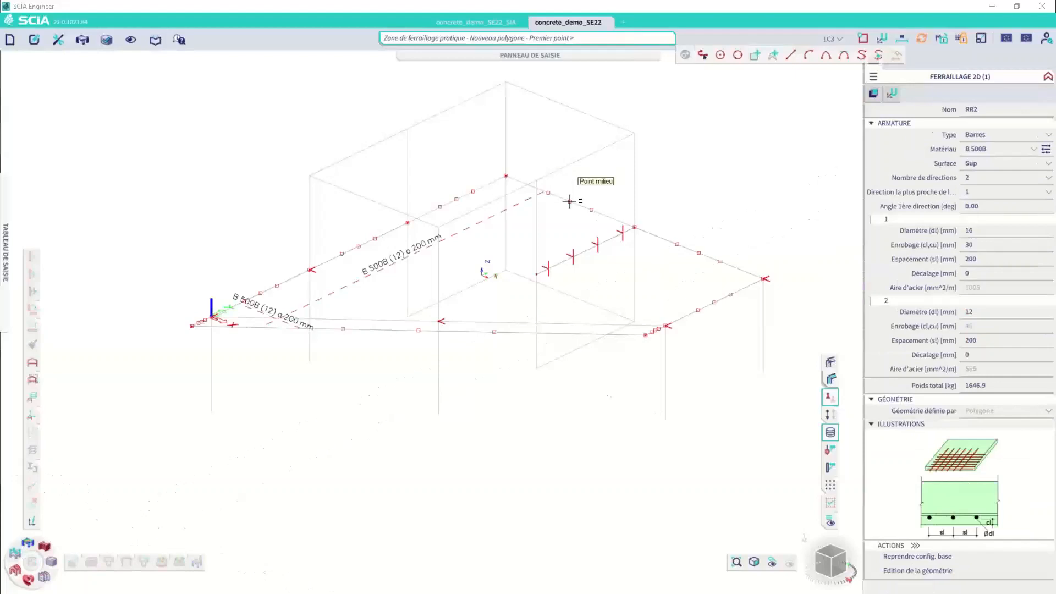
Step: Draw the second reinforcement's zone as a four-corner polygon starting at the midpoint of the slab's rear edge, and finish the input
{"action": "left_click", "coordinate": [570, 202]}
{"action": "left_click", "coordinate": [699, 253]}
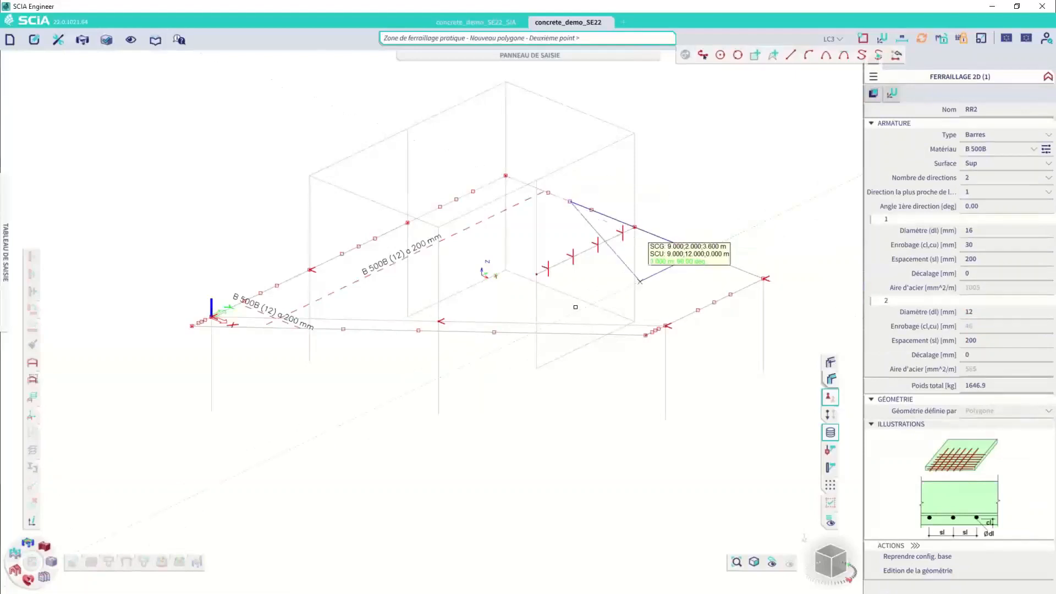
{"action": "left_click", "coordinate": [462, 347]}
{"action": "left_click", "coordinate": [255, 334]}
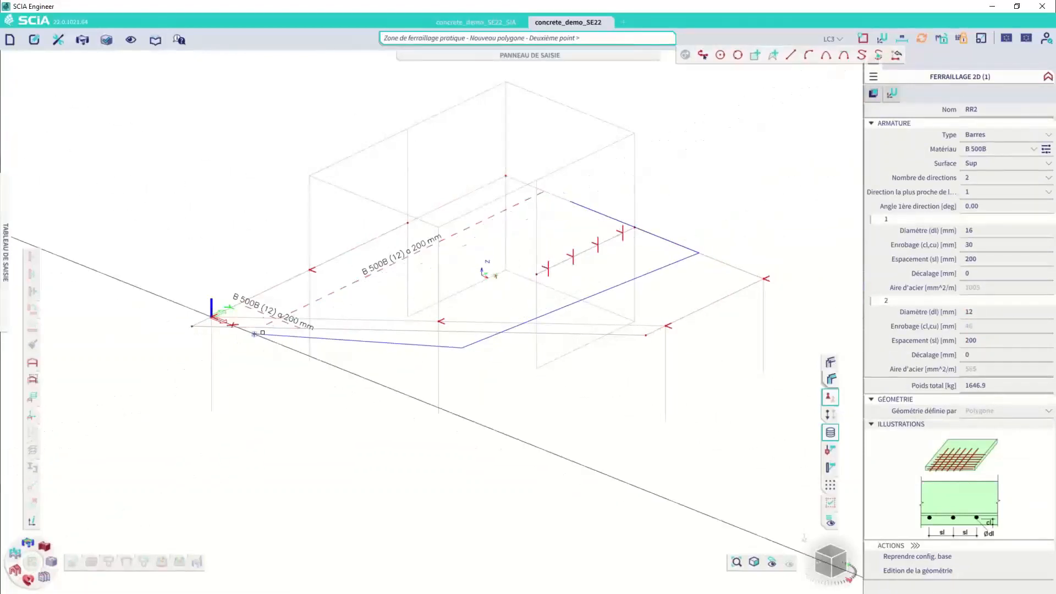
{"action": "left_click", "coordinate": [570, 201]}
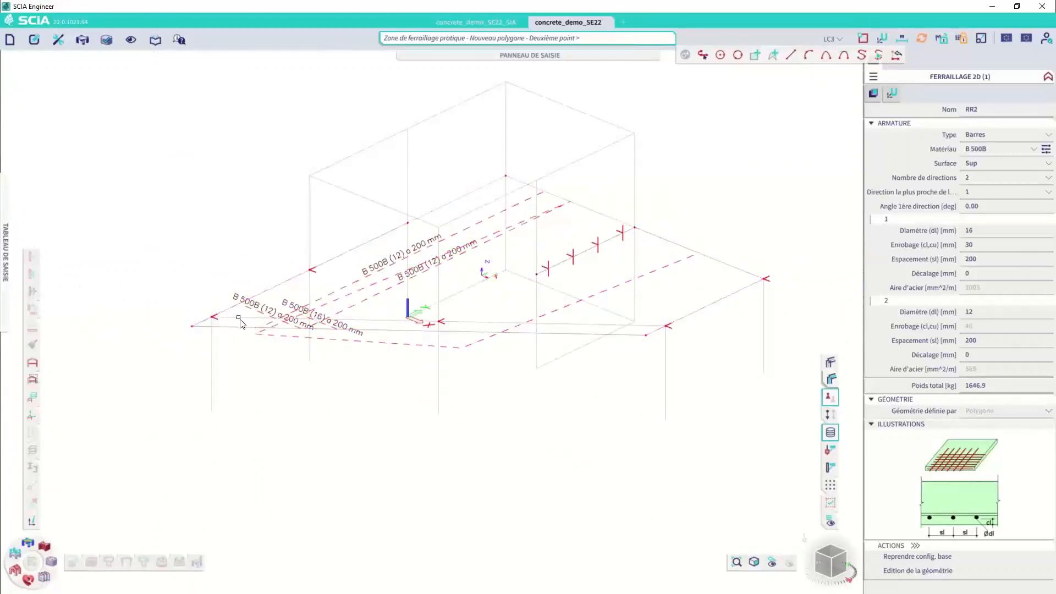
{"action": "key", "text": "Escape"}
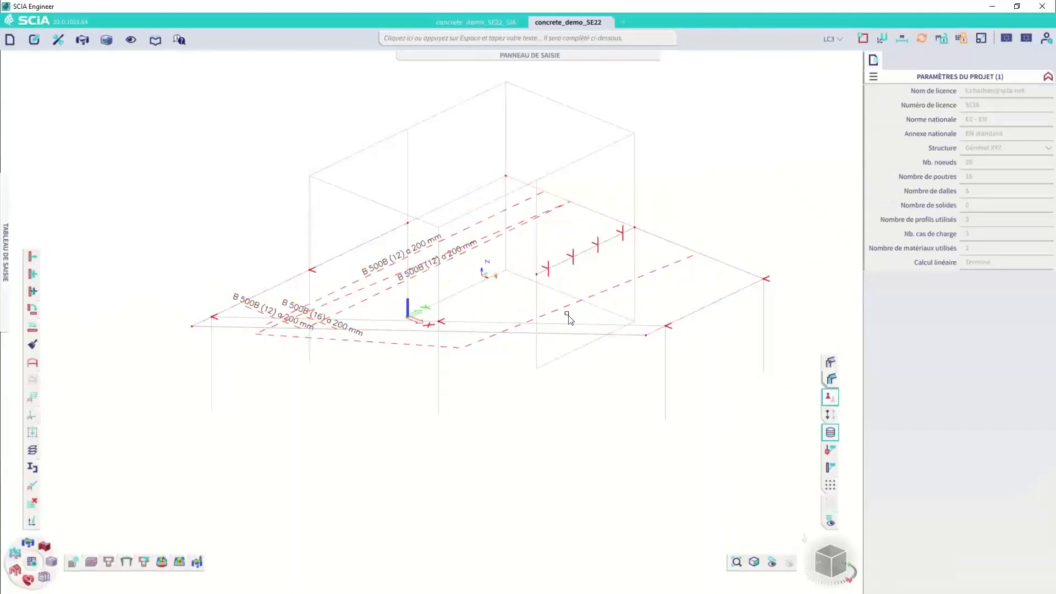
Step: Set the surface of the slab's first practical reinforcement (12 mm bars in both directions) to Inf
{"action": "left_click", "coordinate": [416, 256]}
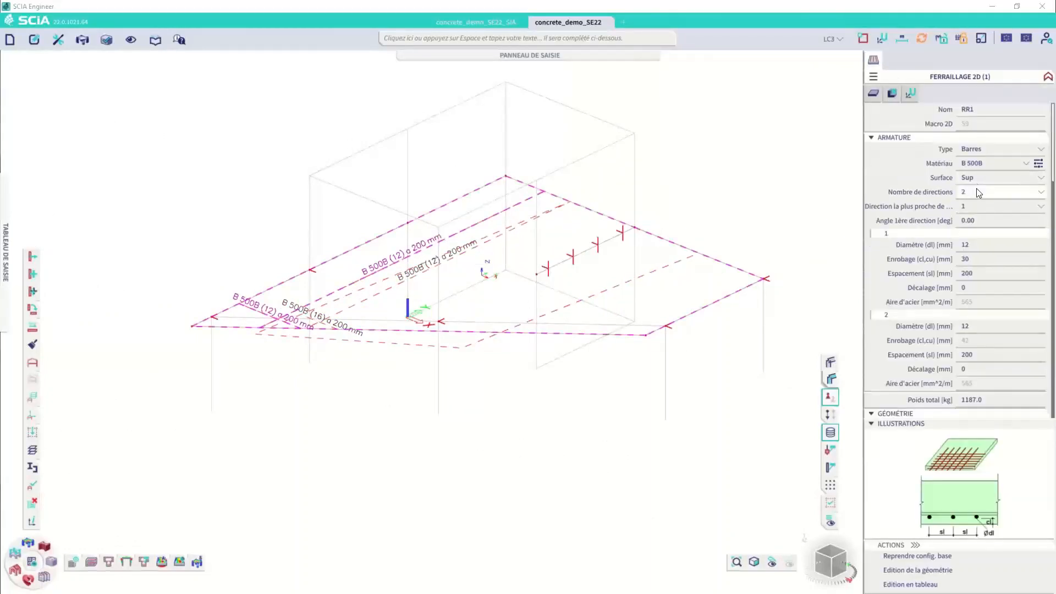
{"action": "left_click", "coordinate": [990, 178]}
{"action": "key", "text": "Escape"}
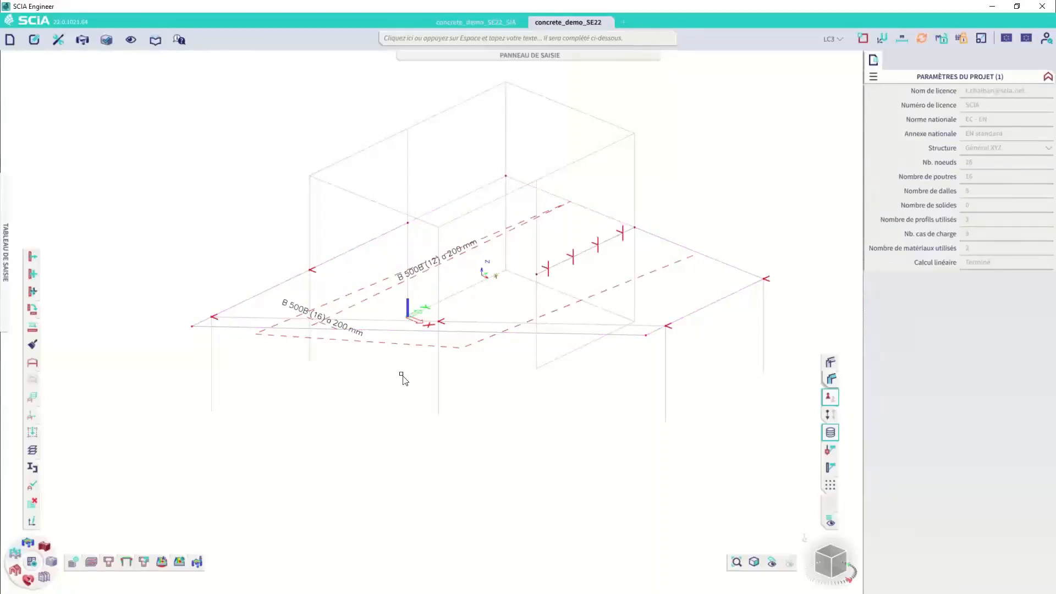
Step: Run the 2D capacity check (ULS) on all slabs for the UC value under ULS-Set B (auto)
{"action": "left_click", "coordinate": [179, 562]}
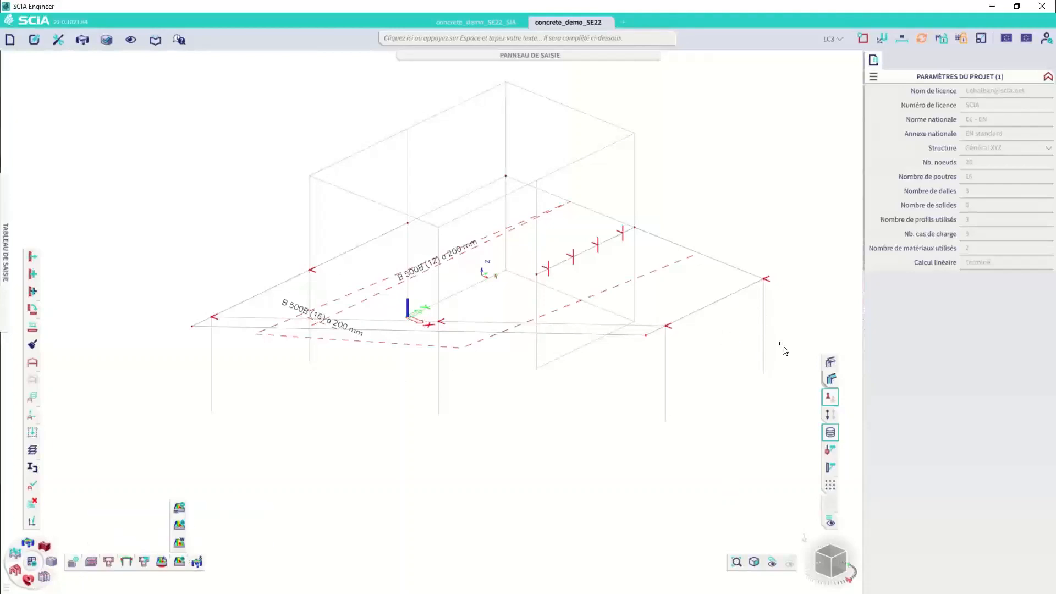
{"action": "left_click", "coordinate": [918, 498]}
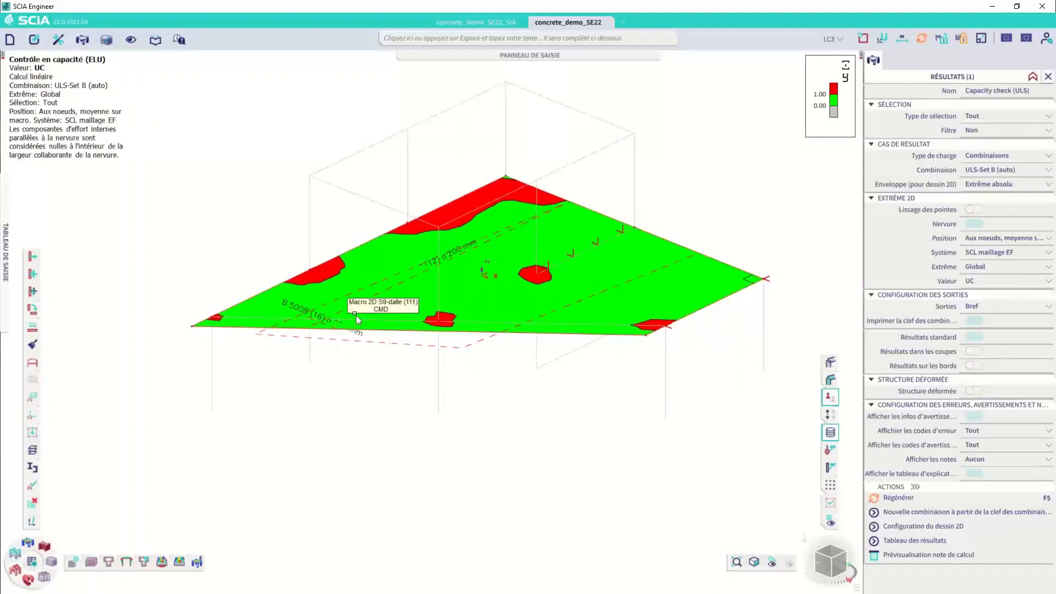
{"action": "left_click", "coordinate": [545, 223]}
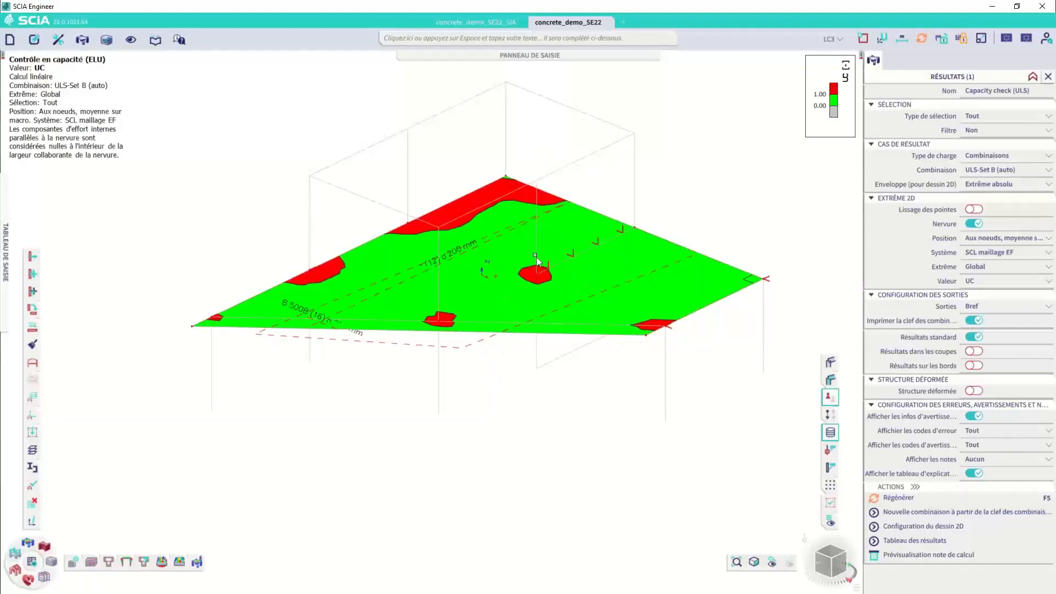
Step: Bring up the capacity check's results table and sort its rows by UC in descending order
{"action": "scroll", "coordinate": [440, 324], "scroll_direction": "up", "scroll_amount": 2}
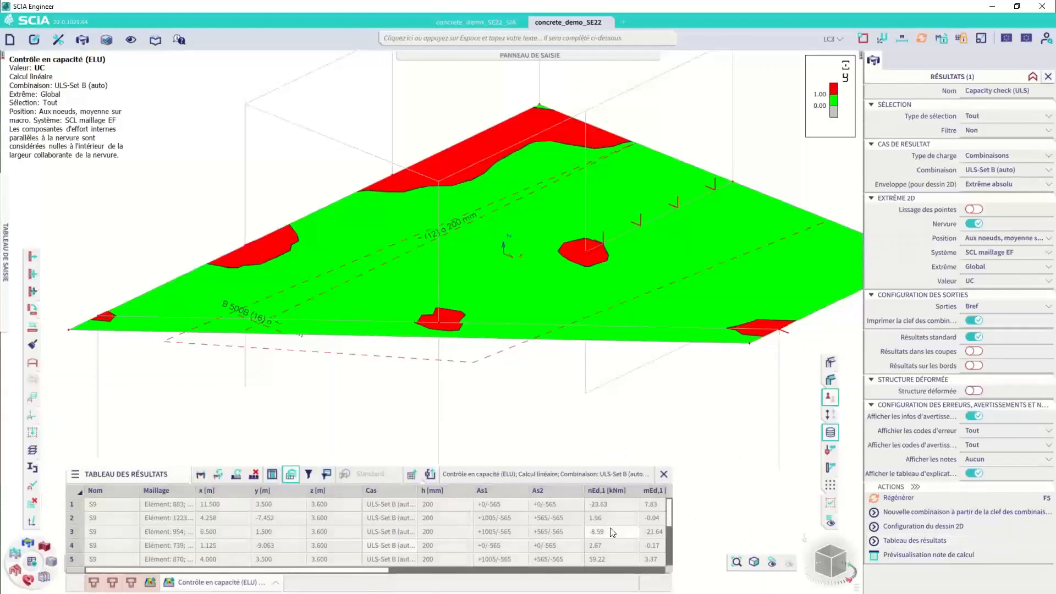
{"action": "left_click", "coordinate": [554, 572]}
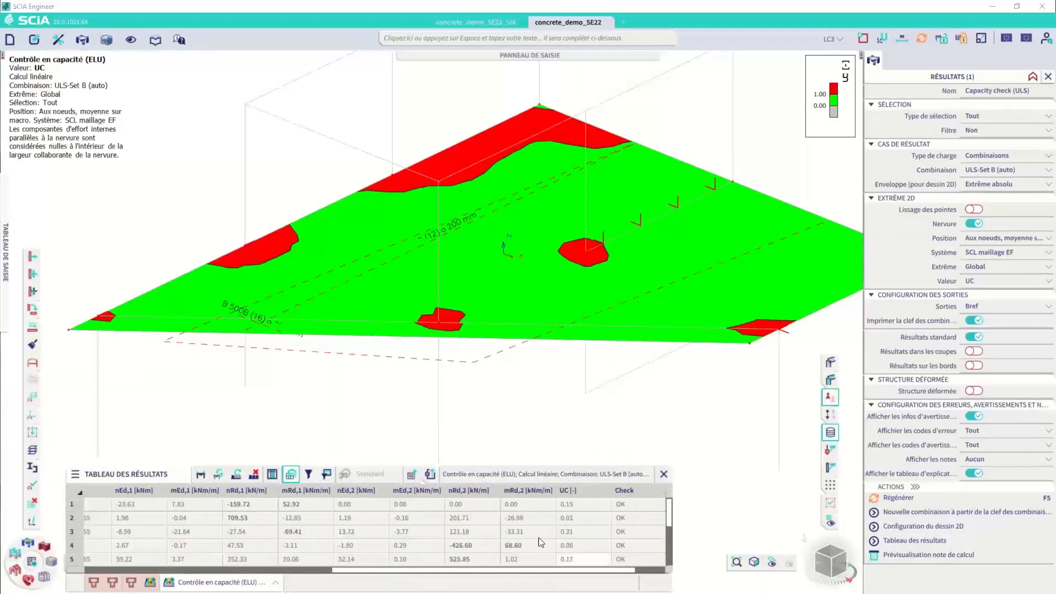
{"action": "left_click", "coordinate": [588, 492]}
{"action": "left_click", "coordinate": [581, 504]}
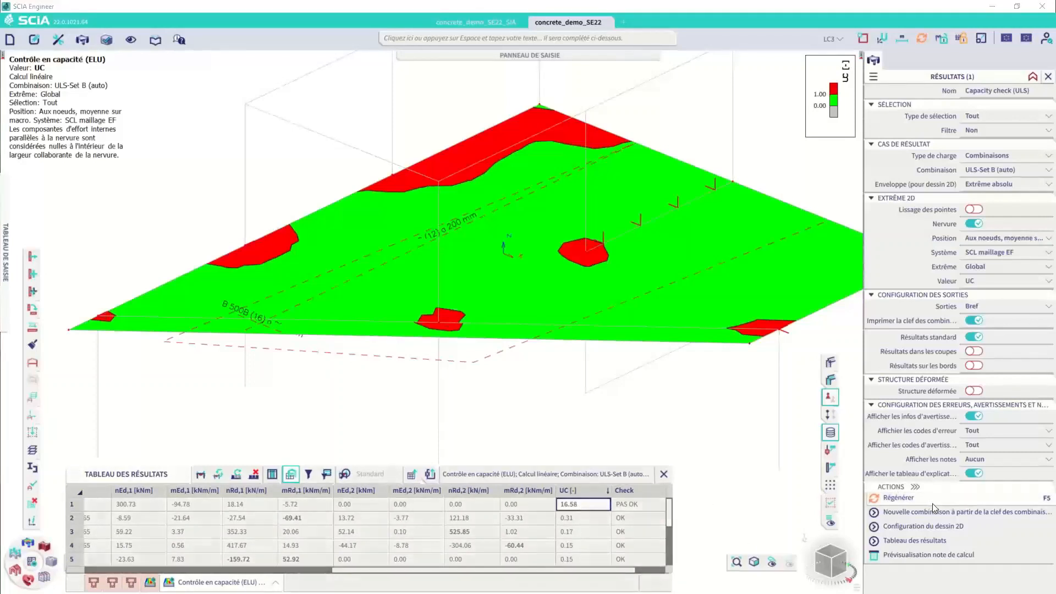
Step: Generate the capacity check's results table again, sort it by descending UC, and open the calculation note for the top row
{"action": "left_click", "coordinate": [919, 540]}
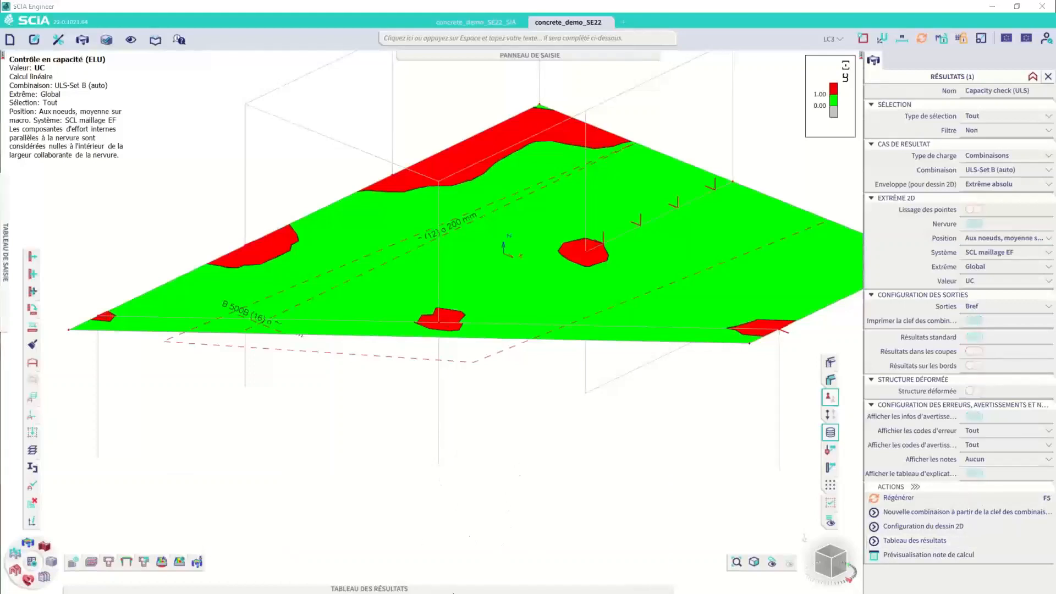
{"action": "mouse_move", "coordinate": [460, 588]}
{"action": "left_click_drag", "start_coordinate": [341, 570], "coordinate": [651, 556]}
{"action": "left_click", "coordinate": [521, 488]}
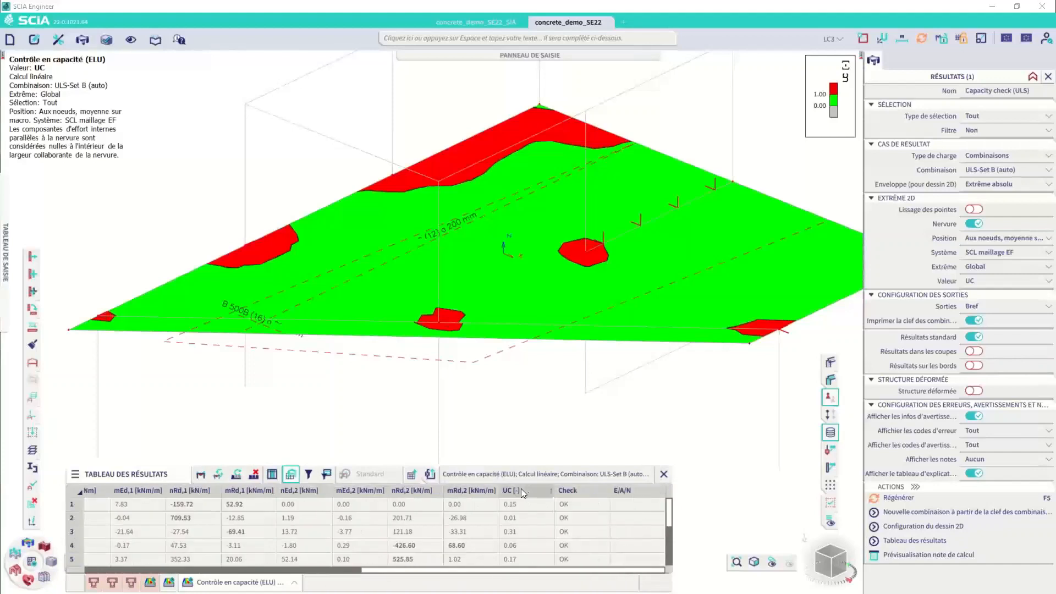
{"action": "left_click", "coordinate": [520, 488]}
{"action": "left_click", "coordinate": [522, 505]}
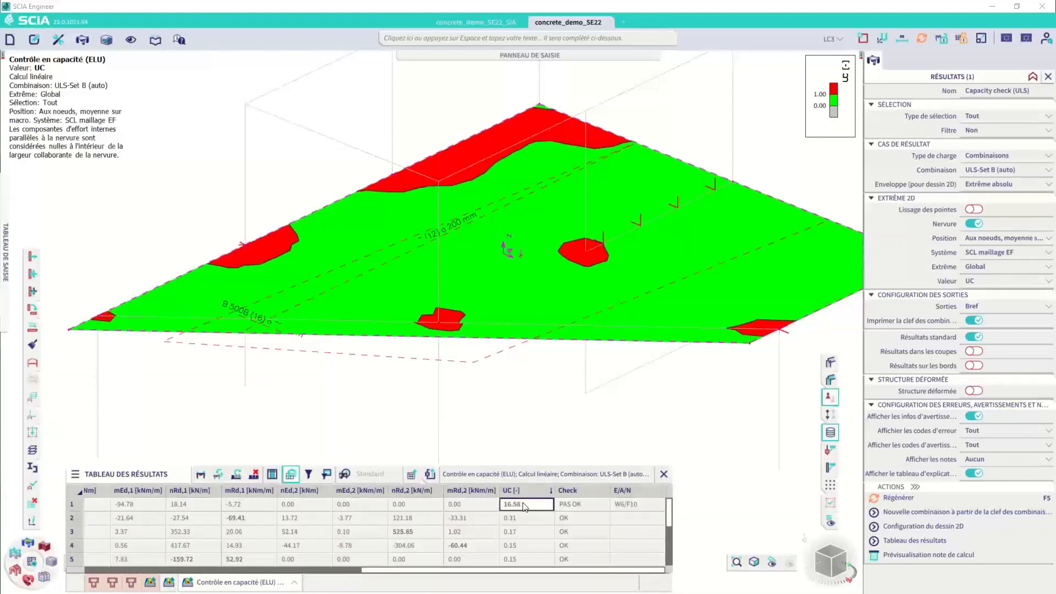
{"action": "double_click", "coordinate": [523, 504]}
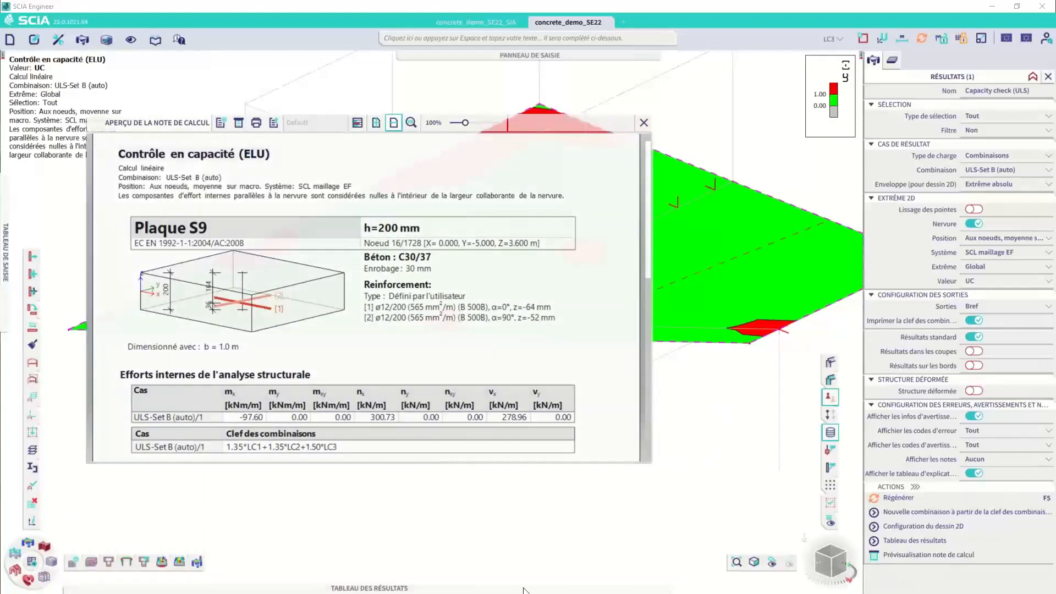
Step: Display the calculation note for the row with the second-highest UC in the results table
{"action": "mouse_move", "coordinate": [524, 590]}
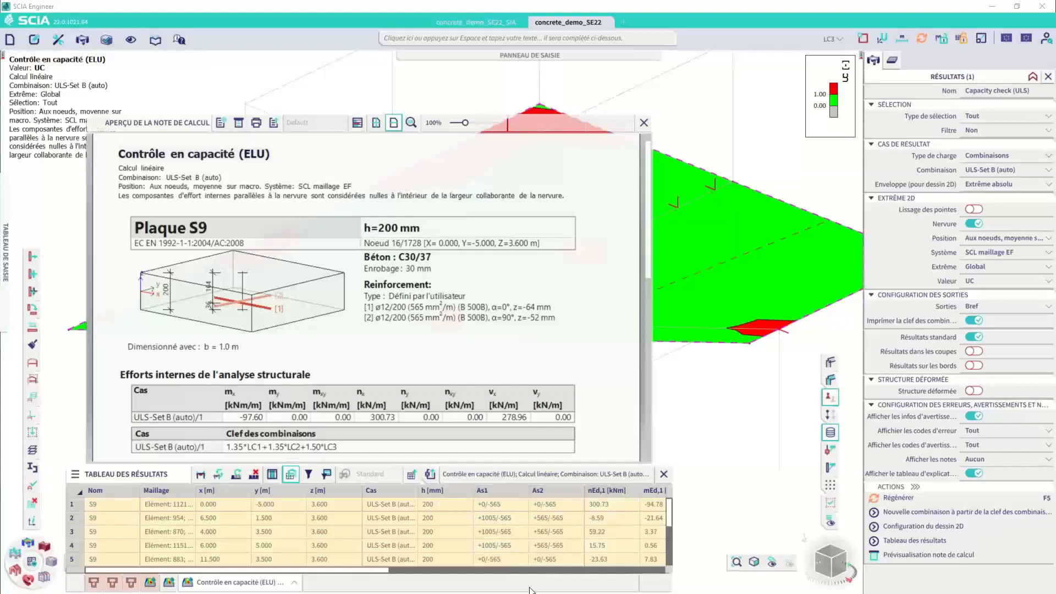
{"action": "left_click_drag", "start_coordinate": [387, 571], "coordinate": [660, 571]}
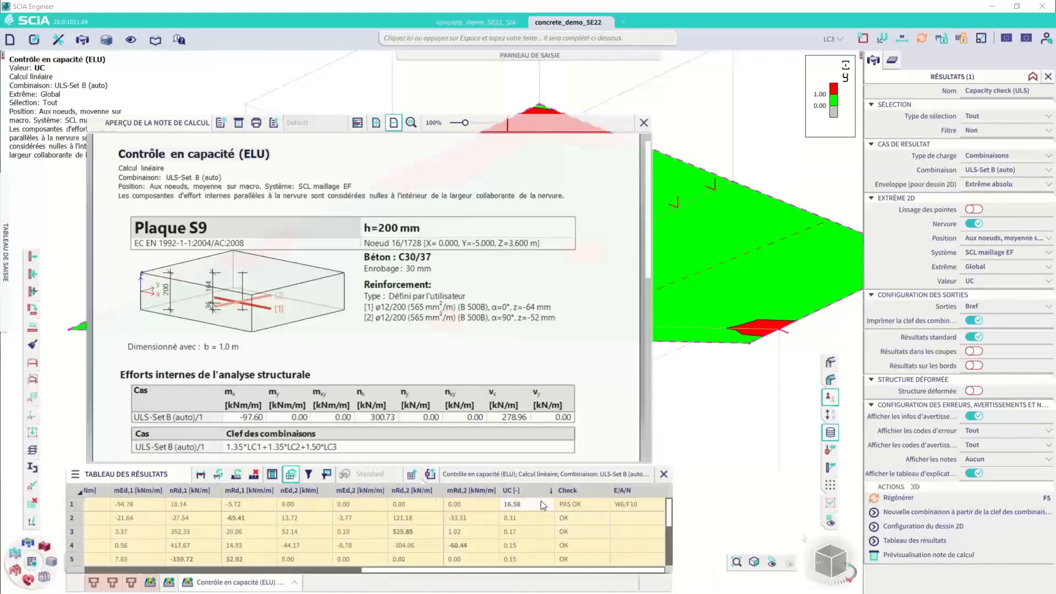
{"action": "left_click", "coordinate": [528, 518]}
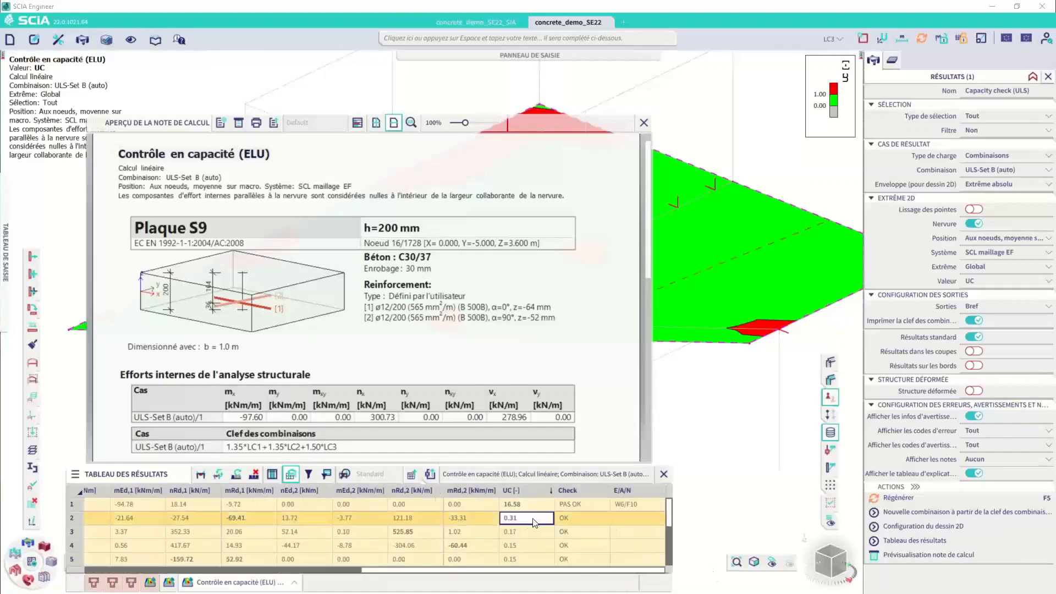
{"action": "key", "text": "space"}
{"action": "type", "text": "Contrôle: 1 / 1"}
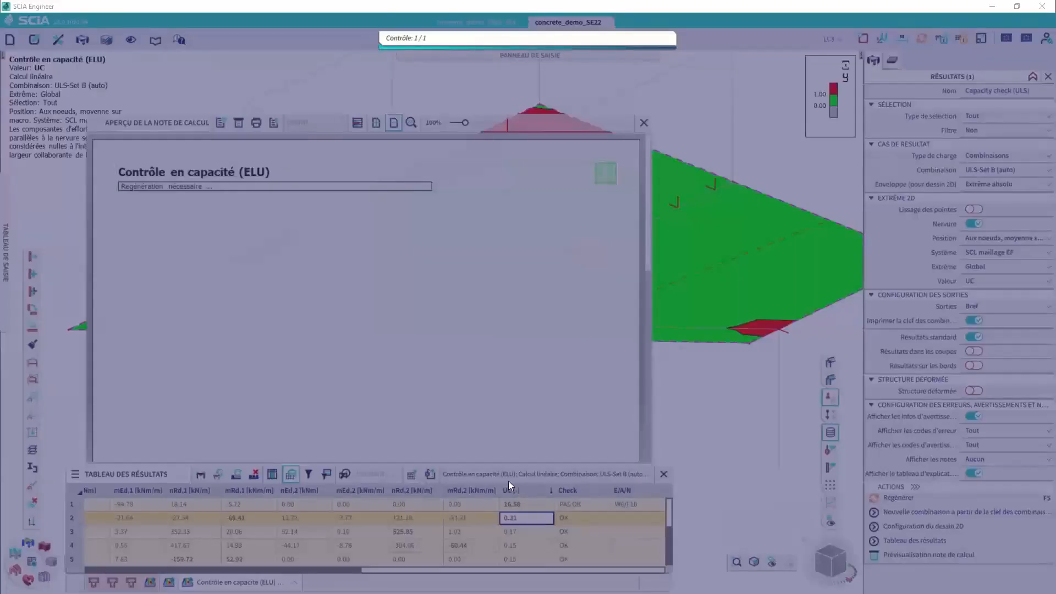
{"action": "key", "text": "Return"}
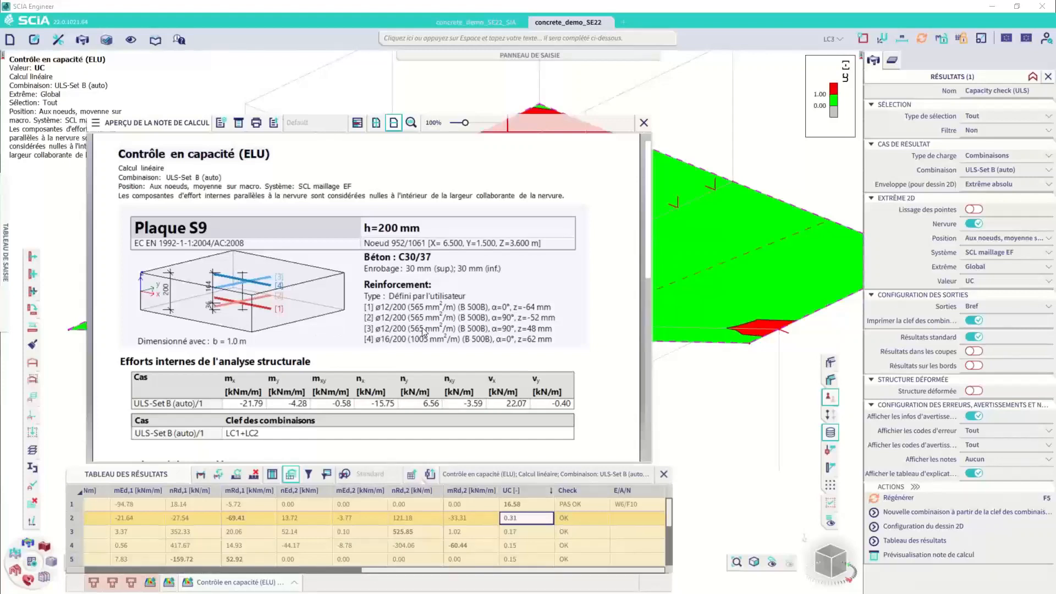
Step: Examine the note's internal forces, check summary and N-M section diagram, and close the note
{"action": "scroll", "coordinate": [422, 336], "scroll_direction": "down", "scroll_amount": 1}
{"action": "scroll", "coordinate": [422, 337], "scroll_direction": "down", "scroll_amount": 4}
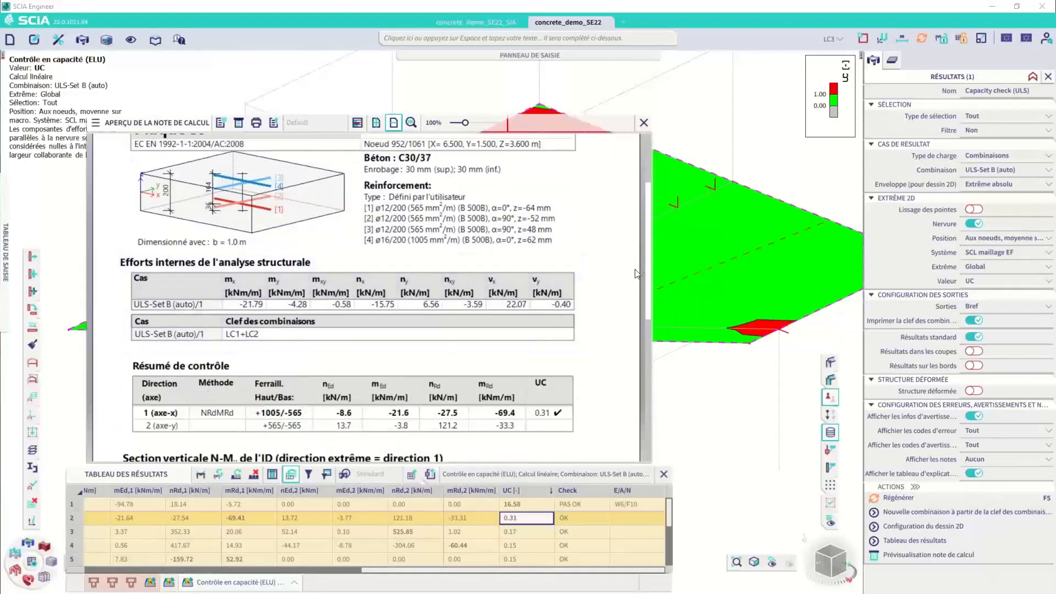
{"action": "left_click_drag", "start_coordinate": [646, 267], "coordinate": [645, 343]}
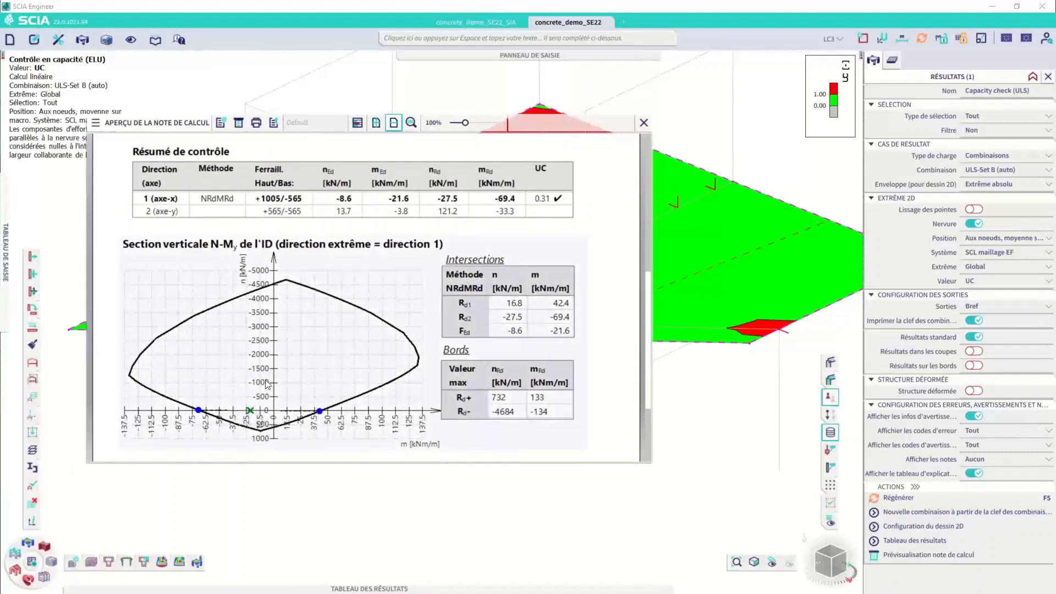
{"action": "scroll", "coordinate": [267, 380], "scroll_direction": "down", "scroll_amount": 1}
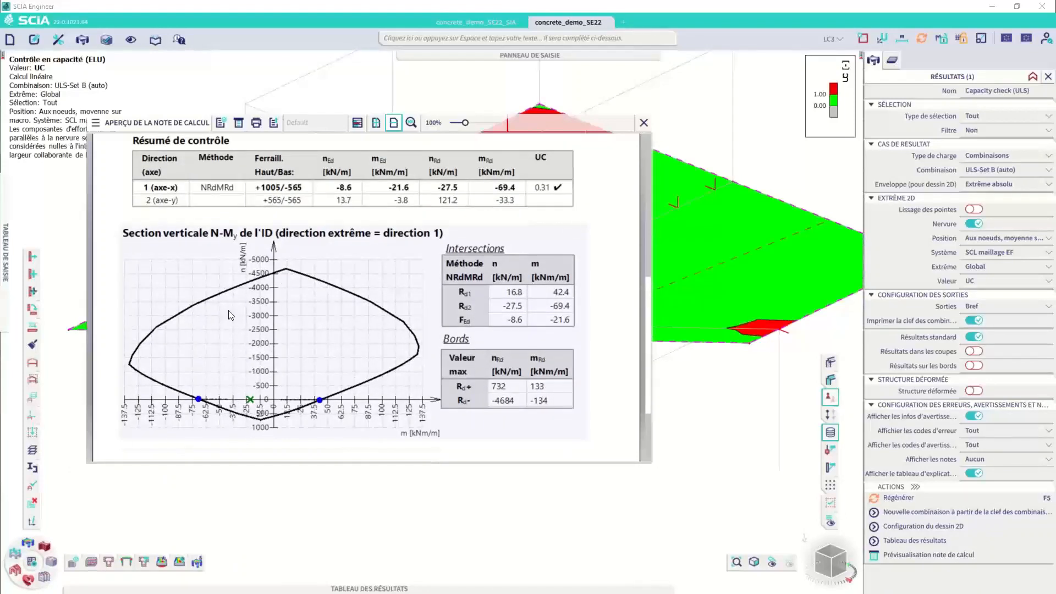
{"action": "left_click", "coordinate": [643, 123]}
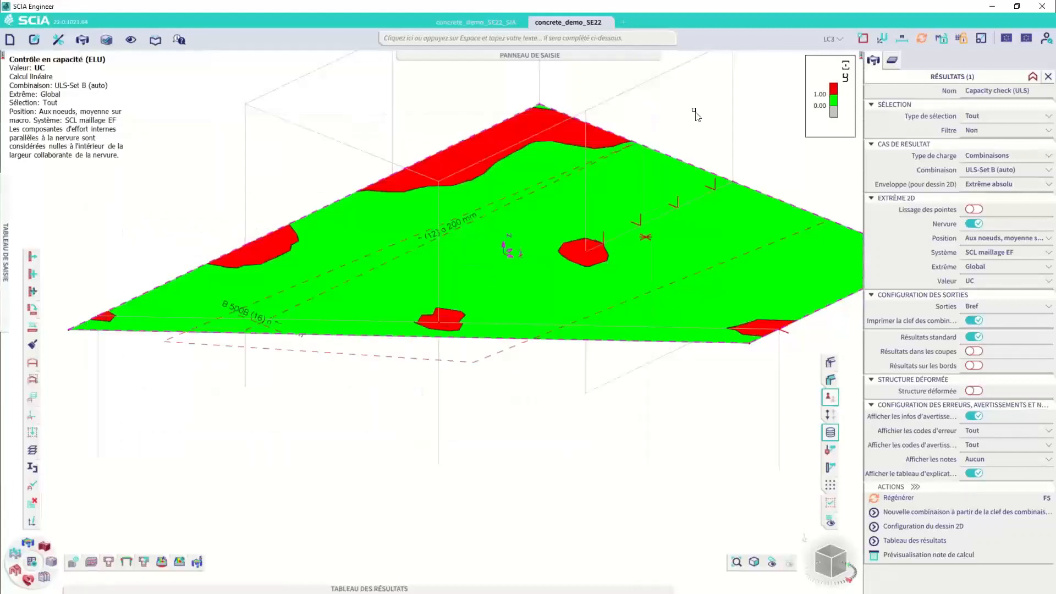
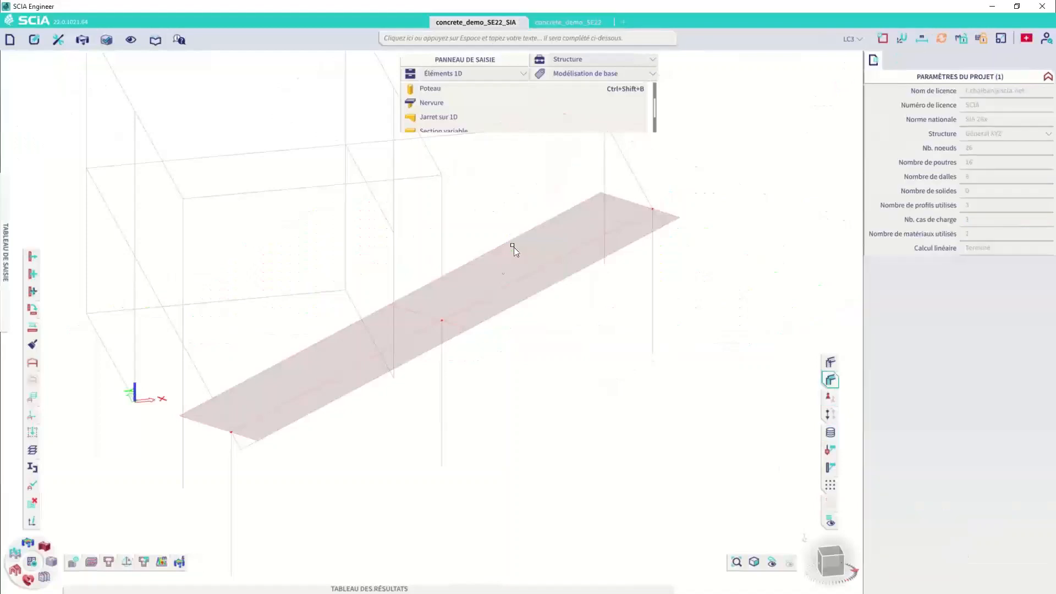
Step: Select both plate ribs in the concrete_demo_SE22_SIA project and view the national codes available to it
{"action": "scroll", "coordinate": [585, 321], "scroll_direction": "down", "scroll_amount": 3}
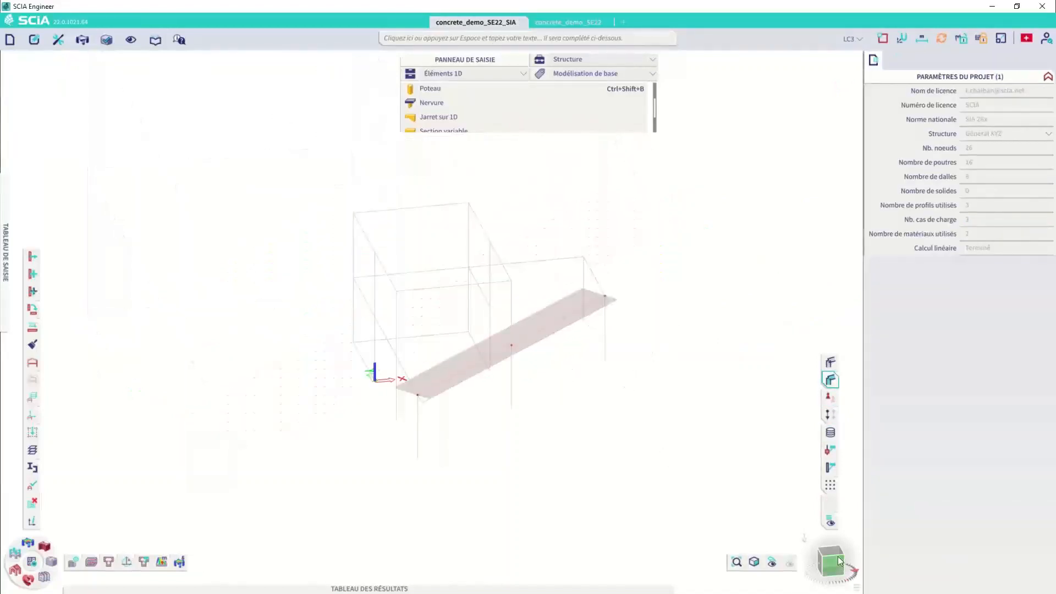
{"action": "left_click_drag", "start_coordinate": [837, 560], "coordinate": [799, 565]}
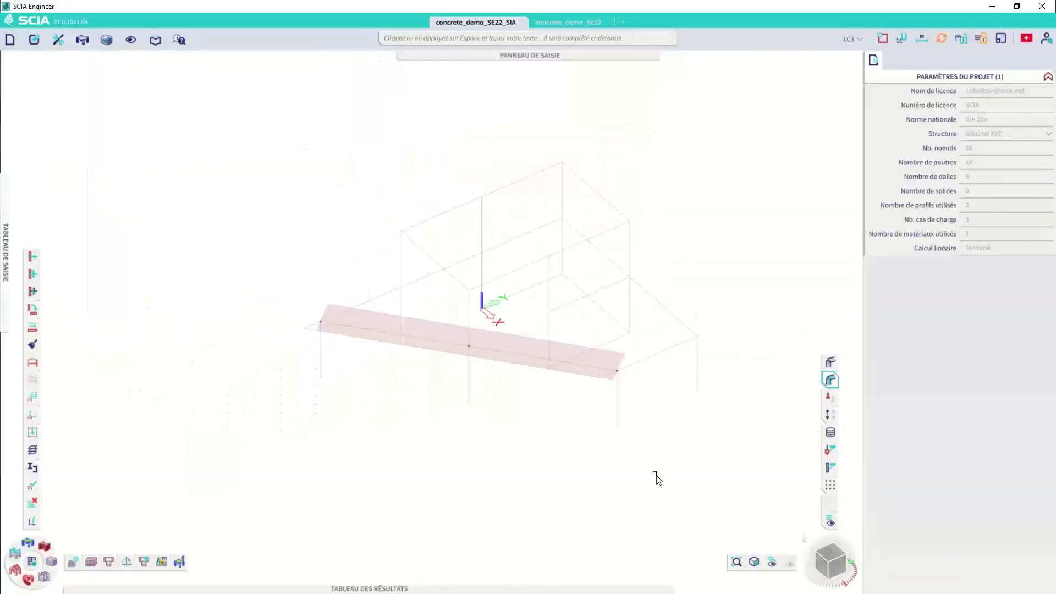
{"action": "left_click", "coordinate": [439, 356]}
{"action": "left_click", "coordinate": [545, 344]}
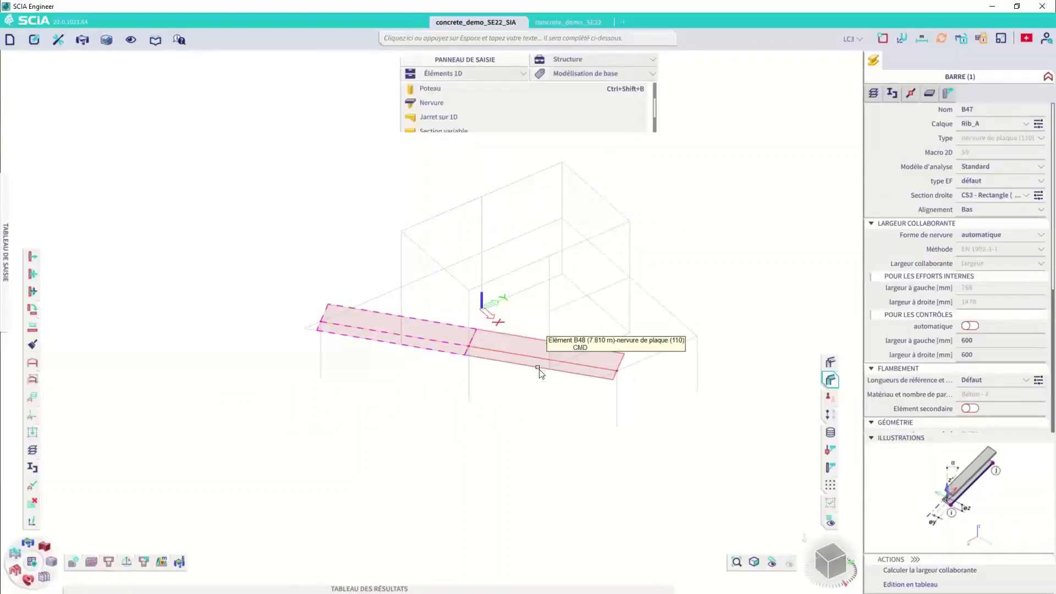
{"action": "left_click", "coordinate": [1023, 41]}
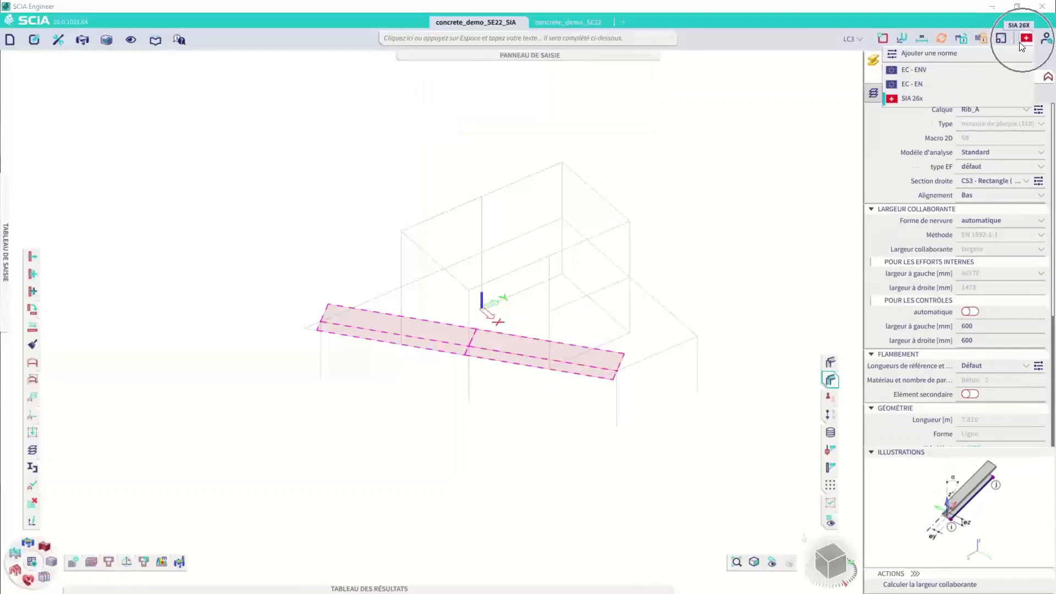
Step: Review the ribs' 1D concrete data and inspect the T-section reinforcement template in its library without changing it
{"action": "left_click", "coordinate": [948, 94]}
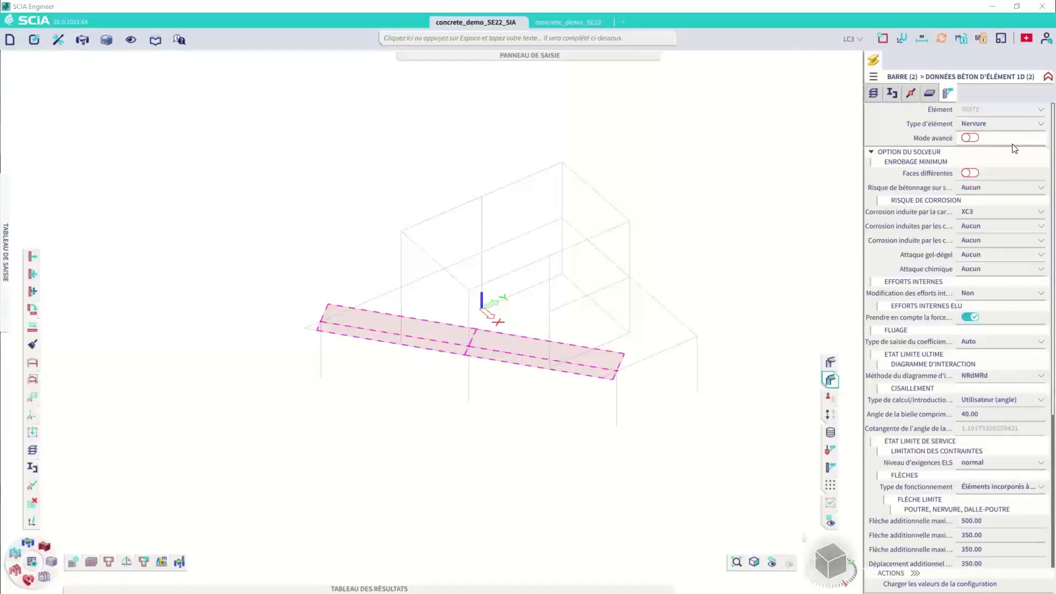
{"action": "scroll", "coordinate": [910, 282], "scroll_direction": "down", "scroll_amount": 5}
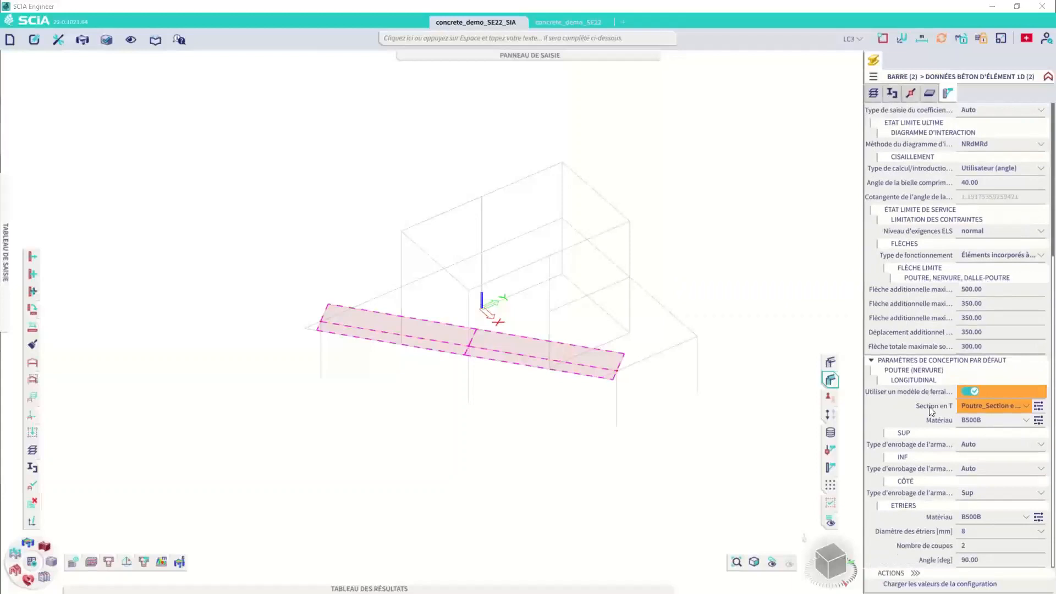
{"action": "left_click", "coordinate": [1039, 407]}
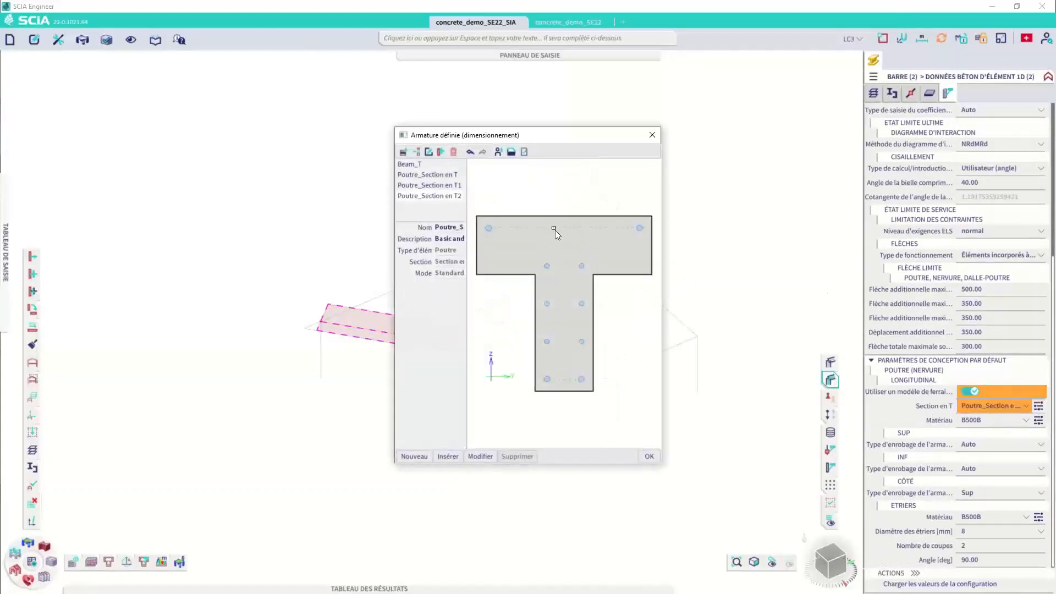
{"action": "left_click", "coordinate": [653, 135]}
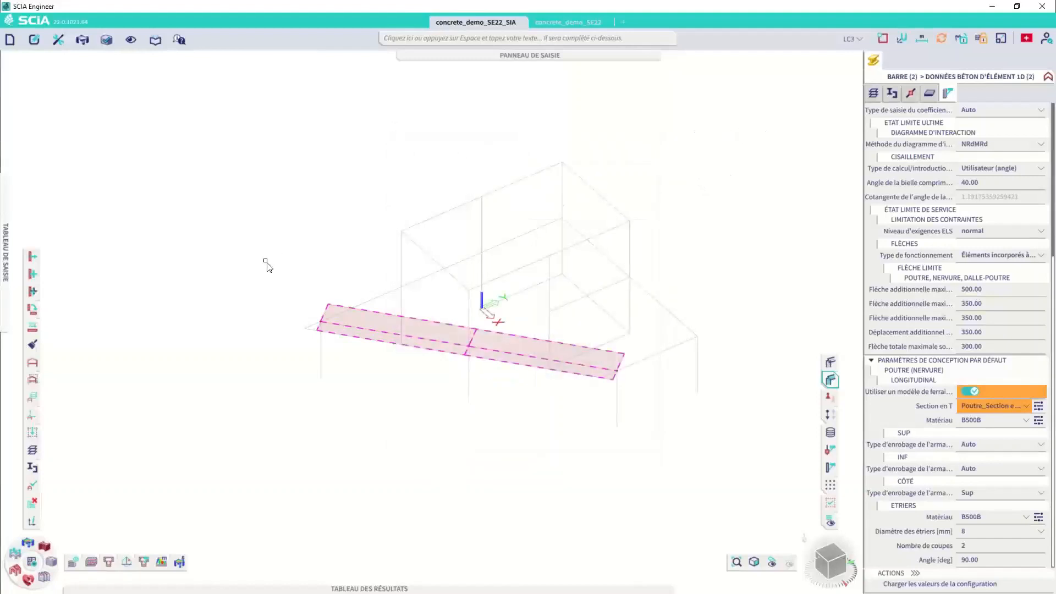
{"action": "left_click_drag", "start_coordinate": [837, 559], "coordinate": [852, 552]}
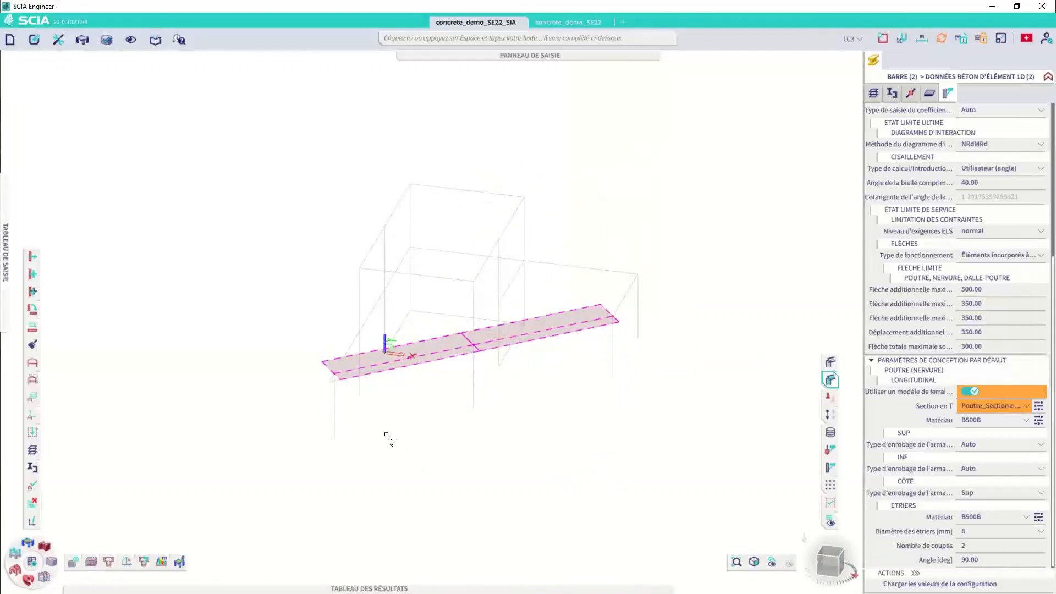
Step: Run the 1D reinforcement design for the ribs with value type Requis and value As,req, and display the diagram
{"action": "left_click", "coordinate": [109, 562]}
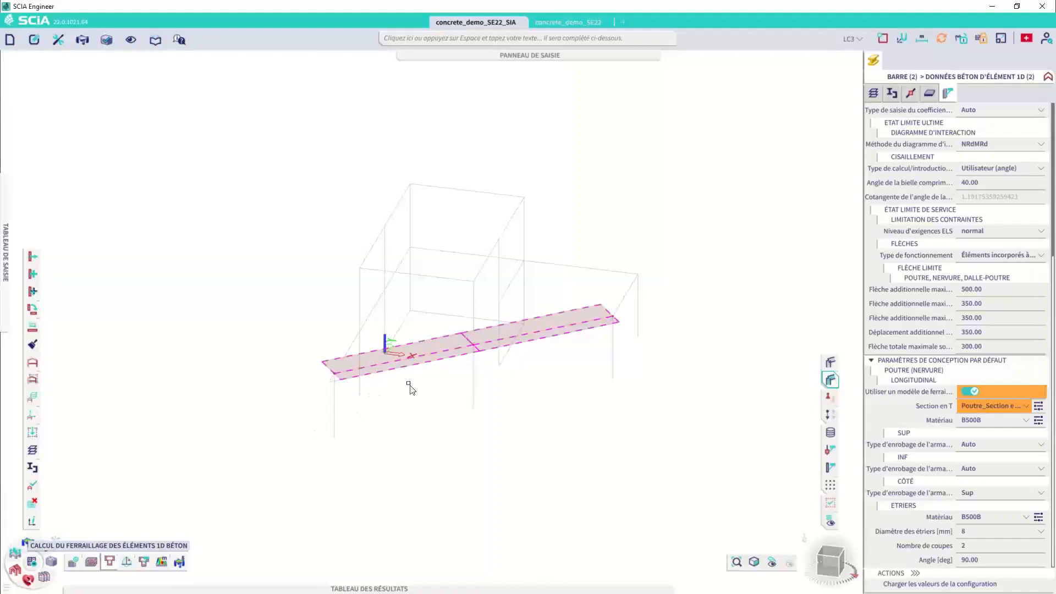
{"action": "left_click", "coordinate": [983, 240]}
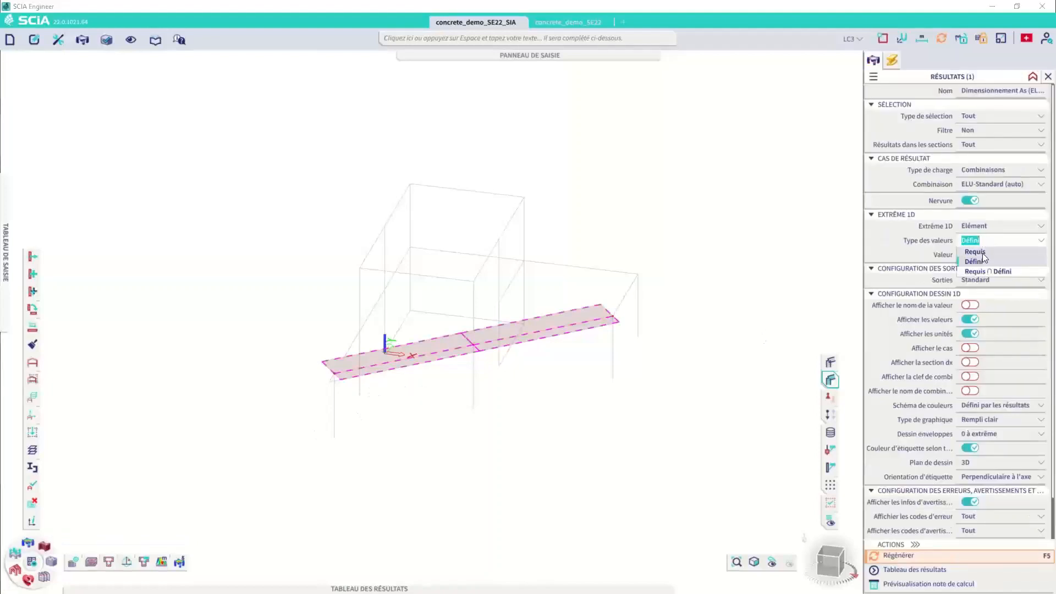
{"action": "left_click", "coordinate": [983, 253]}
{"action": "left_click", "coordinate": [983, 256]}
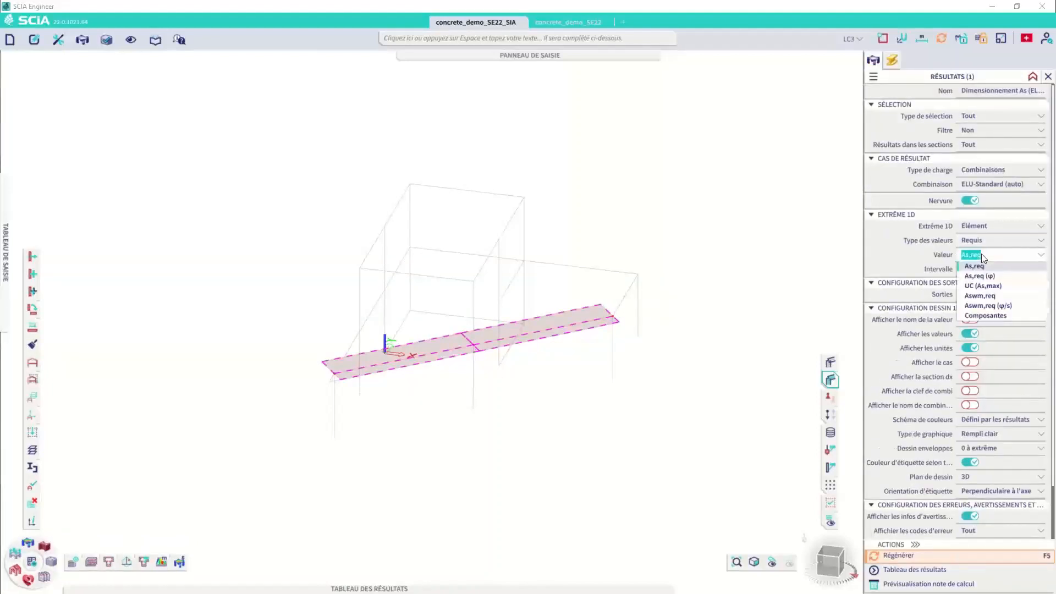
{"action": "left_click", "coordinate": [982, 255]}
{"action": "left_click", "coordinate": [875, 256]}
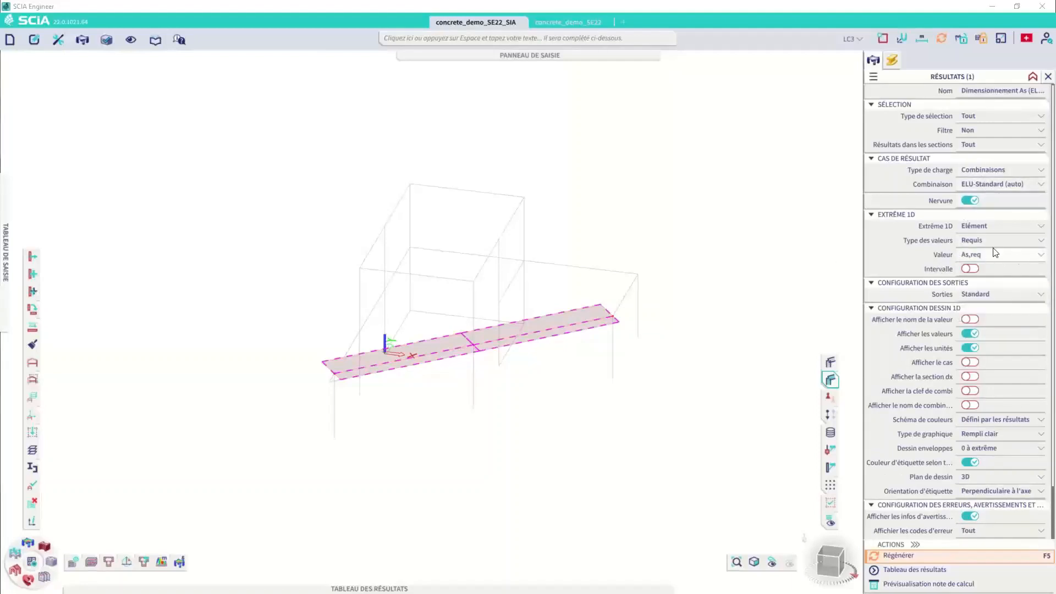
{"action": "left_click", "coordinate": [927, 557]}
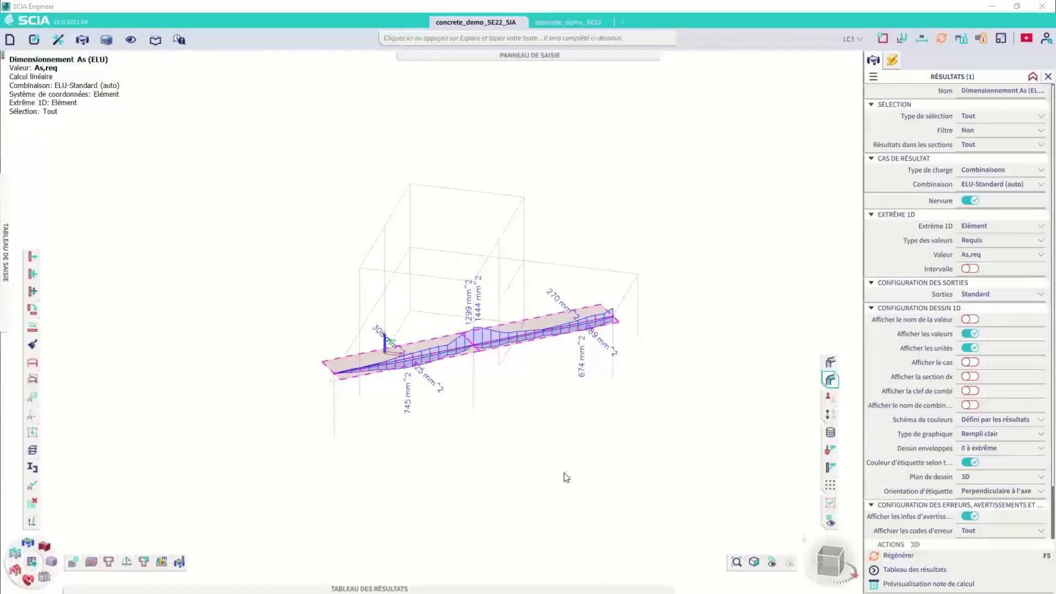
{"action": "scroll", "coordinate": [490, 326], "scroll_direction": "up", "scroll_amount": 2}
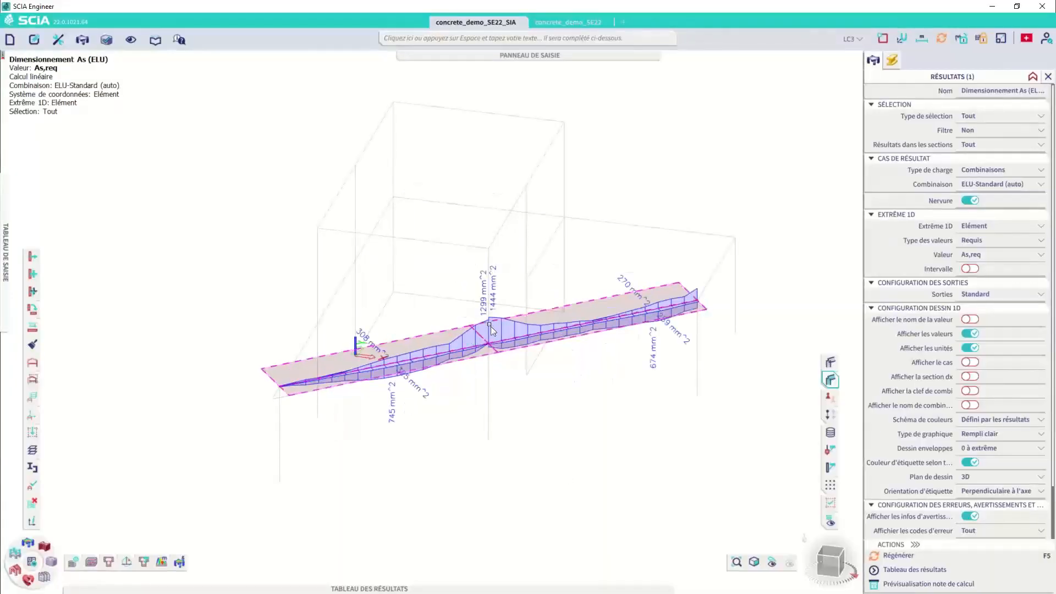
{"action": "scroll", "coordinate": [491, 335], "scroll_direction": "up", "scroll_amount": 2}
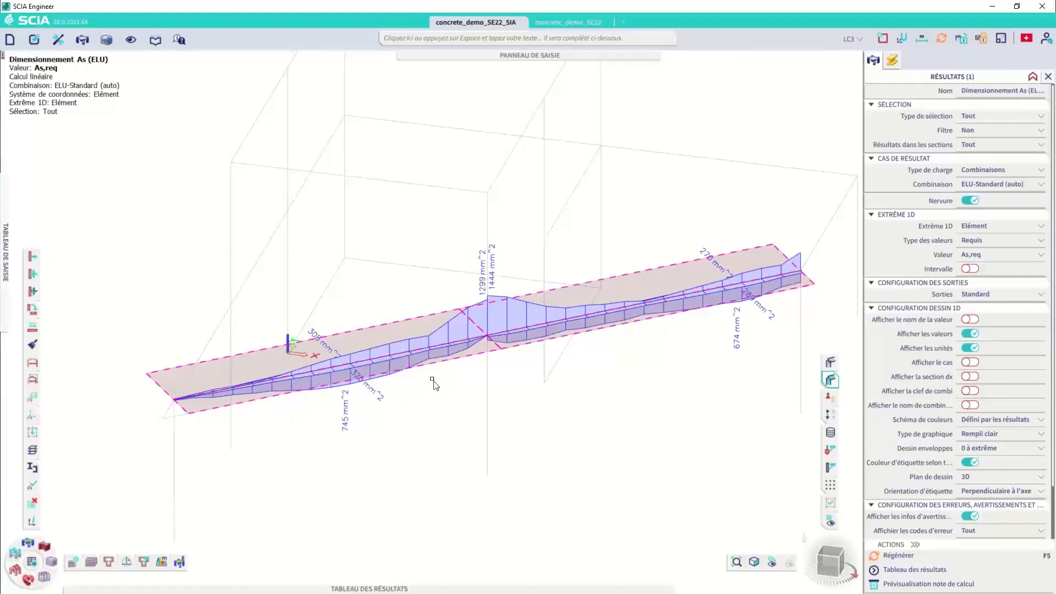
Step: Switch the displayed value to As,req (φ) and regenerate the ribs' required reinforcement as bar counts and diameters
{"action": "left_click", "coordinate": [996, 255]}
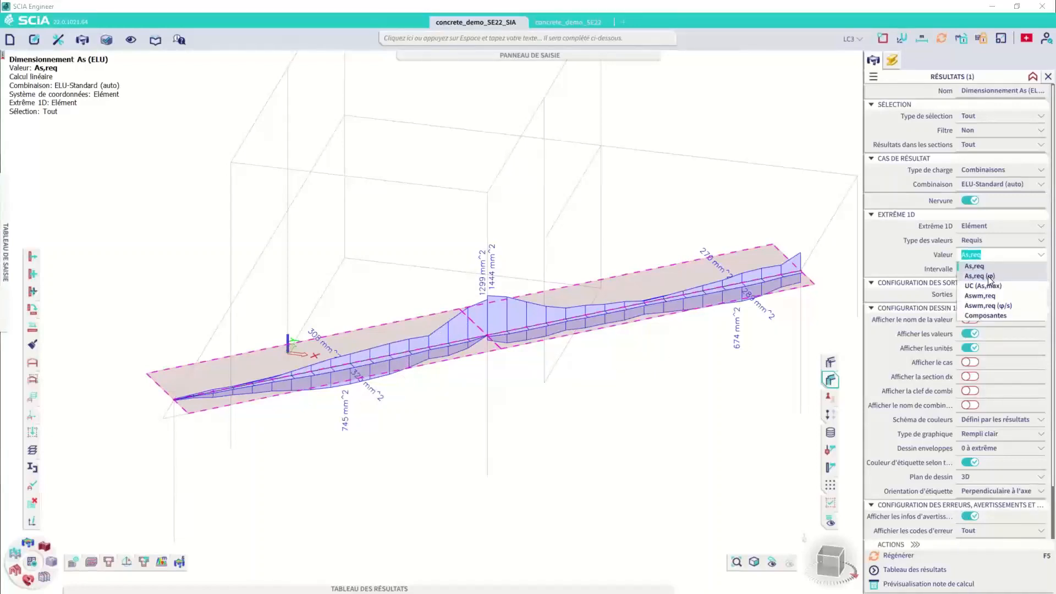
{"action": "left_click", "coordinate": [932, 558]}
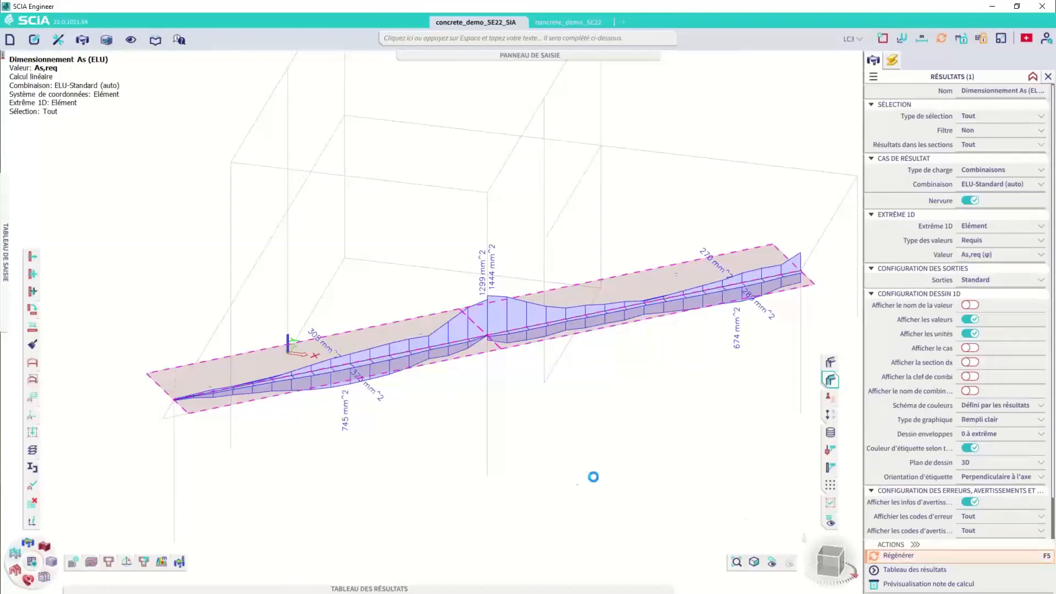
{"action": "scroll", "coordinate": [496, 301], "scroll_direction": "up", "scroll_amount": 2}
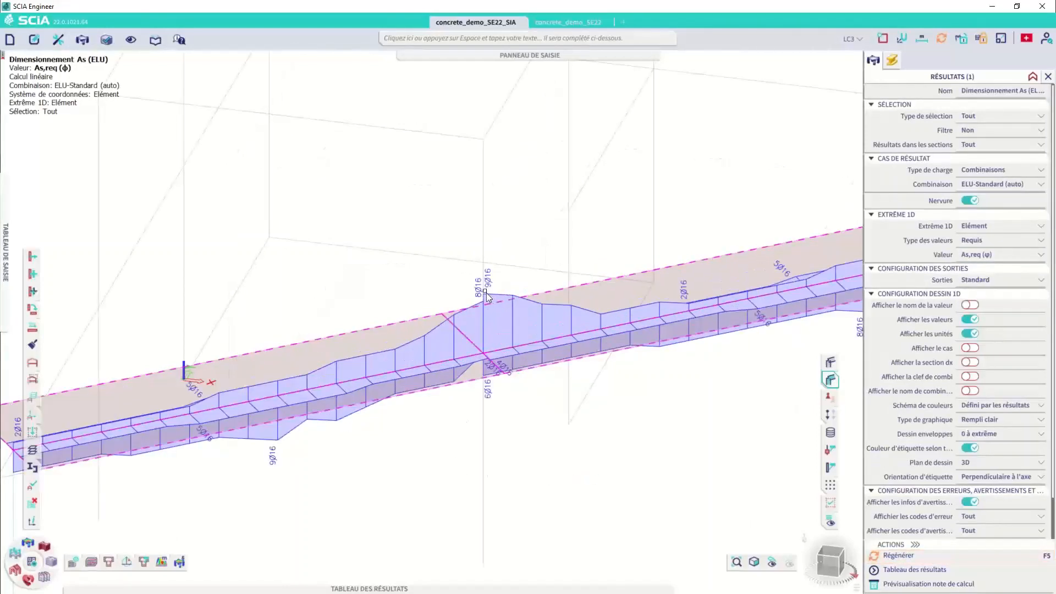
{"action": "scroll", "coordinate": [810, 328], "scroll_direction": "down", "scroll_amount": 2}
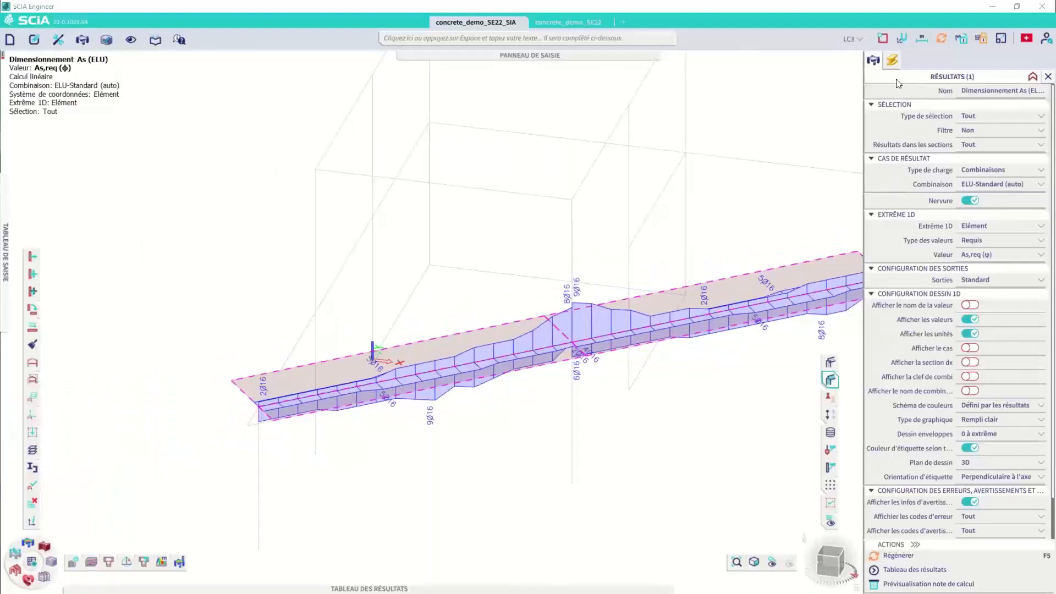
Step: Review the T-section reinforcement template in the ribs' 1D concrete data and close its library unchanged
{"action": "left_click", "coordinate": [893, 61]}
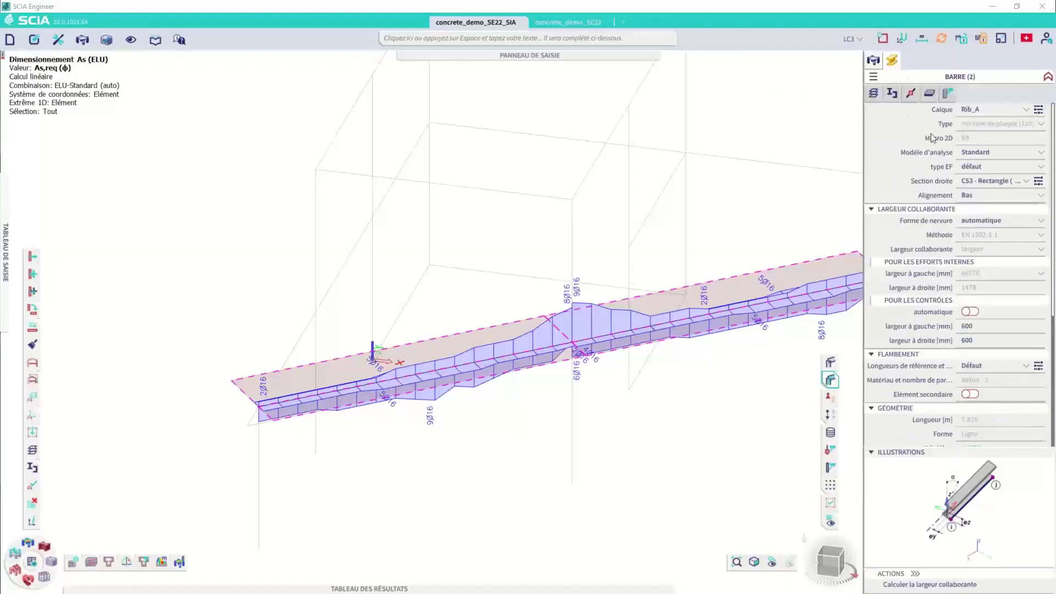
{"action": "left_click", "coordinate": [943, 95]}
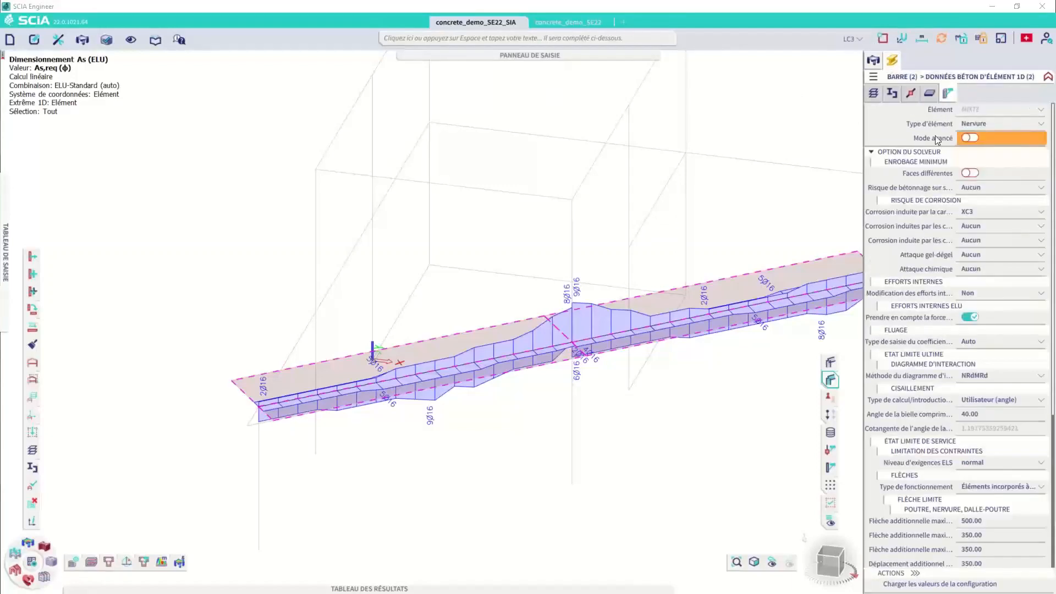
{"action": "scroll", "coordinate": [949, 201], "scroll_direction": "down", "scroll_amount": 3}
{"action": "scroll", "coordinate": [949, 201], "scroll_direction": "up", "scroll_amount": 3}
{"action": "scroll", "coordinate": [945, 193], "scroll_direction": "down", "scroll_amount": 9}
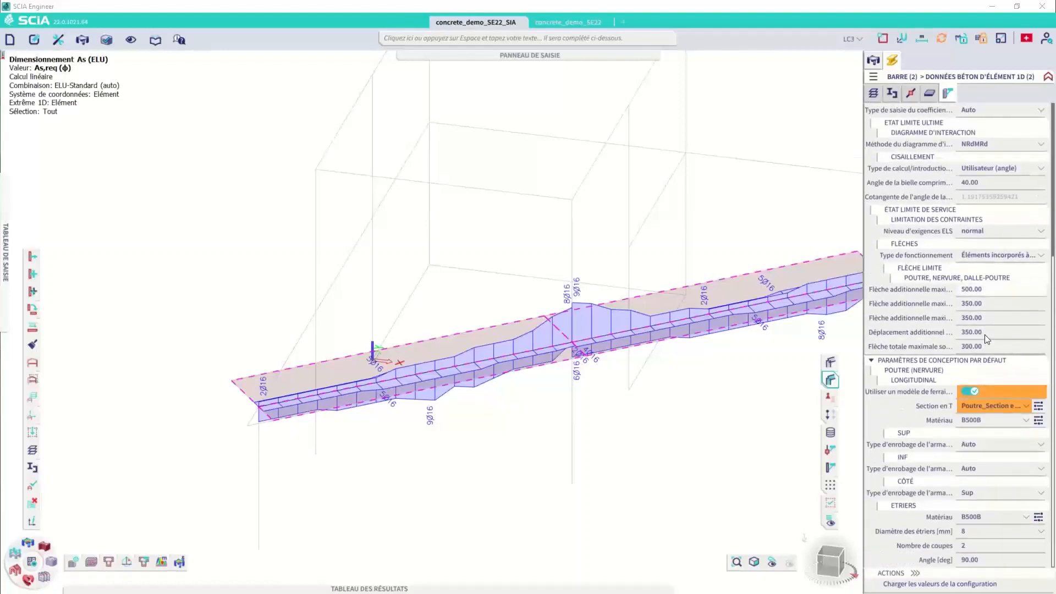
{"action": "left_click", "coordinate": [1038, 410]}
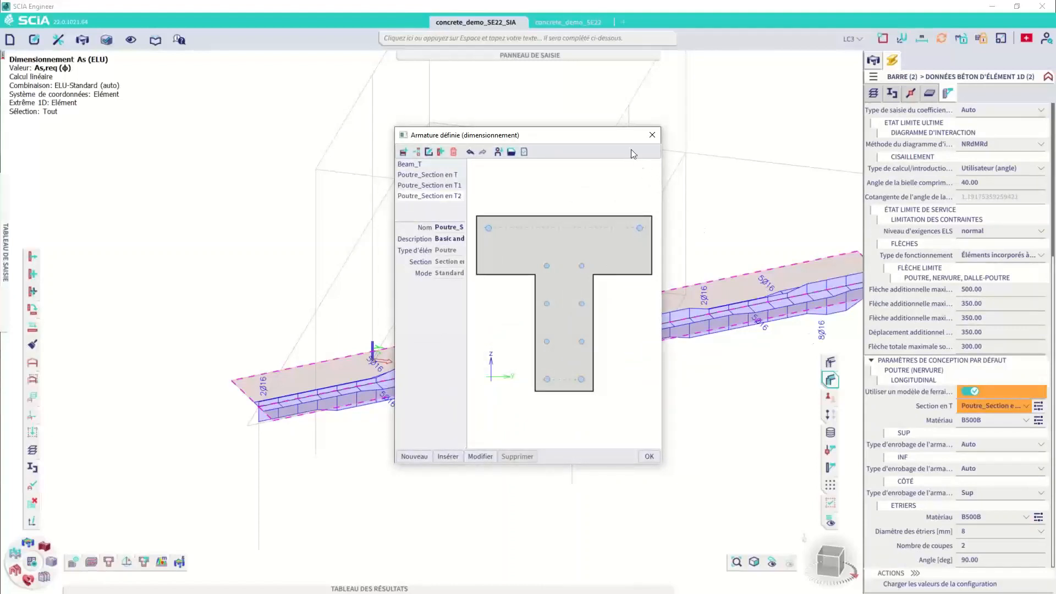
{"action": "left_click", "coordinate": [652, 135]}
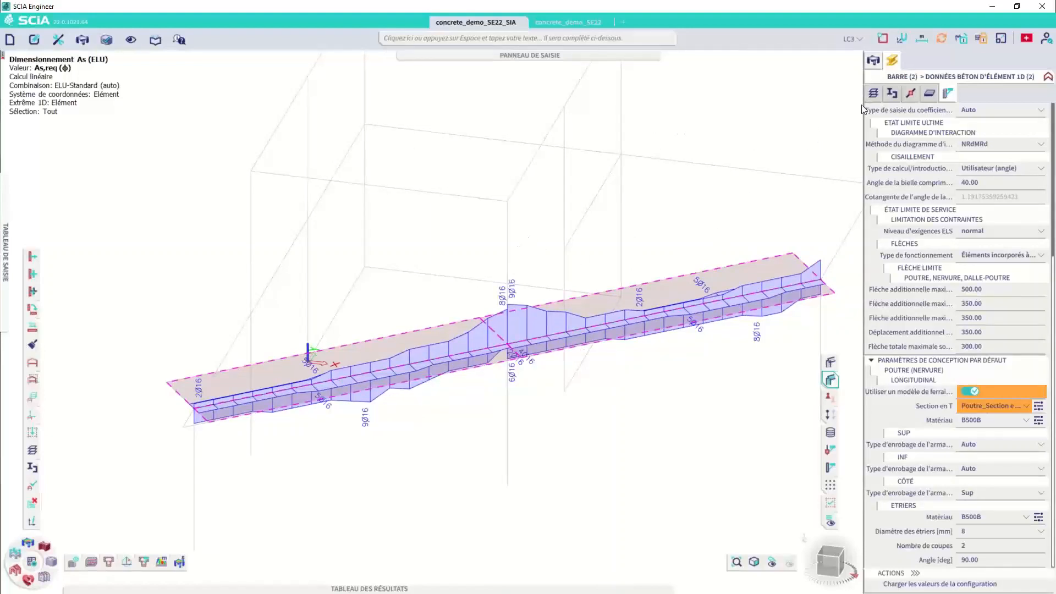
Step: Set the result value type to Requis ∩ Défini, regenerate, and compare required with defined reinforcement along both ribs
{"action": "left_click", "coordinate": [874, 60]}
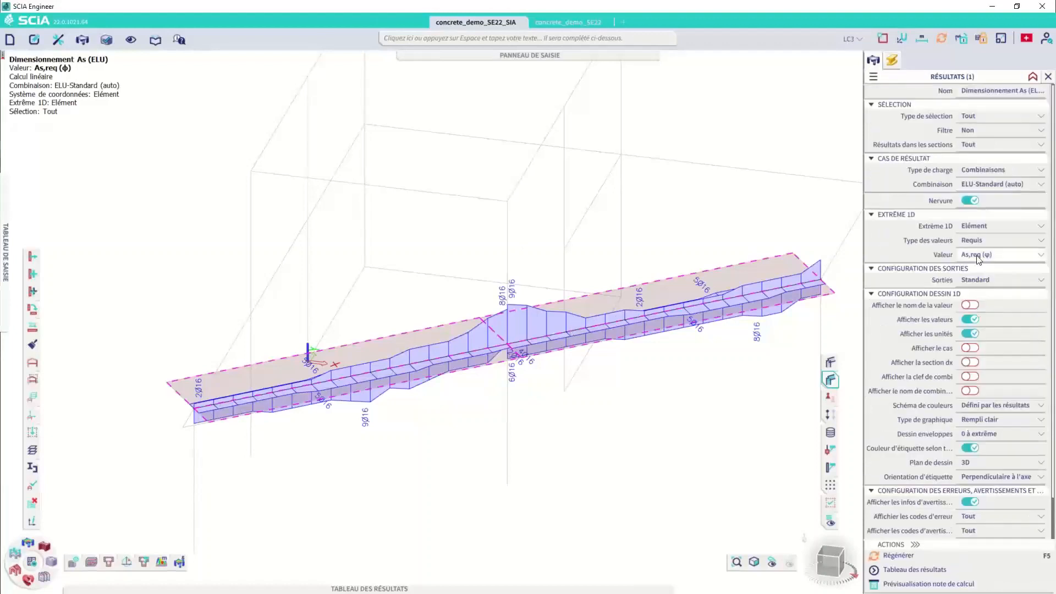
{"action": "left_click", "coordinate": [990, 240]}
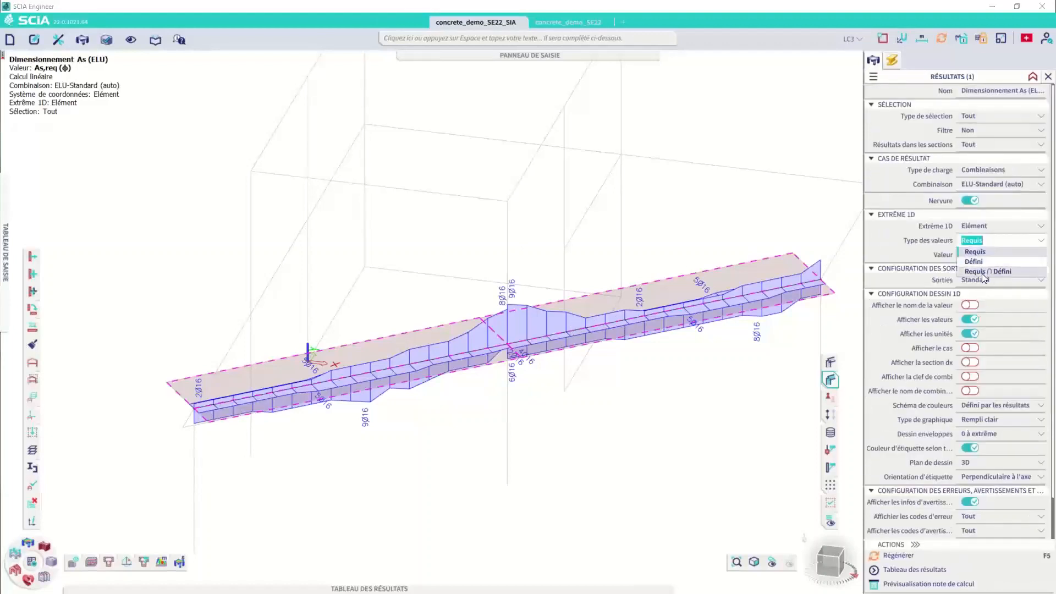
{"action": "left_click", "coordinate": [1001, 272]}
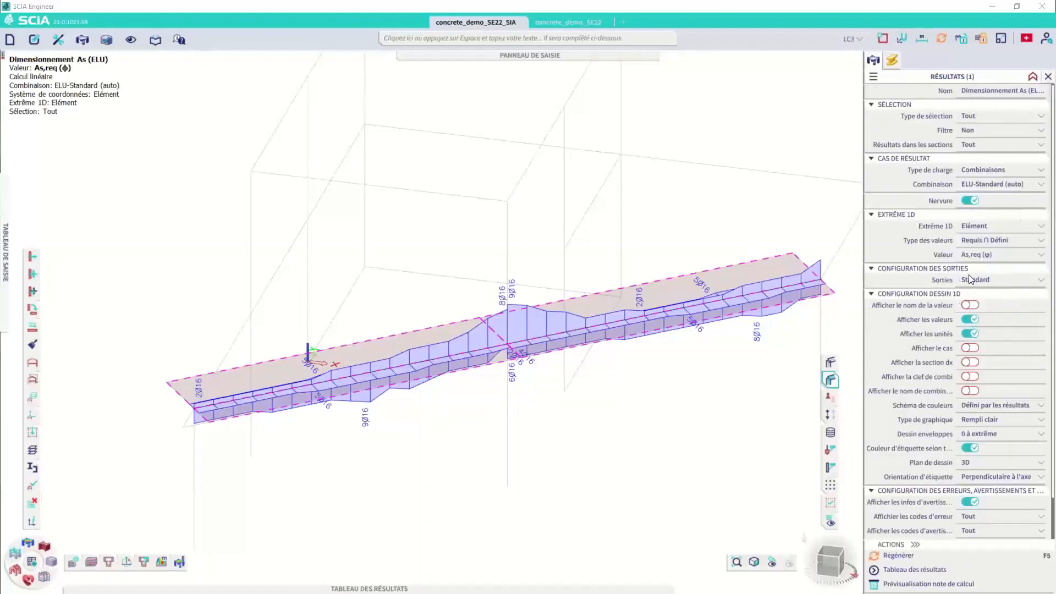
{"action": "left_click", "coordinate": [899, 554]}
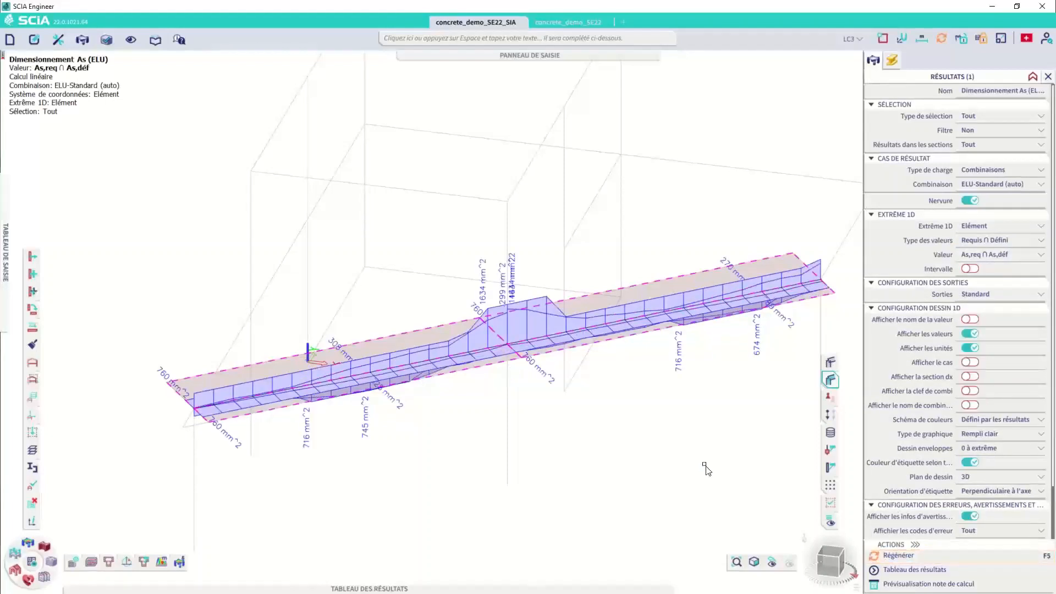
{"action": "left_click", "coordinate": [828, 567]}
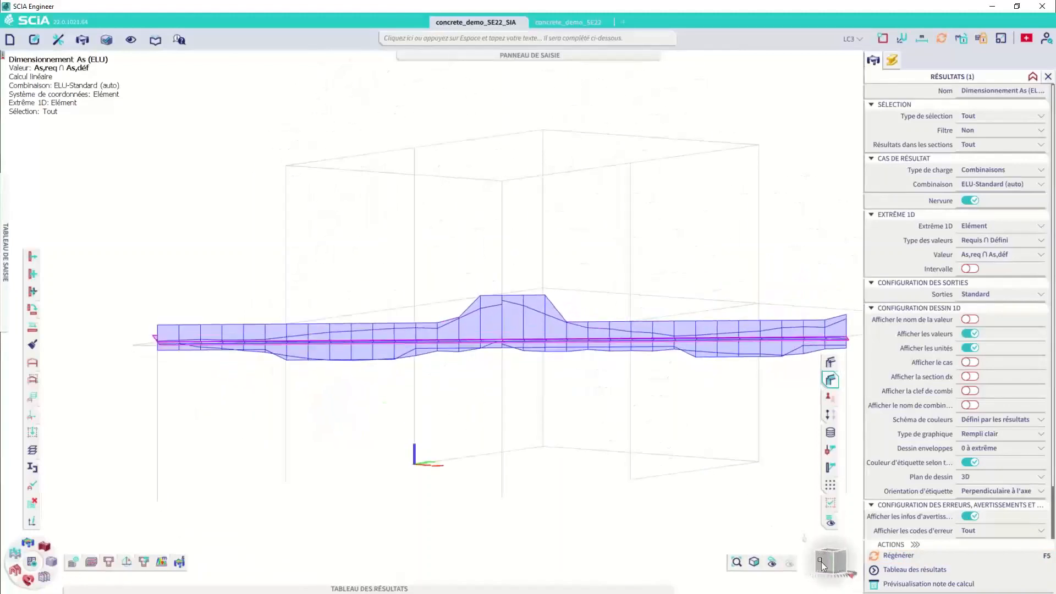
{"action": "scroll", "coordinate": [480, 309], "scroll_direction": "up", "scroll_amount": 2}
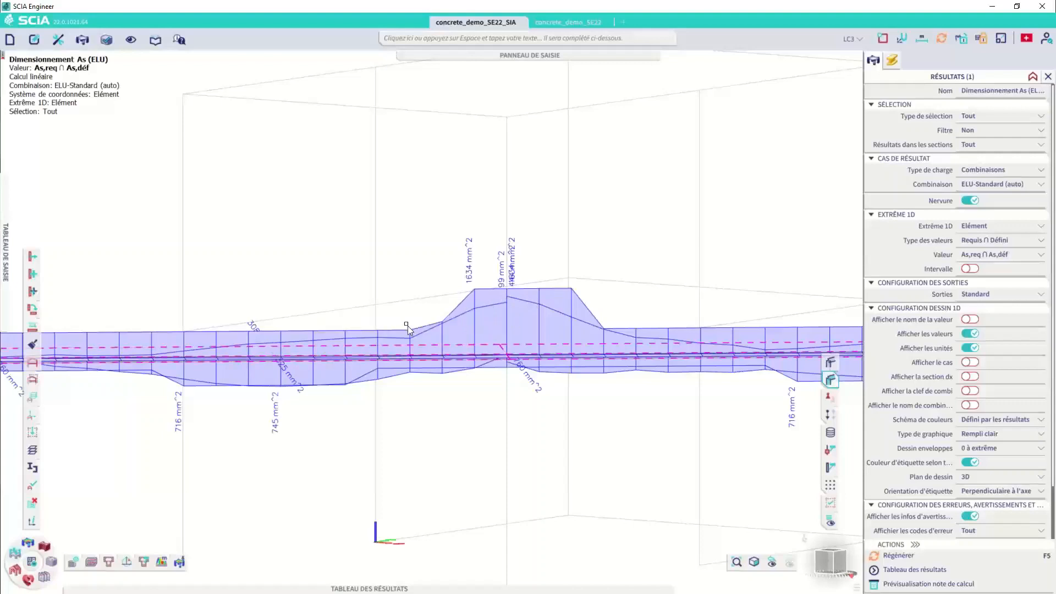
{"action": "scroll", "coordinate": [413, 305], "scroll_direction": "down", "scroll_amount": 5}
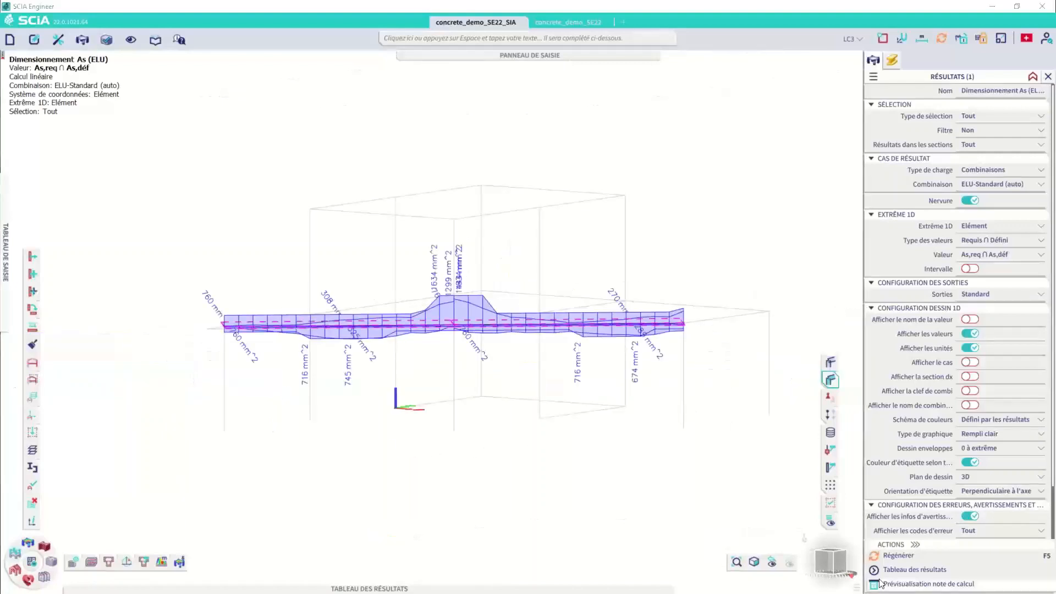
{"action": "left_click", "coordinate": [821, 558]}
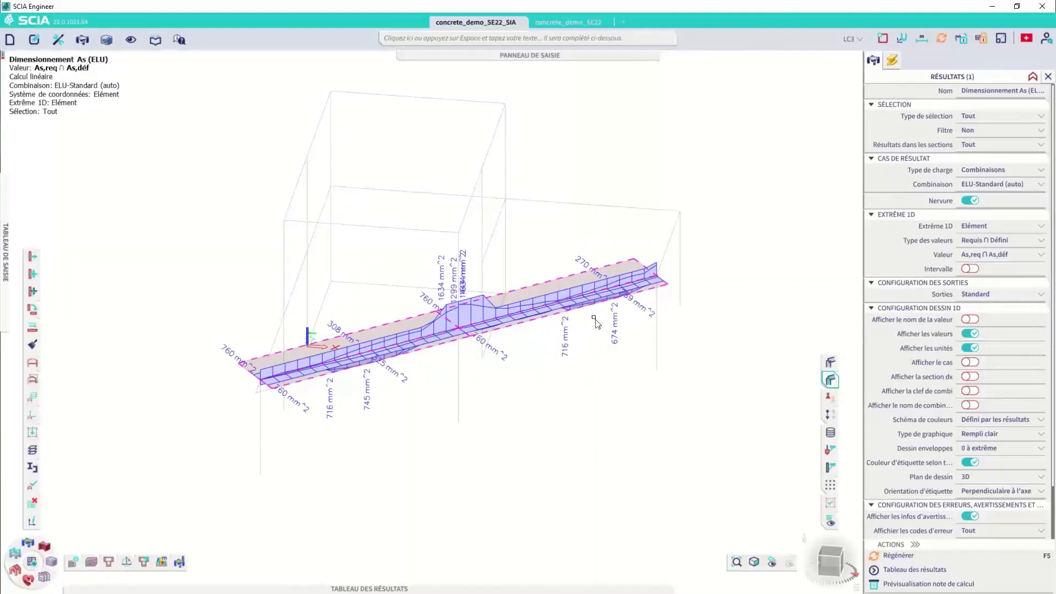
Step: Edit the Poutre_Section en T2 reinforcement template to the Âme seule layout, confirm it and close the library
{"action": "left_click", "coordinate": [890, 64]}
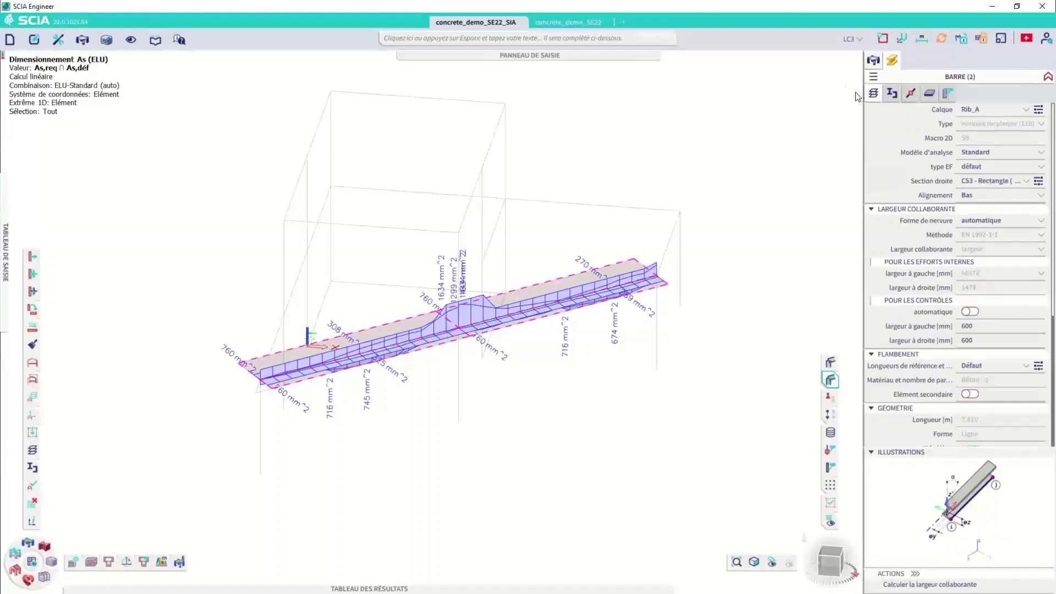
{"action": "left_click", "coordinate": [944, 97]}
{"action": "scroll", "coordinate": [1015, 353], "scroll_direction": "down", "scroll_amount": 5}
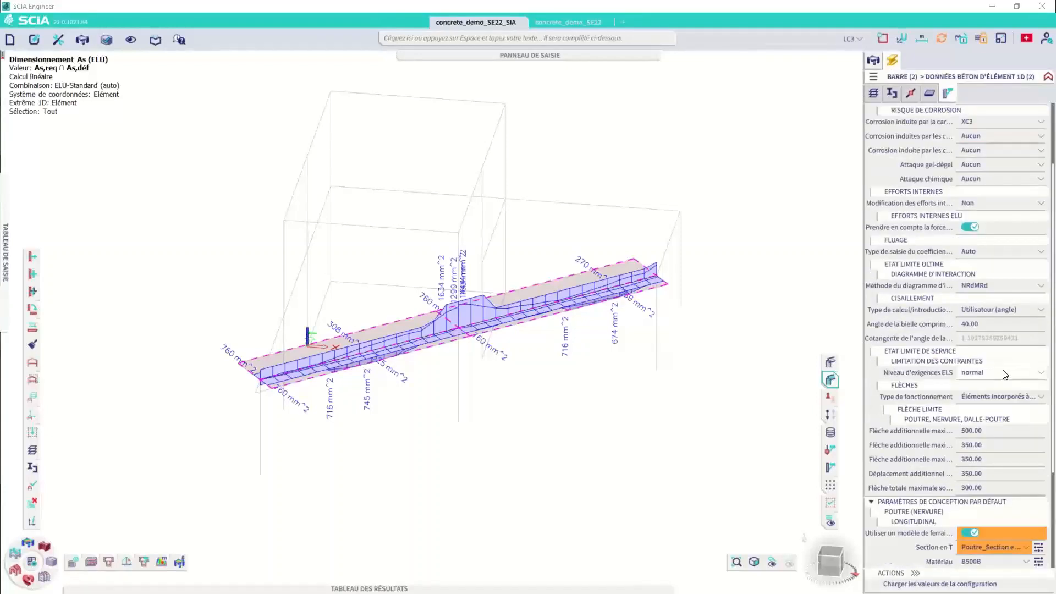
{"action": "left_click", "coordinate": [1038, 406]}
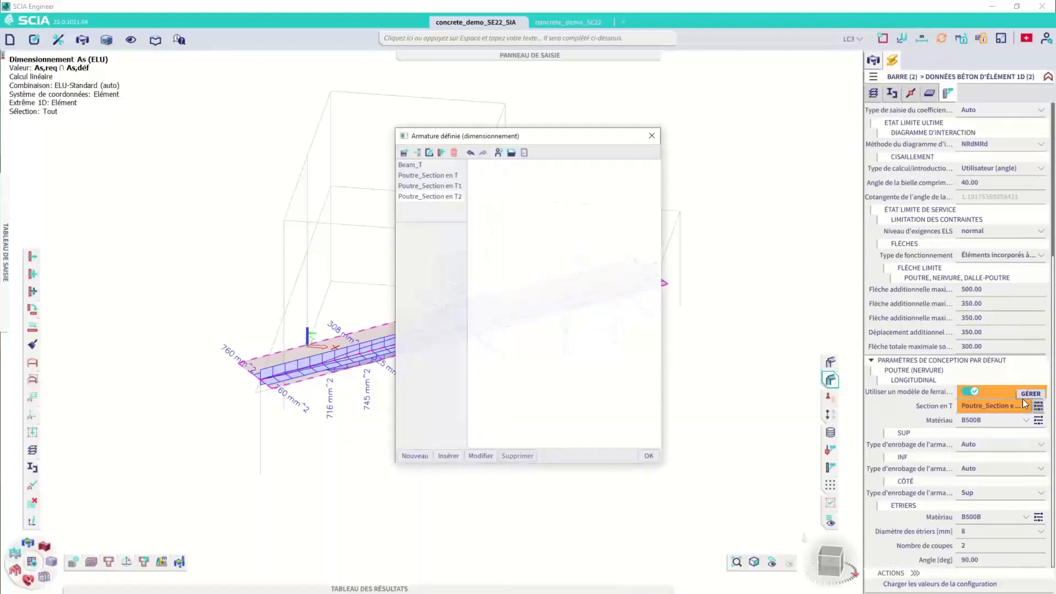
{"action": "left_click", "coordinate": [481, 457]}
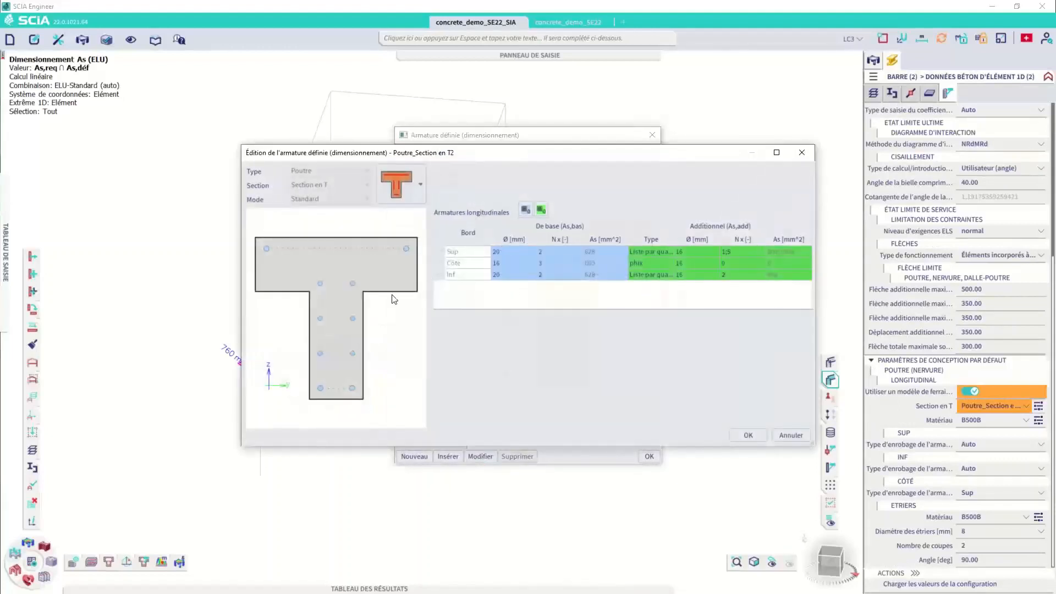
{"action": "left_click", "coordinate": [413, 185]}
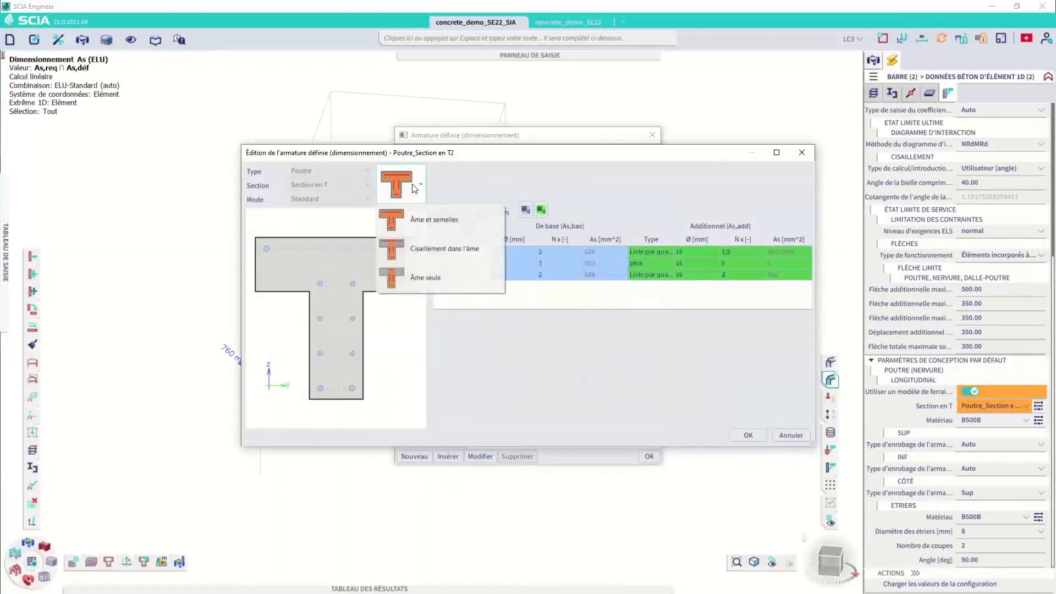
{"action": "left_click", "coordinate": [430, 279]}
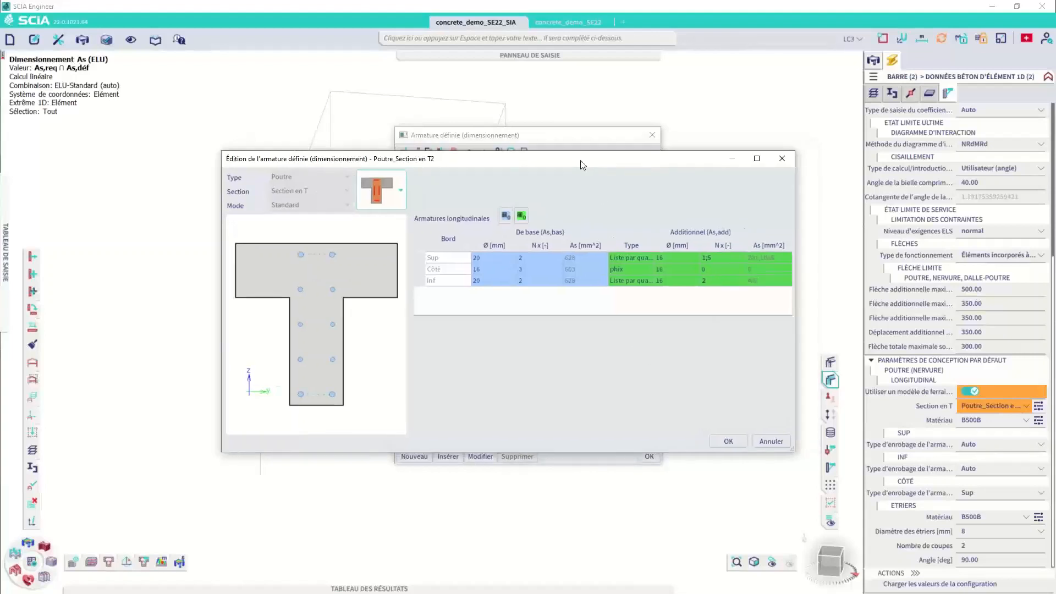
{"action": "left_click", "coordinate": [714, 442]}
{"action": "left_click", "coordinate": [653, 139]}
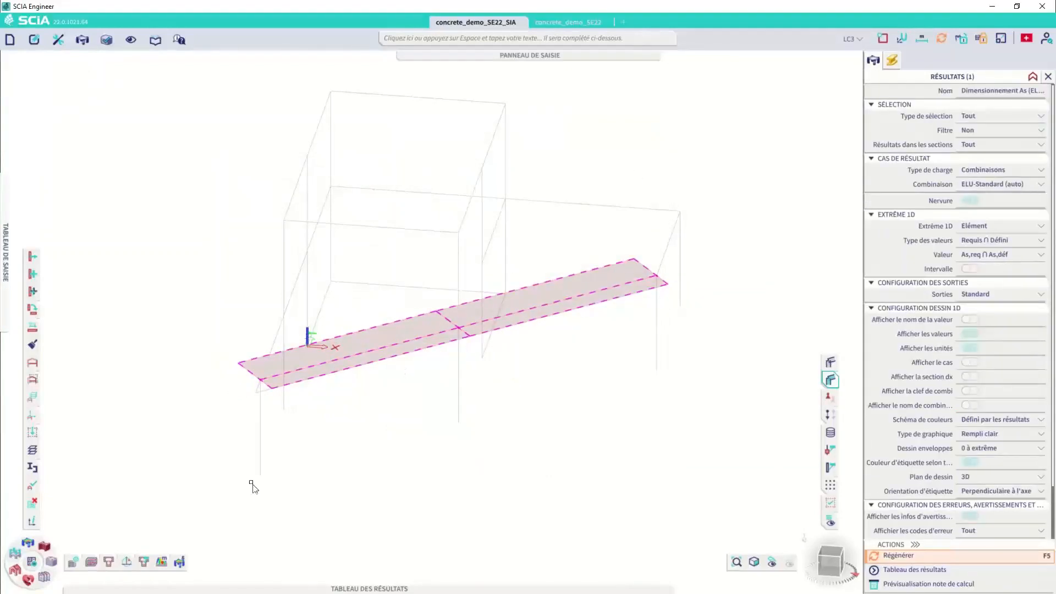
Step: Try to insert 1D reinforcement along the first rib, from its outer end node to the middle support node
{"action": "left_click", "coordinate": [72, 564]}
{"action": "mouse_move", "coordinate": [85, 560]}
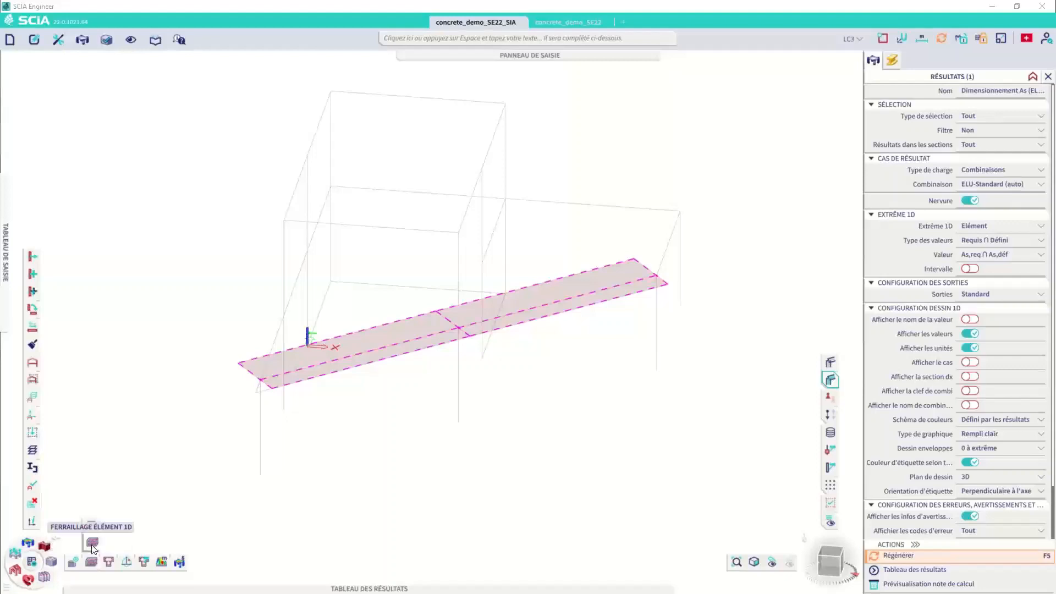
{"action": "left_click", "coordinate": [93, 545]}
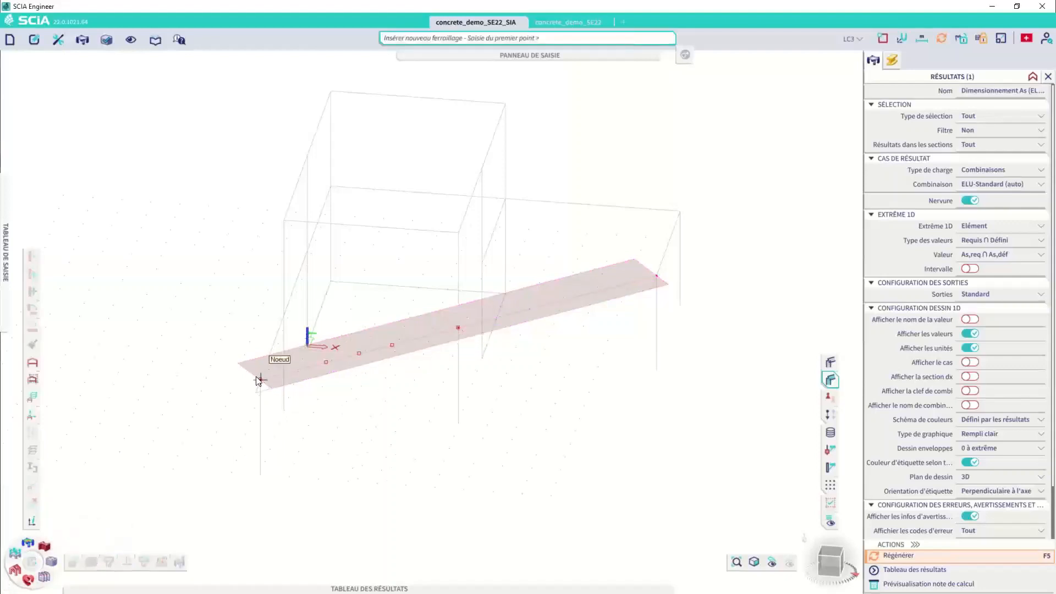
{"action": "left_click", "coordinate": [258, 380]}
{"action": "left_click", "coordinate": [460, 329]}
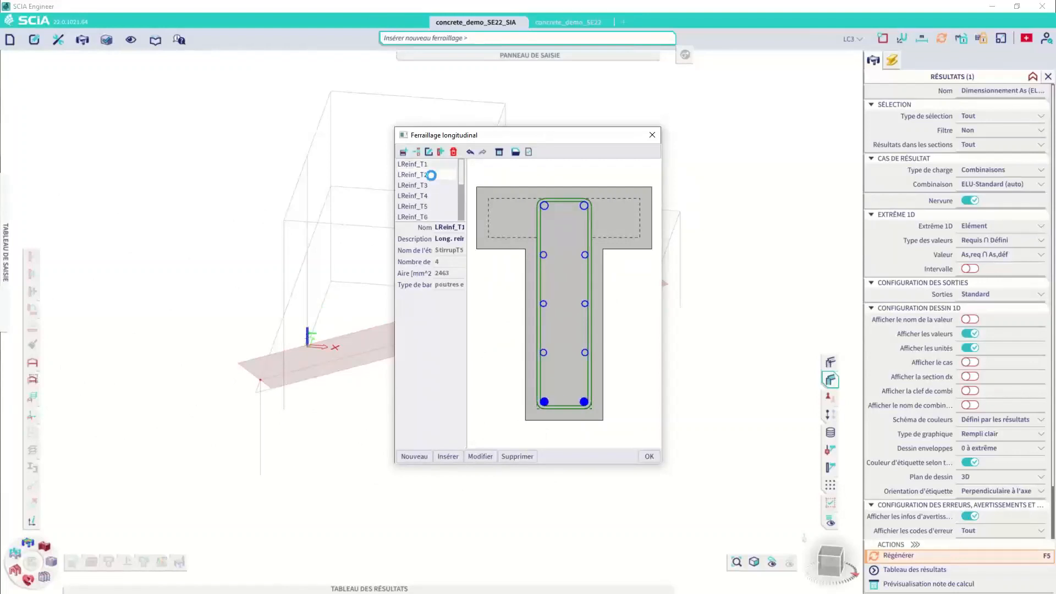
Step: Compare the T-section longitudinal reinforcement templates in the library and reselect LReinf_T1
{"action": "left_click", "coordinate": [425, 196]}
{"action": "scroll", "coordinate": [425, 193], "scroll_direction": "down", "scroll_amount": 2}
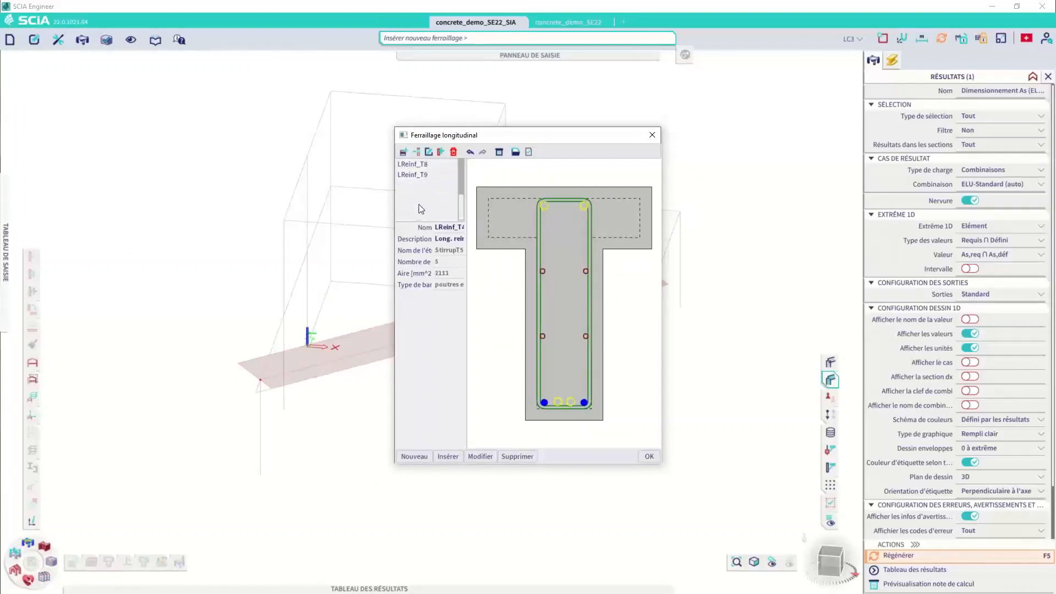
{"action": "left_click", "coordinate": [425, 195]}
{"action": "scroll", "coordinate": [425, 182], "scroll_direction": "up", "scroll_amount": 2}
{"action": "scroll", "coordinate": [425, 176], "scroll_direction": "up", "scroll_amount": 2}
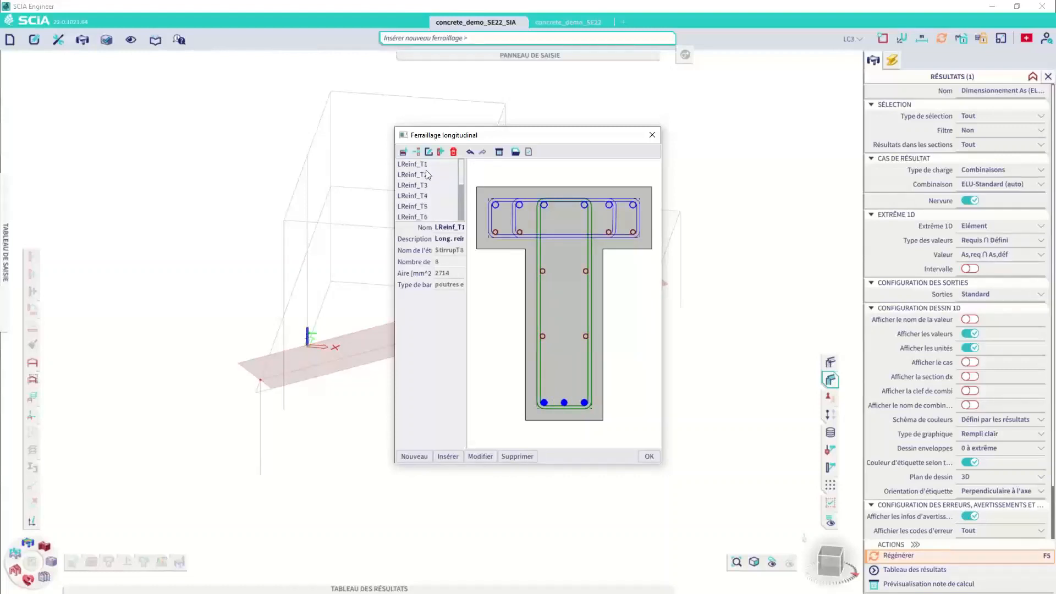
{"action": "left_click", "coordinate": [428, 165]}
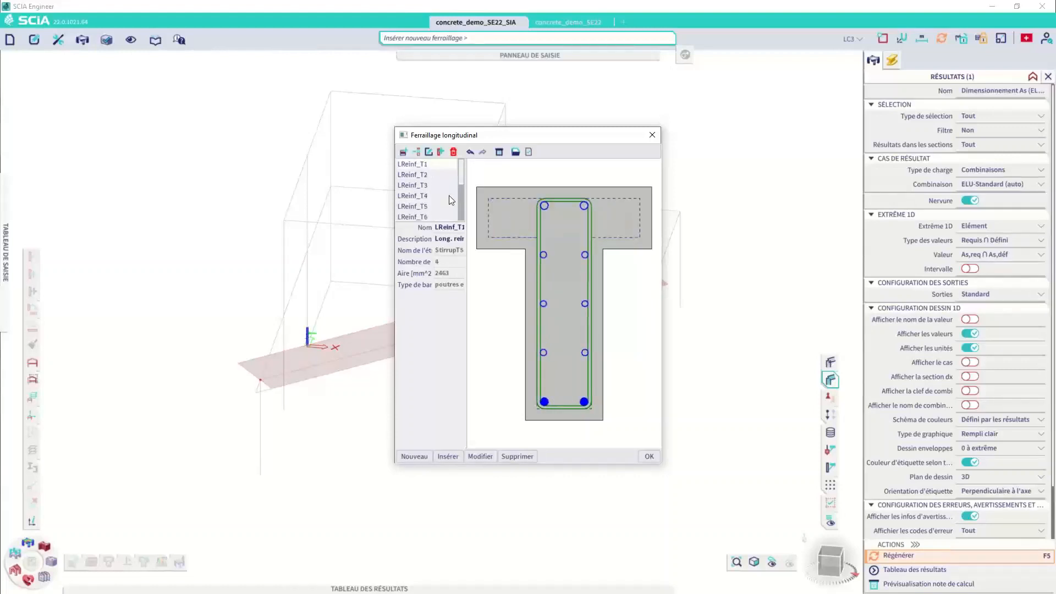
Step: Open the LReinf_T1 template and review its bar layers L2-S1E2 and L2-S1E4
{"action": "left_click", "coordinate": [481, 456]}
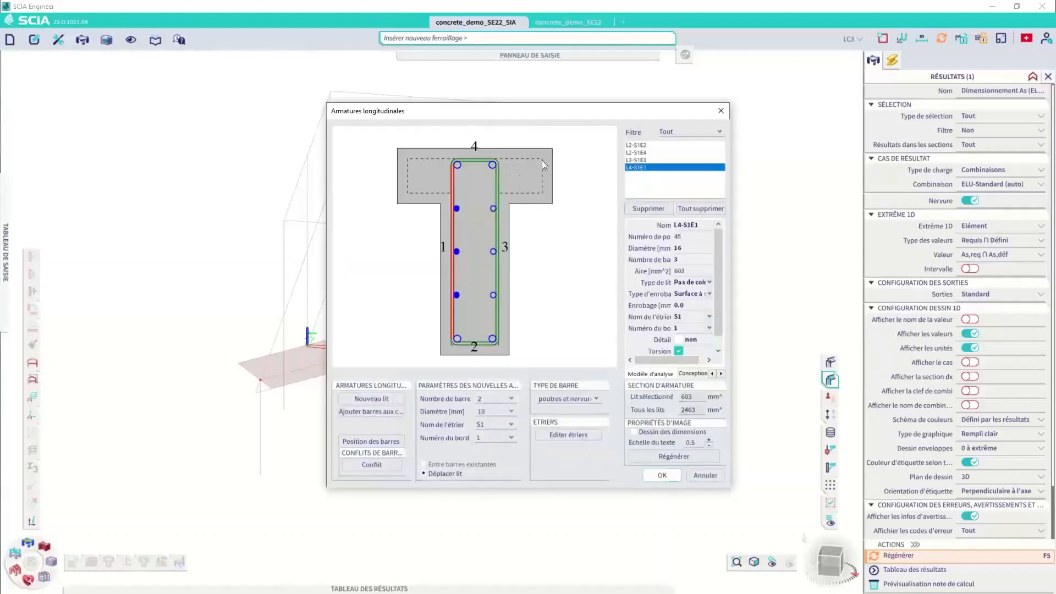
{"action": "left_click", "coordinate": [664, 146]}
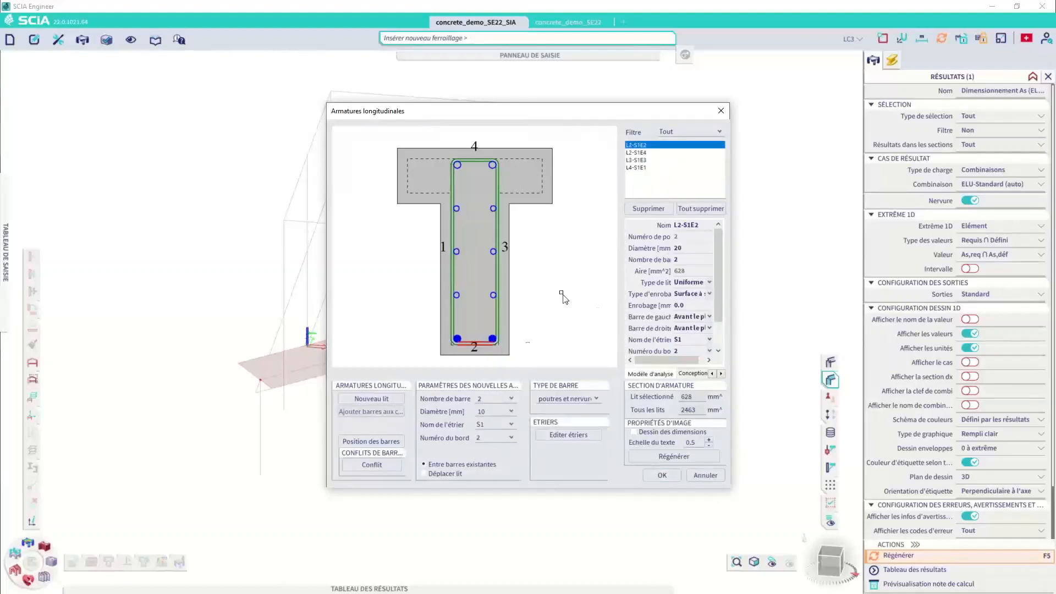
{"action": "left_click", "coordinate": [653, 153]}
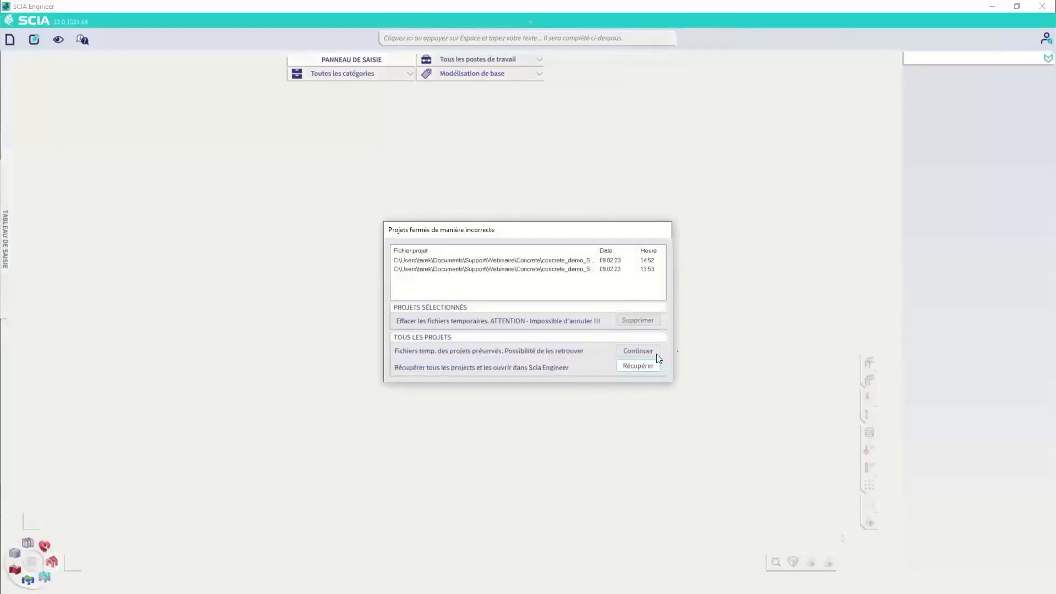
Step: Continue without recovering the incorrectly closed projects and reopen the recent project concrete_demo_SE22_SIA.esa
{"action": "left_click", "coordinate": [639, 352]}
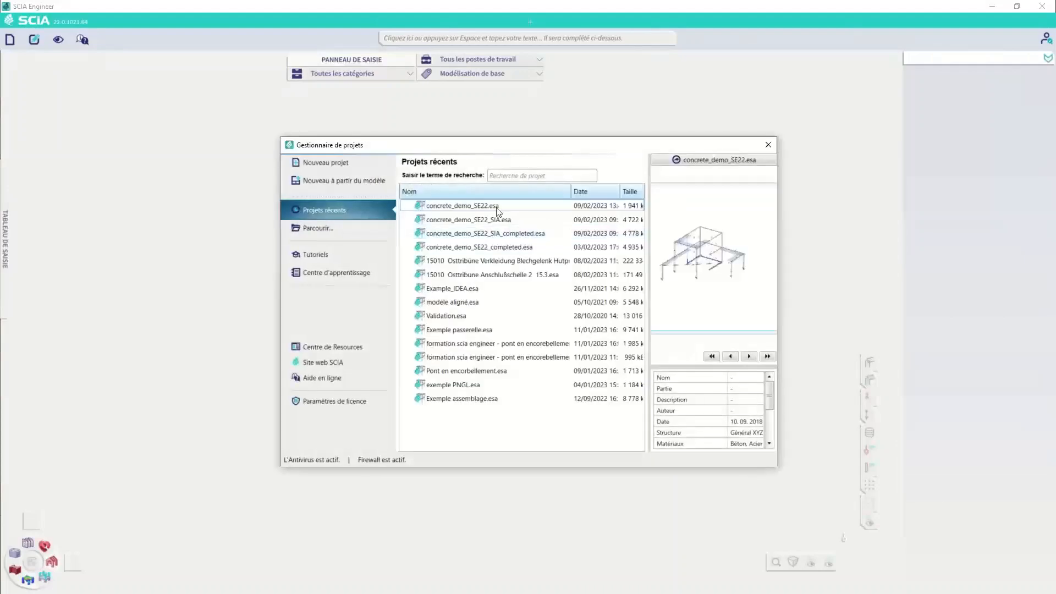
{"action": "double_click", "coordinate": [505, 222]}
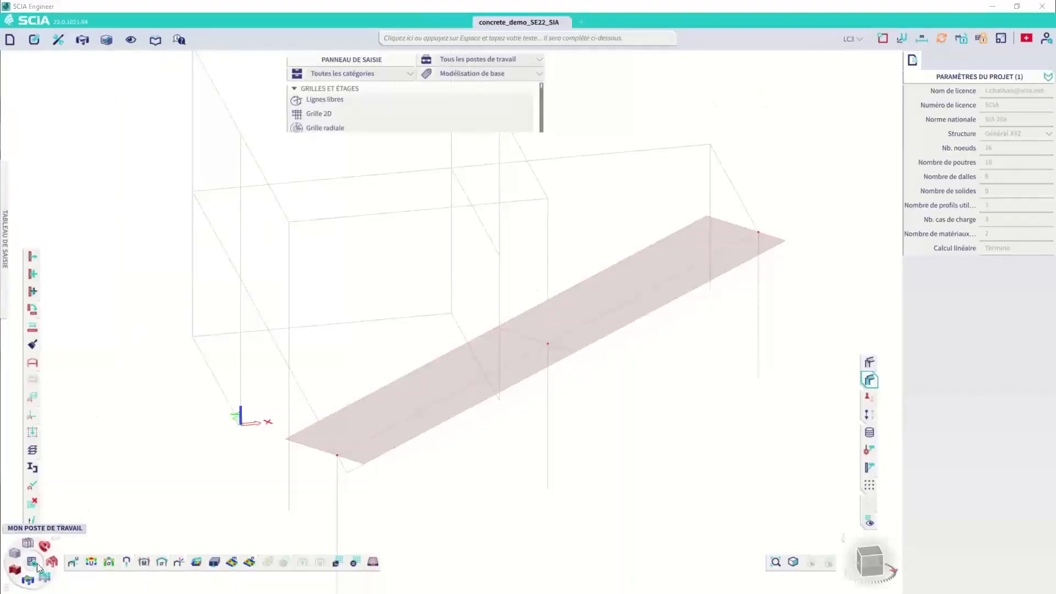
Step: Insert 1D reinforcement along the full first rib using template LReinf_T1, with reinforcement parameters taken from the template (du modèle)
{"action": "left_click", "coordinate": [15, 560]}
{"action": "mouse_move", "coordinate": [94, 560]}
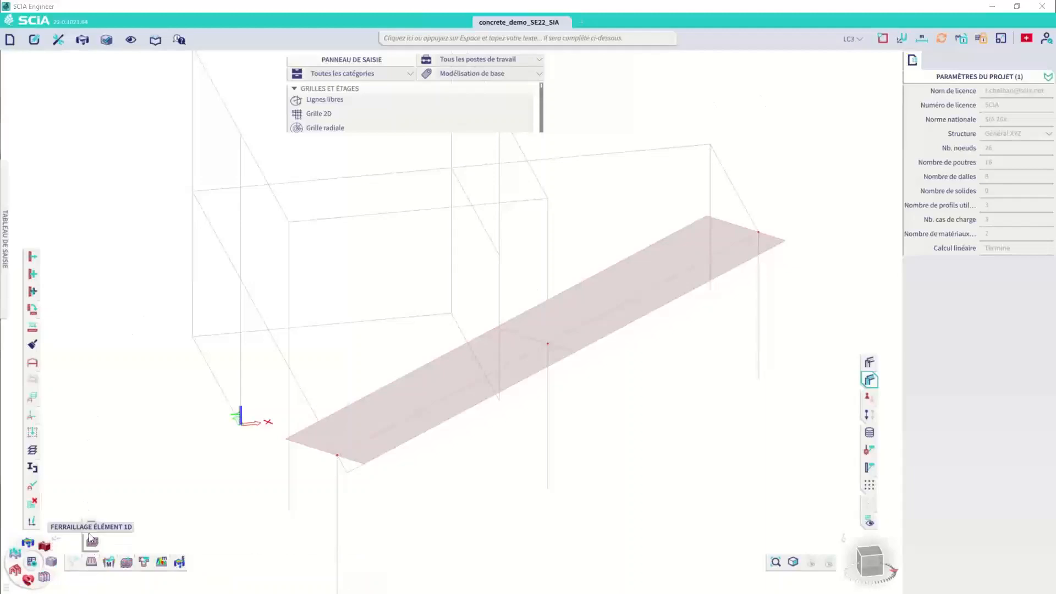
{"action": "left_click", "coordinate": [91, 542]}
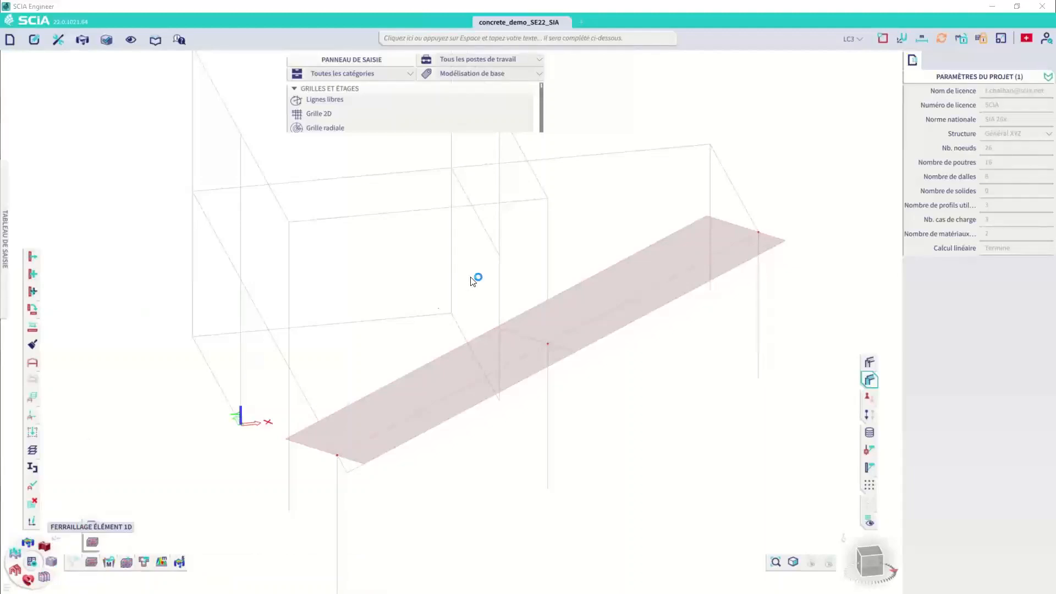
{"action": "left_click", "coordinate": [460, 349]}
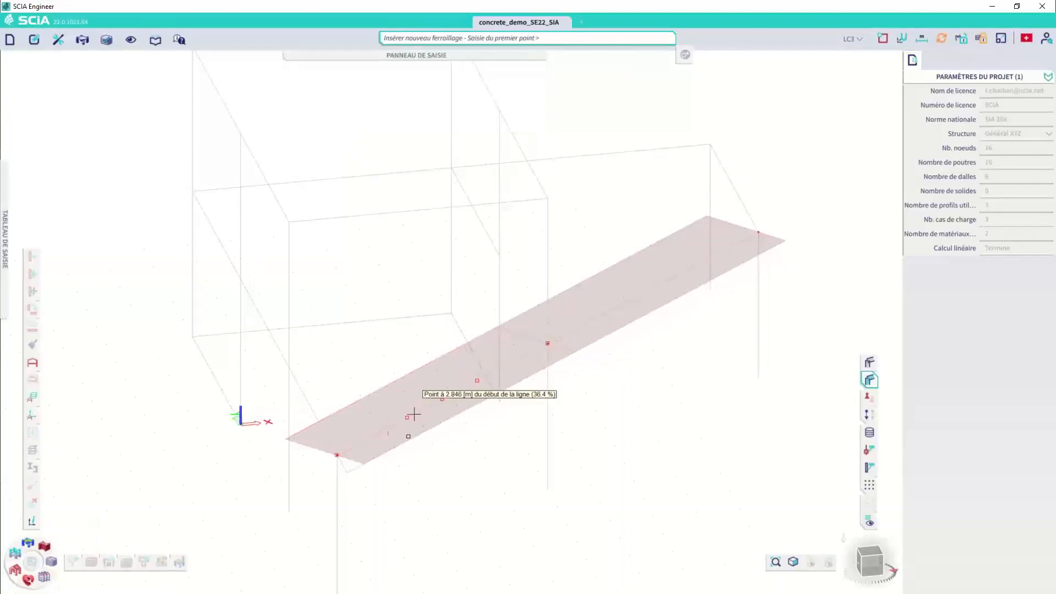
{"action": "left_click", "coordinate": [549, 344]}
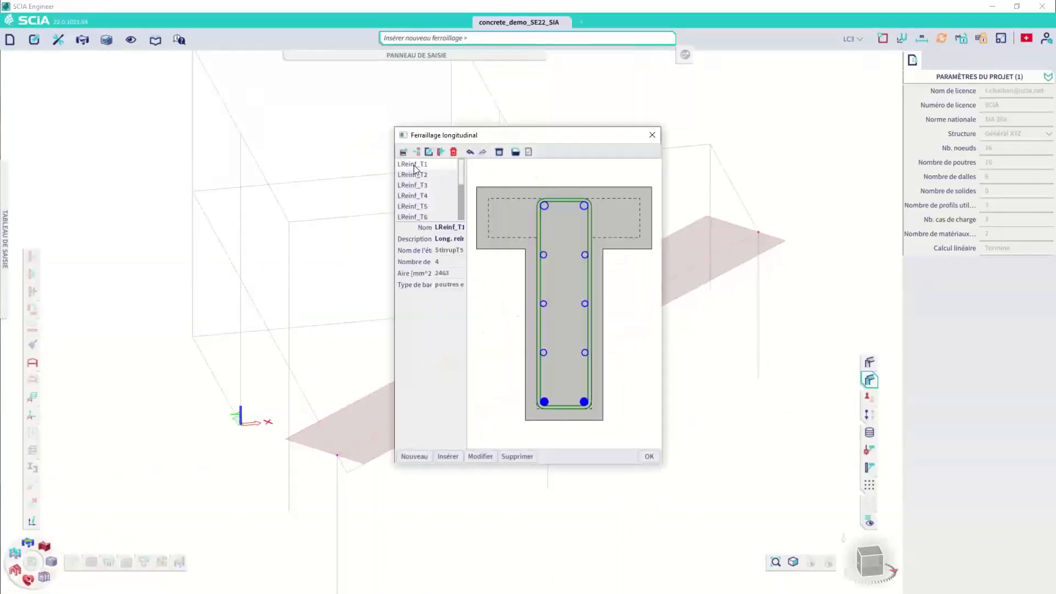
{"action": "left_click", "coordinate": [650, 456]}
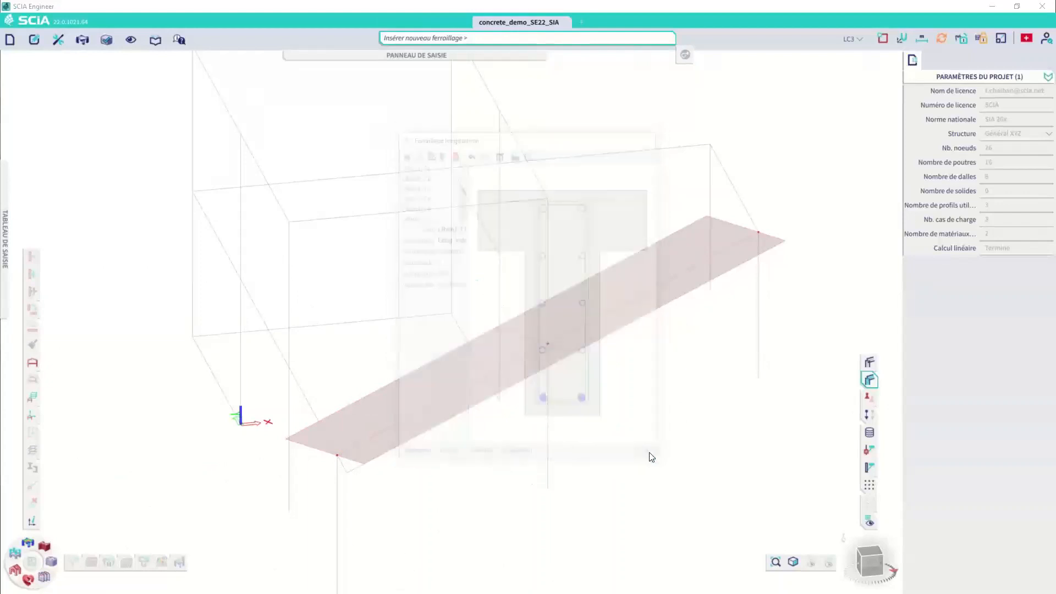
{"action": "left_click", "coordinate": [405, 313]}
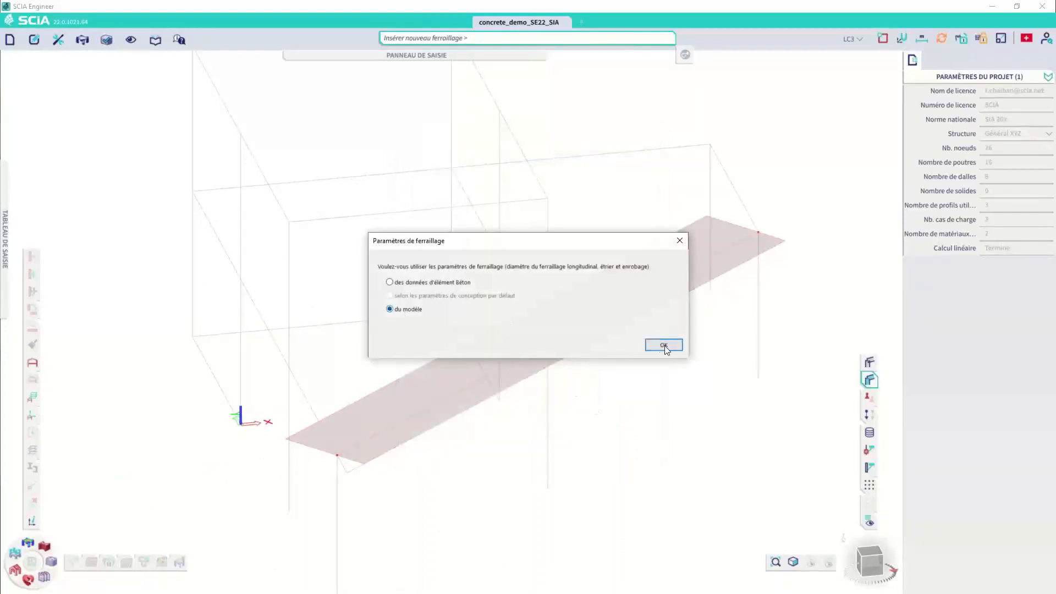
{"action": "left_click", "coordinate": [668, 346]}
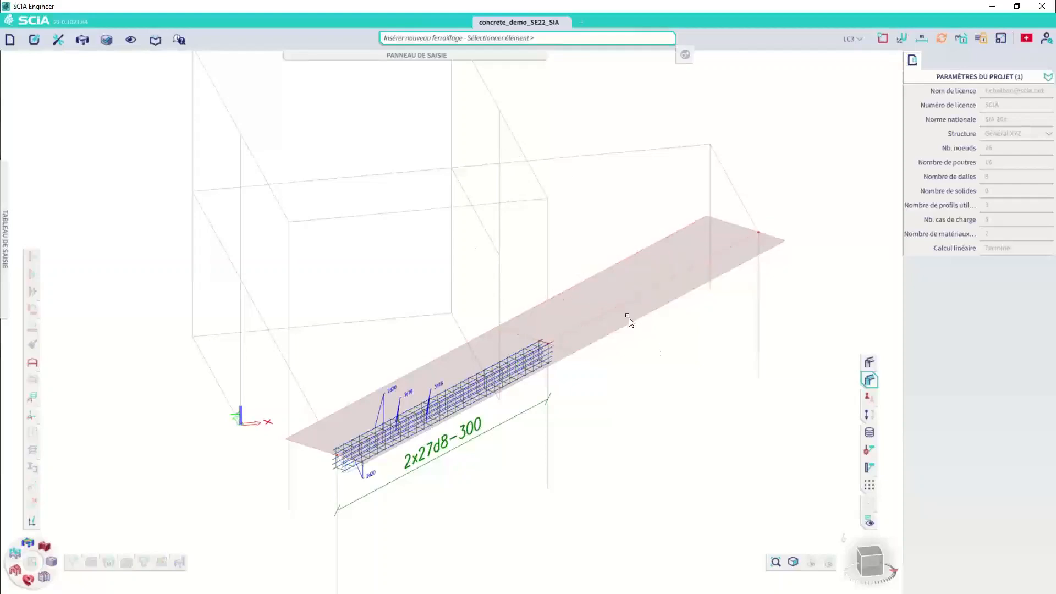
Step: Insert the same LReinf_T1 reinforcement along the full second rib with template parameters, and end the command
{"action": "left_click", "coordinate": [623, 304]}
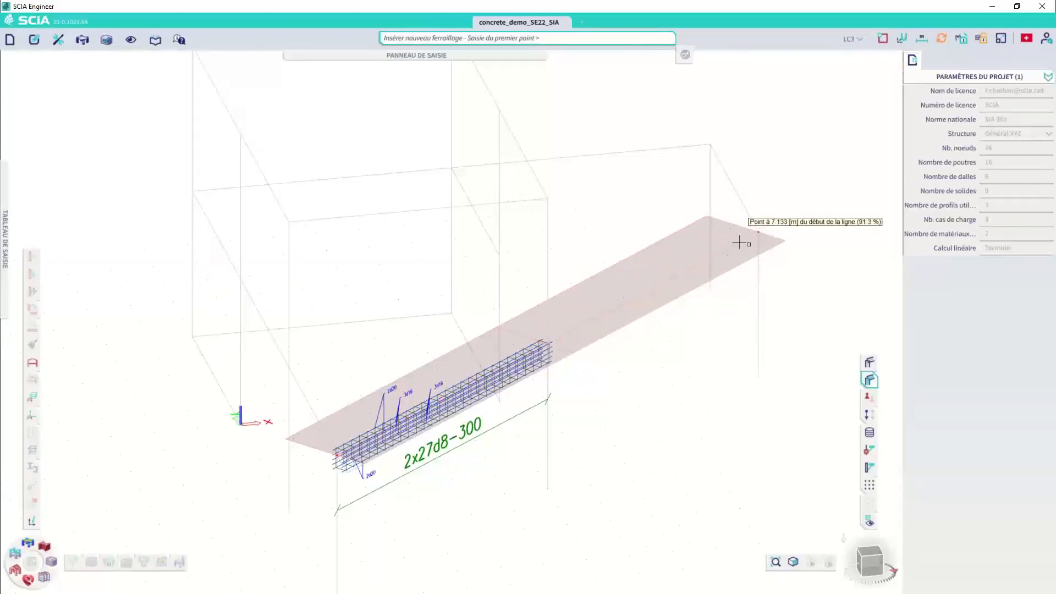
{"action": "left_click", "coordinate": [758, 233]}
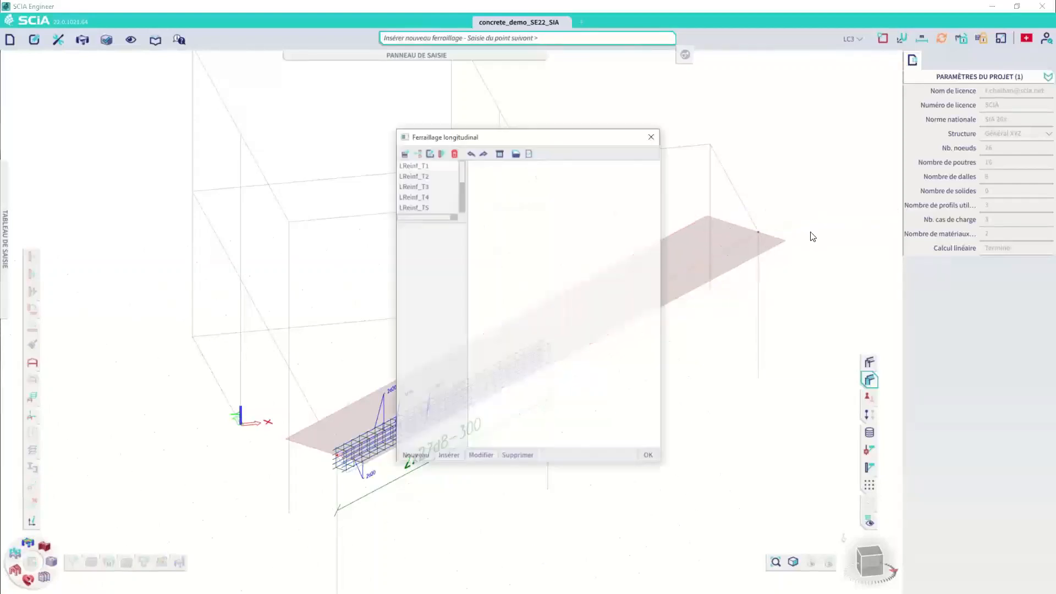
{"action": "left_click", "coordinate": [651, 457]}
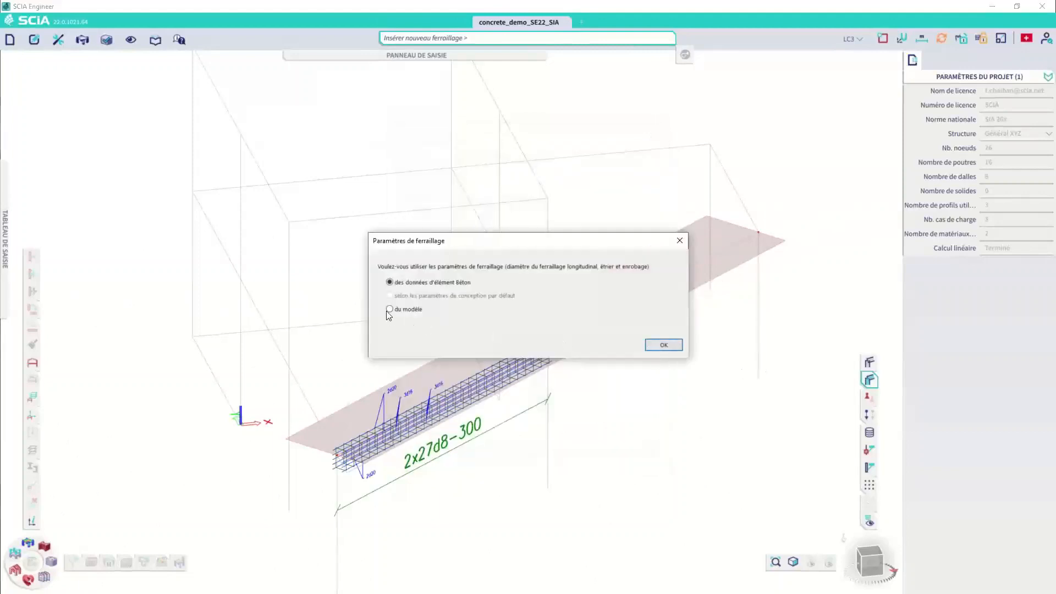
{"action": "left_click", "coordinate": [664, 345]}
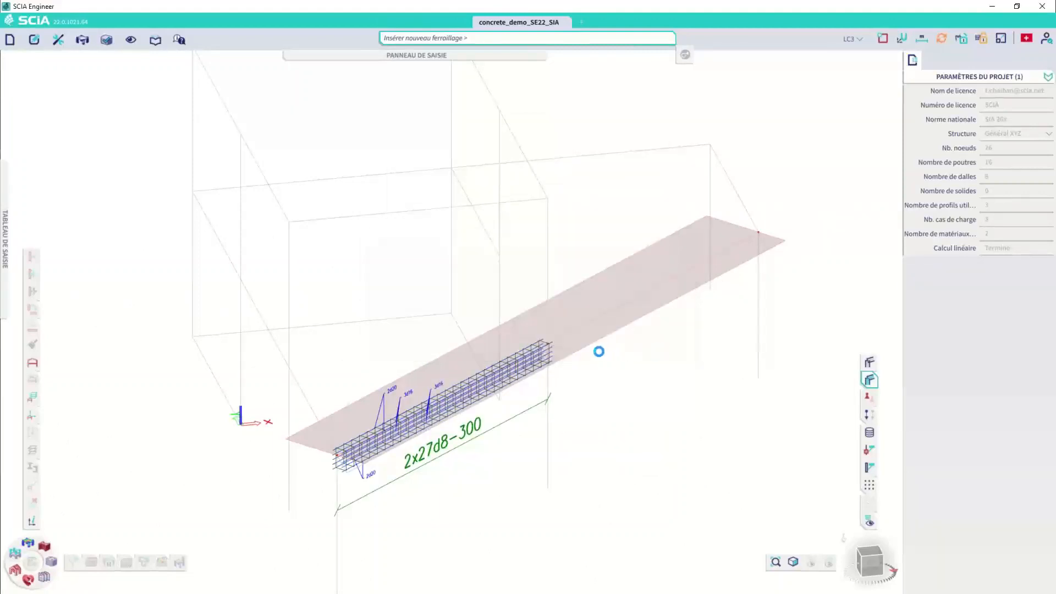
{"action": "key", "text": "Escape"}
Step: Extend the selection from one upper bar layer to all longitudinal layers of both ribs and set their material to B500B
{"action": "scroll", "coordinate": [586, 330], "scroll_direction": "up", "scroll_amount": 4}
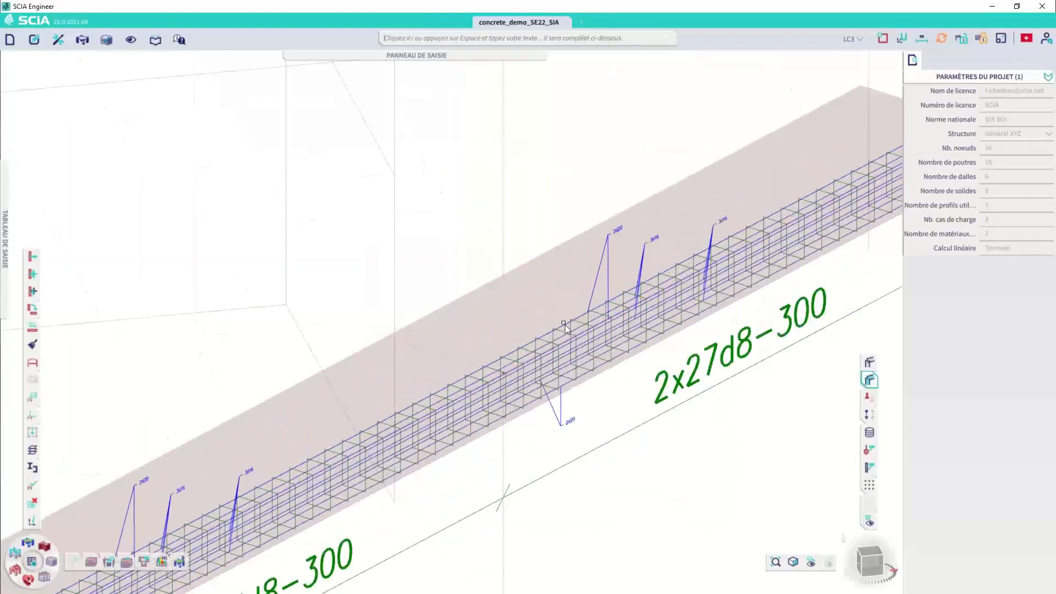
{"action": "left_click", "coordinate": [594, 287]}
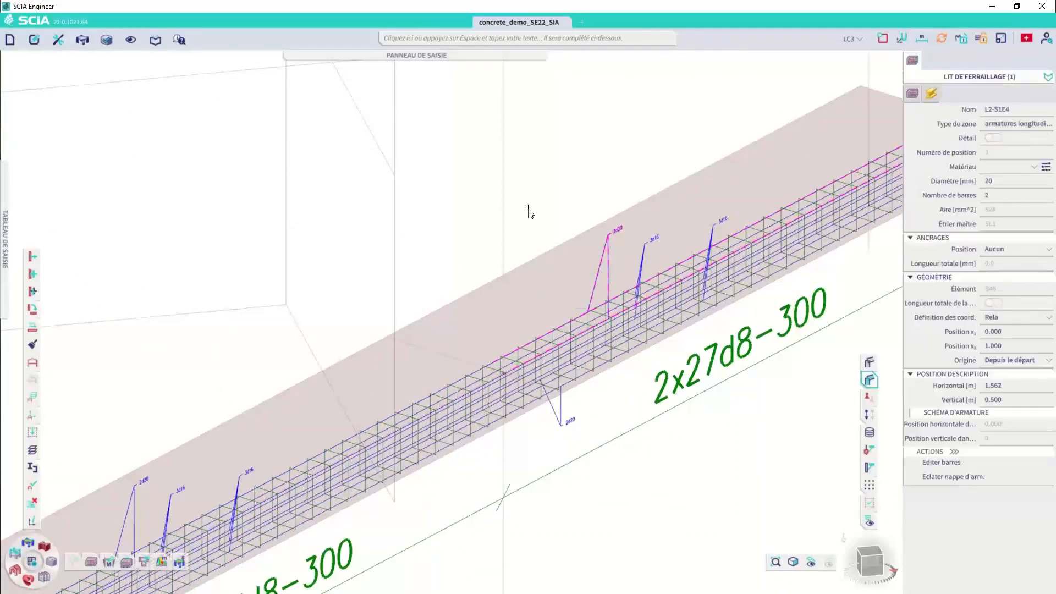
{"action": "scroll", "coordinate": [528, 211], "scroll_direction": "down", "scroll_amount": 3}
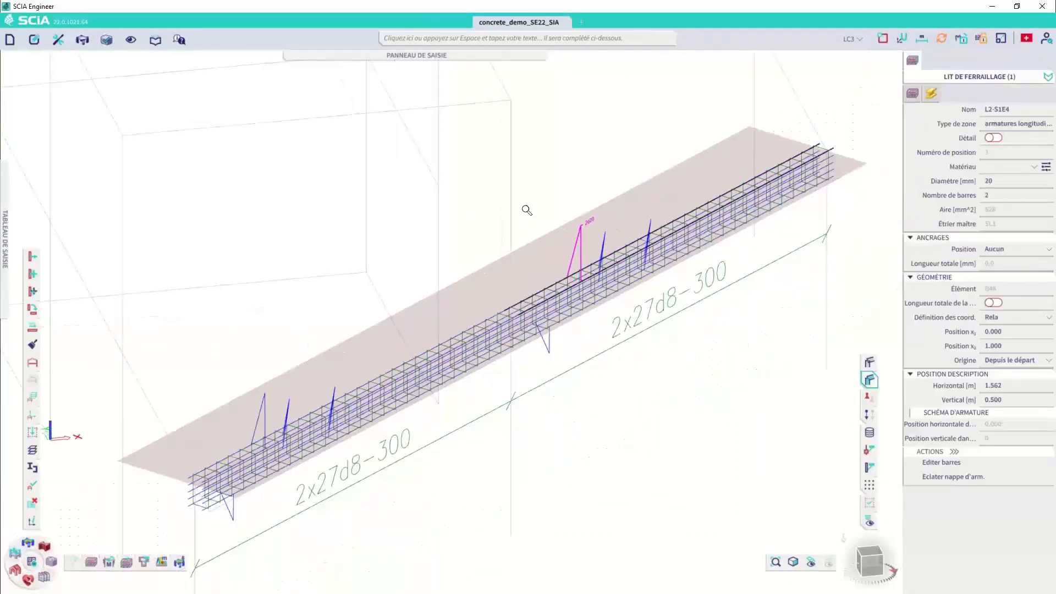
{"action": "left_click", "coordinate": [864, 557]}
{"action": "left_click", "coordinate": [854, 557]}
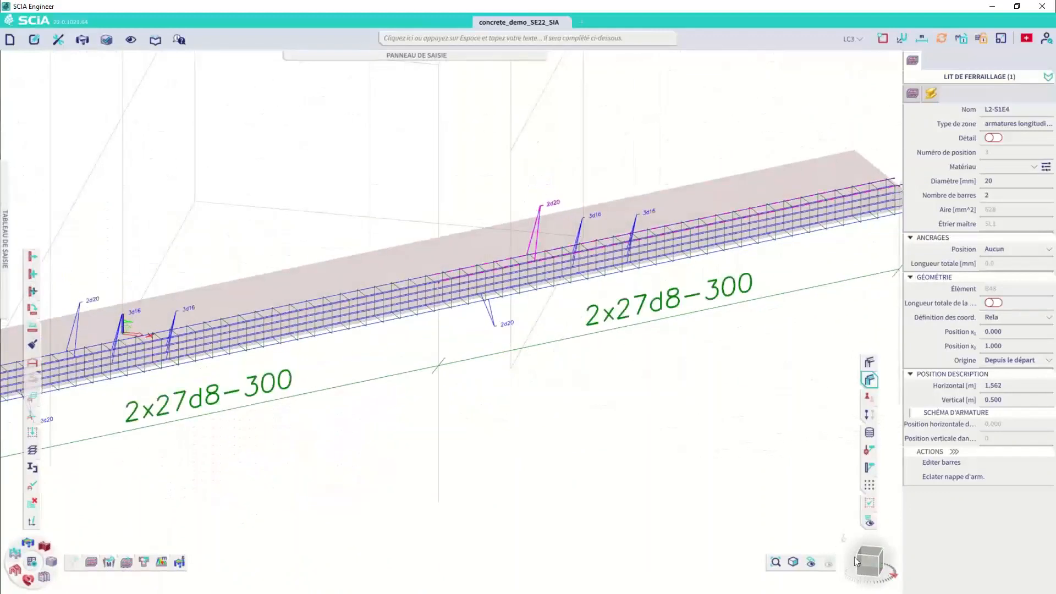
{"action": "right_click", "coordinate": [1002, 121]}
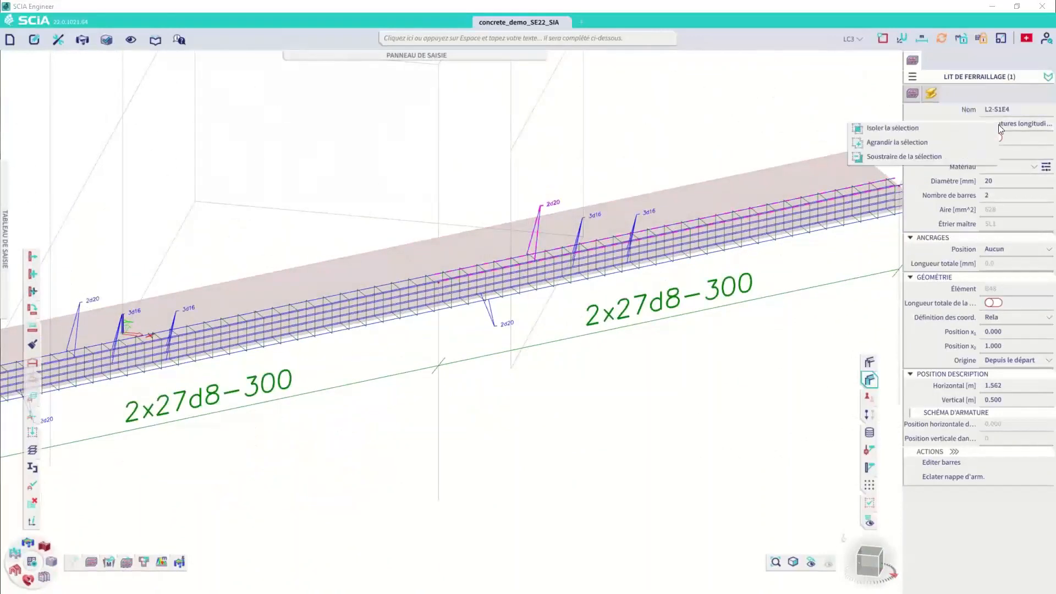
{"action": "left_click", "coordinate": [1021, 153]}
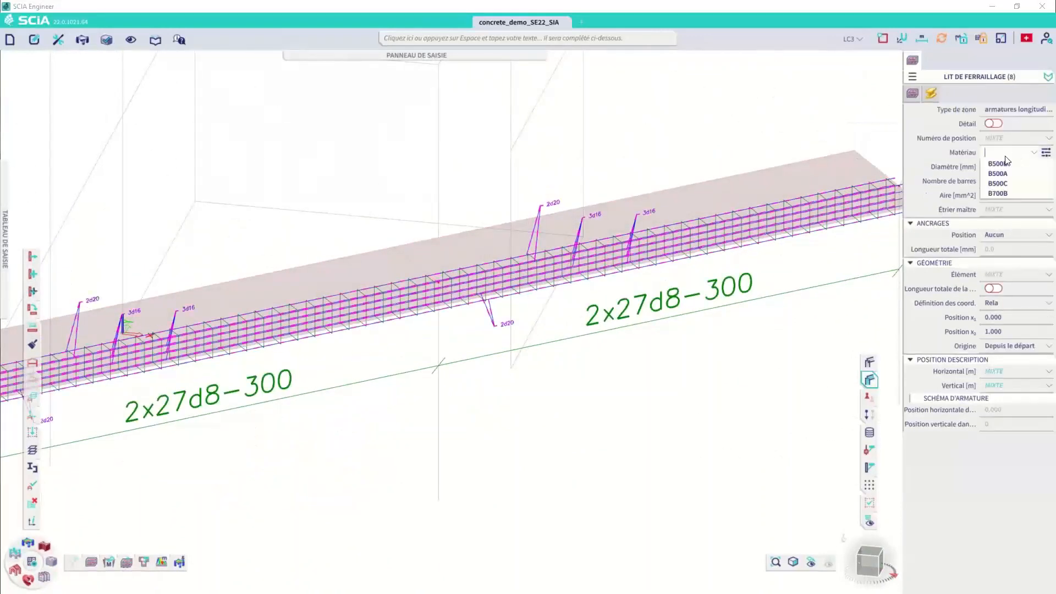
{"action": "left_click", "coordinate": [1008, 171]}
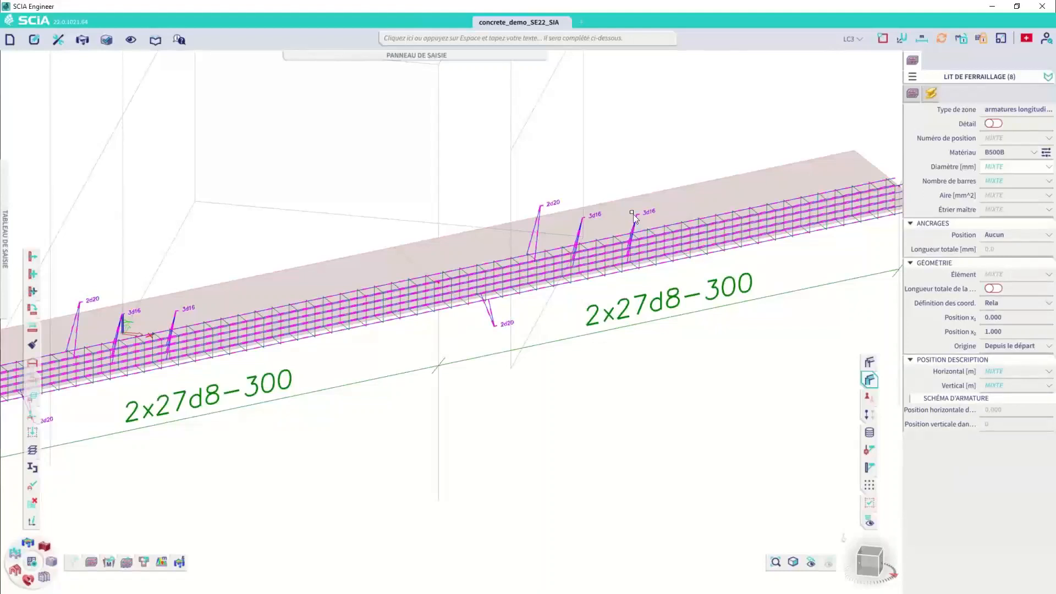
{"action": "key", "text": "Escape"}
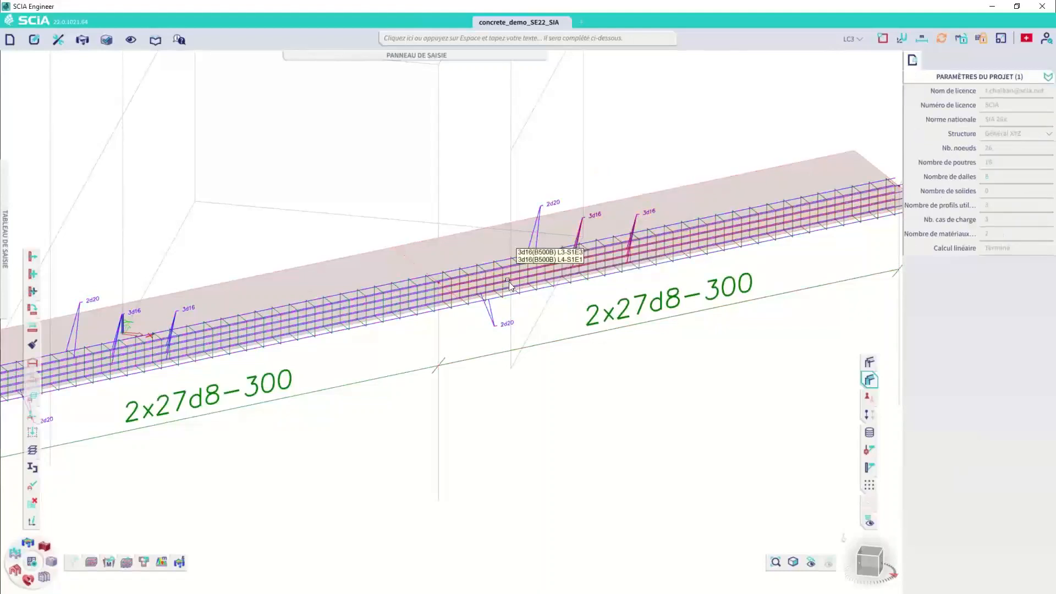
Step: Select the stirrup layer of rib B48 and turn on the member labels
{"action": "middle_click_drag", "start_coordinate": [840, 225], "coordinate": [728, 244]}
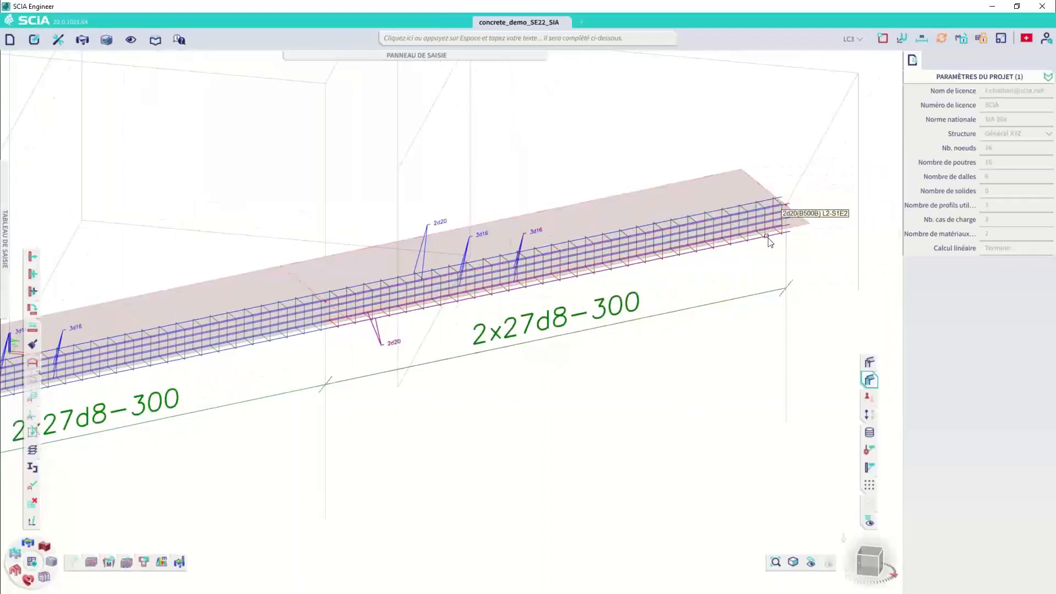
{"action": "scroll", "coordinate": [769, 243], "scroll_direction": "up", "scroll_amount": 3}
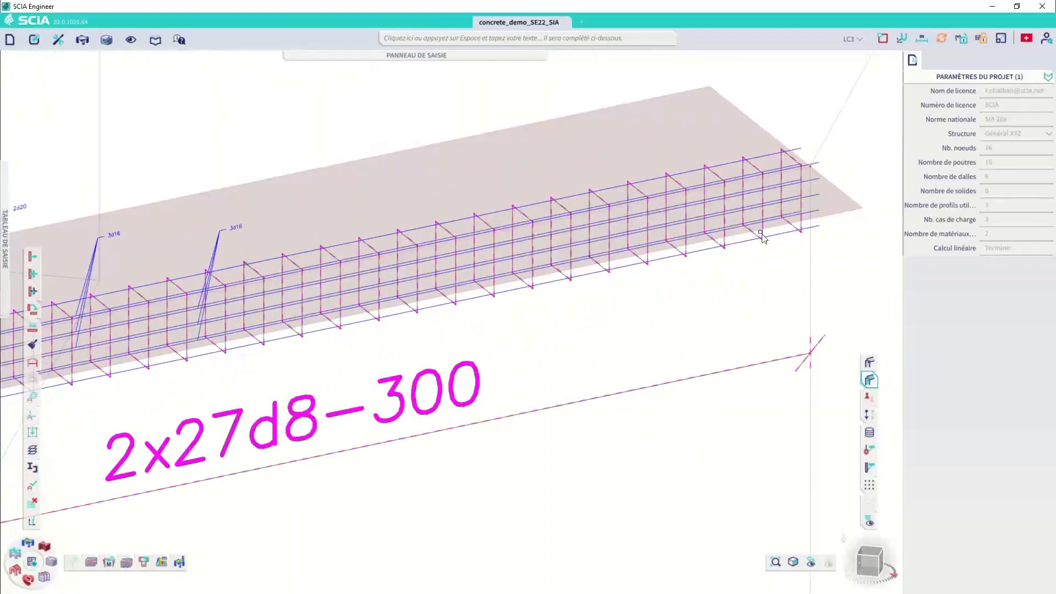
{"action": "left_click", "coordinate": [677, 264]}
{"action": "scroll", "coordinate": [677, 264], "scroll_direction": "down", "scroll_amount": 3}
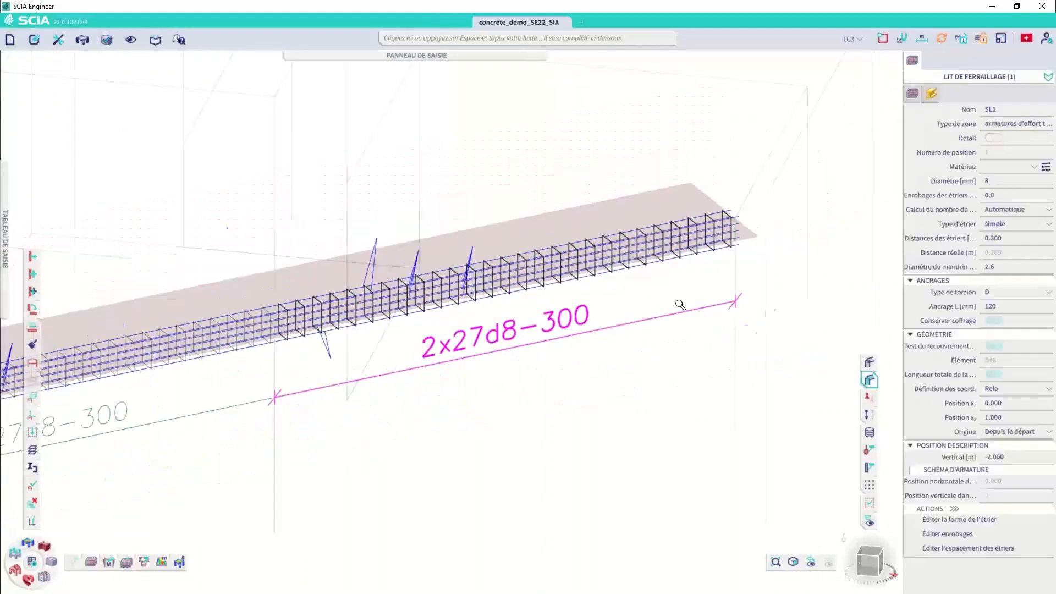
{"action": "left_click", "coordinate": [871, 468]}
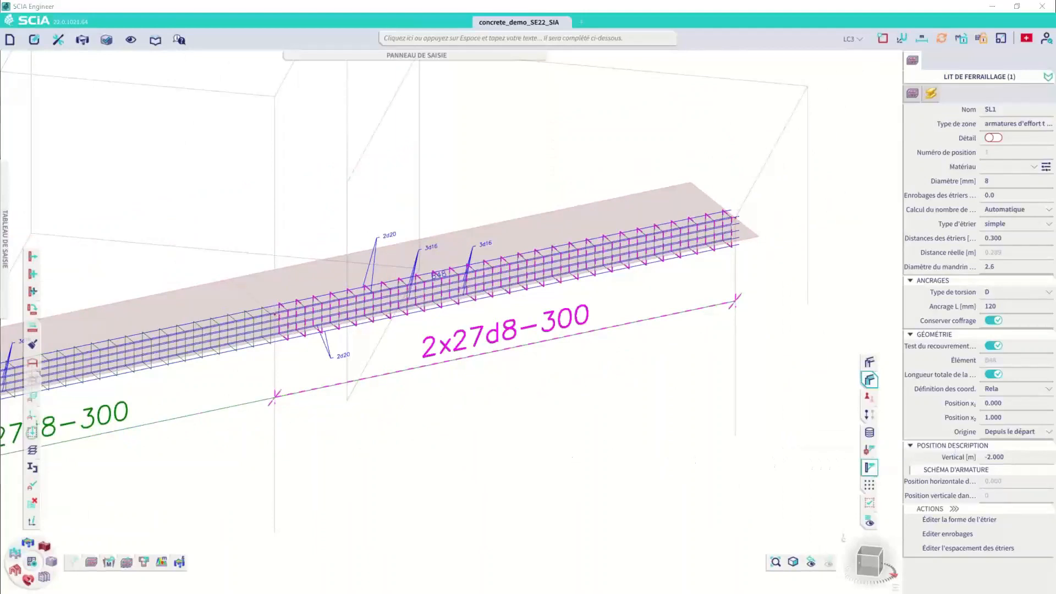
Step: Edit the stirrup spacing of the selected layer, giving zone 1 a length of 2.715 m and a stirrup distance of 0.09 m
{"action": "left_click", "coordinate": [968, 548]}
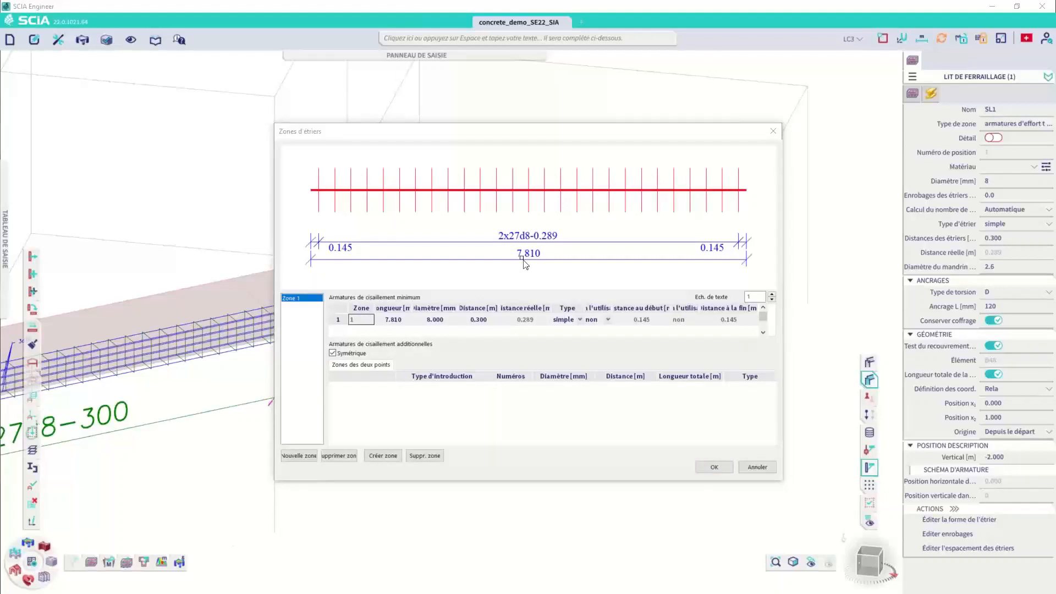
{"action": "left_click", "coordinate": [407, 320]}
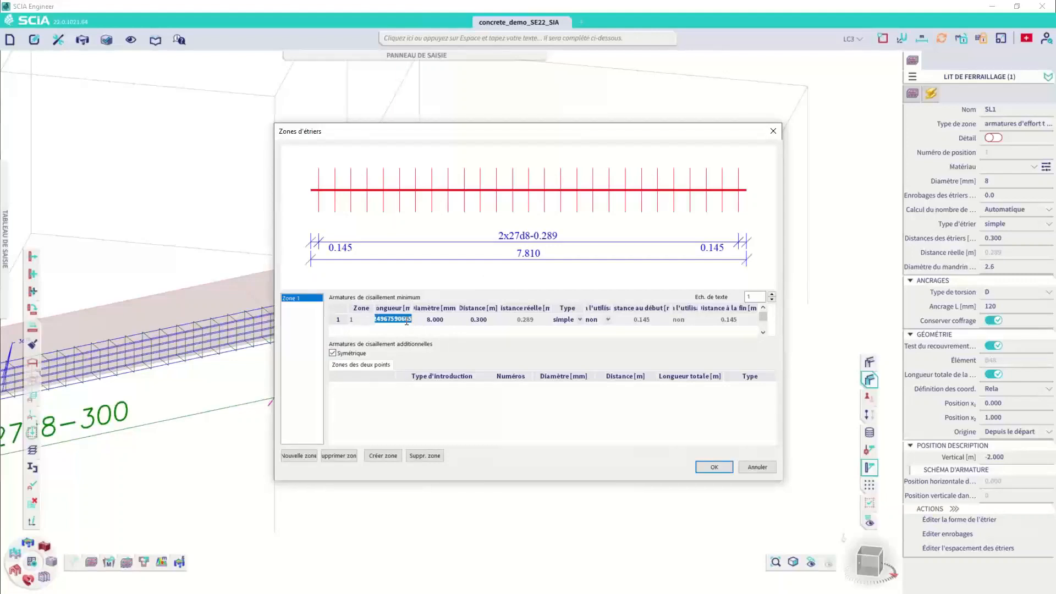
{"action": "type", "text": "2.715"}
{"action": "key", "text": "Return"}
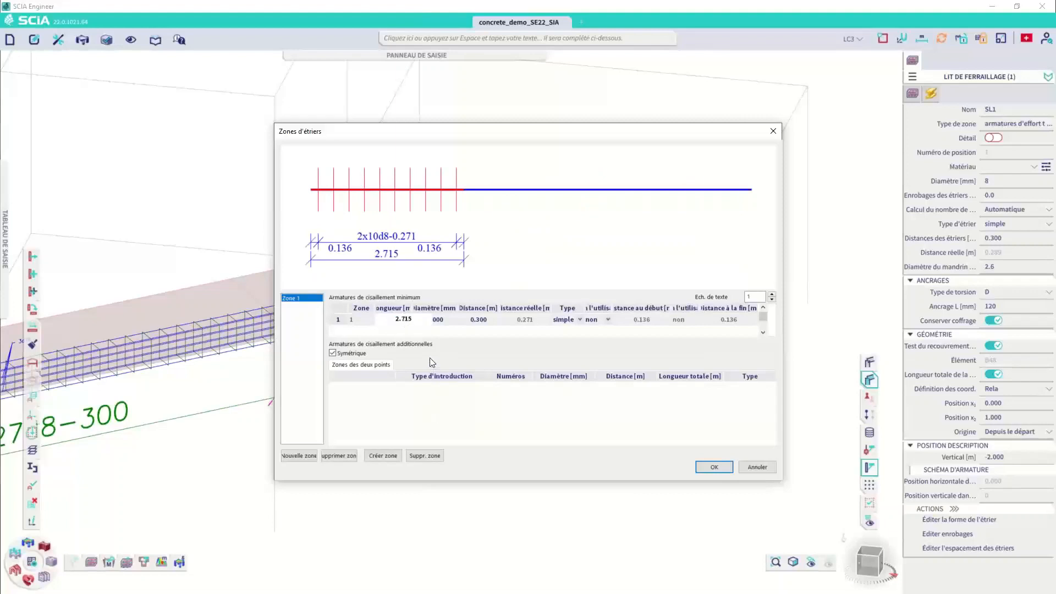
{"action": "left_click", "coordinate": [478, 319]}
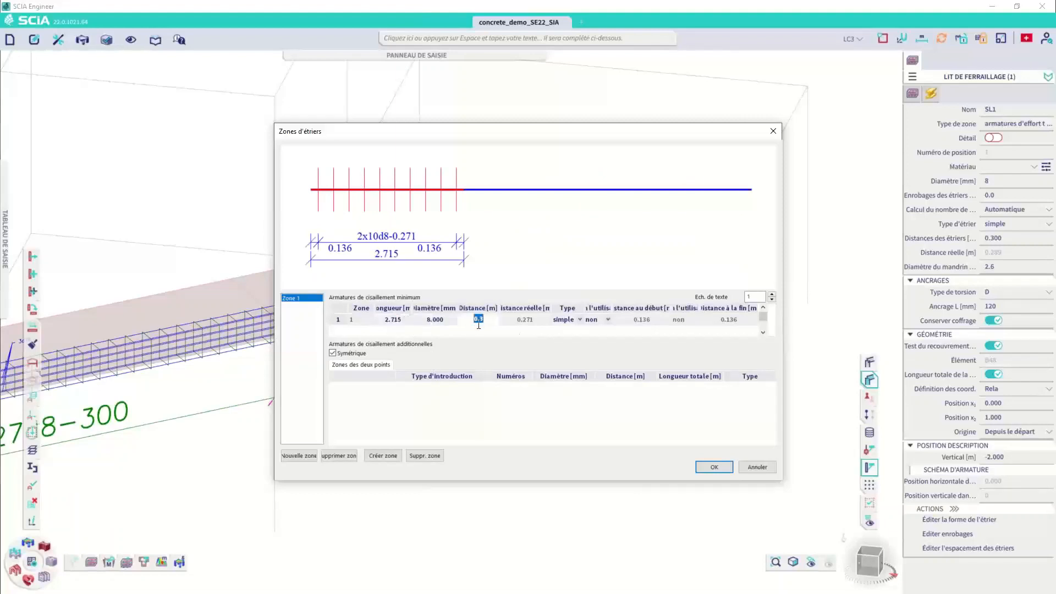
{"action": "type", "text": "0.09"}
{"action": "key", "text": "Return"}
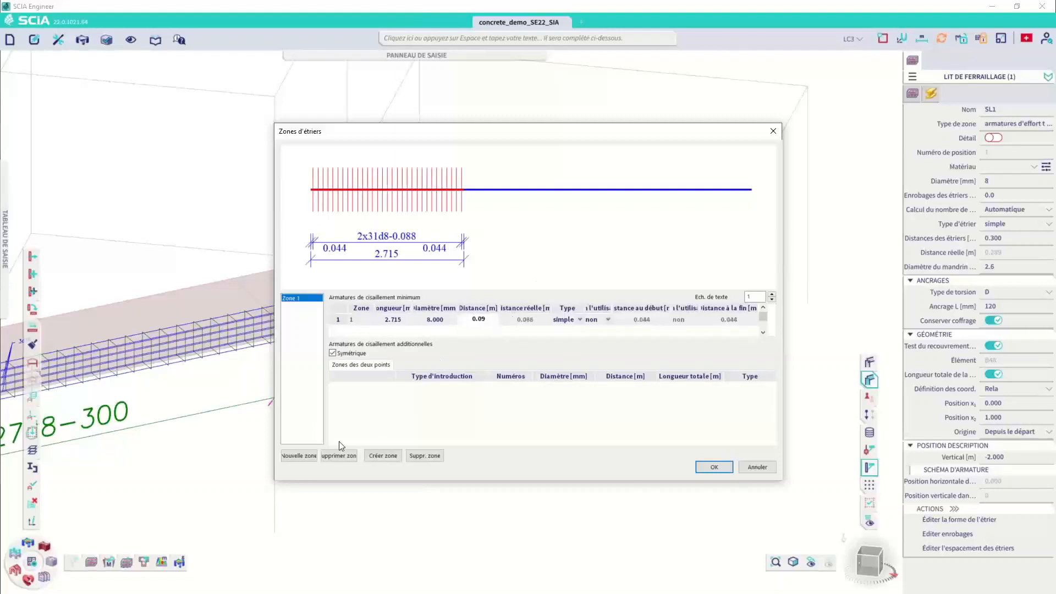
Step: Add a second stirrup zone on rib B48 with a length of 2.38 m and a stirrup distance of 0.14 m
{"action": "left_click", "coordinate": [299, 455]}
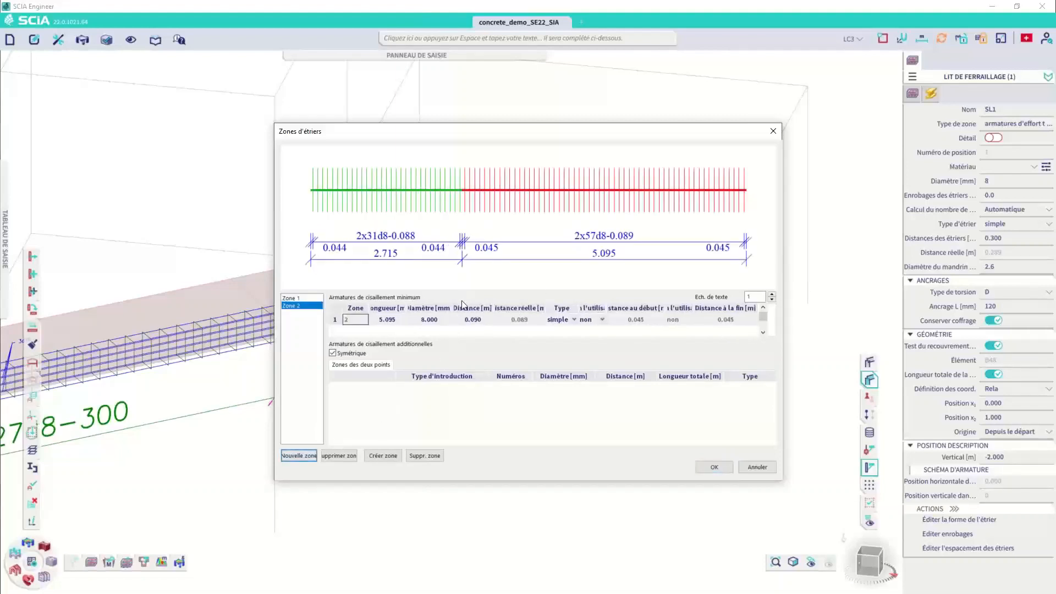
{"action": "left_click", "coordinate": [391, 320]}
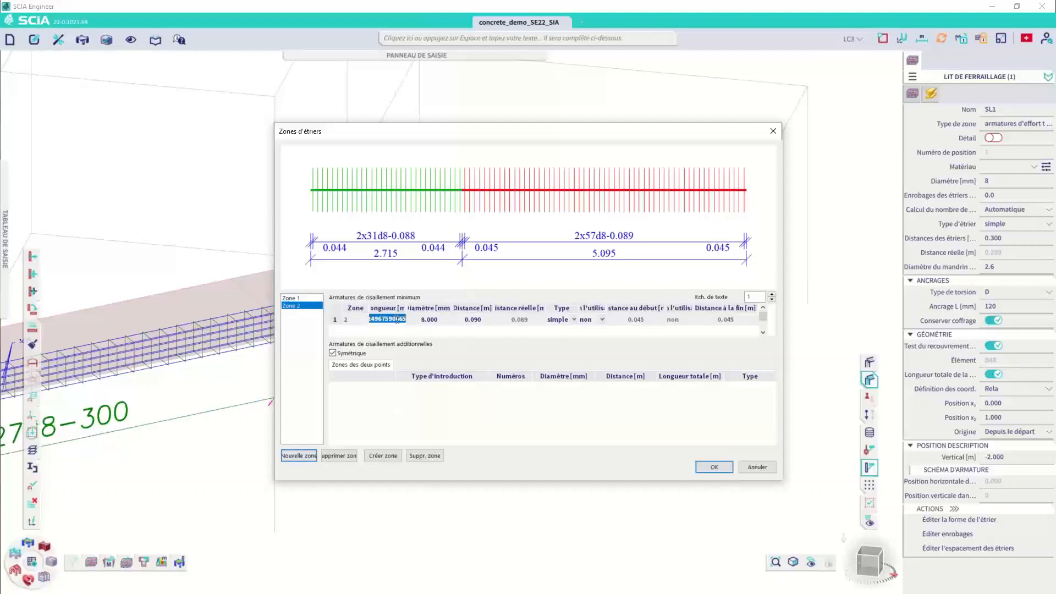
{"action": "type", "text": "2.38"}
{"action": "key", "text": "Return"}
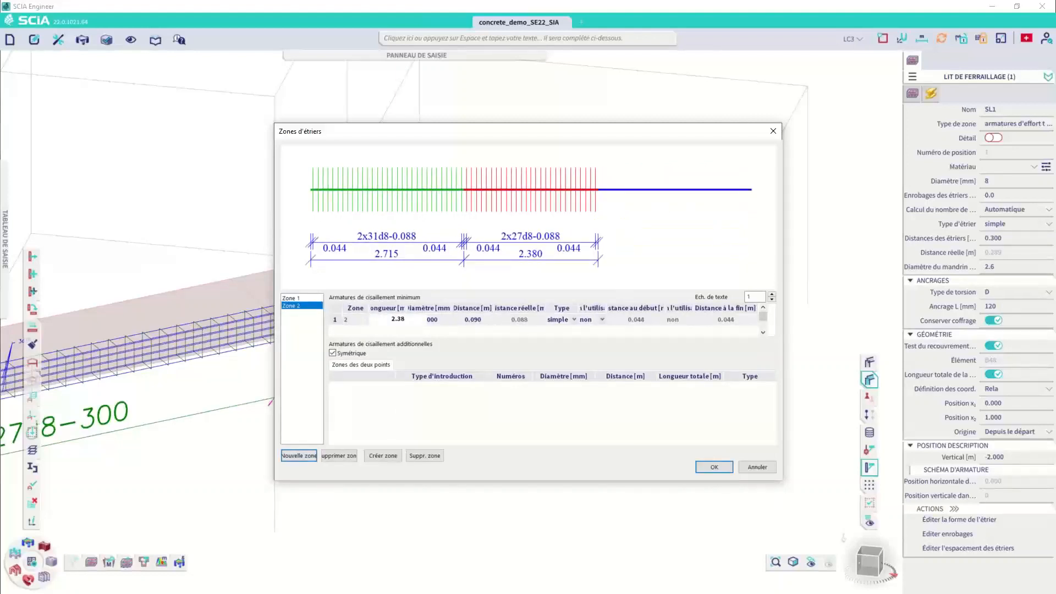
{"action": "left_click", "coordinate": [476, 319]}
{"action": "type", "text": "0.14"}
{"action": "key", "text": "Return"}
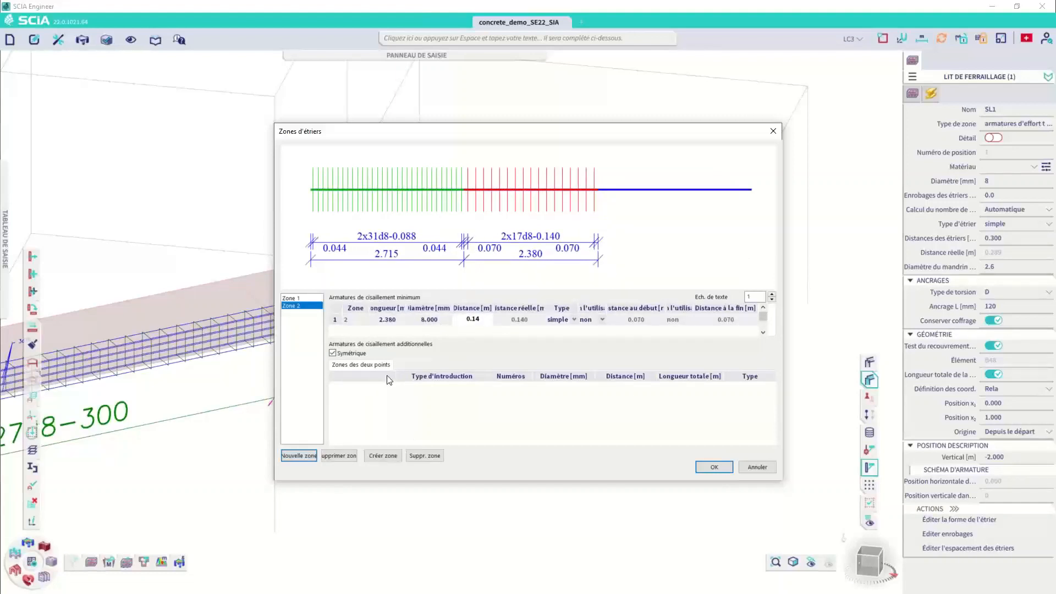
Step: Add a third stirrup zone over the rest of rib B48 with a distance of 0.07 m, apply the zones and clear the selection
{"action": "left_click", "coordinate": [308, 456]}
{"action": "left_click", "coordinate": [475, 321]}
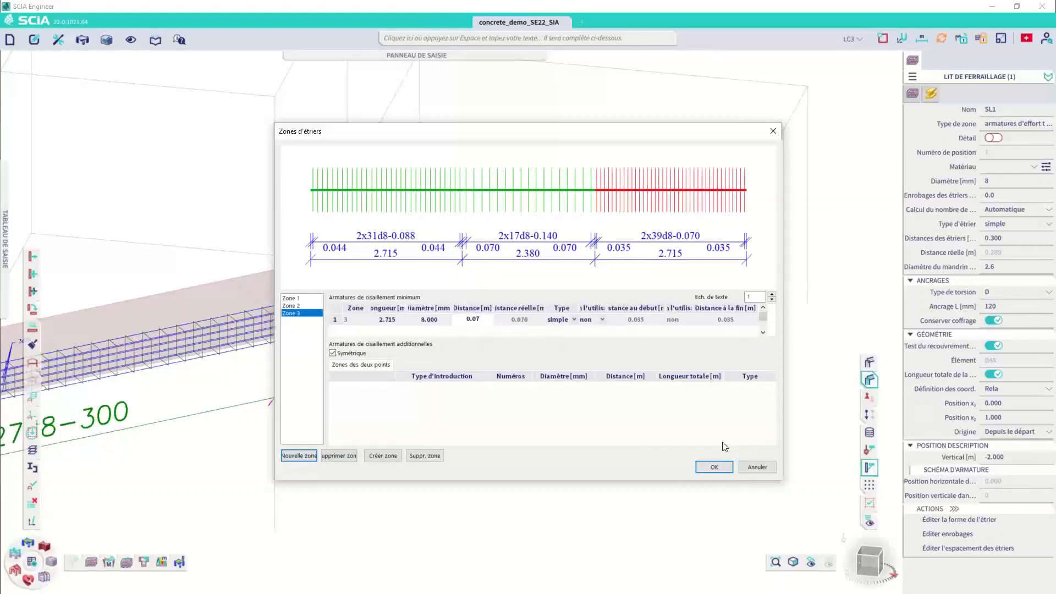
{"action": "left_click", "coordinate": [715, 467]}
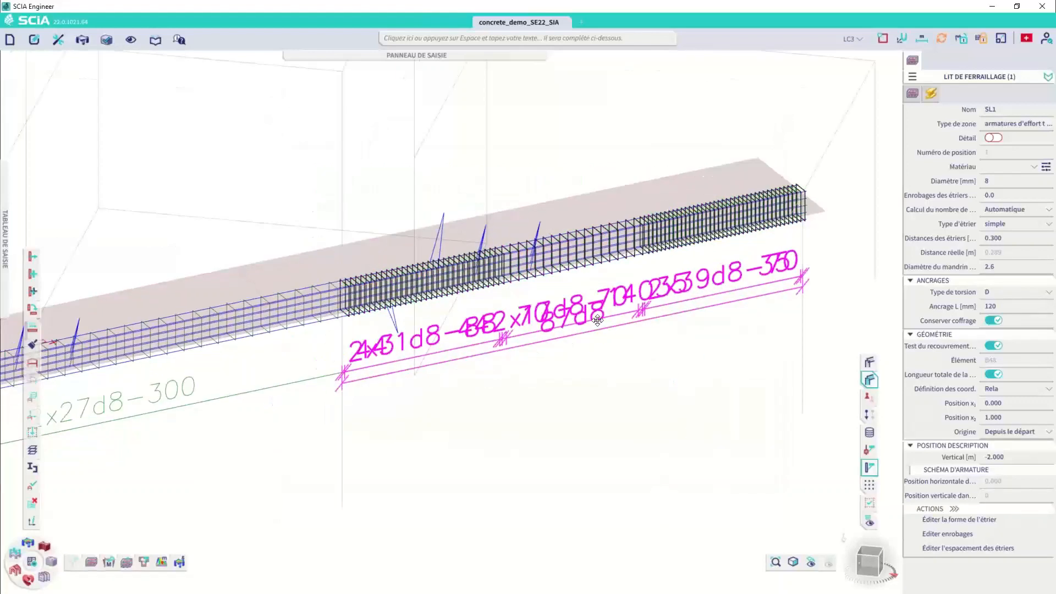
{"action": "middle_click_drag", "start_coordinate": [597, 320], "coordinate": [725, 282]}
{"action": "key", "text": "Escape"}
Step: Edit the stirrup spacing of rib B47's stirrup layer, setting zone 1 to a length of 2.695 m and a distance of 0.095 m
{"action": "middle_click_drag", "start_coordinate": [285, 328], "coordinate": [424, 309]}
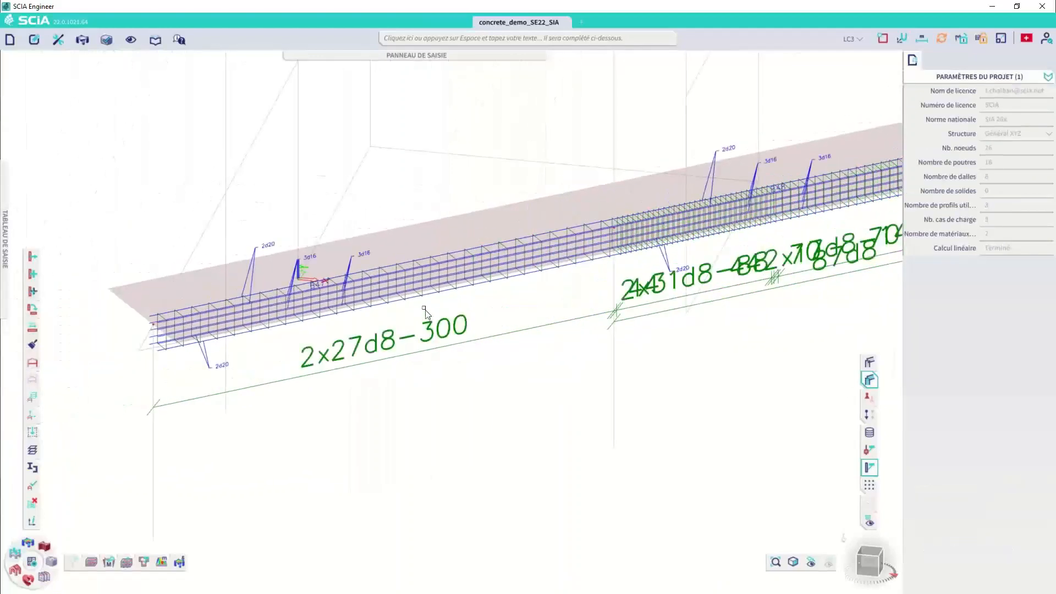
{"action": "scroll", "coordinate": [425, 312], "scroll_direction": "up", "scroll_amount": 3}
{"action": "left_click", "coordinate": [404, 292]}
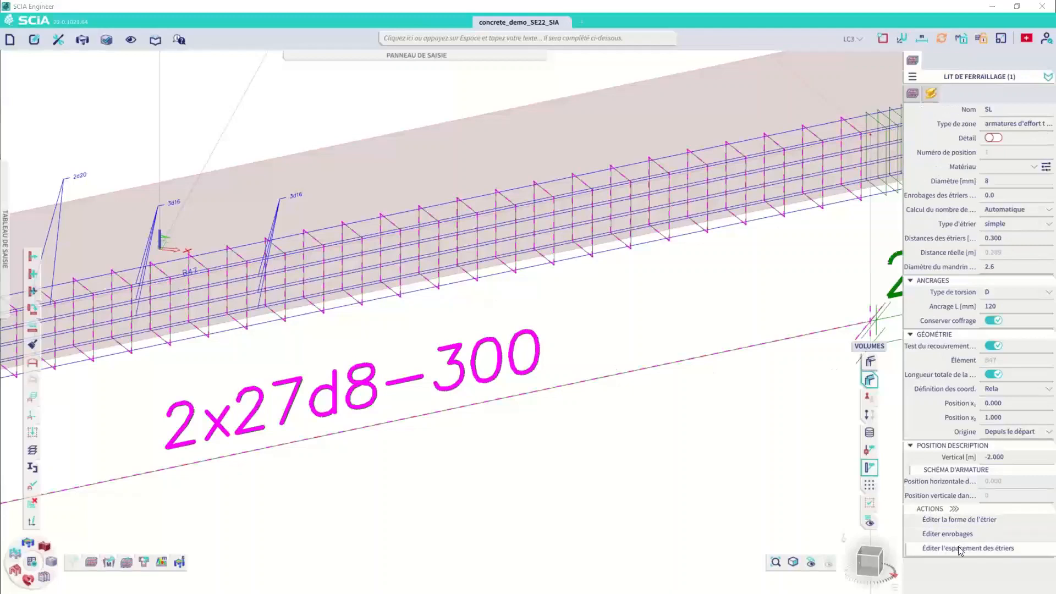
{"action": "left_click", "coordinate": [959, 548]}
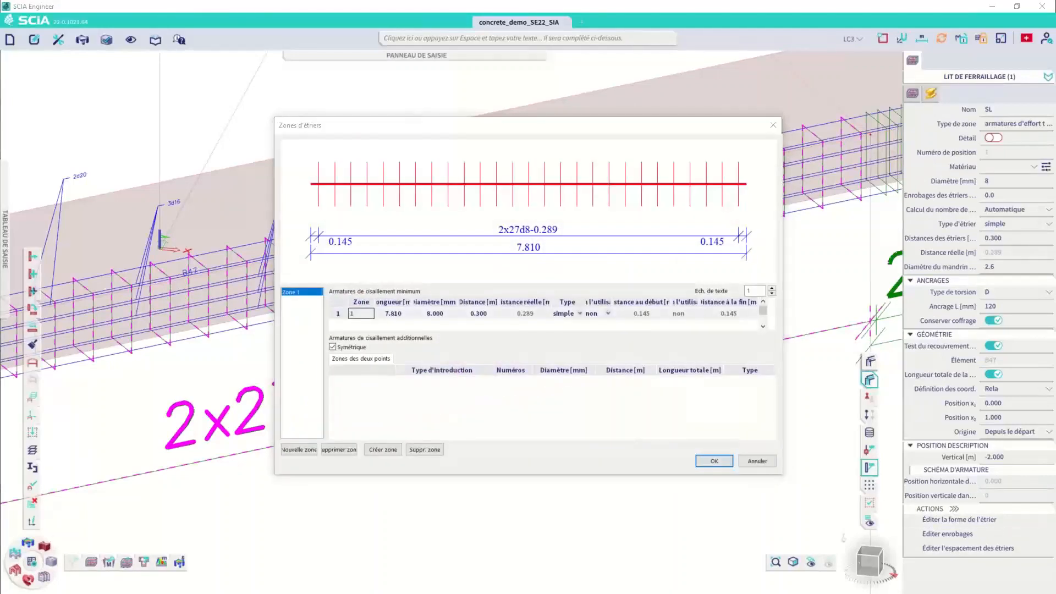
{"action": "left_click", "coordinate": [390, 315]}
{"action": "type", "text": "2"}
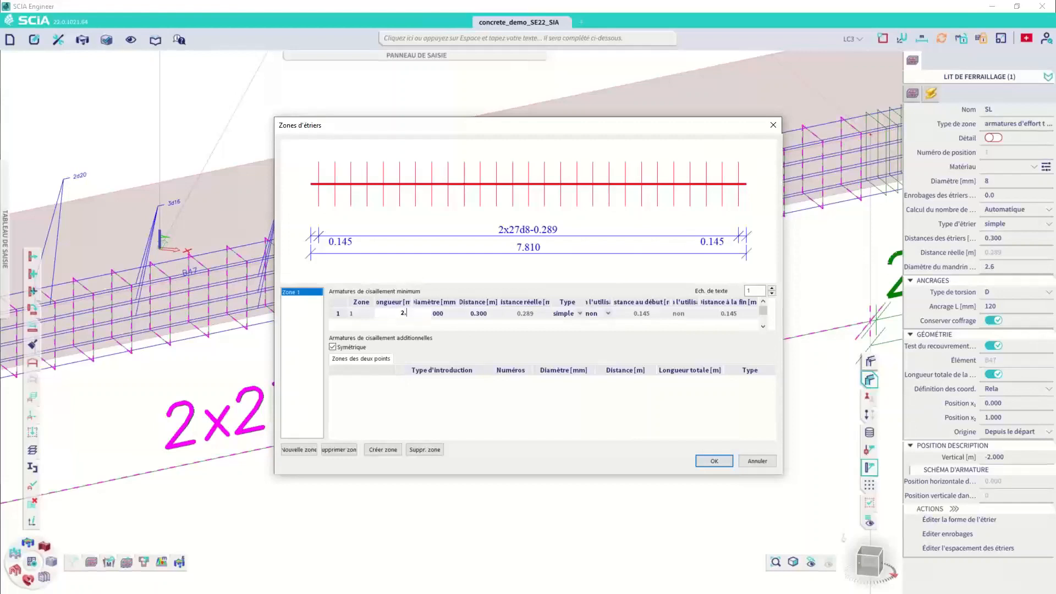
{"action": "type", "text": ".695"}
{"action": "key", "text": "Return"}
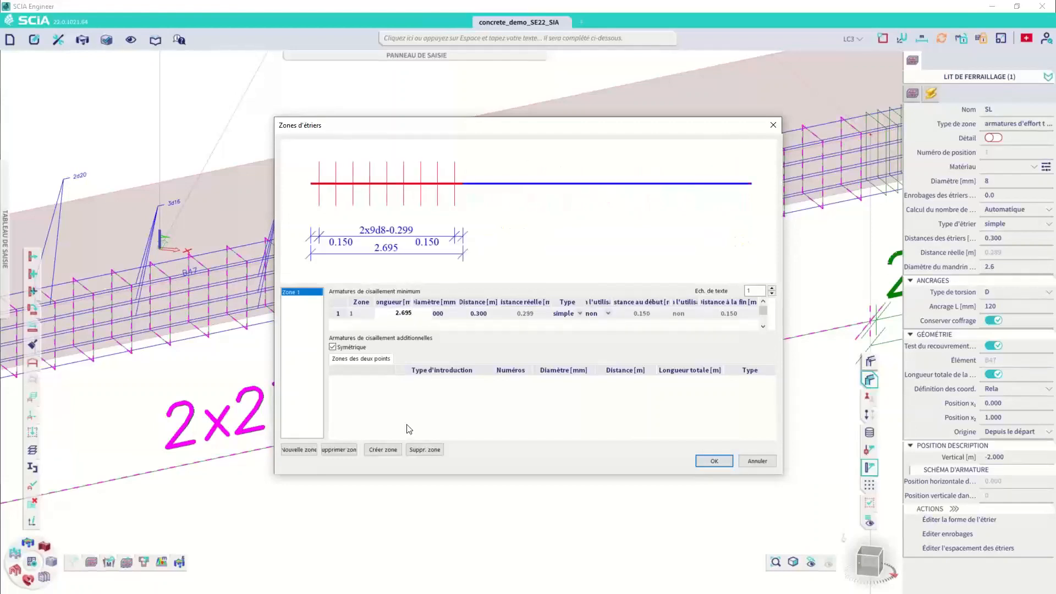
{"action": "left_click", "coordinate": [479, 313]}
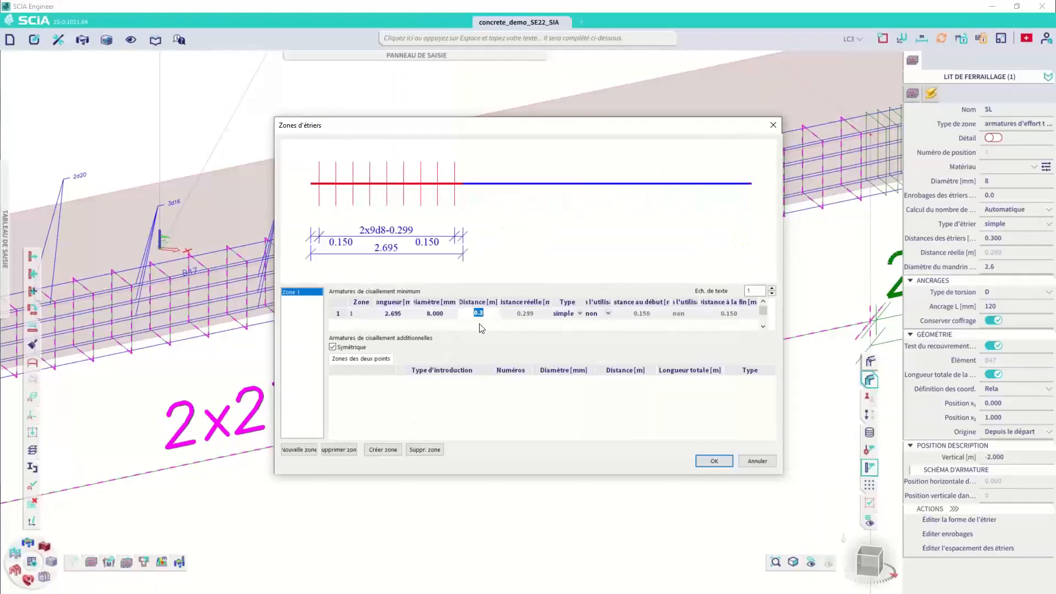
{"action": "type", "text": "0.095"}
{"action": "key", "text": "Return"}
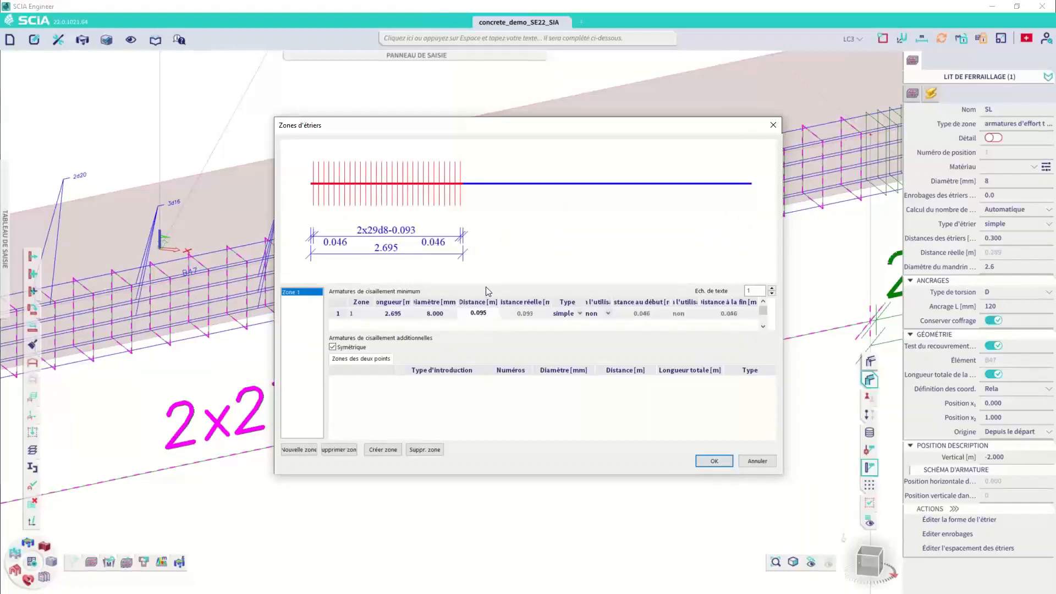
Step: Add a second stirrup zone on rib B47 with a length of 2.42 m and a stirrup distance of 0.11 m
{"action": "left_click", "coordinate": [300, 449]}
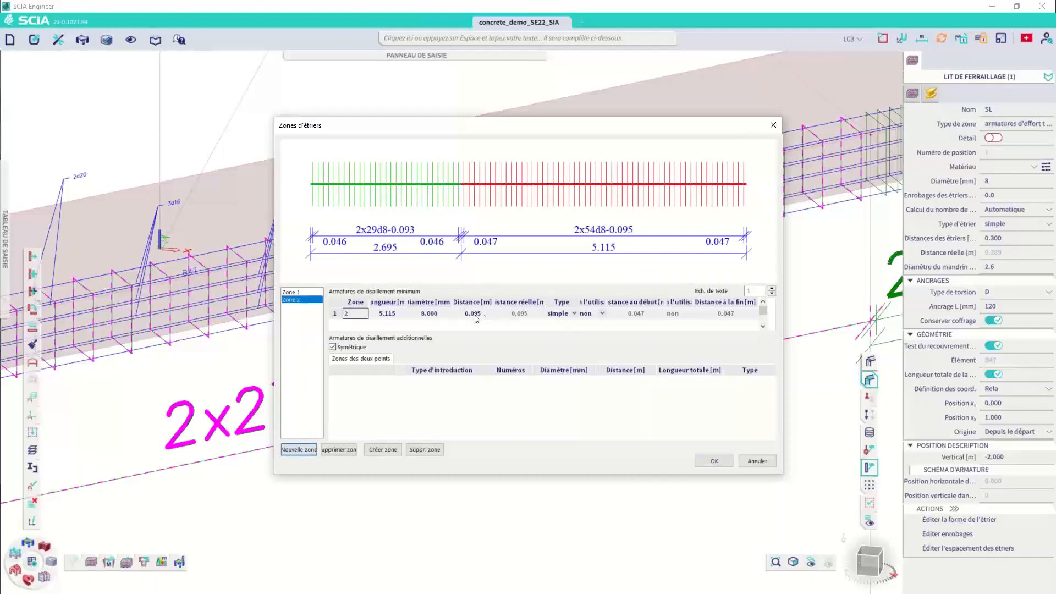
{"action": "left_click", "coordinate": [405, 314]}
{"action": "type", "text": "2.42"}
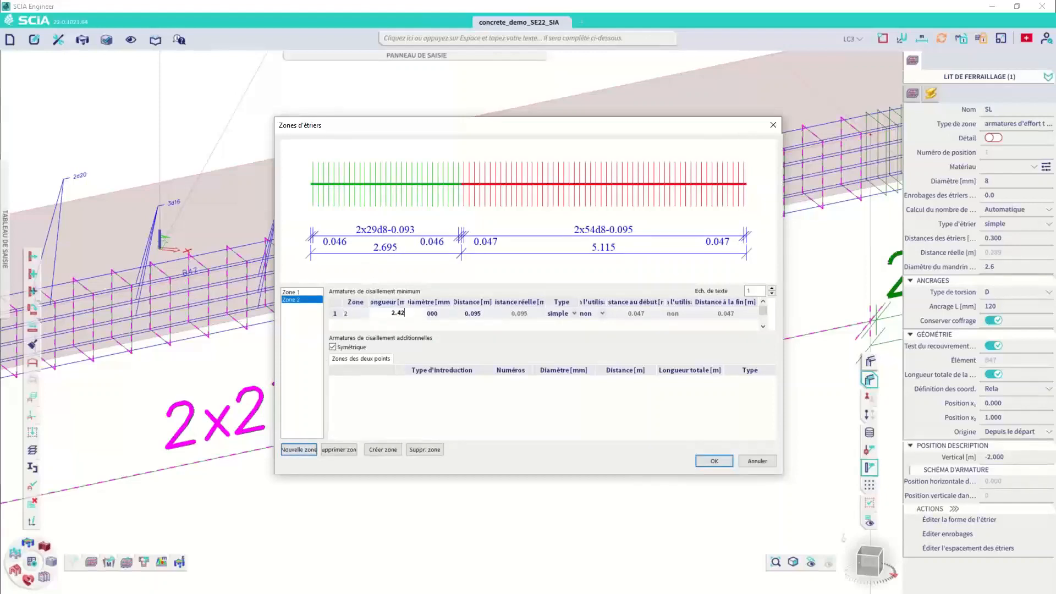
{"action": "key", "text": "Return"}
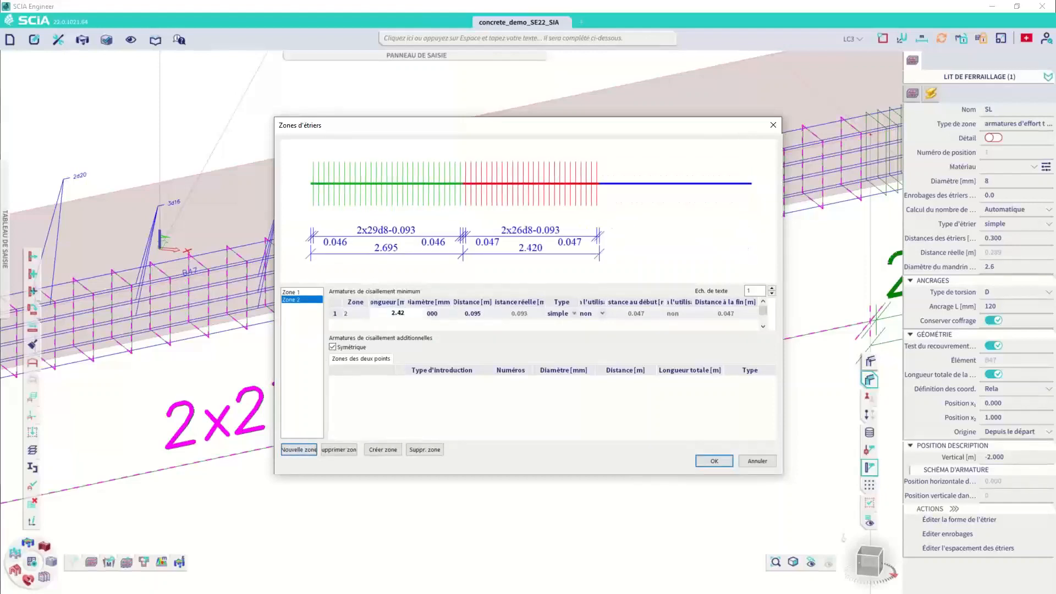
{"action": "left_click", "coordinate": [474, 315]}
{"action": "type", "text": "11"}
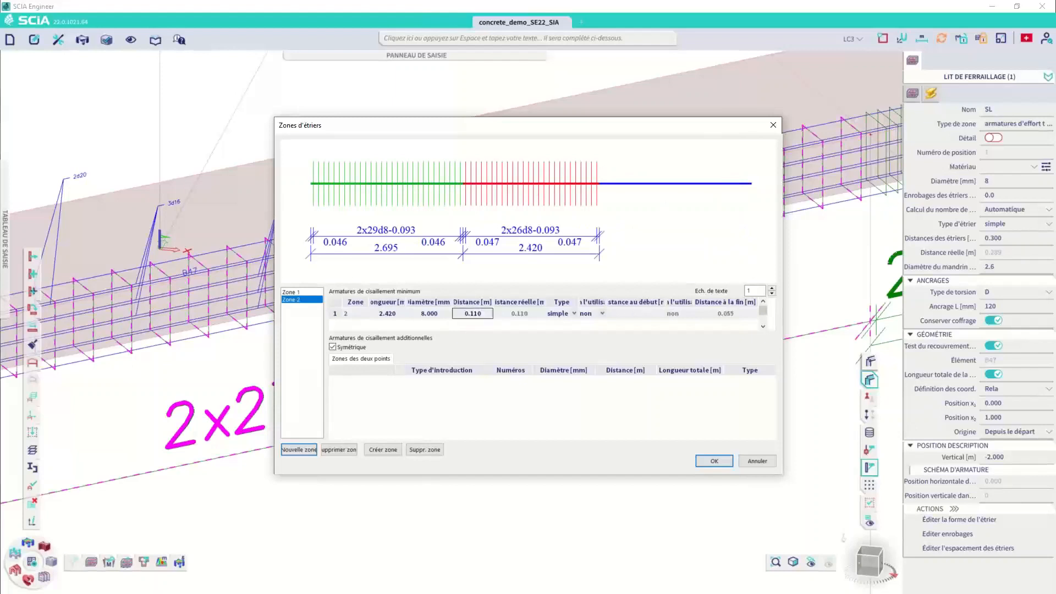
{"action": "key", "text": "Return"}
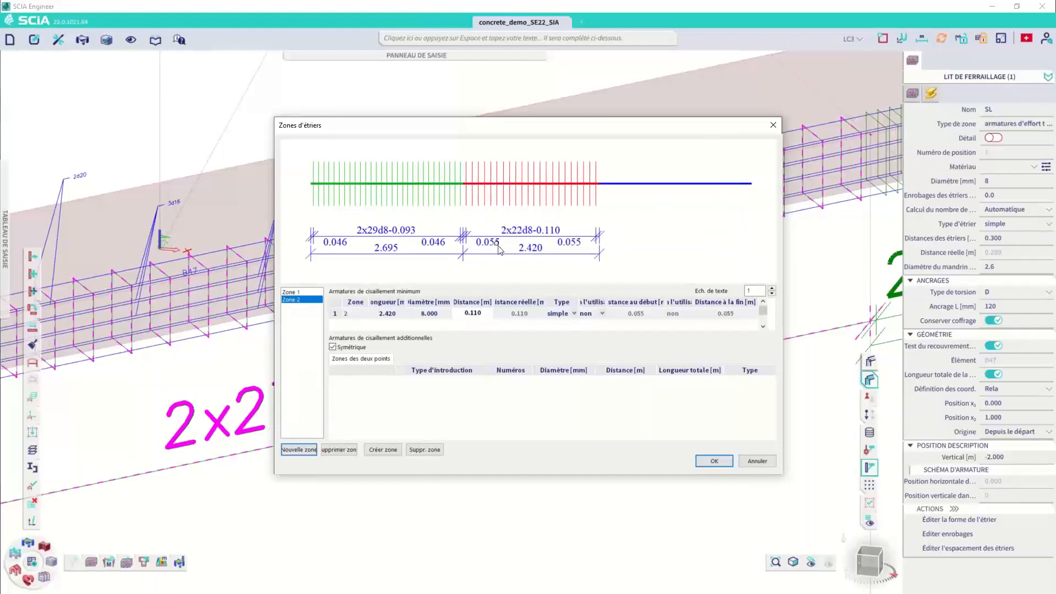
Step: Add a third stirrup zone over the rest of rib B47 with a distance of 0.07 m, apply the zones and clear the selection
{"action": "left_click", "coordinate": [295, 449]}
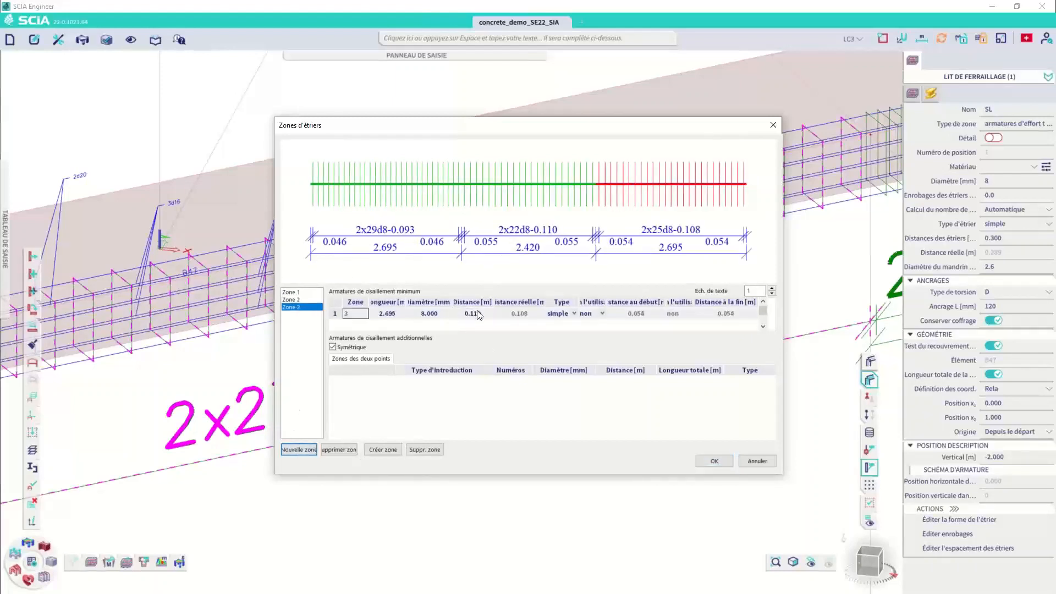
{"action": "left_click", "coordinate": [478, 315]}
{"action": "type", "text": "0.07"}
{"action": "key", "text": "Return"}
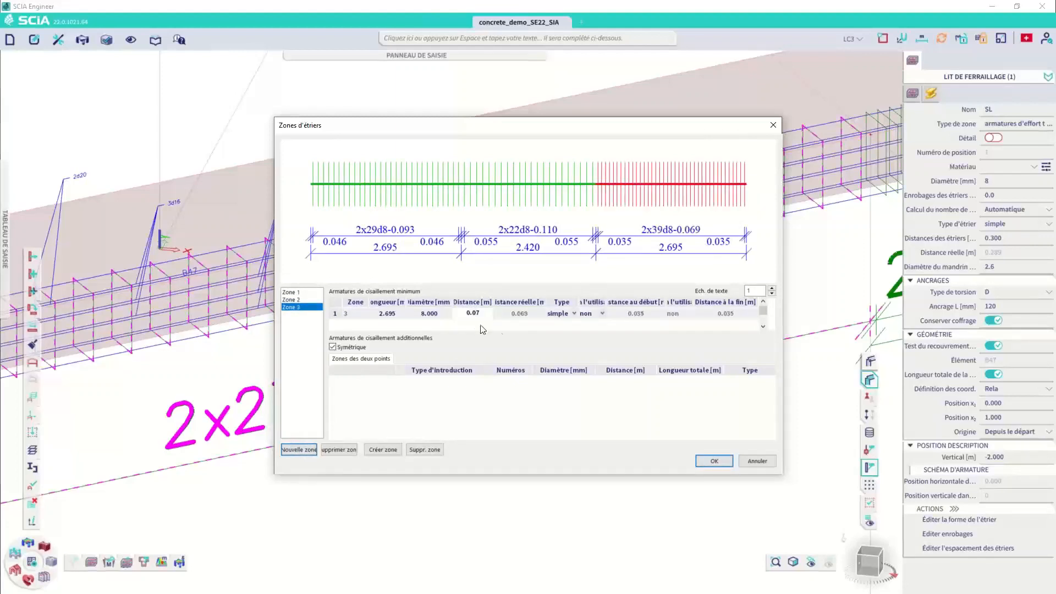
{"action": "left_click", "coordinate": [714, 461]}
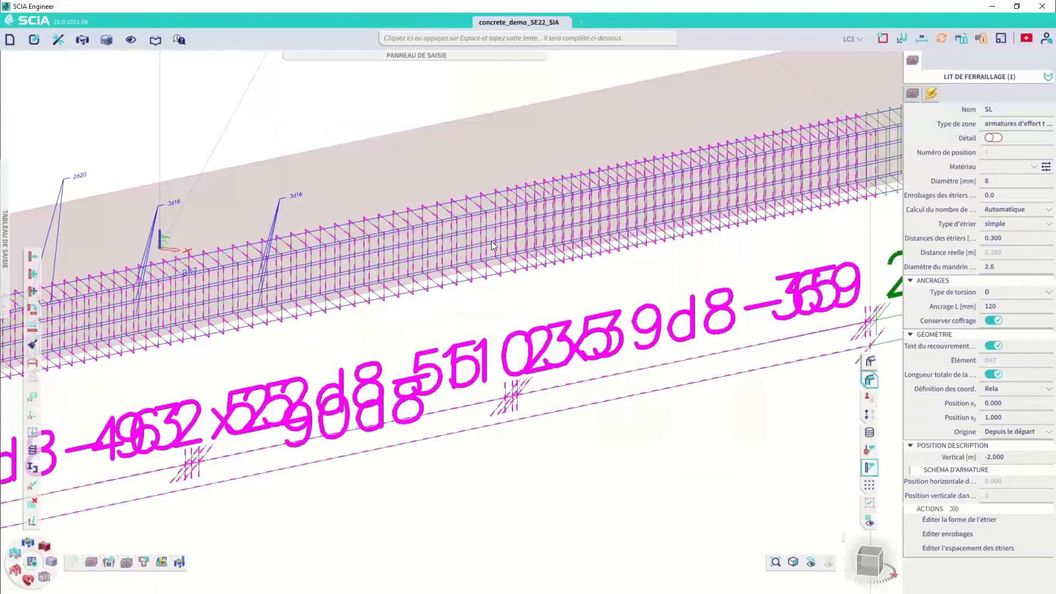
{"action": "scroll", "coordinate": [491, 243], "scroll_direction": "down", "scroll_amount": 3}
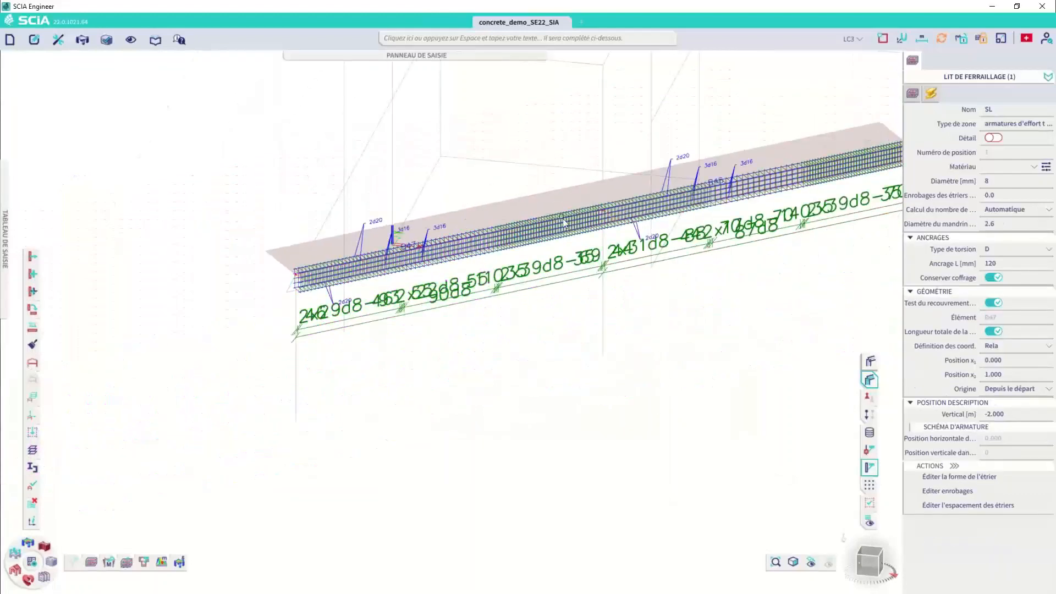
{"action": "key", "text": "Escape"}
{"action": "middle_click_drag", "start_coordinate": [644, 230], "coordinate": [608, 242]}
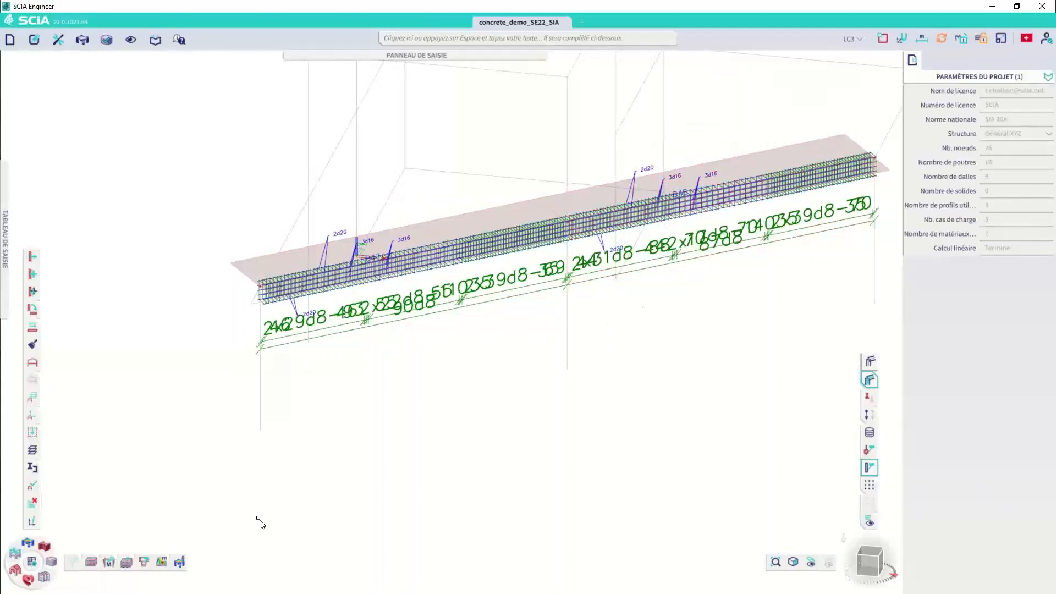
Step: Switch the input panel to the Béton workstation and restrict it to the Ferraillage béton category
{"action": "mouse_move", "coordinate": [544, 63]}
{"action": "left_click", "coordinate": [466, 61]}
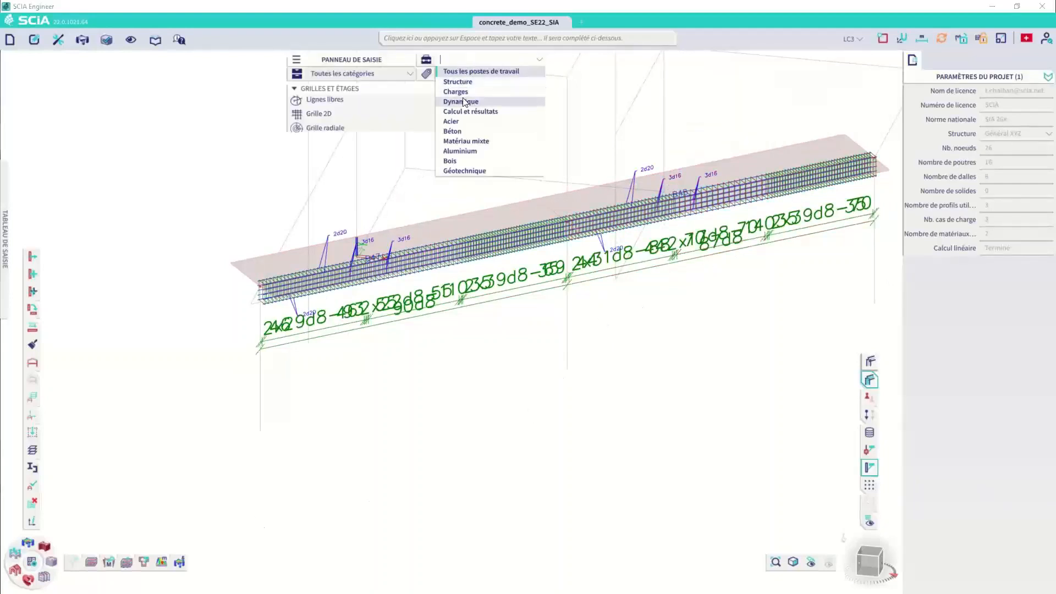
{"action": "left_click", "coordinate": [452, 131]}
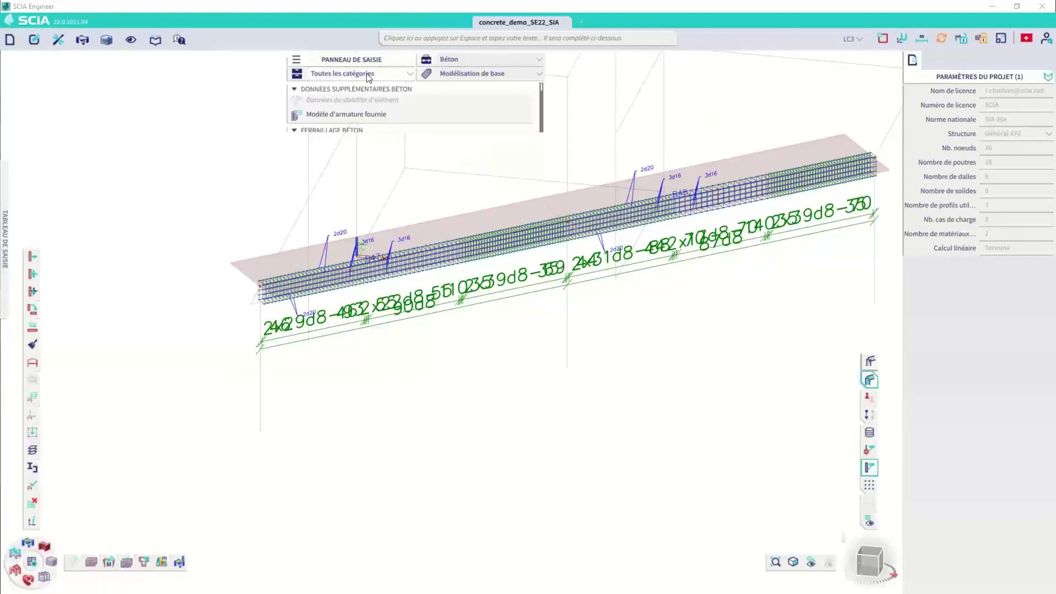
{"action": "left_click", "coordinate": [358, 73]}
{"action": "left_click", "coordinate": [343, 108]}
{"action": "scroll", "coordinate": [352, 110], "scroll_direction": "down", "scroll_amount": 5}
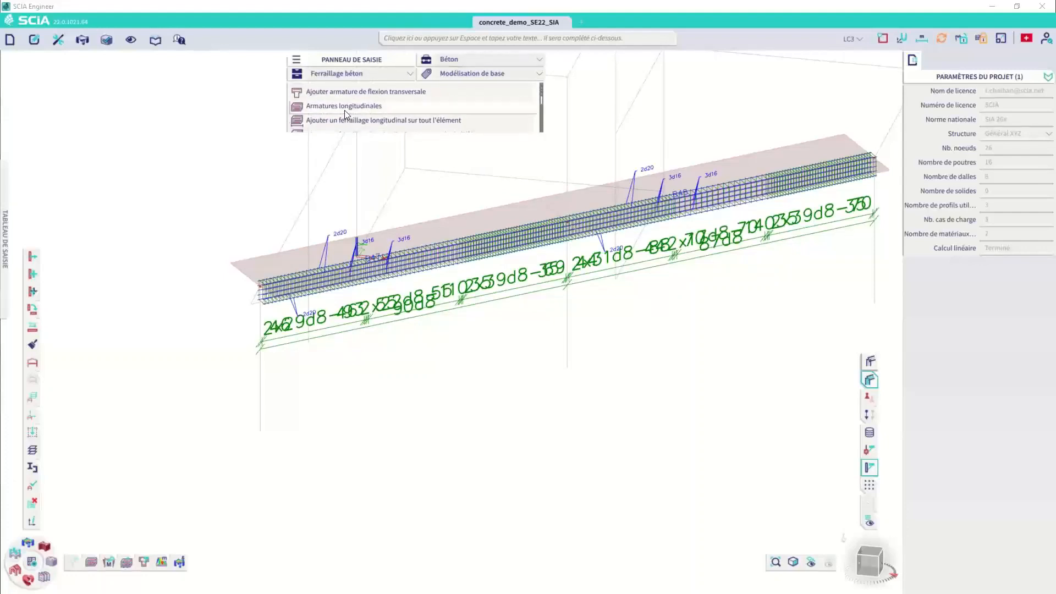
Step: Start longitudinal reinforcement on rib B47 and define its zone from 5.207 m to the rib's end at 7.810 m
{"action": "left_click", "coordinate": [344, 110]}
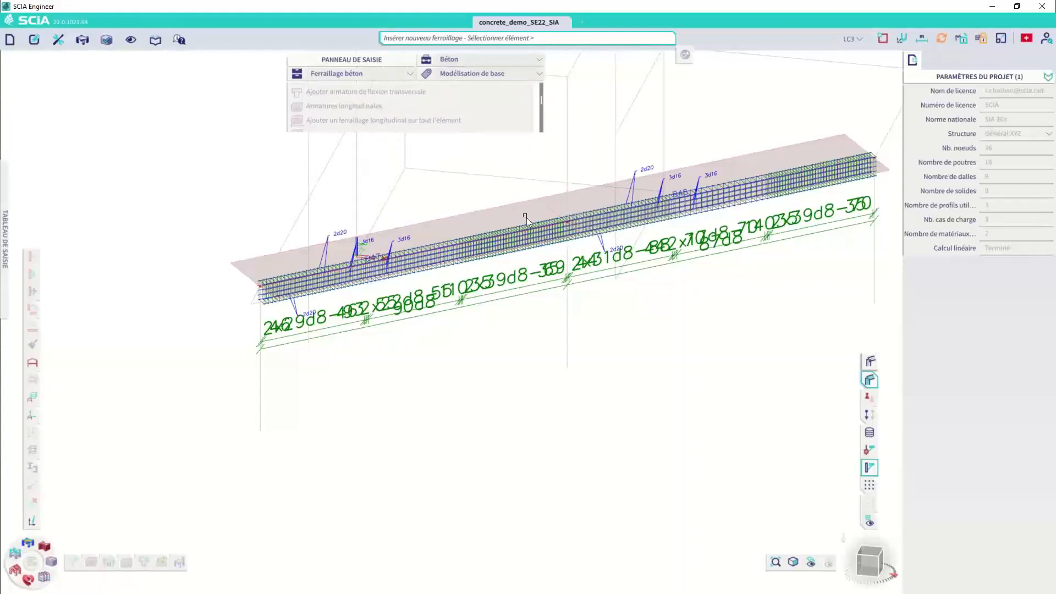
{"action": "left_click", "coordinate": [510, 207]}
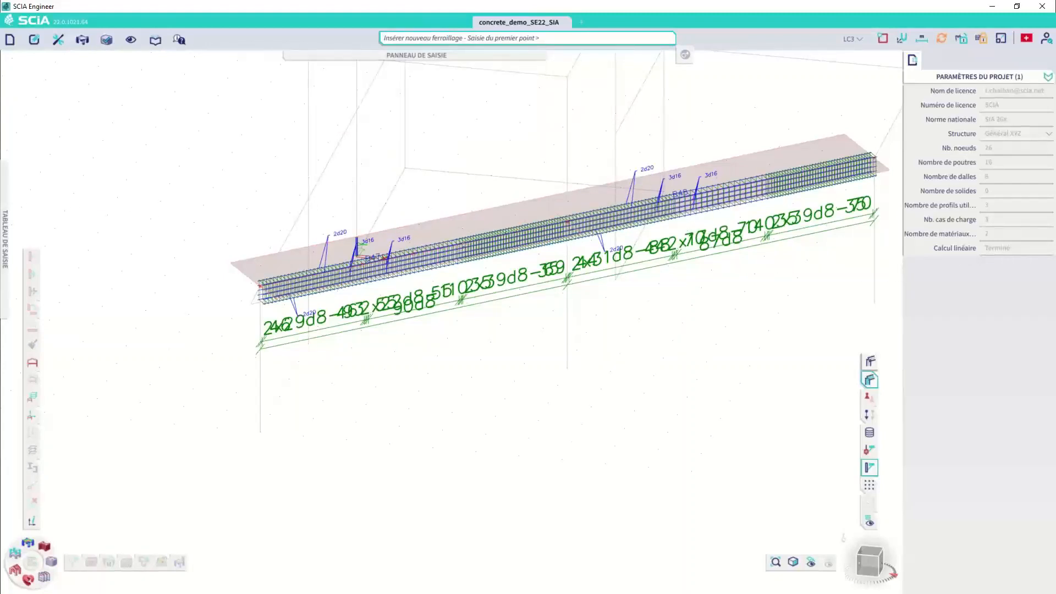
{"action": "left_click", "coordinate": [570, 225]}
{"action": "left_click", "coordinate": [571, 225]}
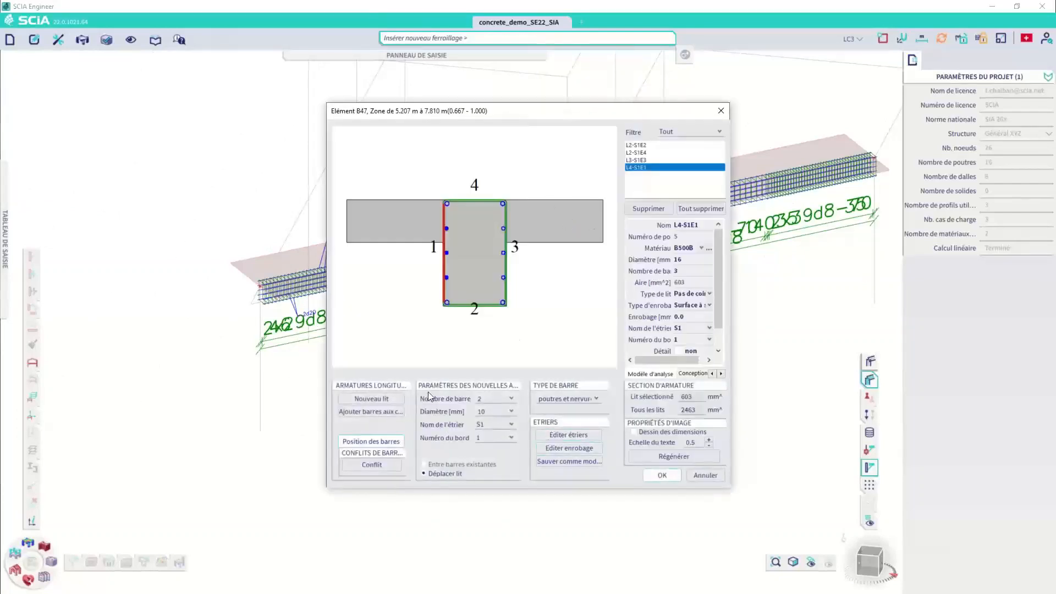
Step: Add a new layer of two 16 mm bars on edge 4 of stirrup S1 in rib B47, placed between the existing bars
{"action": "left_click", "coordinate": [511, 398]}
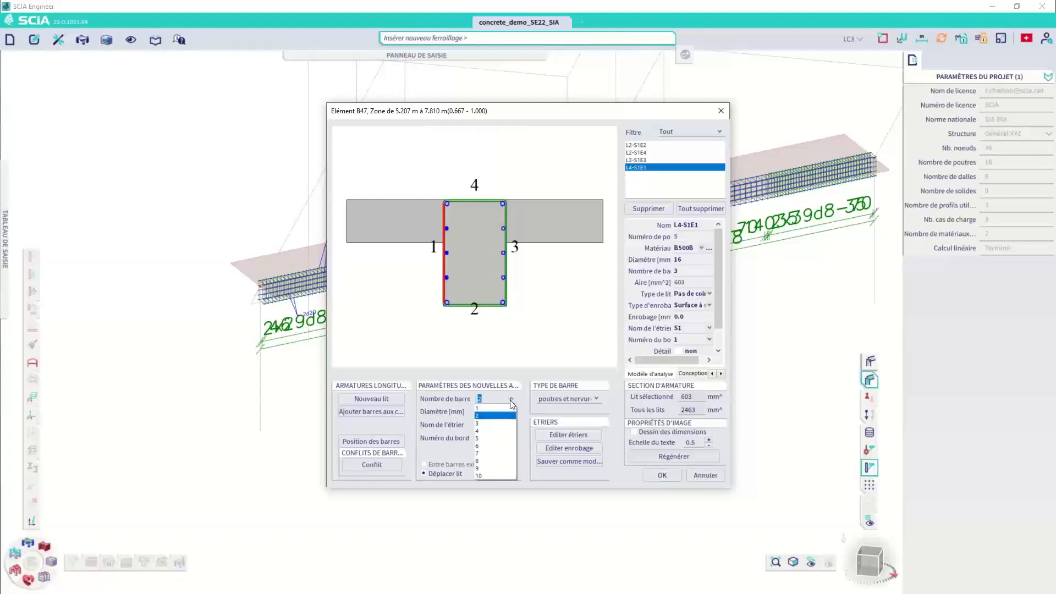
{"action": "left_click", "coordinate": [483, 416]}
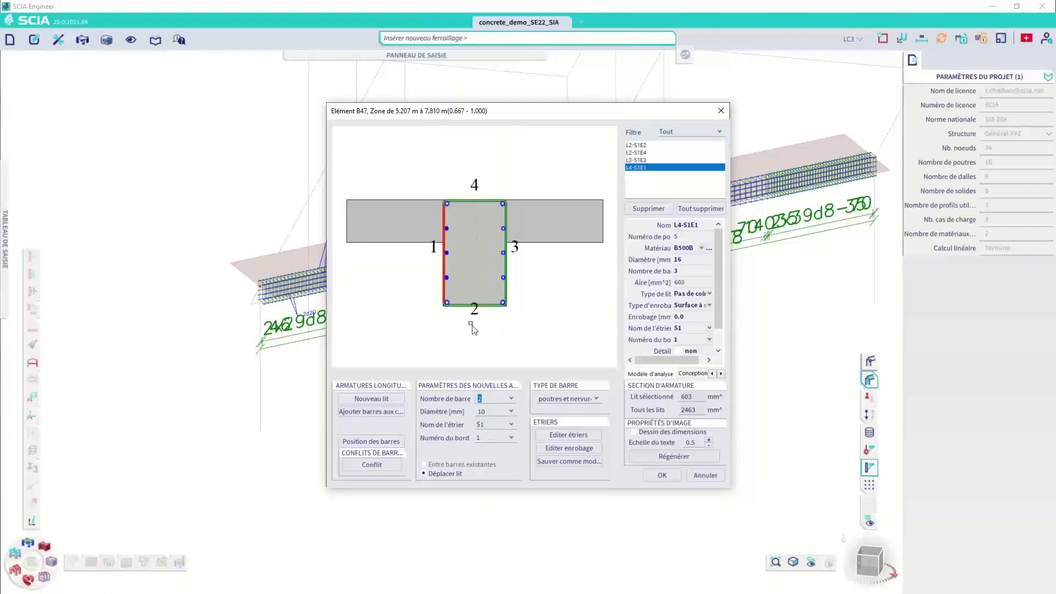
{"action": "left_click", "coordinate": [512, 411]}
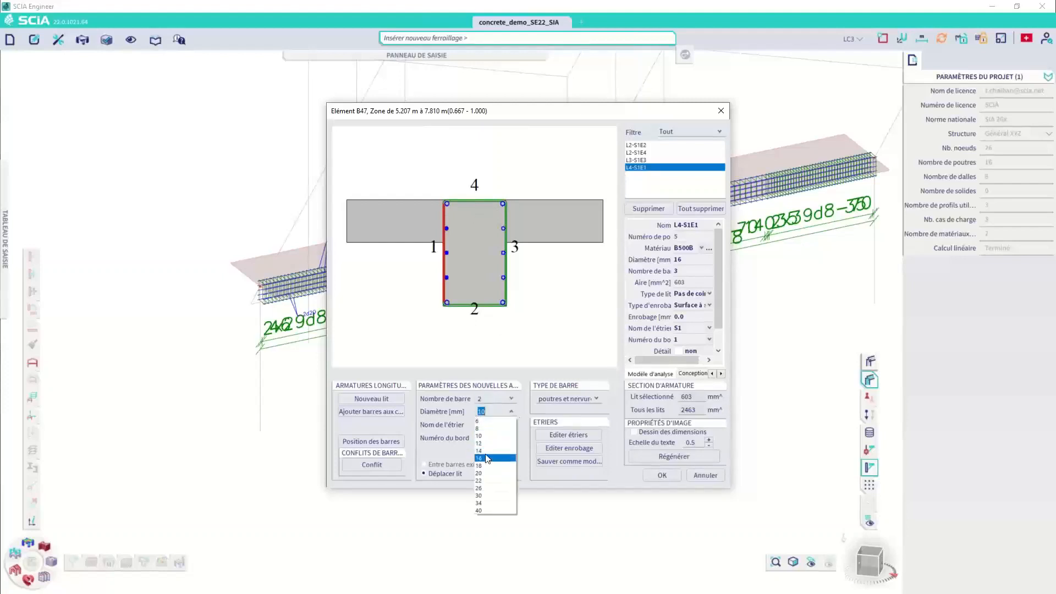
{"action": "left_click", "coordinate": [484, 459]}
{"action": "left_click", "coordinate": [492, 440]}
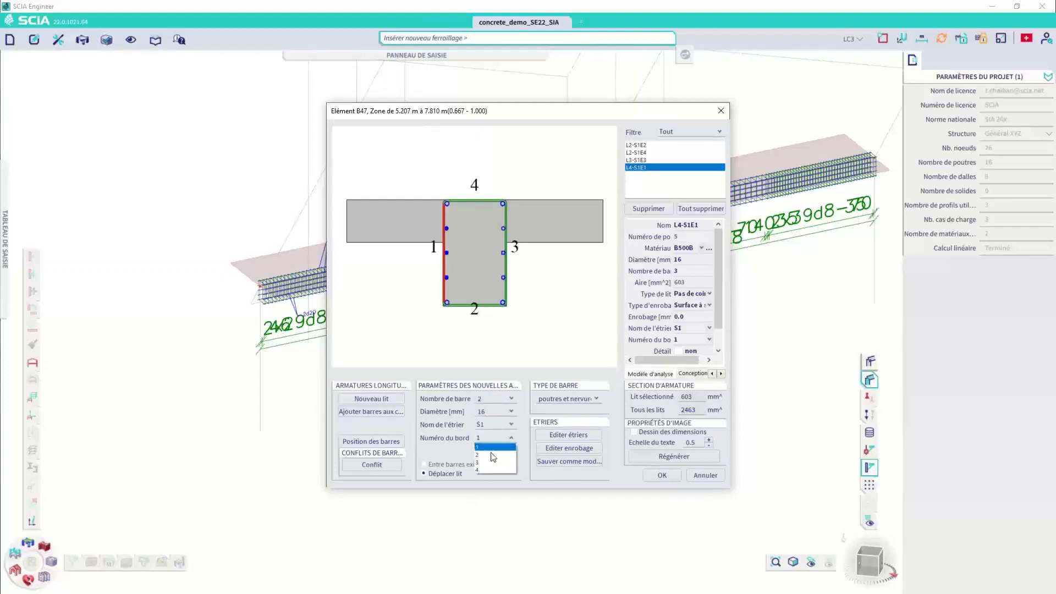
{"action": "left_click", "coordinate": [486, 468]}
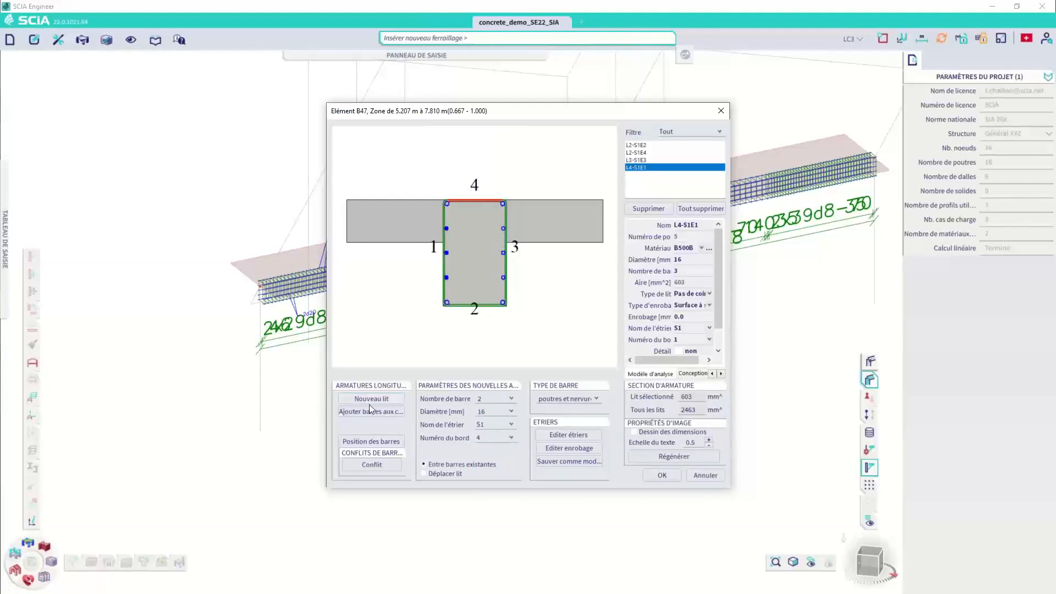
{"action": "left_click", "coordinate": [453, 467]}
{"action": "left_click", "coordinate": [372, 398]}
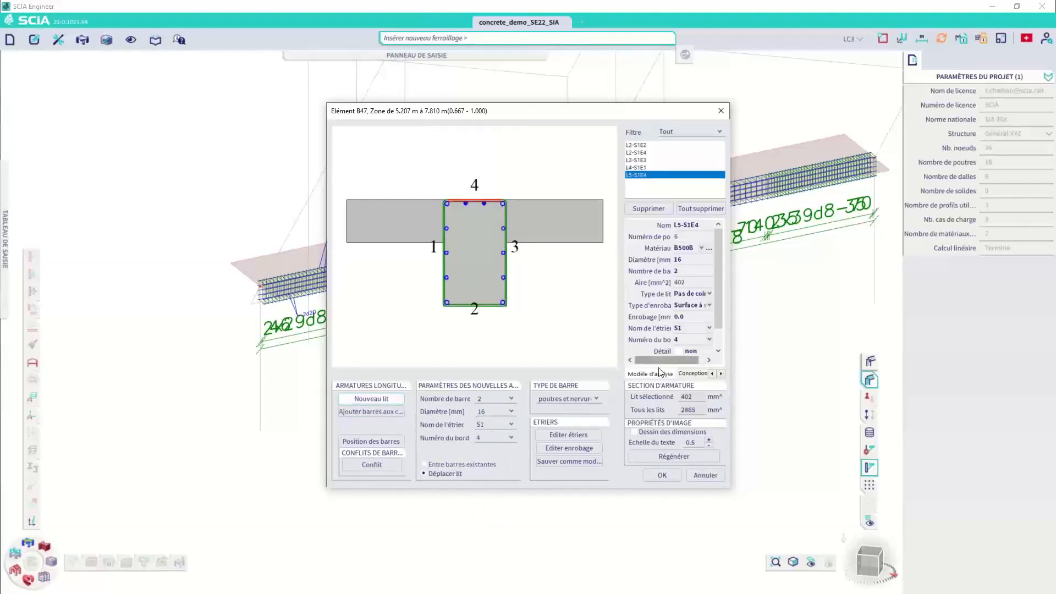
Step: Add a shifted layer of three 16 mm bars on edge 4 of rib B47 and accept with the reinforcement parameters "du modèle"
{"action": "left_click", "coordinate": [504, 400]}
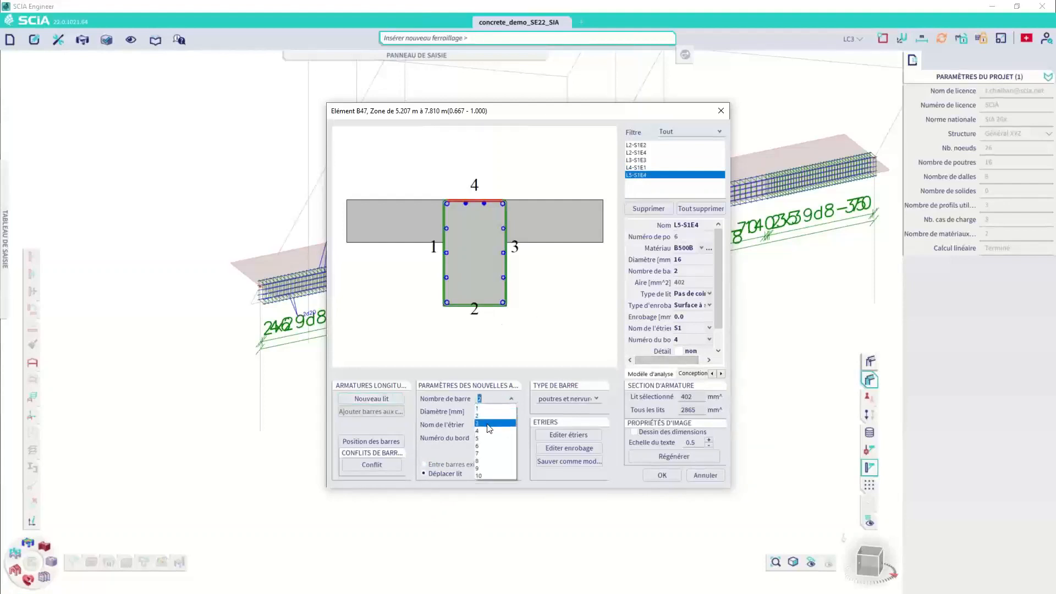
{"action": "left_click", "coordinate": [499, 413]}
{"action": "left_click", "coordinate": [499, 437]}
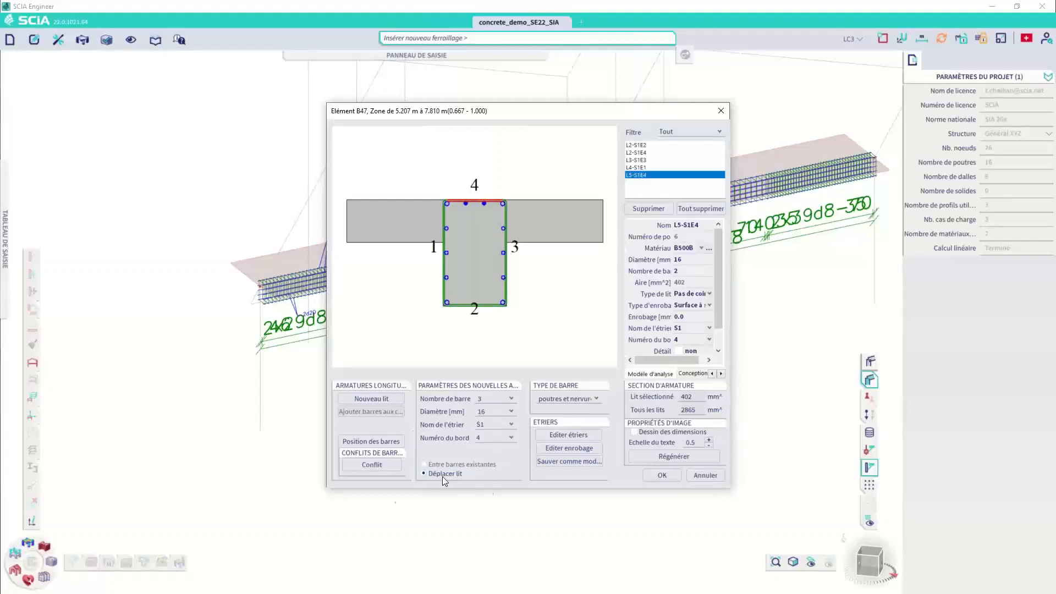
{"action": "left_click", "coordinate": [384, 399]}
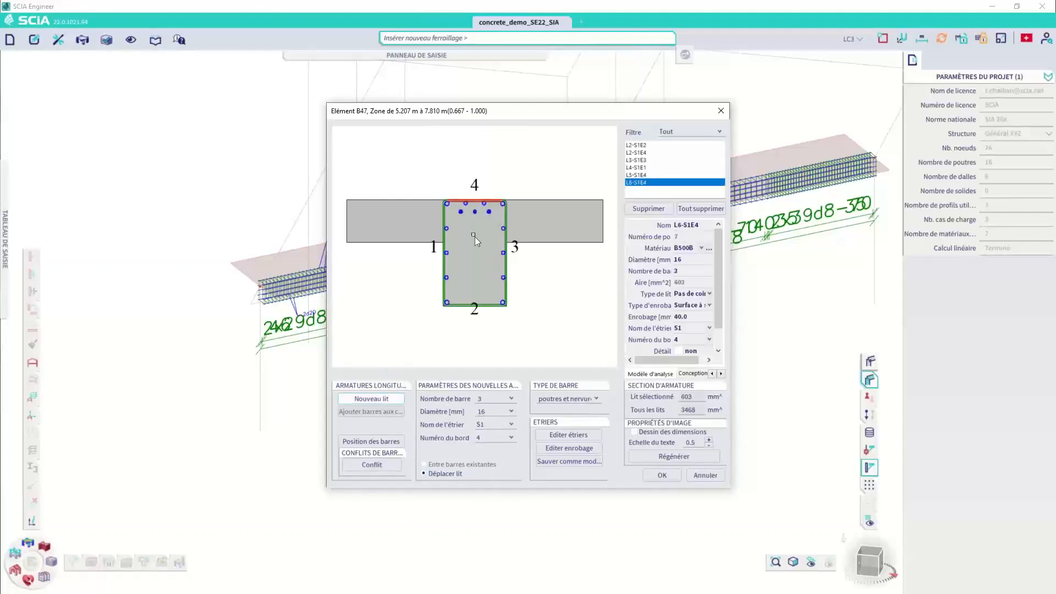
{"action": "left_click", "coordinate": [652, 475]}
{"action": "left_click", "coordinate": [550, 293]}
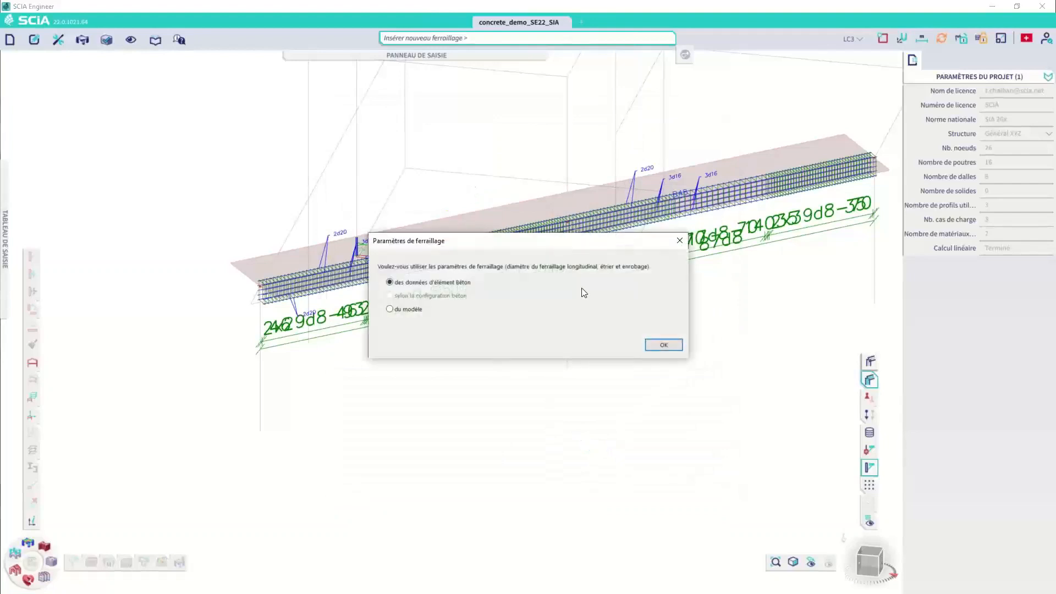
{"action": "left_click", "coordinate": [414, 312]}
{"action": "left_click", "coordinate": [655, 346]}
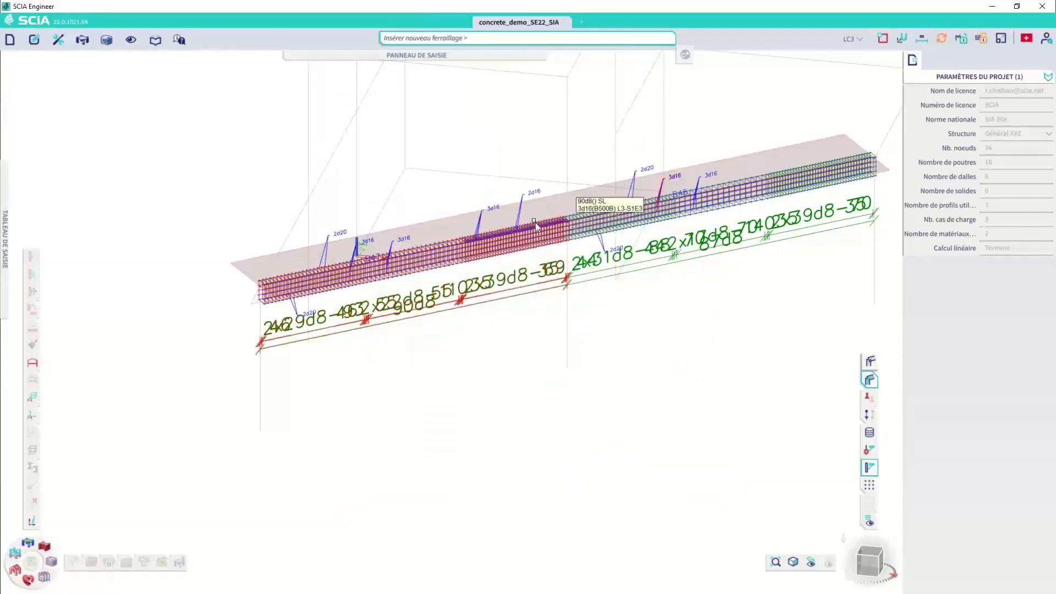
Step: Define a longitudinal reinforcement zone on rib B48 from its start at 0 m to 2.603 m
{"action": "scroll", "coordinate": [536, 223], "scroll_direction": "up", "scroll_amount": 8}
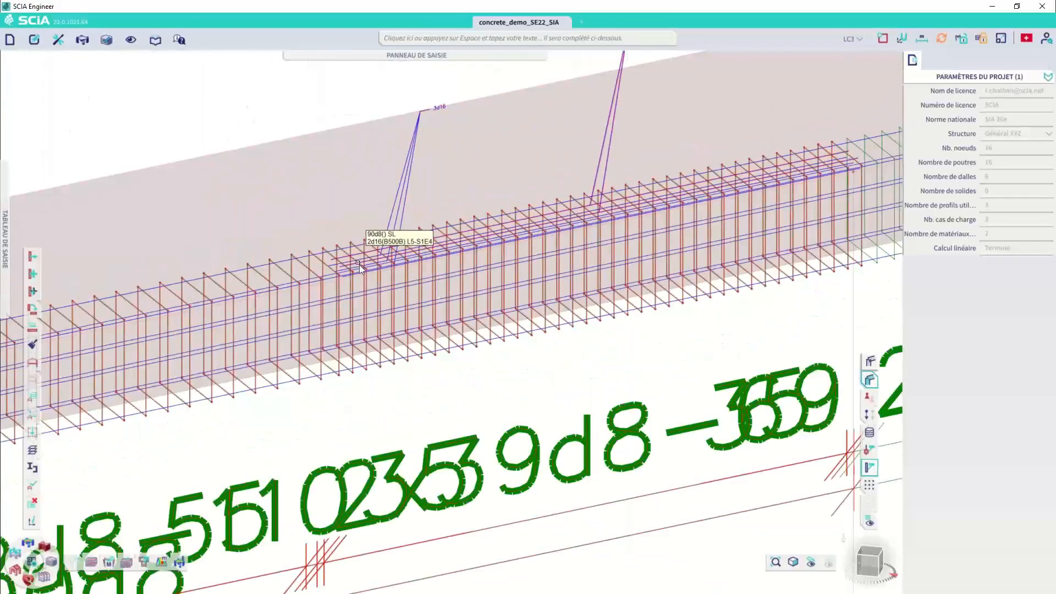
{"action": "scroll", "coordinate": [359, 266], "scroll_direction": "down", "scroll_amount": 3}
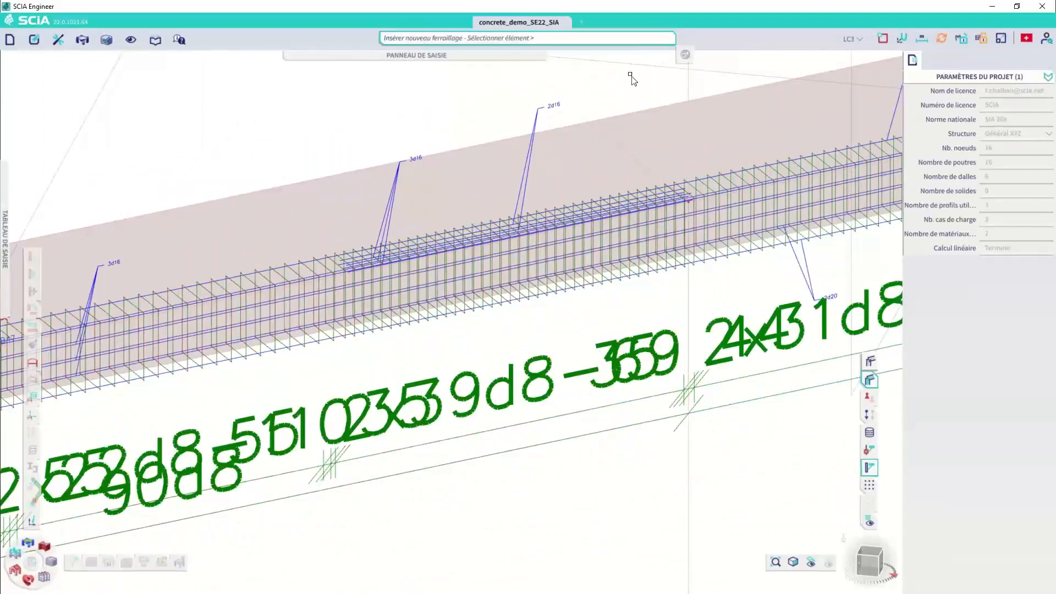
{"action": "left_click", "coordinate": [687, 201]}
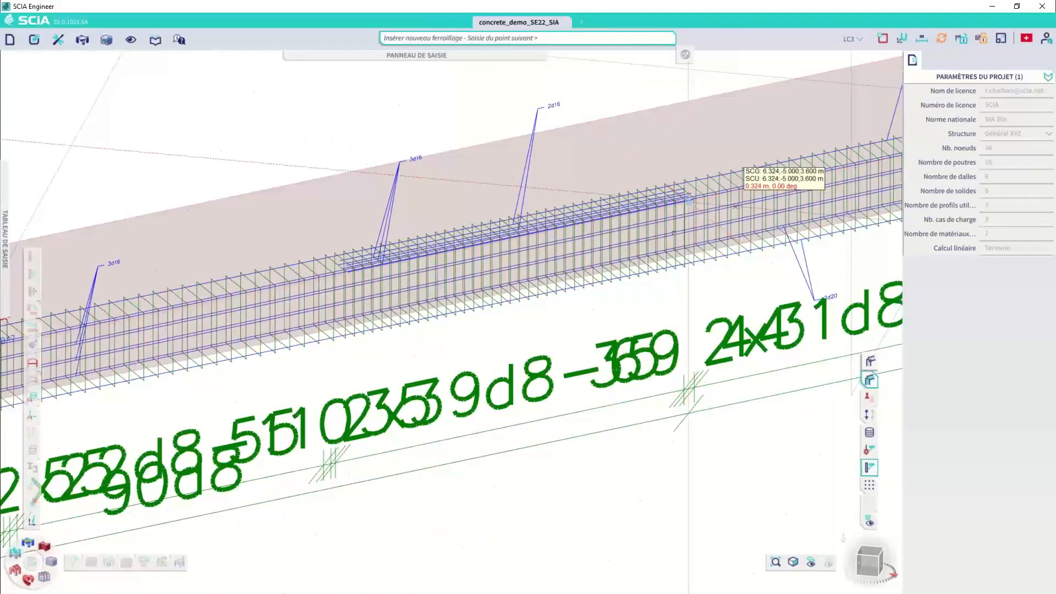
{"action": "scroll", "coordinate": [715, 231], "scroll_direction": "down", "scroll_amount": 3}
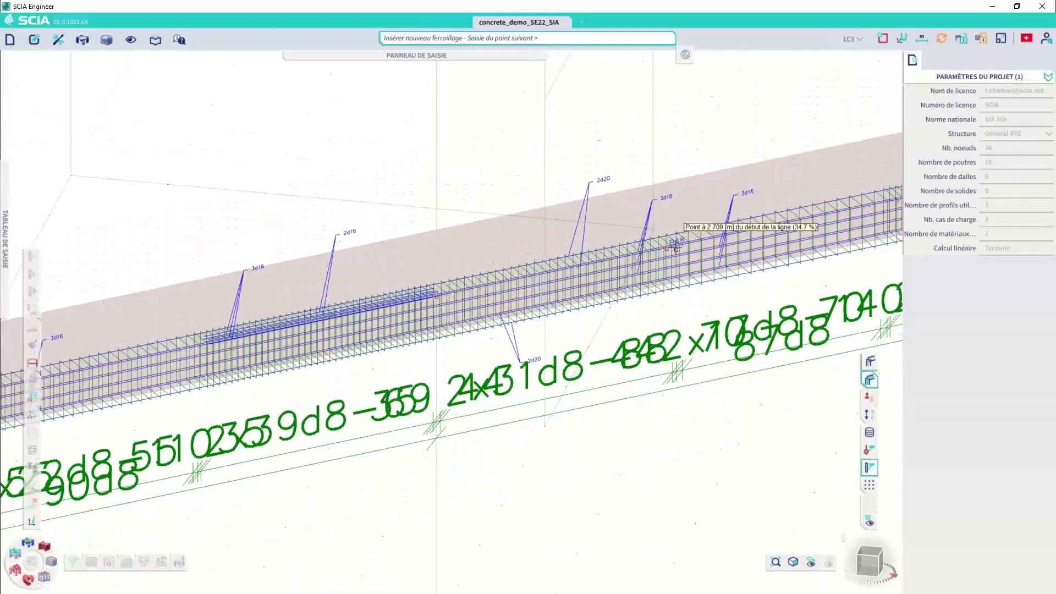
{"action": "left_click", "coordinate": [676, 248]}
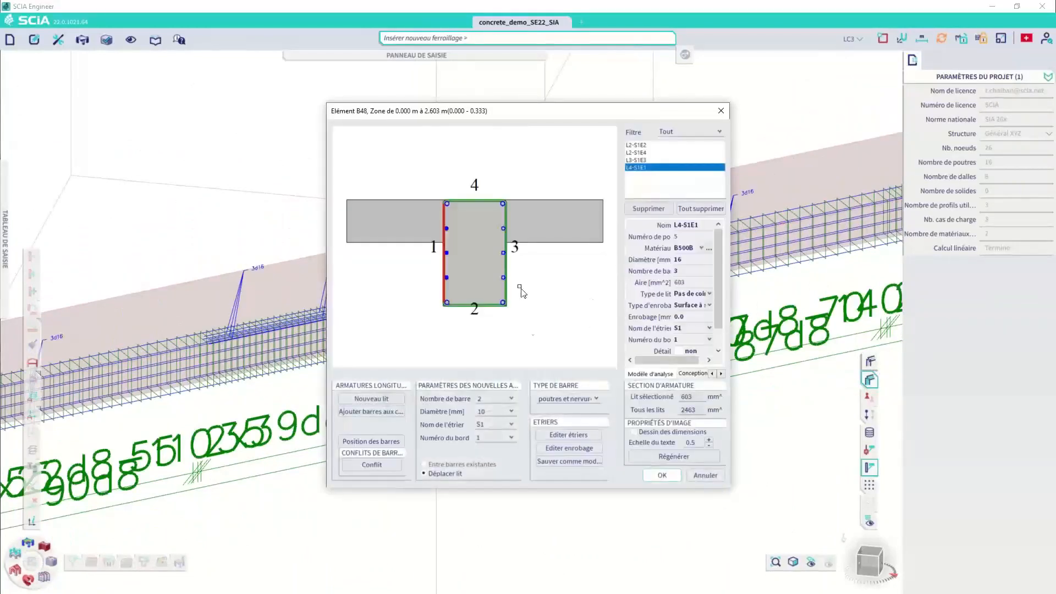
Step: Add a new layer of two 16 mm bars between the existing bars on edge 4 of stirrup S1 in rib B48
{"action": "left_click", "coordinate": [511, 411]}
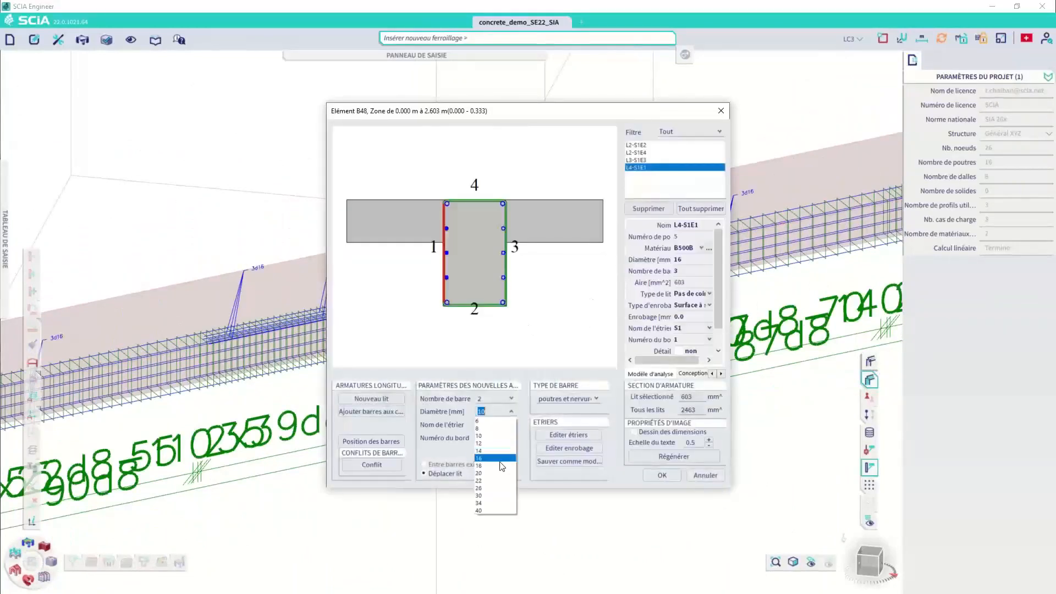
{"action": "left_click", "coordinate": [502, 458]}
{"action": "left_click", "coordinate": [503, 437]}
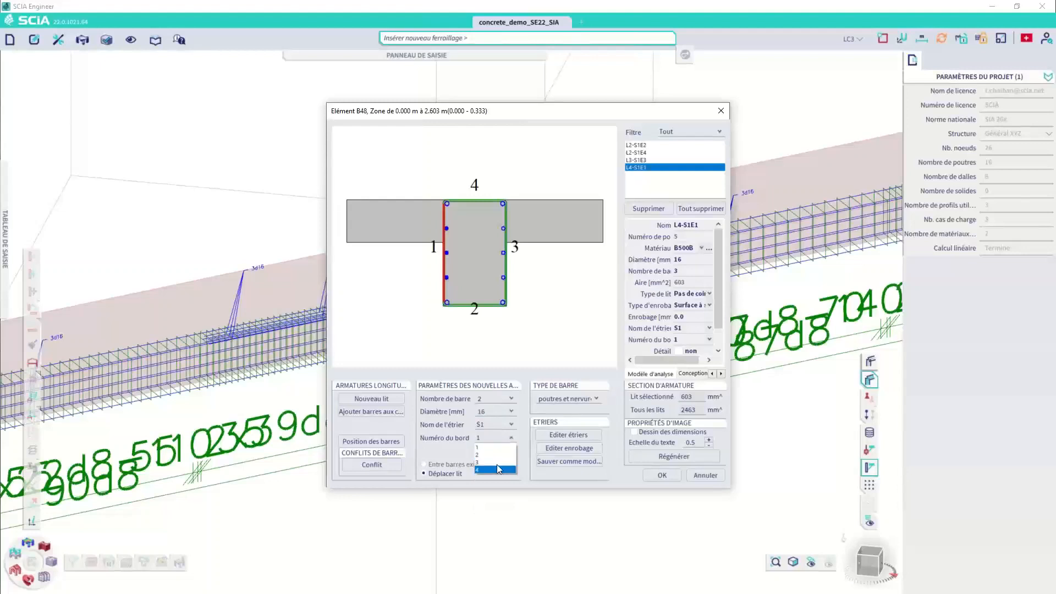
{"action": "left_click", "coordinate": [498, 469]}
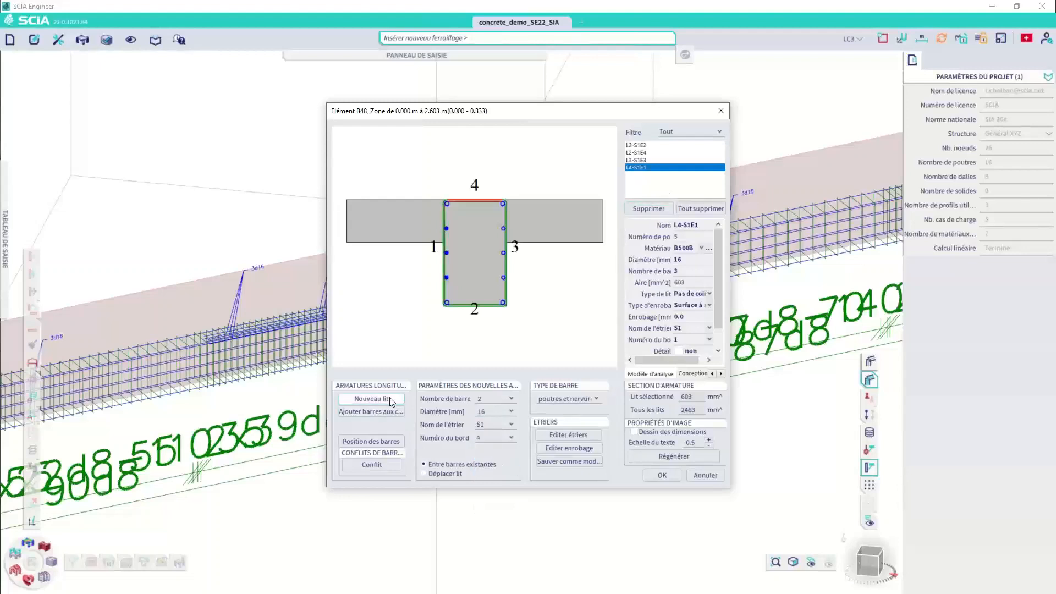
{"action": "left_click", "coordinate": [371, 399]}
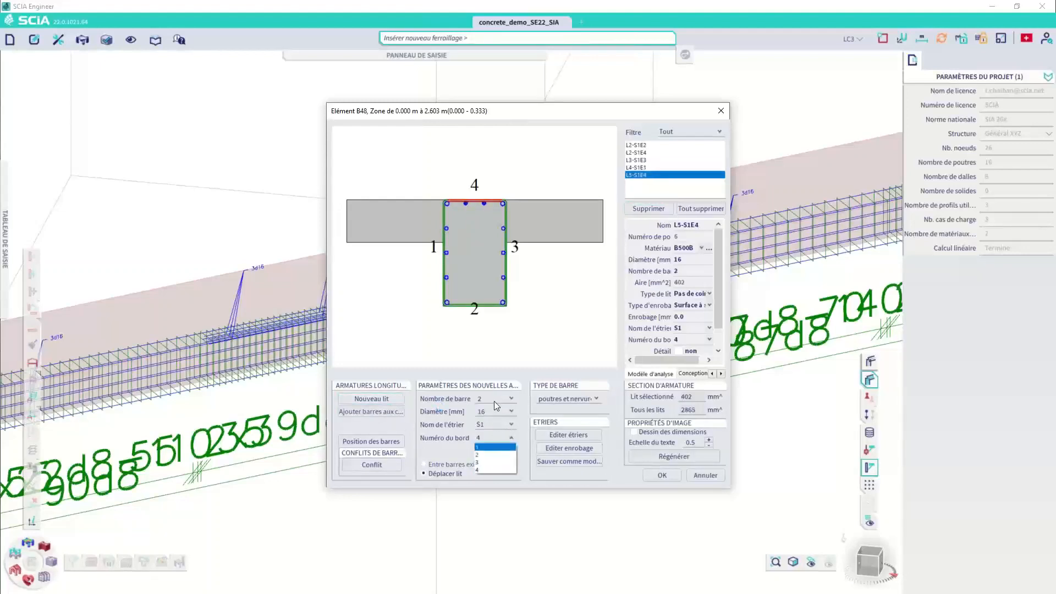
Step: Add a shifted layer of three 16 mm bars on edge 4 of rib B48 and accept with the reinforcement parameters "du modèle"
{"action": "left_click", "coordinate": [503, 398]}
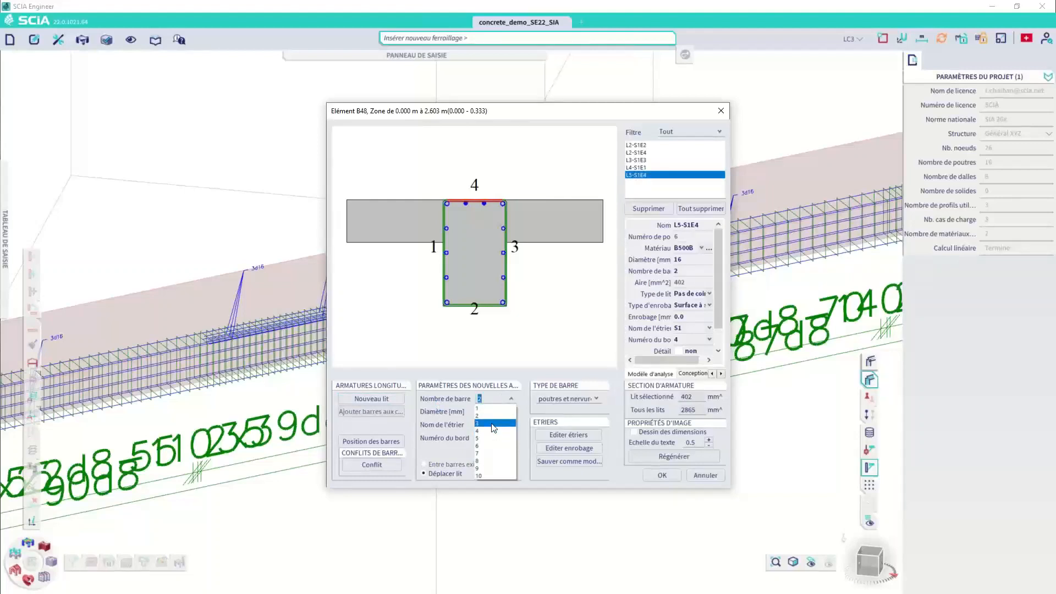
{"action": "left_click", "coordinate": [487, 424]}
{"action": "left_click", "coordinate": [384, 400]}
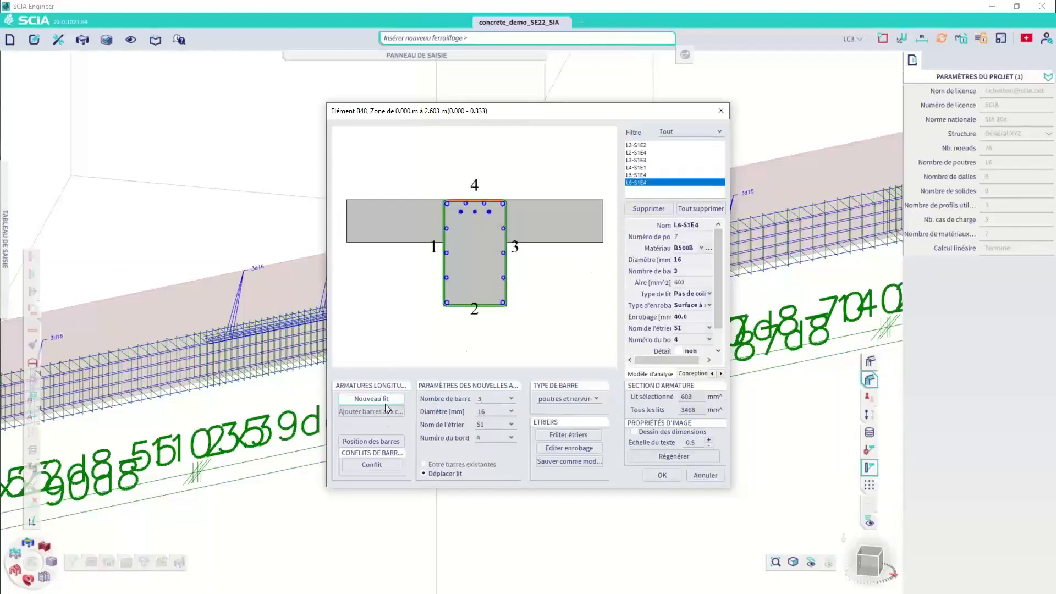
{"action": "left_click", "coordinate": [662, 475]}
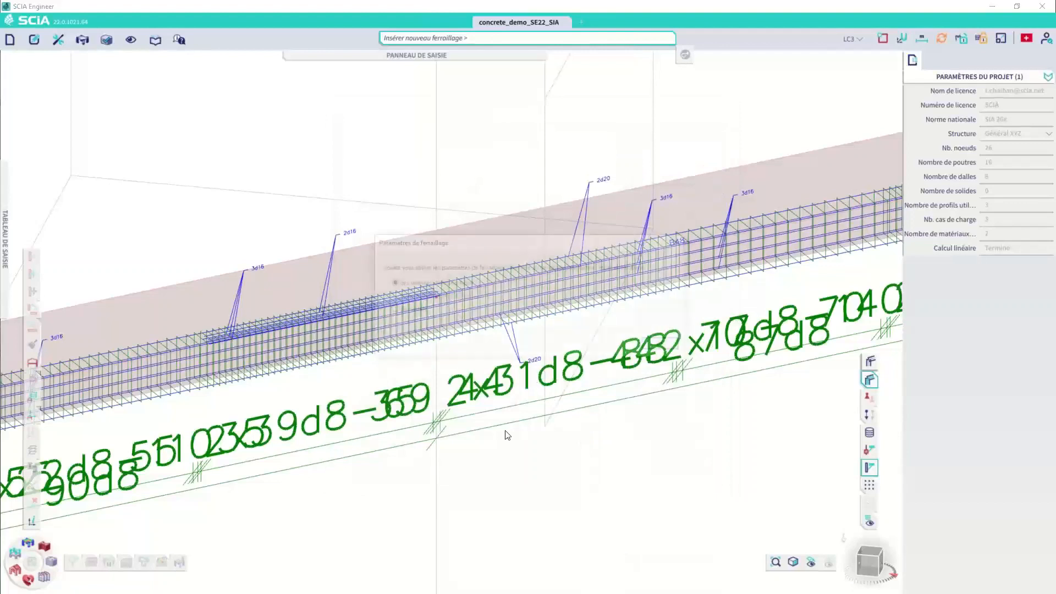
{"action": "left_click", "coordinate": [408, 310]}
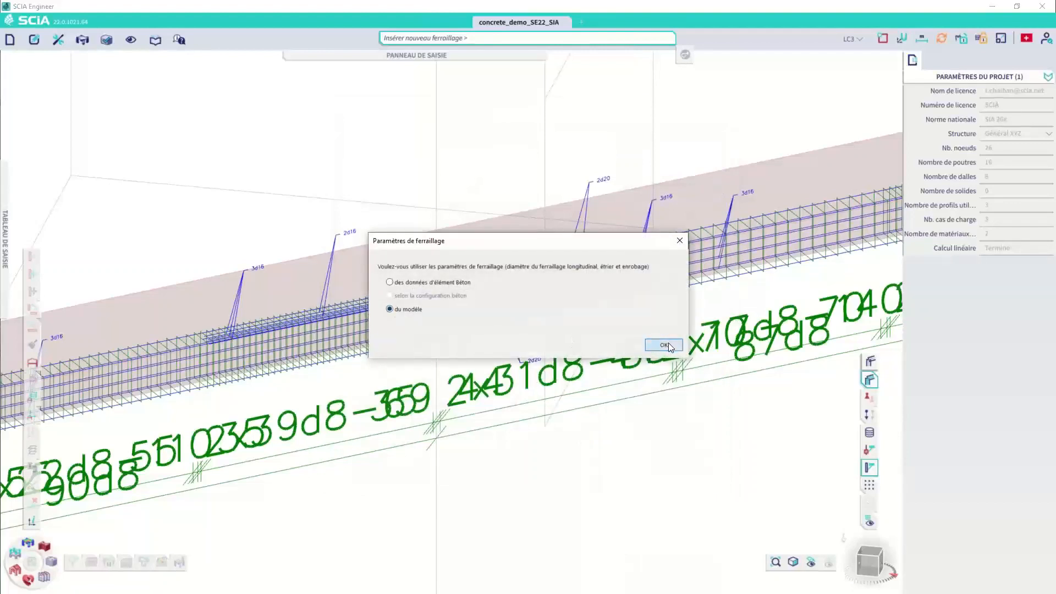
{"action": "left_click", "coordinate": [666, 344]}
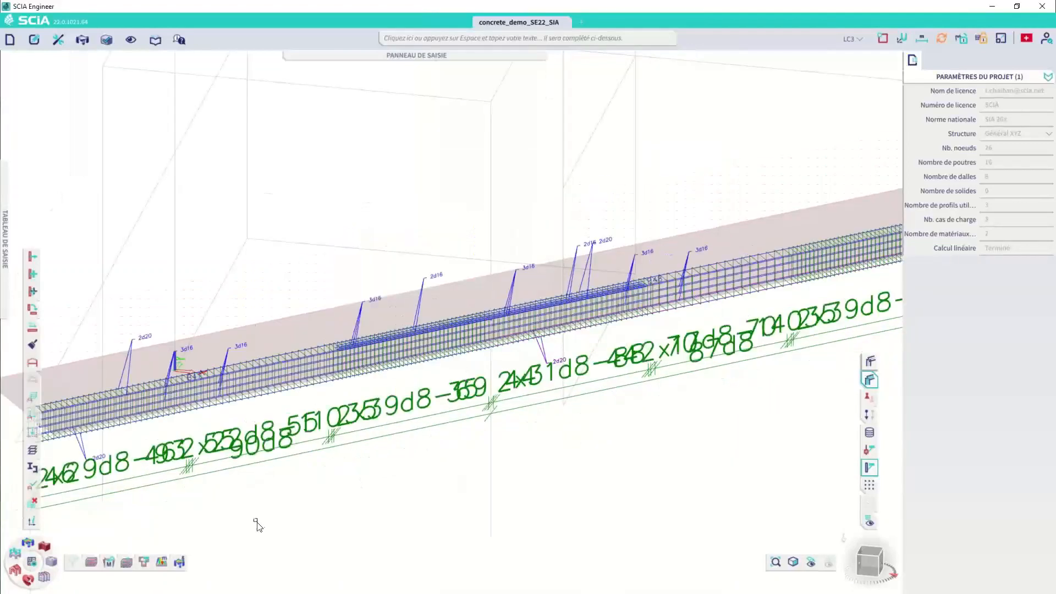
Step: Define a longitudinal reinforcement zone on rib B47 from 2.603 m to 5.207 m
{"action": "mouse_move", "coordinate": [477, 65]}
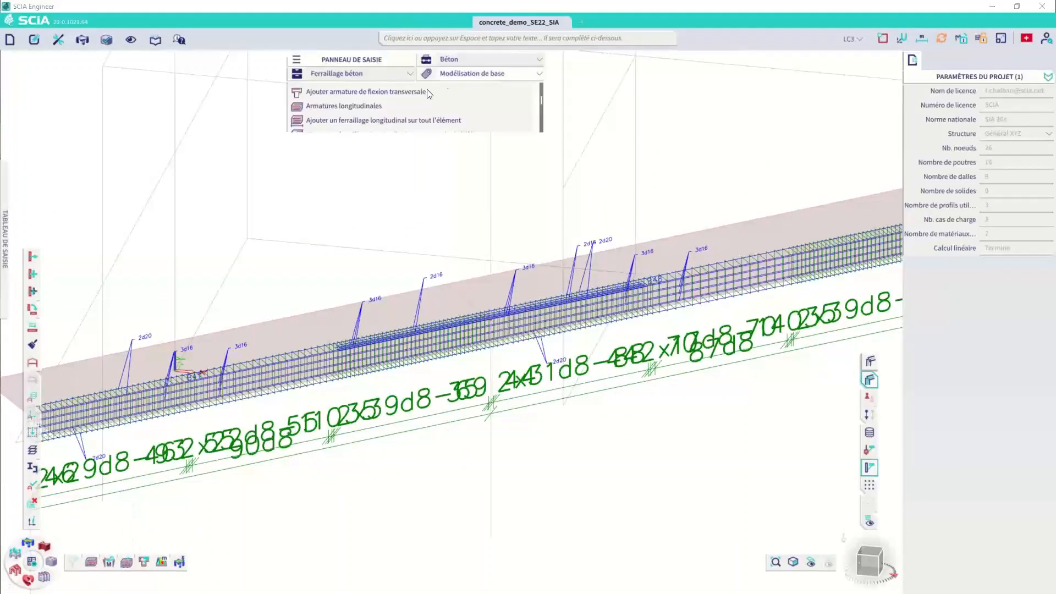
{"action": "left_click", "coordinate": [385, 106]}
{"action": "scroll", "coordinate": [570, 236], "scroll_direction": "down", "scroll_amount": 5}
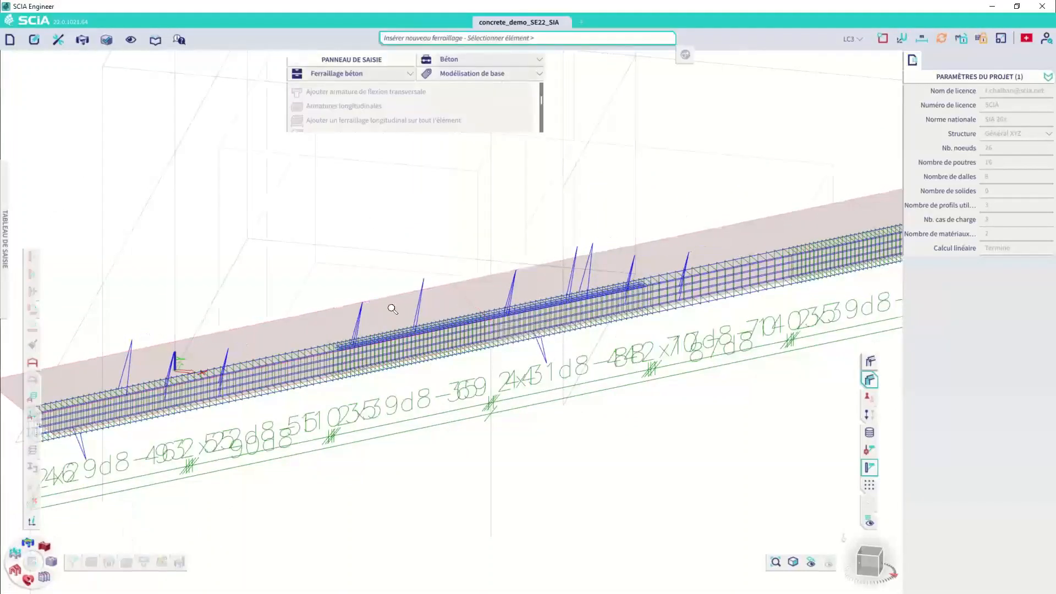
{"action": "left_click", "coordinate": [356, 318]}
{"action": "scroll", "coordinate": [356, 318], "scroll_direction": "up", "scroll_amount": 3}
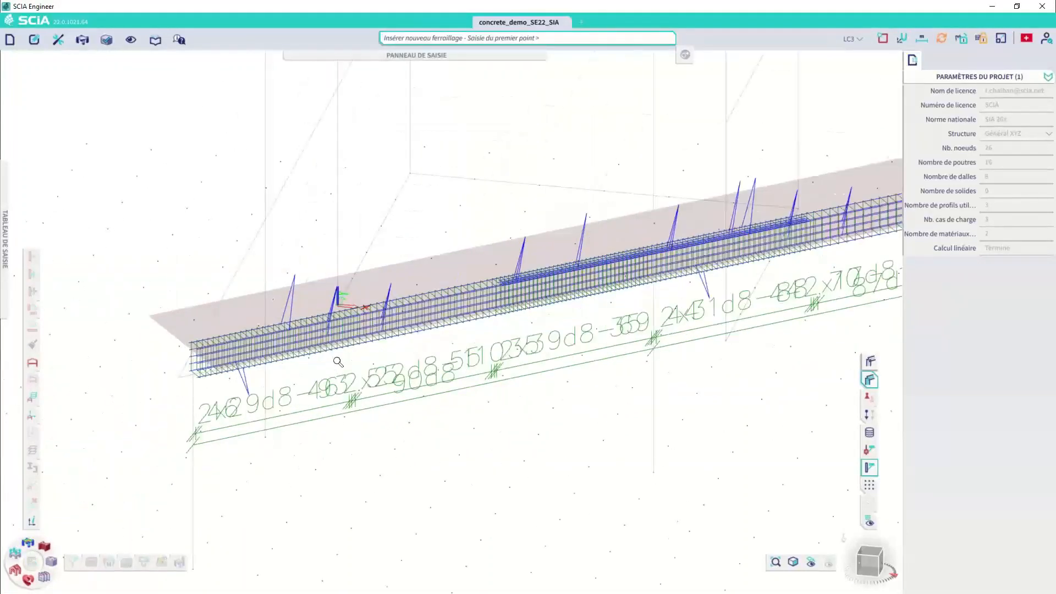
{"action": "left_click", "coordinate": [501, 285]}
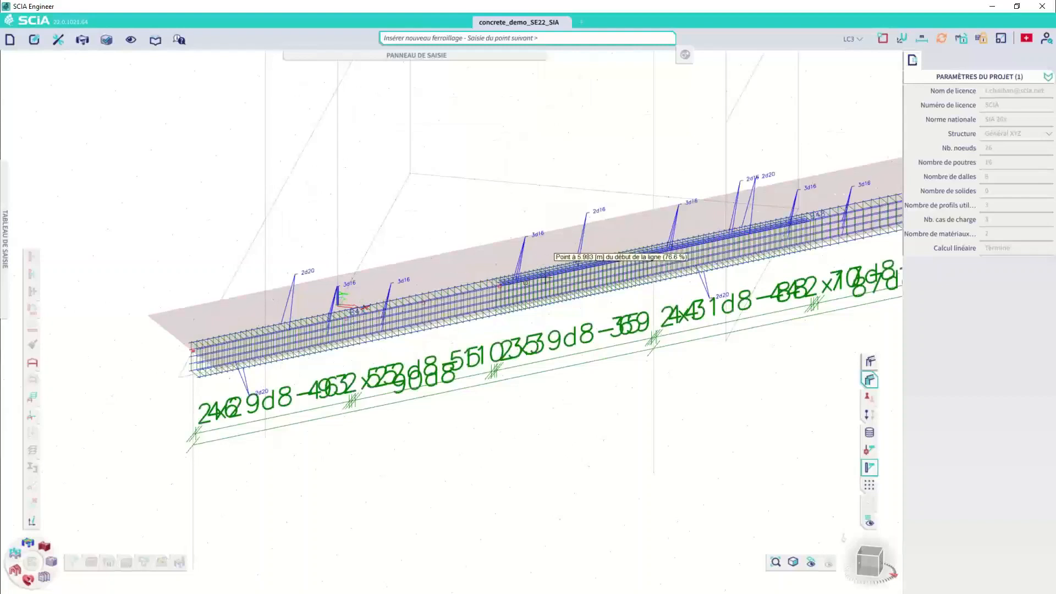
{"action": "left_click", "coordinate": [588, 286]}
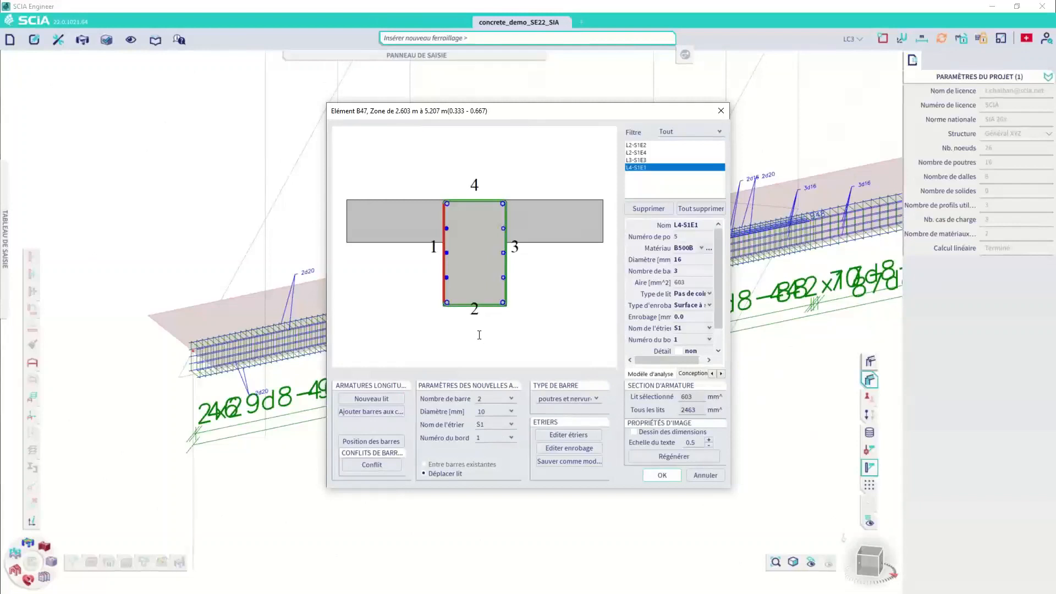
Step: Add a new layer of two 16 mm bars on edge 2 of stirrup S1 in rib B47 and accept with the reinforcement parameters "du modèle"
{"action": "left_click", "coordinate": [510, 434]}
{"action": "left_click", "coordinate": [487, 455]}
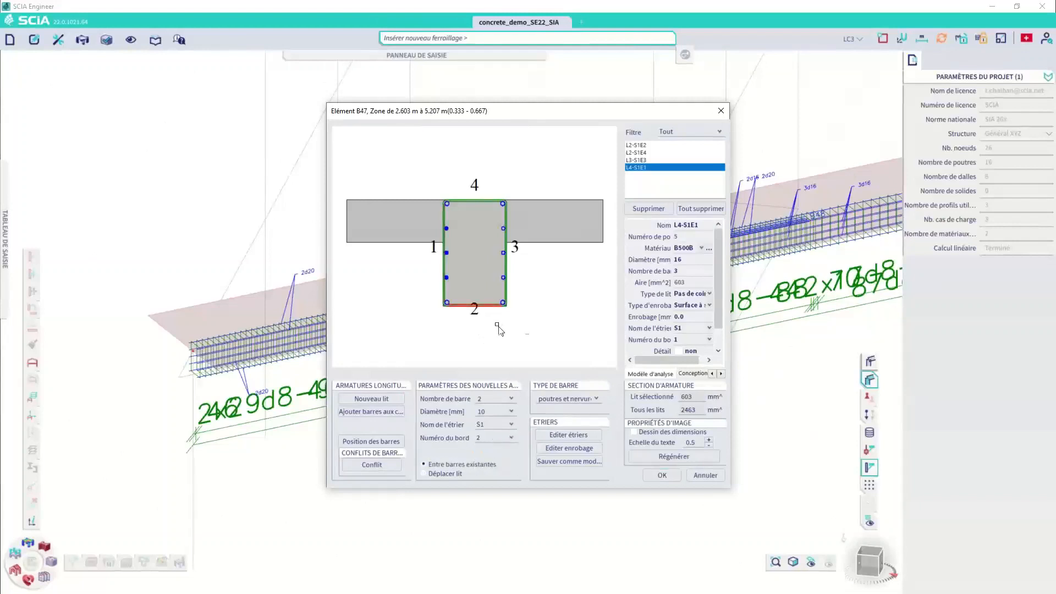
{"action": "left_click", "coordinate": [511, 412]}
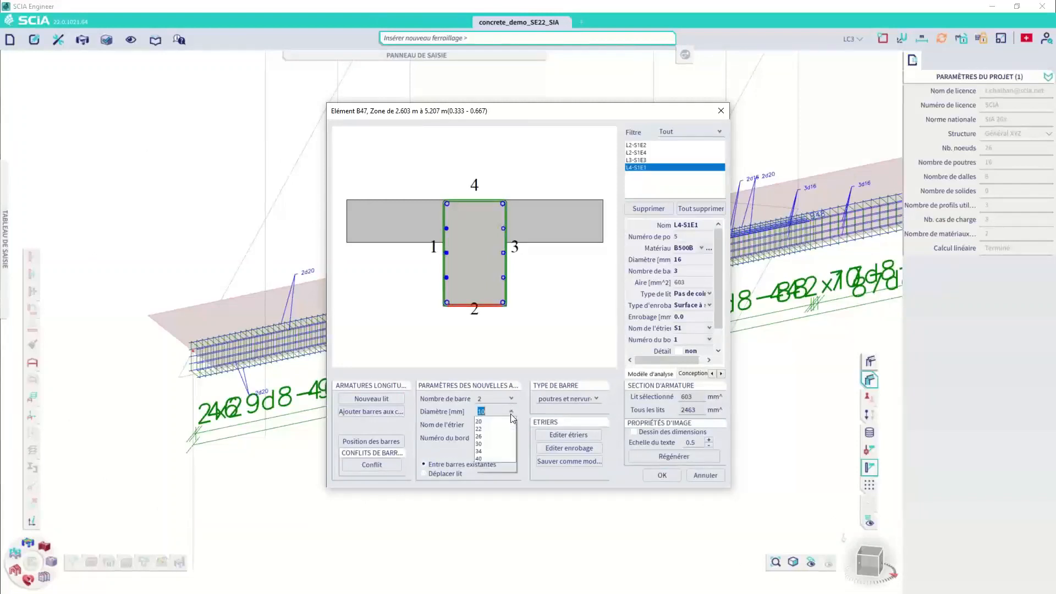
{"action": "left_click", "coordinate": [496, 462]}
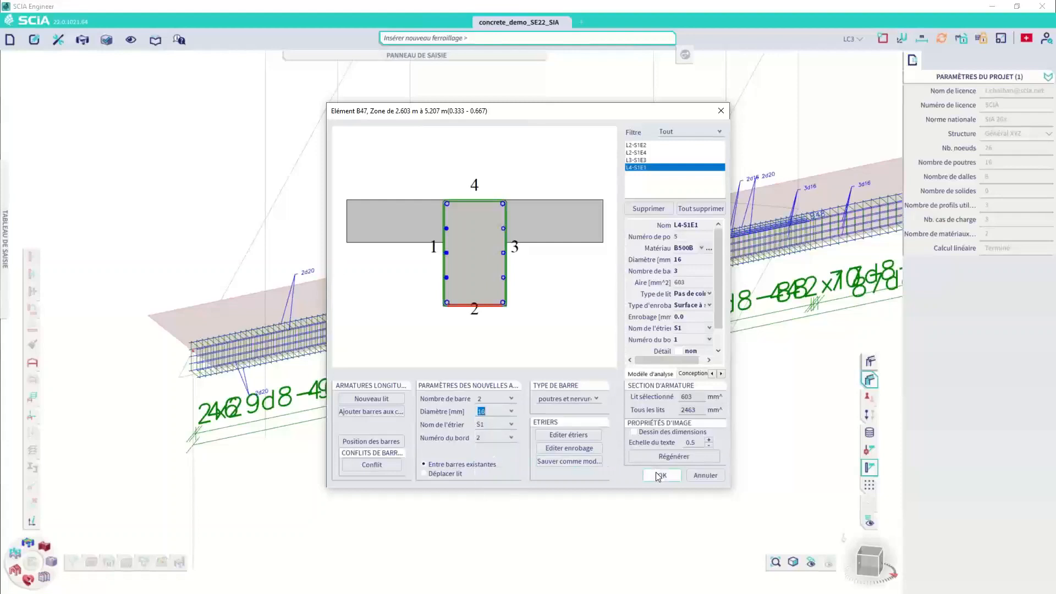
{"action": "left_click", "coordinate": [371, 399]}
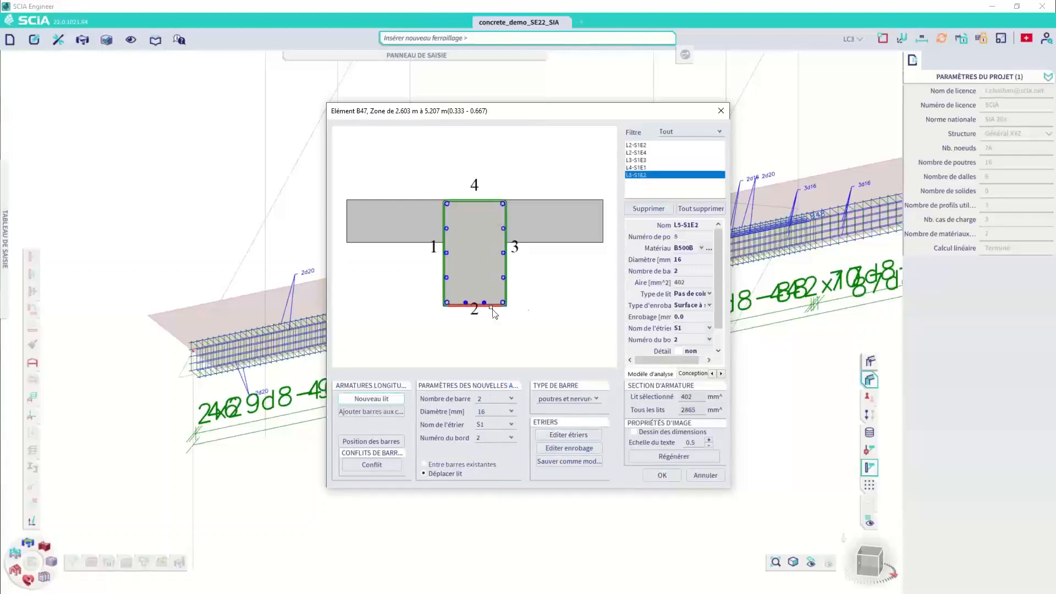
{"action": "left_click", "coordinate": [662, 475]}
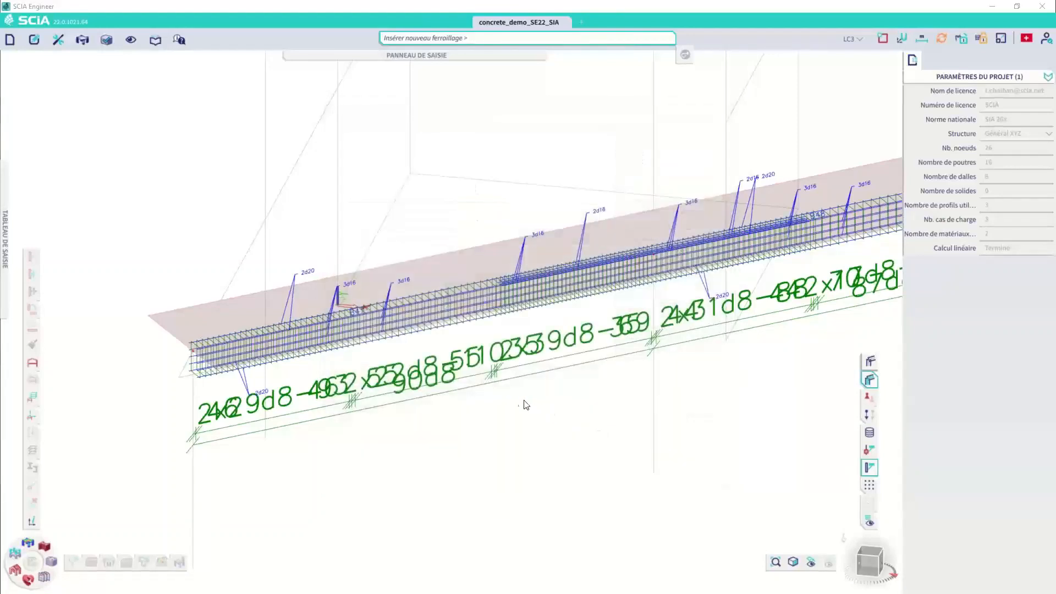
{"action": "left_click", "coordinate": [396, 311]}
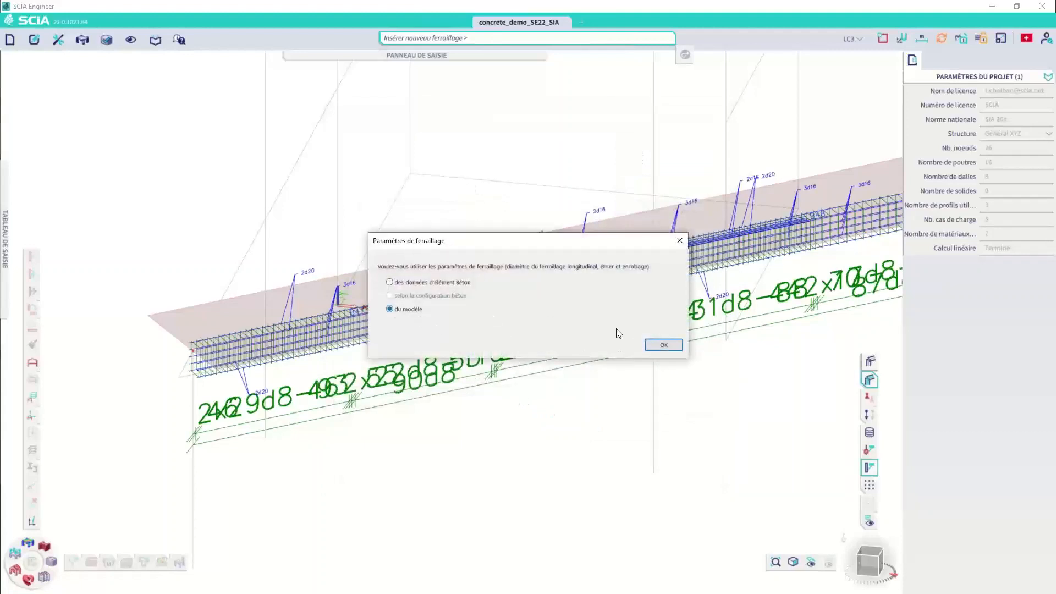
{"action": "left_click", "coordinate": [663, 346]}
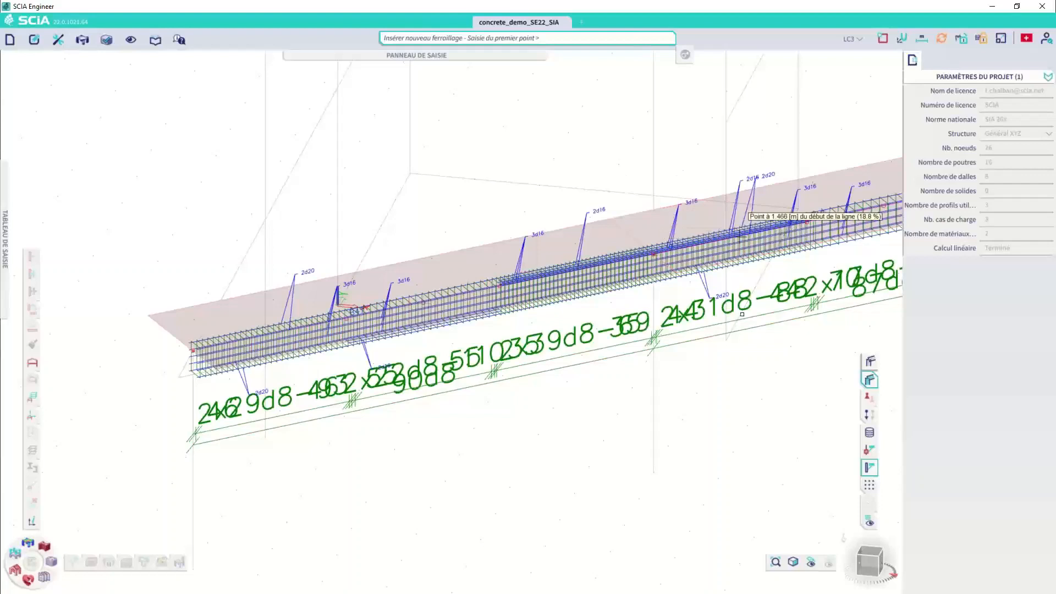
Step: Define a longitudinal reinforcement zone on rib B48 from 2.603 m to 5.207 m
{"action": "scroll", "coordinate": [786, 251], "scroll_direction": "down", "scroll_amount": 2}
{"action": "left_click", "coordinate": [789, 251]}
{"action": "middle_click_drag", "start_coordinate": [789, 251], "coordinate": [489, 366]}
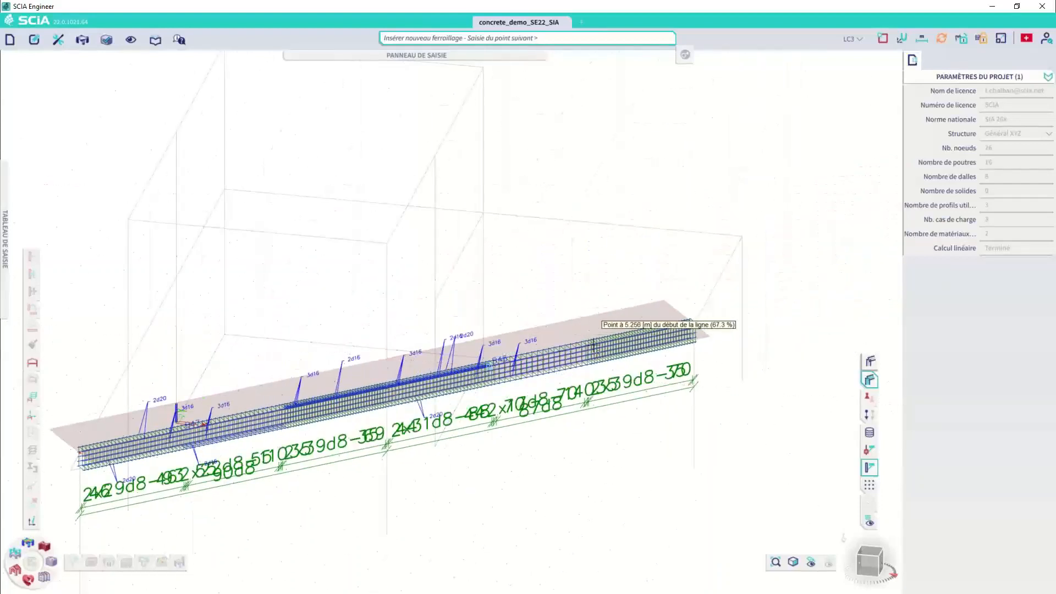
{"action": "left_click", "coordinate": [592, 346]}
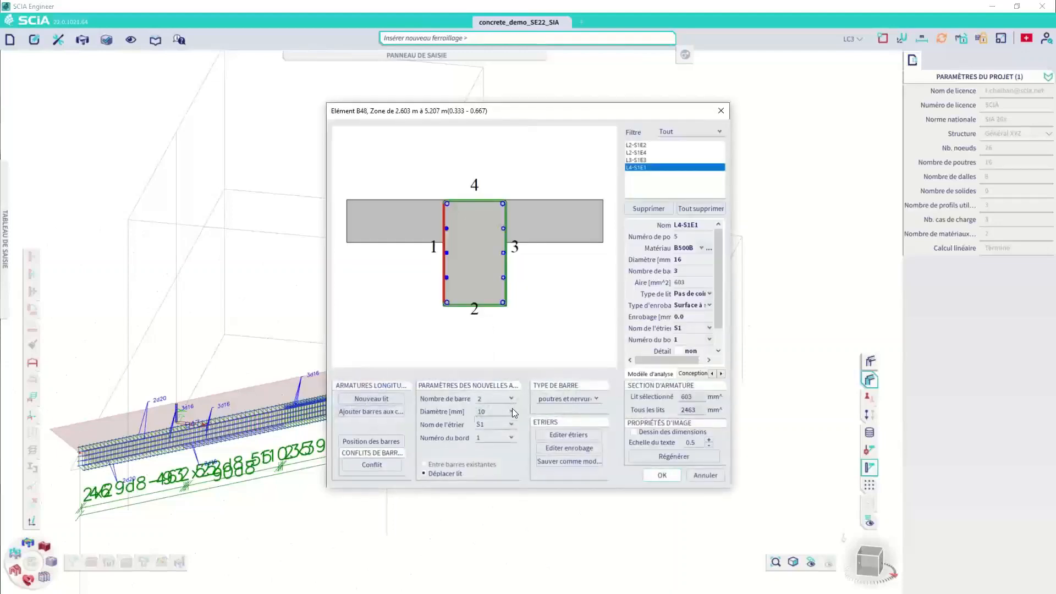
Step: Add a new layer of two 16 mm bars on edge 2 of stirrup S1 in rib B48 and accept with the reinforcement parameters "du modèle"
{"action": "left_click", "coordinate": [512, 412]}
{"action": "left_click", "coordinate": [510, 438]}
{"action": "left_click", "coordinate": [510, 438]}
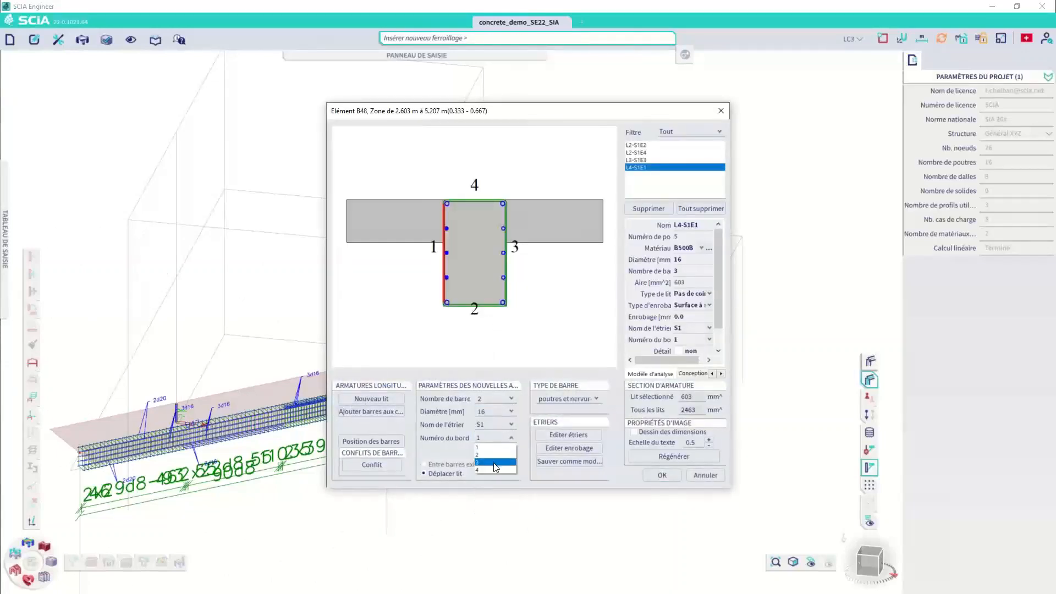
{"action": "left_click", "coordinate": [487, 455]}
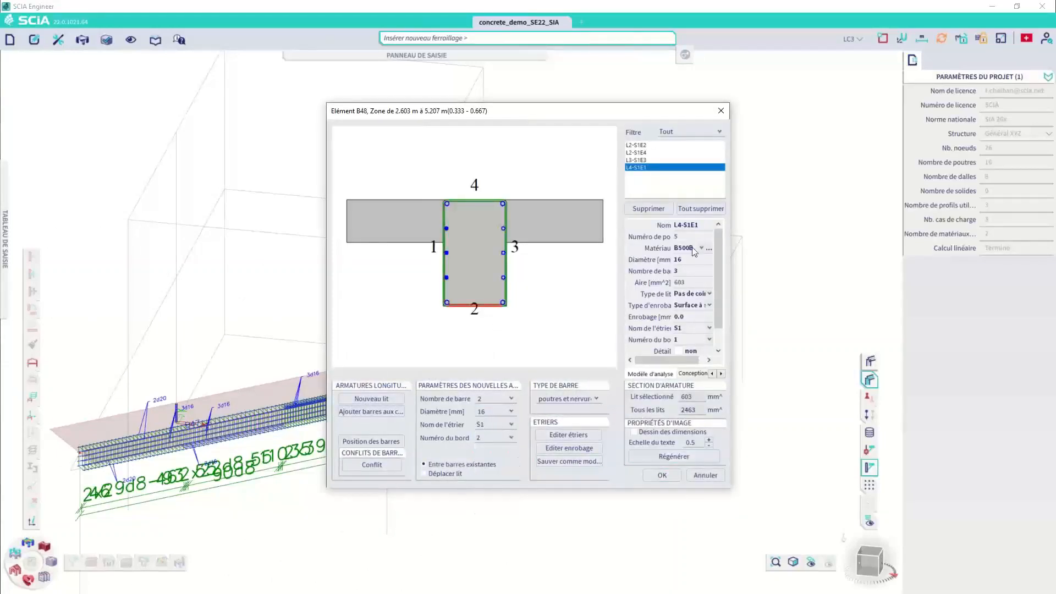
{"action": "left_click", "coordinate": [372, 399]}
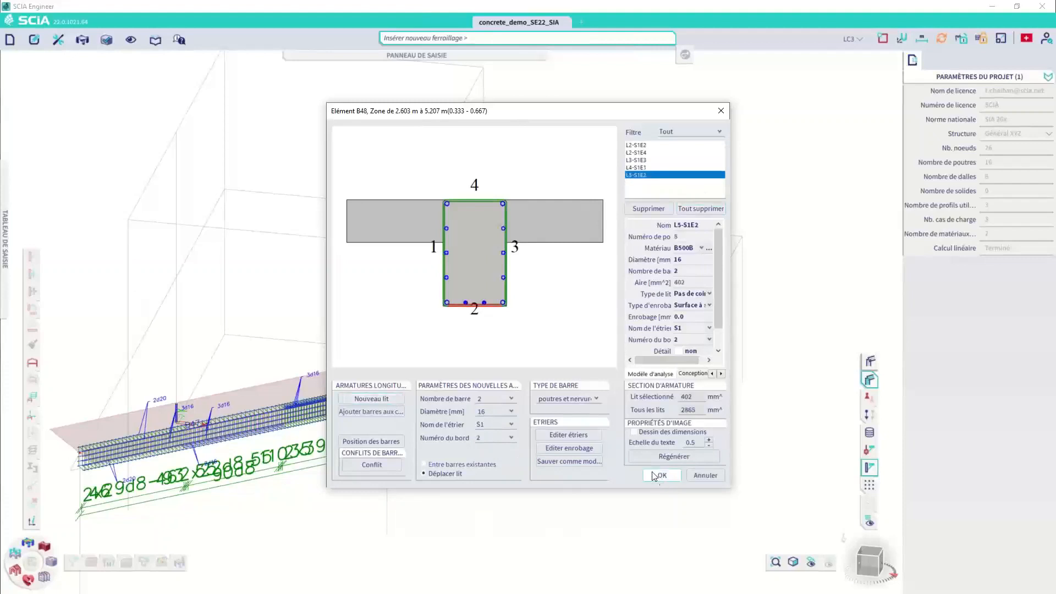
{"action": "left_click", "coordinate": [663, 476]}
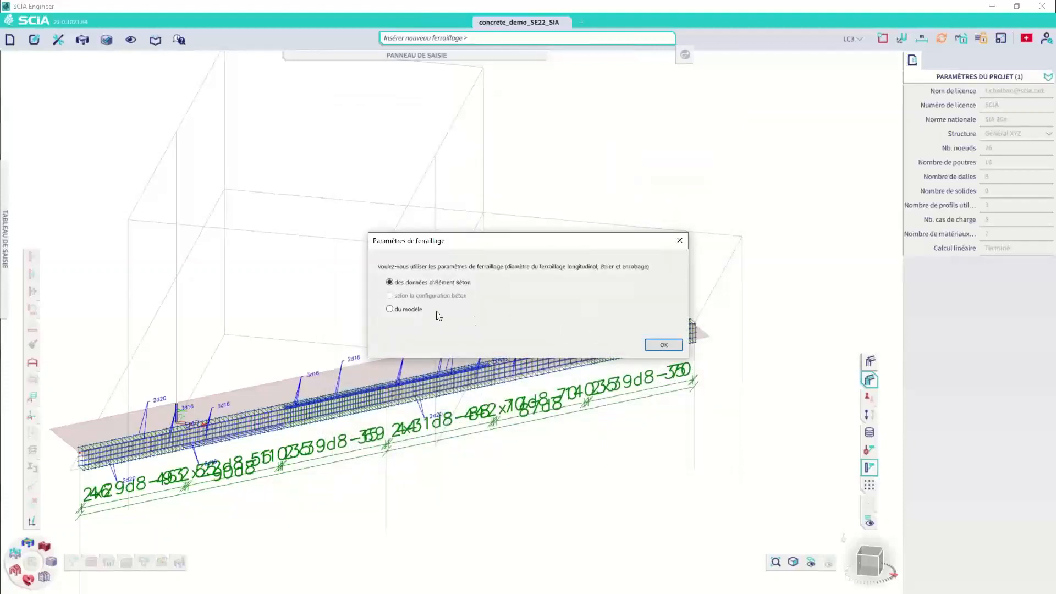
{"action": "left_click", "coordinate": [390, 310]}
{"action": "left_click", "coordinate": [663, 344]}
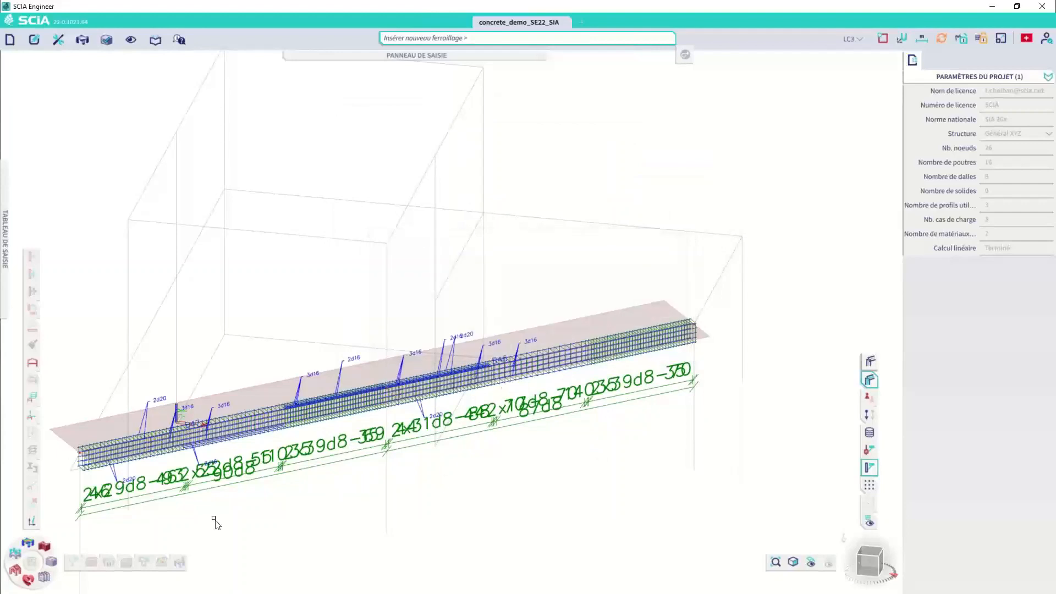
{"action": "key", "text": "Escape"}
Step: Run the ULS capacity diagram check of the 1D concrete members for the ELU-Standard combination, showing the UC value
{"action": "mouse_move", "coordinate": [113, 567]}
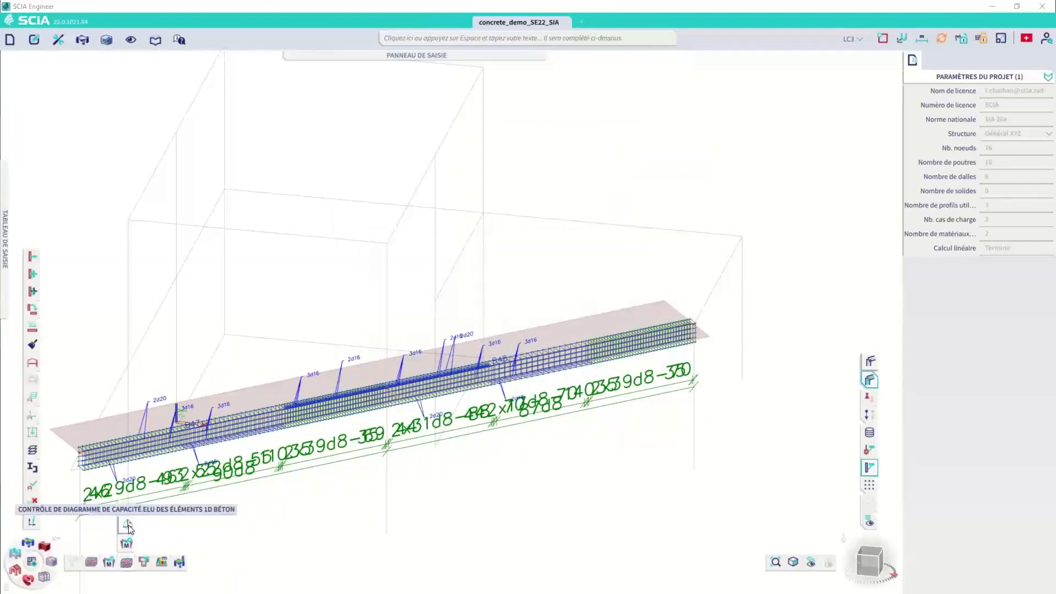
{"action": "left_click", "coordinate": [130, 524]}
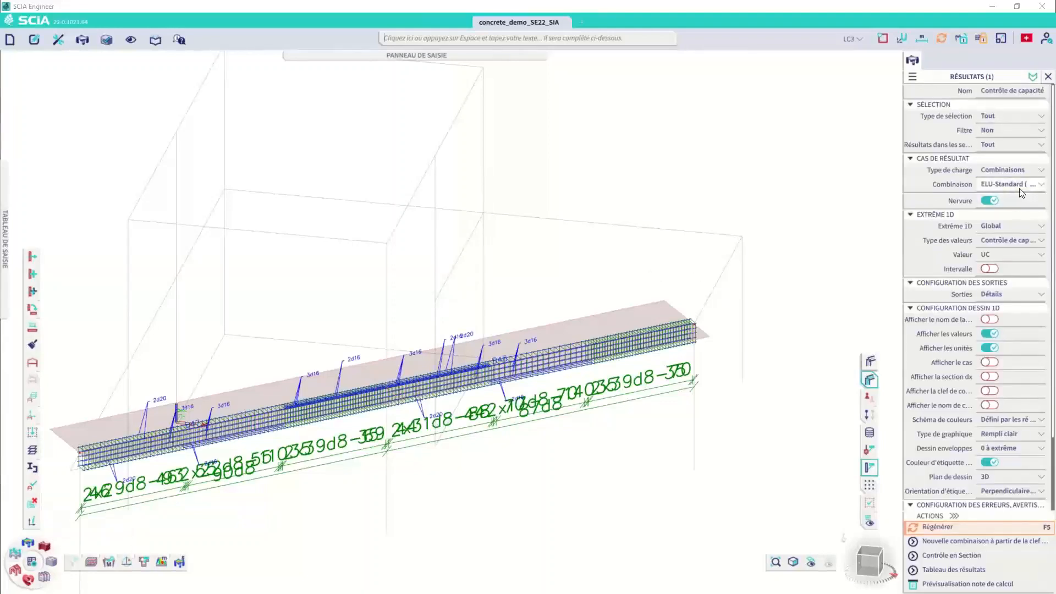
{"action": "left_click", "coordinate": [939, 528]}
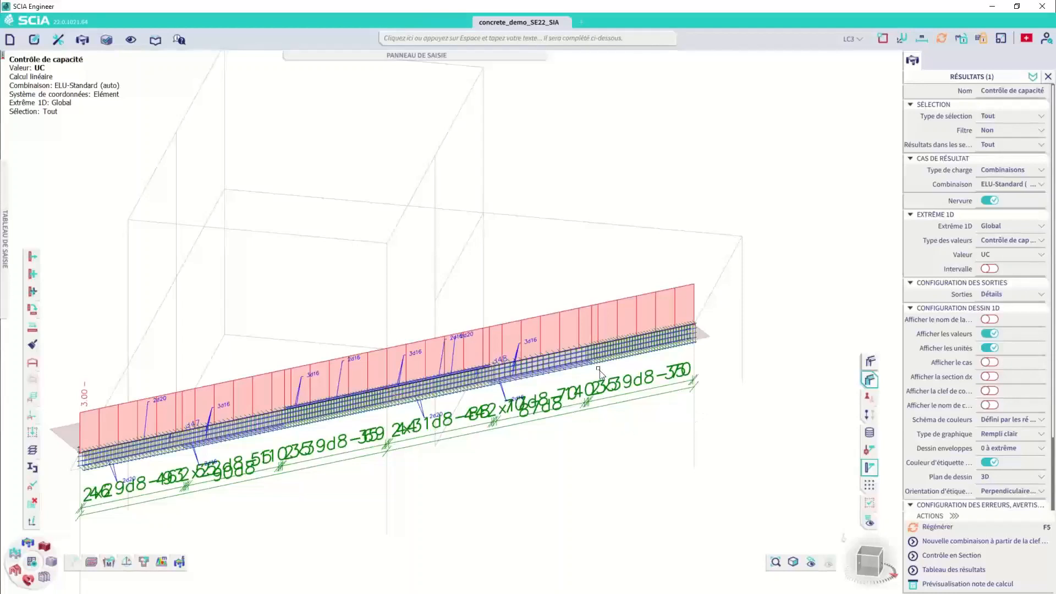
Step: Extend the selection from rib B48's lower 16 mm layer to all longitudinal reinforcement layers and set their material to B500B
{"action": "scroll", "coordinate": [575, 366], "scroll_direction": "up", "scroll_amount": 2}
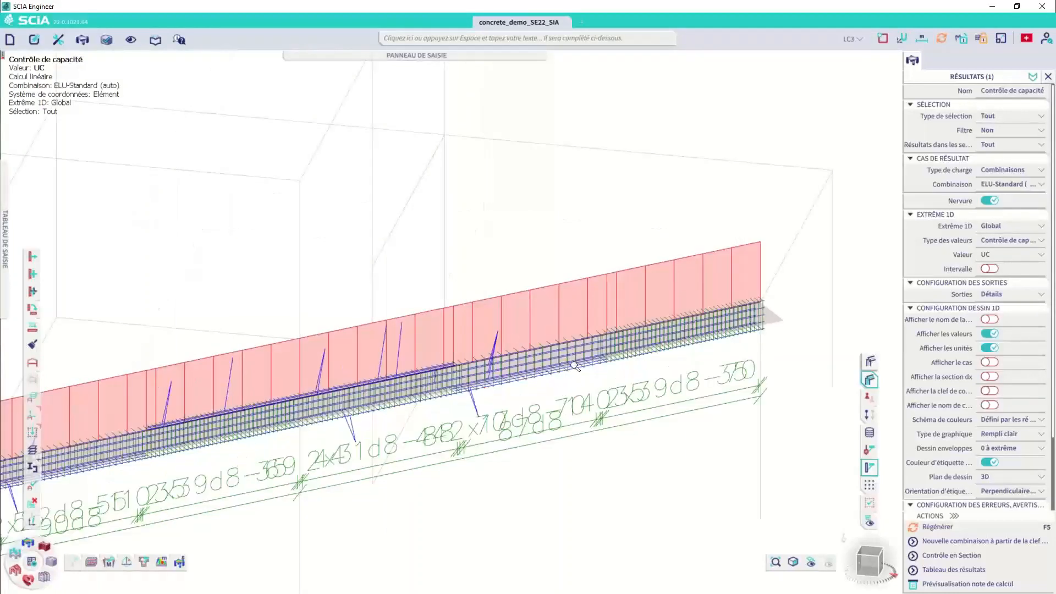
{"action": "scroll", "coordinate": [575, 366], "scroll_direction": "up", "scroll_amount": 3}
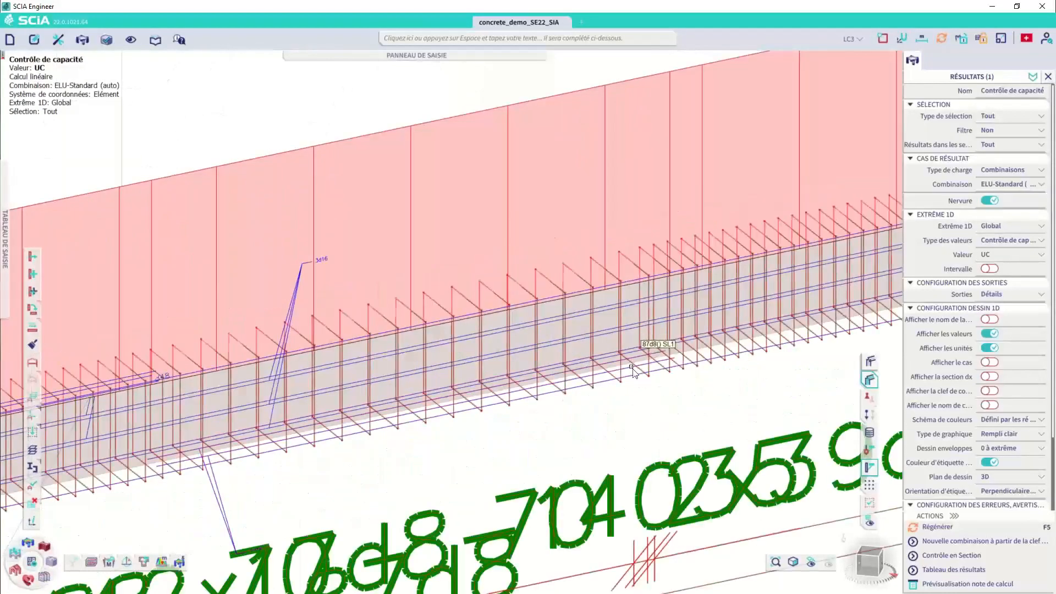
{"action": "left_click", "coordinate": [633, 370]}
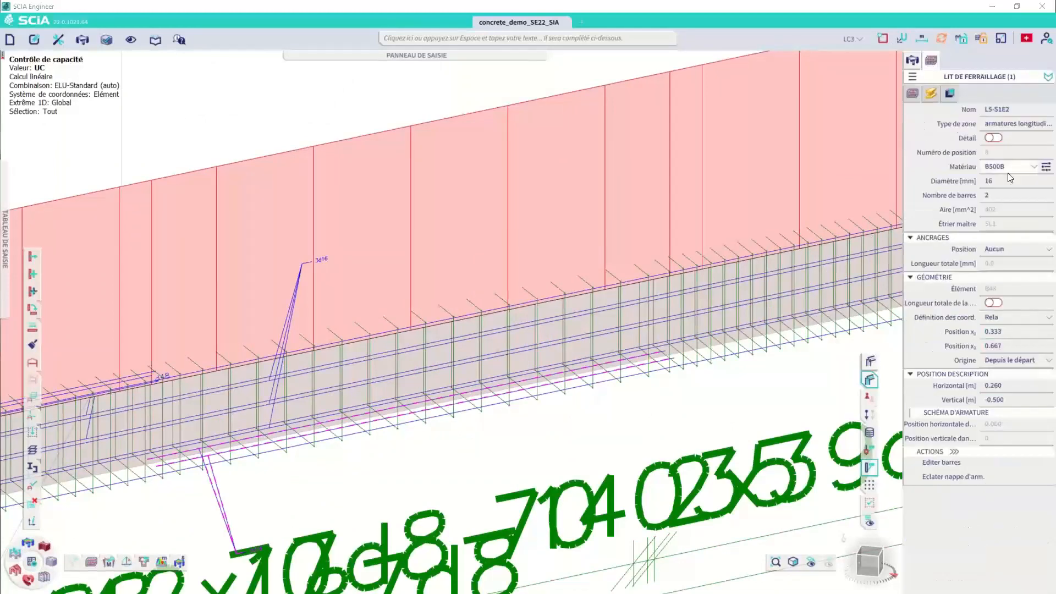
{"action": "scroll", "coordinate": [790, 224], "scroll_direction": "down", "scroll_amount": 3}
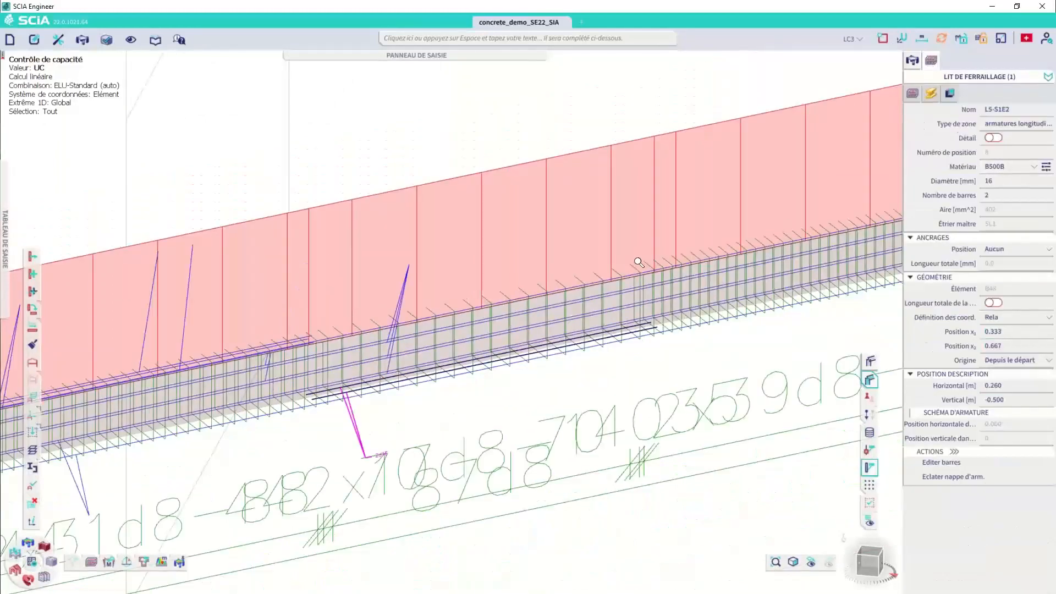
{"action": "right_click", "coordinate": [1016, 120]}
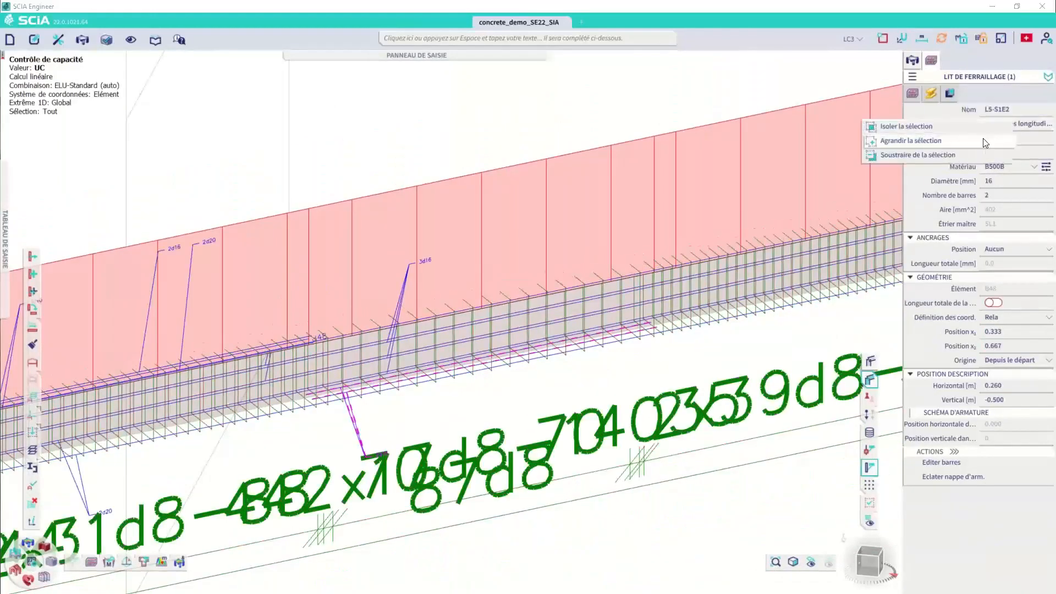
{"action": "left_click", "coordinate": [983, 140]}
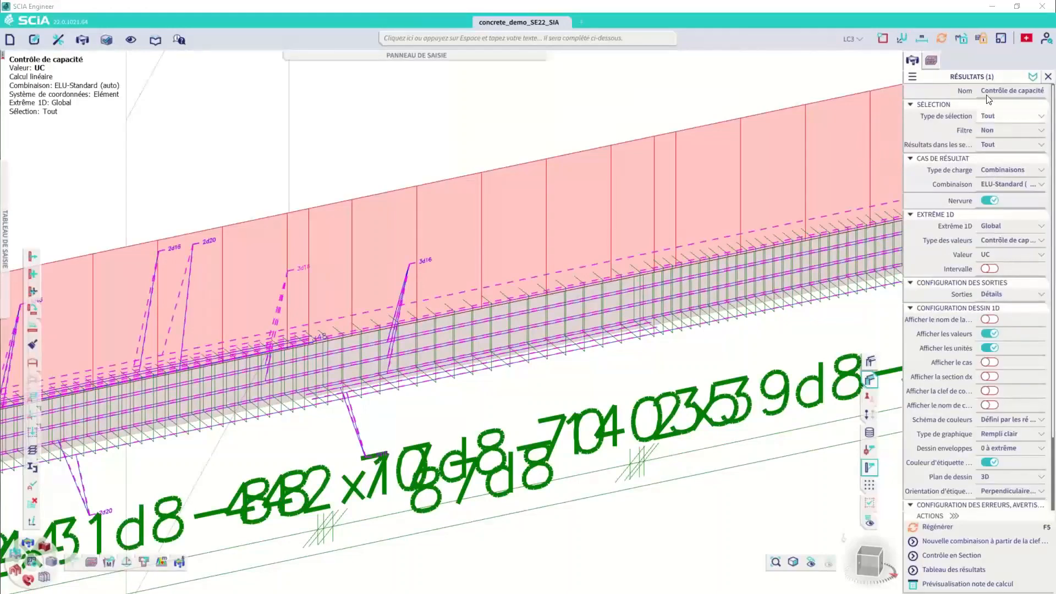
{"action": "left_click", "coordinate": [931, 60]}
{"action": "left_click", "coordinate": [1013, 153]}
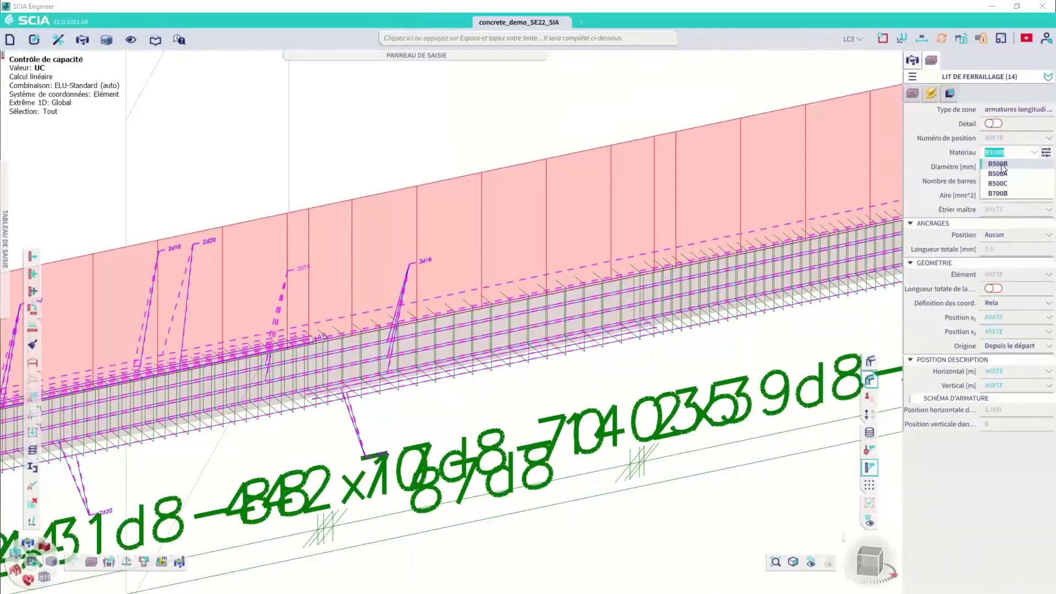
{"action": "left_click", "coordinate": [1004, 164]}
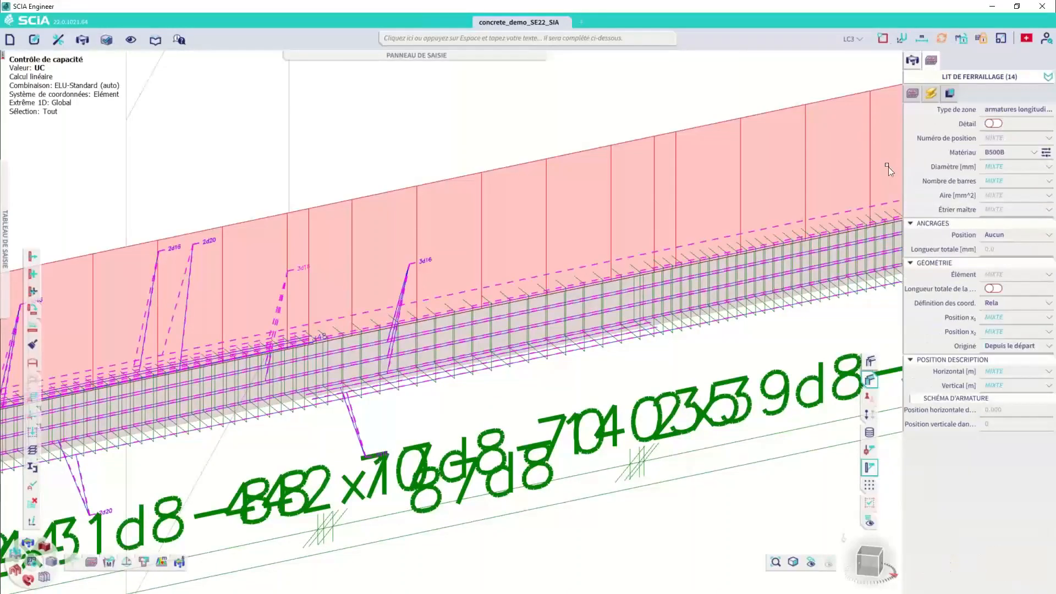
{"action": "left_click", "coordinate": [913, 61]}
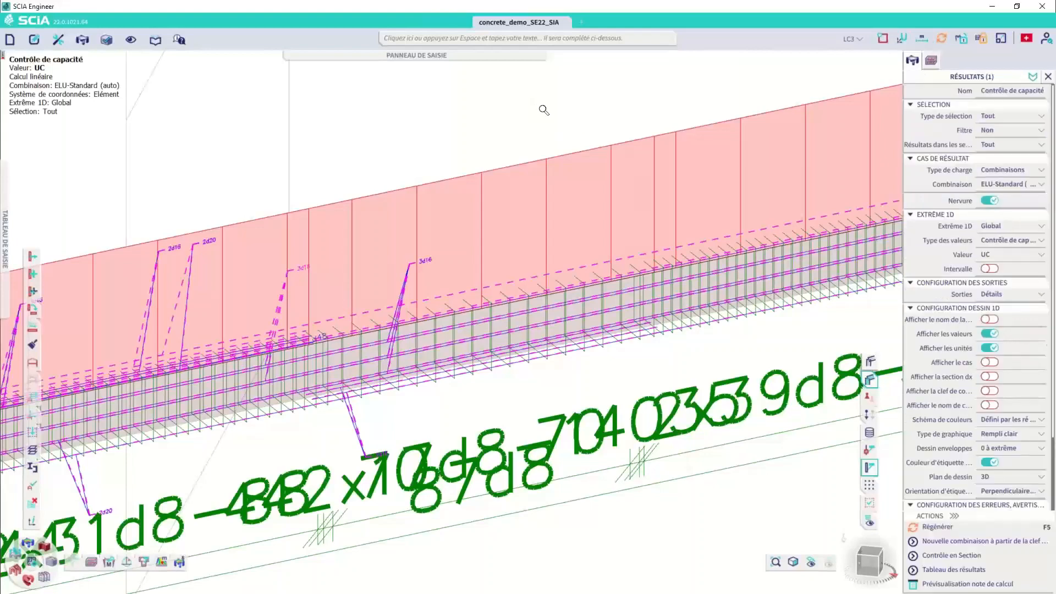
{"action": "scroll", "coordinate": [629, 169], "scroll_direction": "down", "scroll_amount": 3}
{"action": "key", "text": "Escape"}
Step: Extend the selection from the 8 mm stirrup zone at the far rib end to both ribs' stirrup zones and set their material to B500B
{"action": "scroll", "coordinate": [749, 167], "scroll_direction": "up", "scroll_amount": 2}
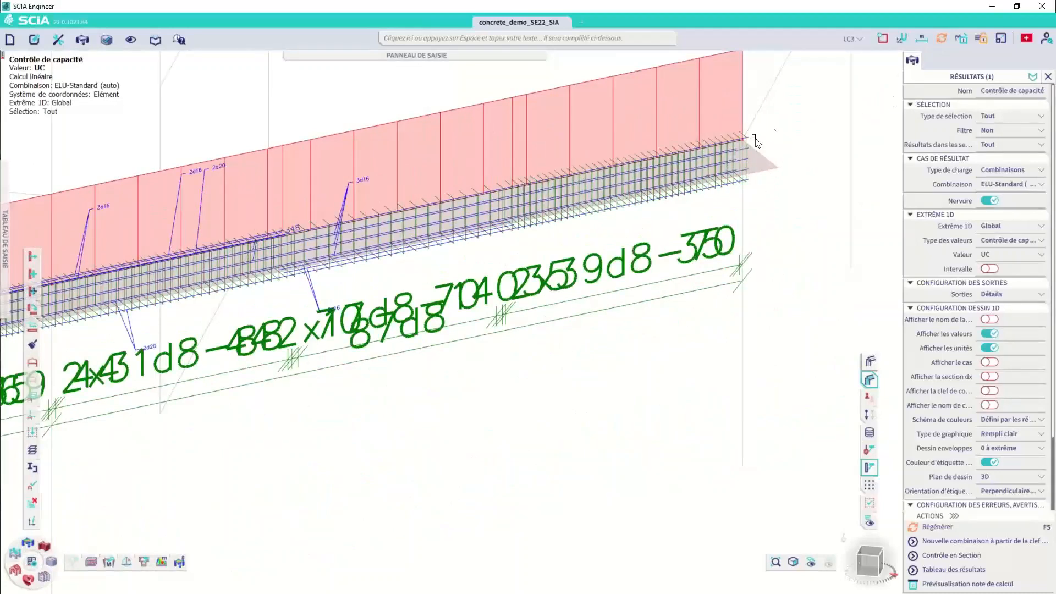
{"action": "left_click", "coordinate": [749, 147]}
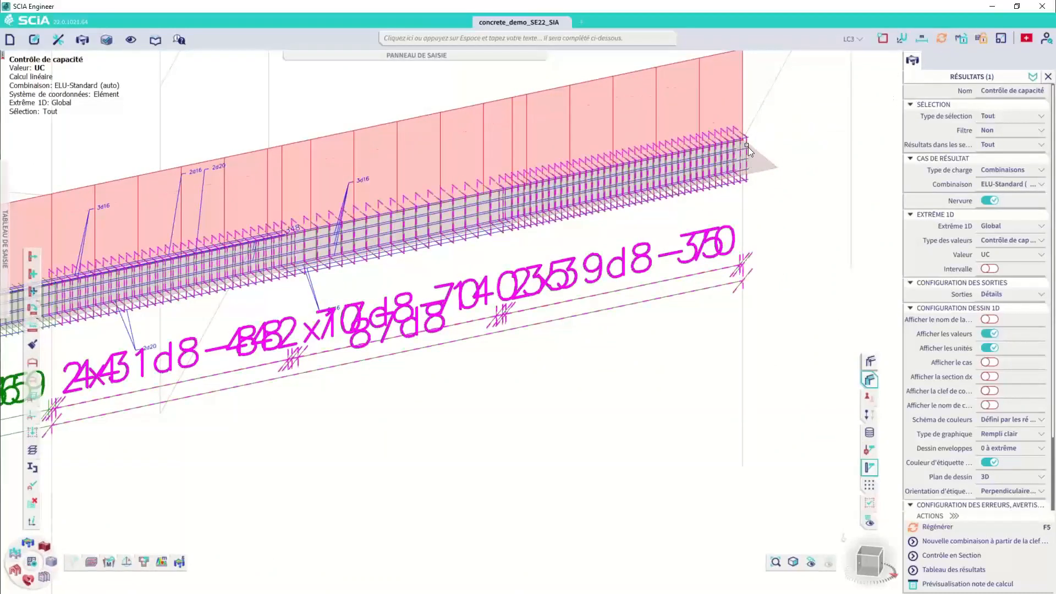
{"action": "left_click", "coordinate": [932, 58]}
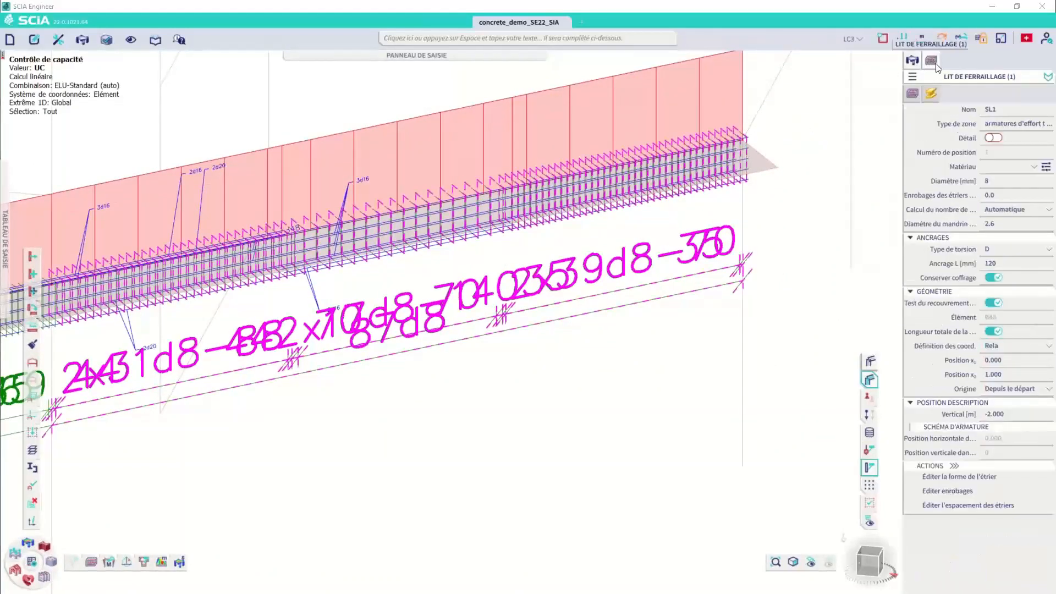
{"action": "right_click", "coordinate": [998, 183]}
{"action": "left_click", "coordinate": [960, 204]}
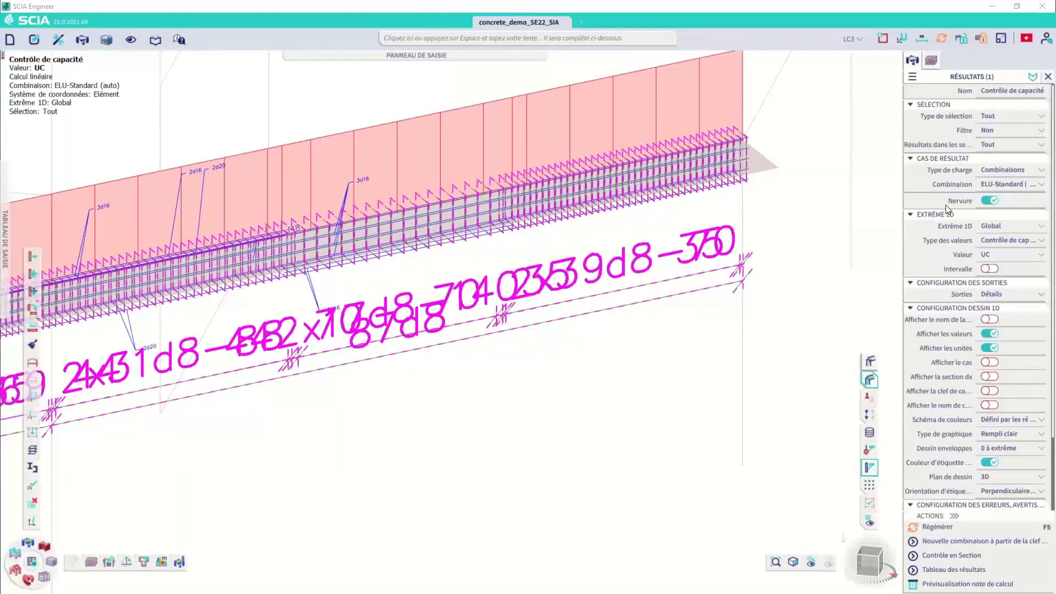
{"action": "left_click", "coordinate": [932, 61]}
{"action": "scroll", "coordinate": [608, 167], "scroll_direction": "down", "scroll_amount": 2}
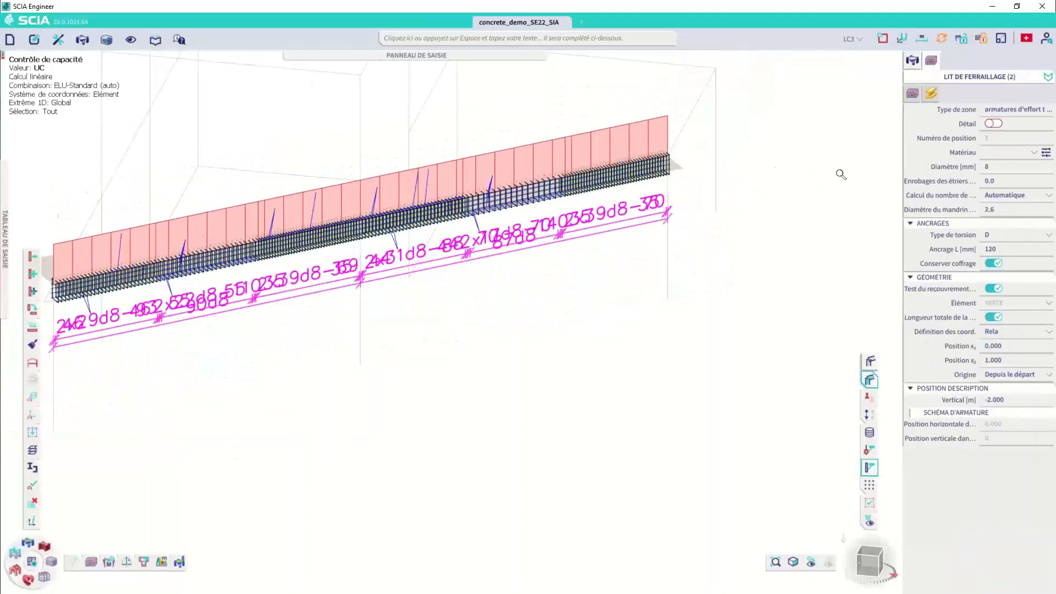
{"action": "left_click", "coordinate": [1007, 153]}
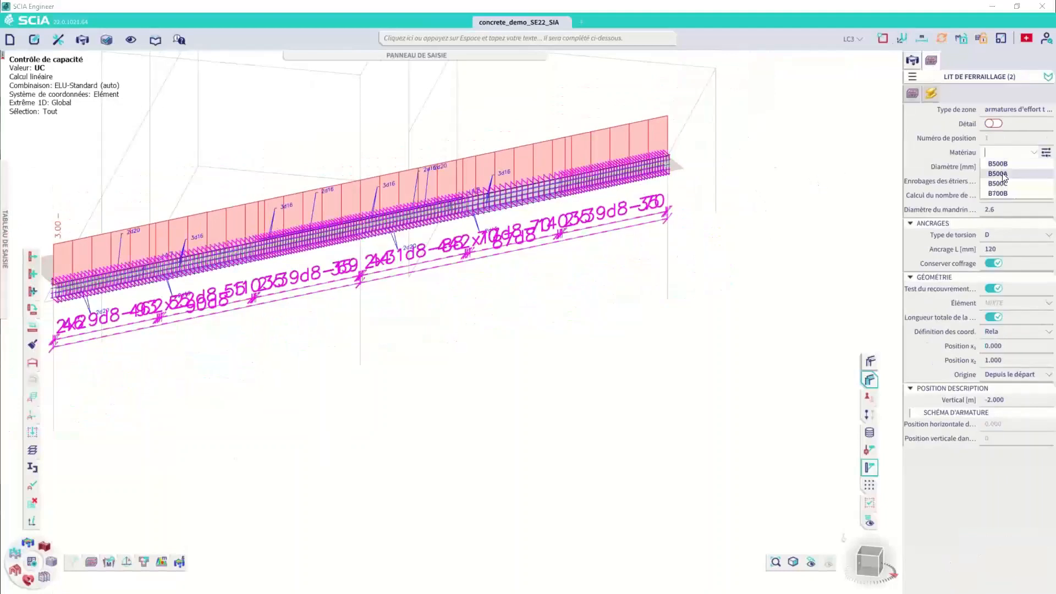
Step: Regenerate the capacity check and open a section check at the UC peak where the two ribs meet, in a full-screen window
{"action": "left_click", "coordinate": [913, 61]}
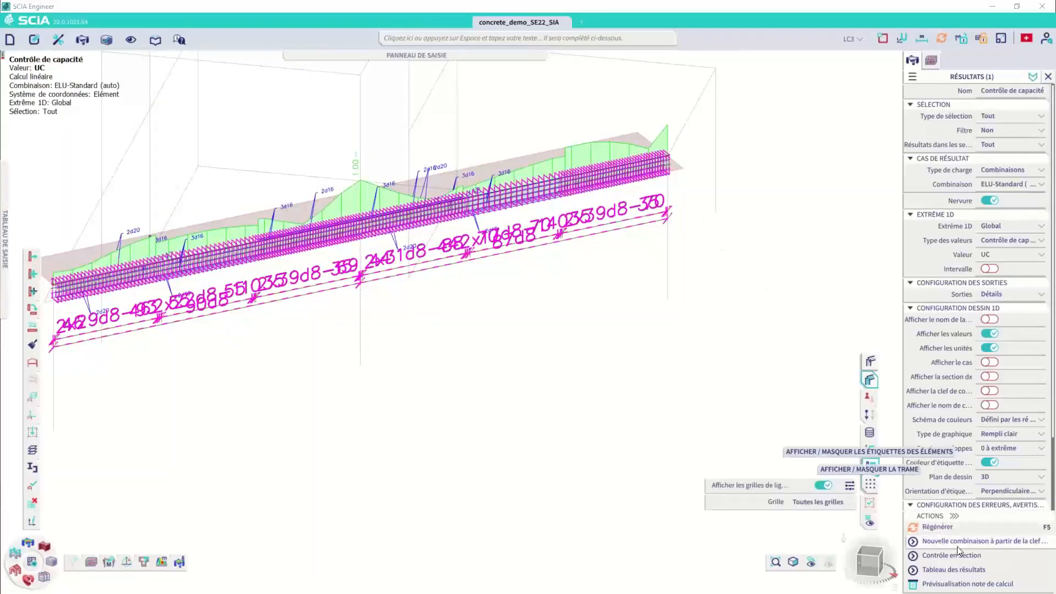
{"action": "left_click", "coordinate": [361, 219]}
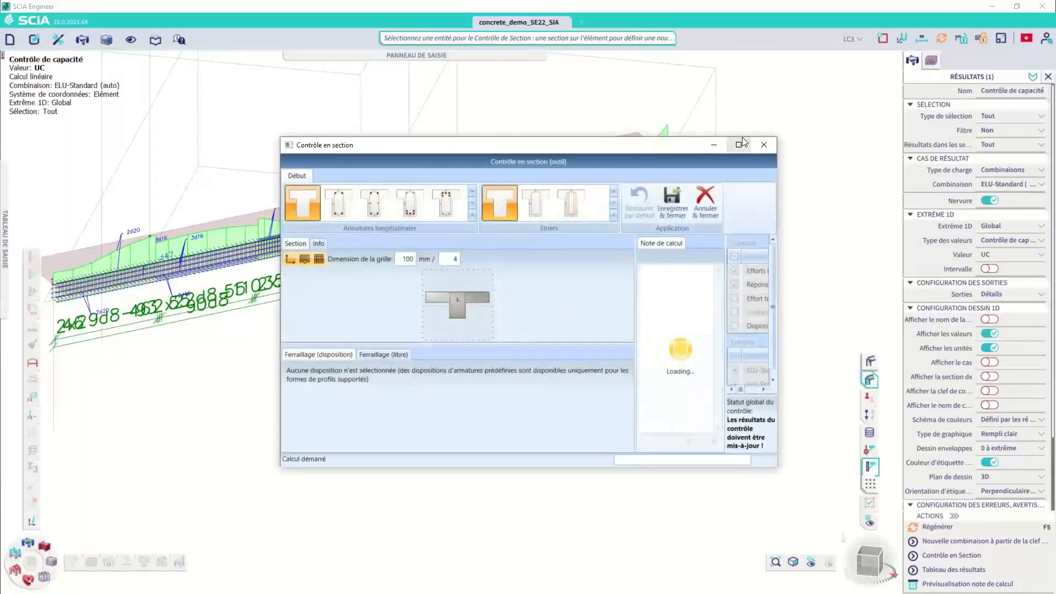
{"action": "left_click", "coordinate": [739, 145]}
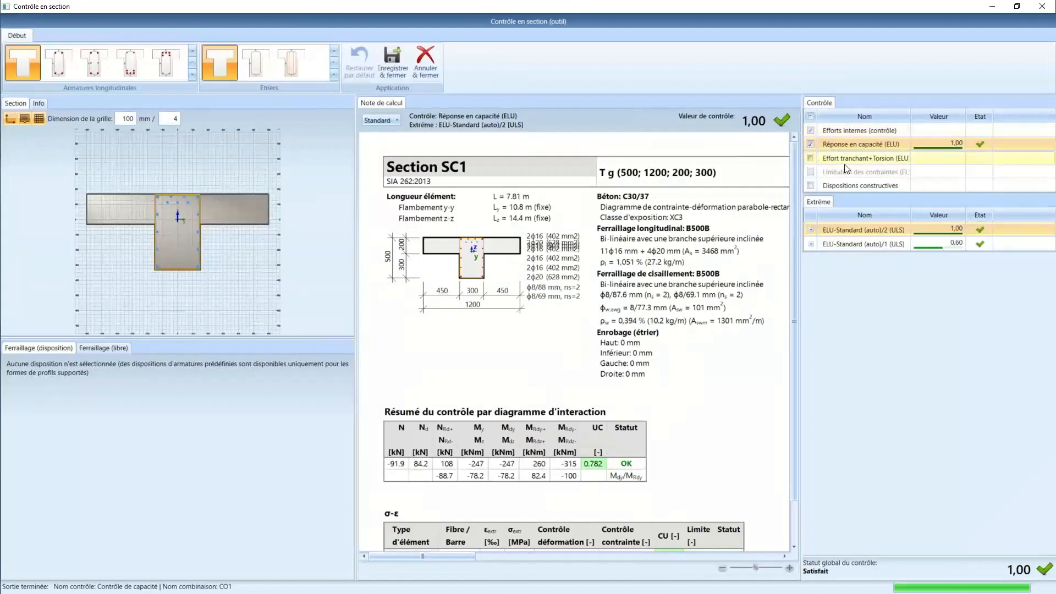
Step: Add the Effort tranchant+Torsion (ELU) check for the section and switch the calculation note to the Détails output
{"action": "left_click", "coordinate": [830, 163]}
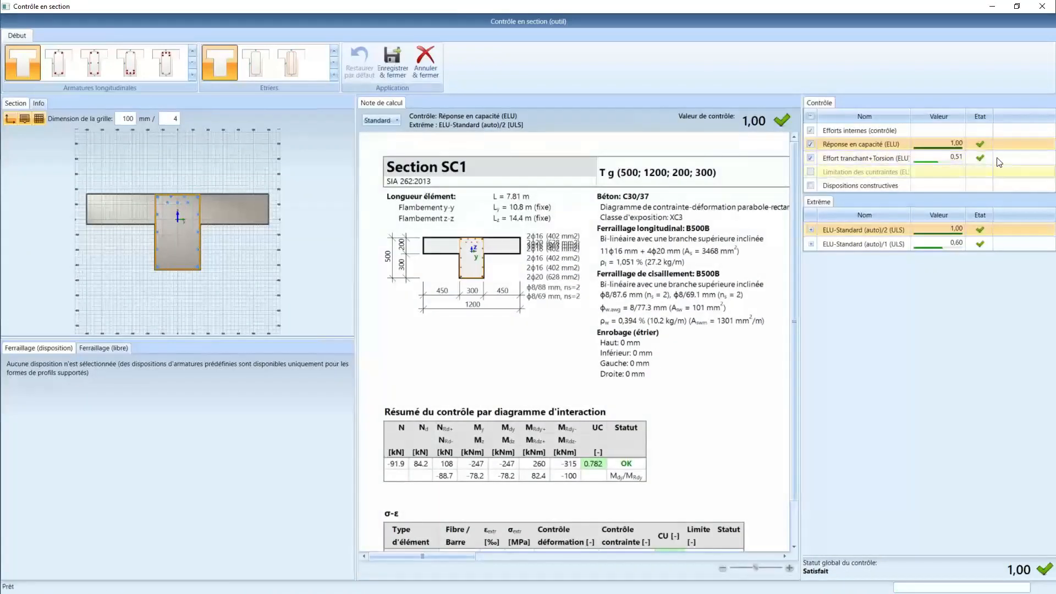
{"action": "scroll", "coordinate": [592, 239], "scroll_direction": "down", "scroll_amount": 1}
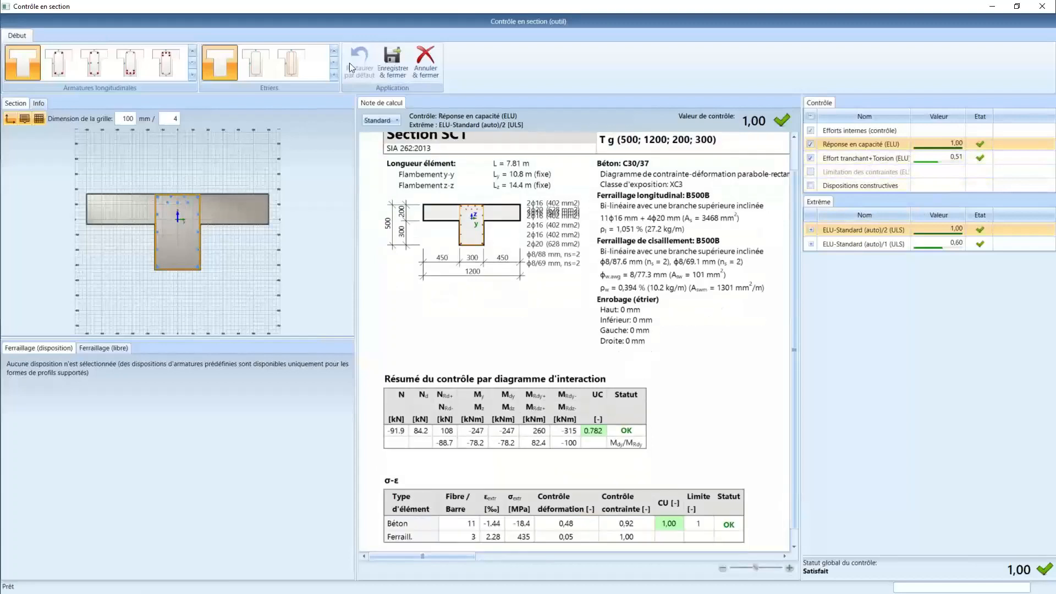
{"action": "scroll", "coordinate": [500, 338], "scroll_direction": "up", "scroll_amount": 1}
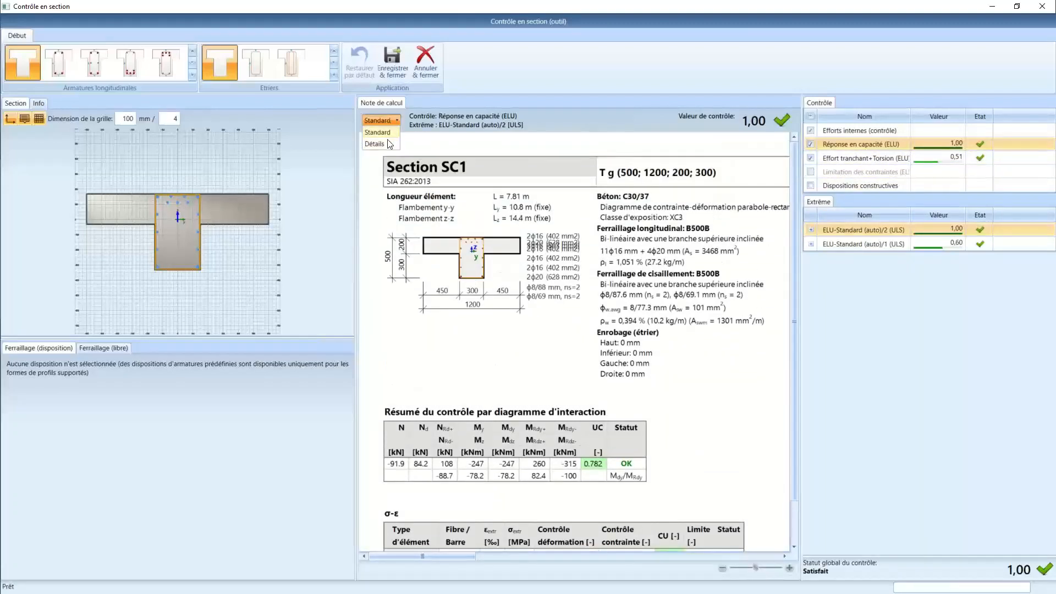
{"action": "key", "text": "Down"}
{"action": "key", "text": "Return"}
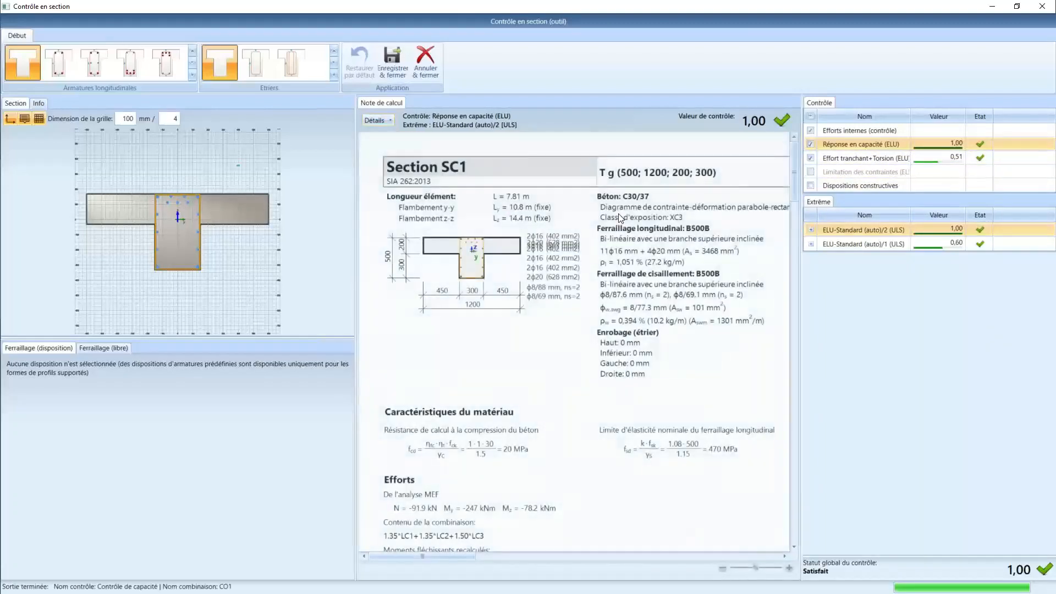
Step: Examine the detailed capacity note's interaction diagrams, stress and strain distributions and bar results, and close the section check without saving
{"action": "scroll", "coordinate": [680, 248], "scroll_direction": "down", "scroll_amount": 7}
{"action": "scroll", "coordinate": [681, 248], "scroll_direction": "down", "scroll_amount": 20}
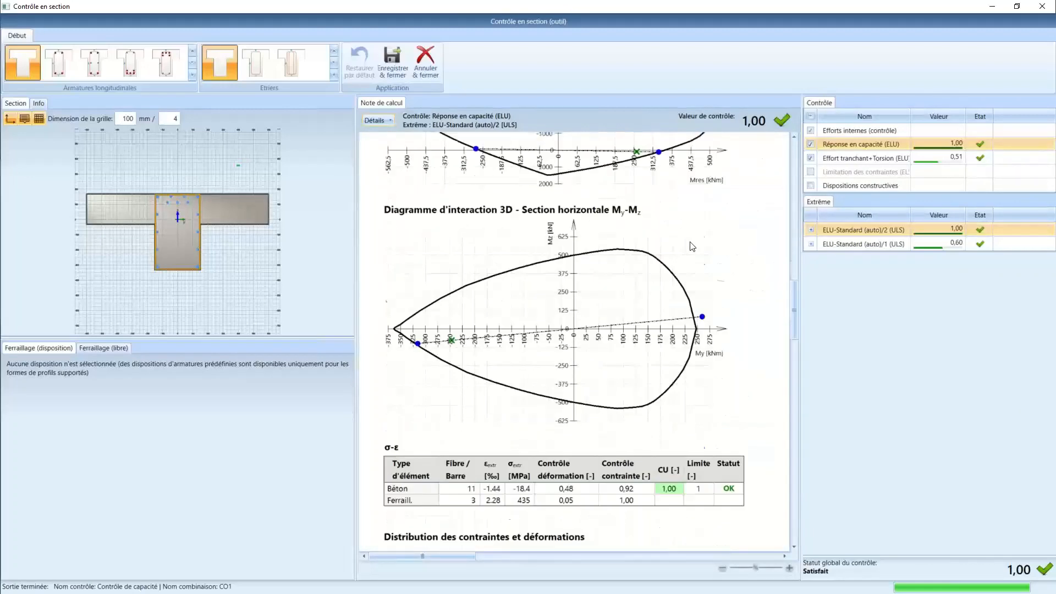
{"action": "scroll", "coordinate": [689, 256], "scroll_direction": "up", "scroll_amount": 15}
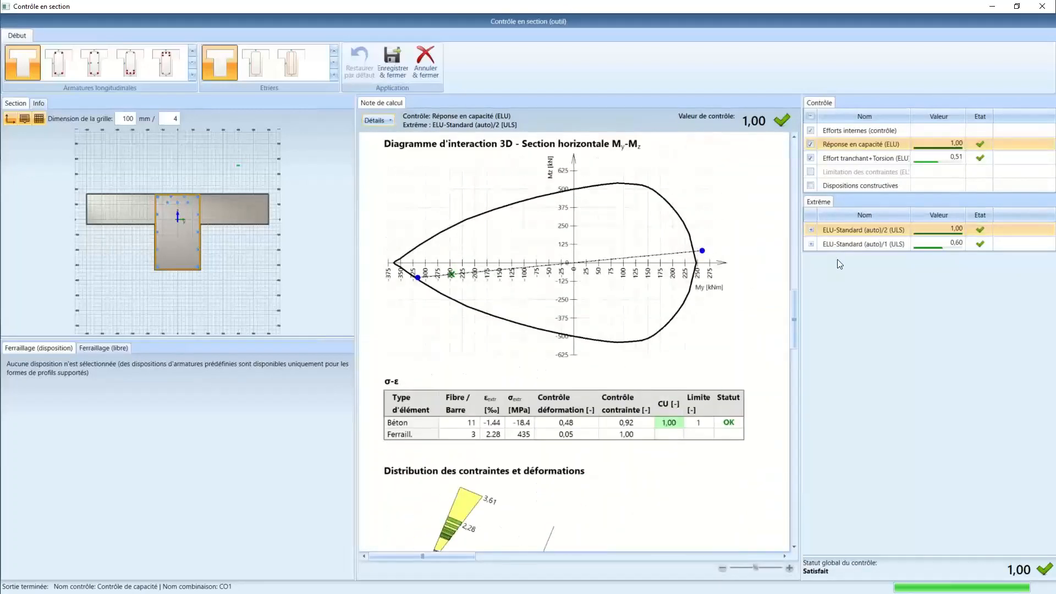
{"action": "scroll", "coordinate": [695, 228], "scroll_direction": "down", "scroll_amount": 20}
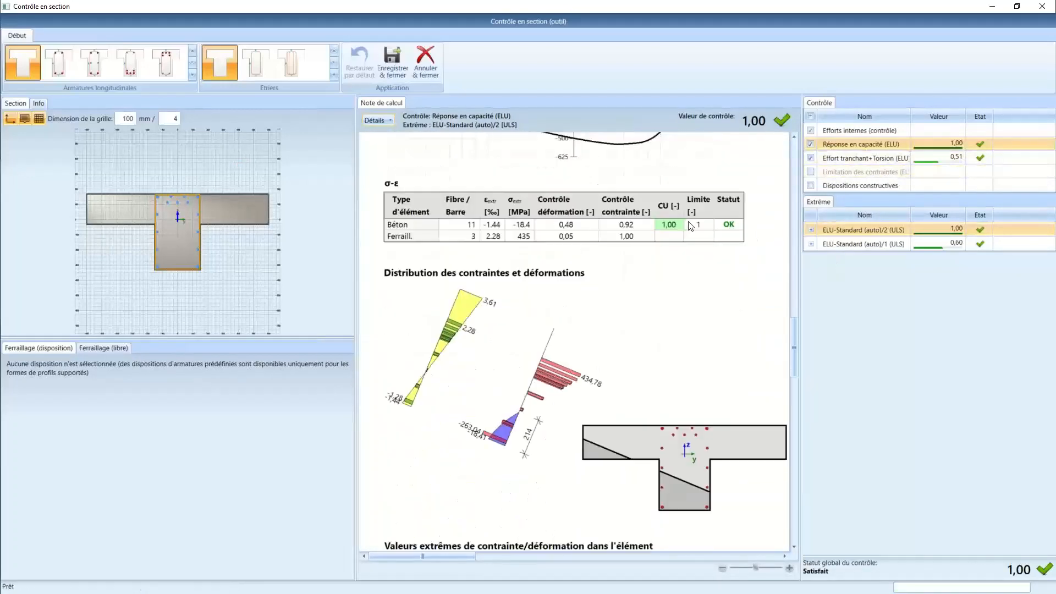
{"action": "scroll", "coordinate": [693, 236], "scroll_direction": "down", "scroll_amount": 8}
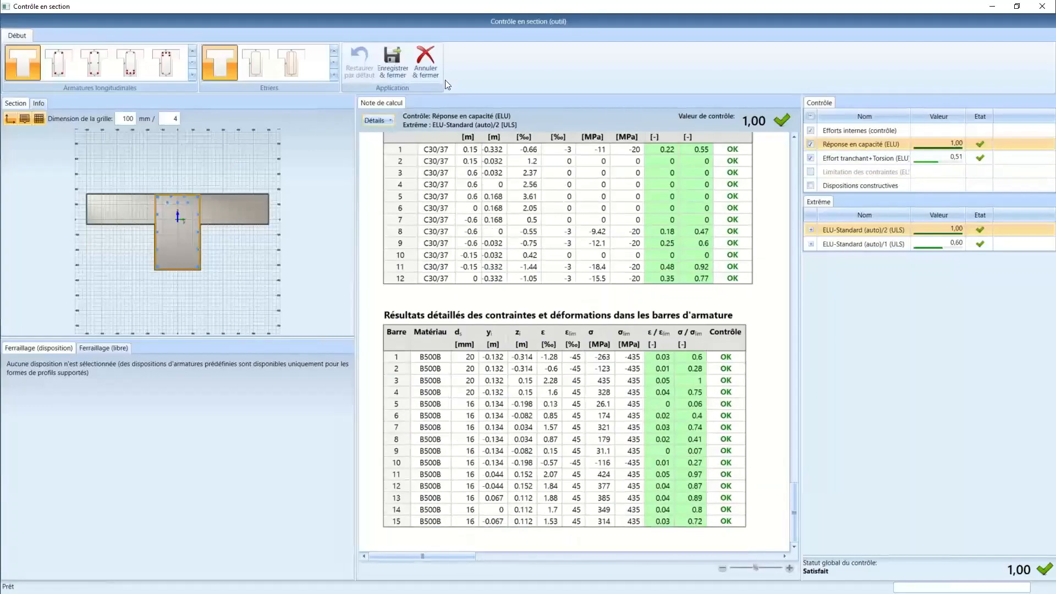
{"action": "left_click", "coordinate": [426, 62]}
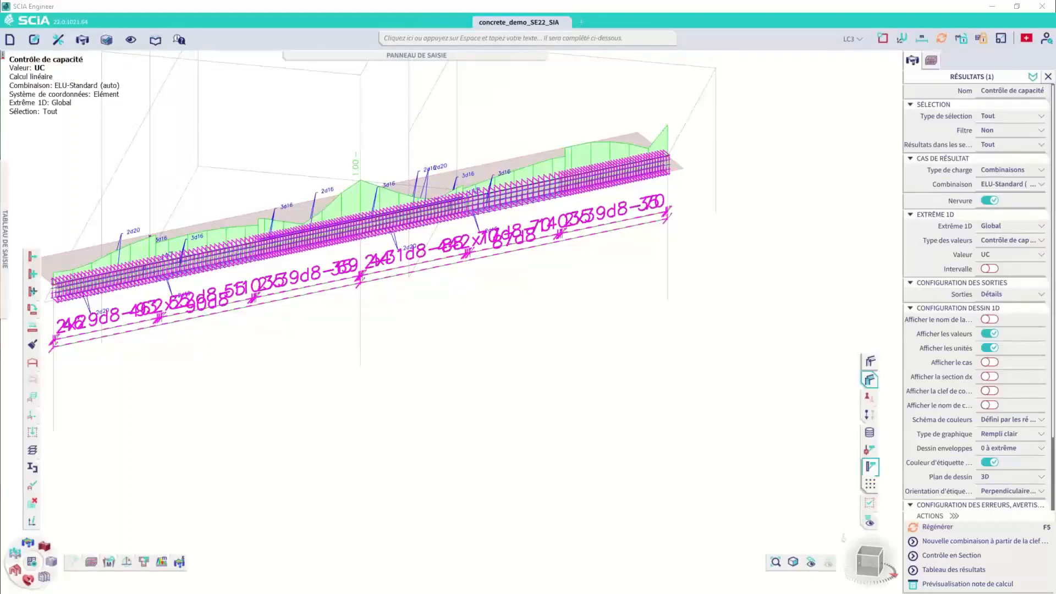
{"action": "key", "text": "alt+Tab"}
{"action": "key", "text": "Right"}
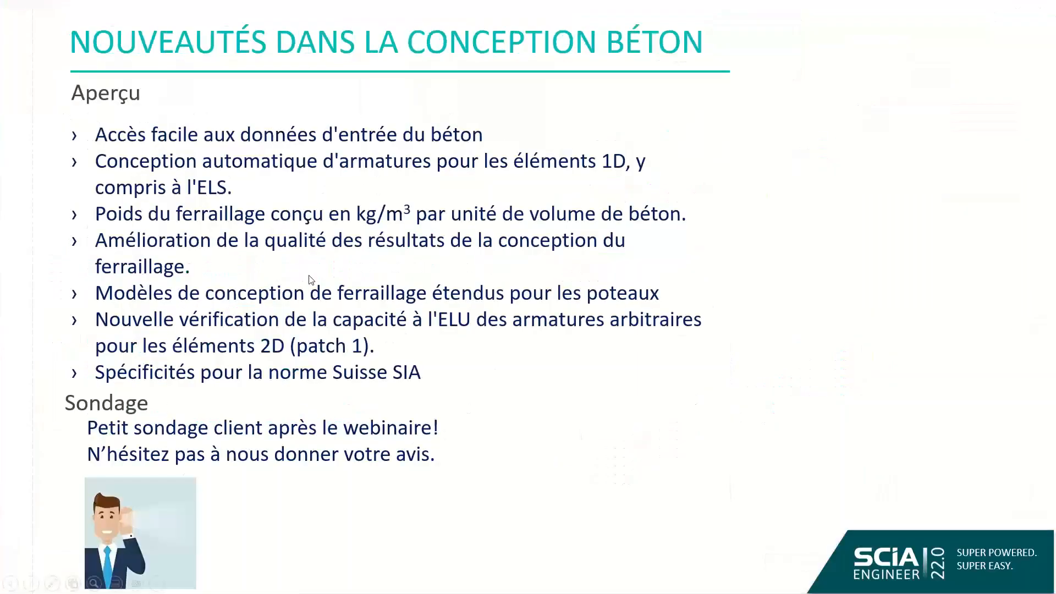